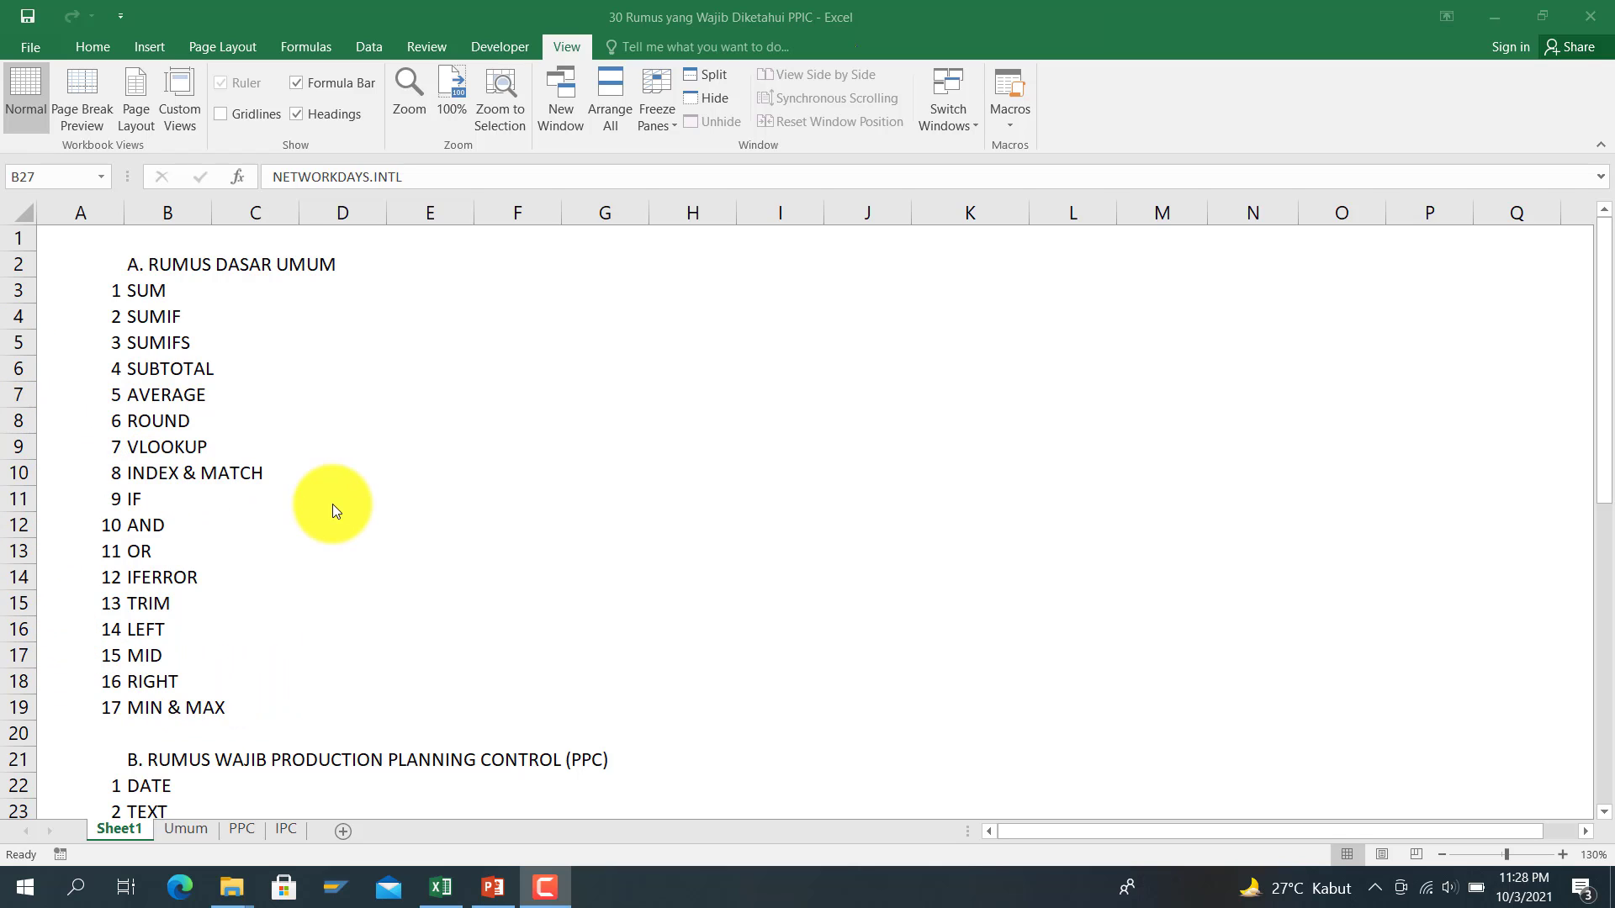
# Step: Browse the formula list from NETWORKDAYS.INTL and FORECAST entries down to the SUM entry
pyautogui.click(389, 527)
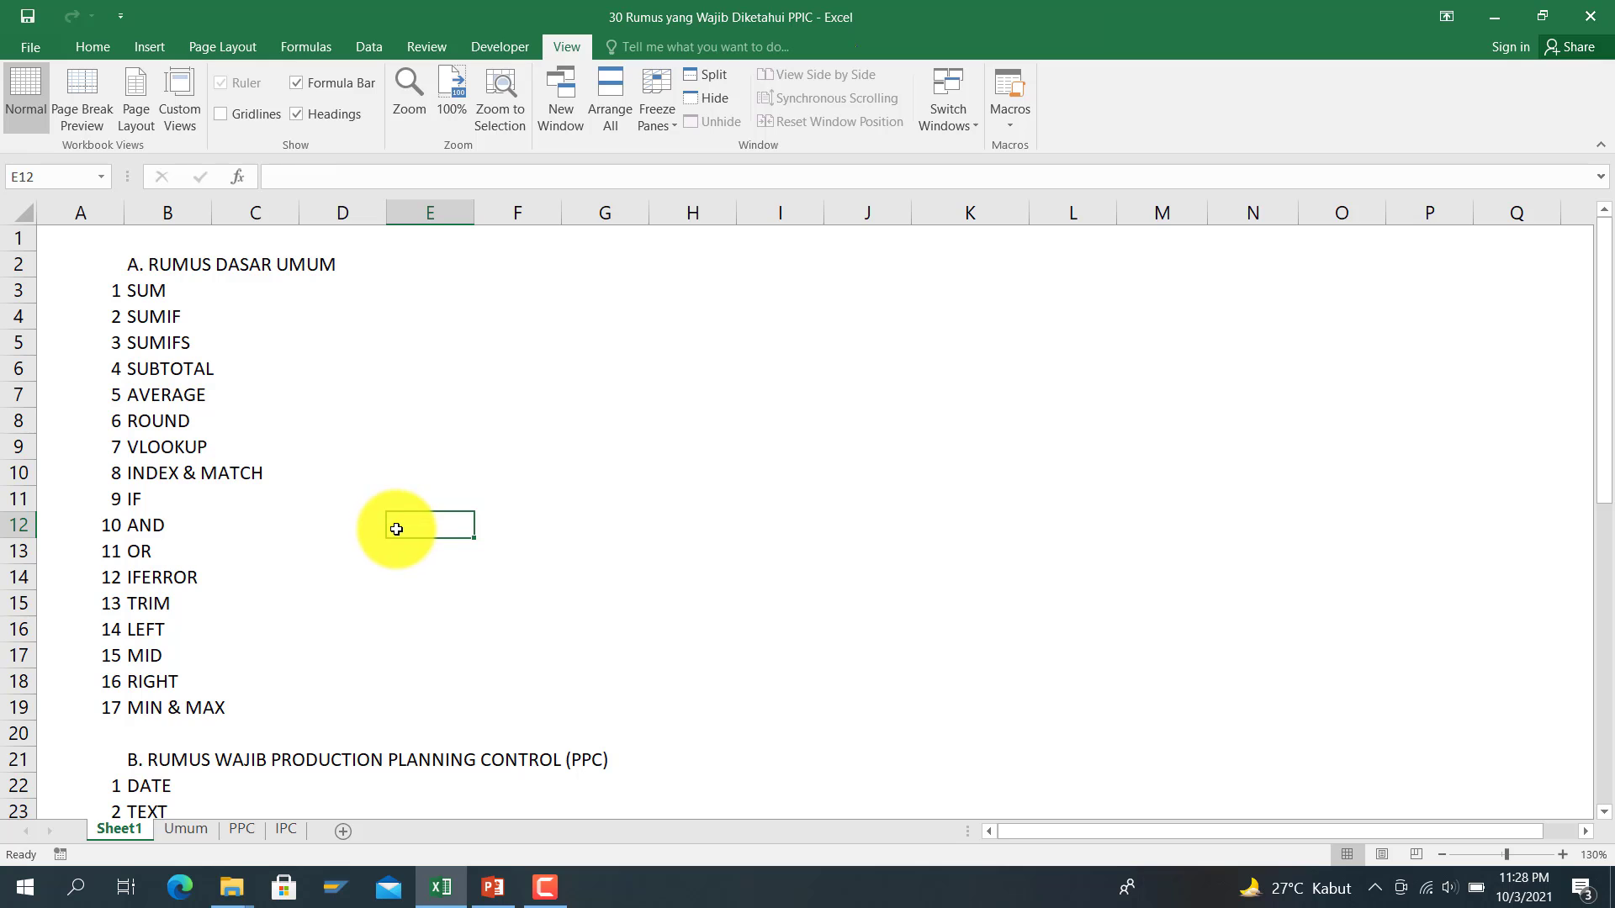
pyautogui.press('Down')
pyautogui.press('Down')
pyautogui.press('Down')
pyautogui.press('Down')
pyautogui.press('Down')
pyautogui.press('Down')
pyautogui.press('Down')
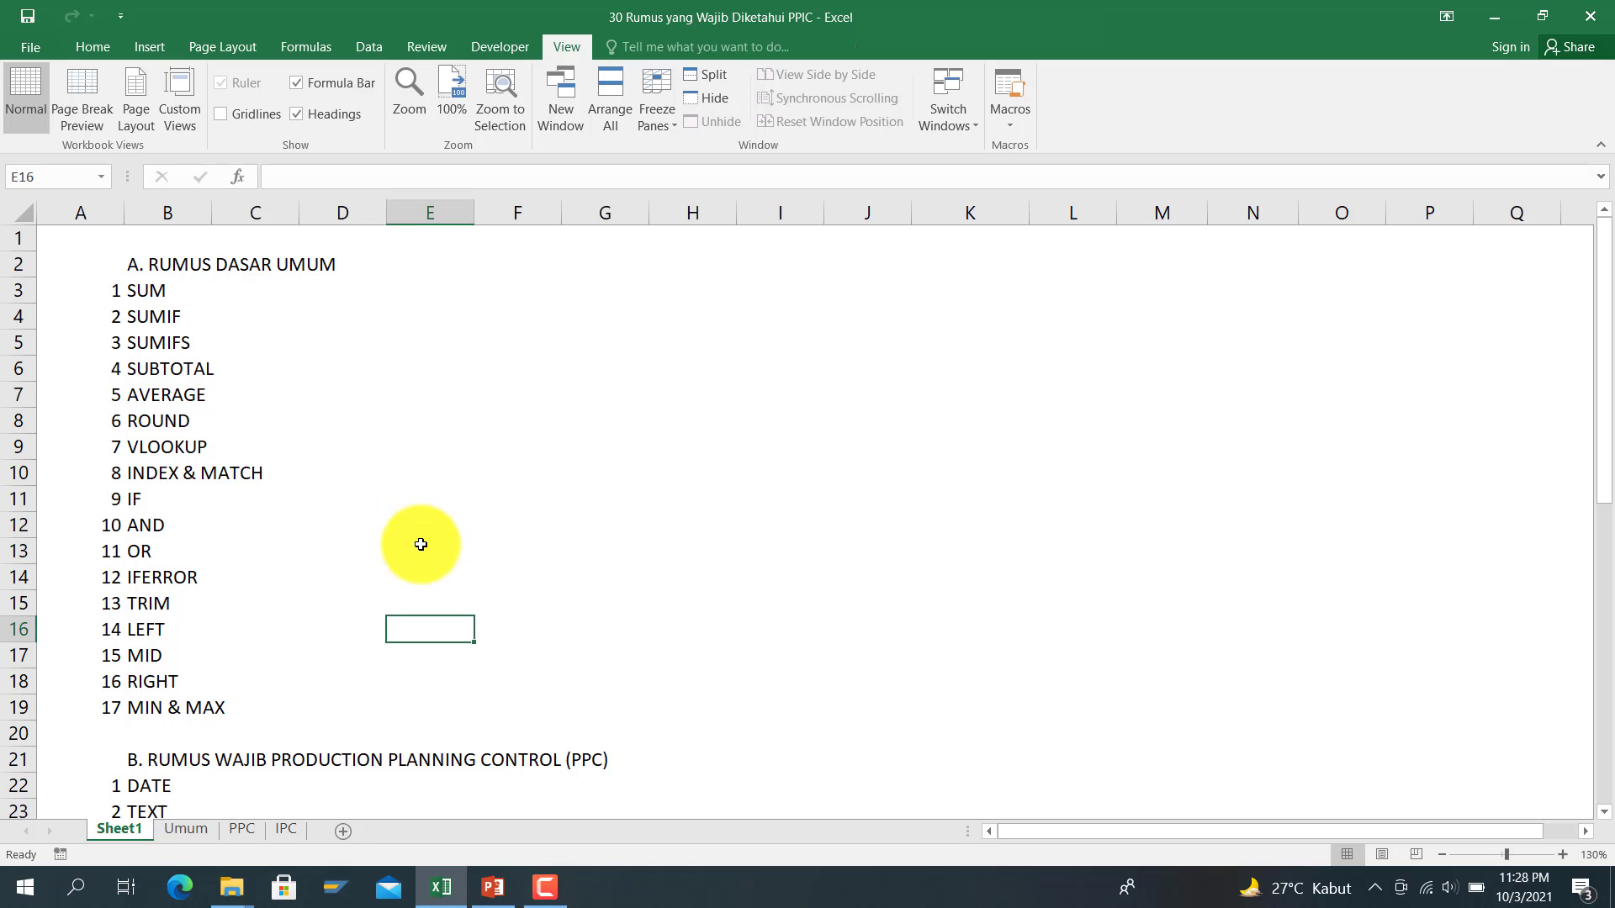
pyautogui.press('Down')
pyautogui.press('Down')
pyautogui.press('Down')
pyautogui.press('Down')
pyautogui.press('Down')
pyautogui.press('Down')
pyautogui.press('Down')
pyautogui.press('Down')
pyautogui.press('Down')
pyautogui.press('Down')
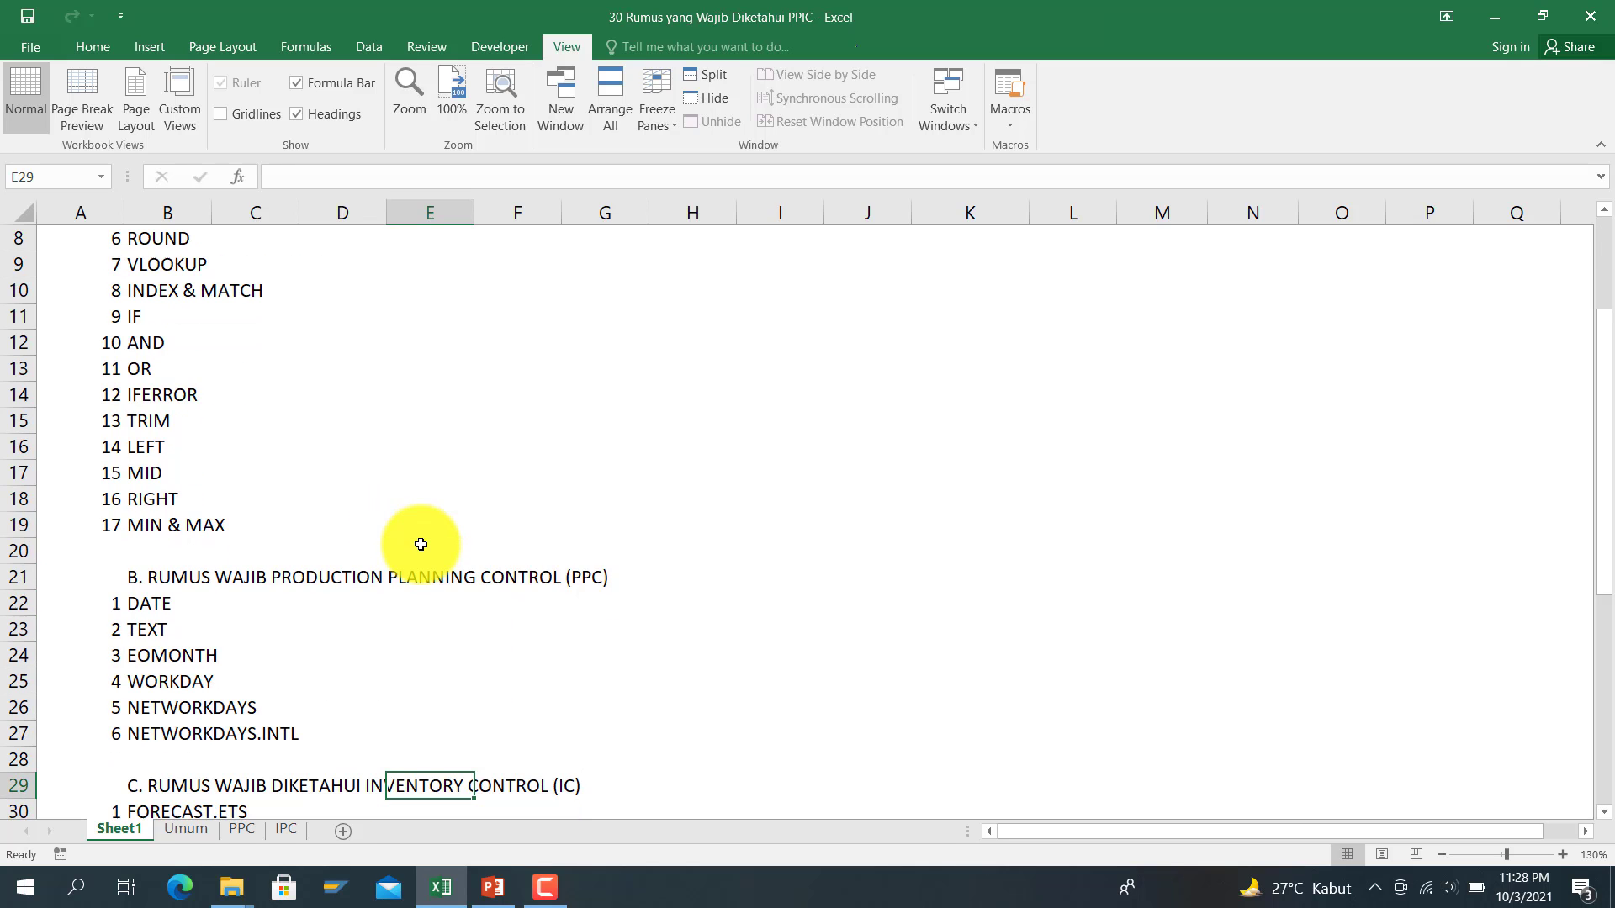
pyautogui.press('Up')
pyautogui.press('Up')
pyautogui.press('Left')
pyautogui.press('Left')
pyautogui.press('Left')
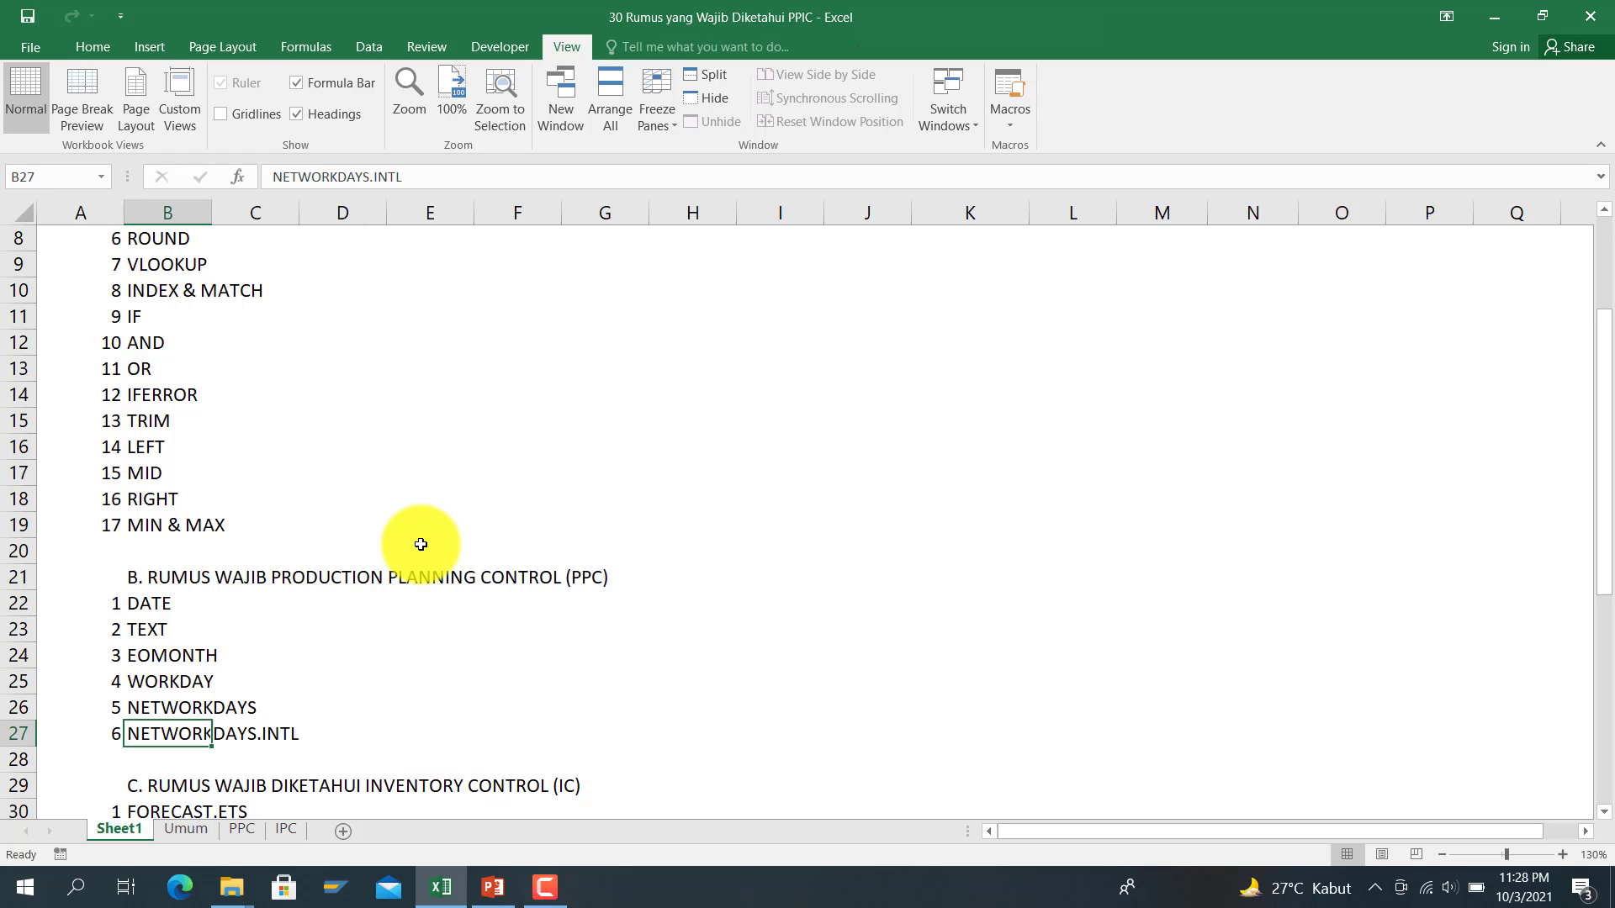
pyautogui.press('Up')
pyautogui.press('Up')
pyautogui.press('Up')
pyautogui.press('Up')
pyautogui.press('Up')
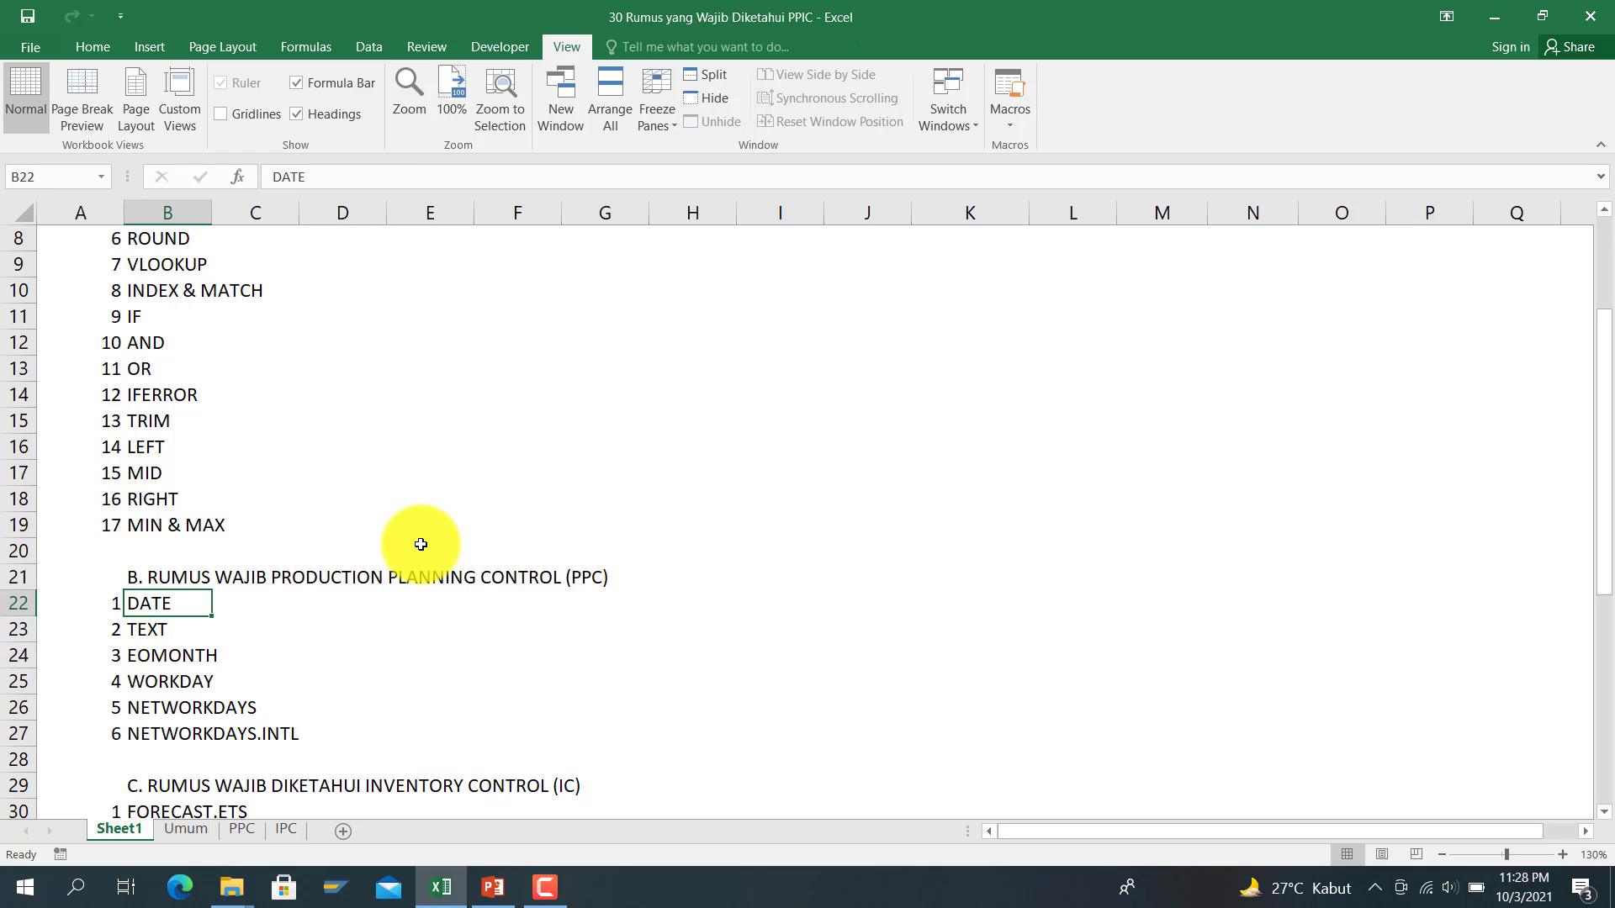
pyautogui.press('Down')
pyautogui.press('Down')
pyautogui.press('Down')
pyautogui.press('Down')
pyautogui.press('Down')
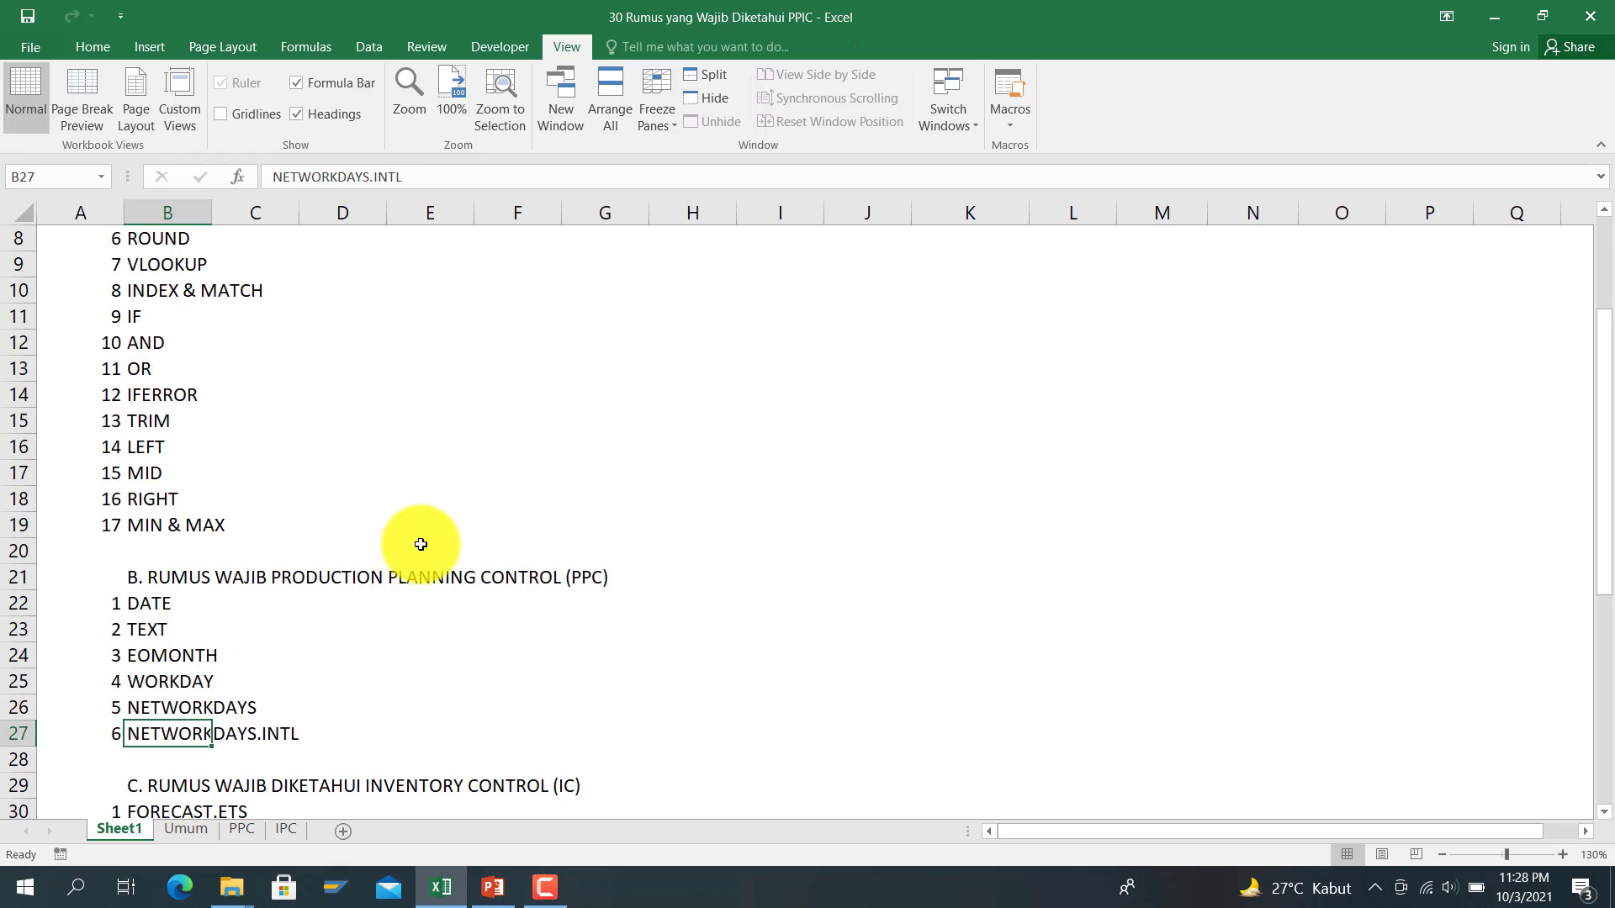
pyautogui.press('Down')
pyautogui.press('Down')
pyautogui.press('Down')
pyautogui.press('Down')
pyautogui.press('Down')
pyautogui.press('Down')
pyautogui.press('Down')
pyautogui.press('Down')
pyautogui.press('Down')
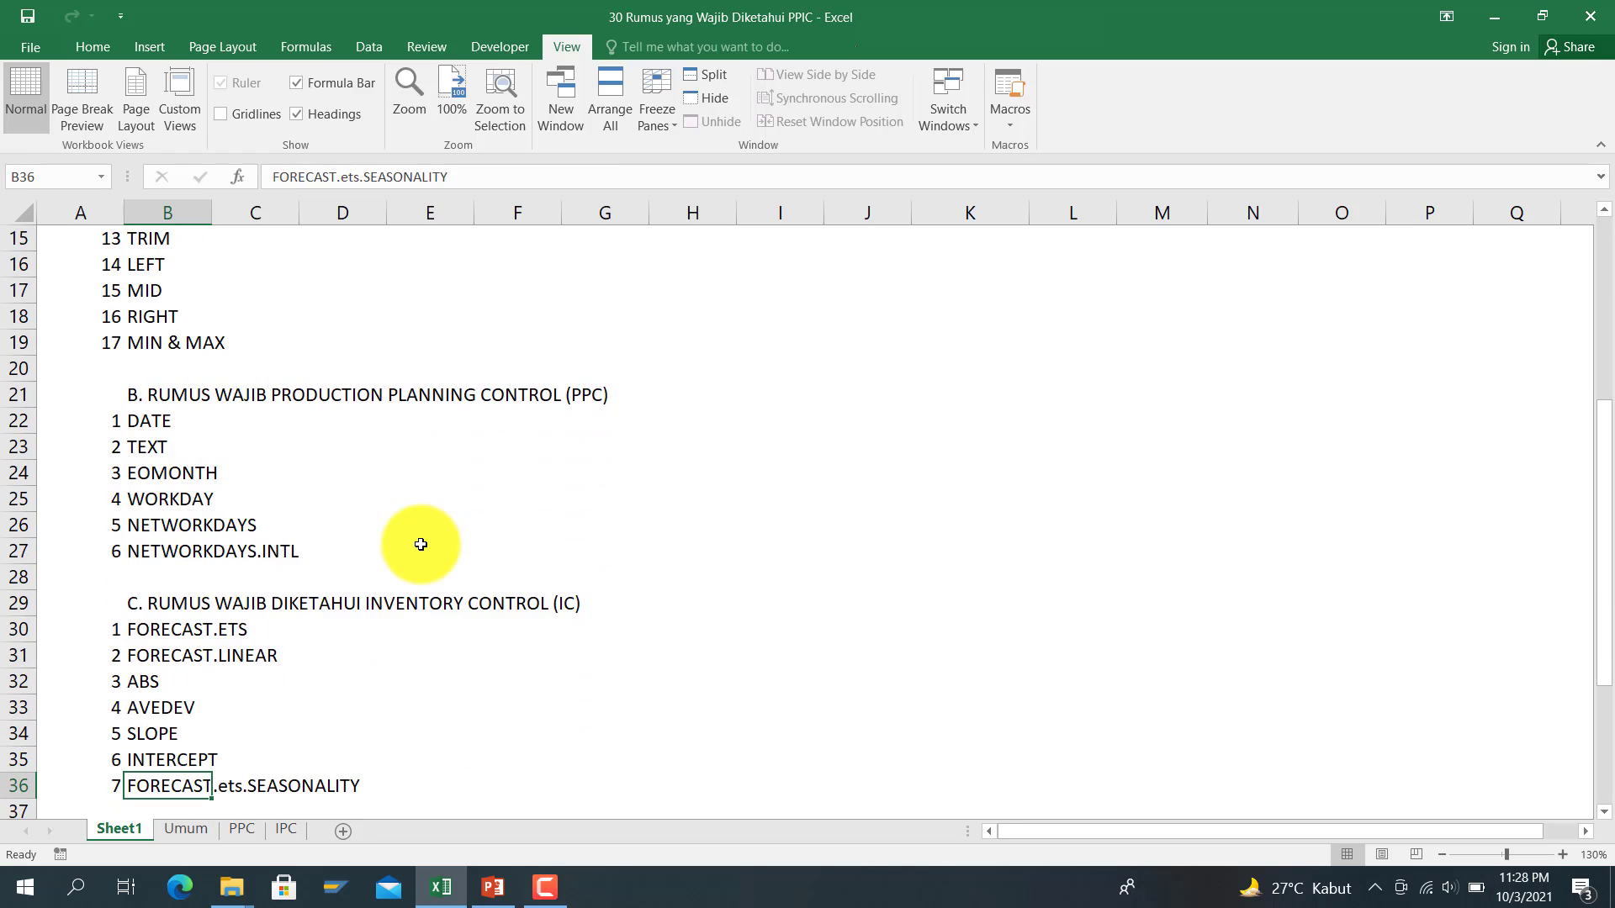
pyautogui.press('Up')
pyautogui.press('Up')
pyautogui.press('Up')
pyautogui.press('Up')
pyautogui.press('Up')
pyautogui.press('Up')
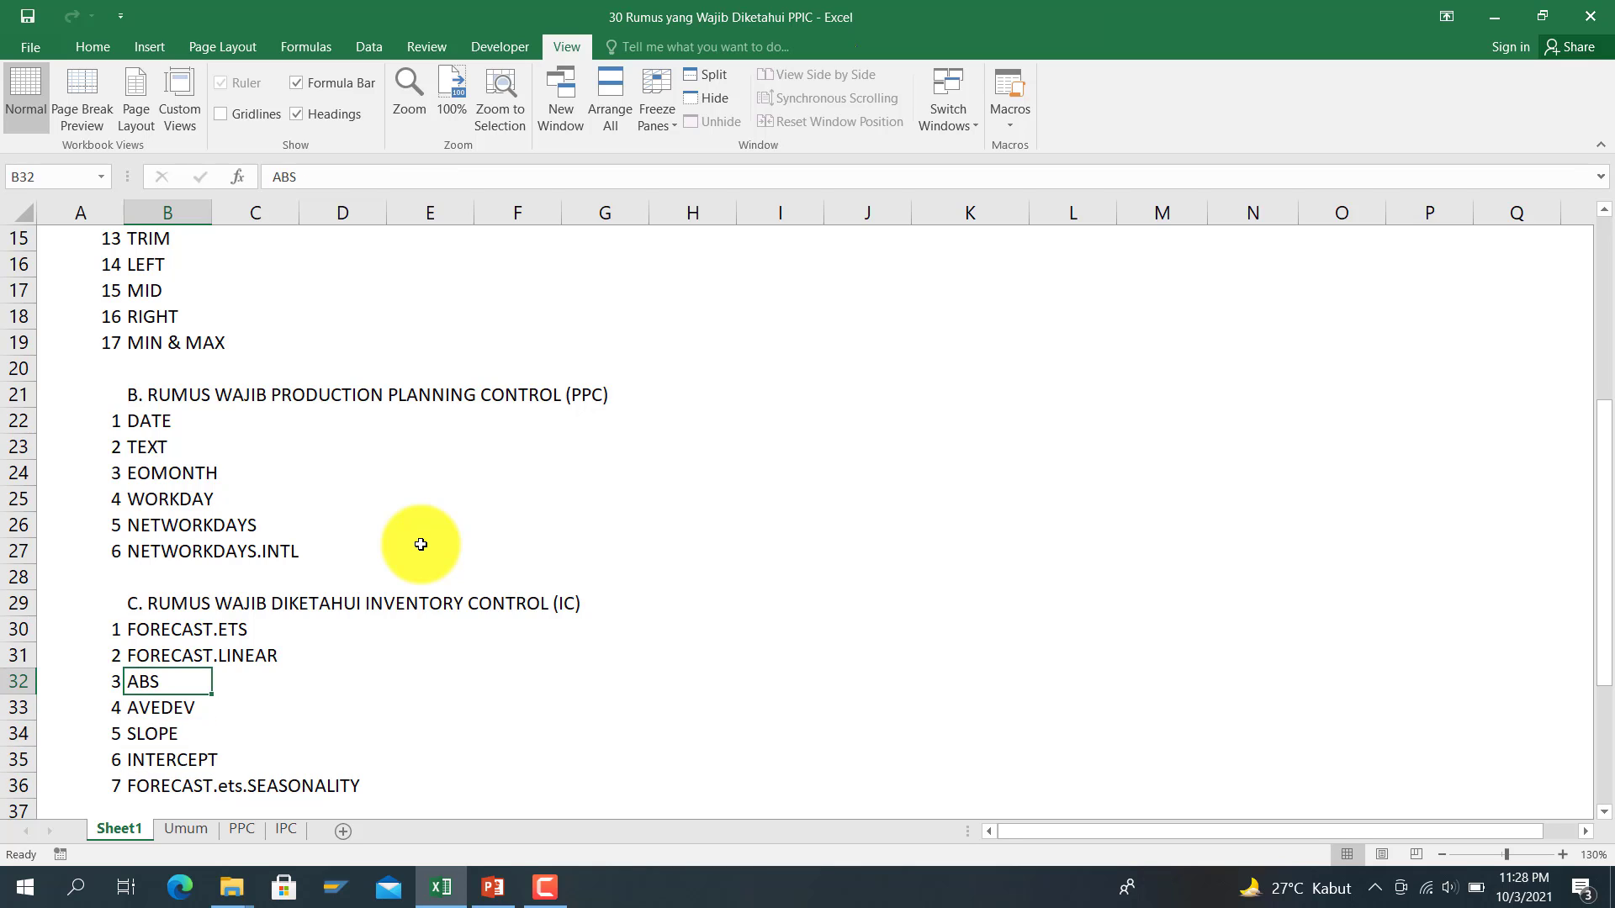
pyautogui.press('Down')
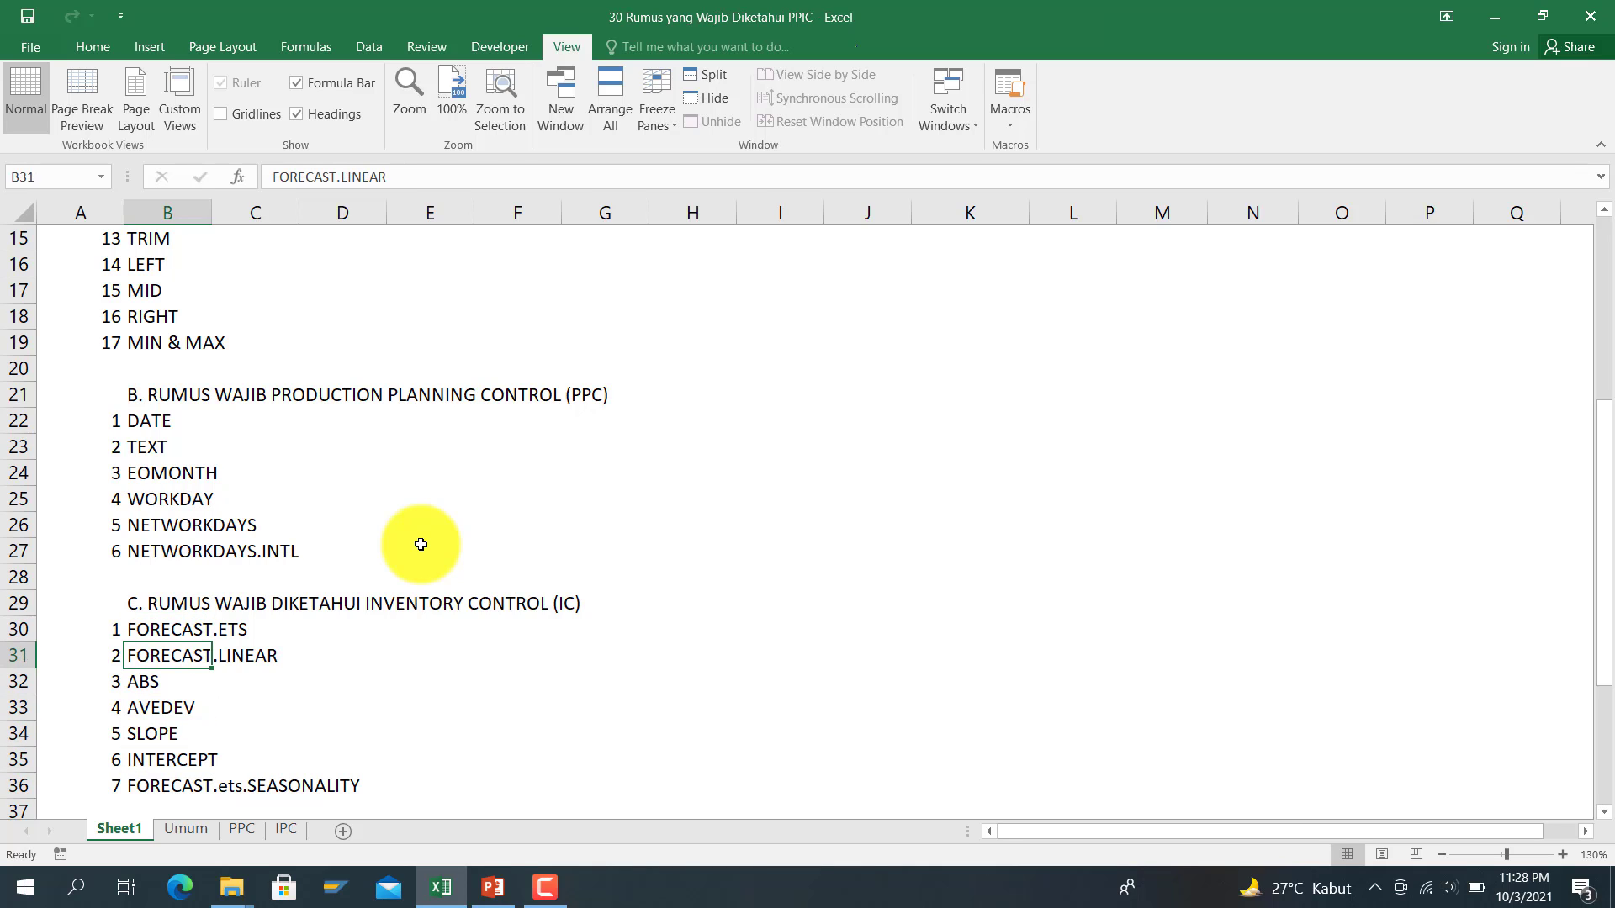
pyautogui.press('Down')
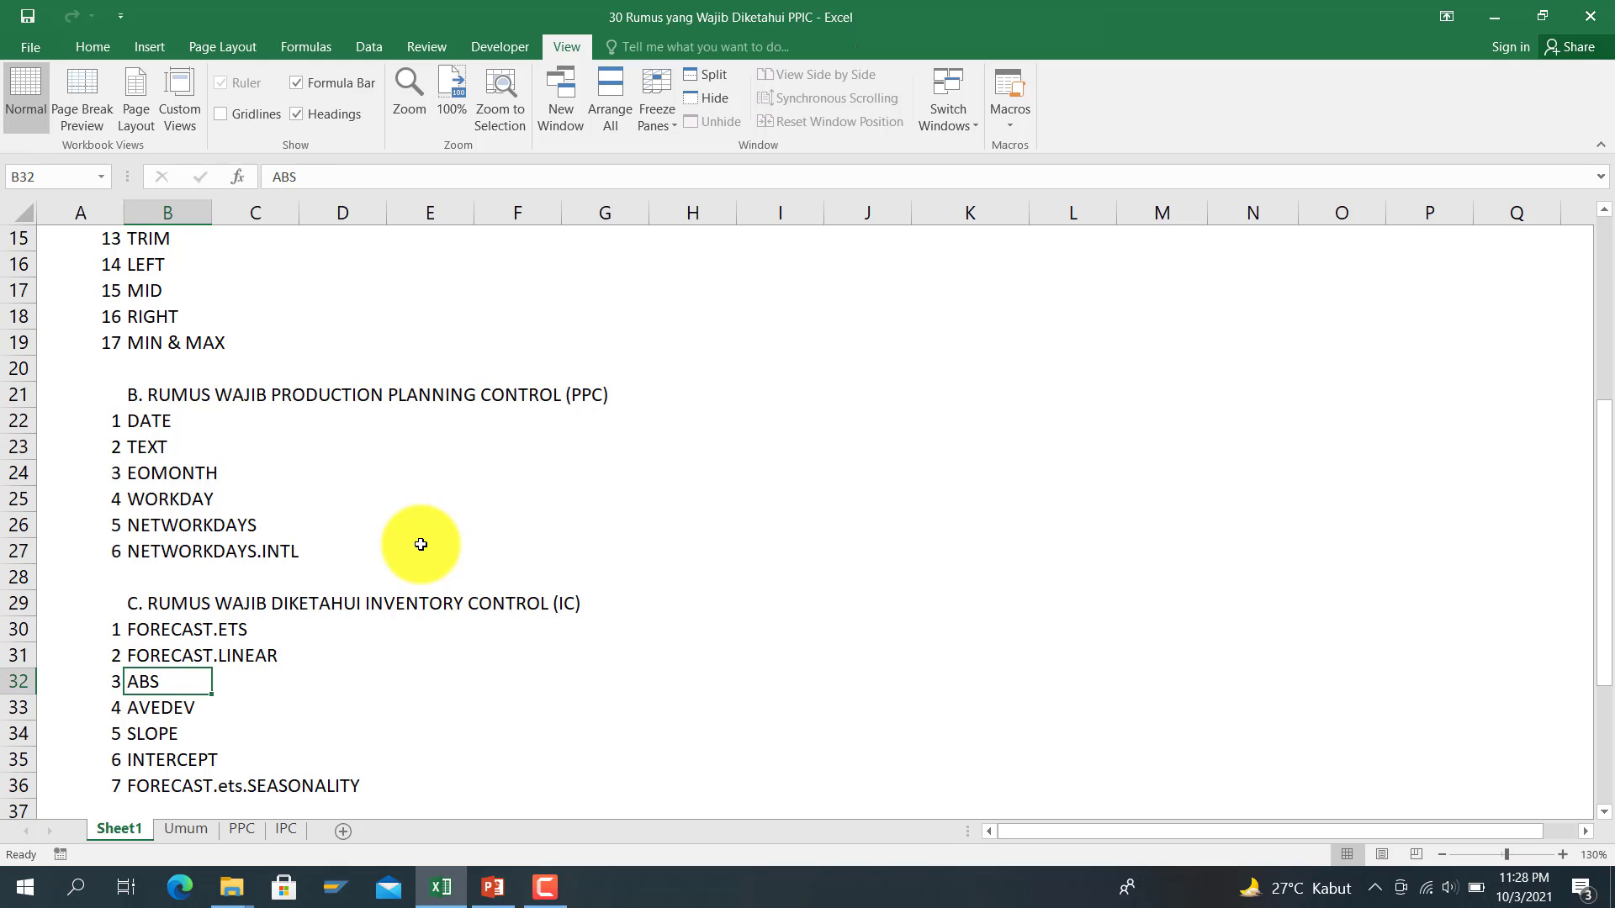
pyautogui.press('Down')
pyautogui.press('Down')
pyautogui.press('Up')
pyautogui.press('Up')
pyautogui.press('Up')
pyautogui.press('Up')
pyautogui.press('Up')
pyautogui.press('Up')
pyautogui.press('Up')
pyautogui.press('Up')
pyautogui.press('Up')
pyautogui.press('Up')
pyautogui.press('Up')
pyautogui.press('Up')
pyautogui.press('Up')
pyautogui.press('Up')
pyautogui.press('Up')
pyautogui.press('Up')
pyautogui.press('Up')
pyautogui.press('Up')
pyautogui.press('Up')
pyautogui.press('Up')
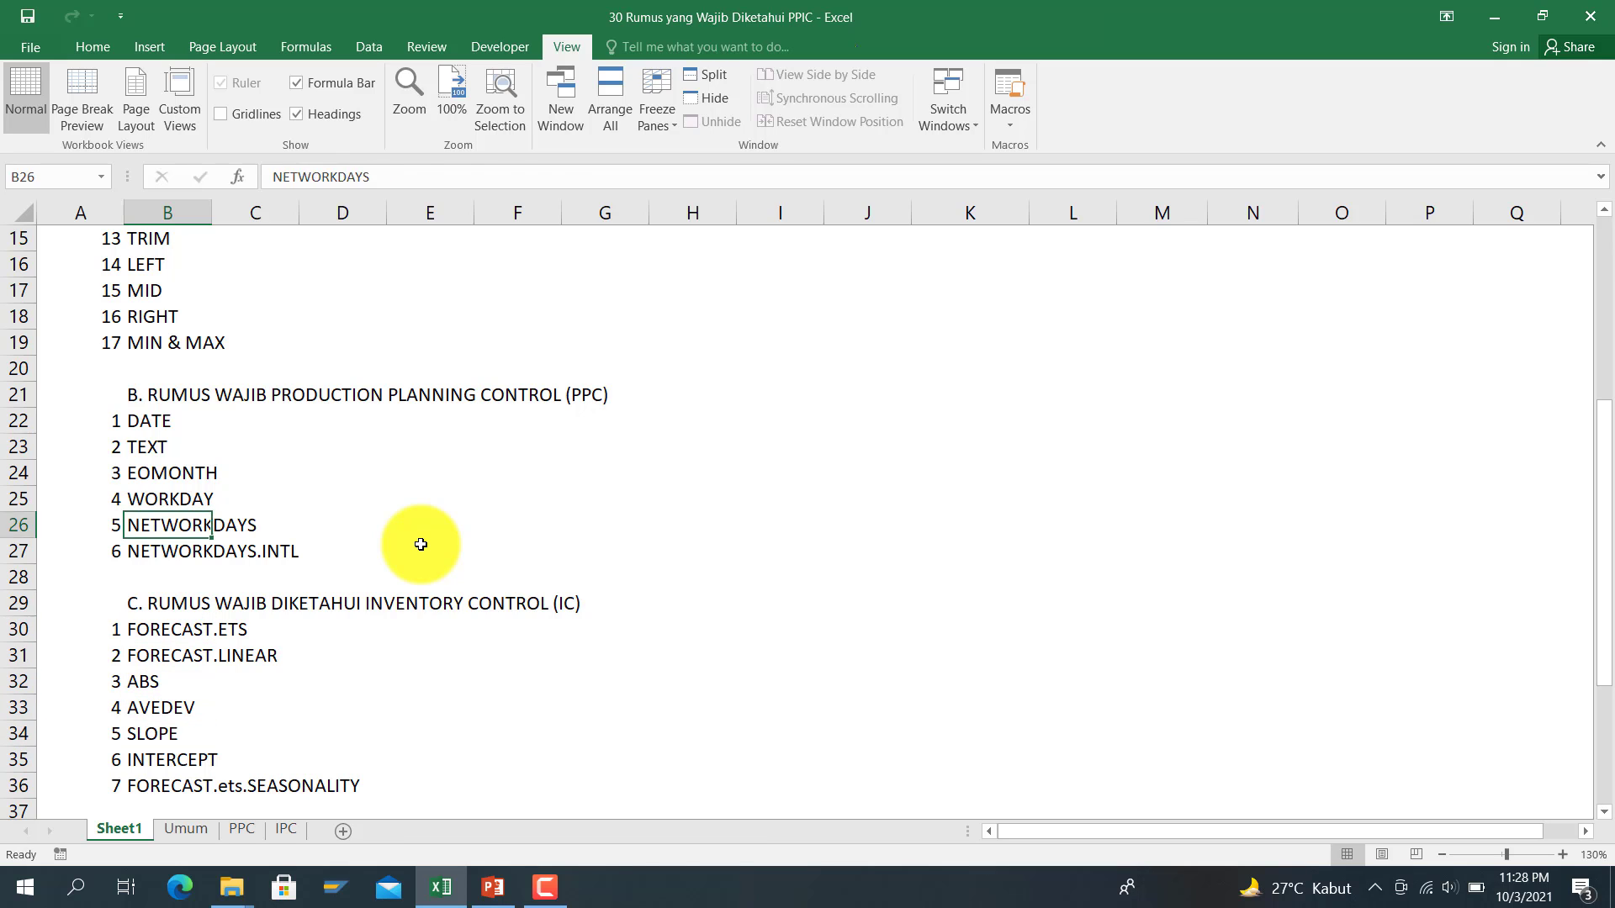
pyautogui.press('Down')
pyautogui.press('Down')
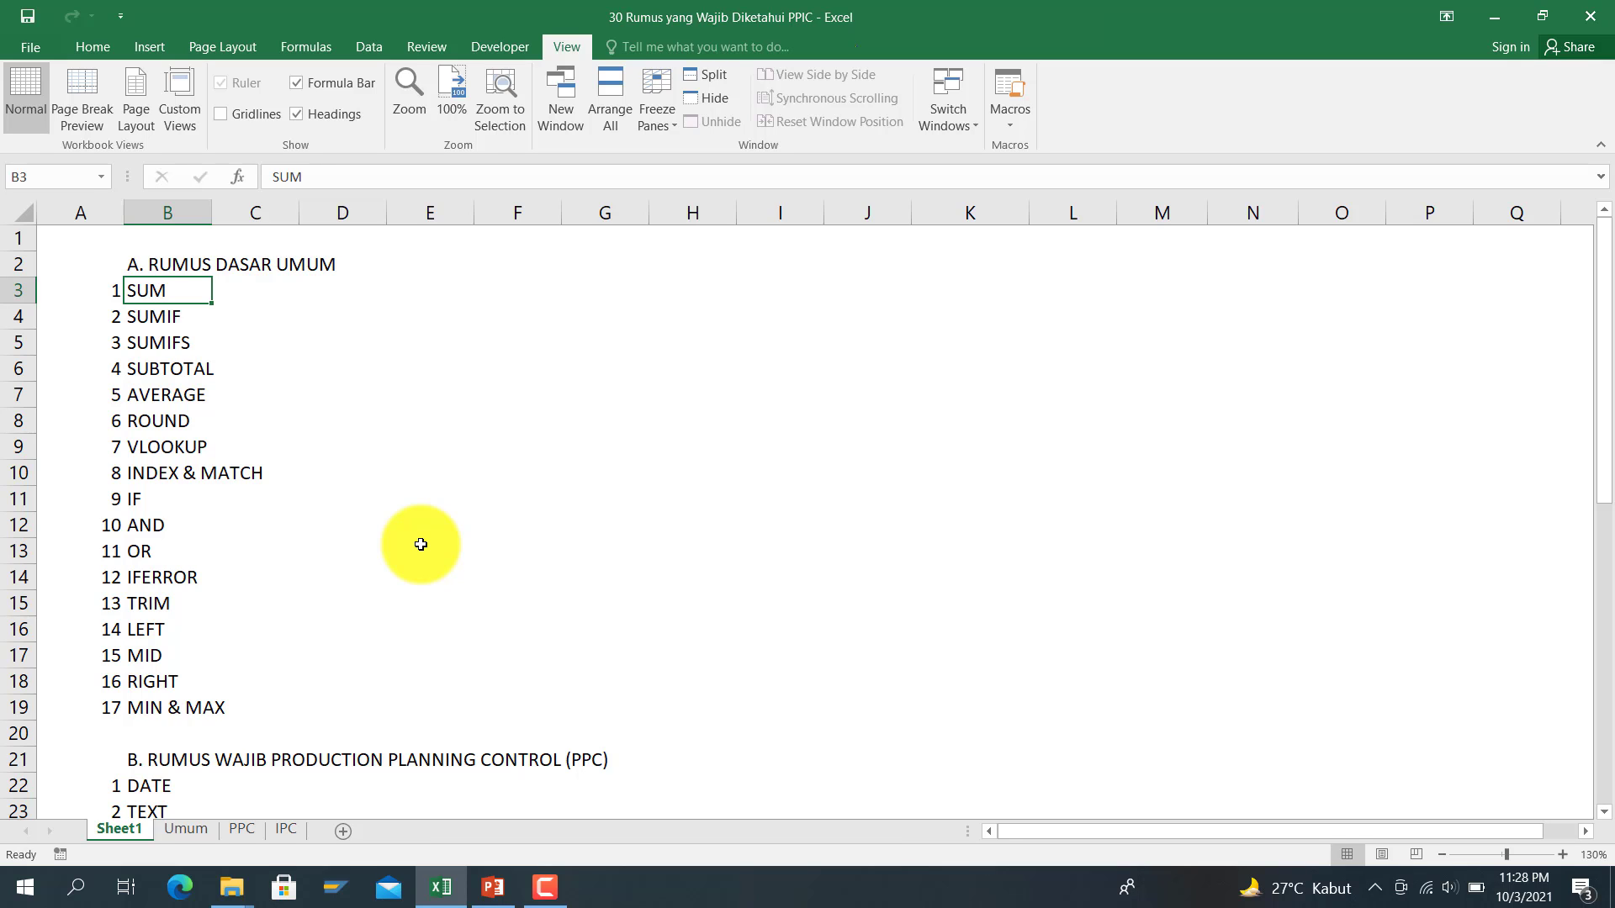
# Step: On the Umum sheet, enter =SUM(E3:G3) in H3, giving 800
pyautogui.click(187, 829)
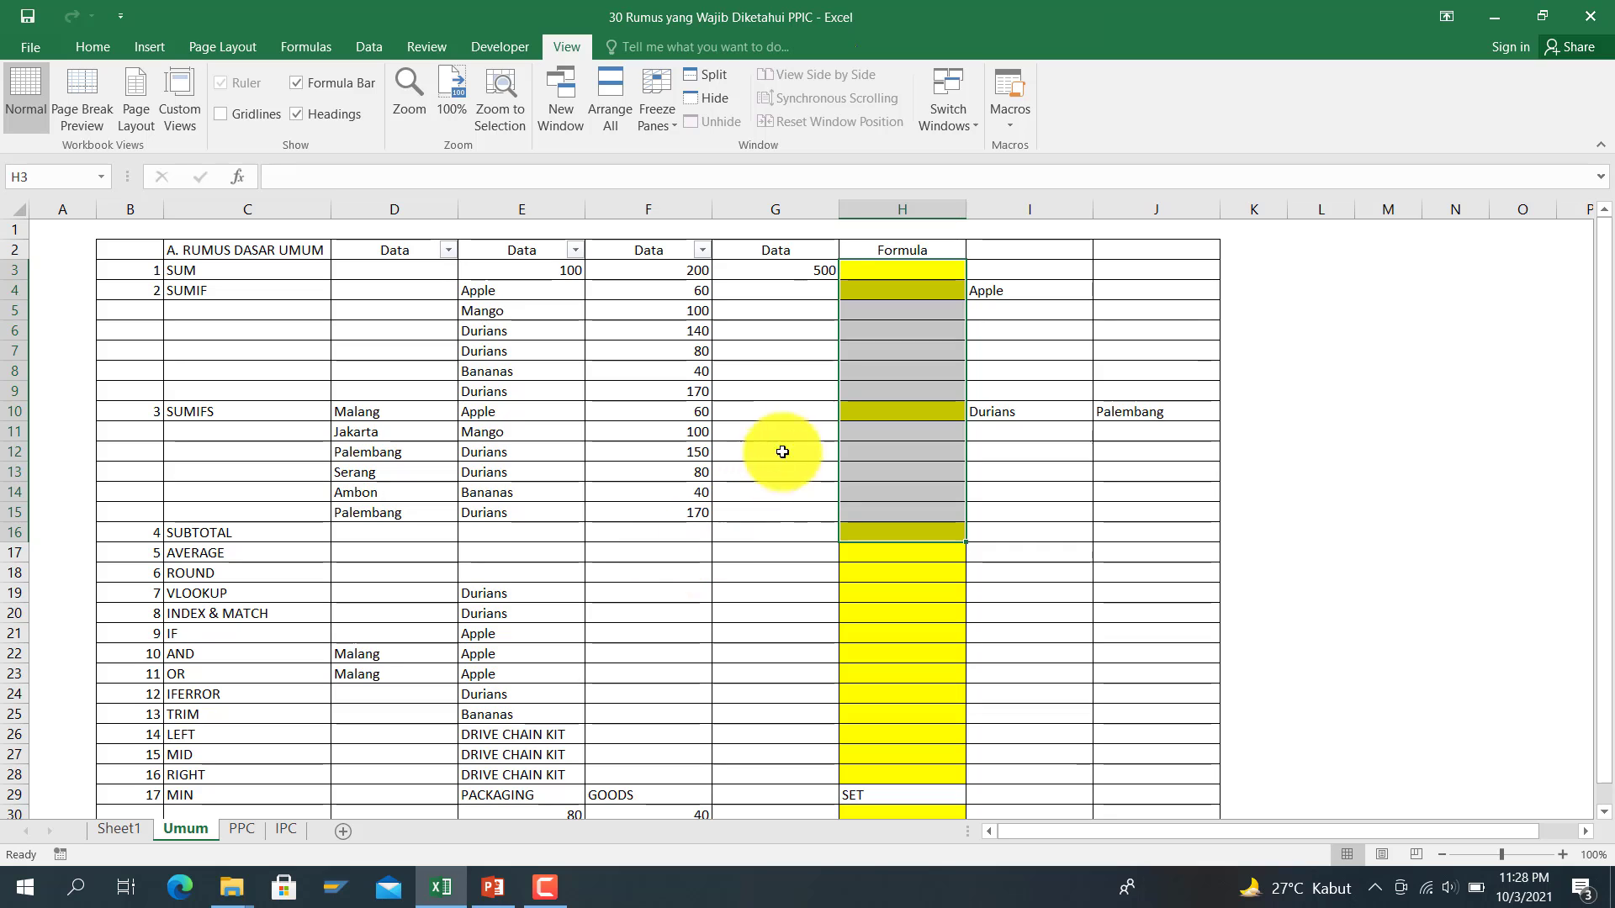
pyautogui.click(882, 272)
pyautogui.write('=')
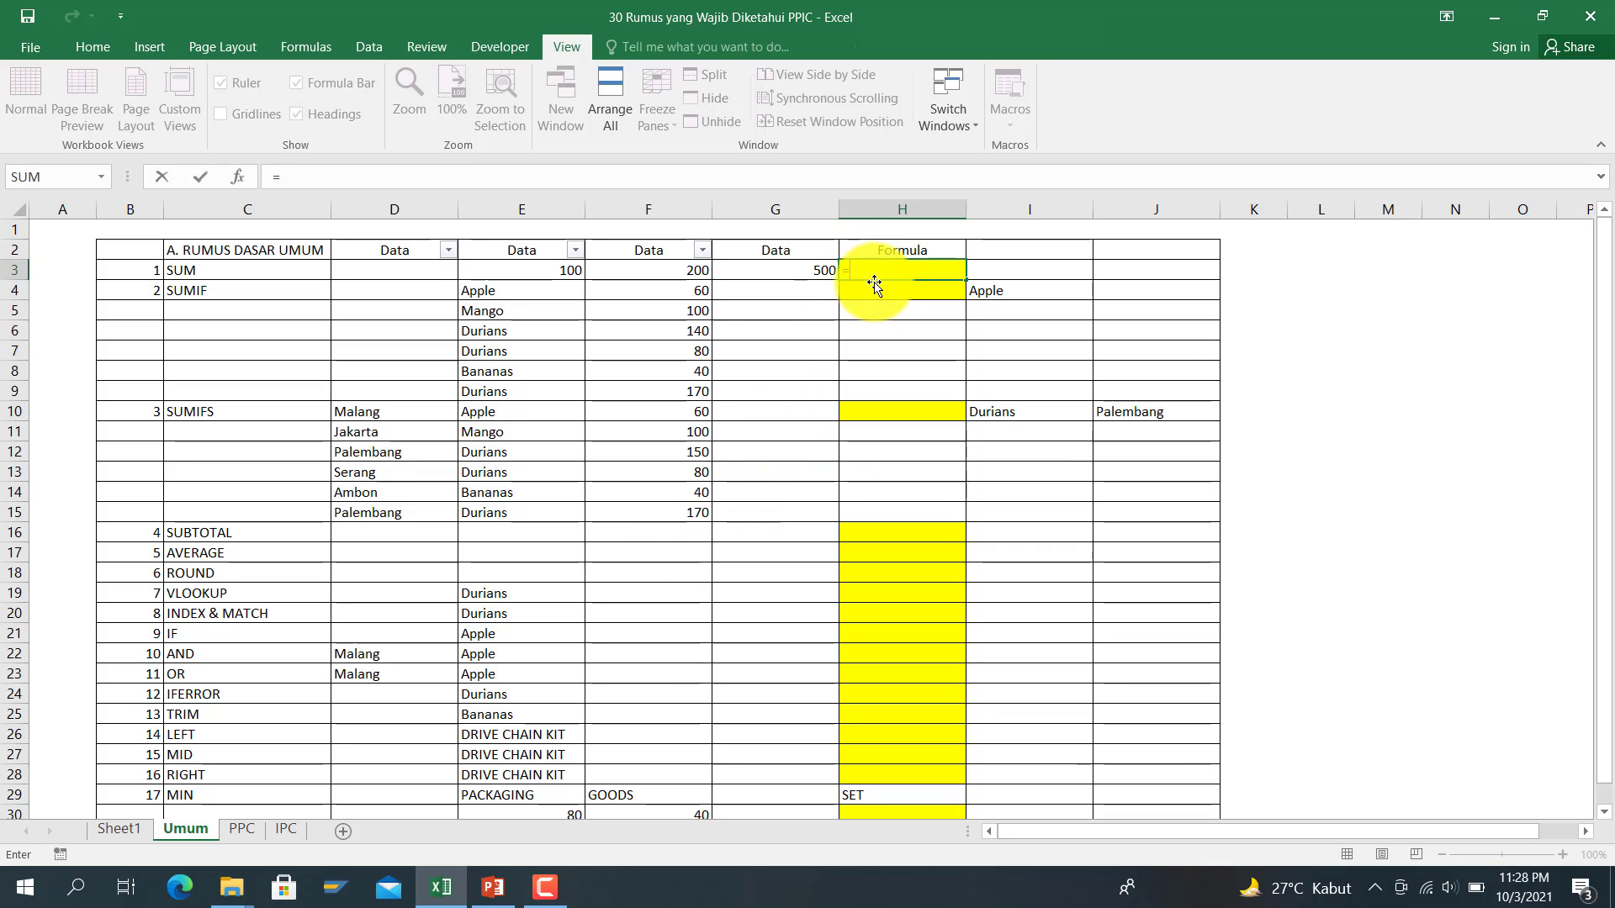
pyautogui.write('sum(')
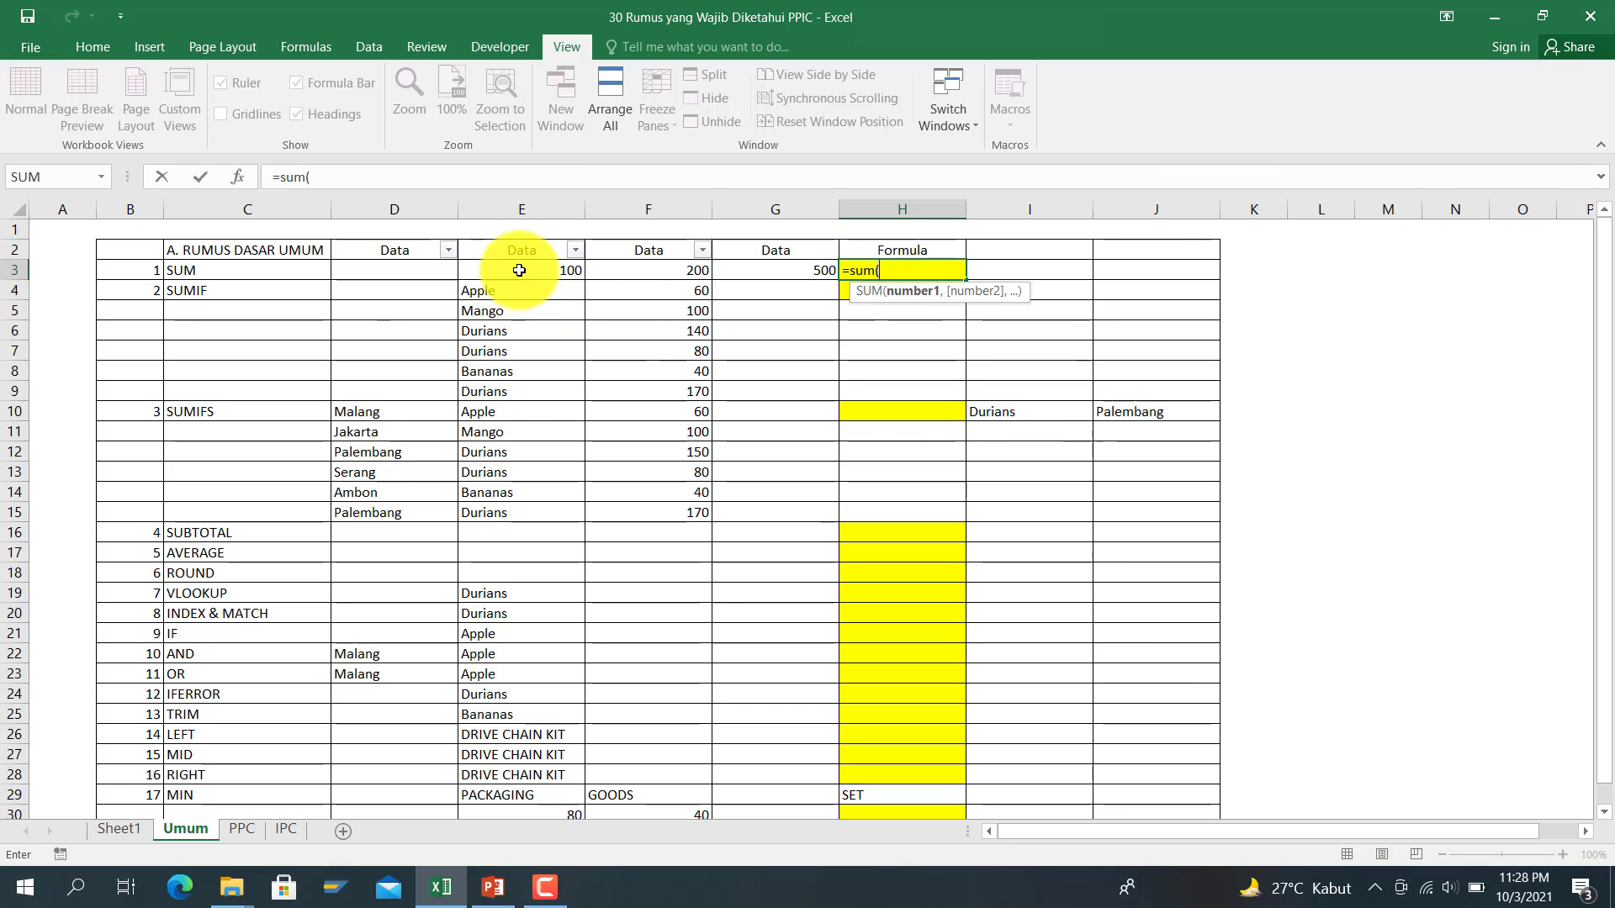
pyautogui.moveTo(523, 267); pyautogui.dragTo(737, 270)
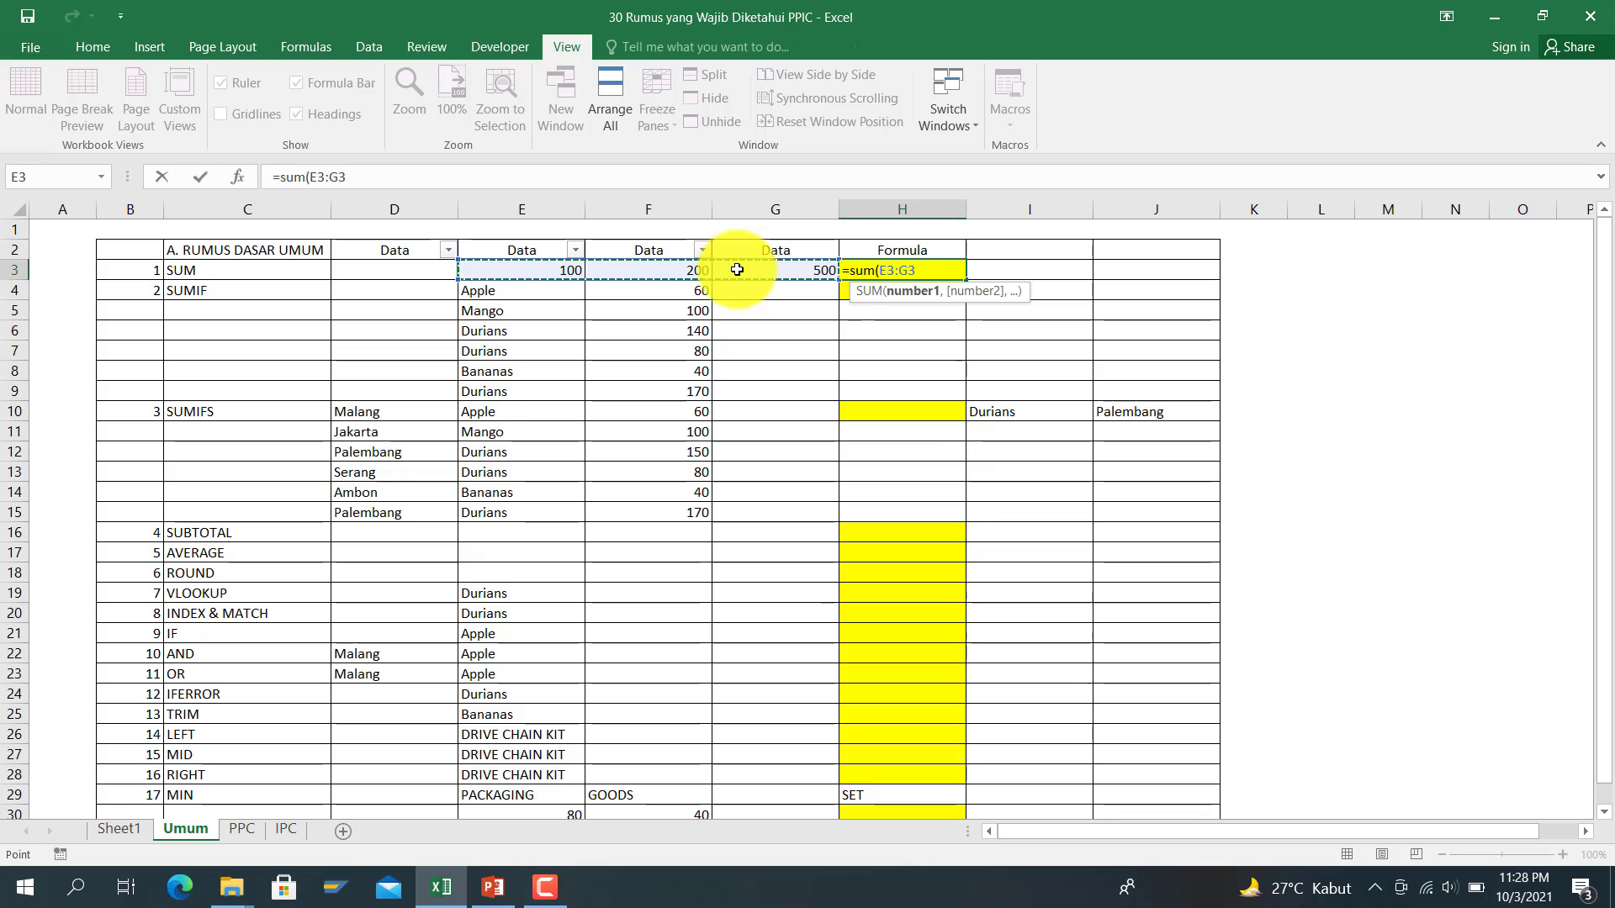
pyautogui.write(')')
pyautogui.press('Return')
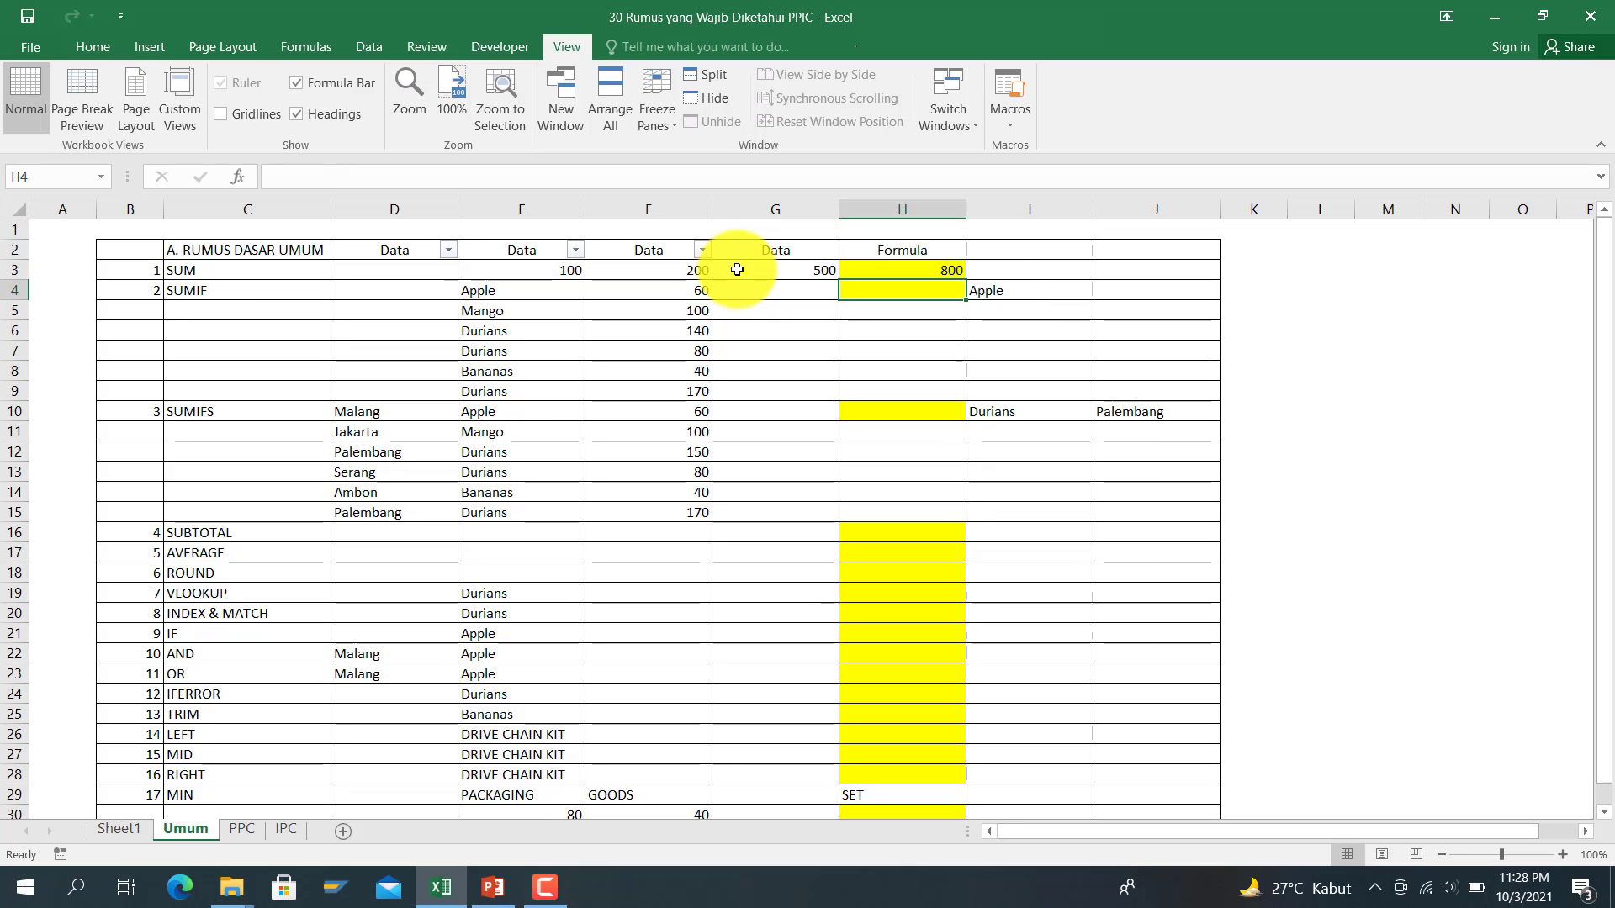
pyautogui.press('Left')
pyautogui.press('Up')
pyautogui.press('Left')
pyautogui.press('Left')
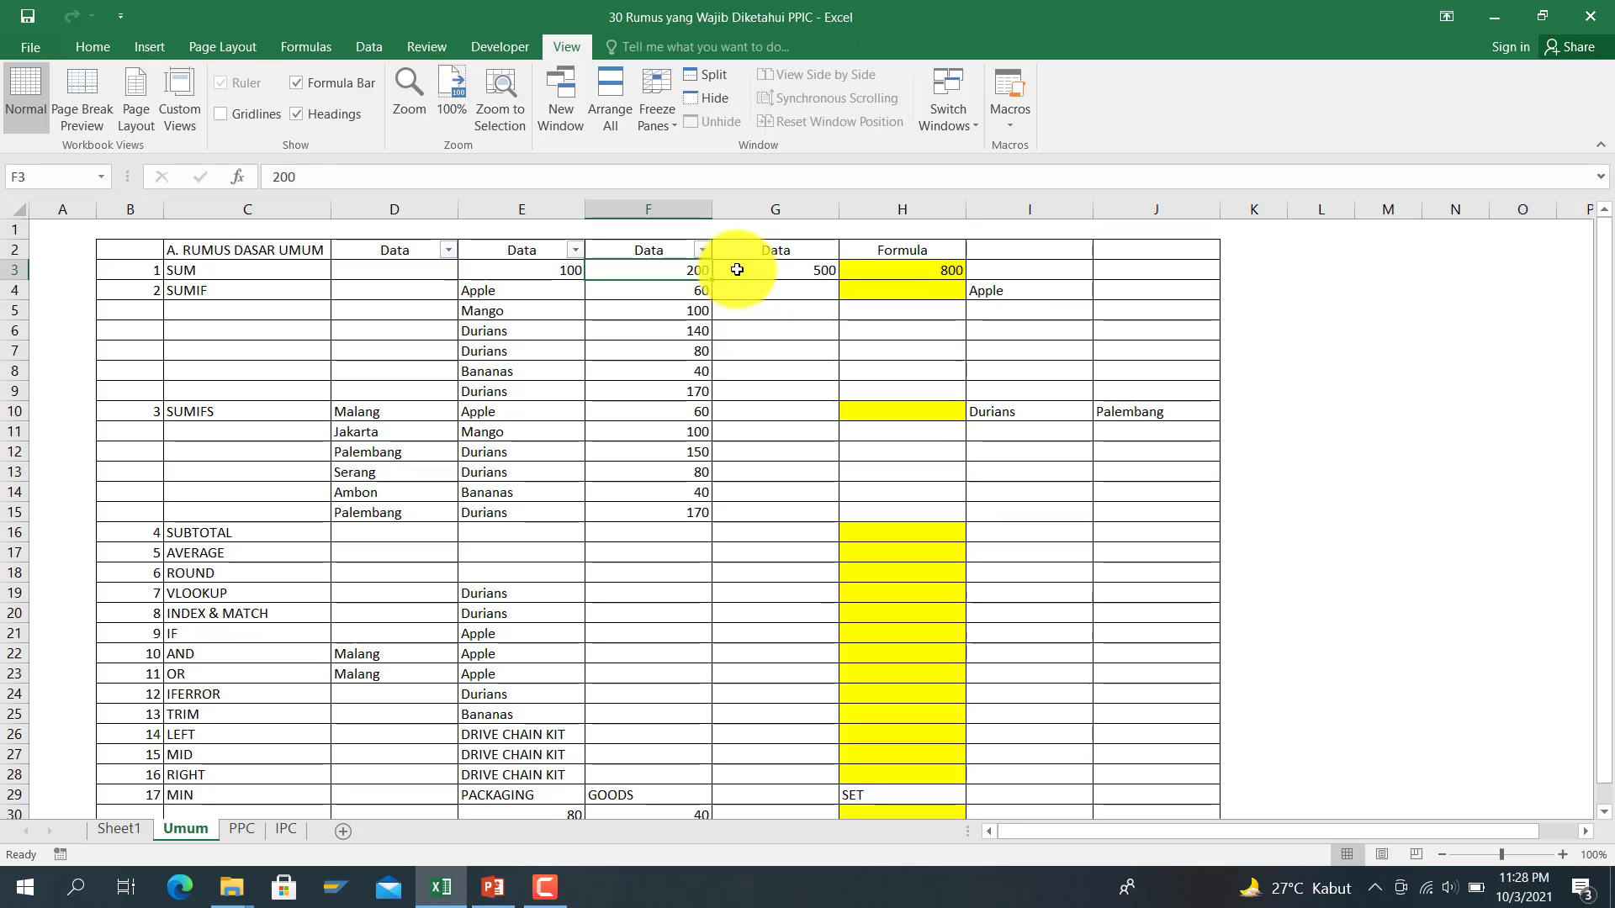
pyautogui.press('Right')
pyautogui.press('Right')
pyautogui.press('Right')
pyautogui.press('Down')
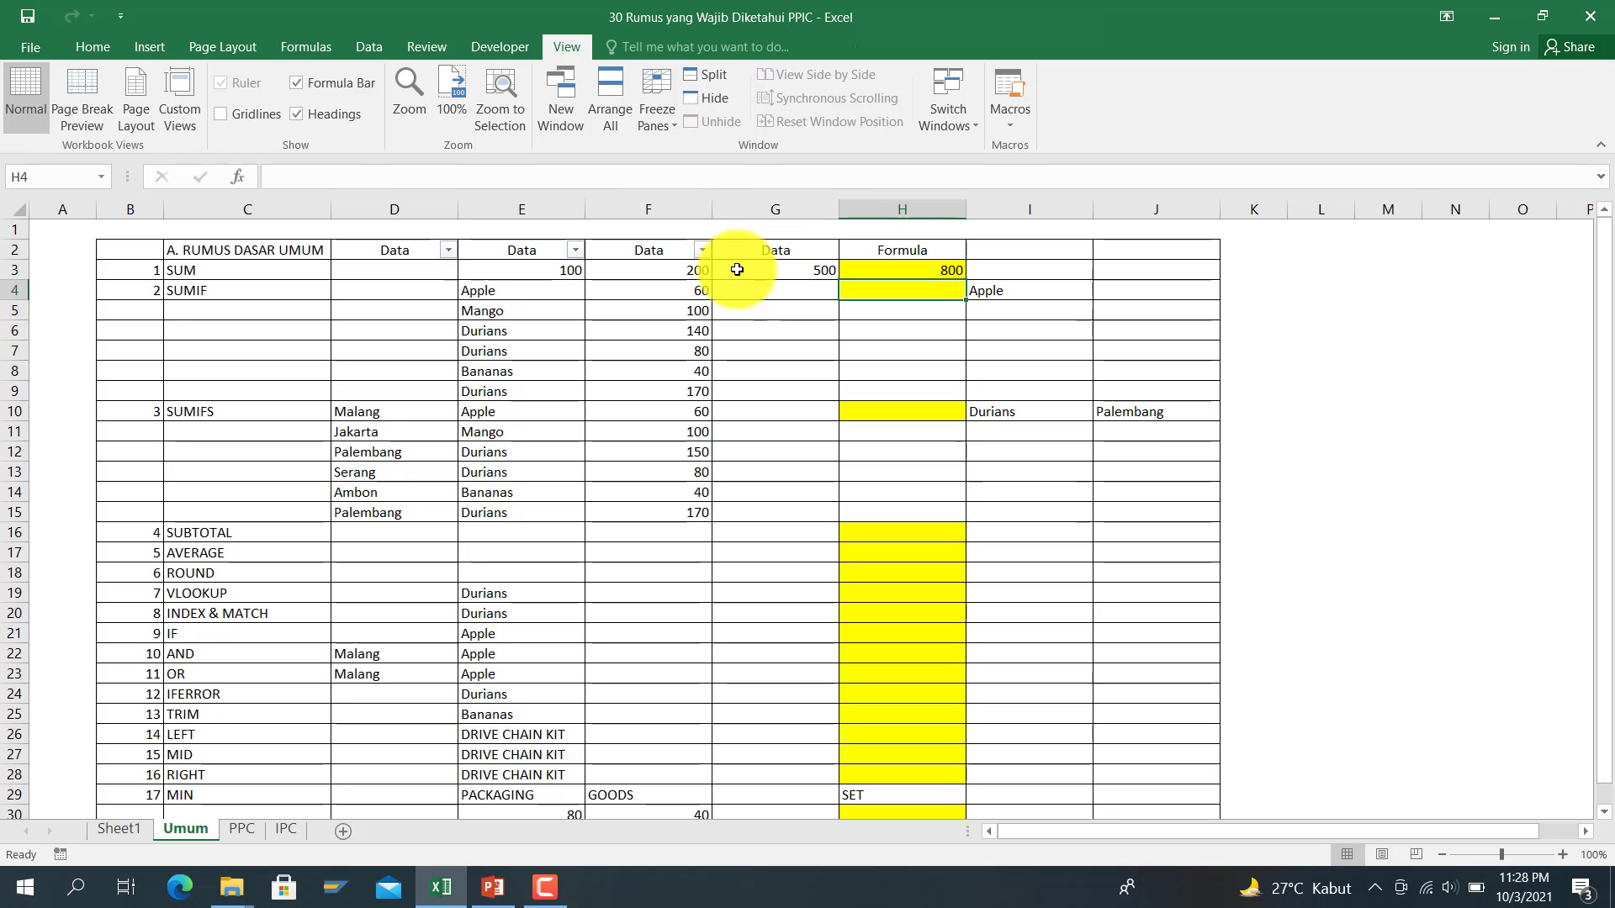
# Step: Enter =SUMIF(E4:E9,I4,F4:F9) in H4 to total the Apple amounts, giving 60
pyautogui.write('=sumif')
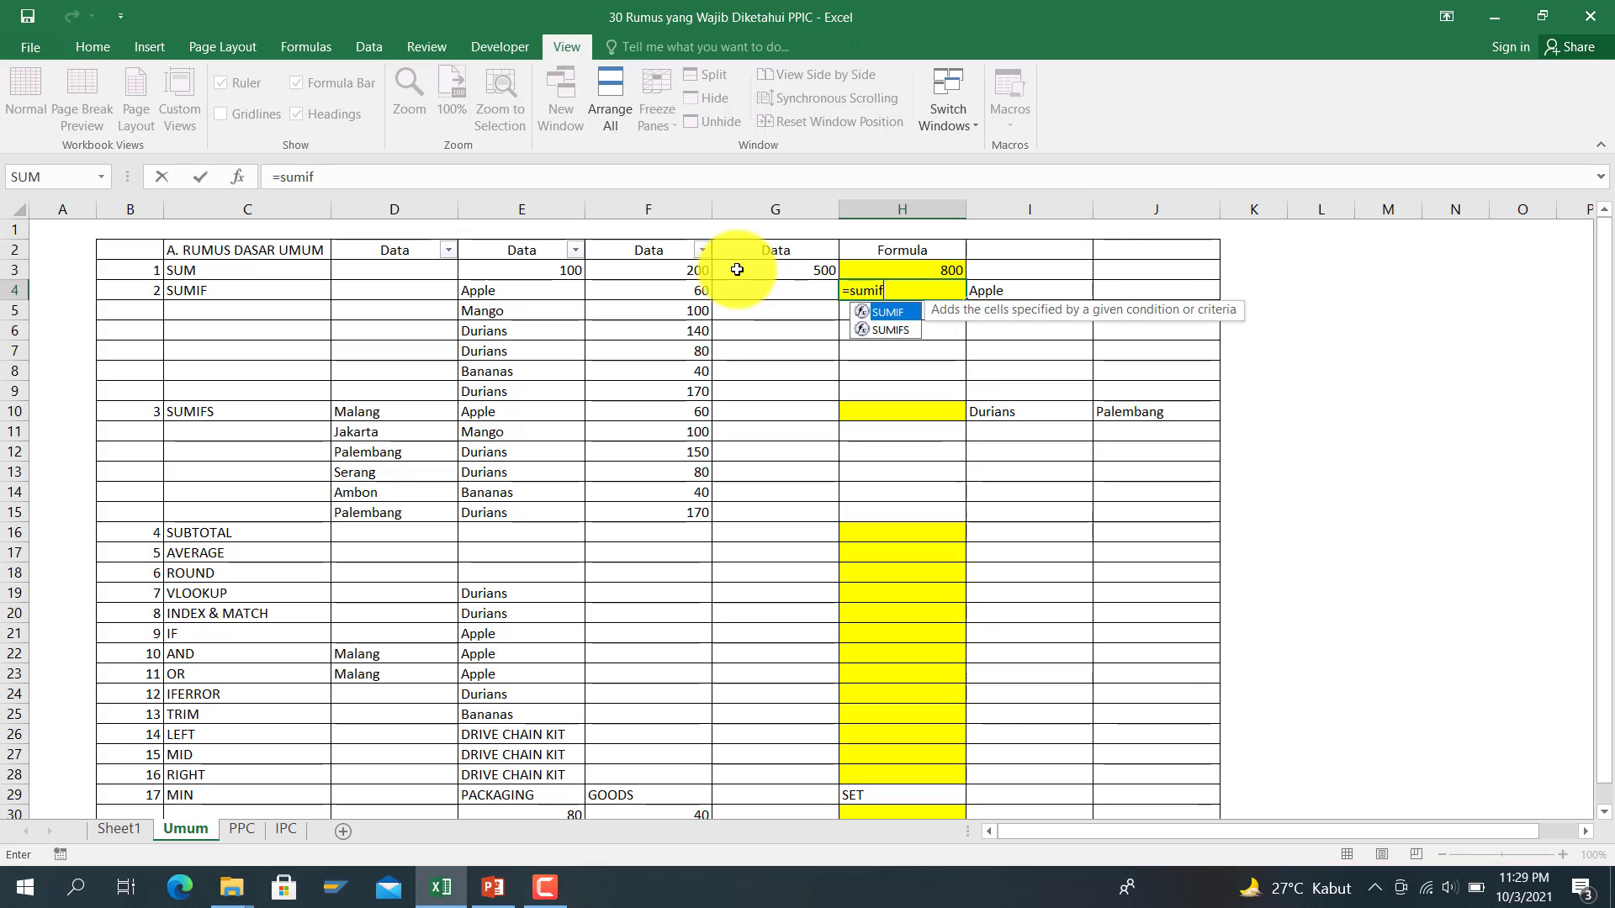
pyautogui.write('(')
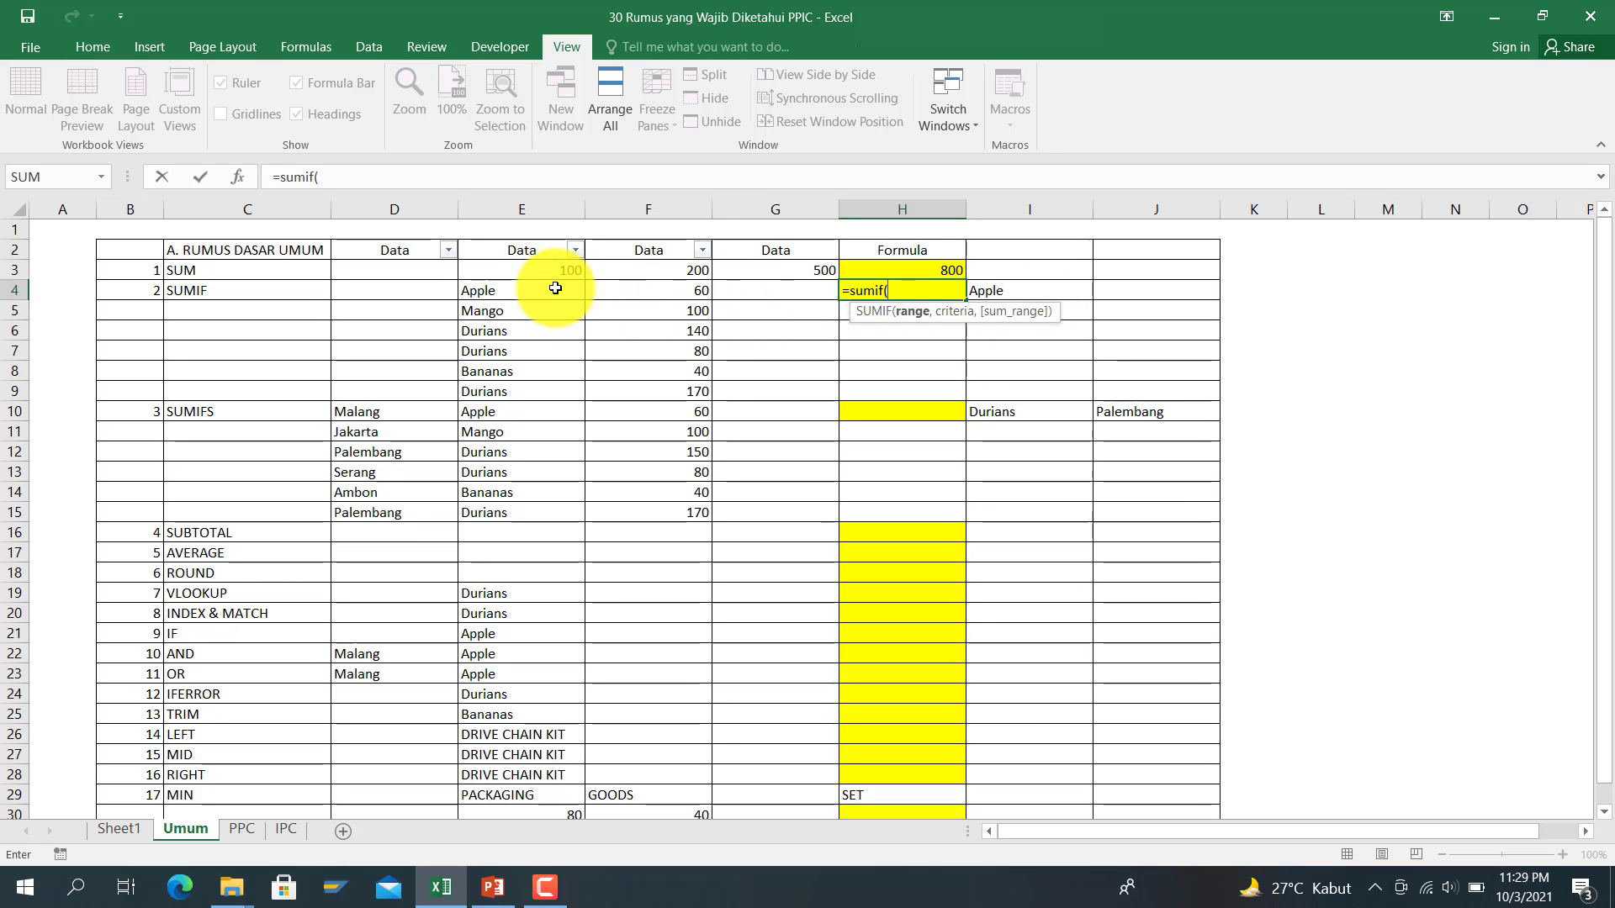
pyautogui.moveTo(536, 288); pyautogui.dragTo(545, 392)
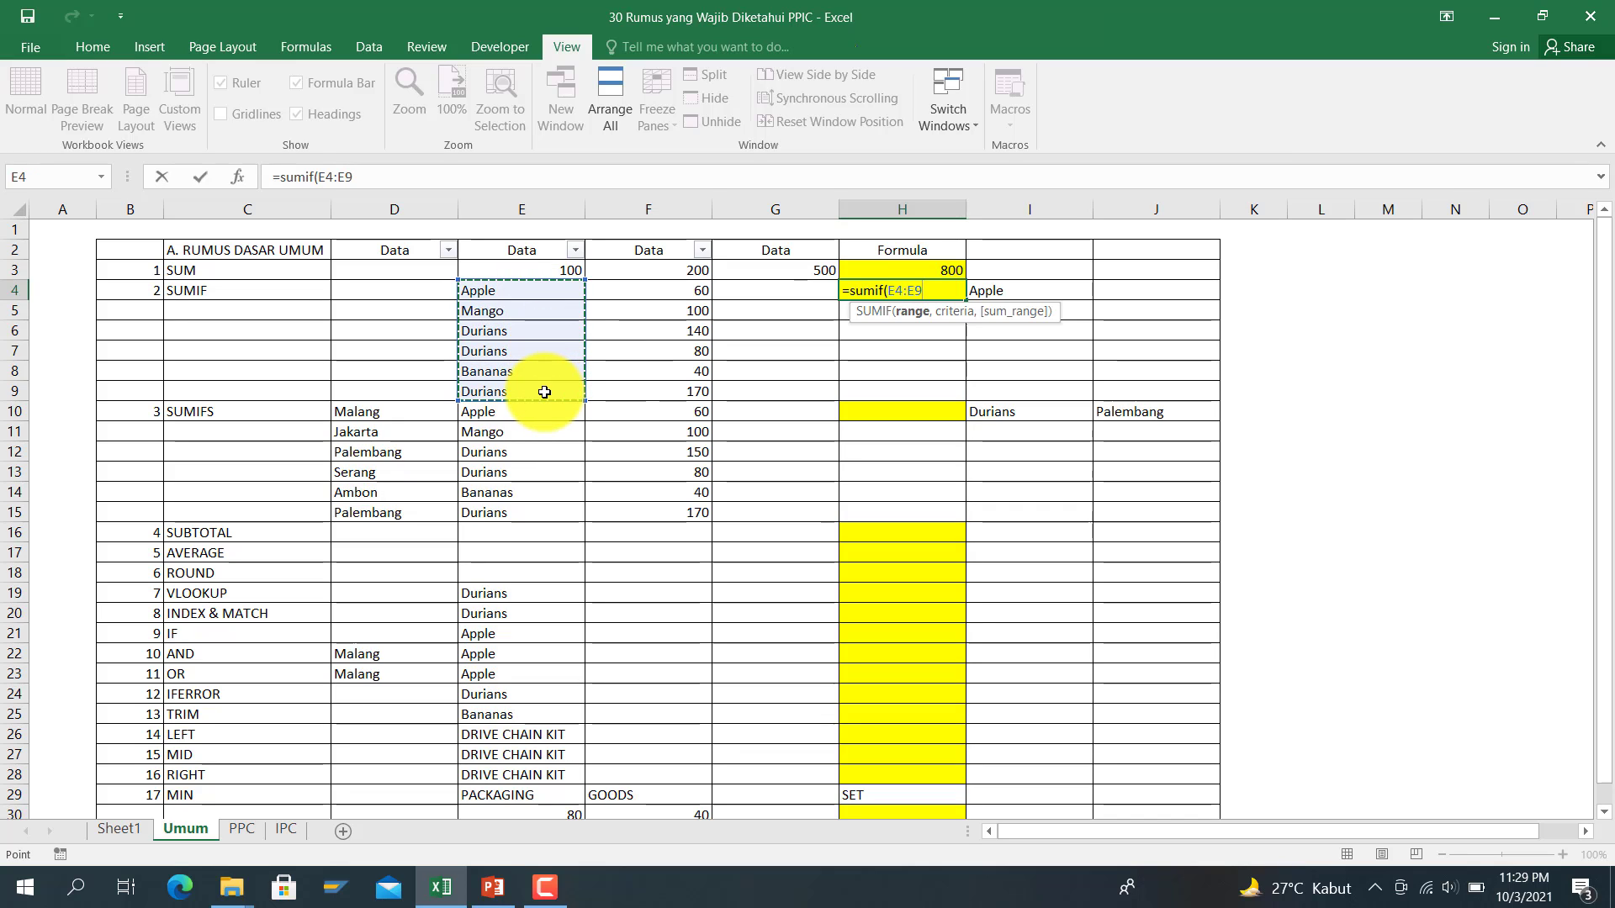
pyautogui.write(',')
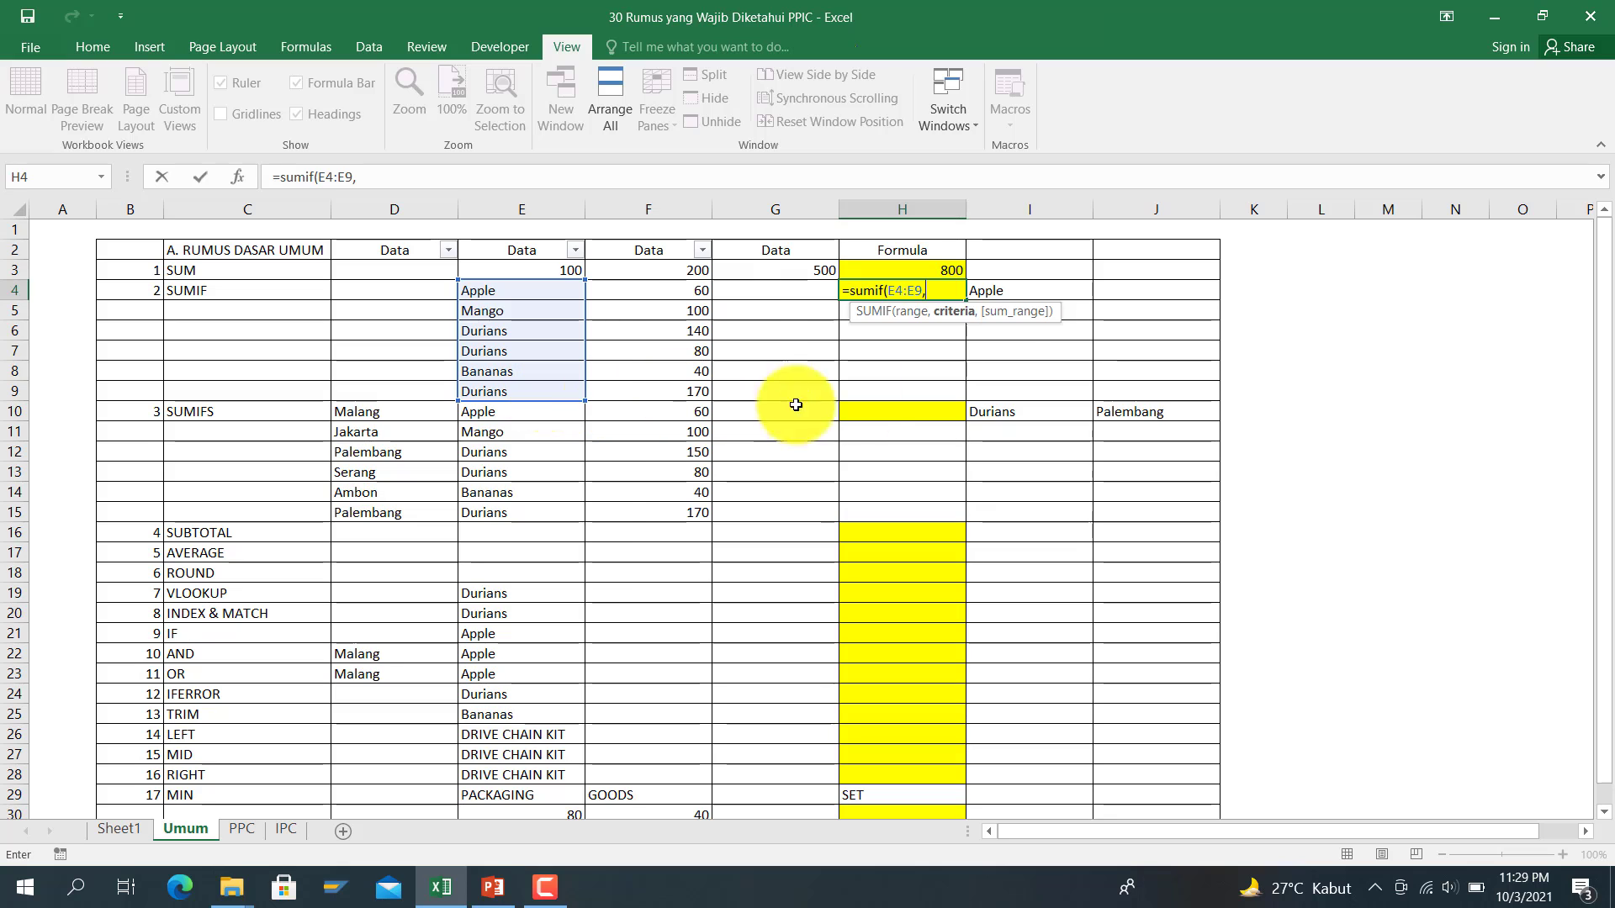
pyautogui.click(981, 301)
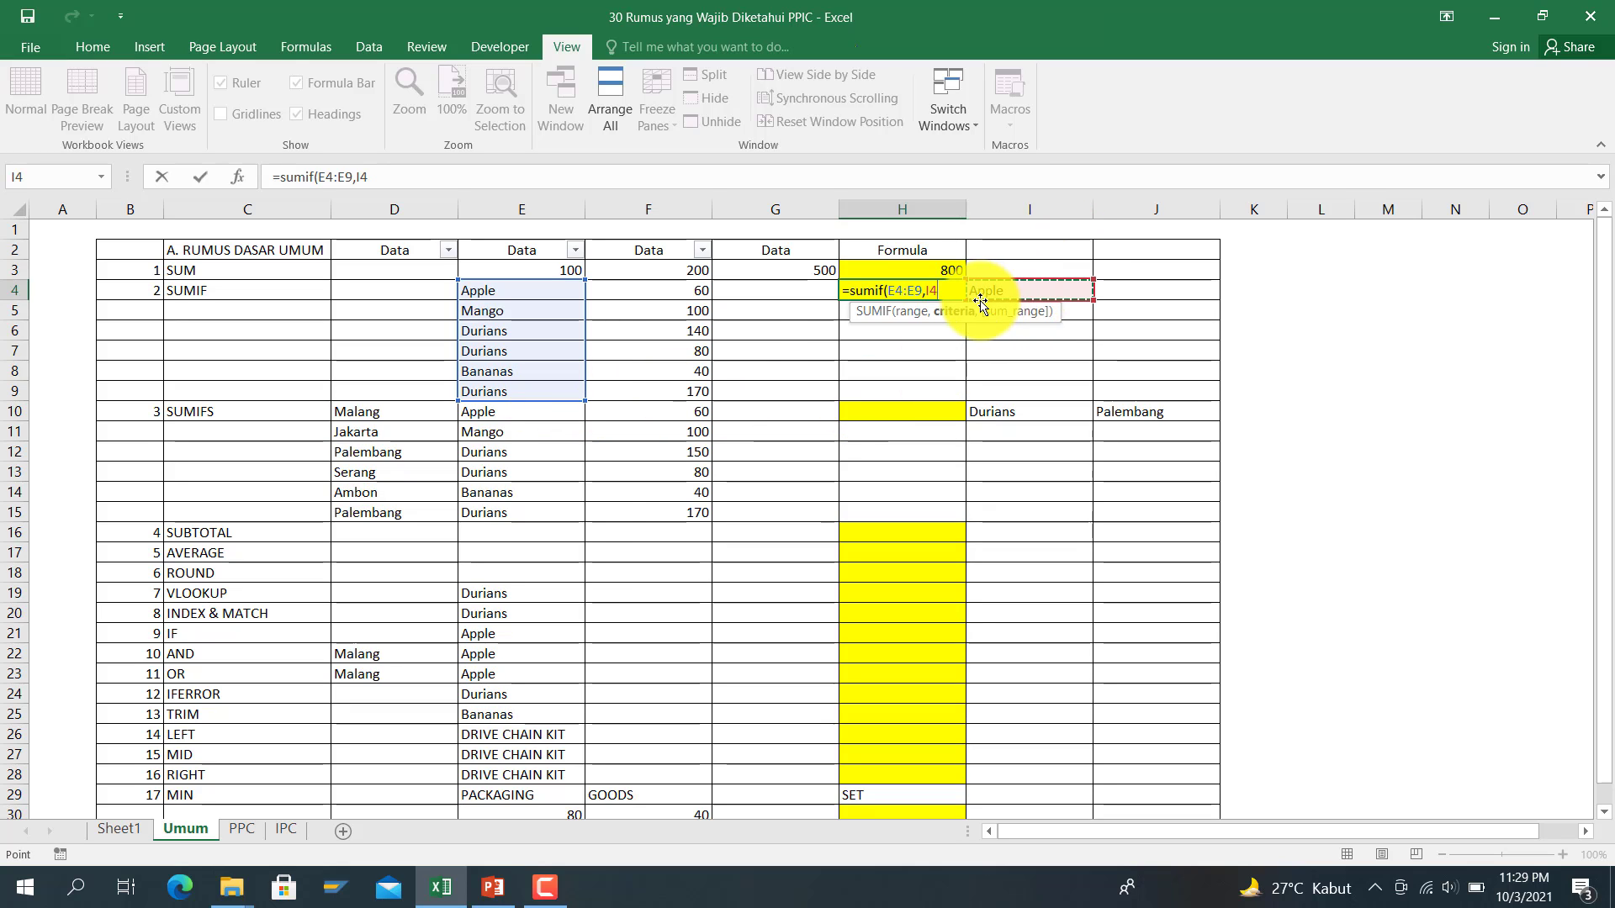
pyautogui.write(',')
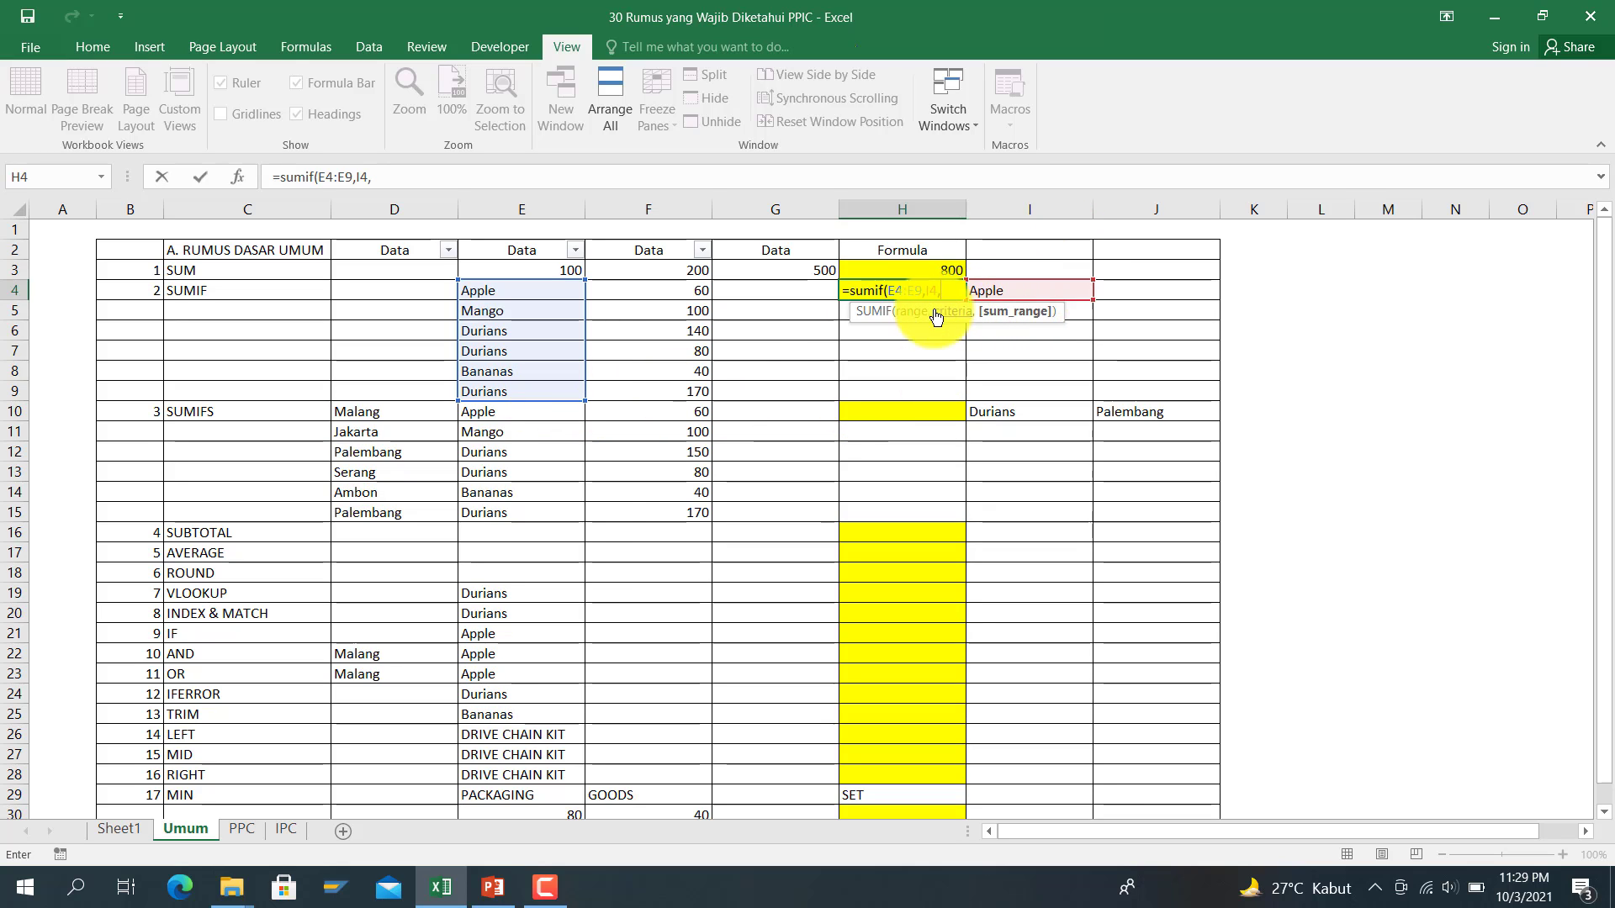
pyautogui.moveTo(661, 292); pyautogui.dragTo(649, 396)
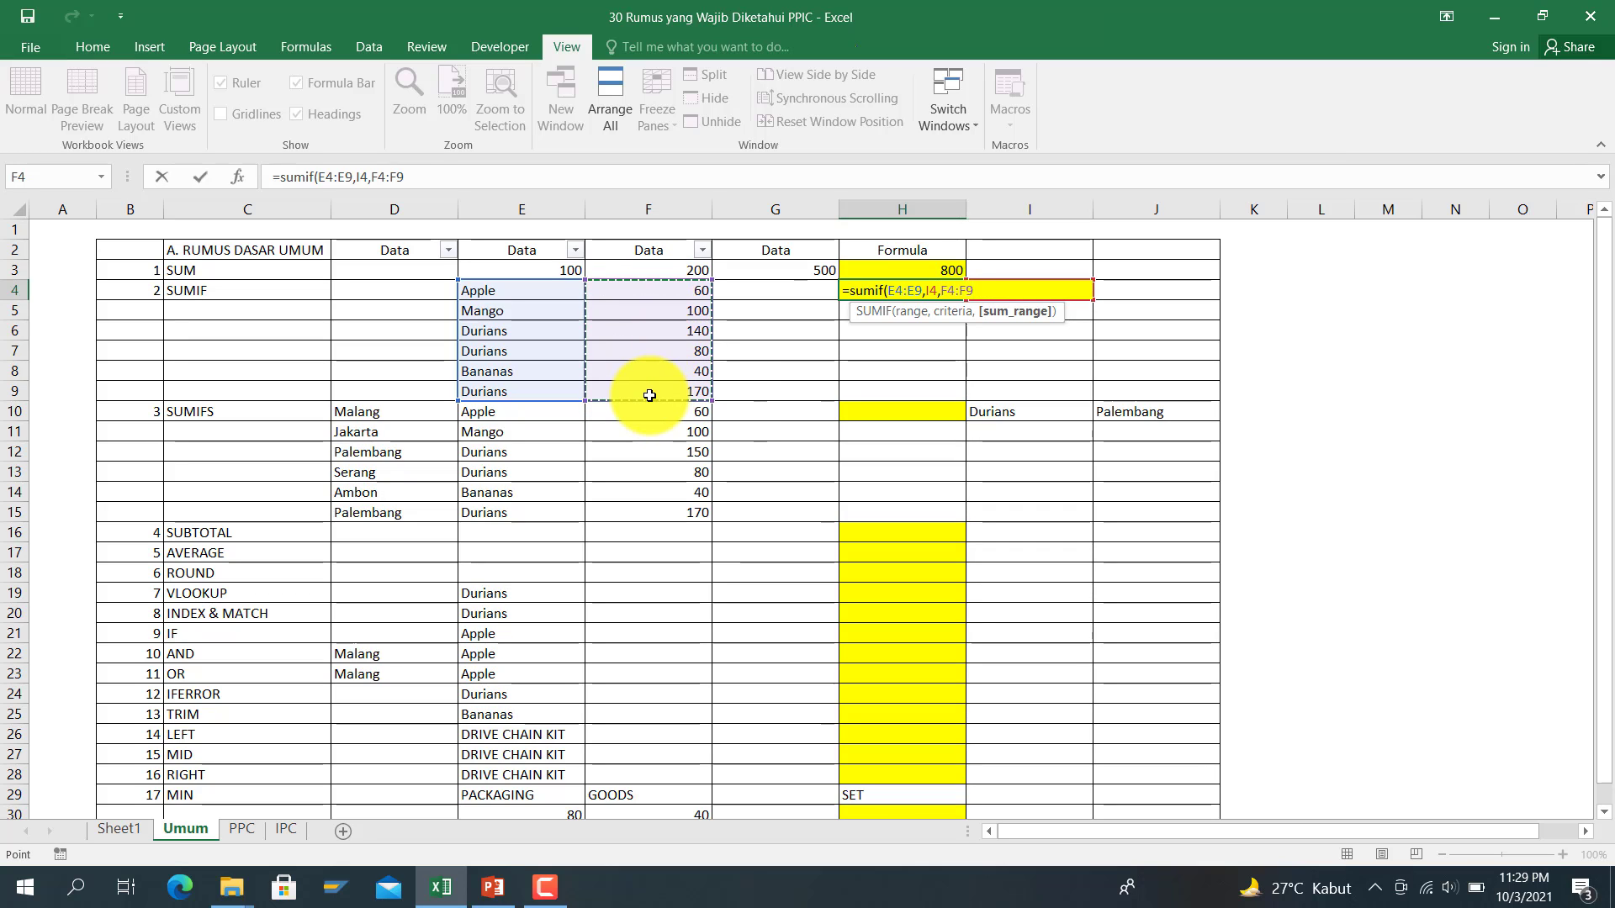
pyautogui.press('Return')
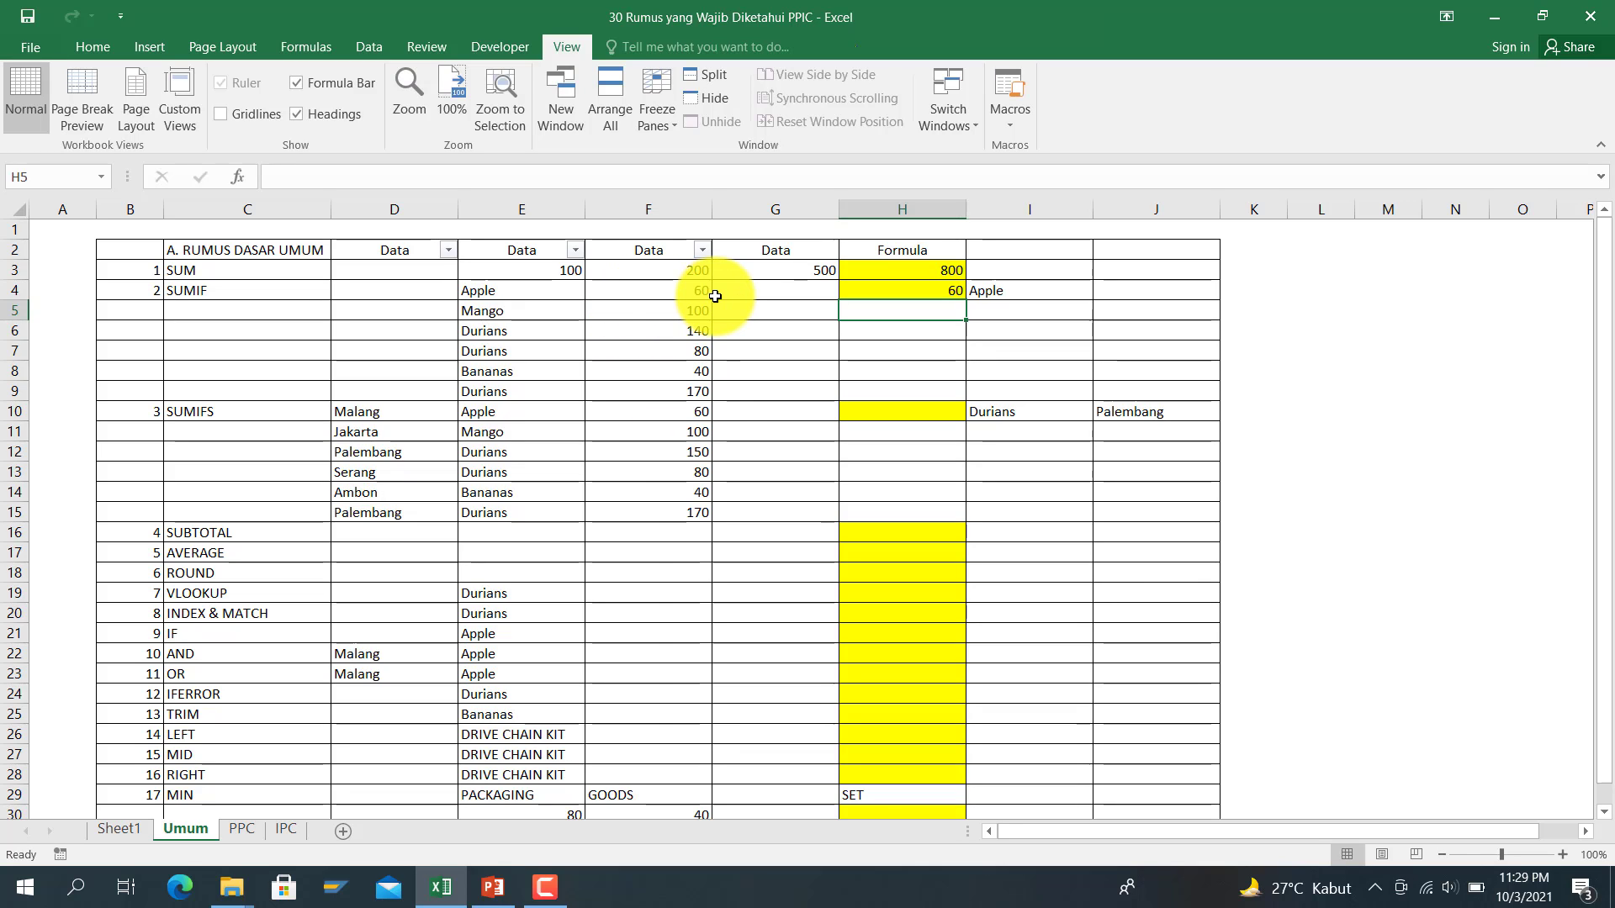
pyautogui.click(906, 414)
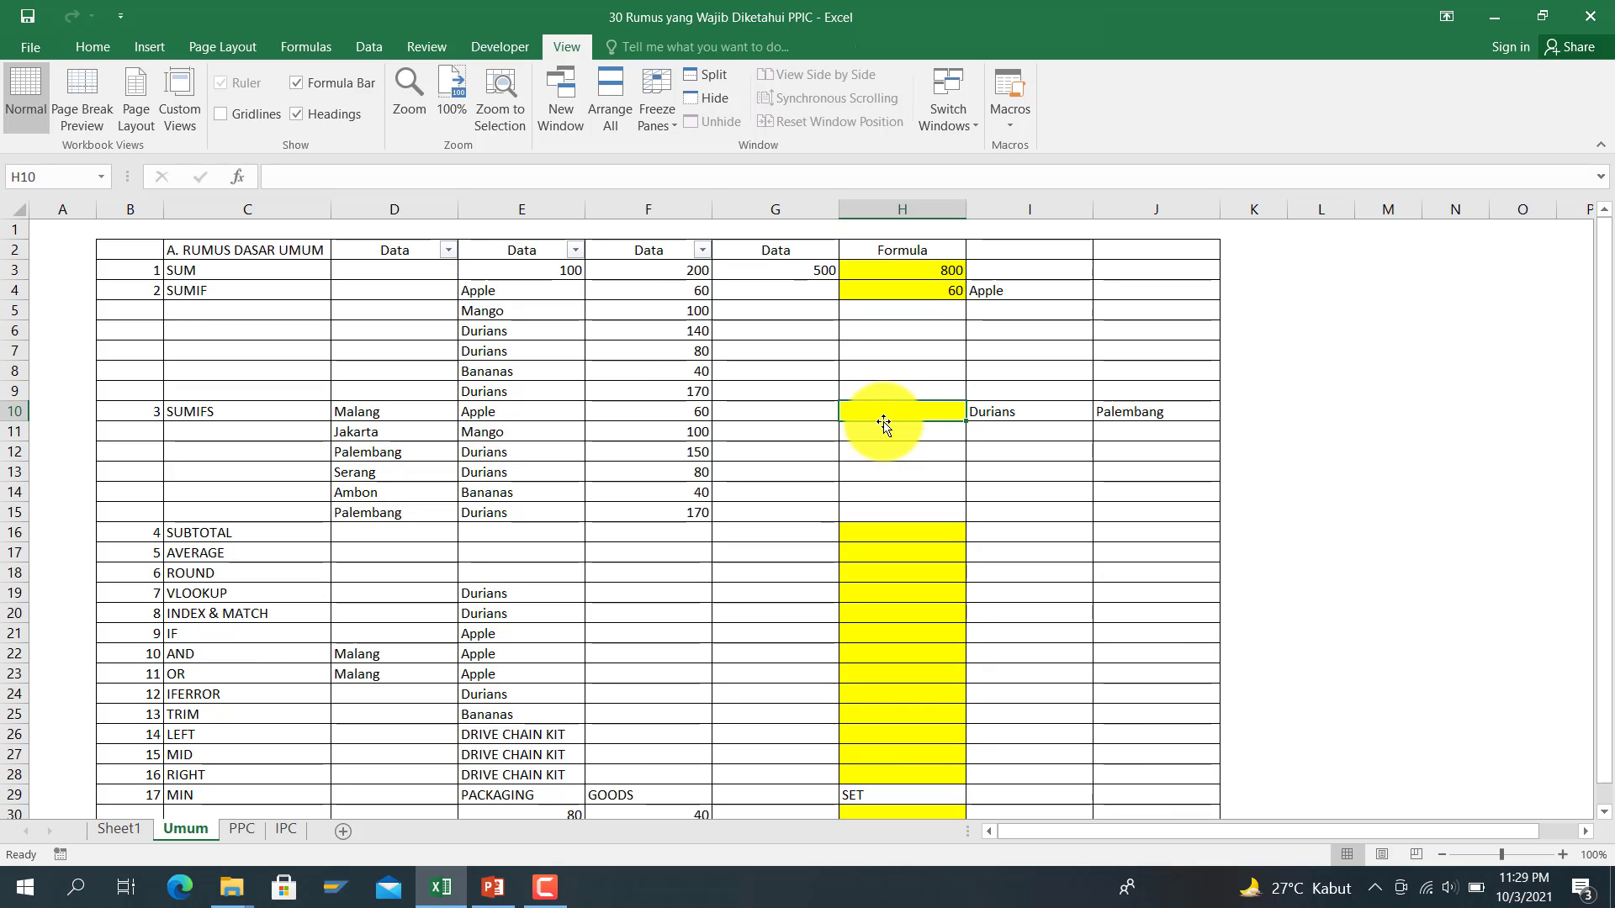
# Step: Enter =SUMIFS(F10:F15,E10:E15,I10,D10:D15,J10) in H10 for Durians in Palembang
pyautogui.write('=sum')
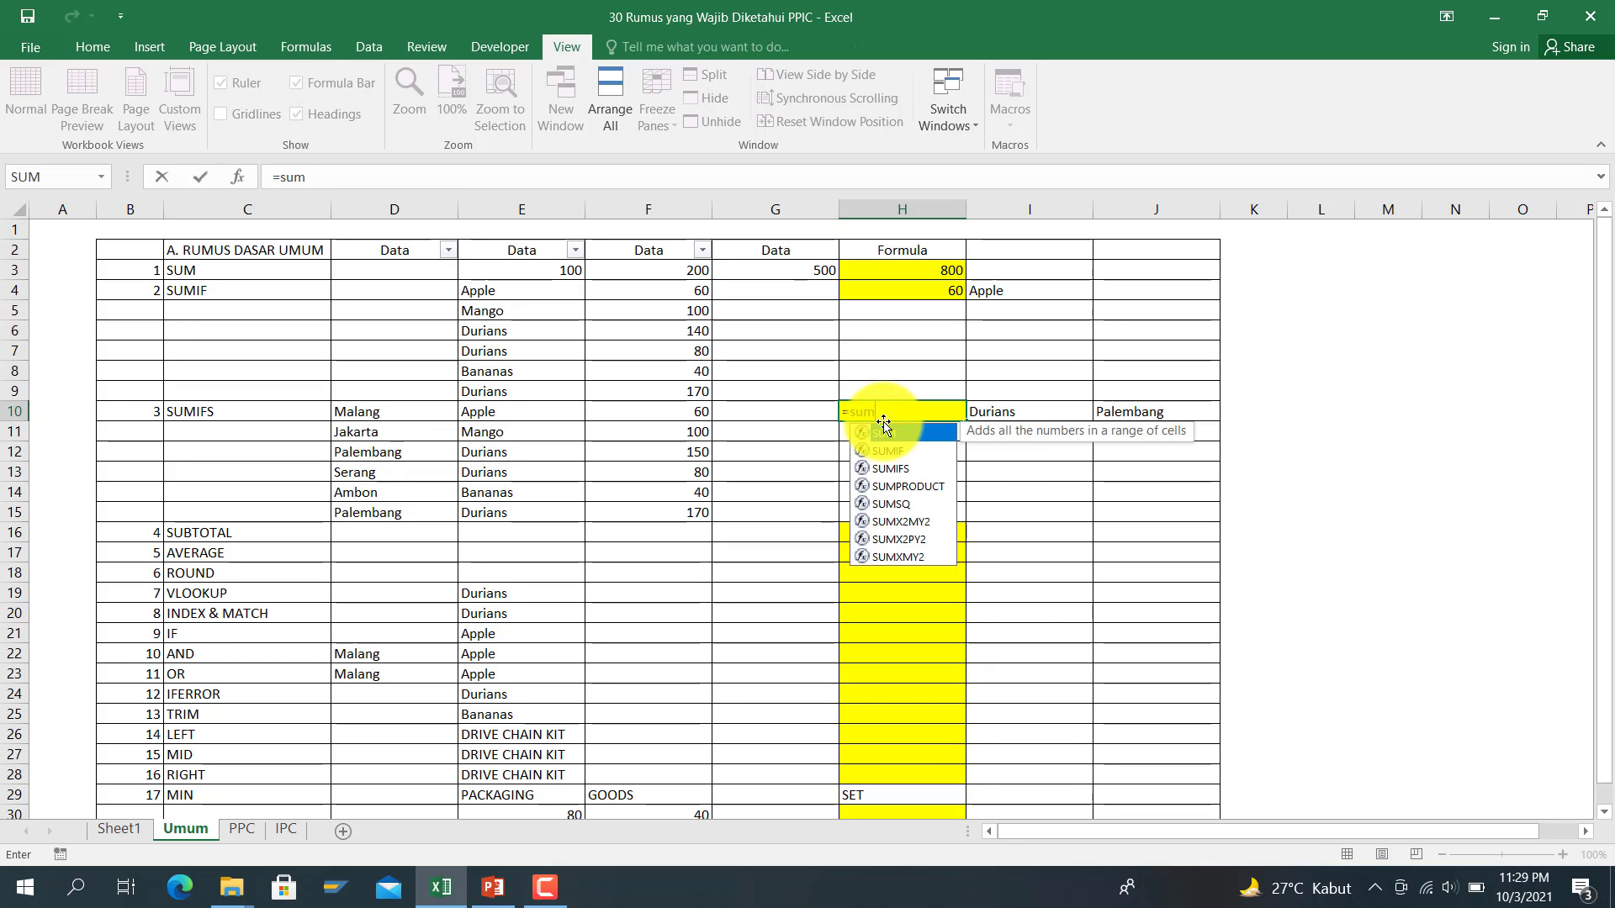
pyautogui.write('ifs(')
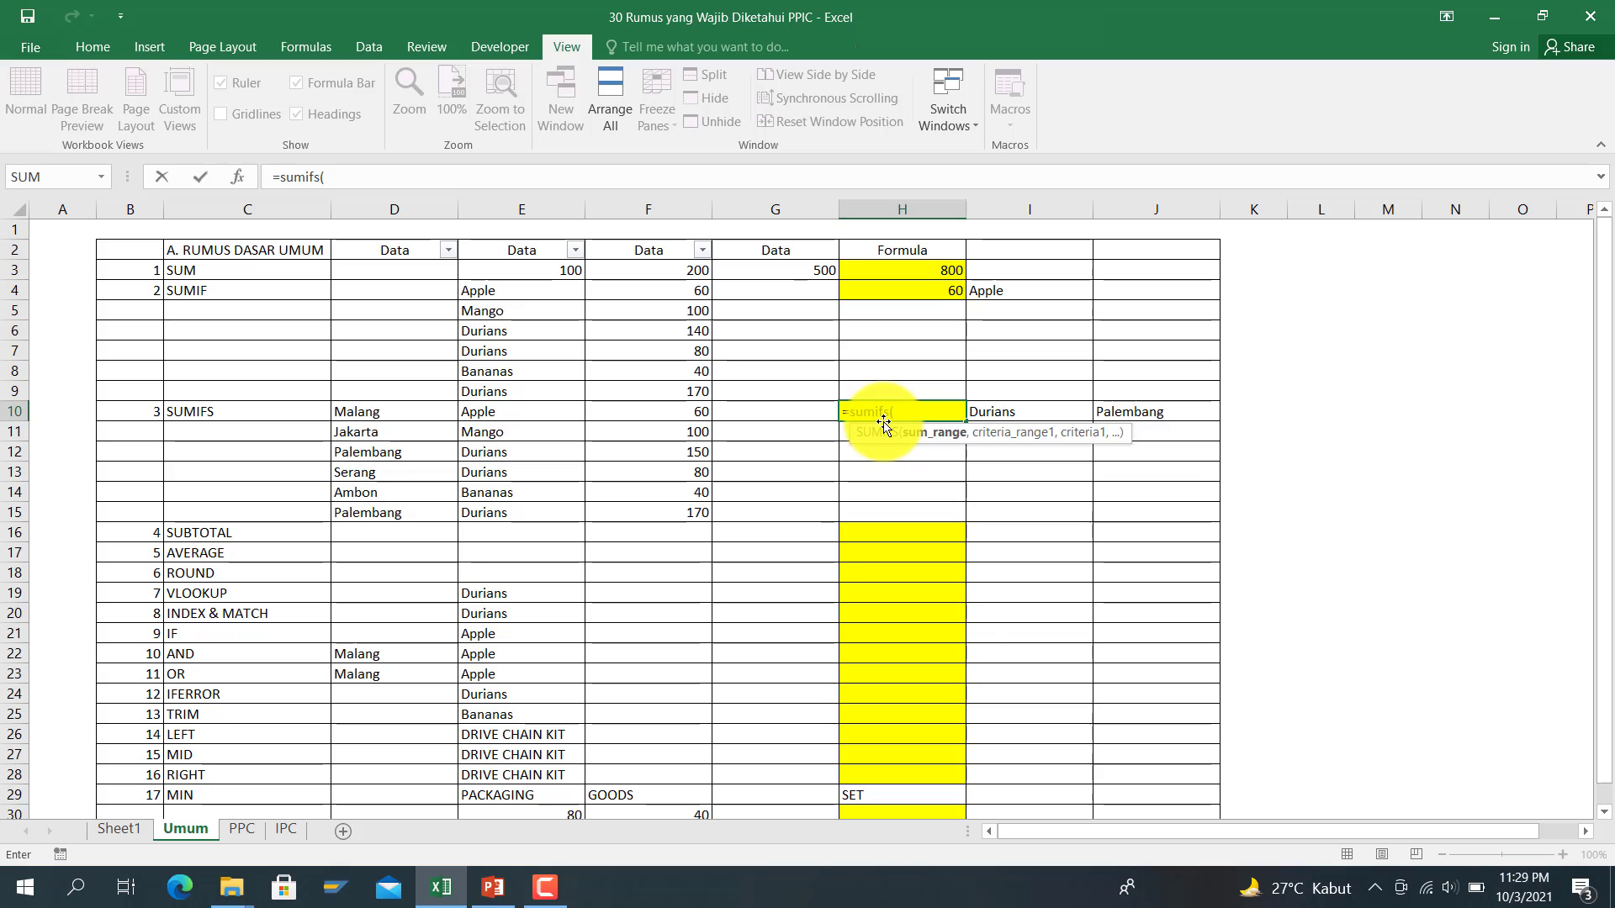
pyautogui.click(681, 411)
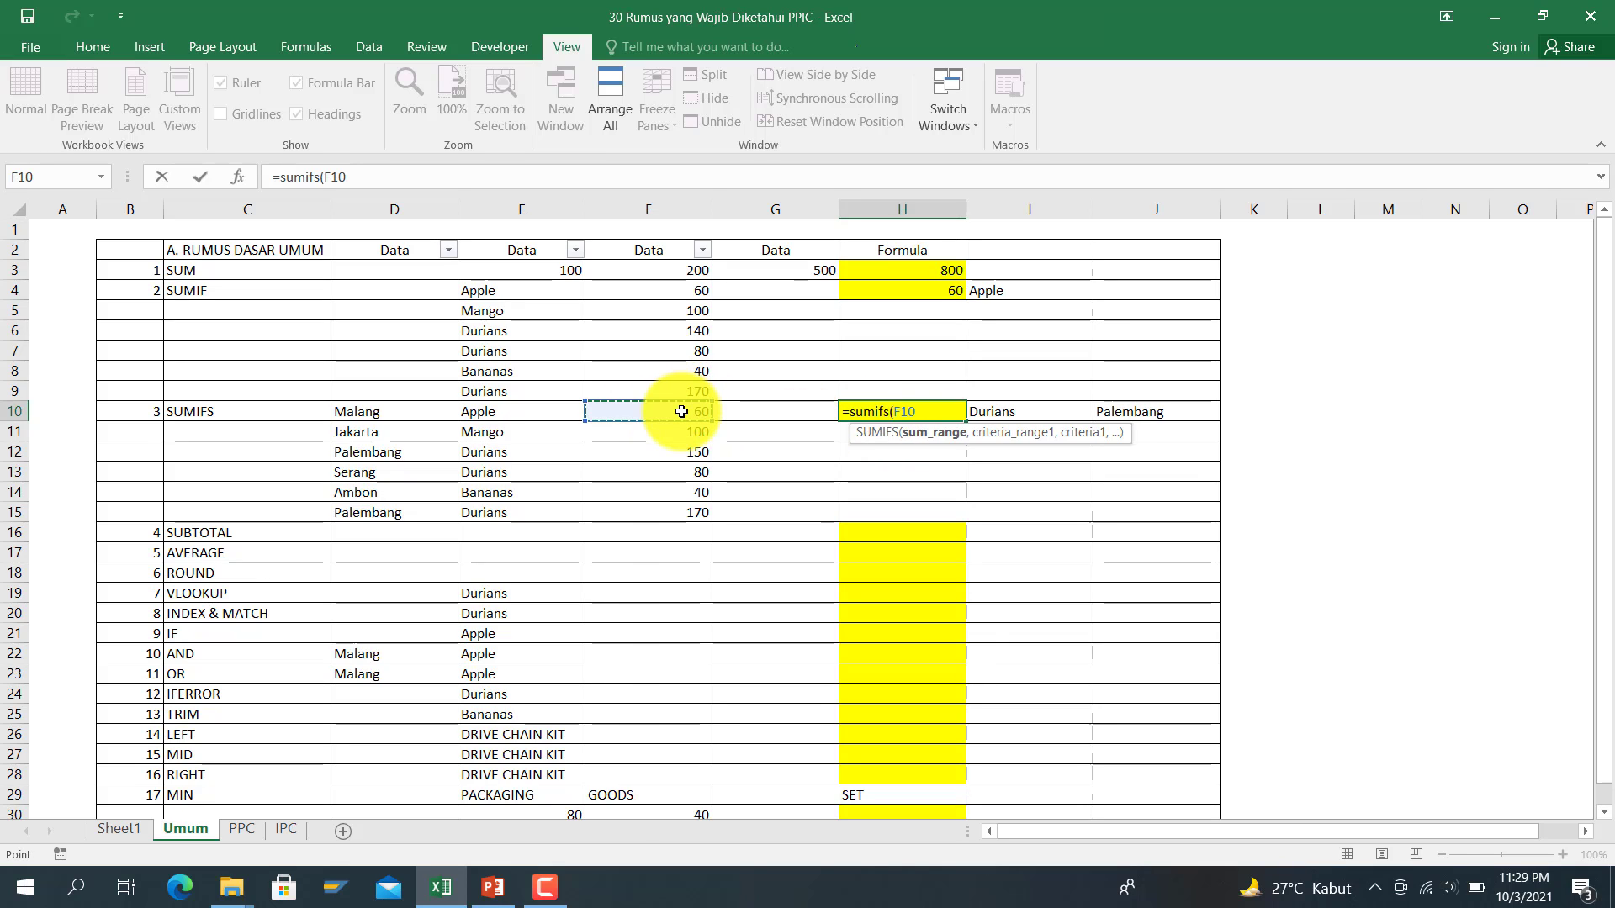
pyautogui.moveTo(681, 411); pyautogui.dragTo(686, 510)
pyautogui.write(',')
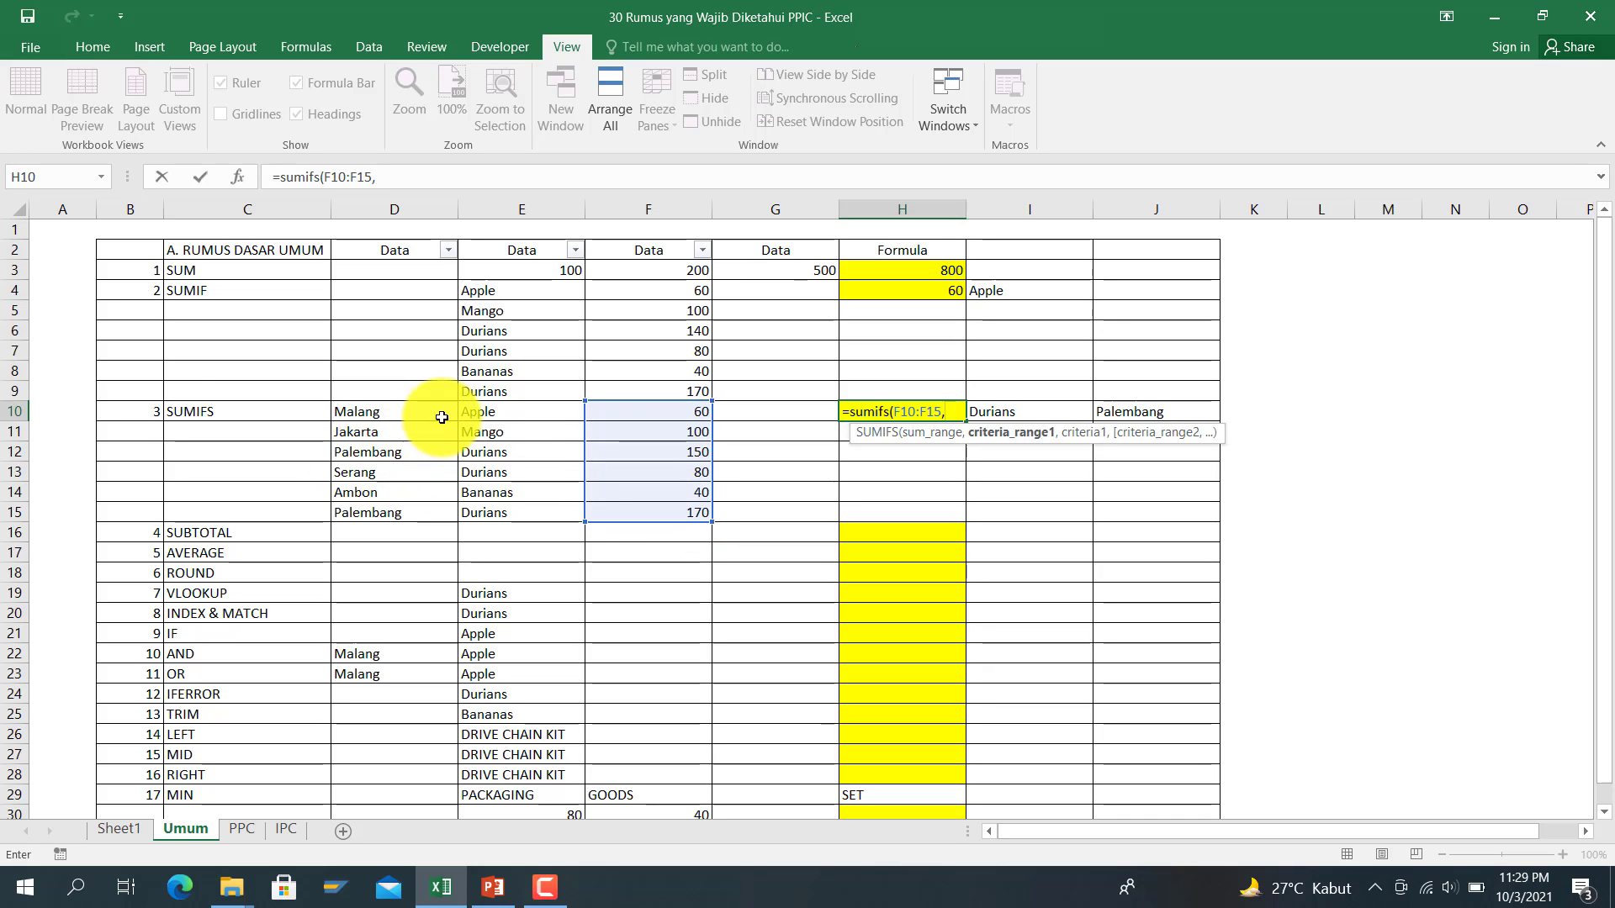
pyautogui.moveTo(480, 411); pyautogui.dragTo(484, 522)
pyautogui.write(',')
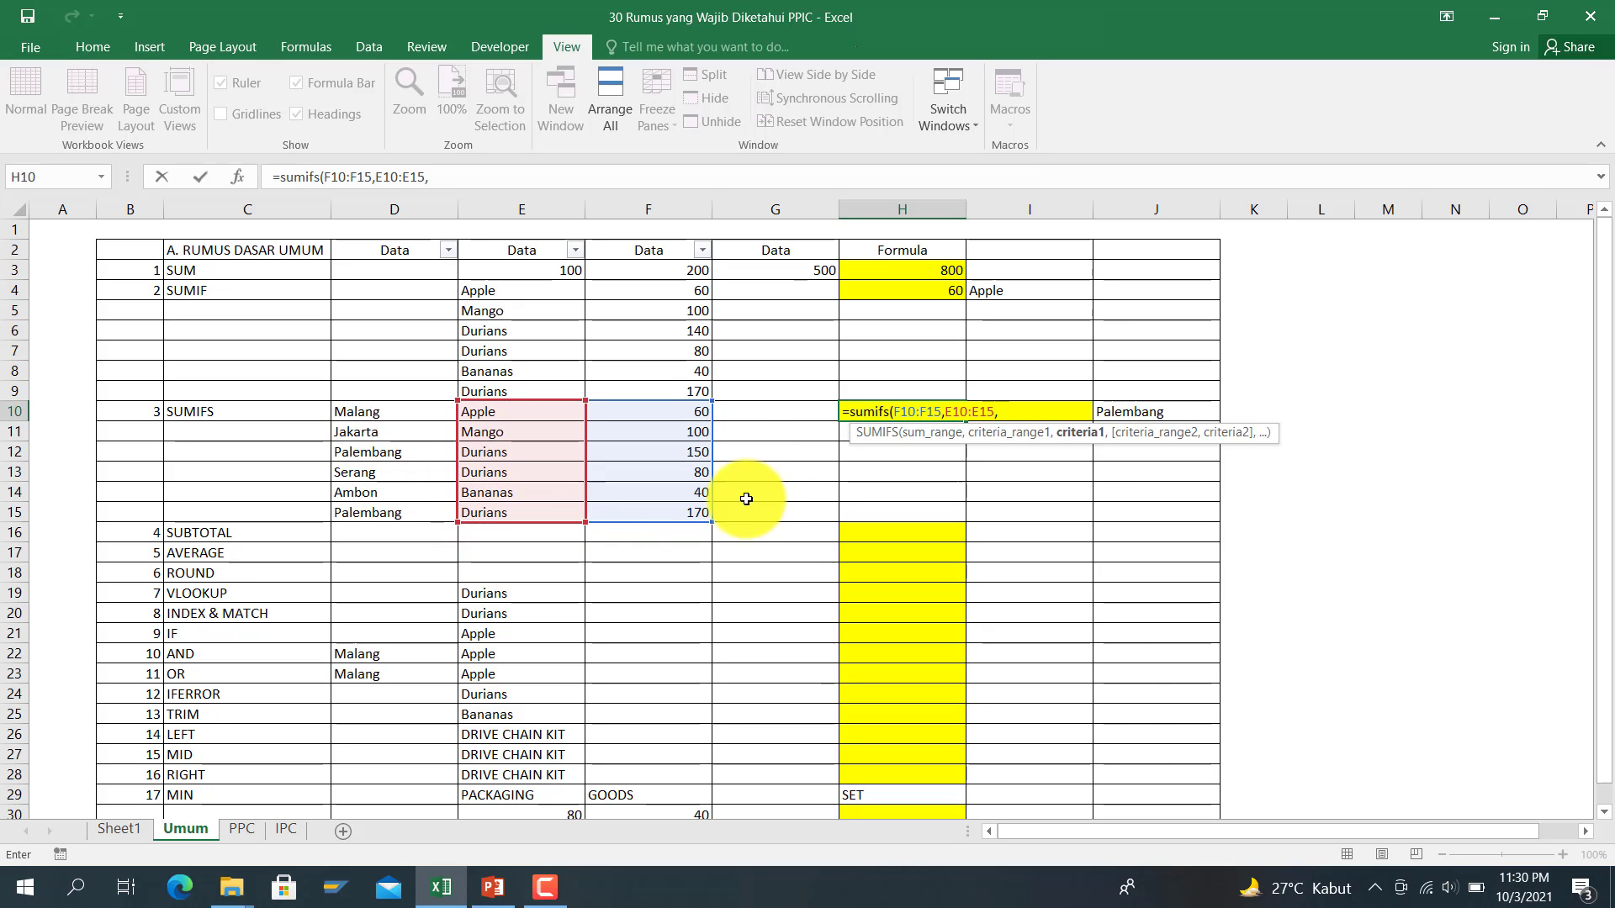
pyautogui.click(969, 394)
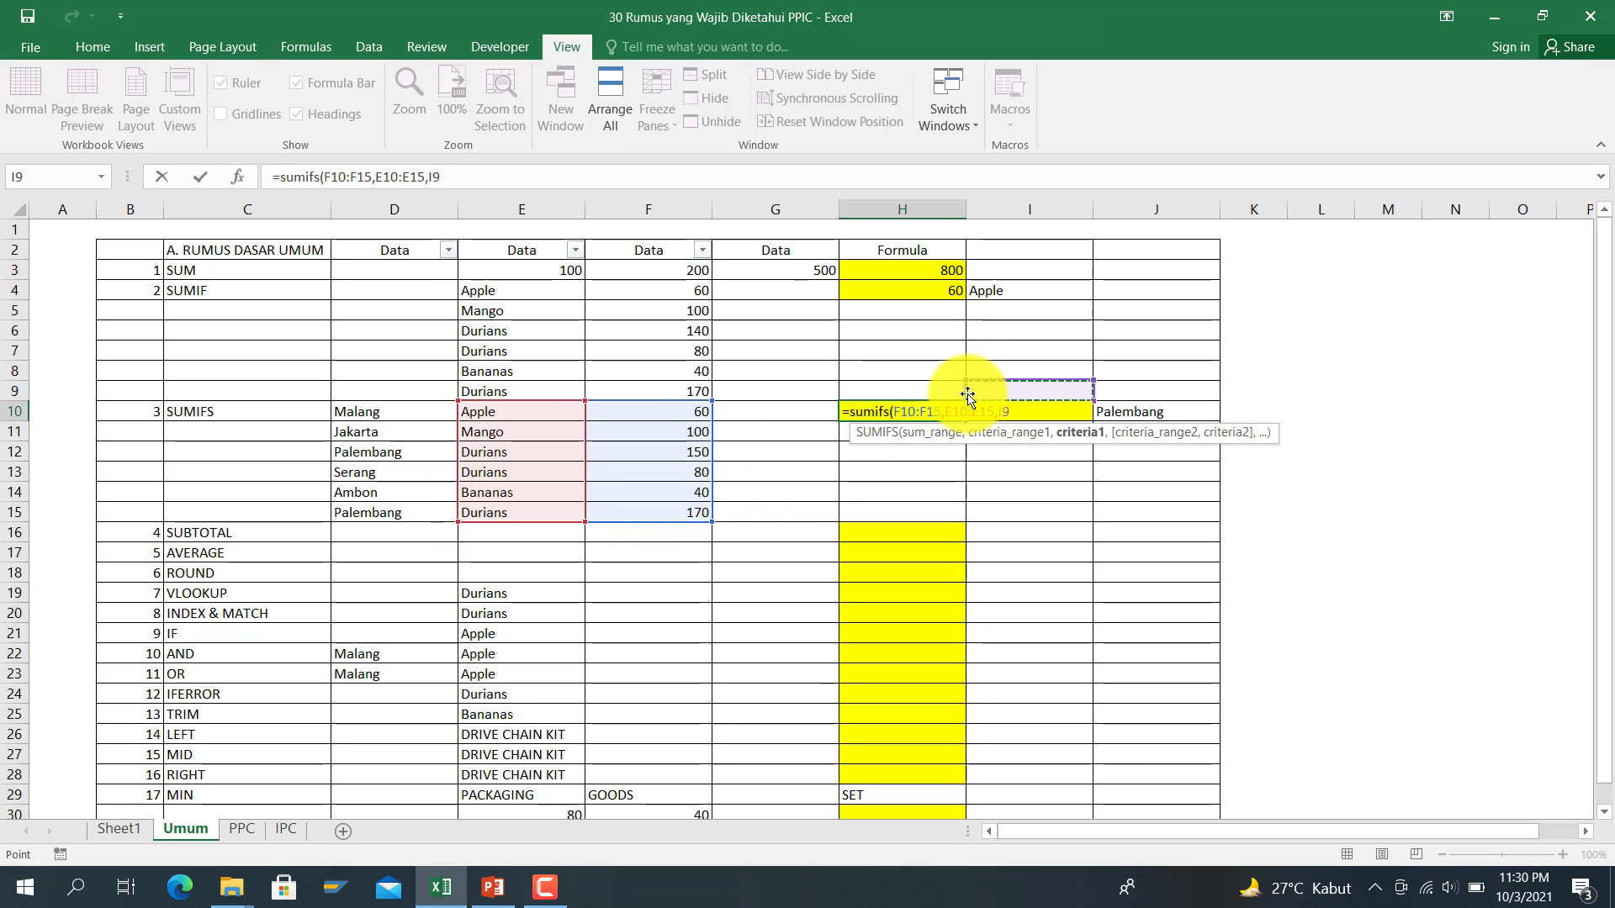
pyautogui.press('Down')
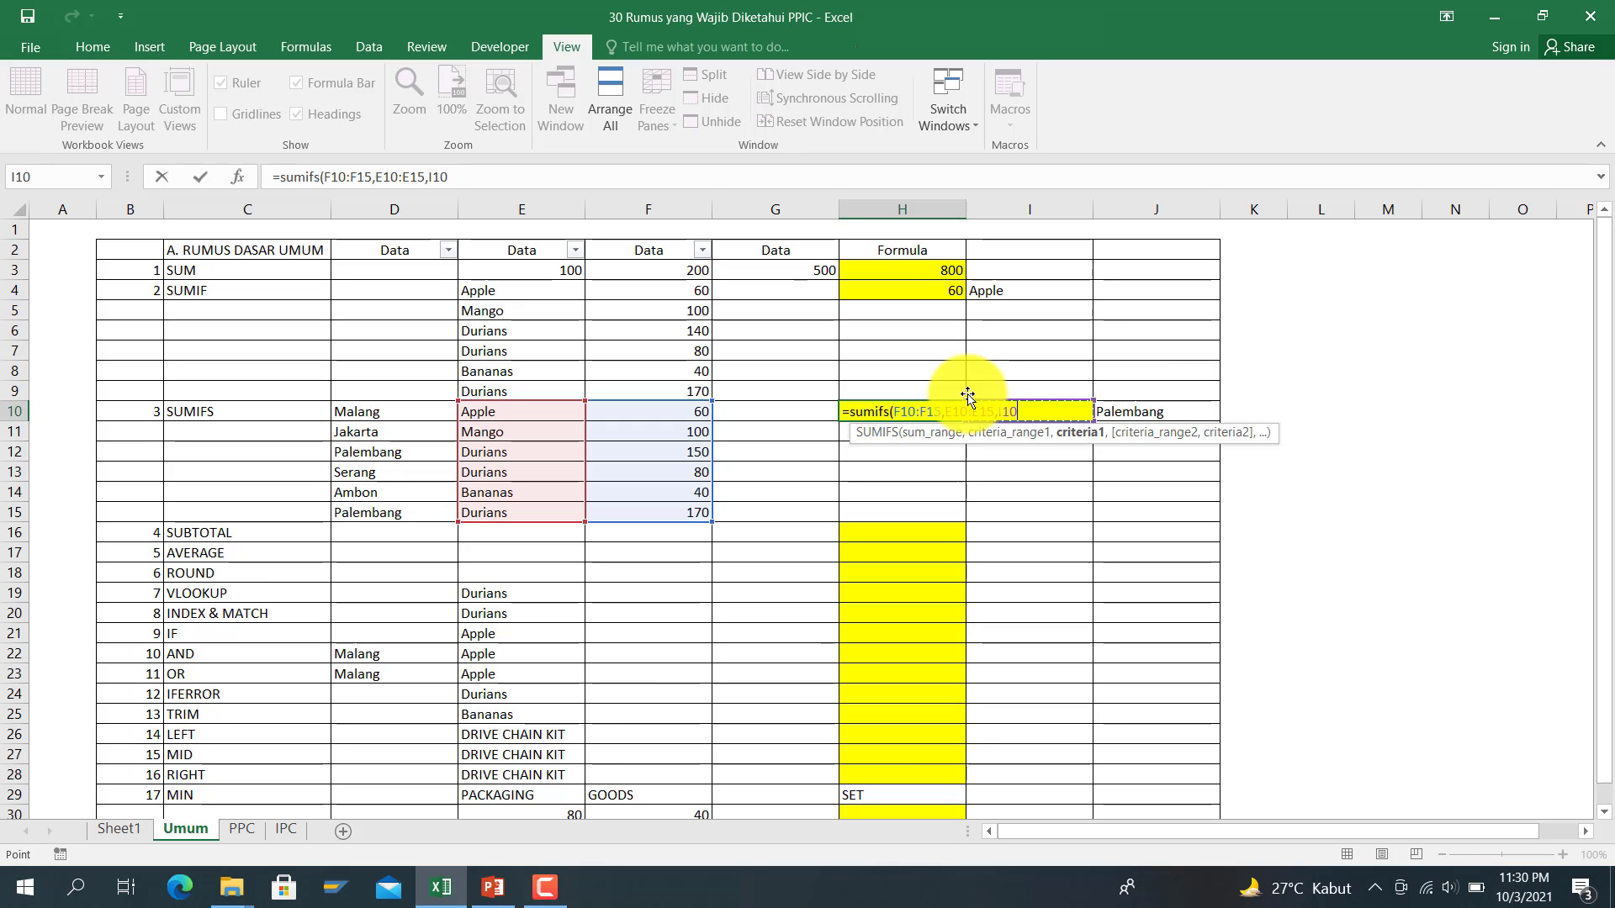
pyautogui.write(',')
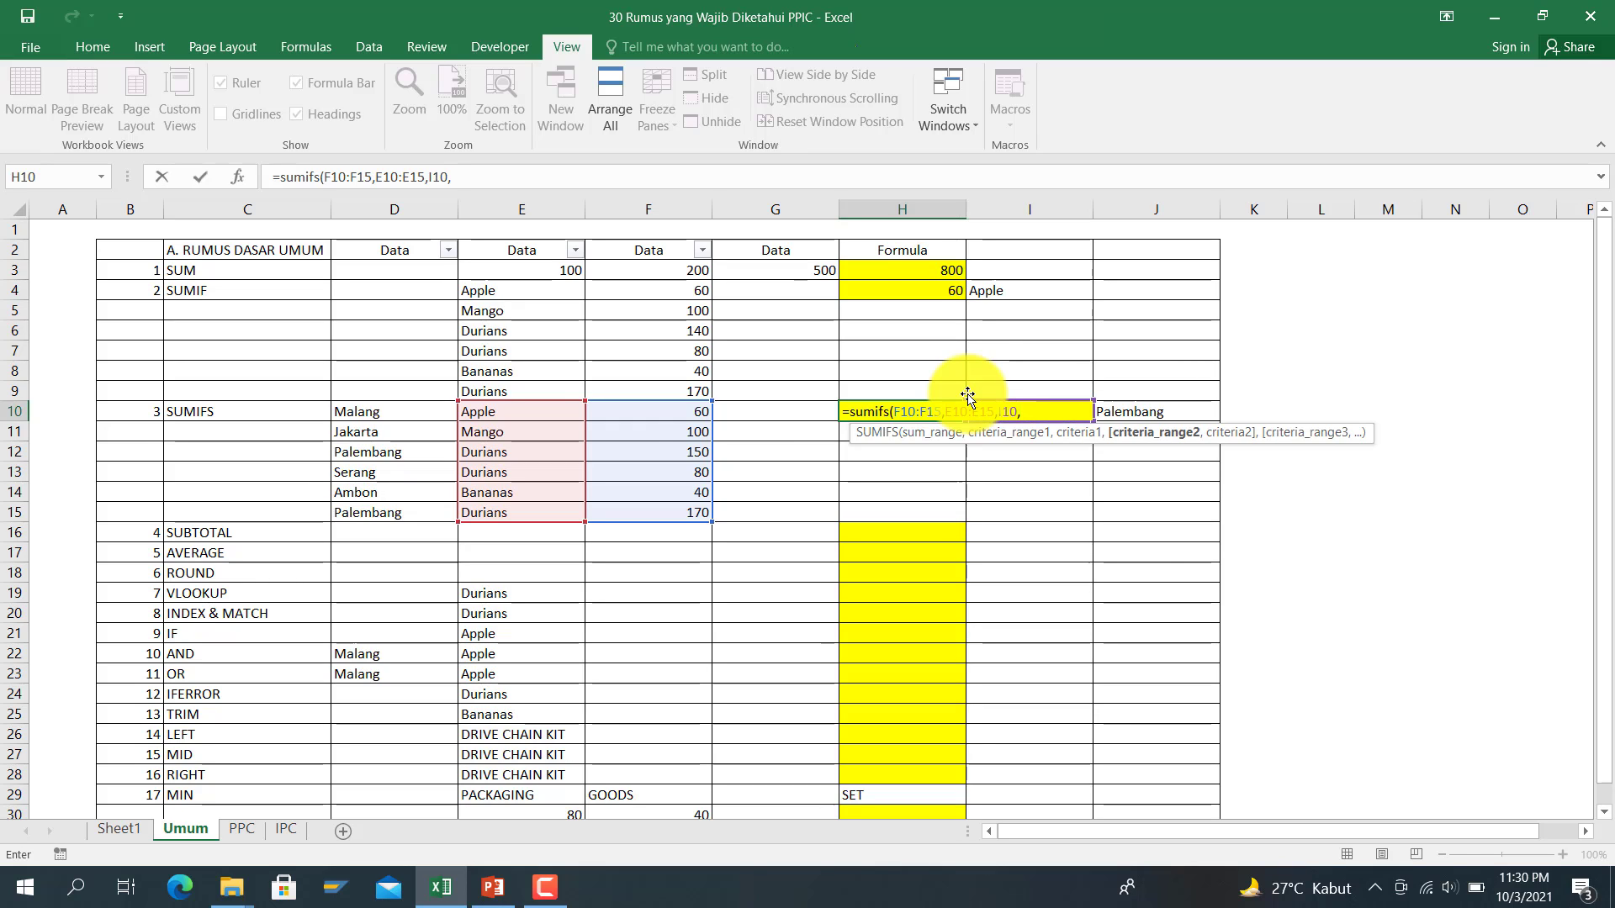
pyautogui.moveTo(360, 411); pyautogui.dragTo(394, 515)
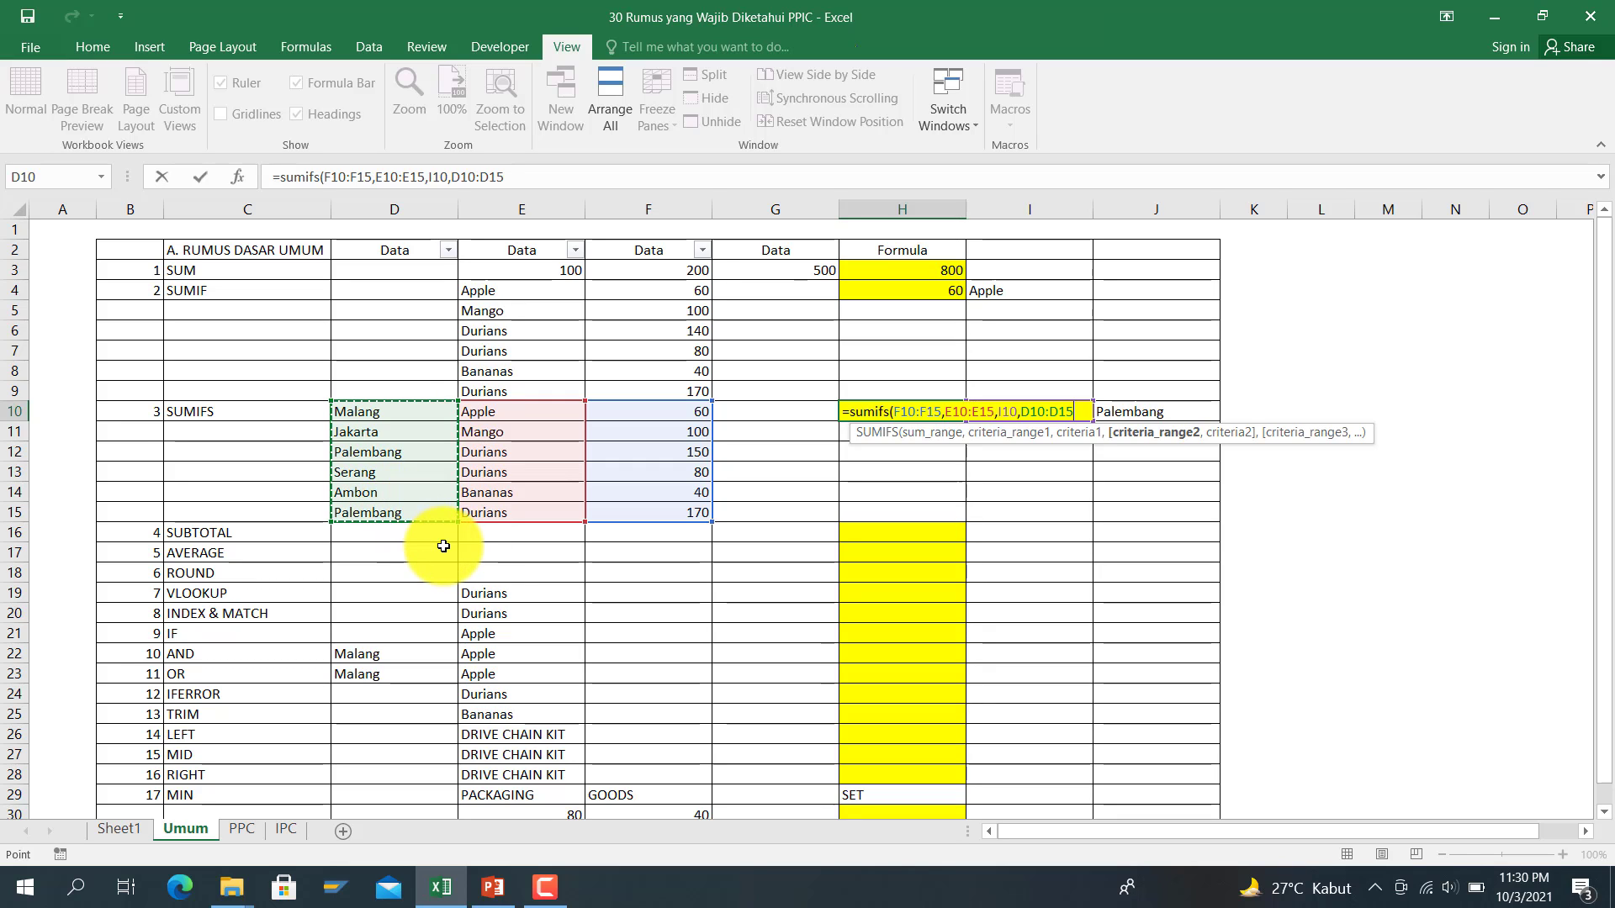
pyautogui.write(',')
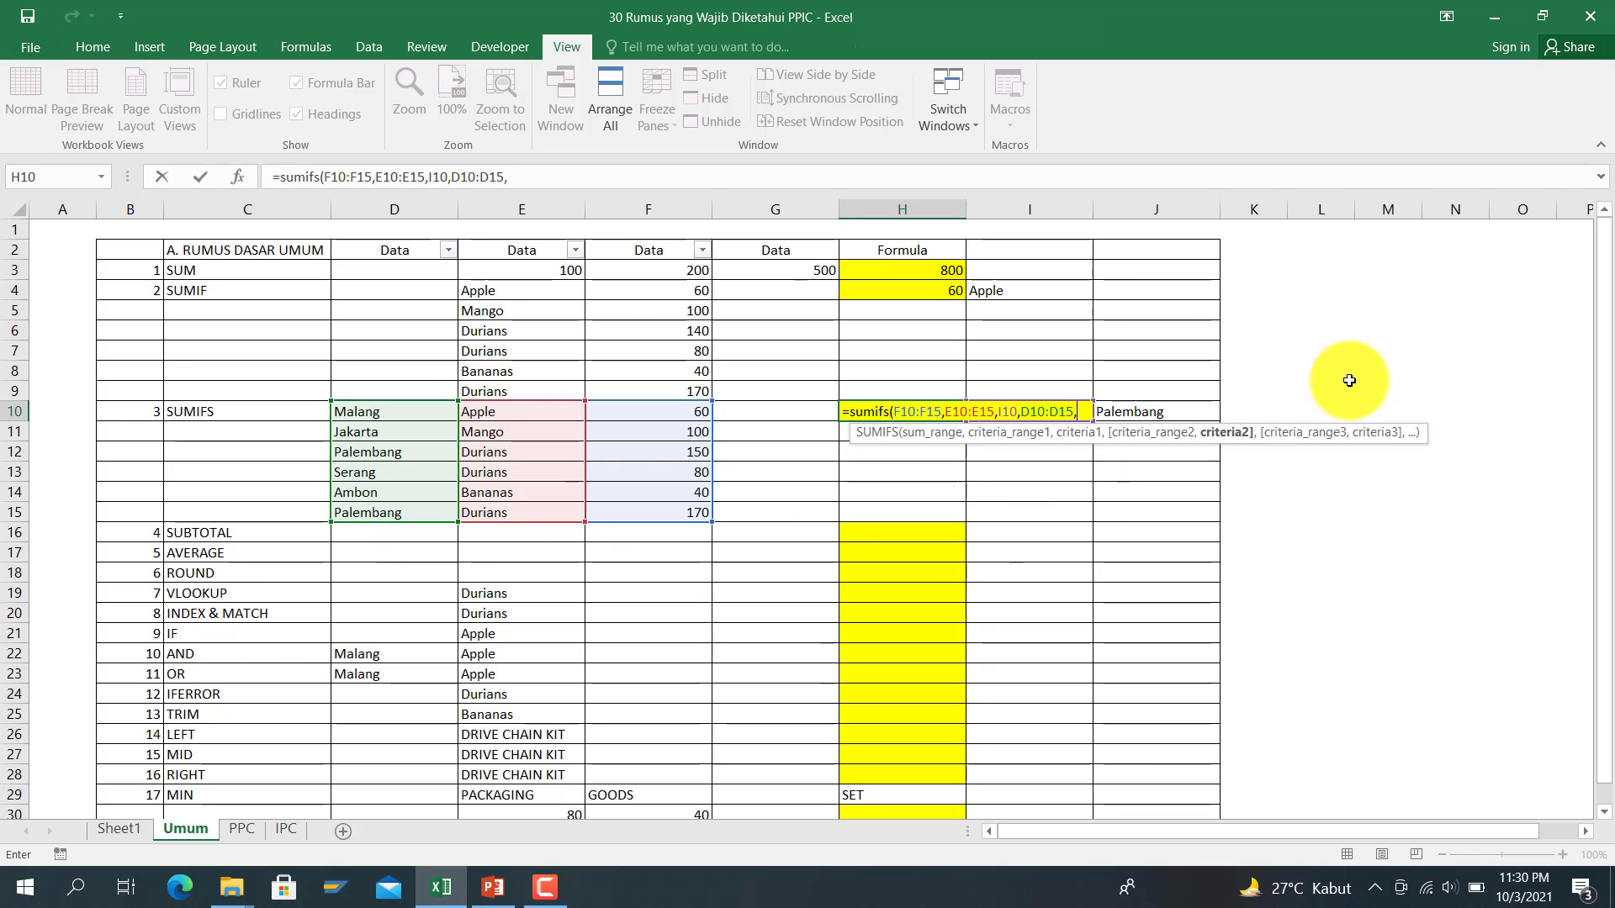
pyautogui.click(1119, 391)
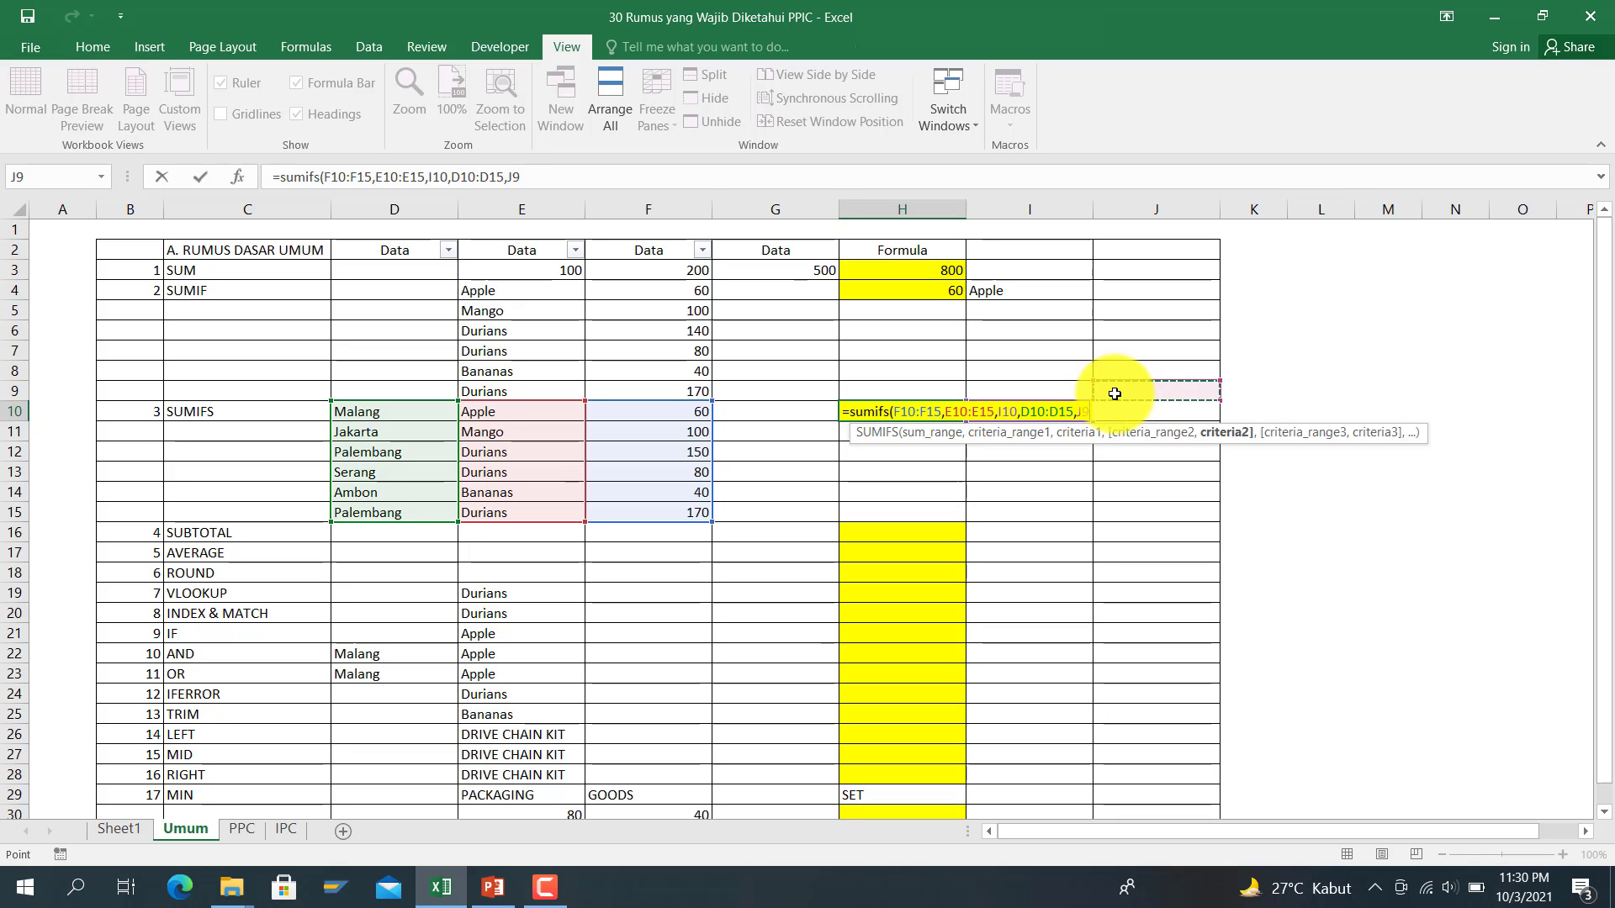
pyautogui.press('Down')
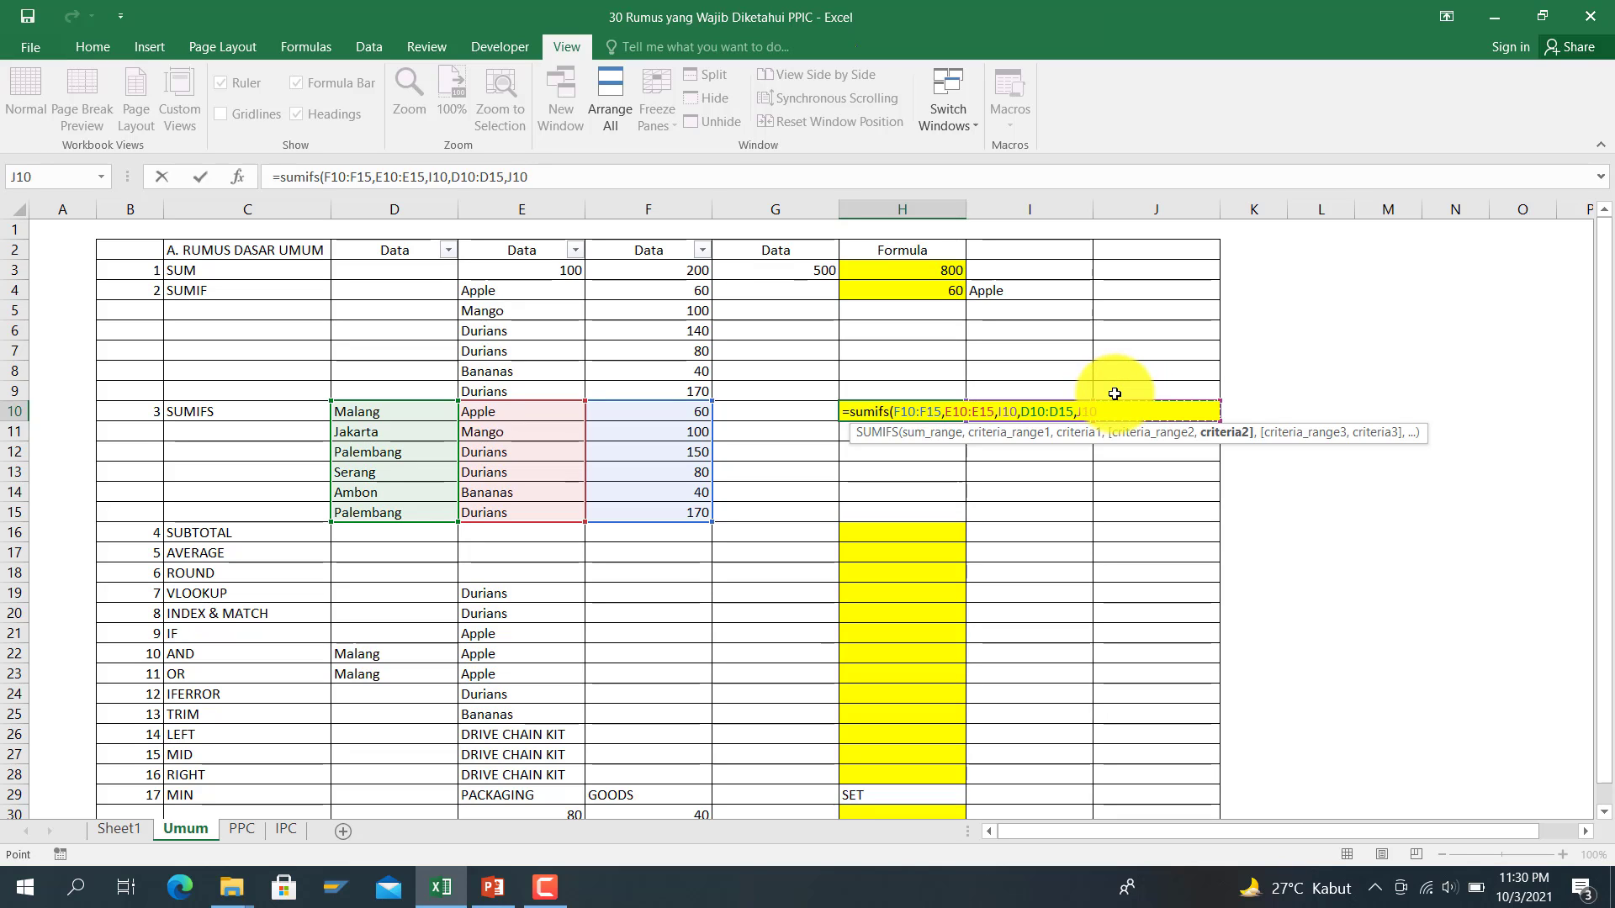
pyautogui.press('Return')
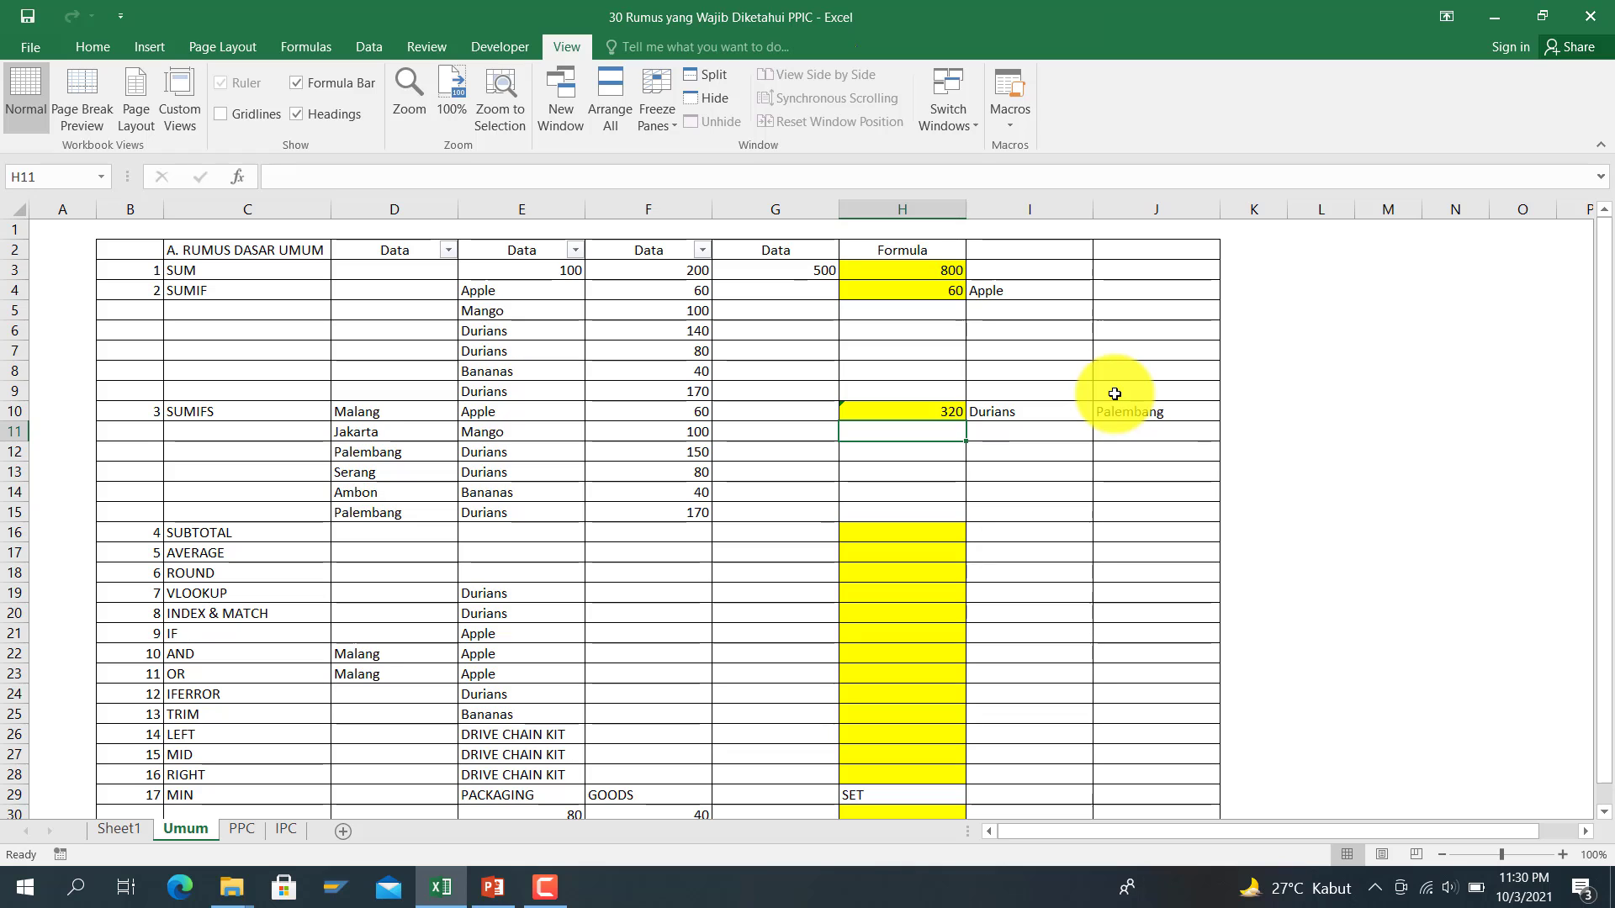
# Step: Check the Durians amounts in column F against the 320 result in H10
pyautogui.click(892, 414)
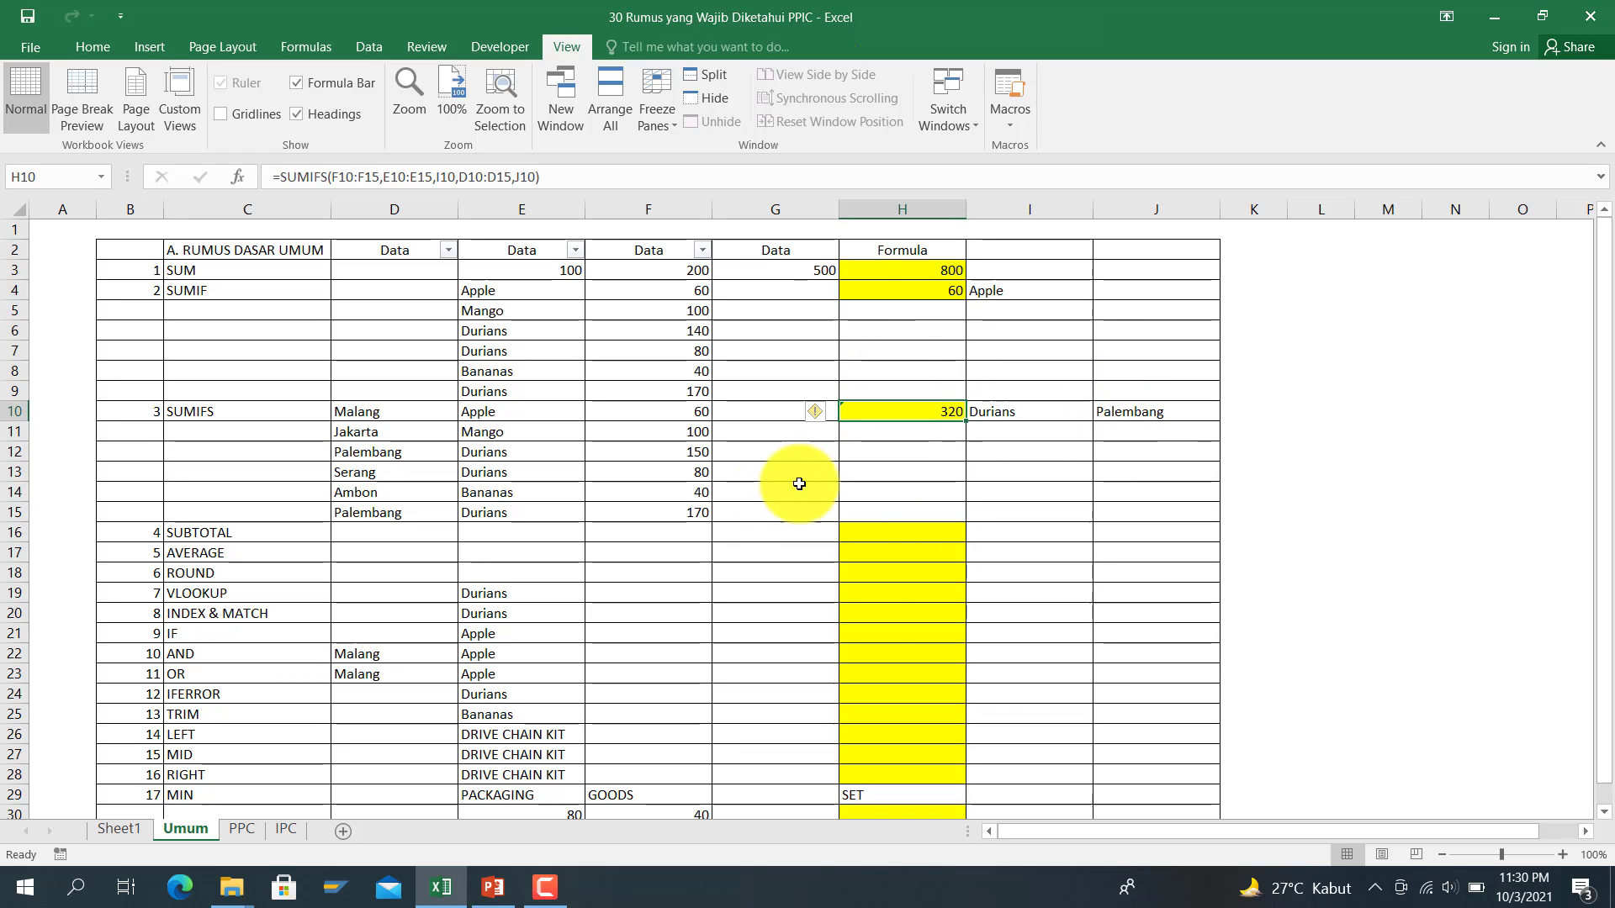
pyautogui.click(639, 475)
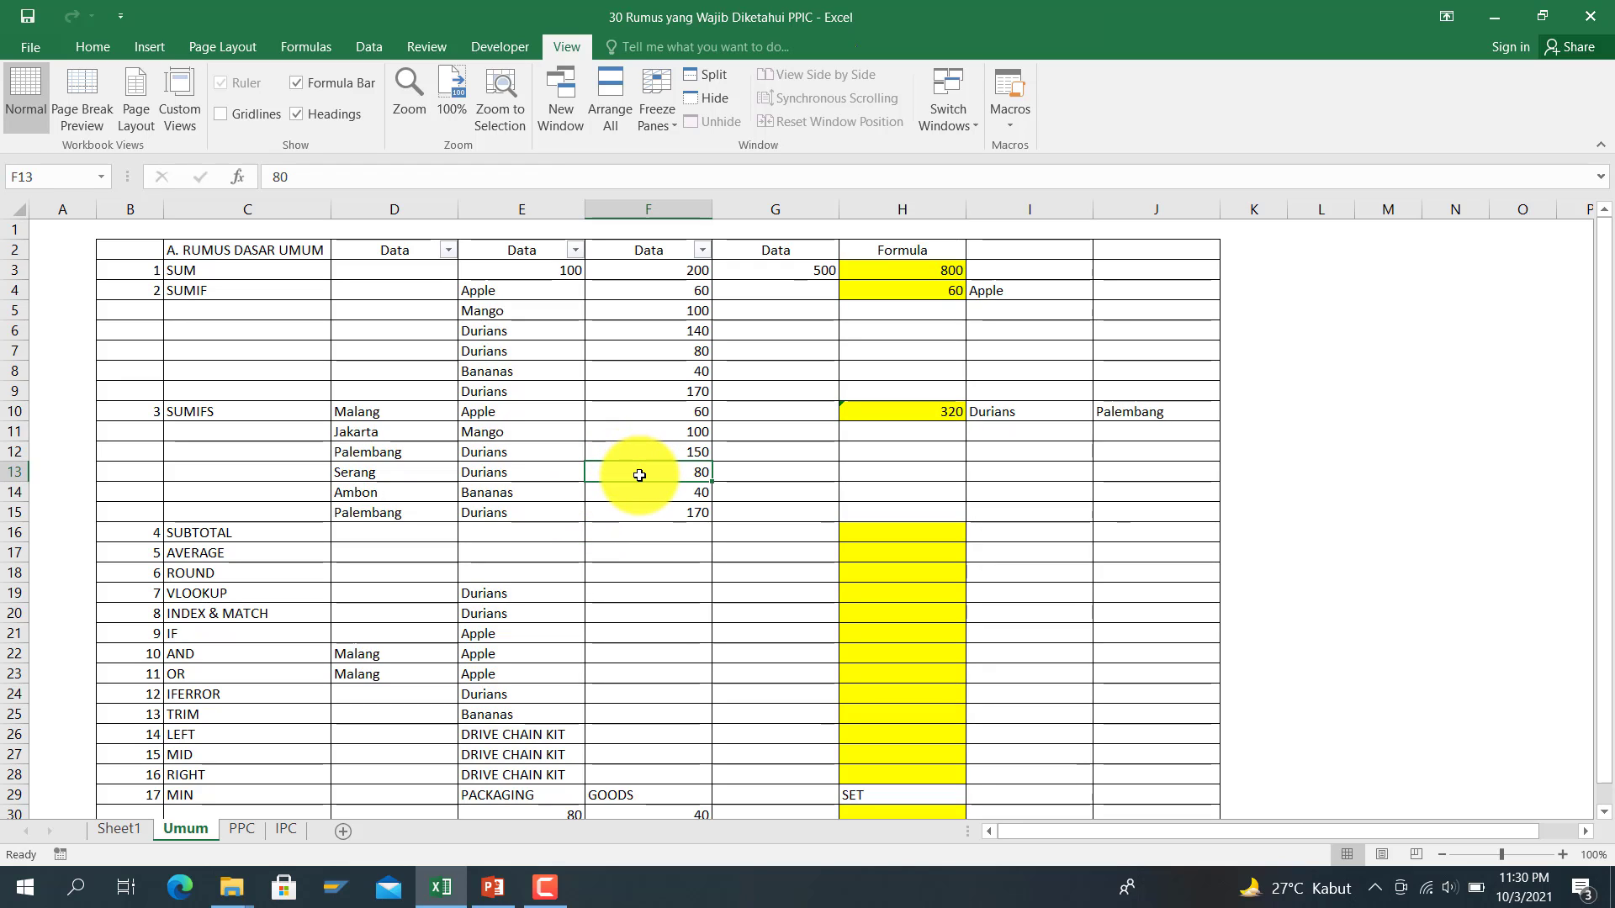
pyautogui.click(642, 450)
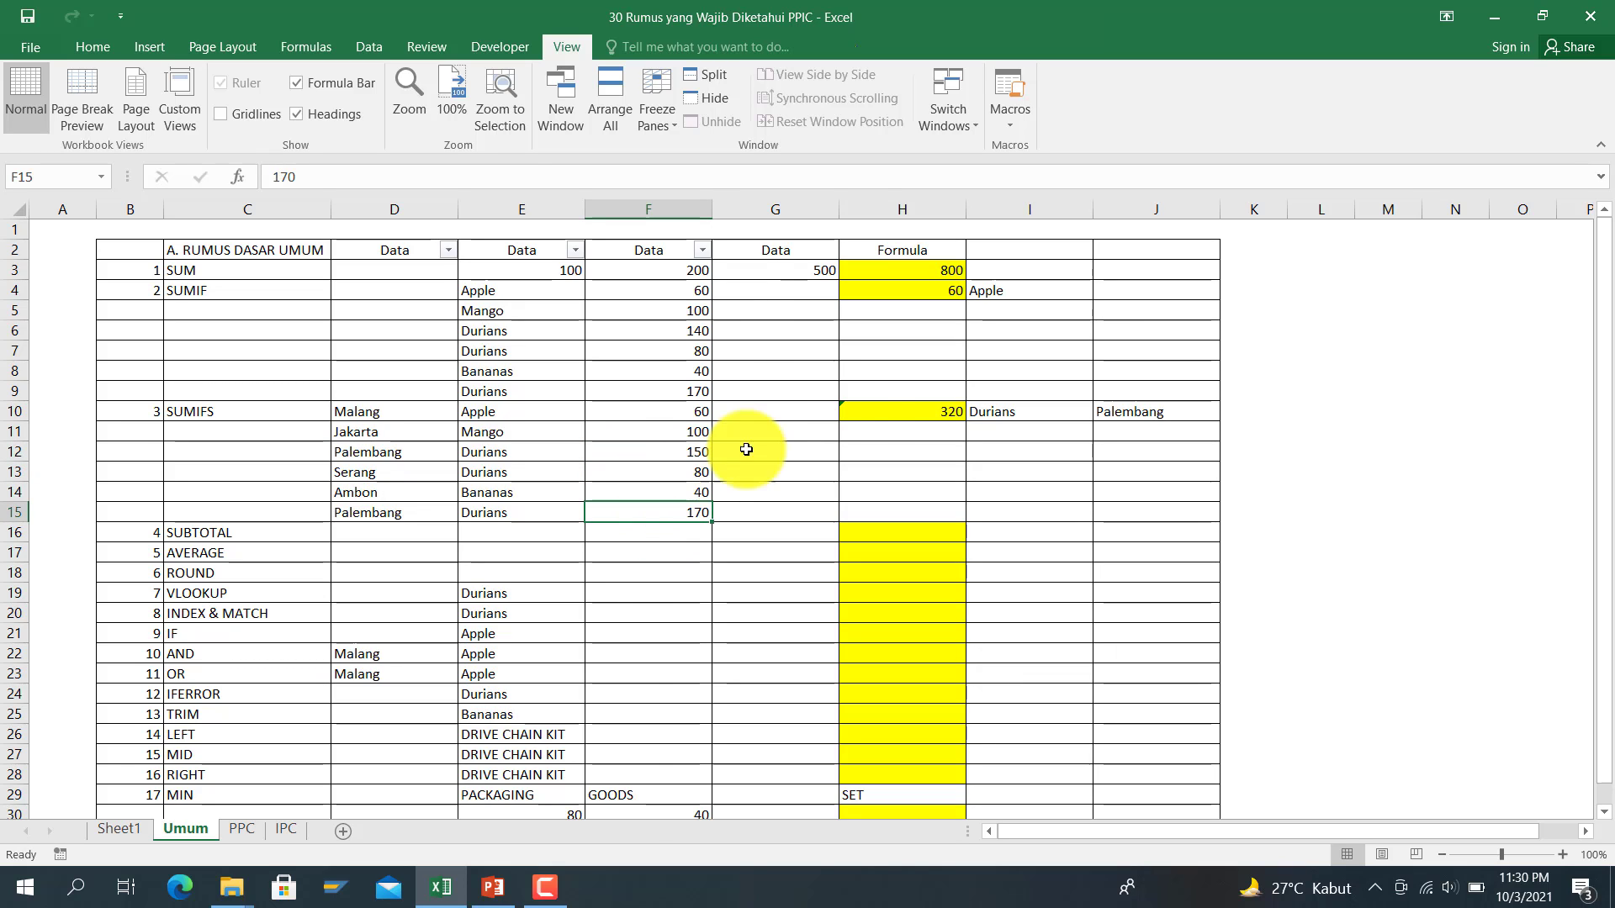
pyautogui.click(865, 410)
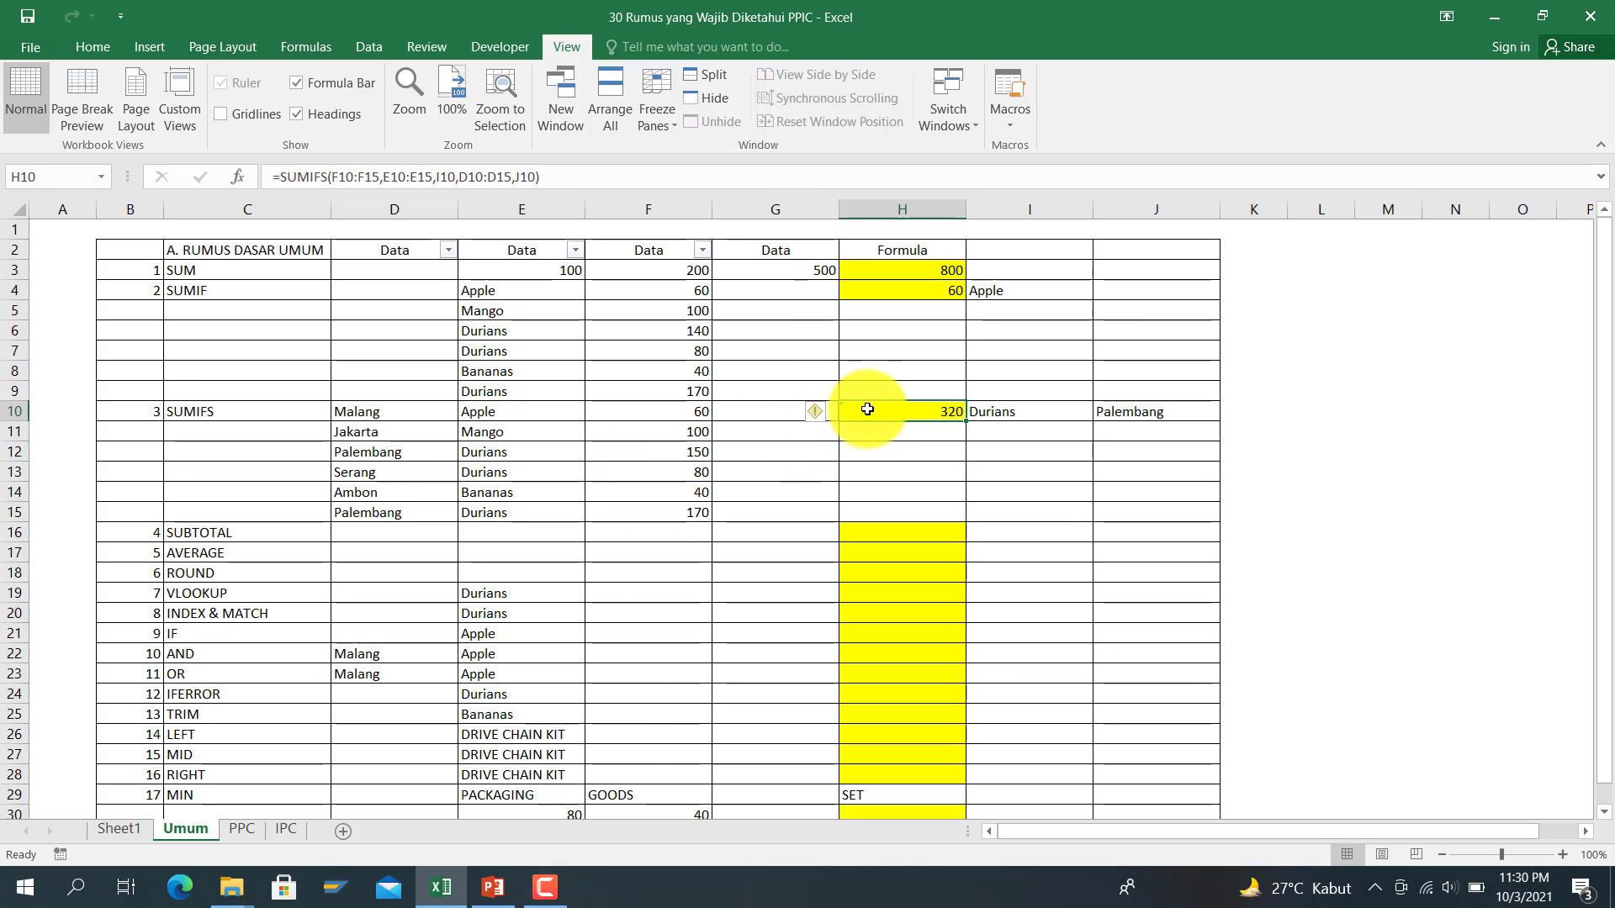
pyautogui.click(865, 539)
# Step: Enter =SUBTOTAL(9,F3:F15) in H16, giving 1390
pyautogui.write('=s')
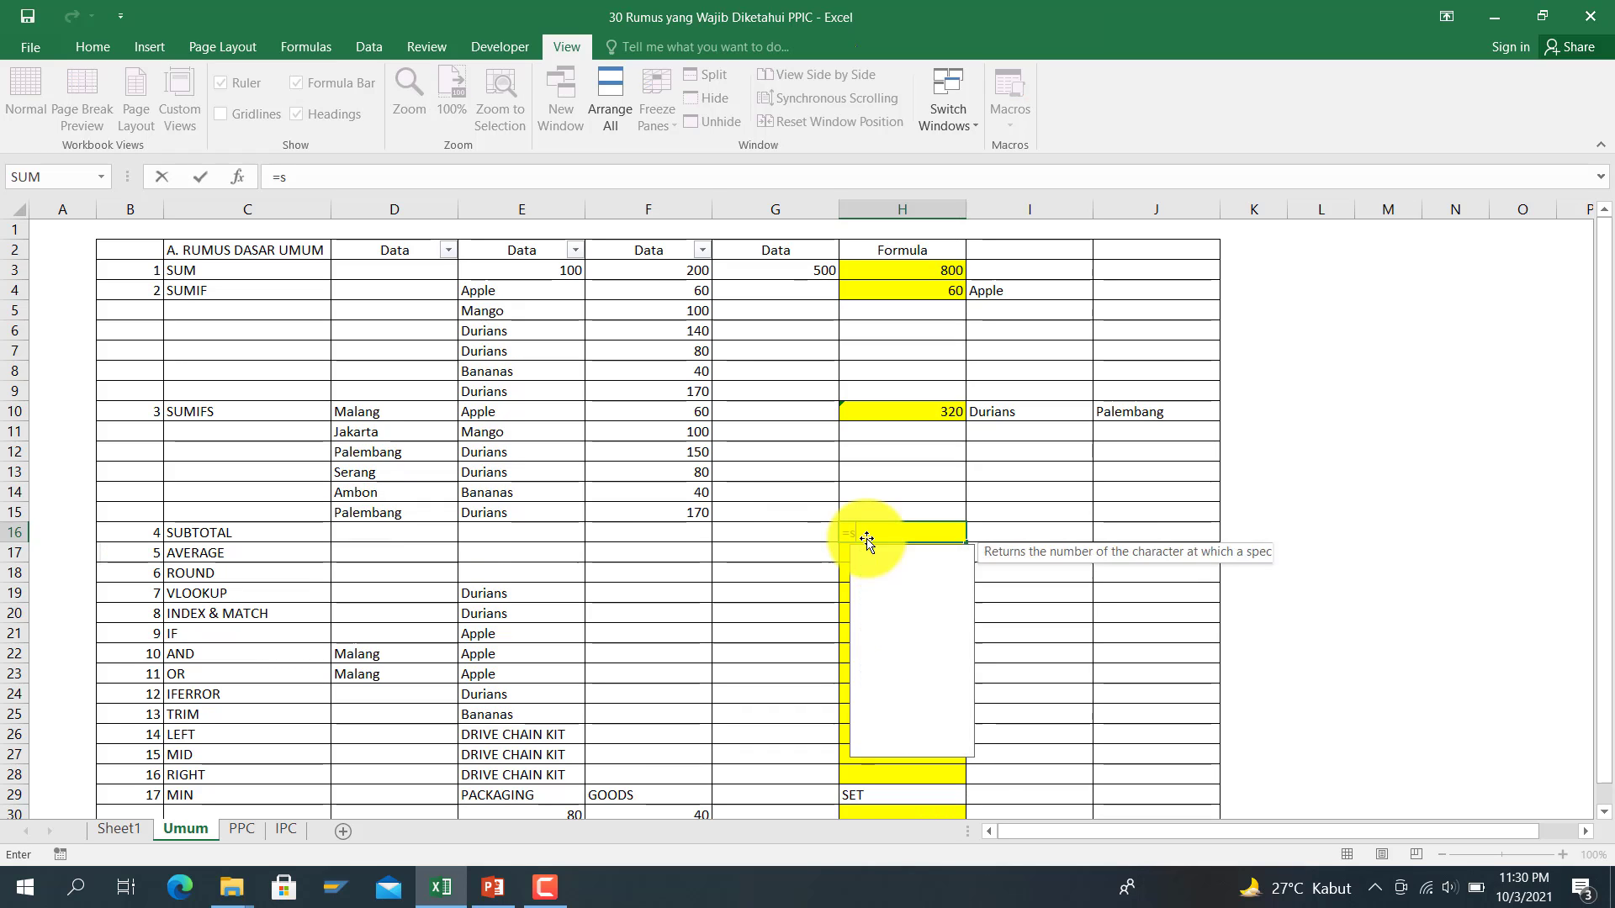
pyautogui.write('ubtotal')
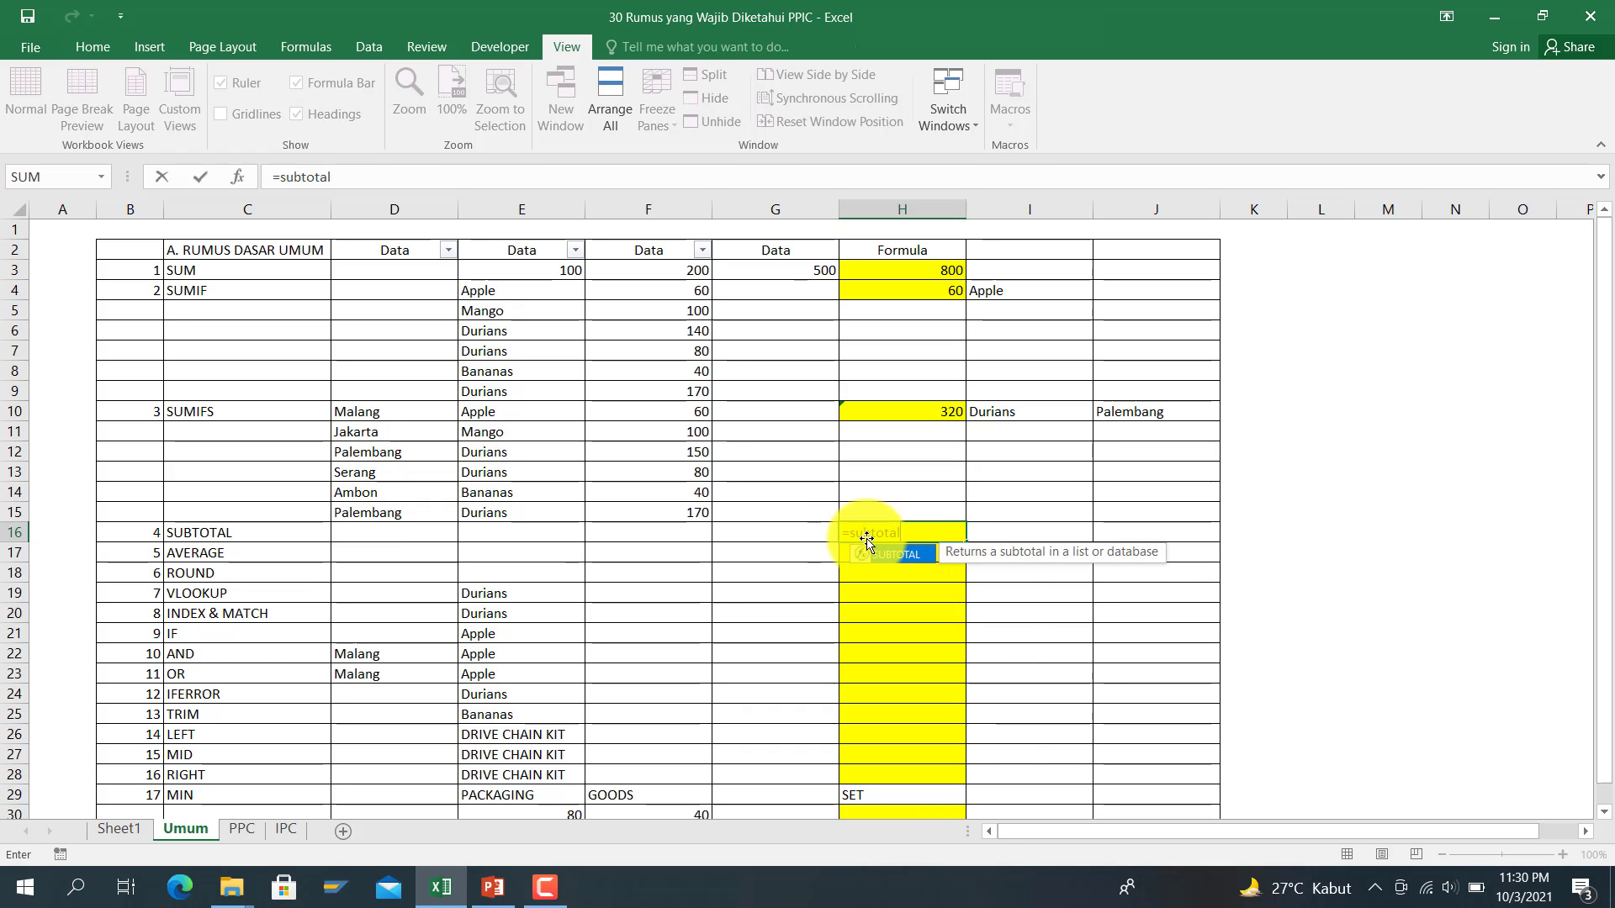
pyautogui.write('(')
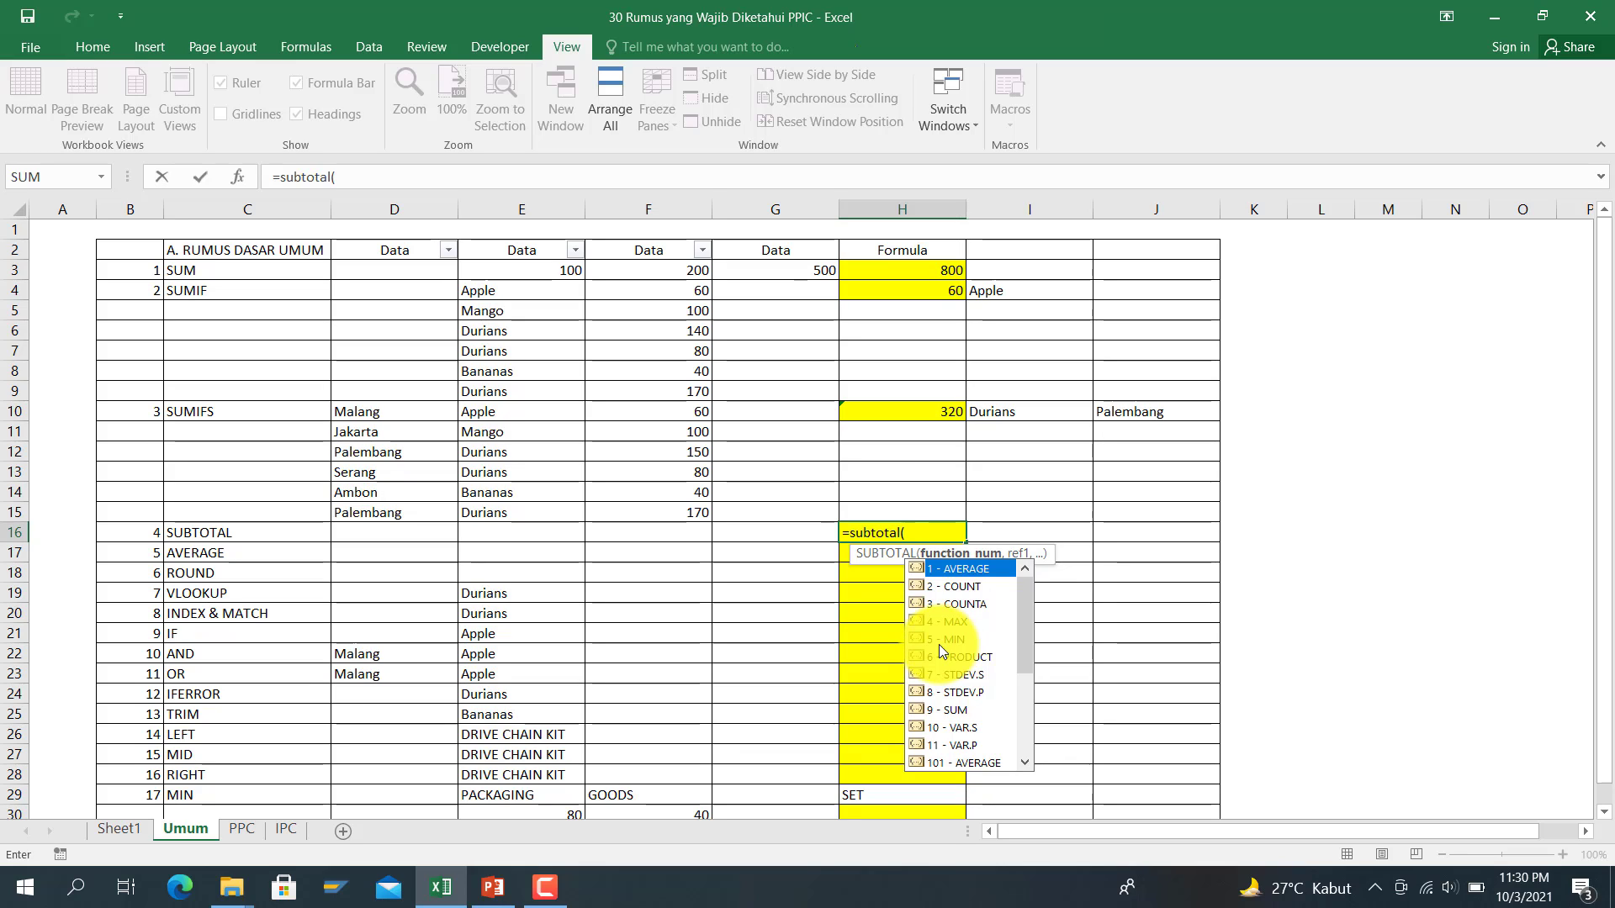
pyautogui.write('9,')
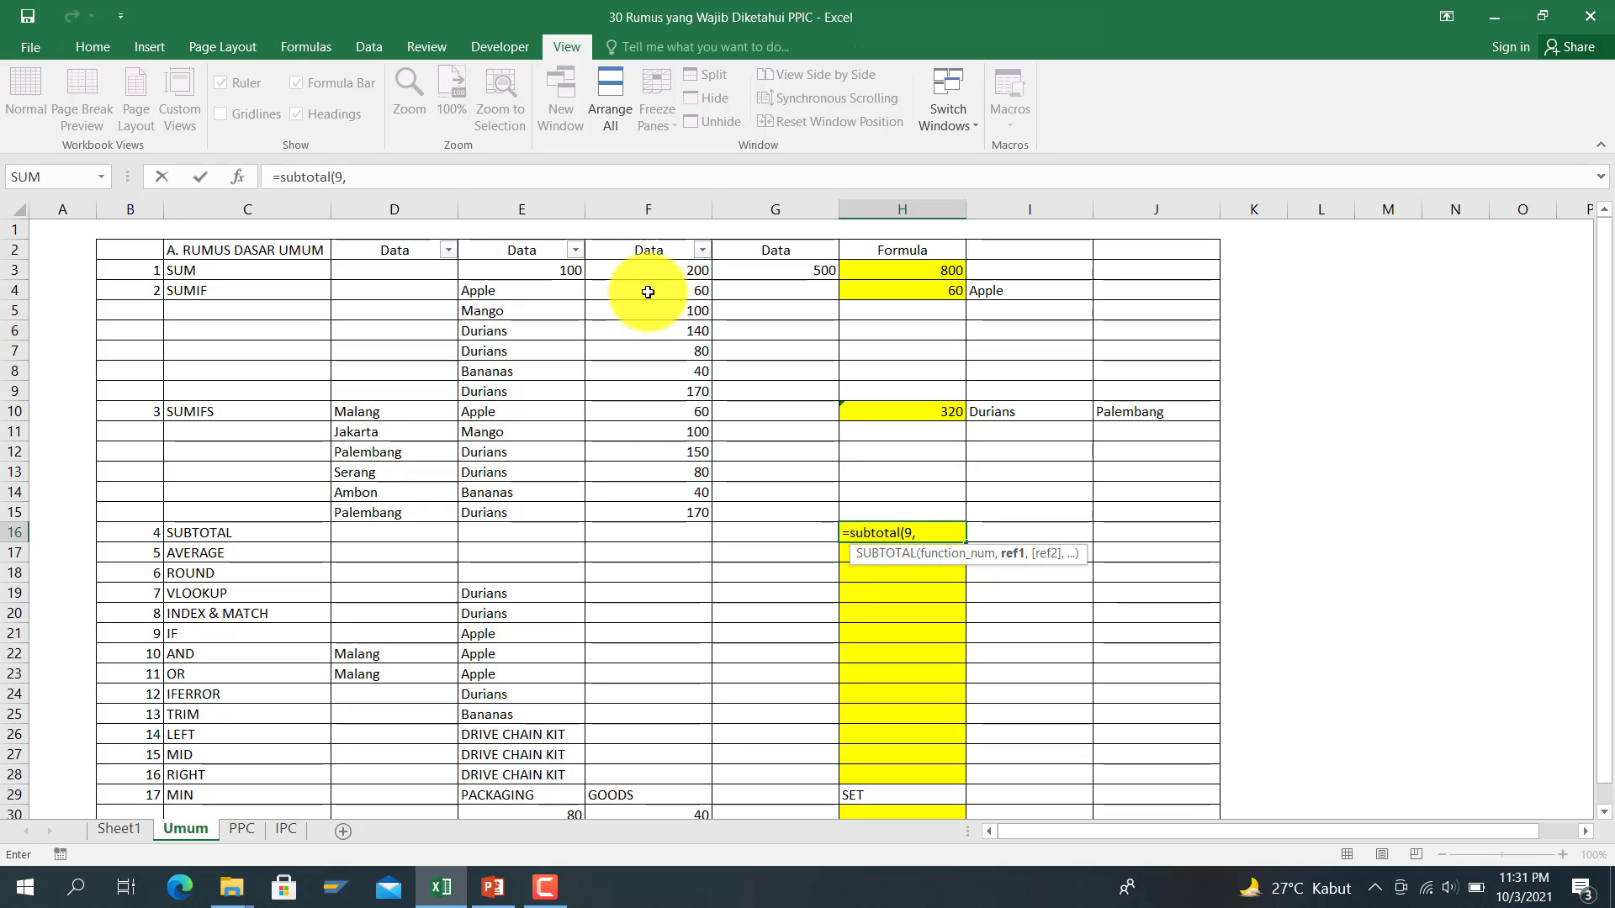
pyautogui.moveTo(647, 292); pyautogui.dragTo(662, 512)
pyautogui.moveTo(638, 266); pyautogui.dragTo(678, 507)
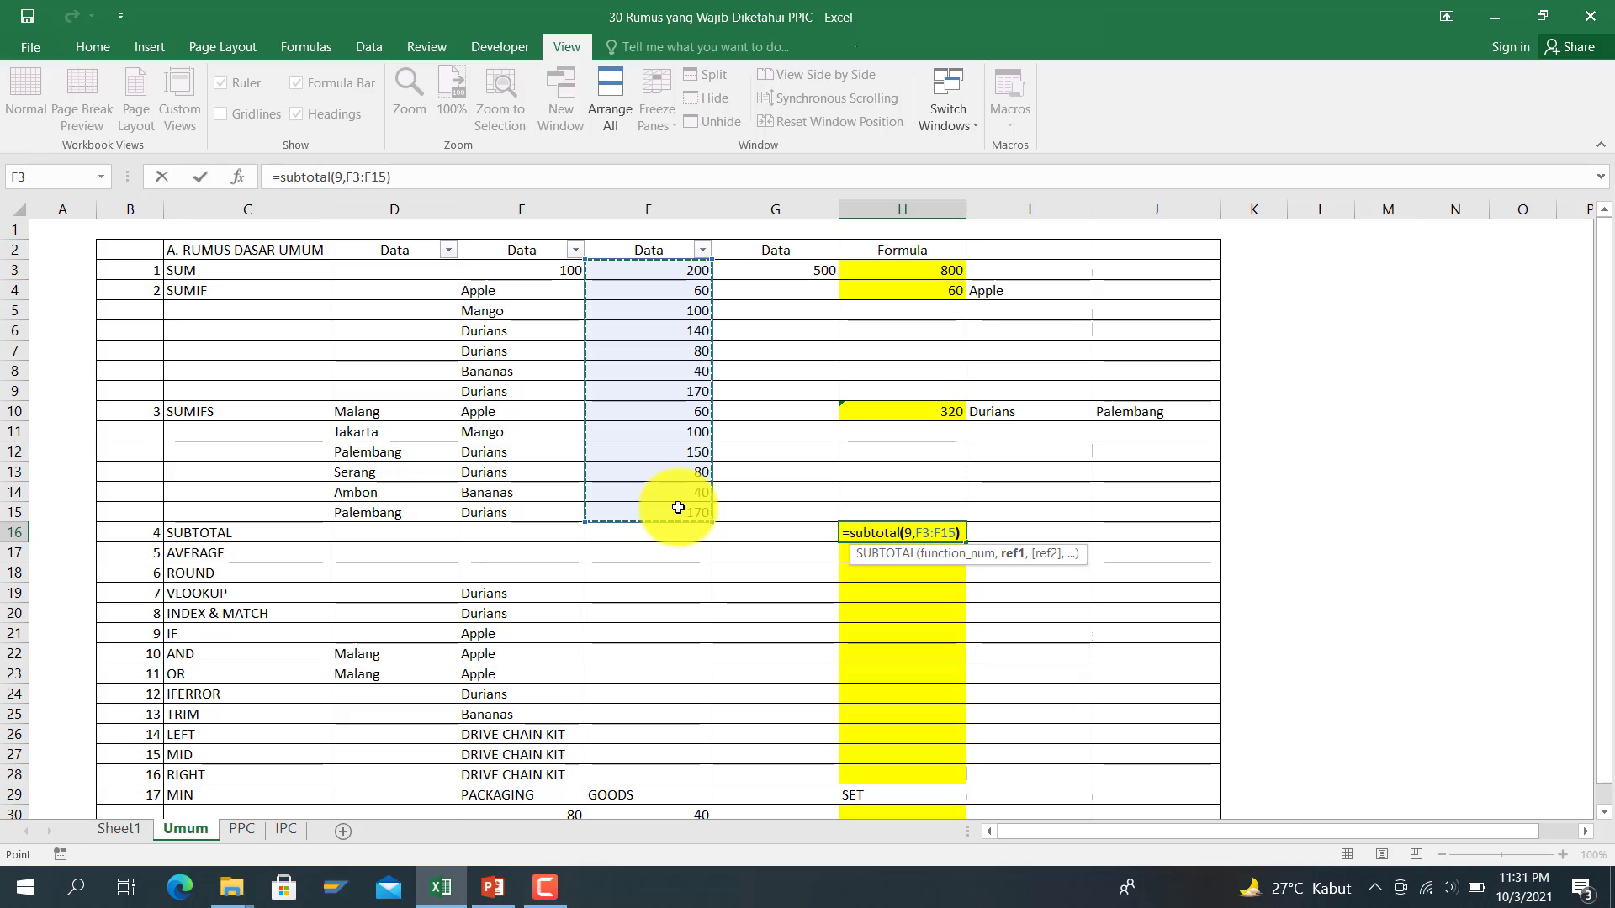
pyautogui.press('Return')
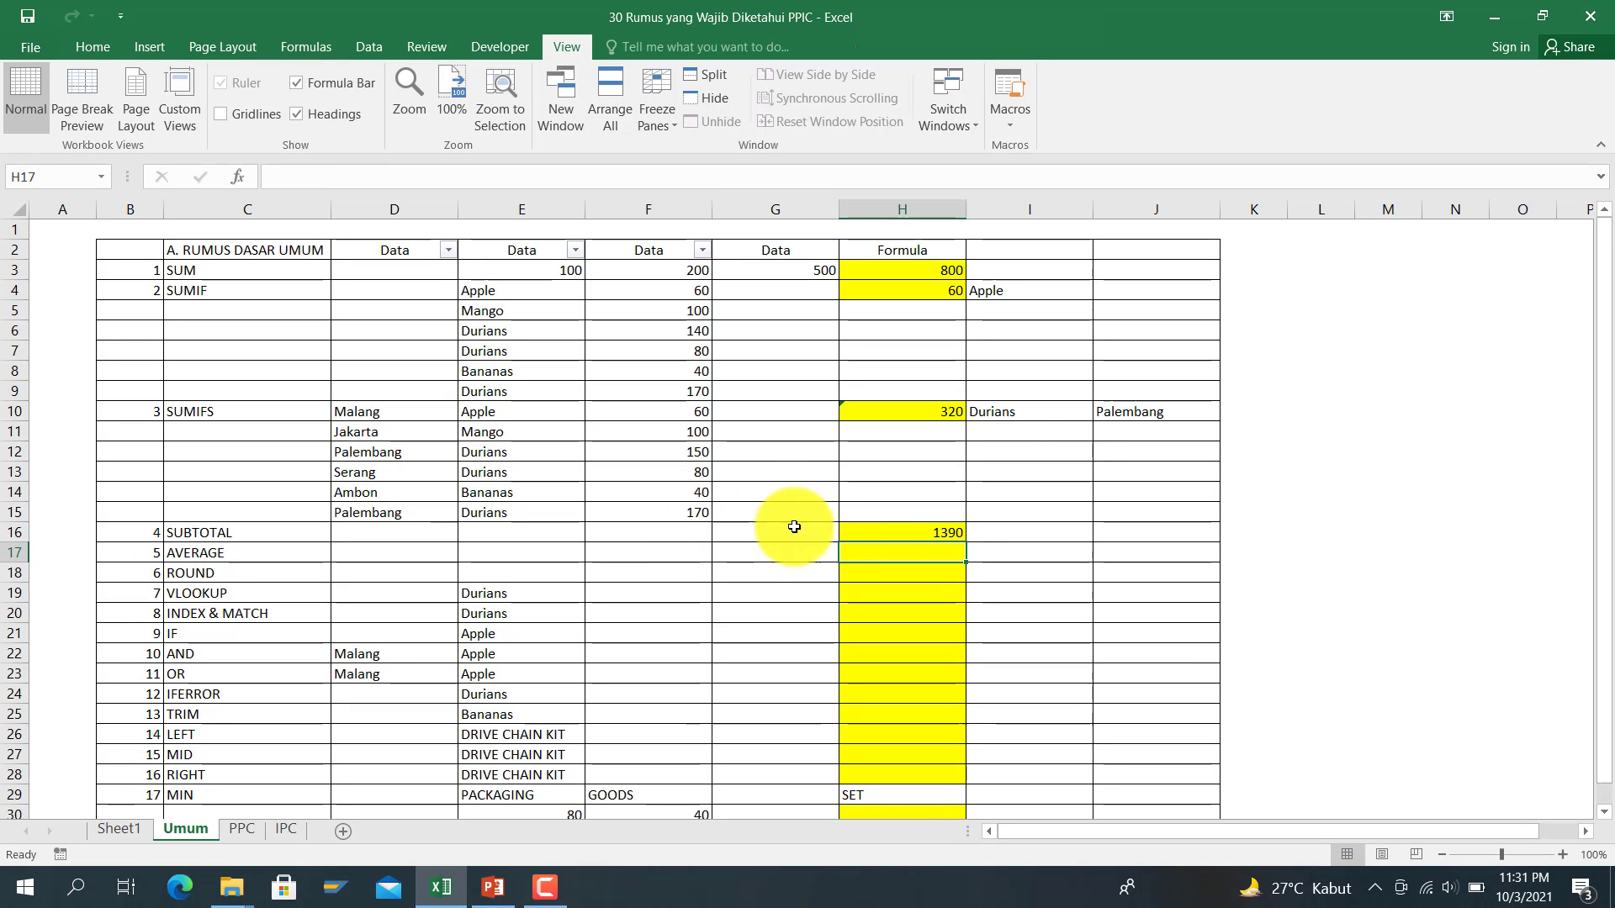
# Step: Filter column E to show only Durians
pyautogui.click(883, 535)
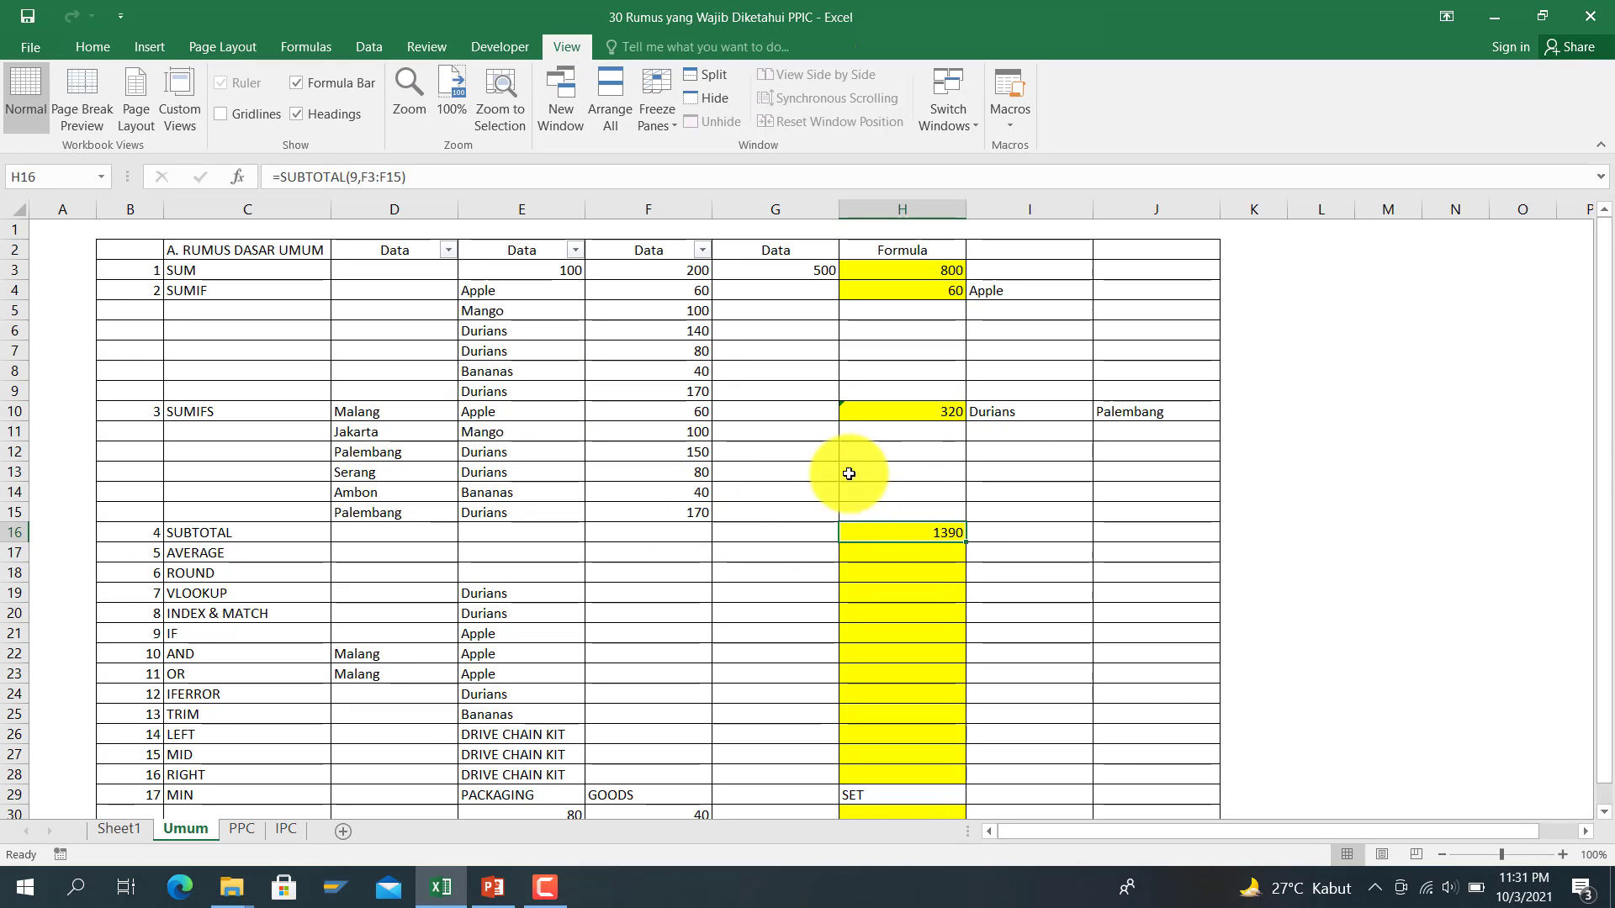
pyautogui.click(576, 250)
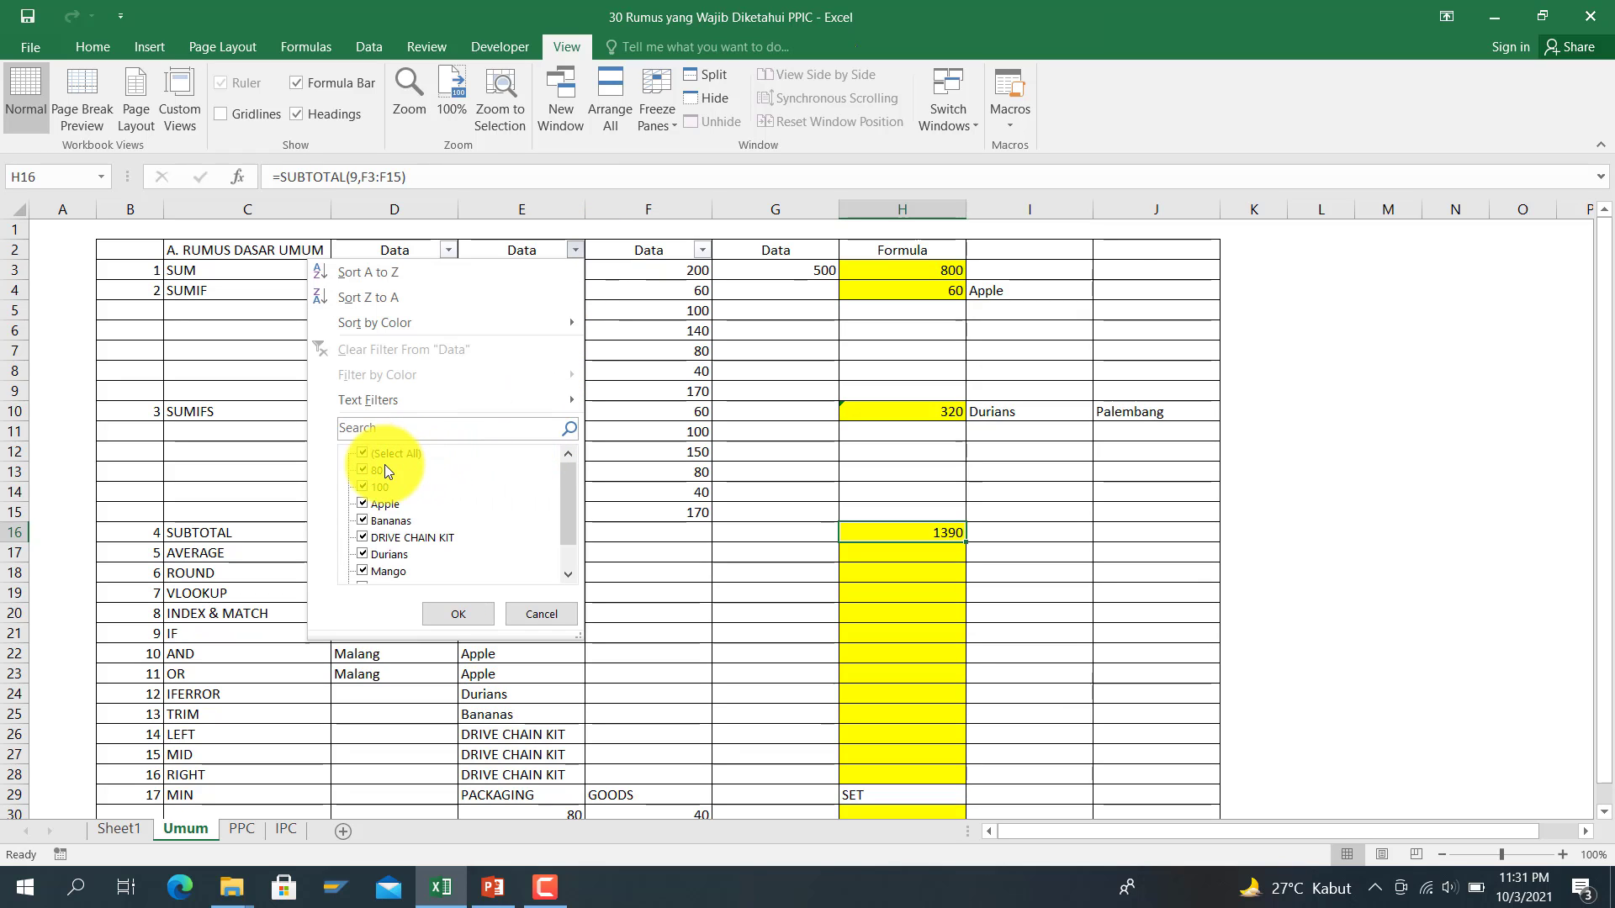
pyautogui.click(361, 453)
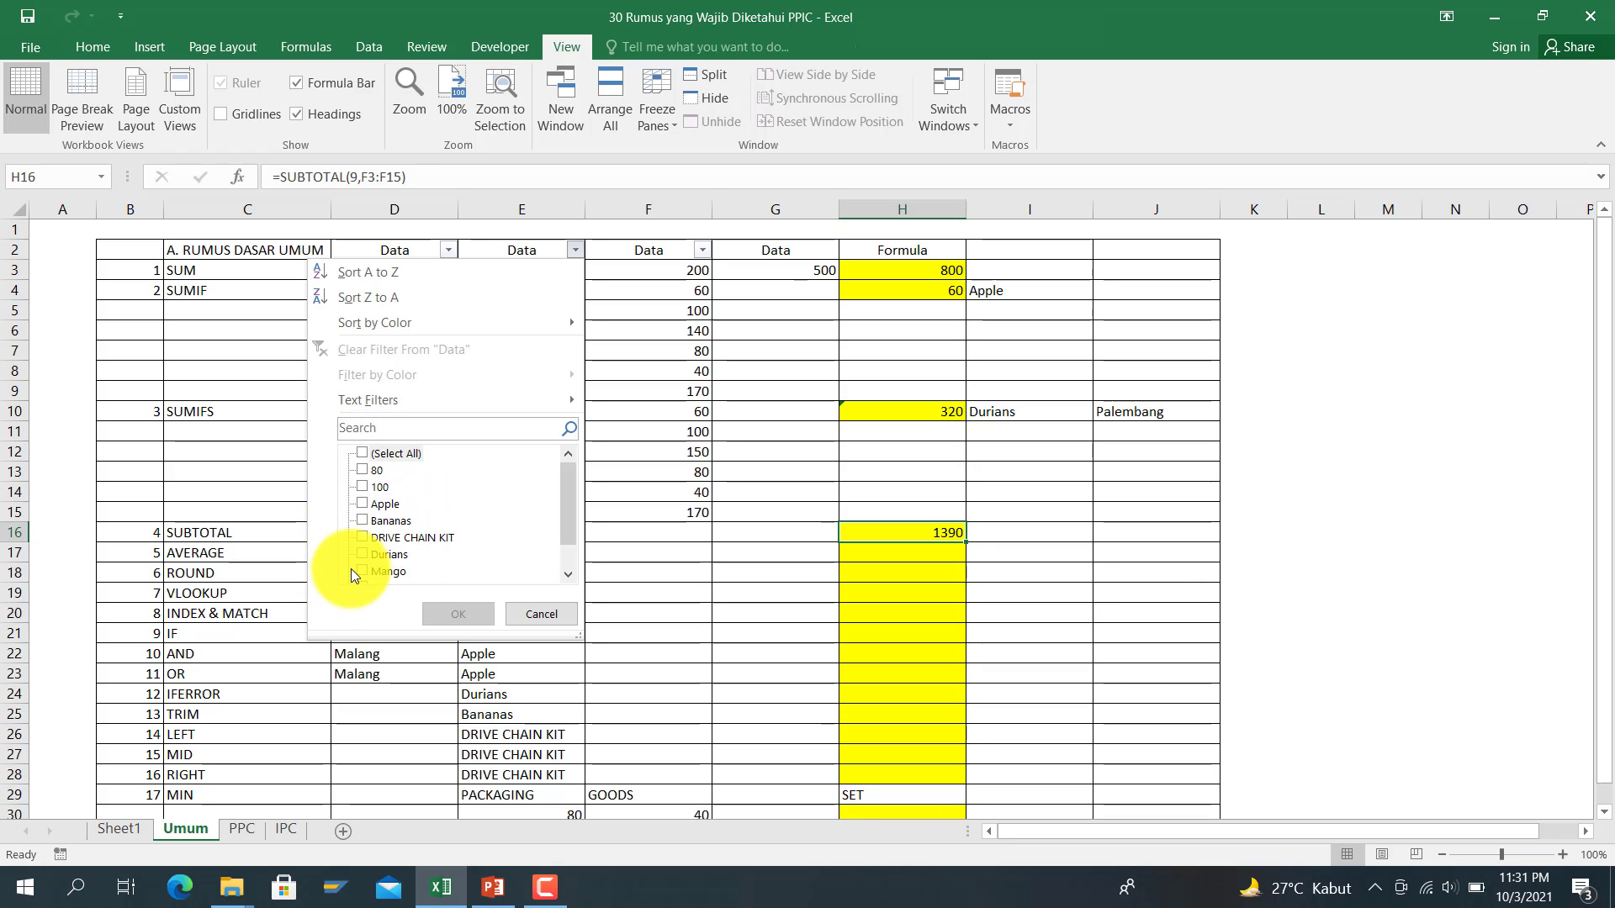
pyautogui.click(367, 554)
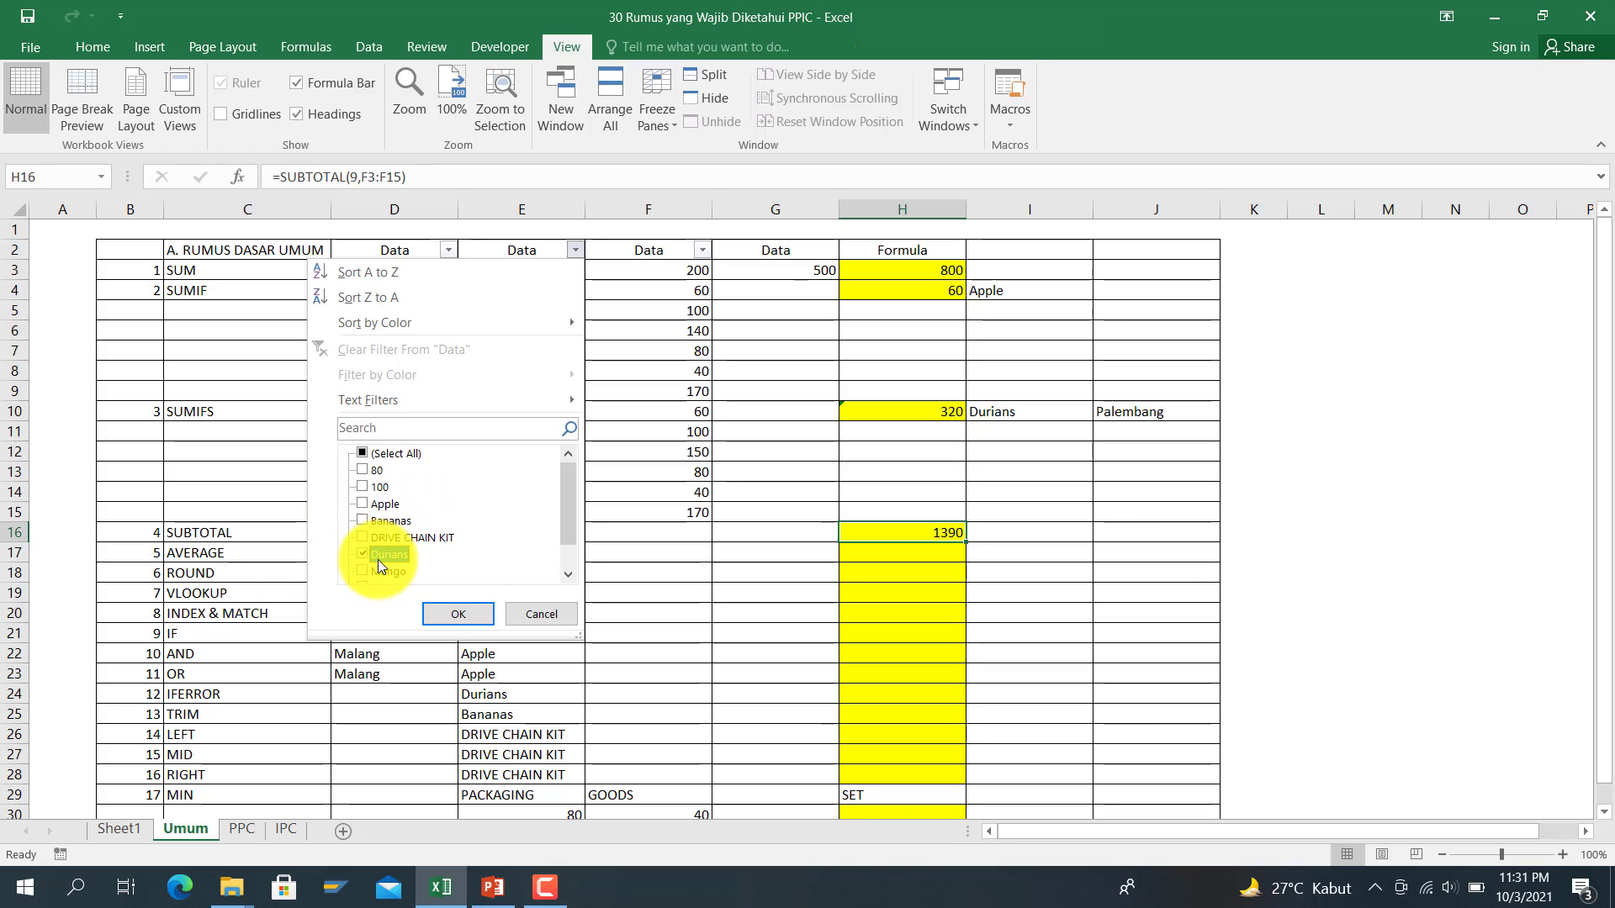
pyautogui.click(467, 609)
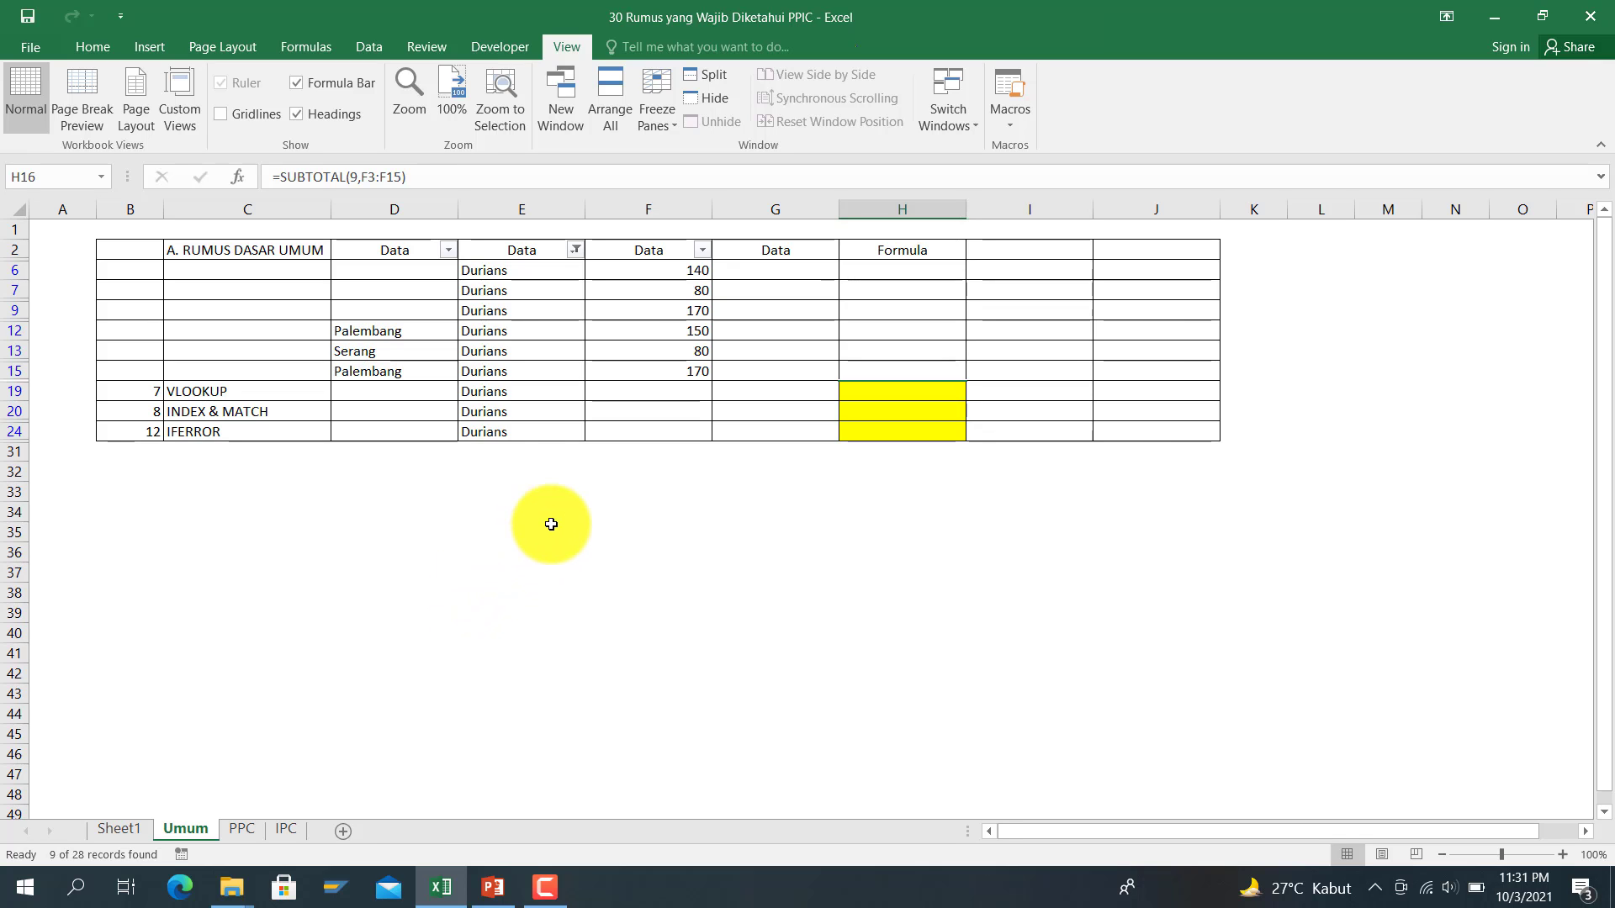
# Step: Extend the column E filter to include blank rows alongside Durians
pyautogui.click(576, 249)
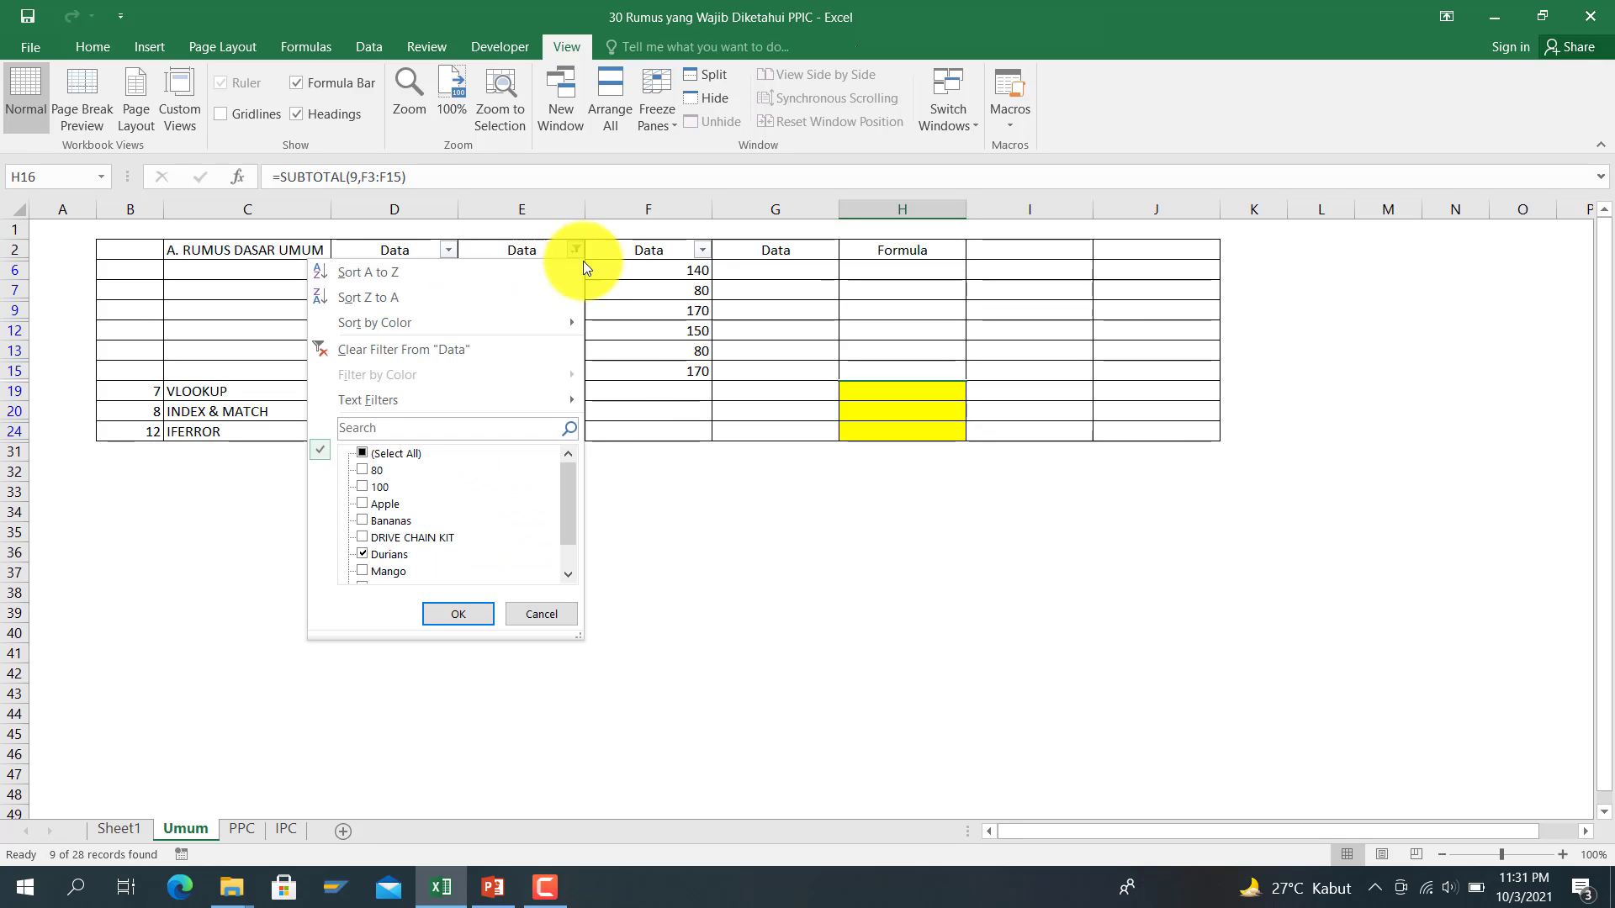
pyautogui.moveTo(576, 482); pyautogui.dragTo(552, 566)
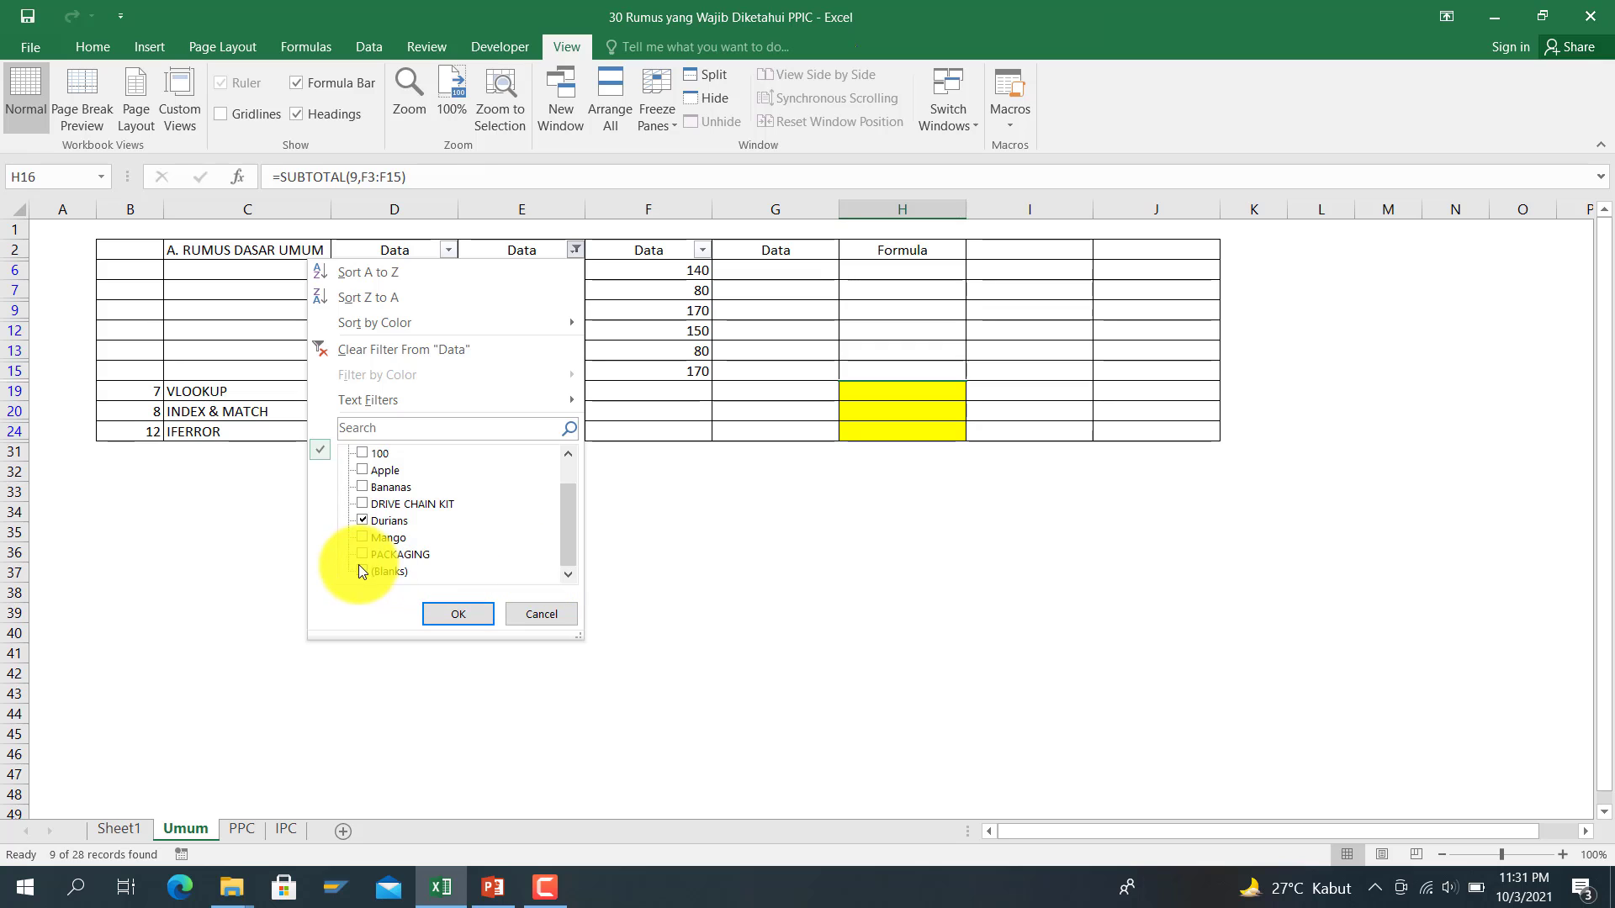
pyautogui.click(363, 574)
pyautogui.click(431, 608)
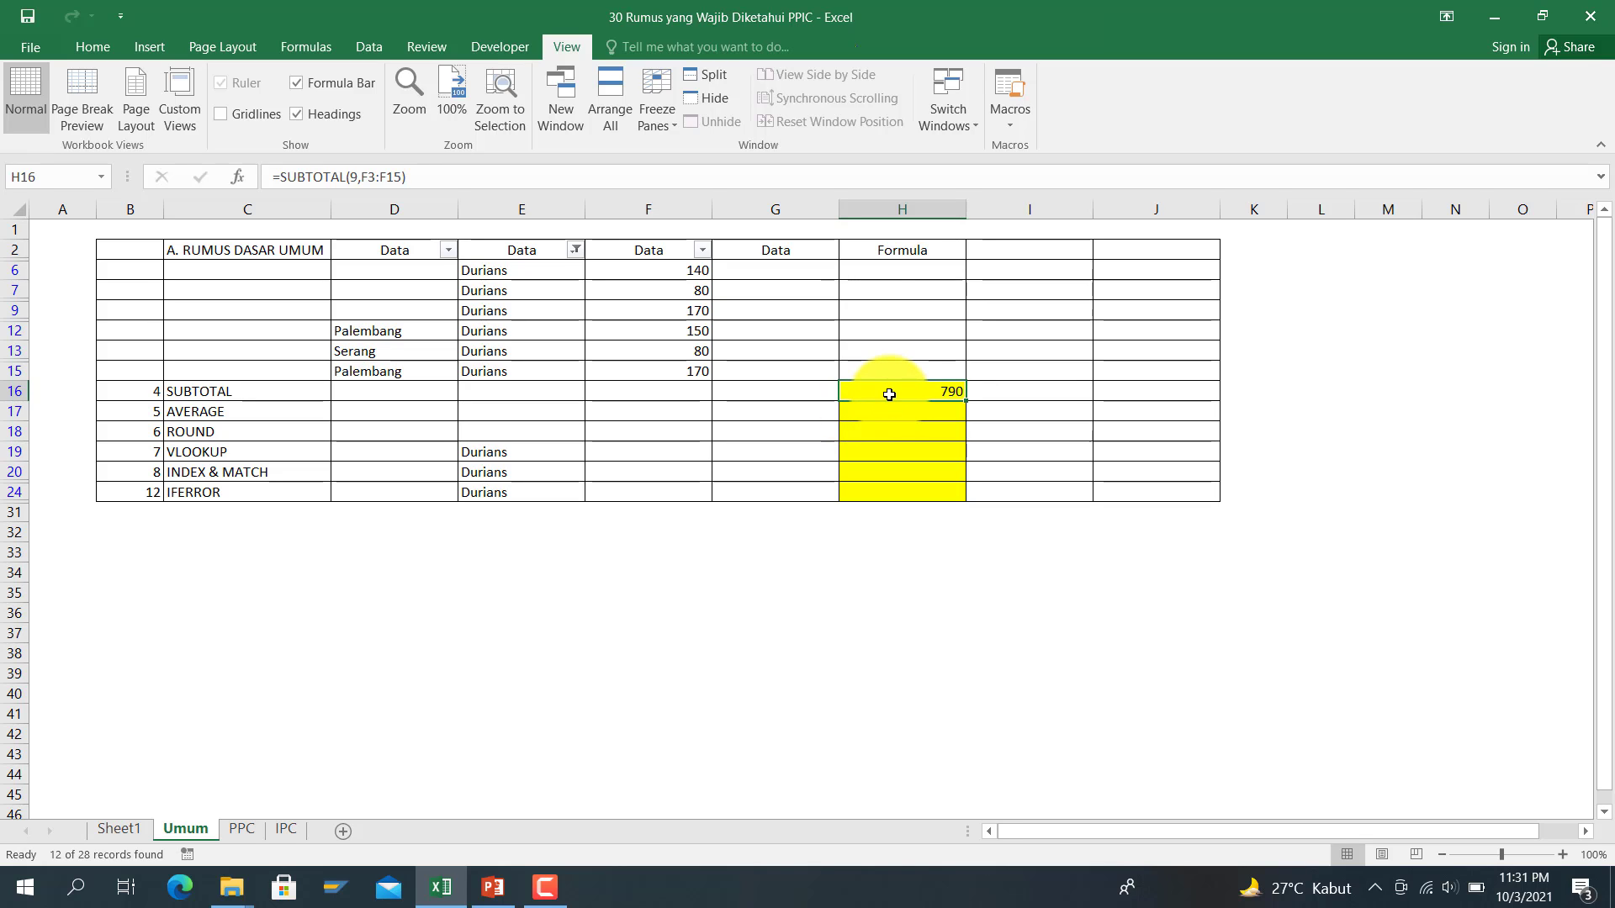
# Step: Tick Select All in the column E filter so every row shows again
pyautogui.click(576, 249)
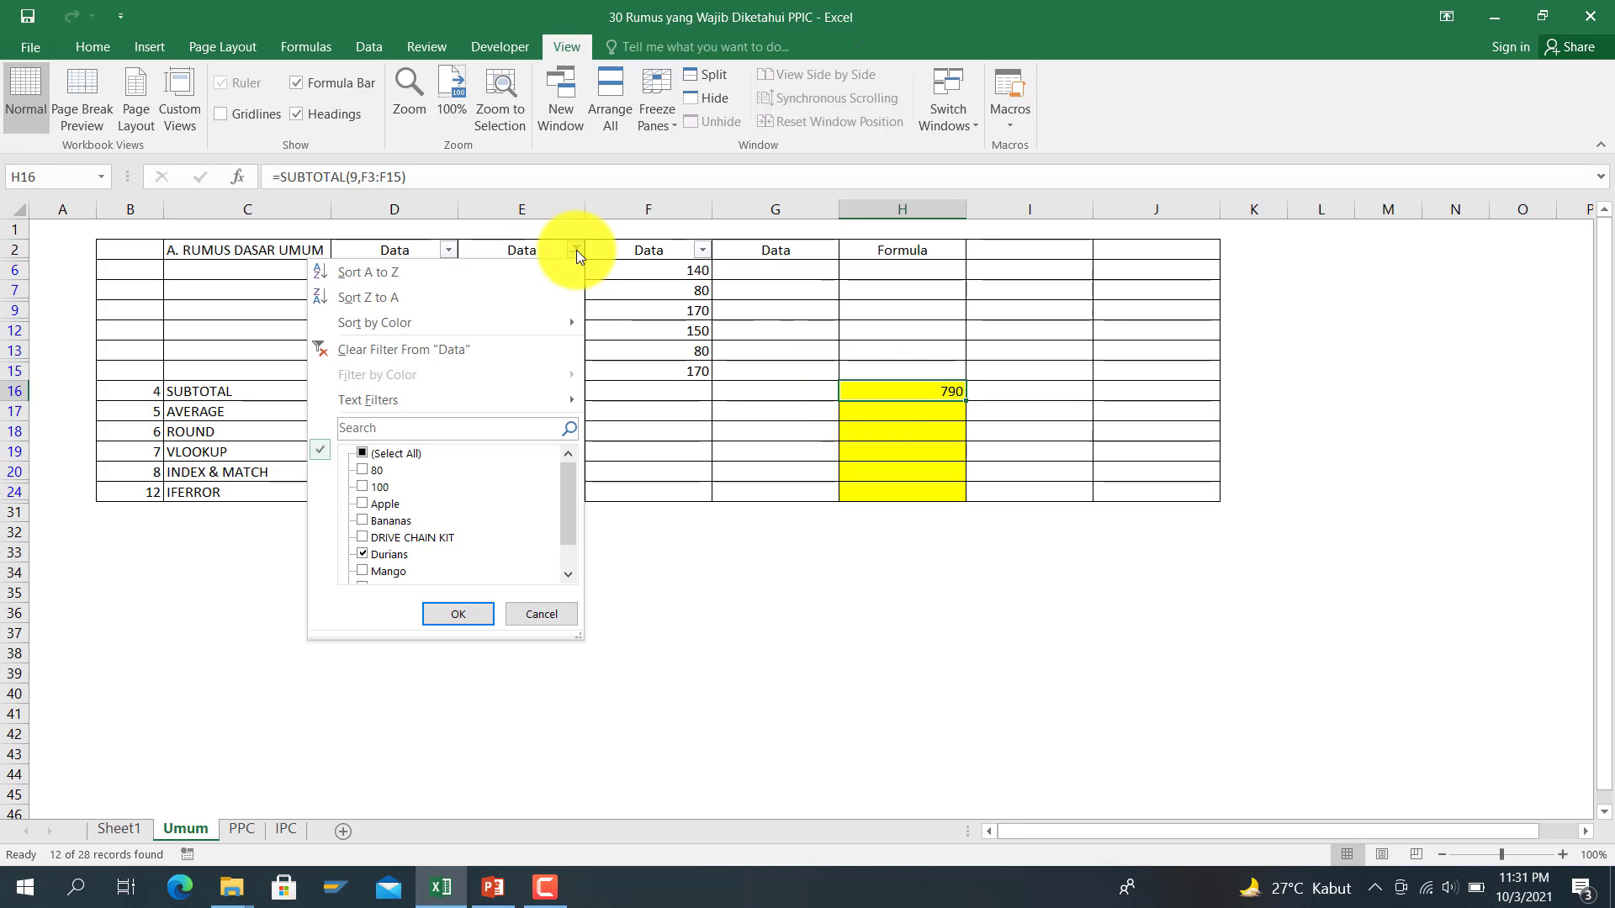
pyautogui.click(402, 451)
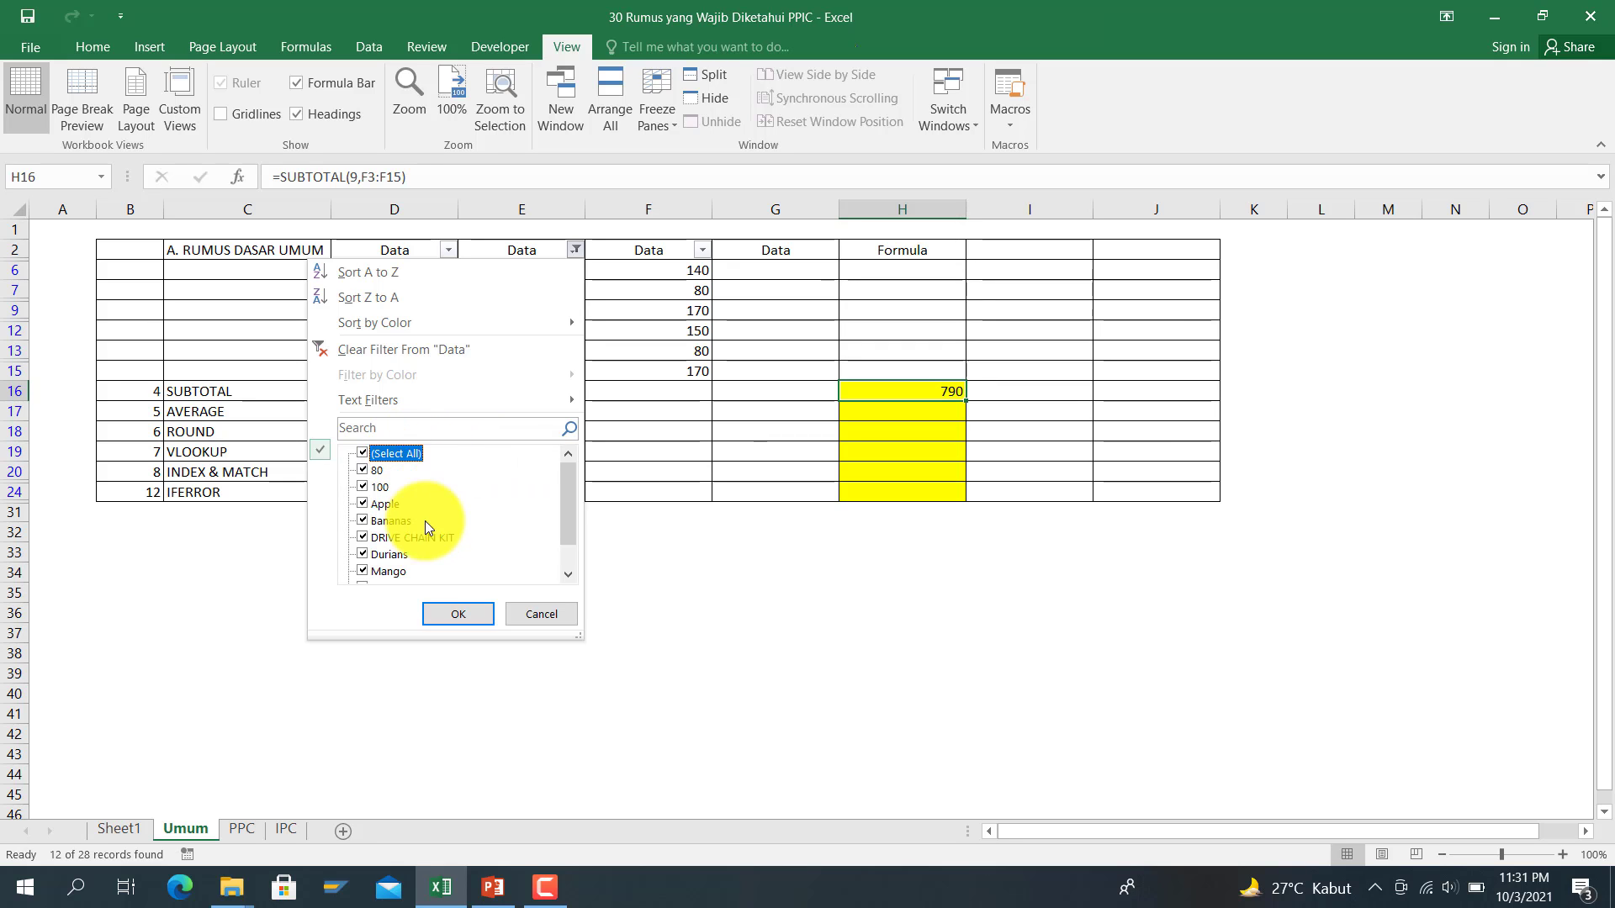
pyautogui.click(442, 620)
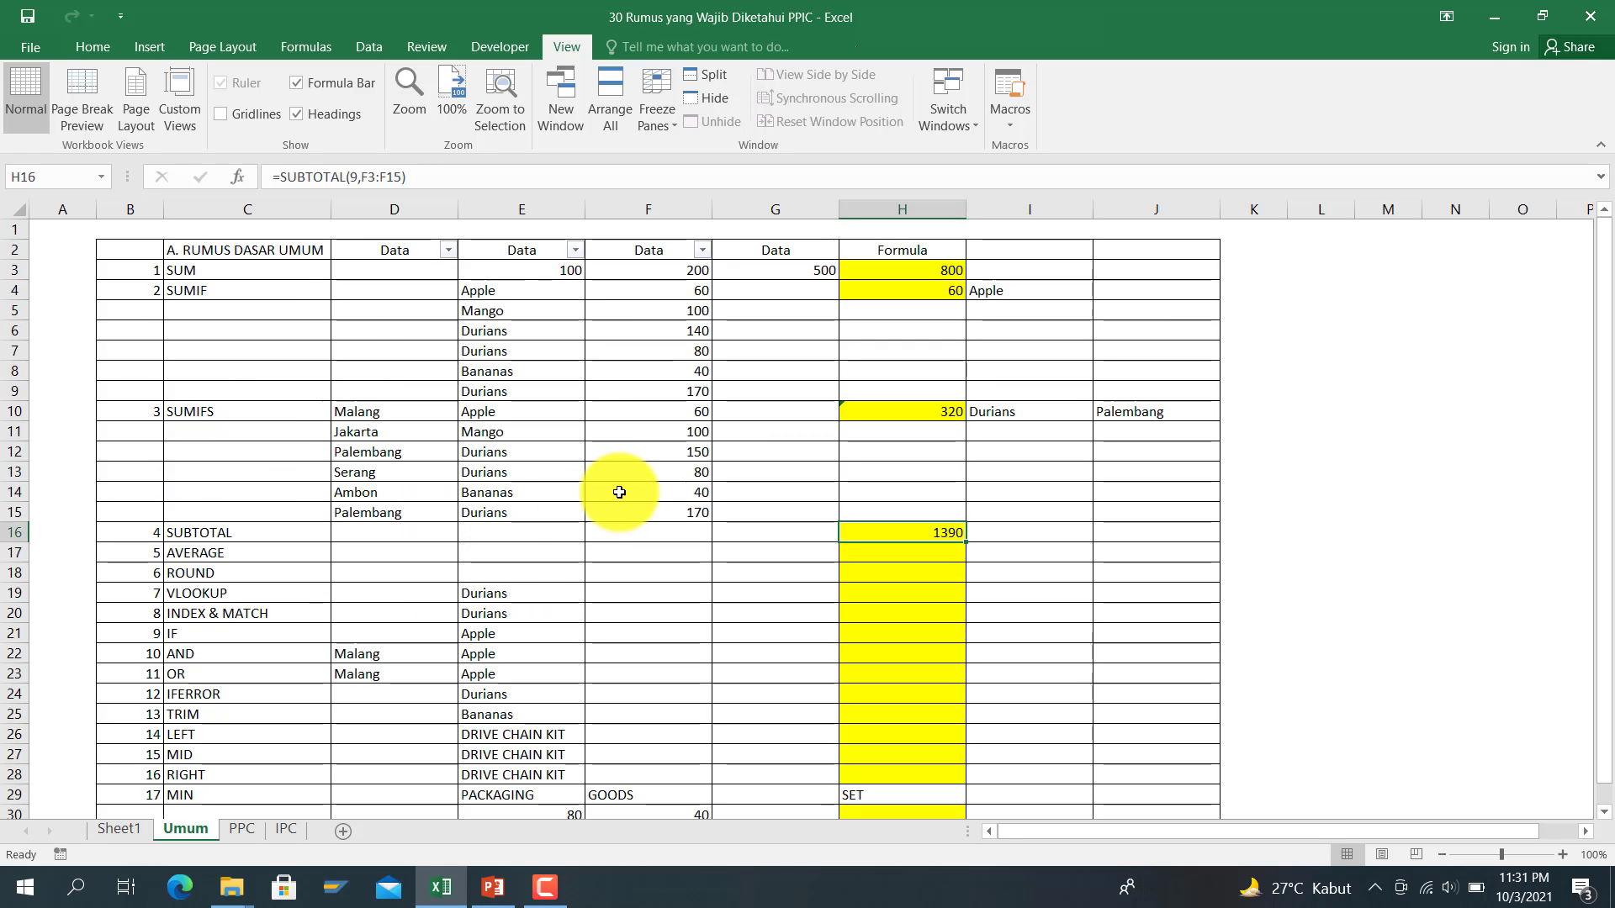
# Step: Enter =AVERAGE(F10:F15) in H17 on the AVERAGE row
pyautogui.click(278, 551)
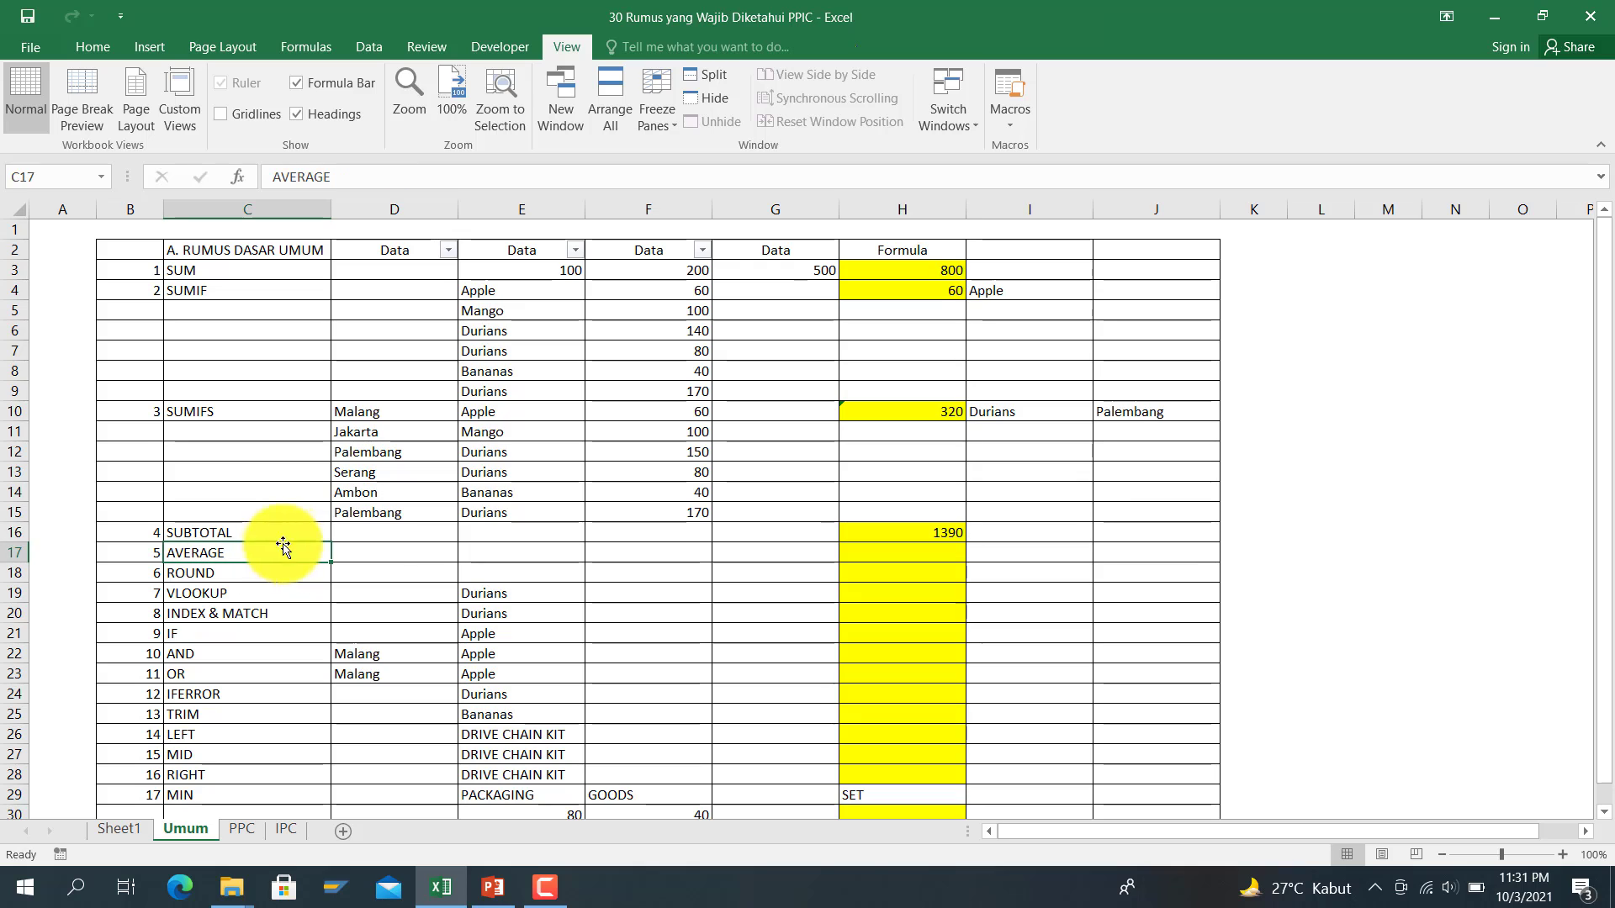
pyautogui.click(879, 547)
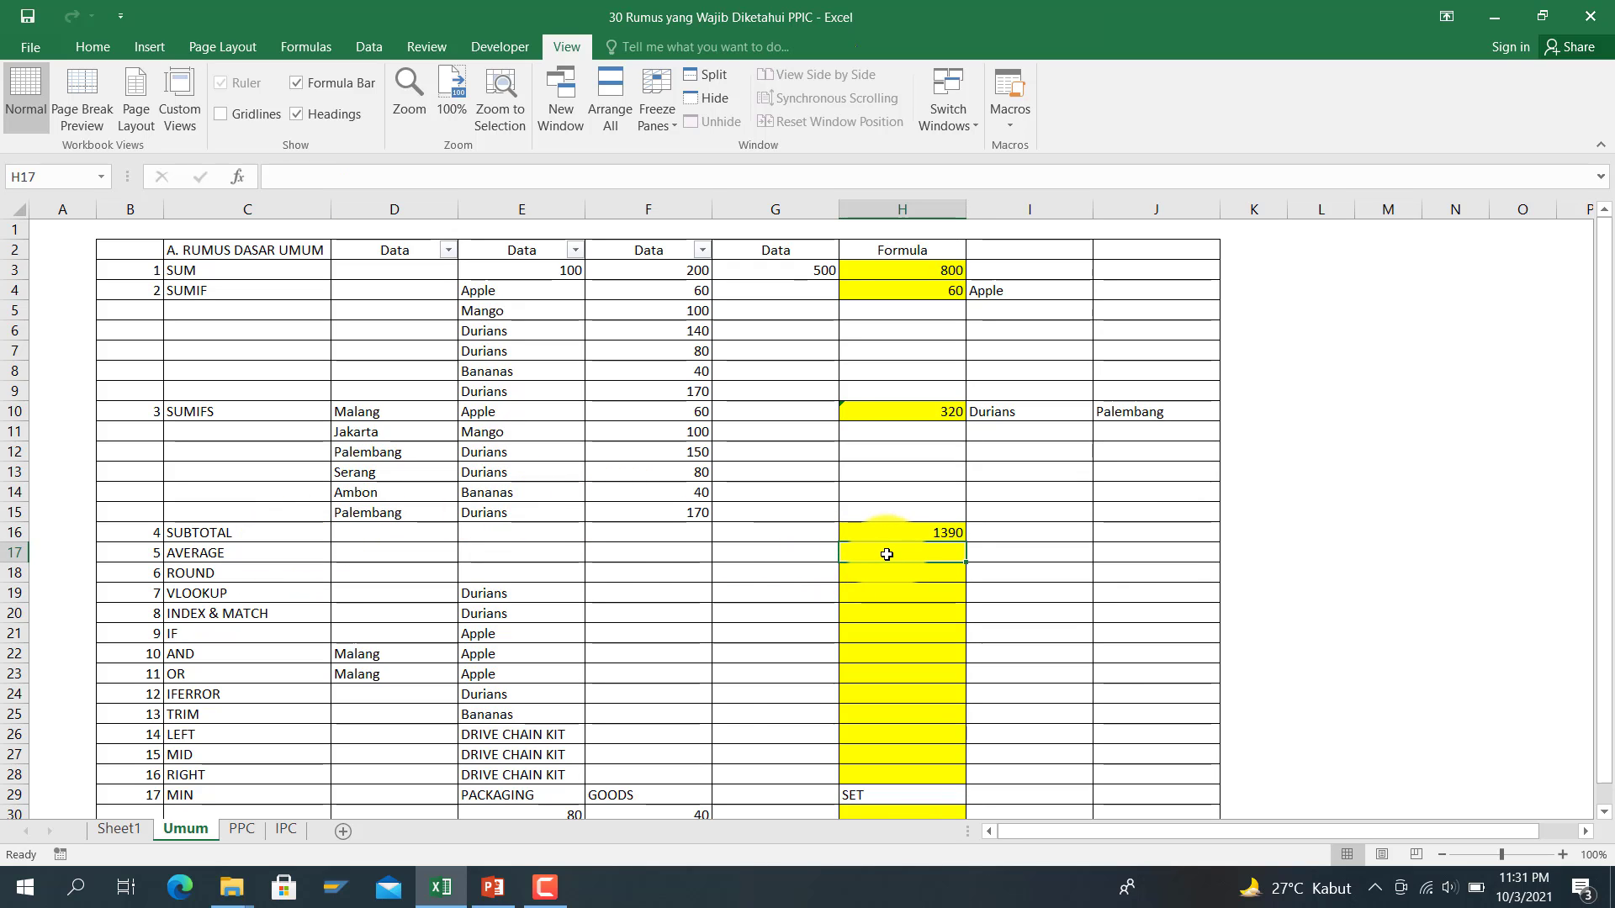
pyautogui.write('=avera')
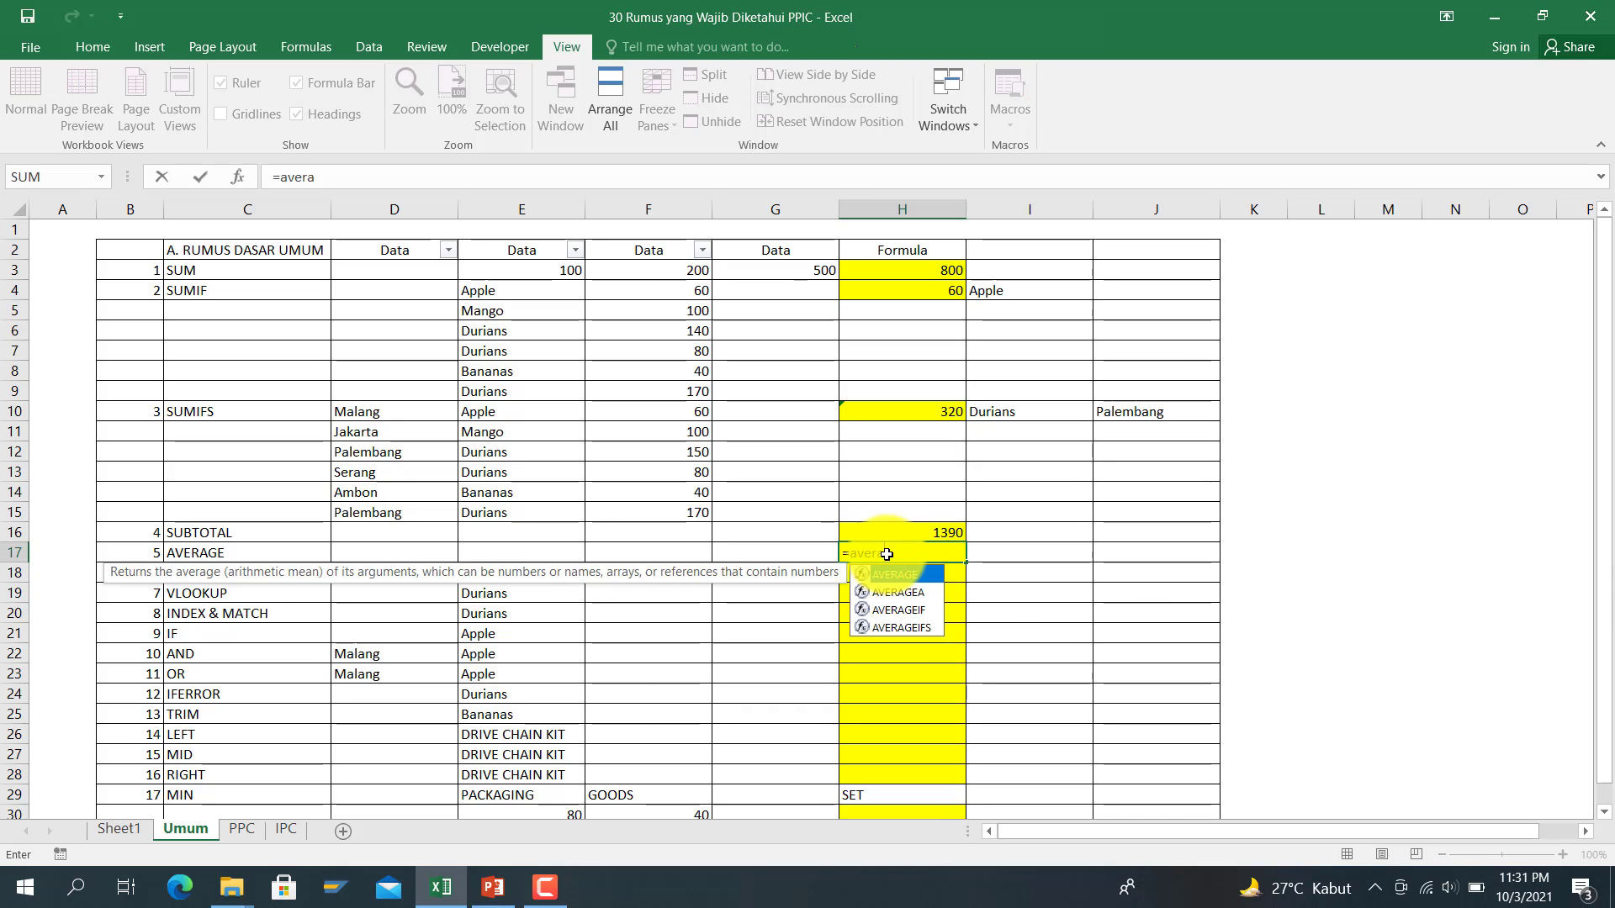
pyautogui.write('ge(')
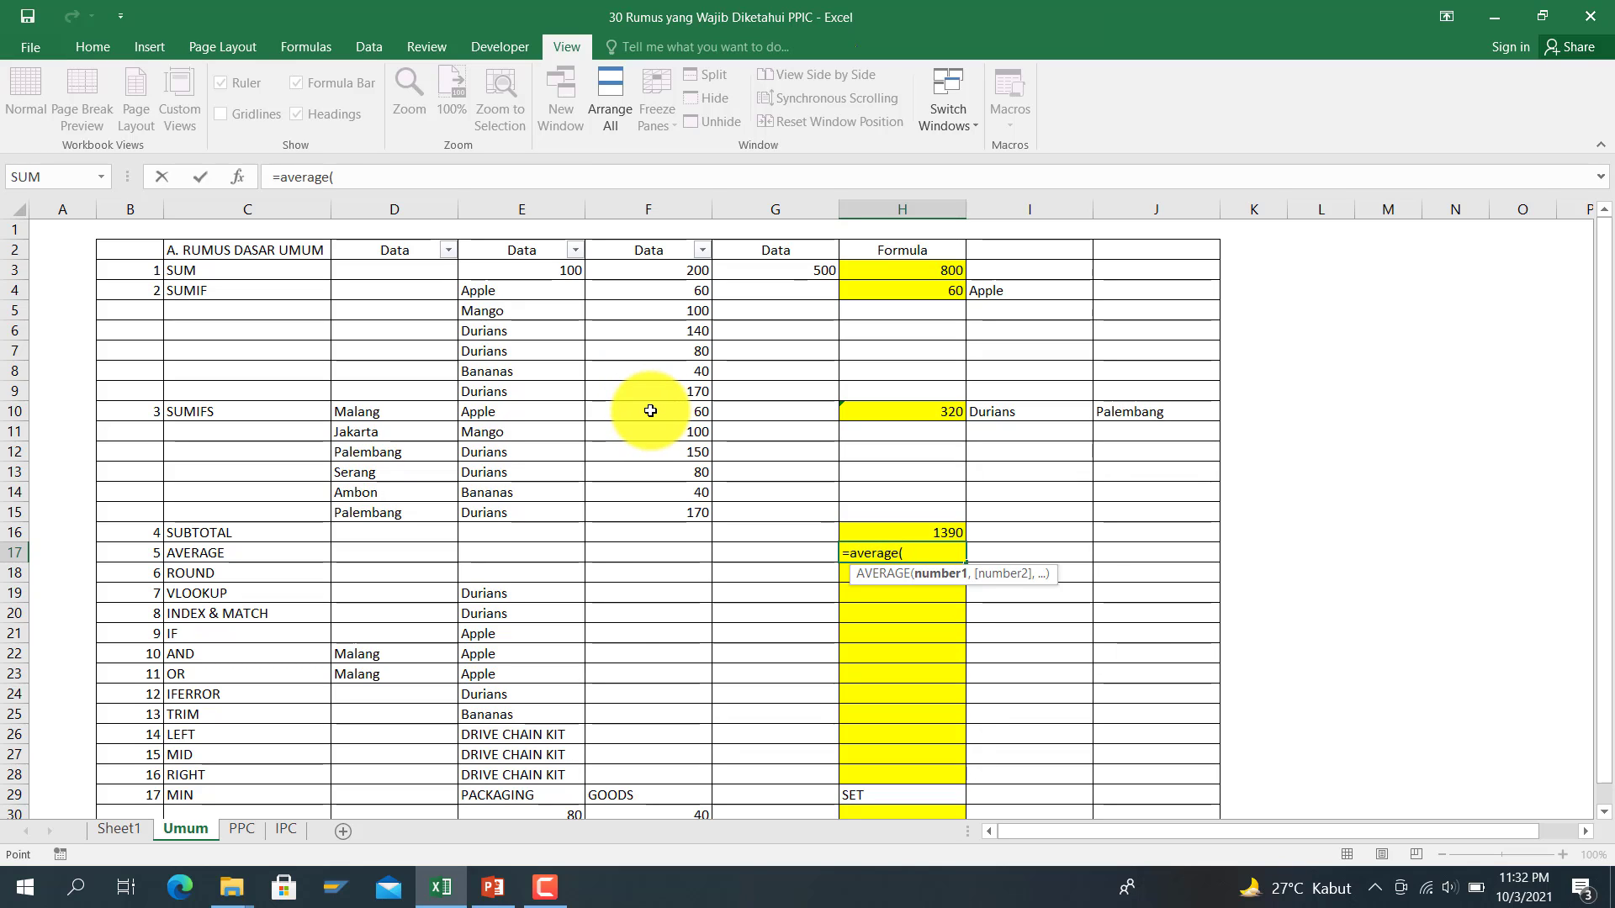
pyautogui.moveTo(650, 410); pyautogui.dragTo(653, 501)
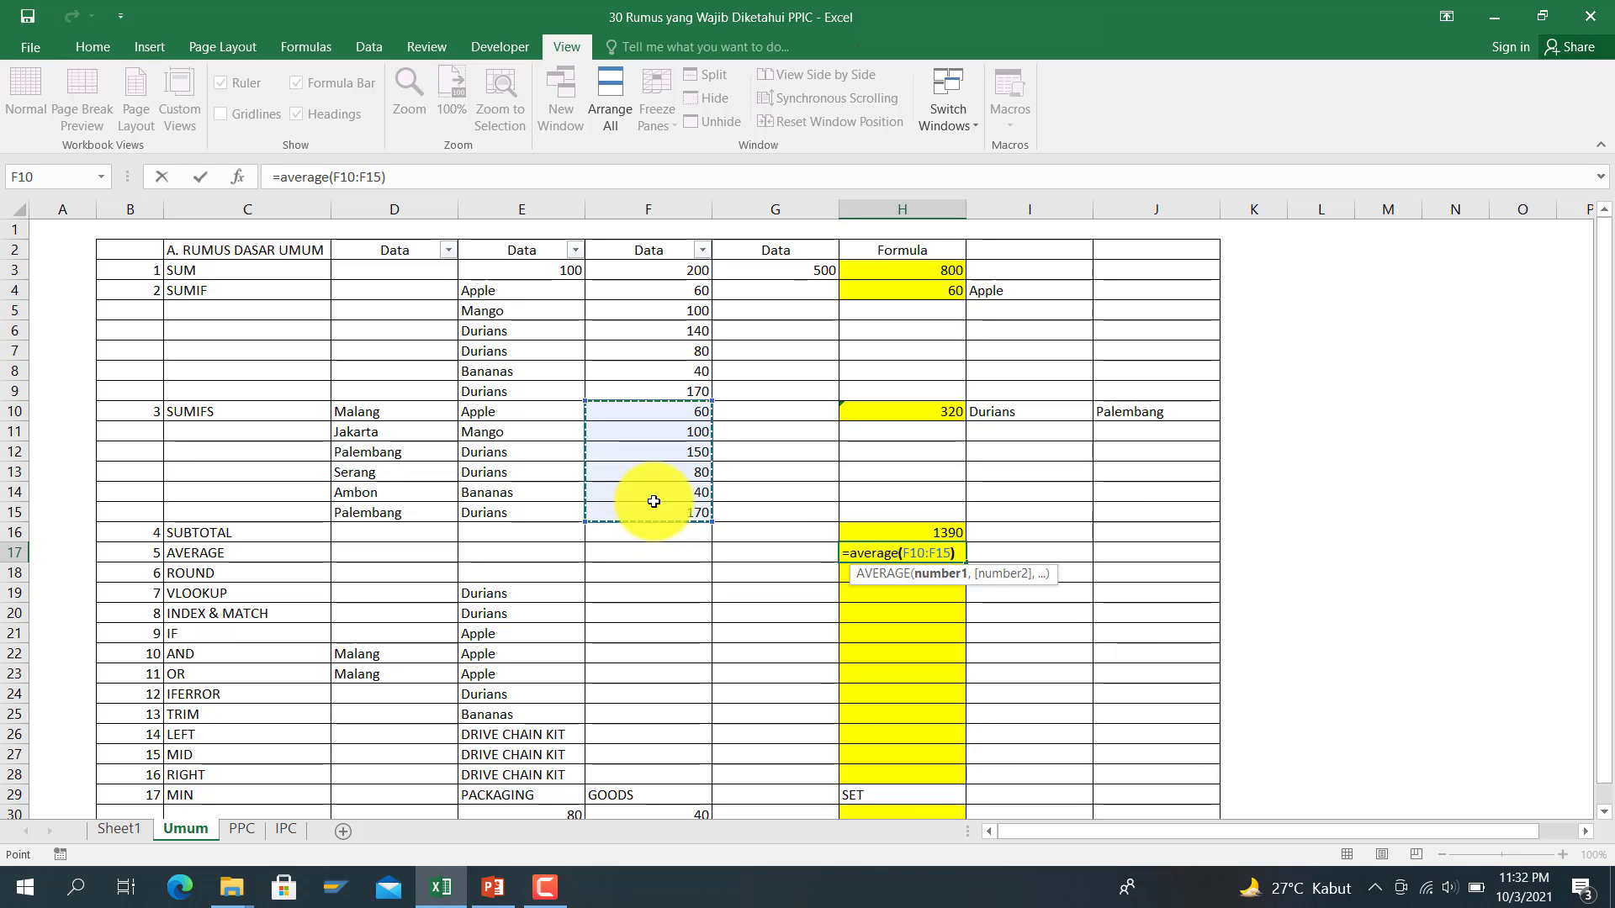
pyautogui.press('Return')
pyautogui.press('Up')
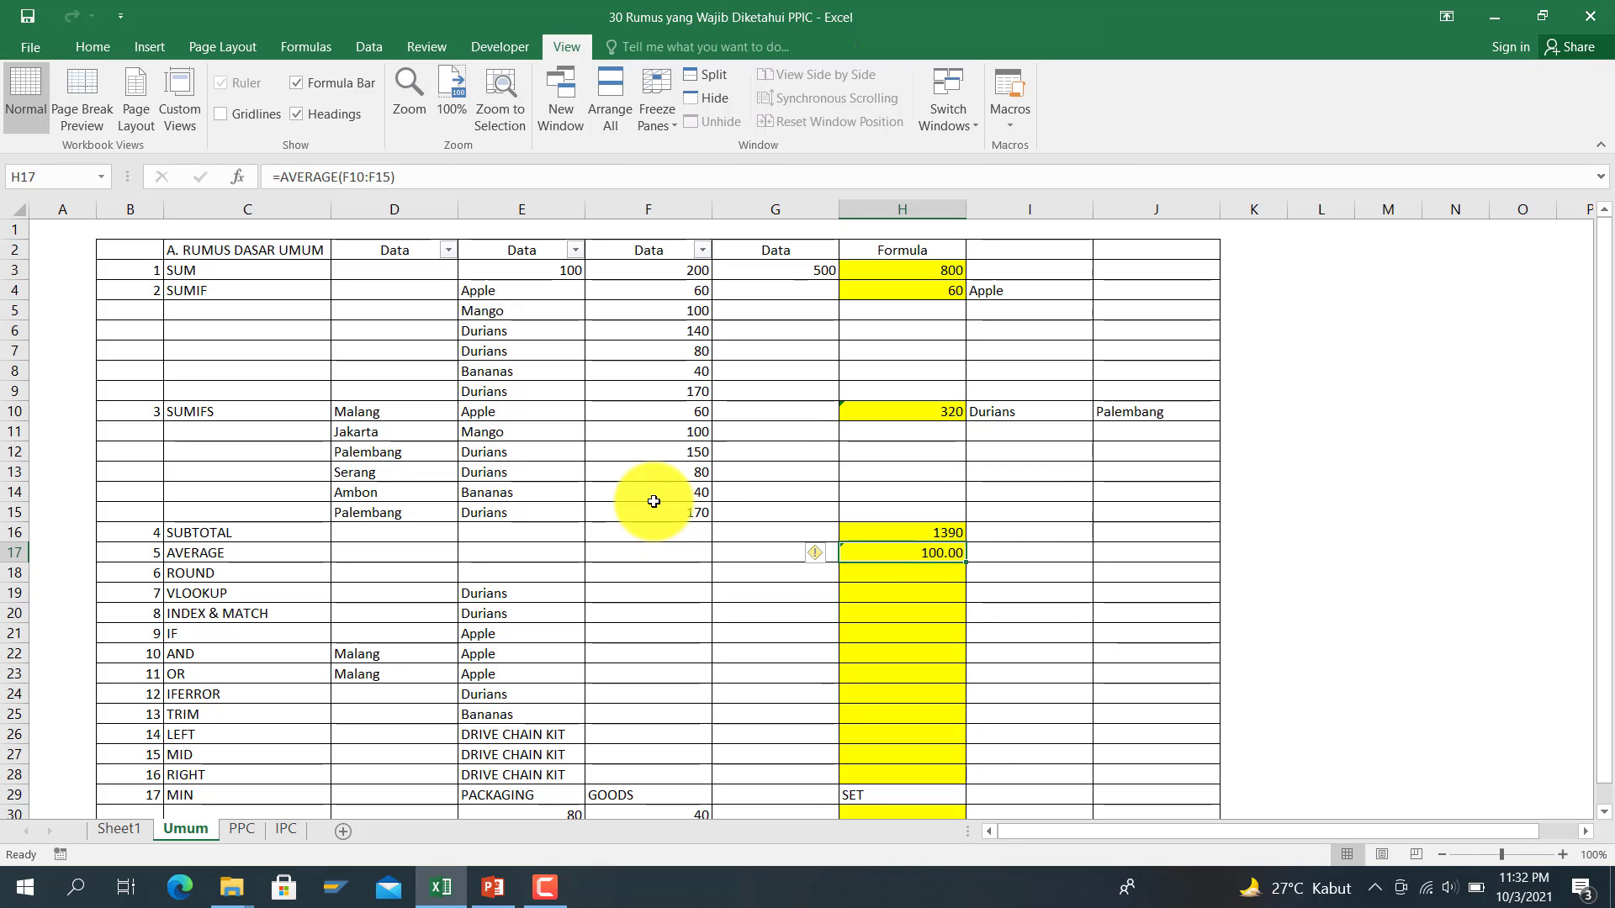
# Step: Replace H17 with =SUM(F4:F15), giving 1190.00
pyautogui.click(907, 555)
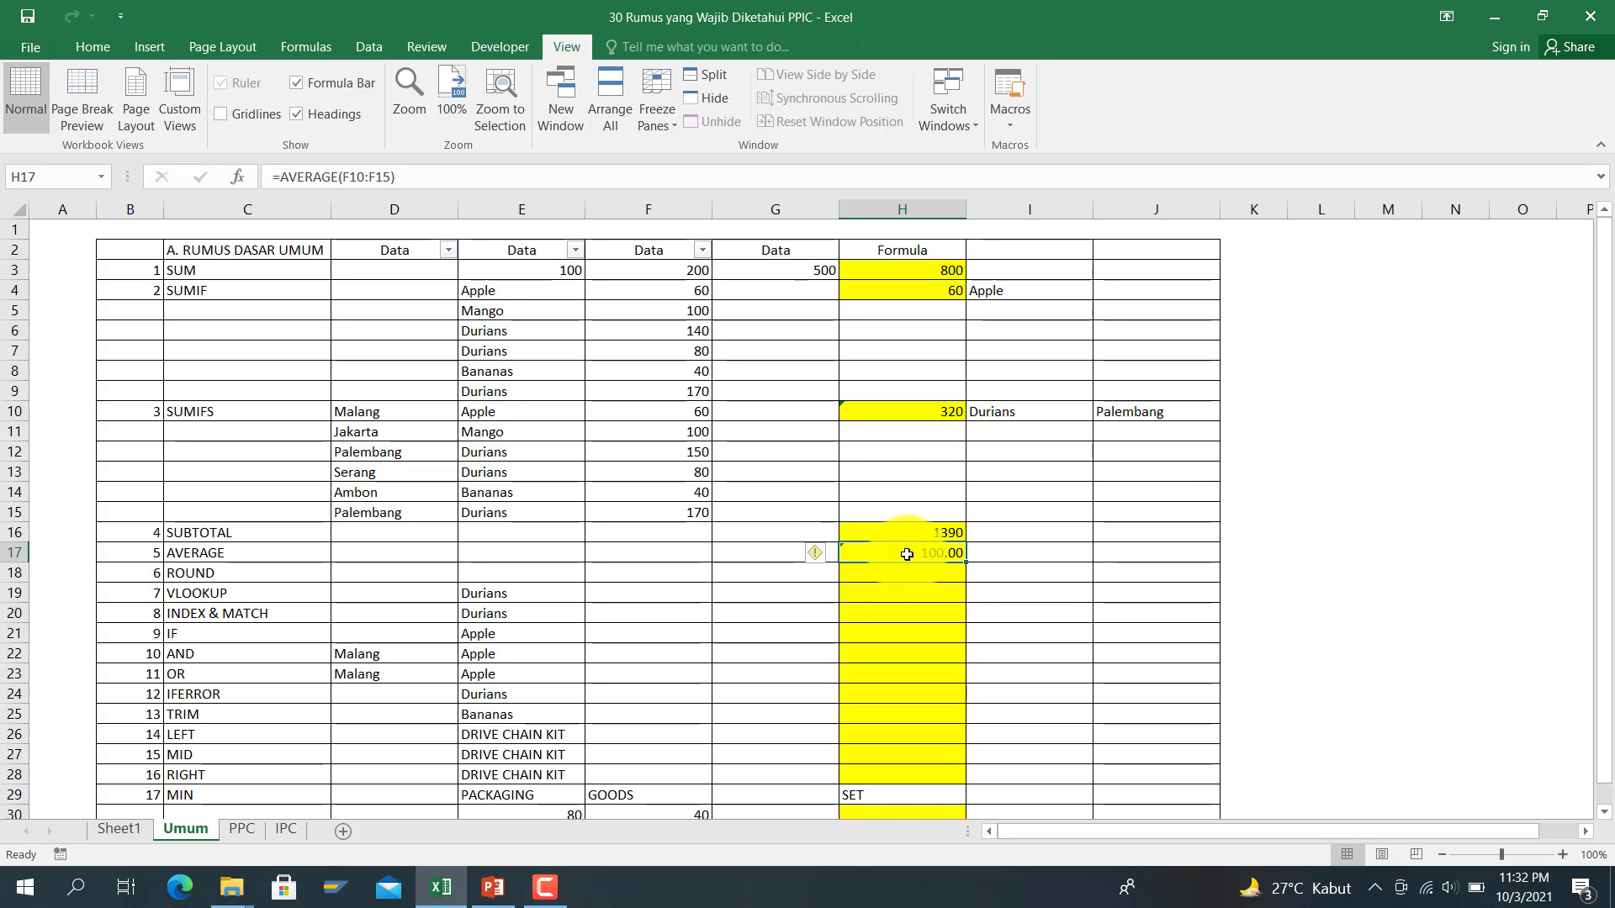
pyautogui.write('=sum(')
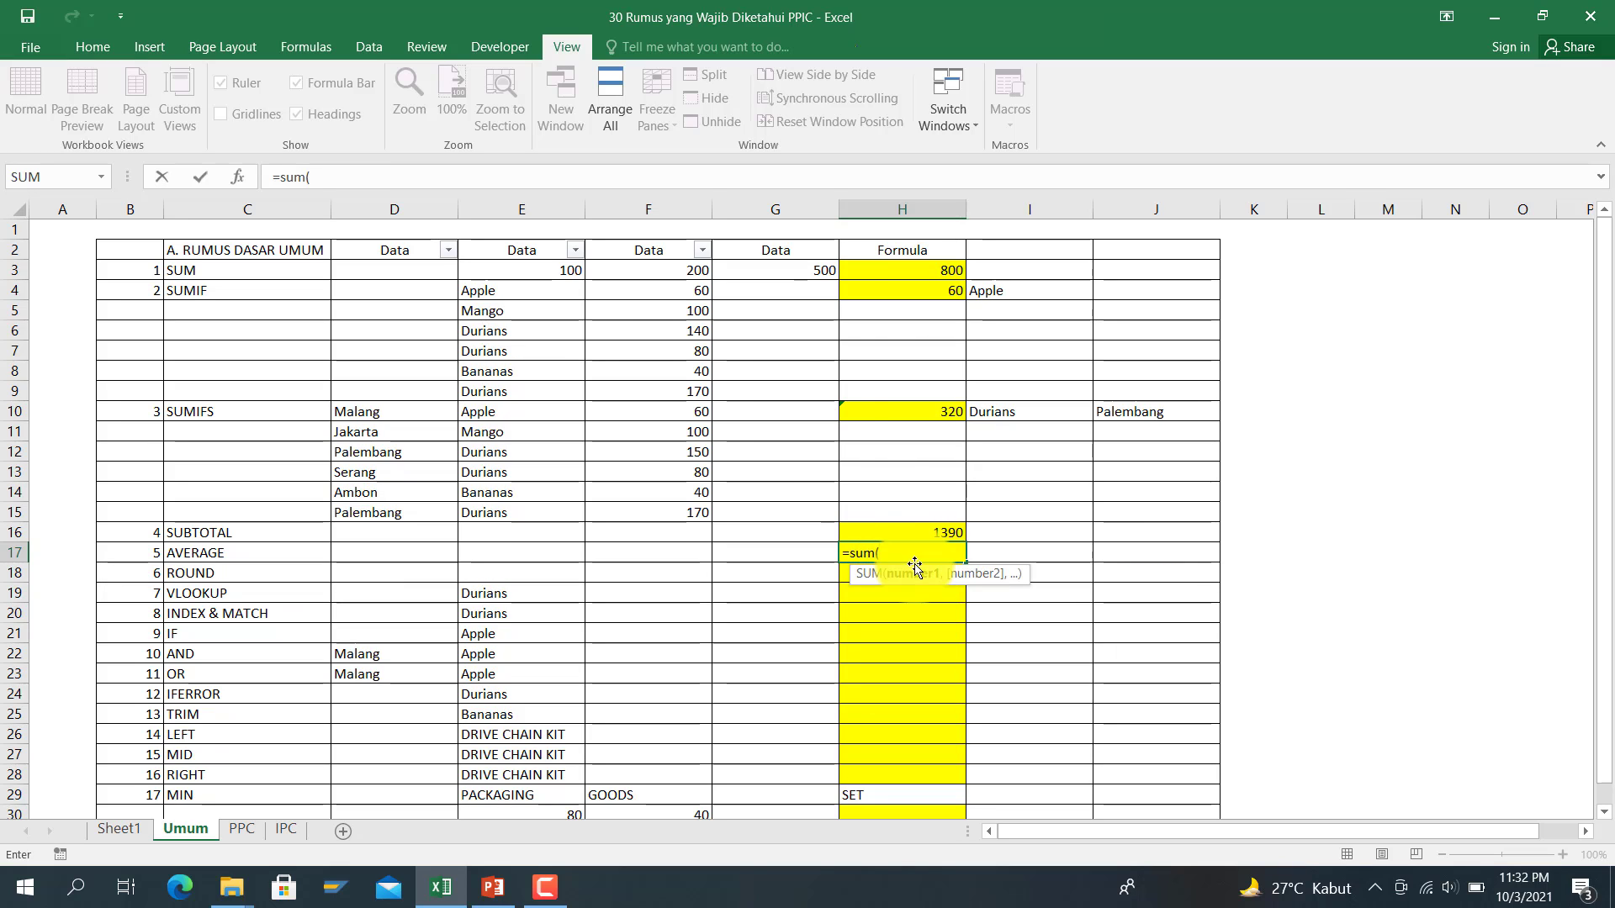
pyautogui.click(635, 303)
pyautogui.hotkey('shift', 'Down')
pyautogui.hotkey('shift', 'Down')
pyautogui.hotkey('shift', 'Down')
pyautogui.hotkey('shift', 'Down')
pyautogui.hotkey('shift', 'Down')
pyautogui.hotkey('shift', 'Down')
pyautogui.hotkey('shift', 'Down')
pyautogui.hotkey('shift', 'Down')
pyautogui.hotkey('shift', 'Down')
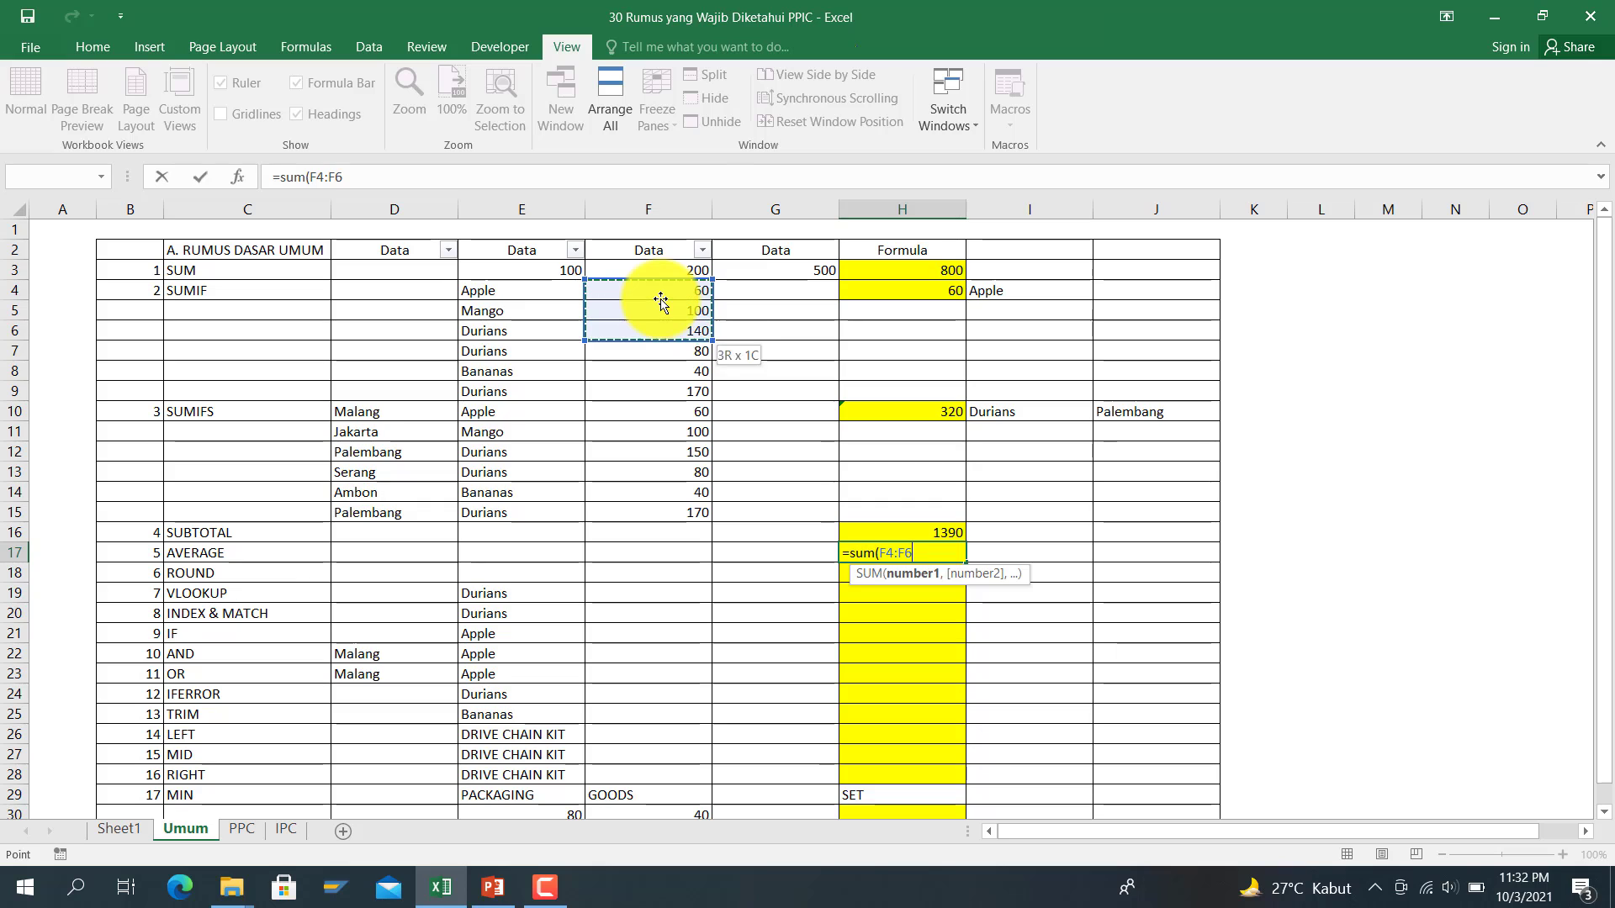
pyautogui.hotkey('shift', 'Down')
pyautogui.hotkey('shift', 'Down')
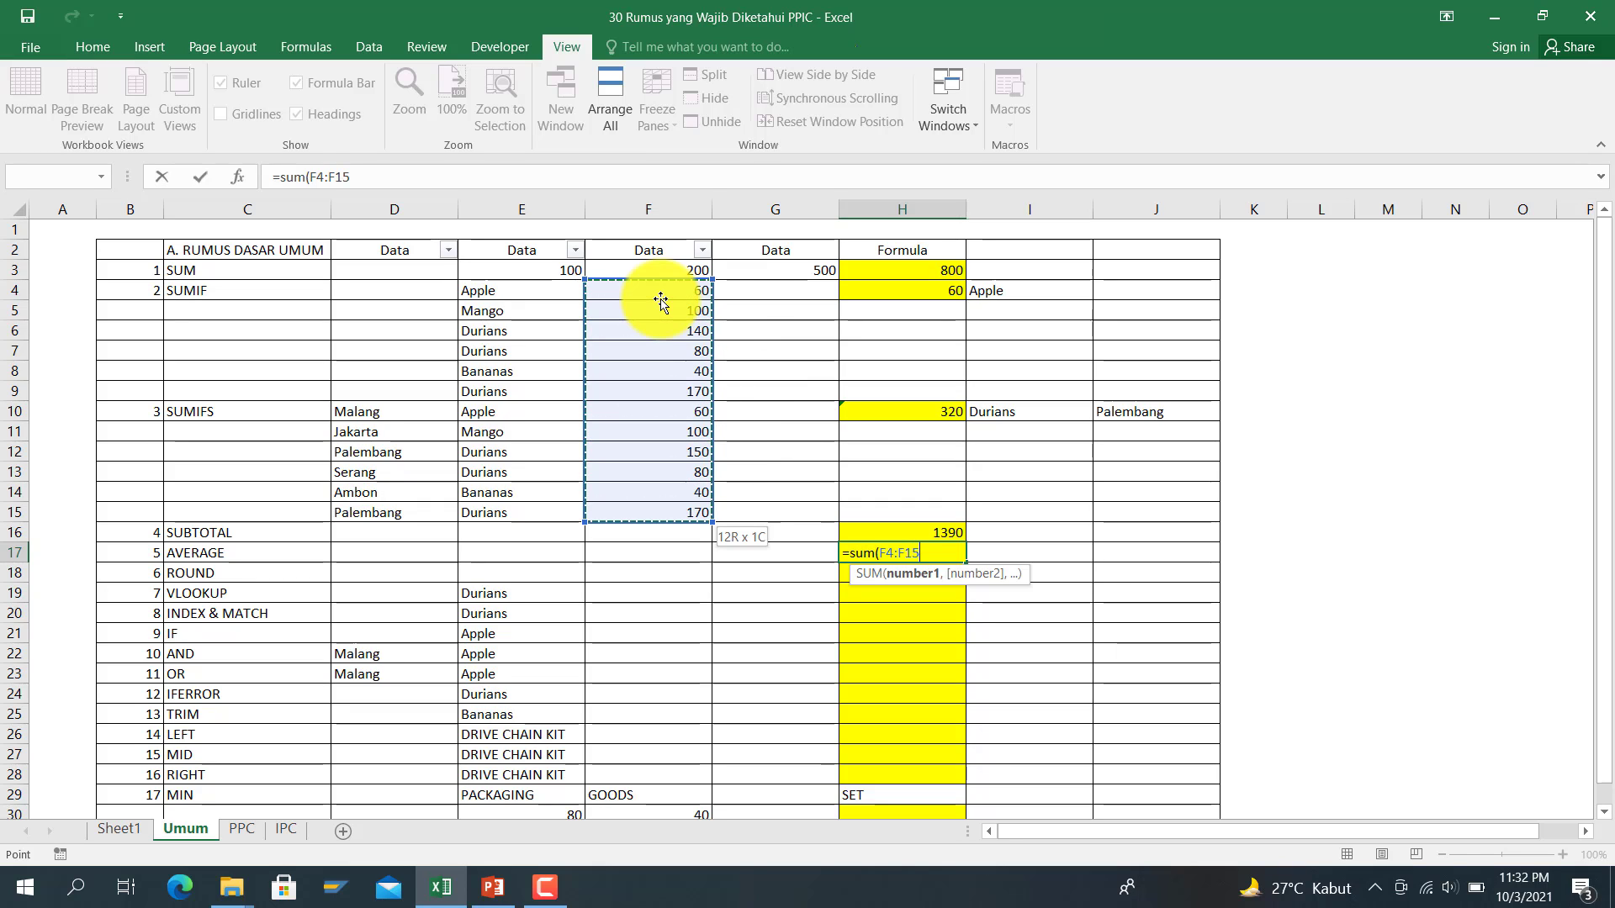
pyautogui.press('Return')
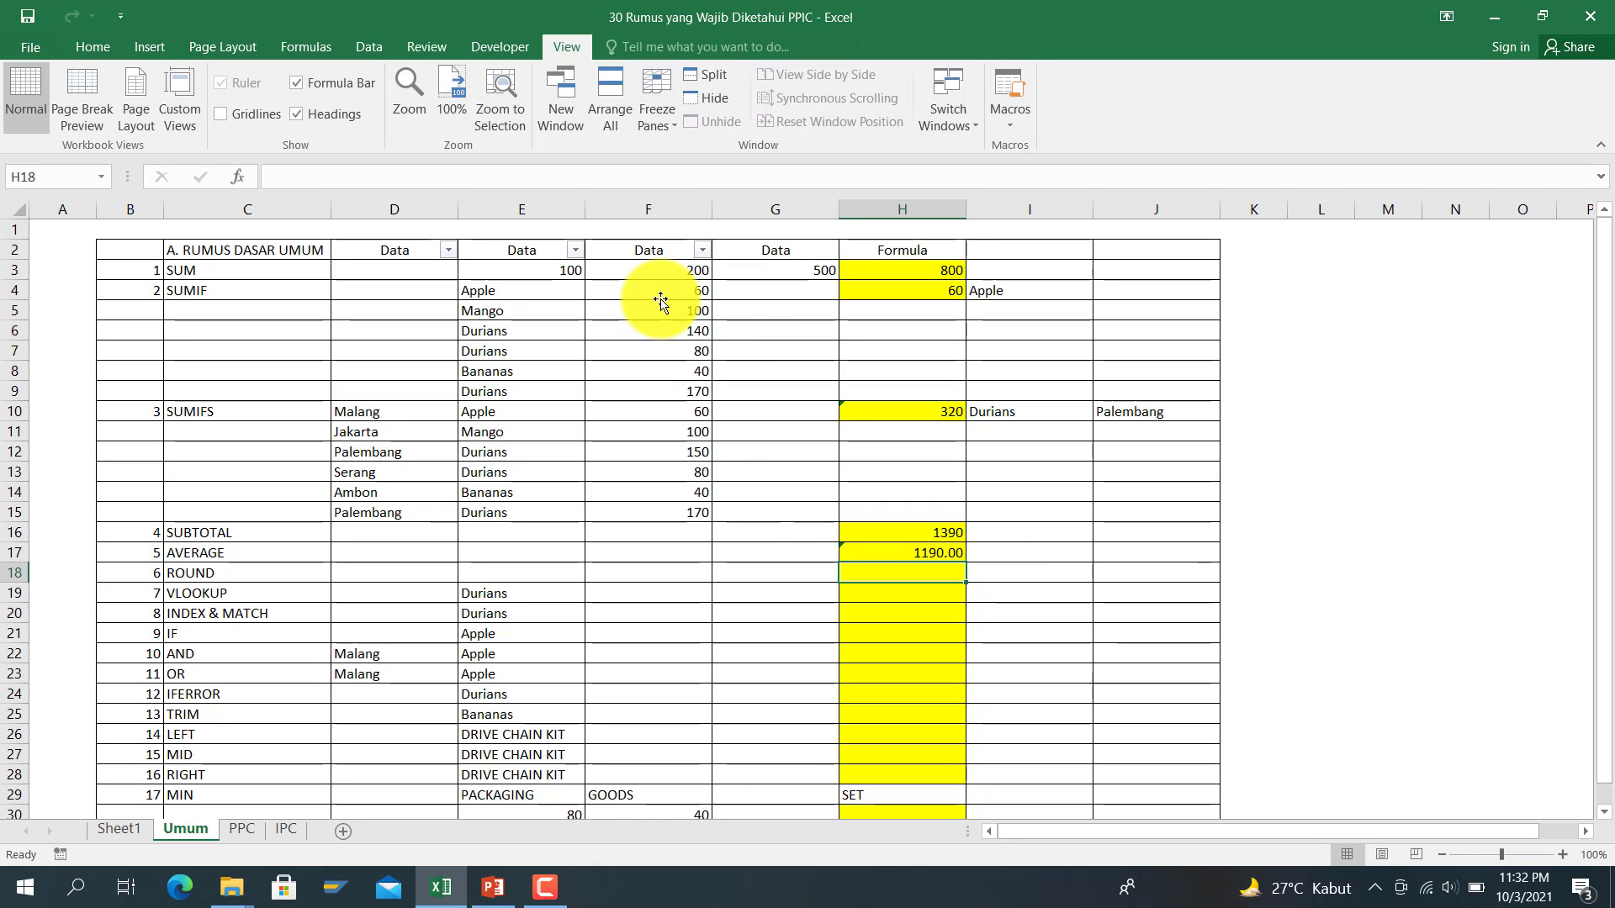
pyautogui.press('Up')
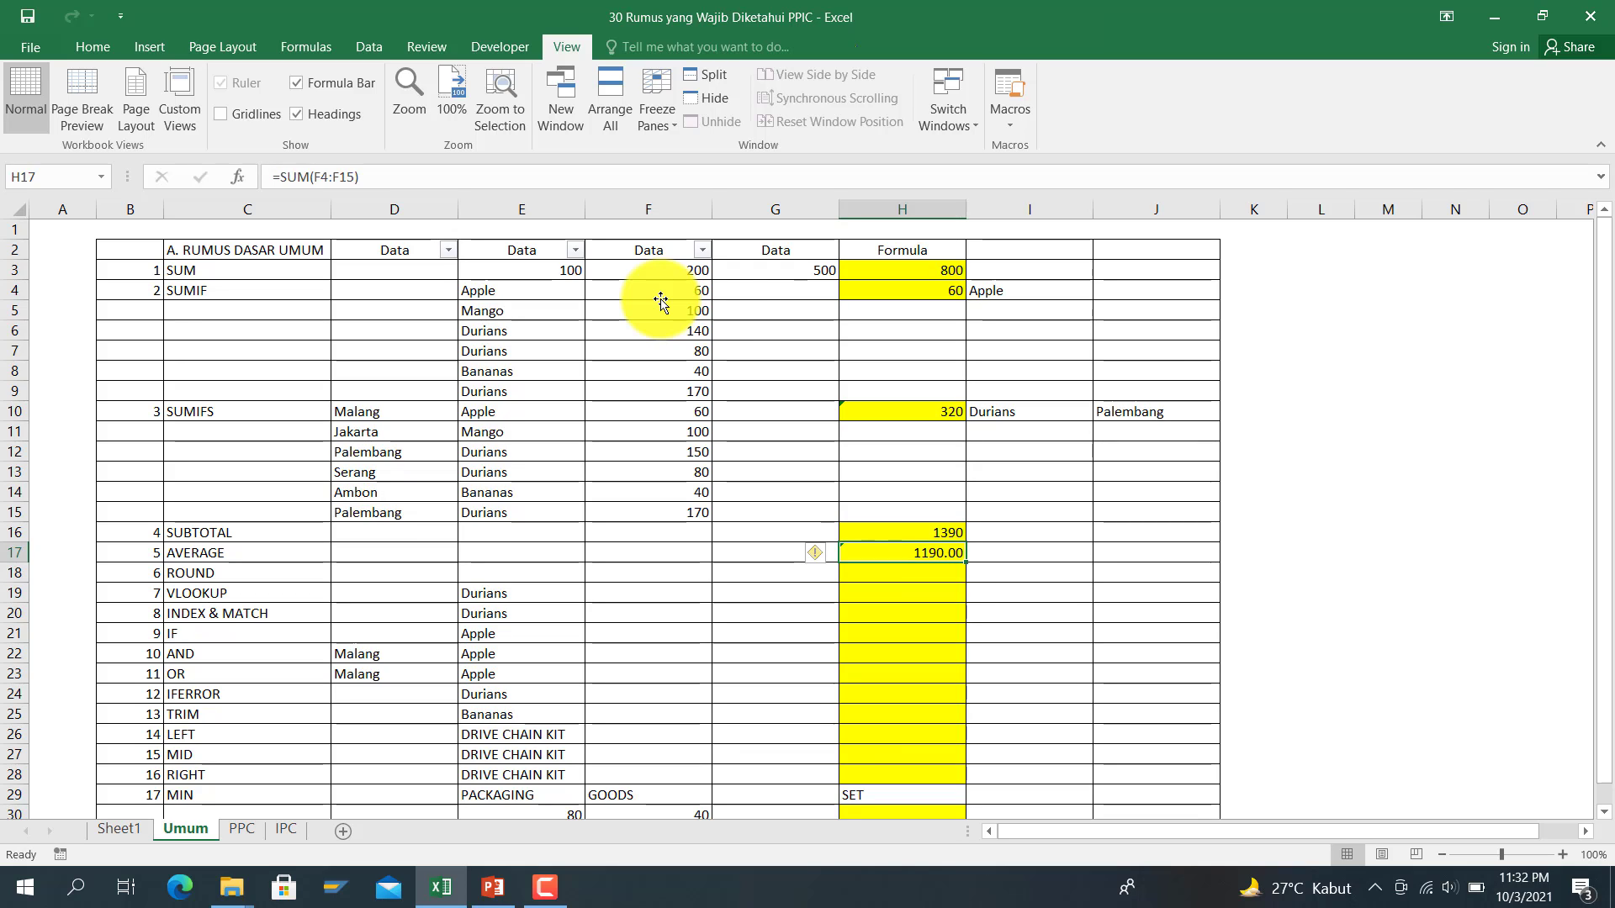
# Step: Change F11 to 140, F12 to 155 and F5 to 83
pyautogui.click(660, 431)
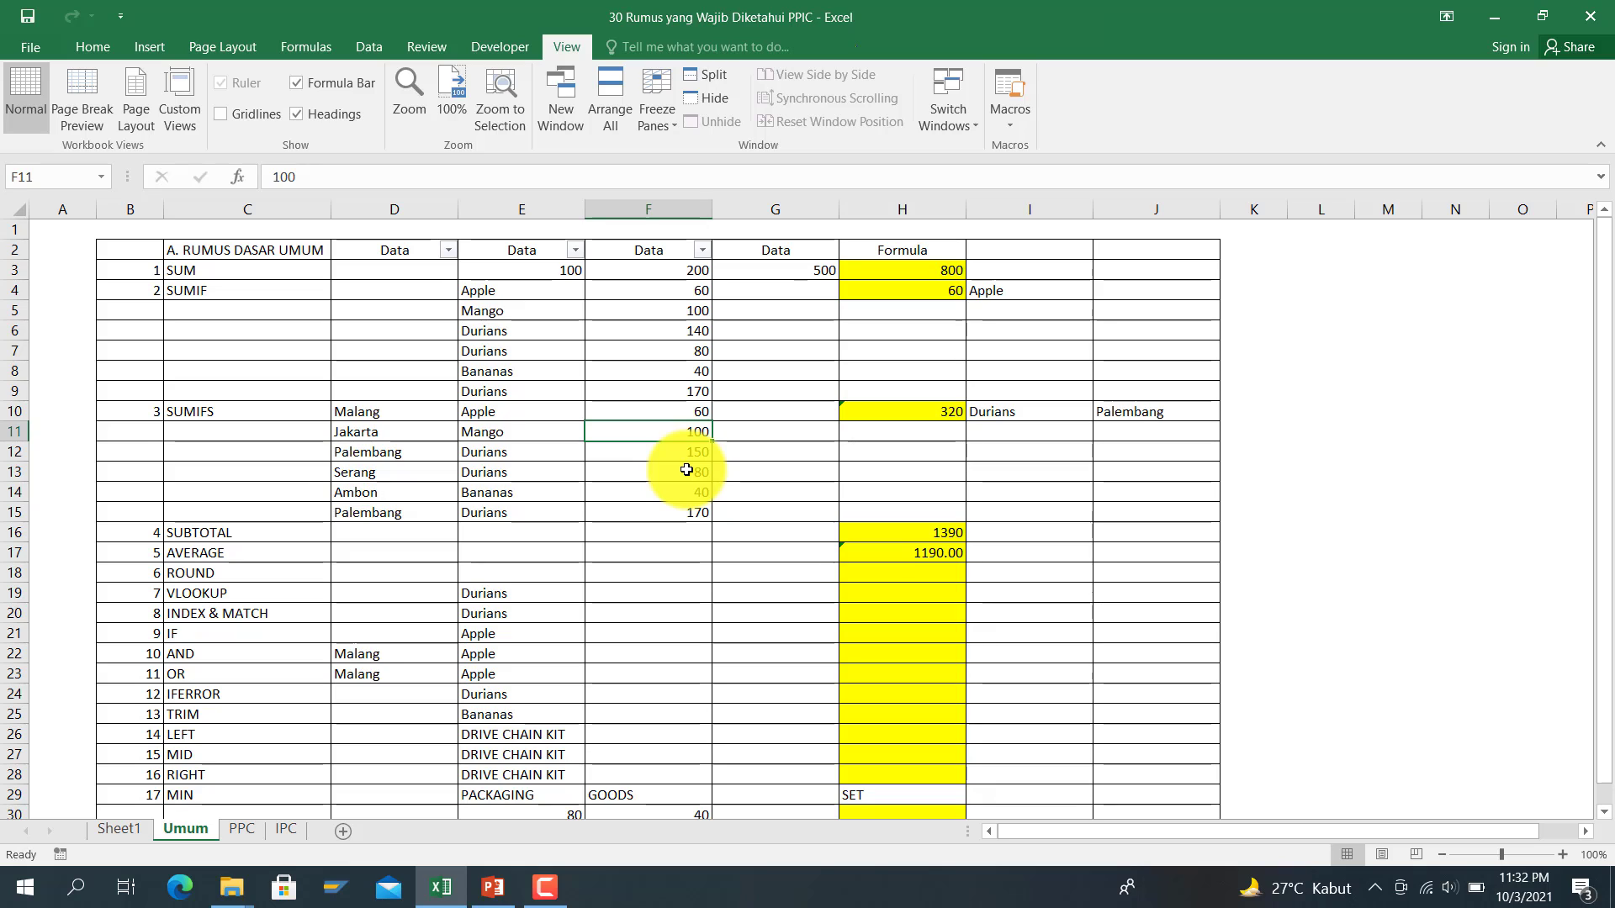
pyautogui.write('140')
pyautogui.press('Return')
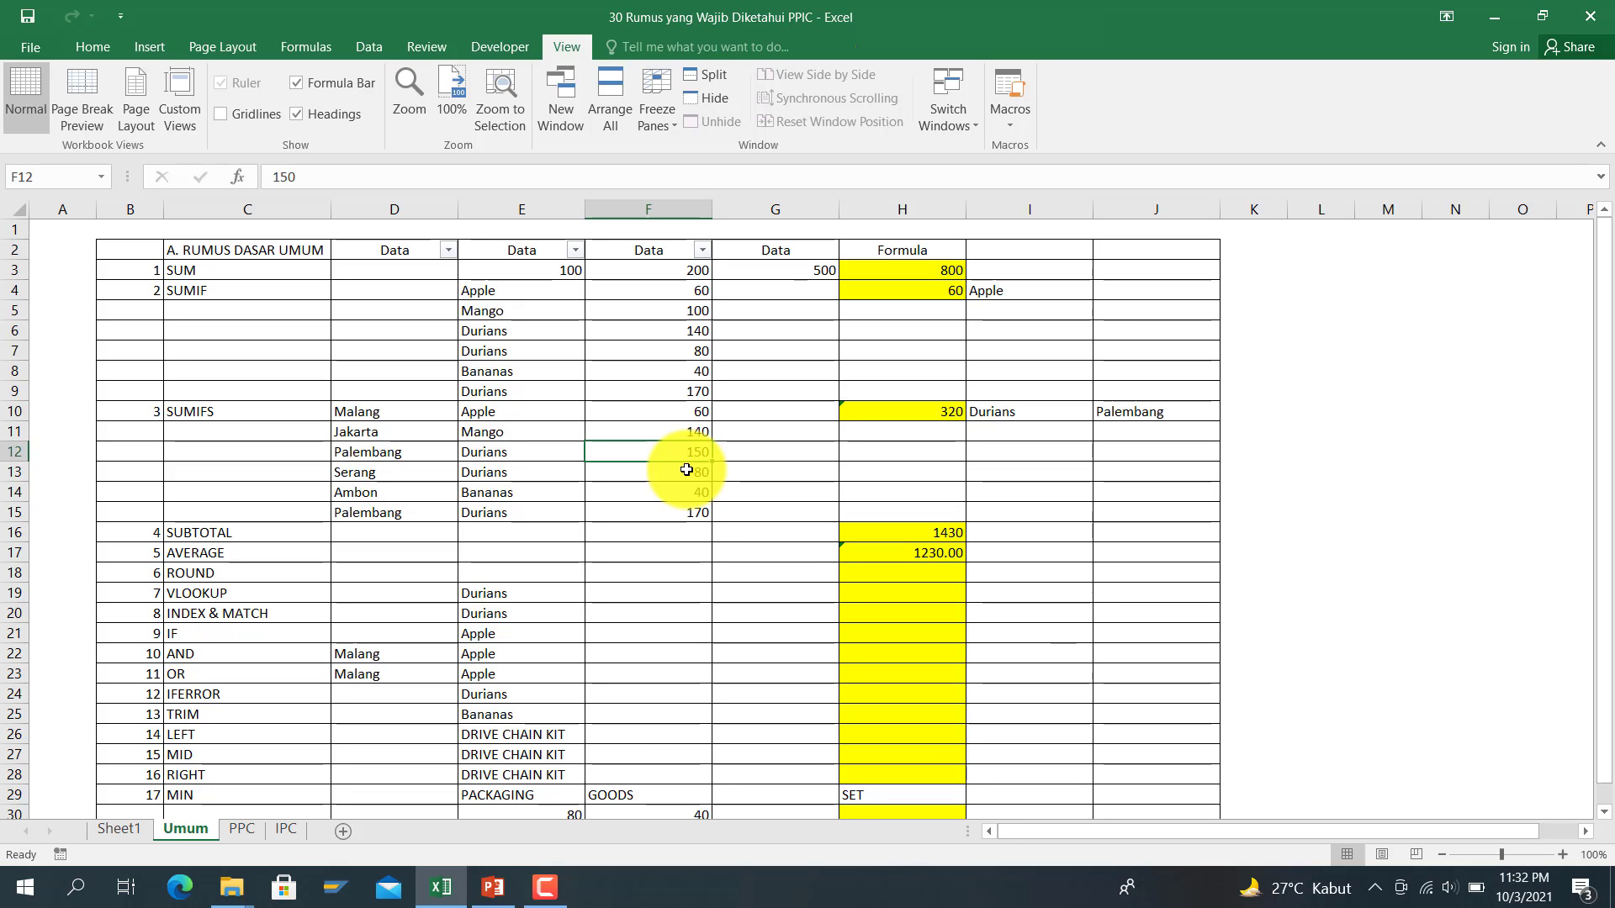
pyautogui.write('1')
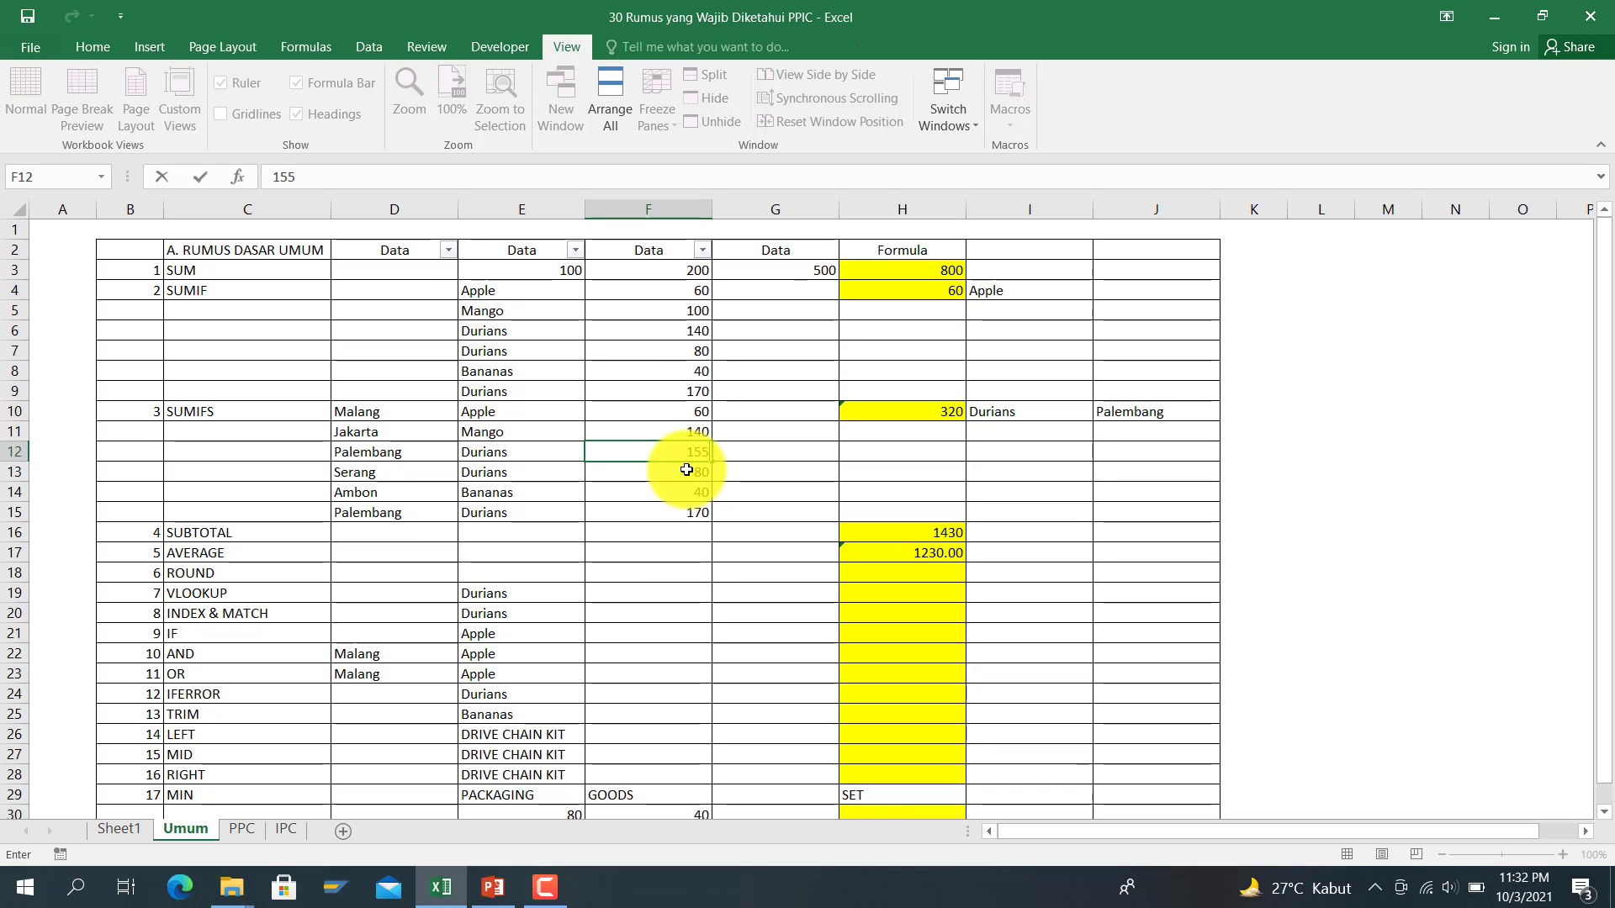
pyautogui.press('Return')
pyautogui.press('Up')
pyautogui.press('Up')
pyautogui.press('Up')
pyautogui.press('Up')
pyautogui.press('Up')
pyautogui.press('Up')
pyautogui.press('Up')
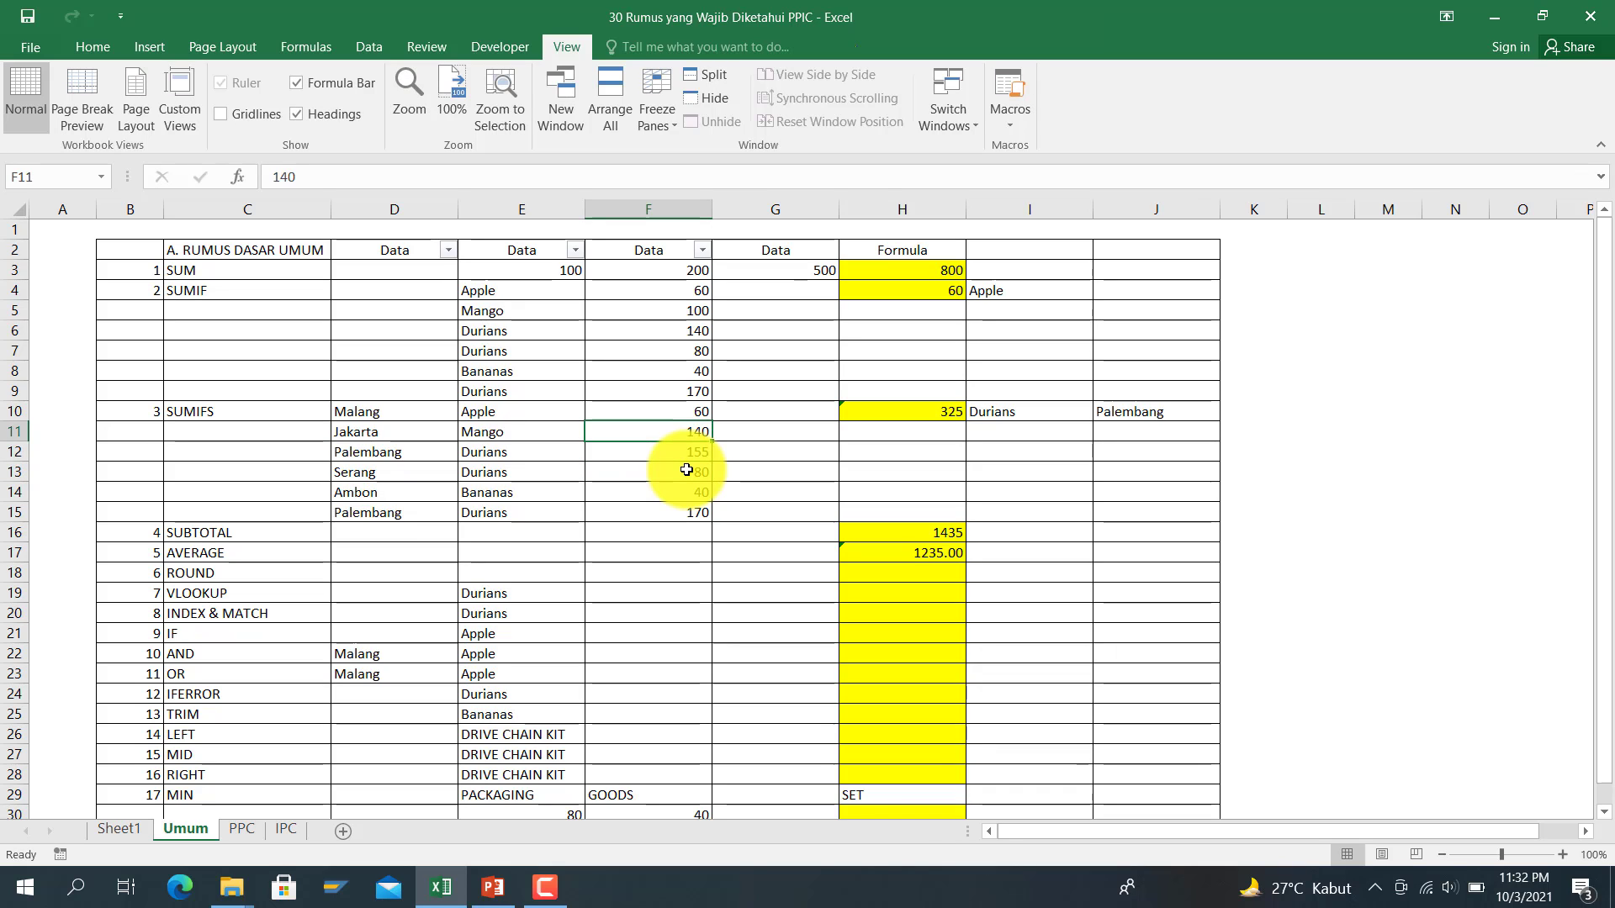
pyautogui.press('Up')
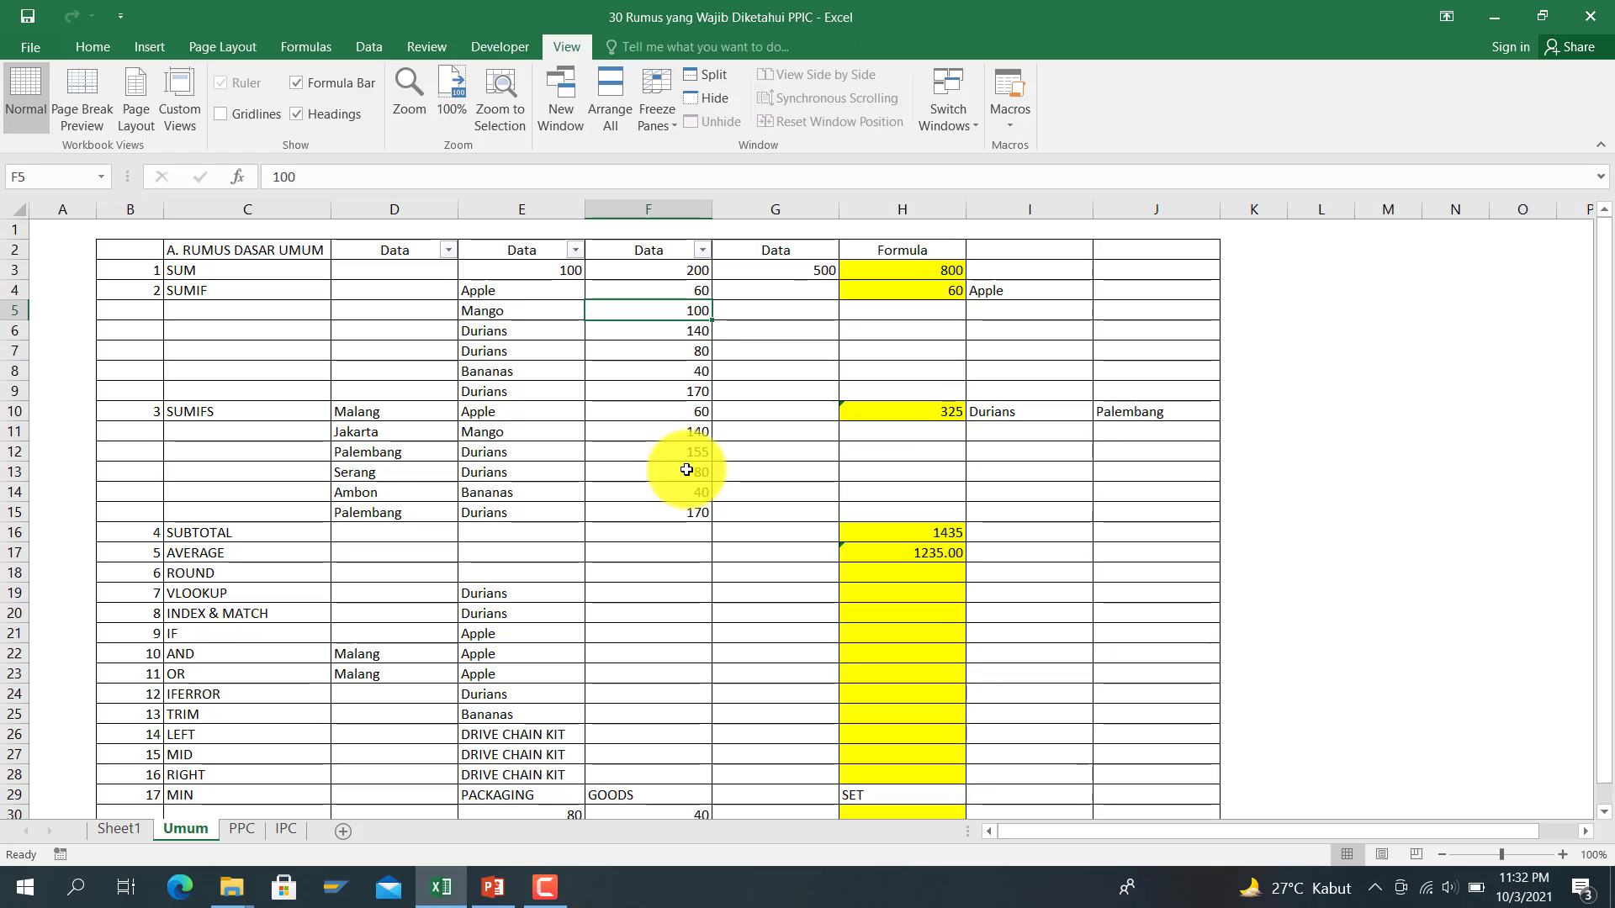
pyautogui.write('83')
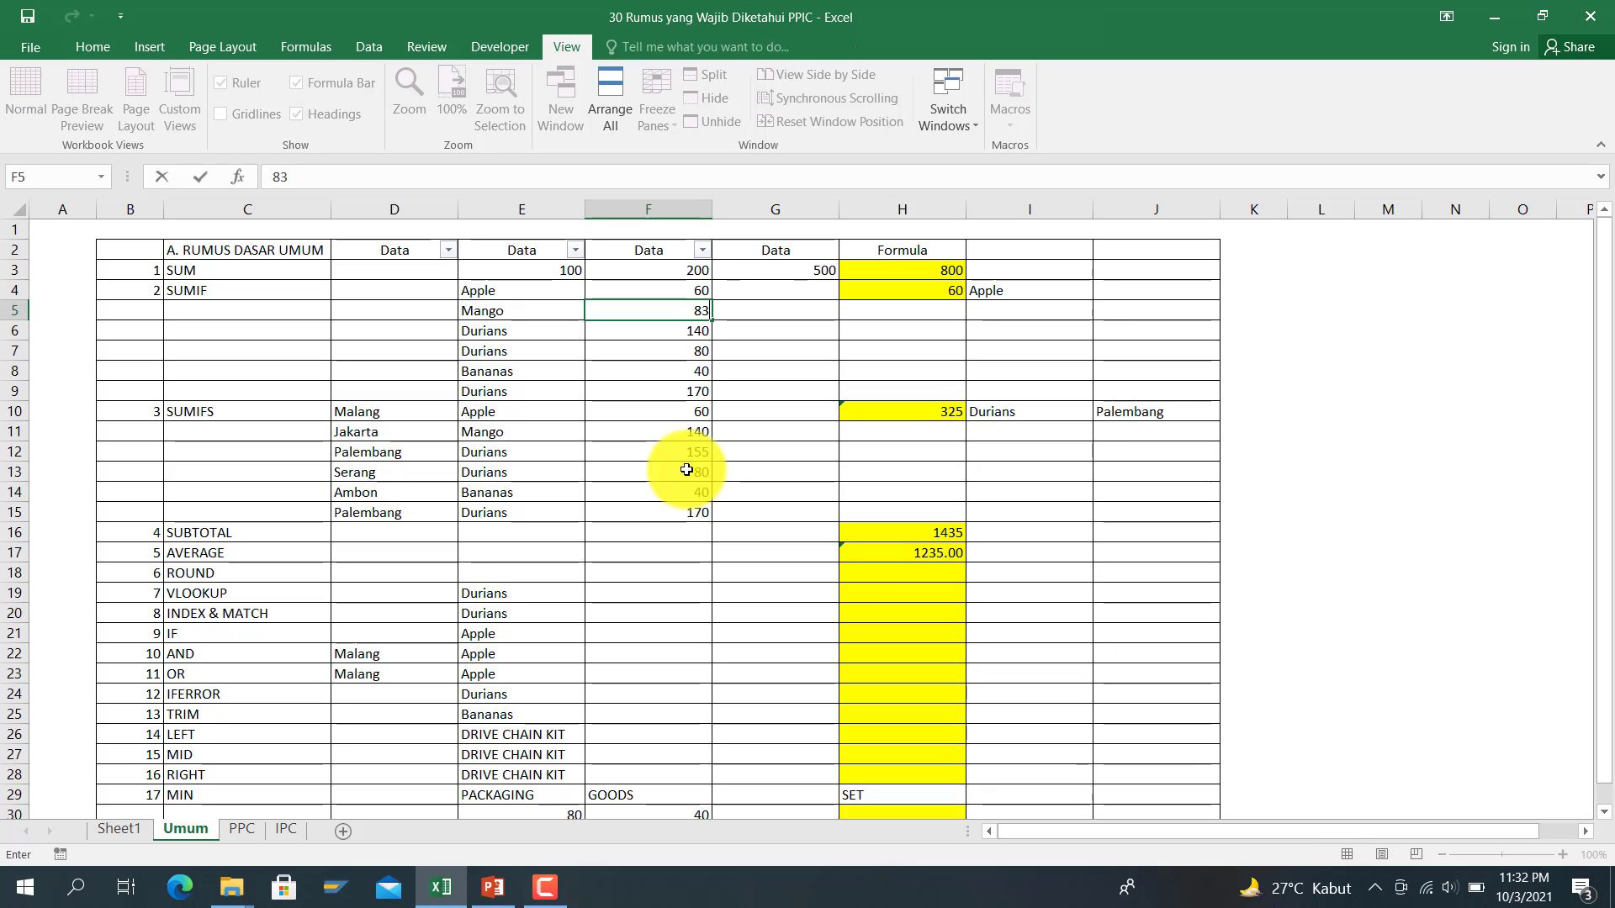
pyautogui.press('Return')
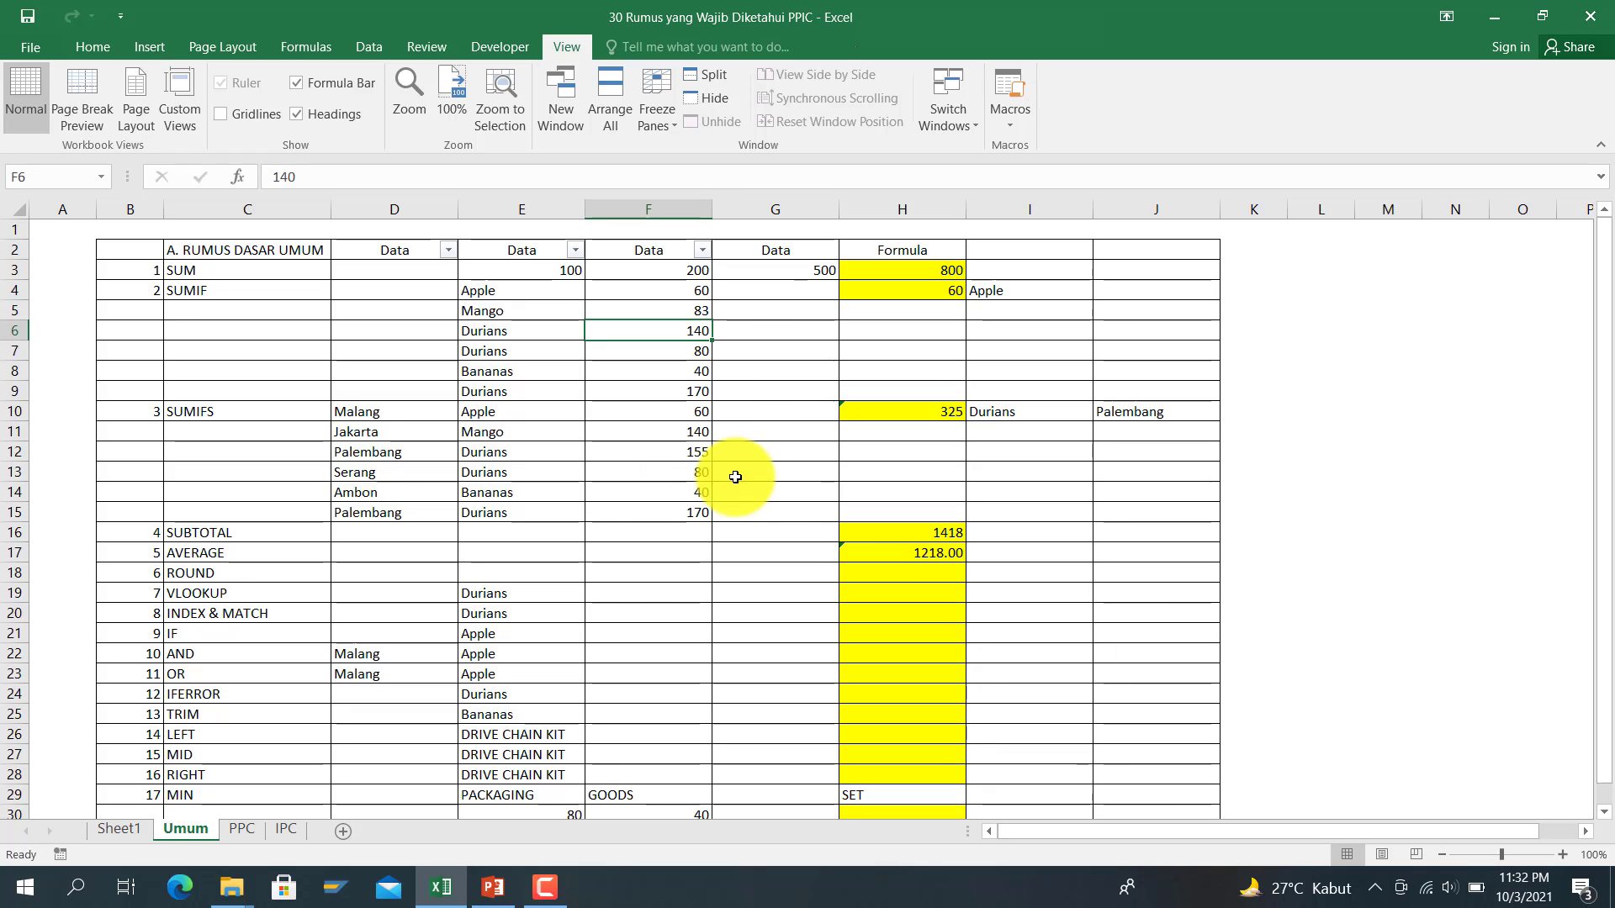
pyautogui.click(894, 555)
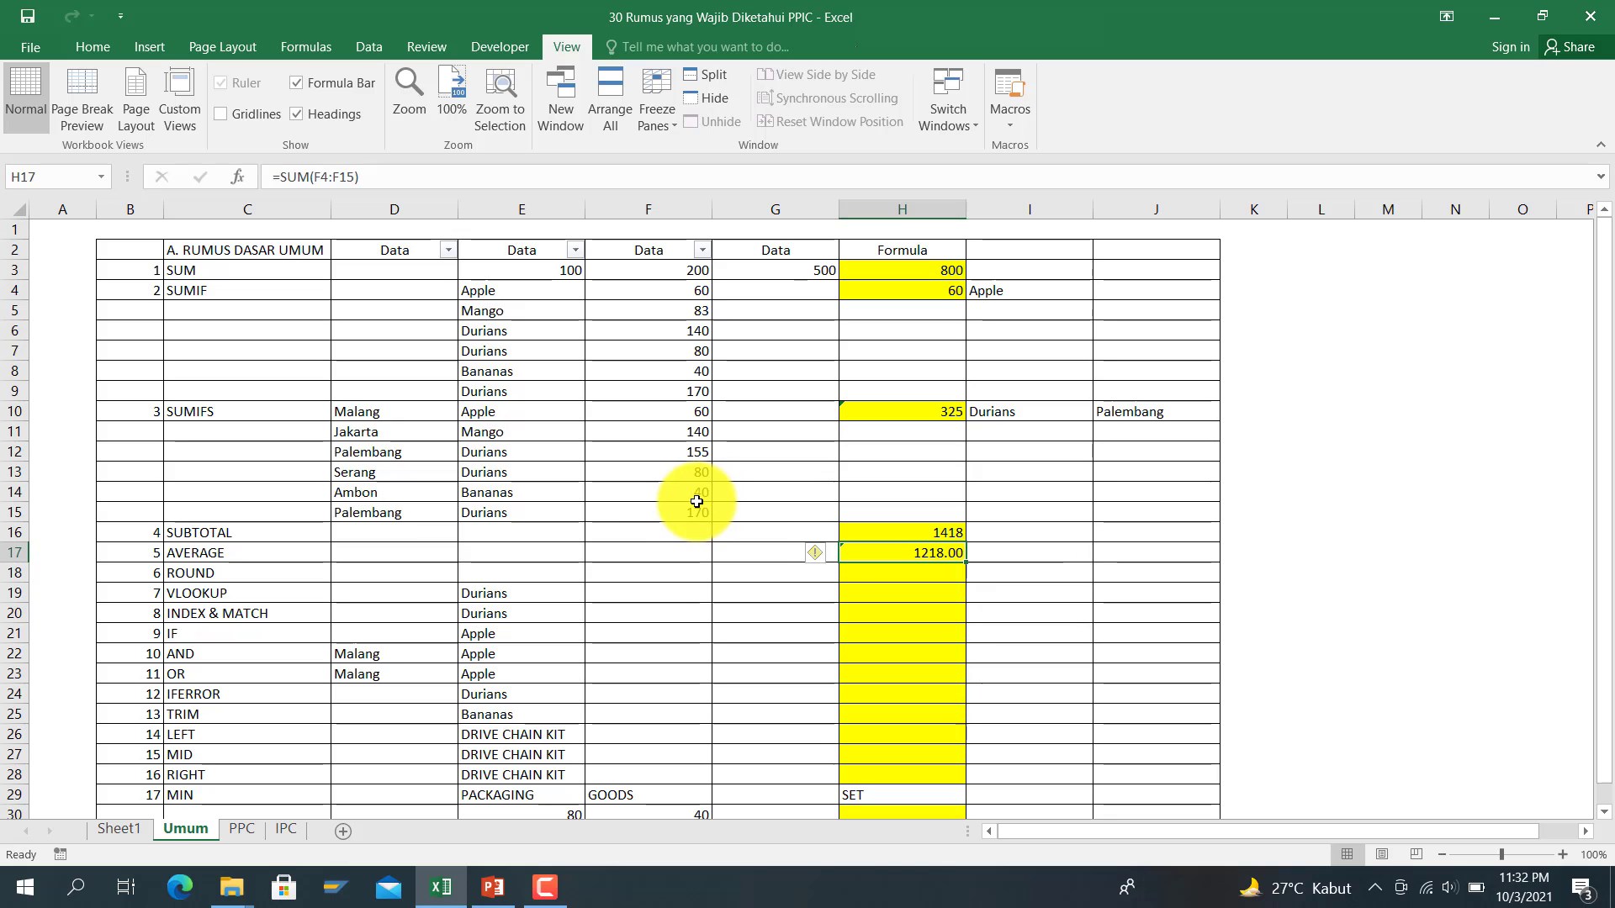
# Step: Set F13 to 97 and review the updated totals in H16 and H17
pyautogui.click(696, 471)
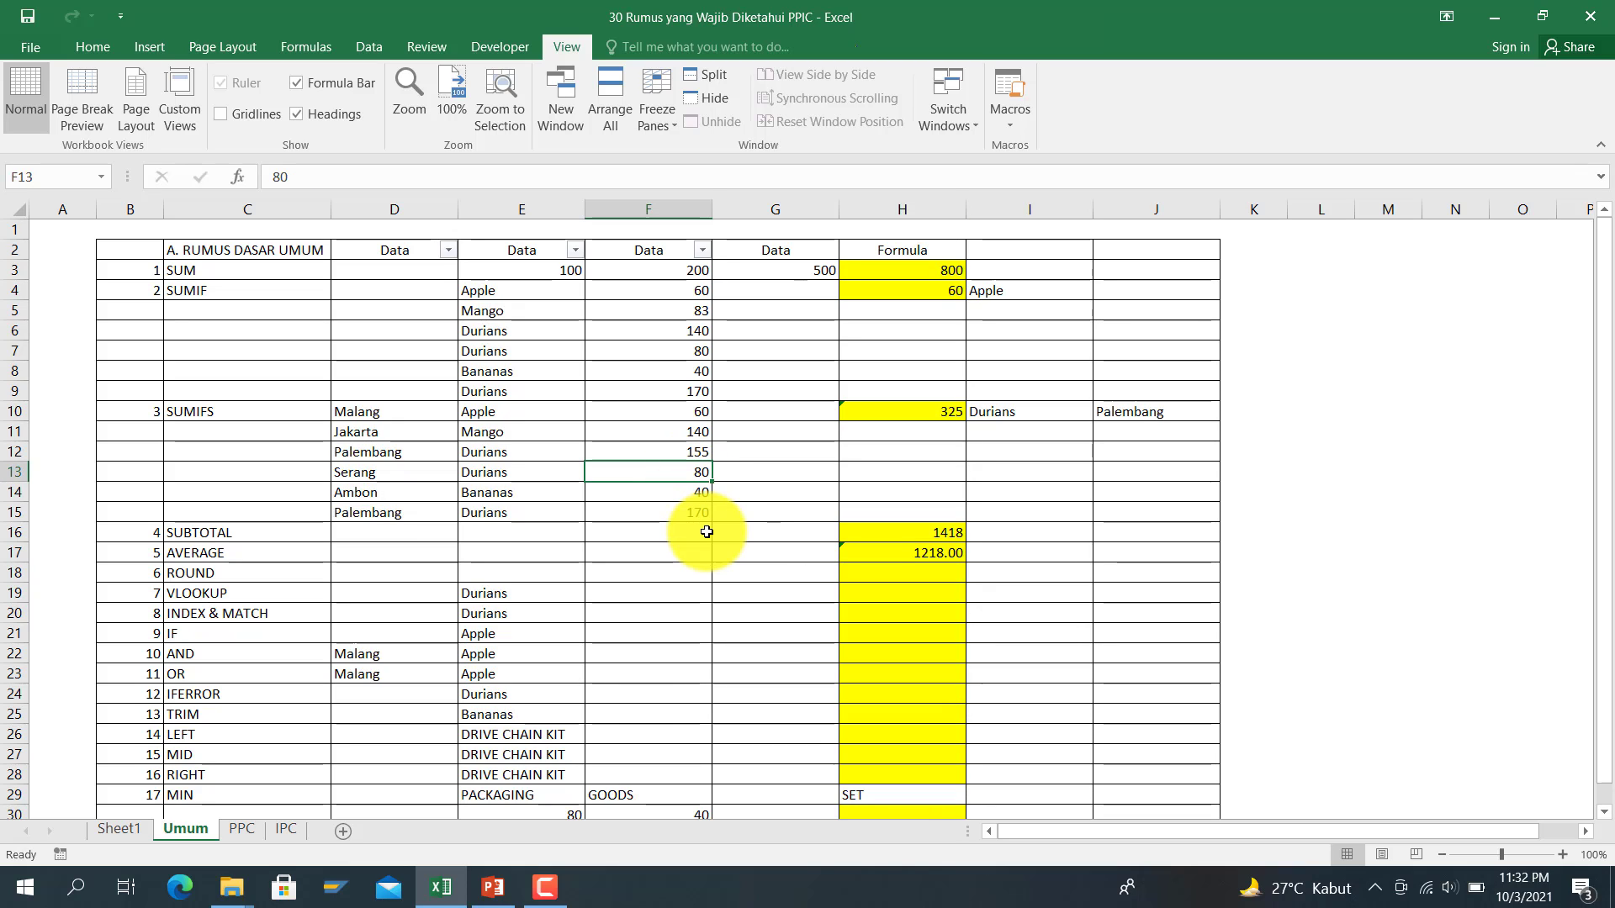
pyautogui.write('97')
pyautogui.press('Return')
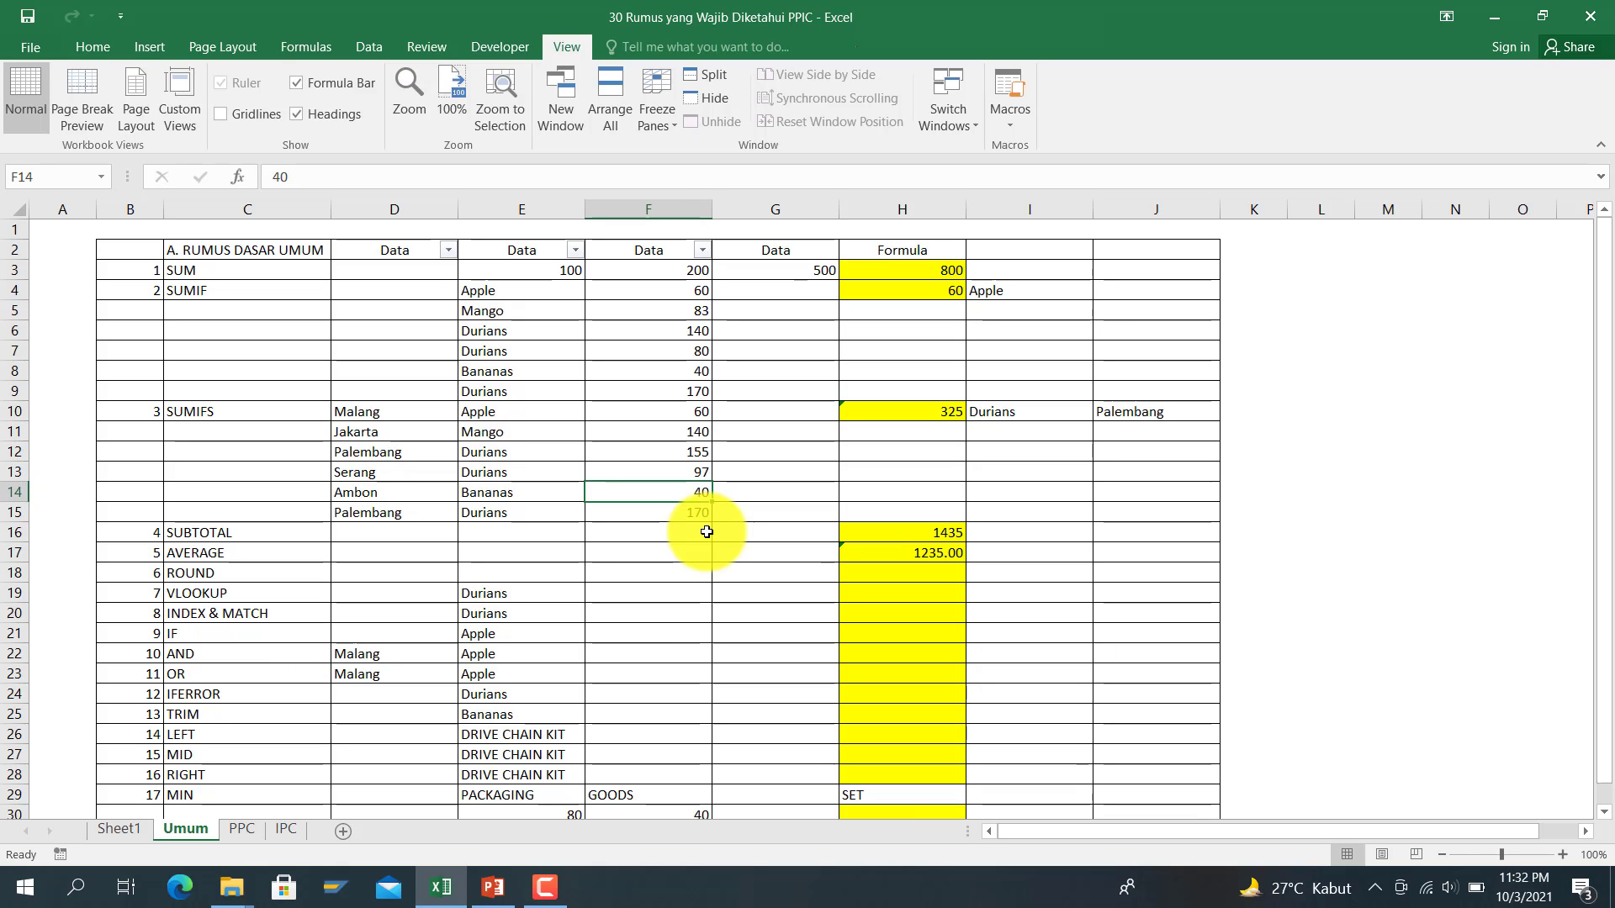
pyautogui.press('Right')
pyautogui.press('Down')
pyautogui.press('Right')
pyautogui.press('Down')
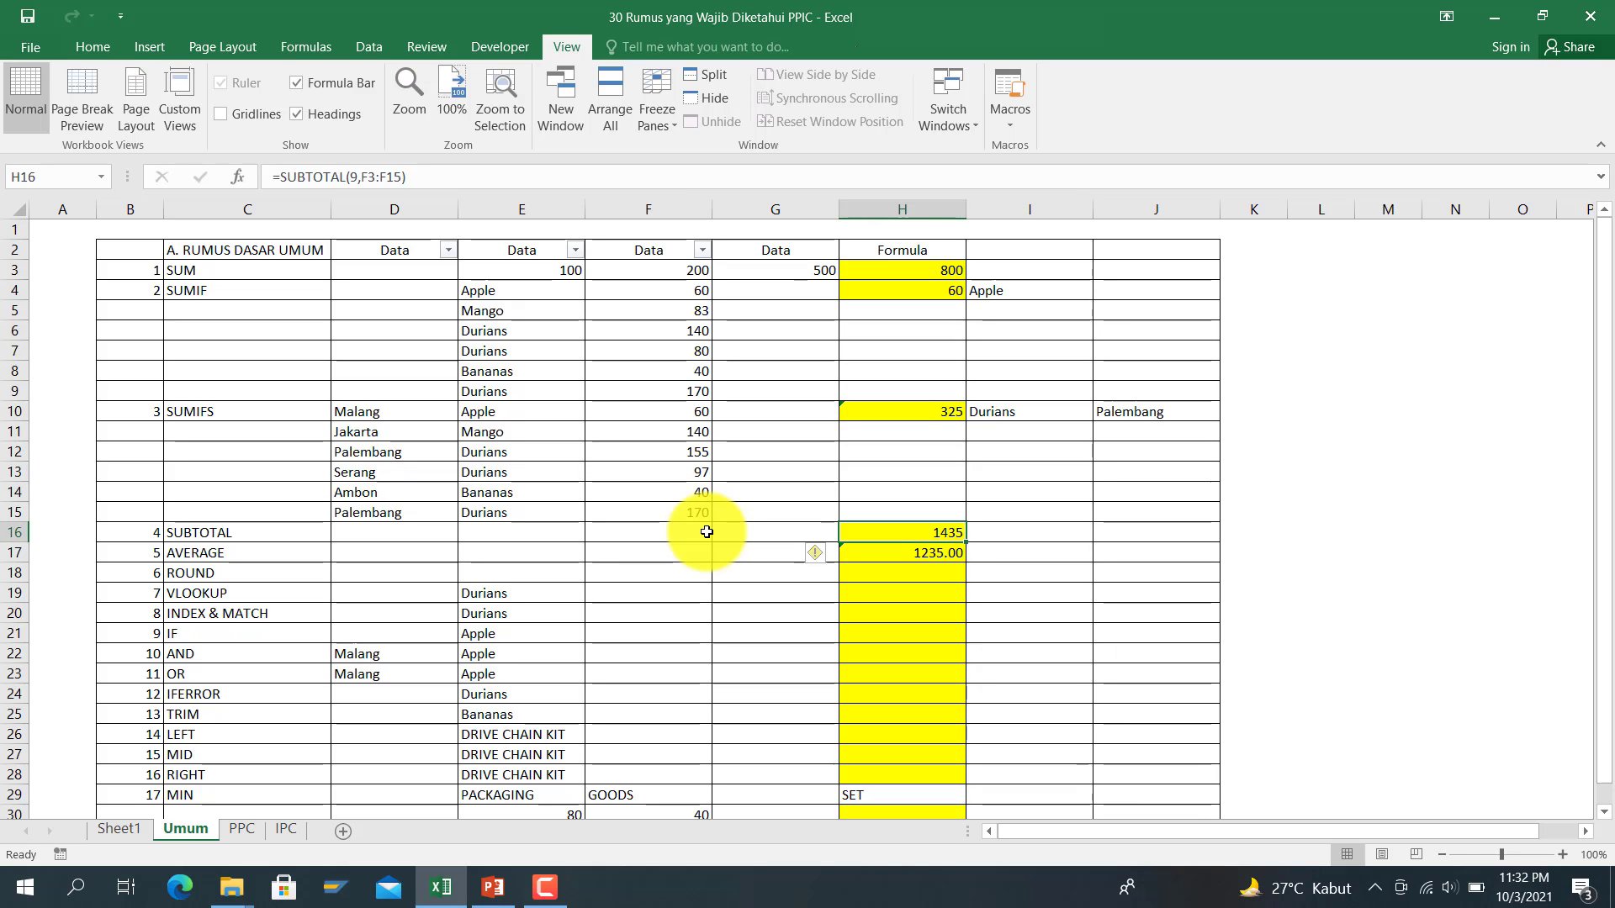
pyautogui.press('Down')
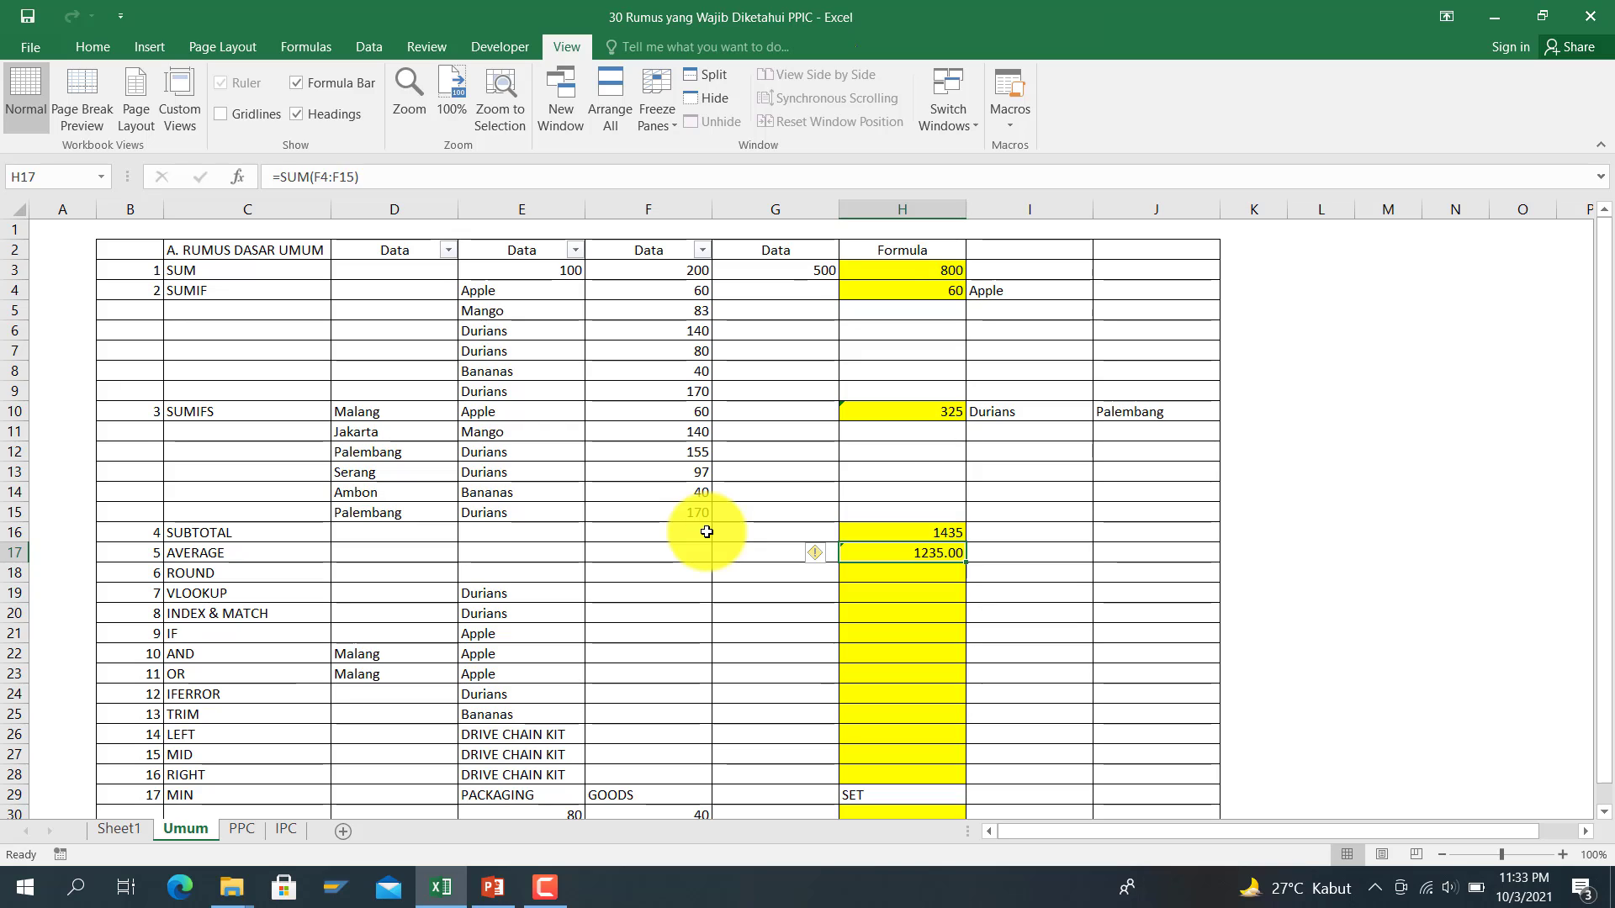
pyautogui.press('Down')
pyautogui.press('Up')
# Step: Enter =AVERAGE(F4:F15) in H17, giving 102.92
pyautogui.write('=averag')
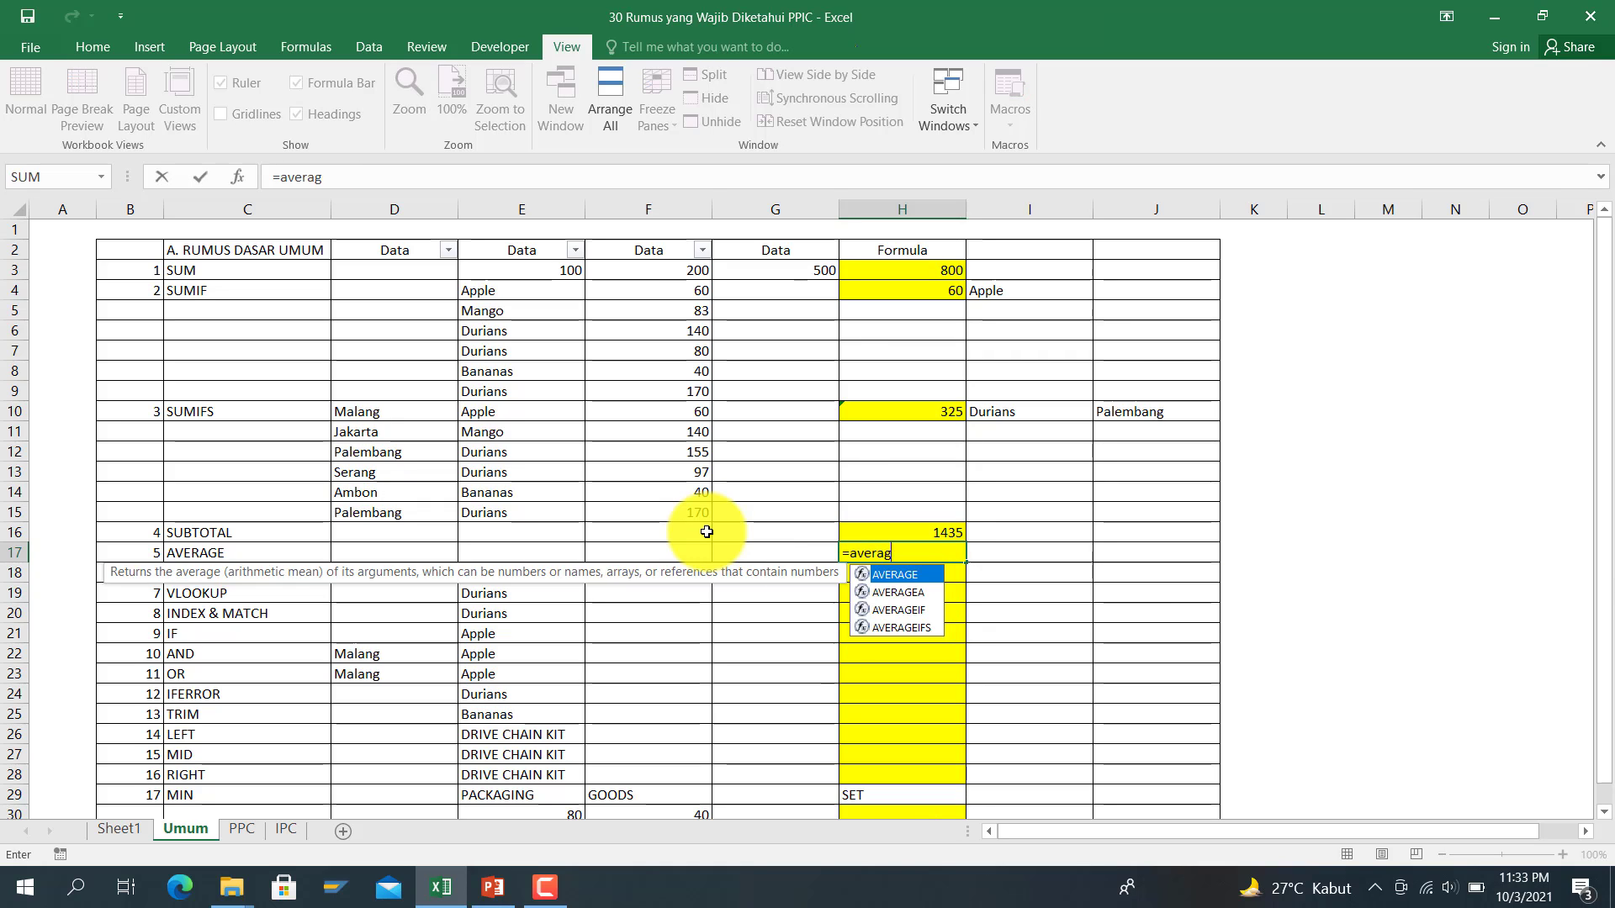
pyautogui.write('e(')
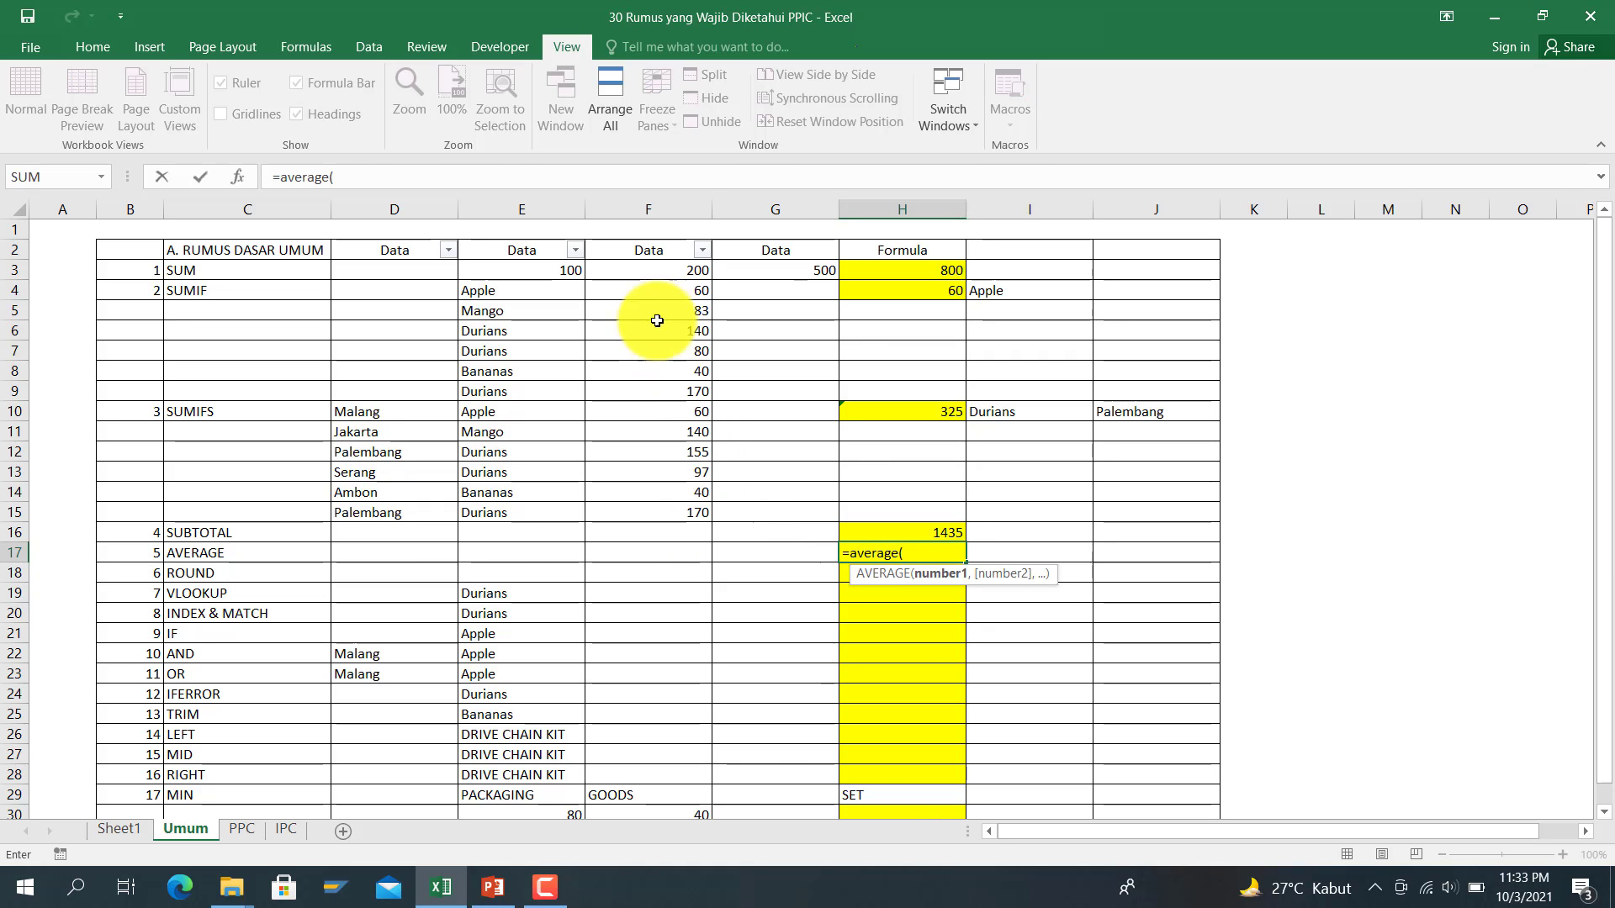
pyautogui.moveTo(656, 287); pyautogui.dragTo(676, 509)
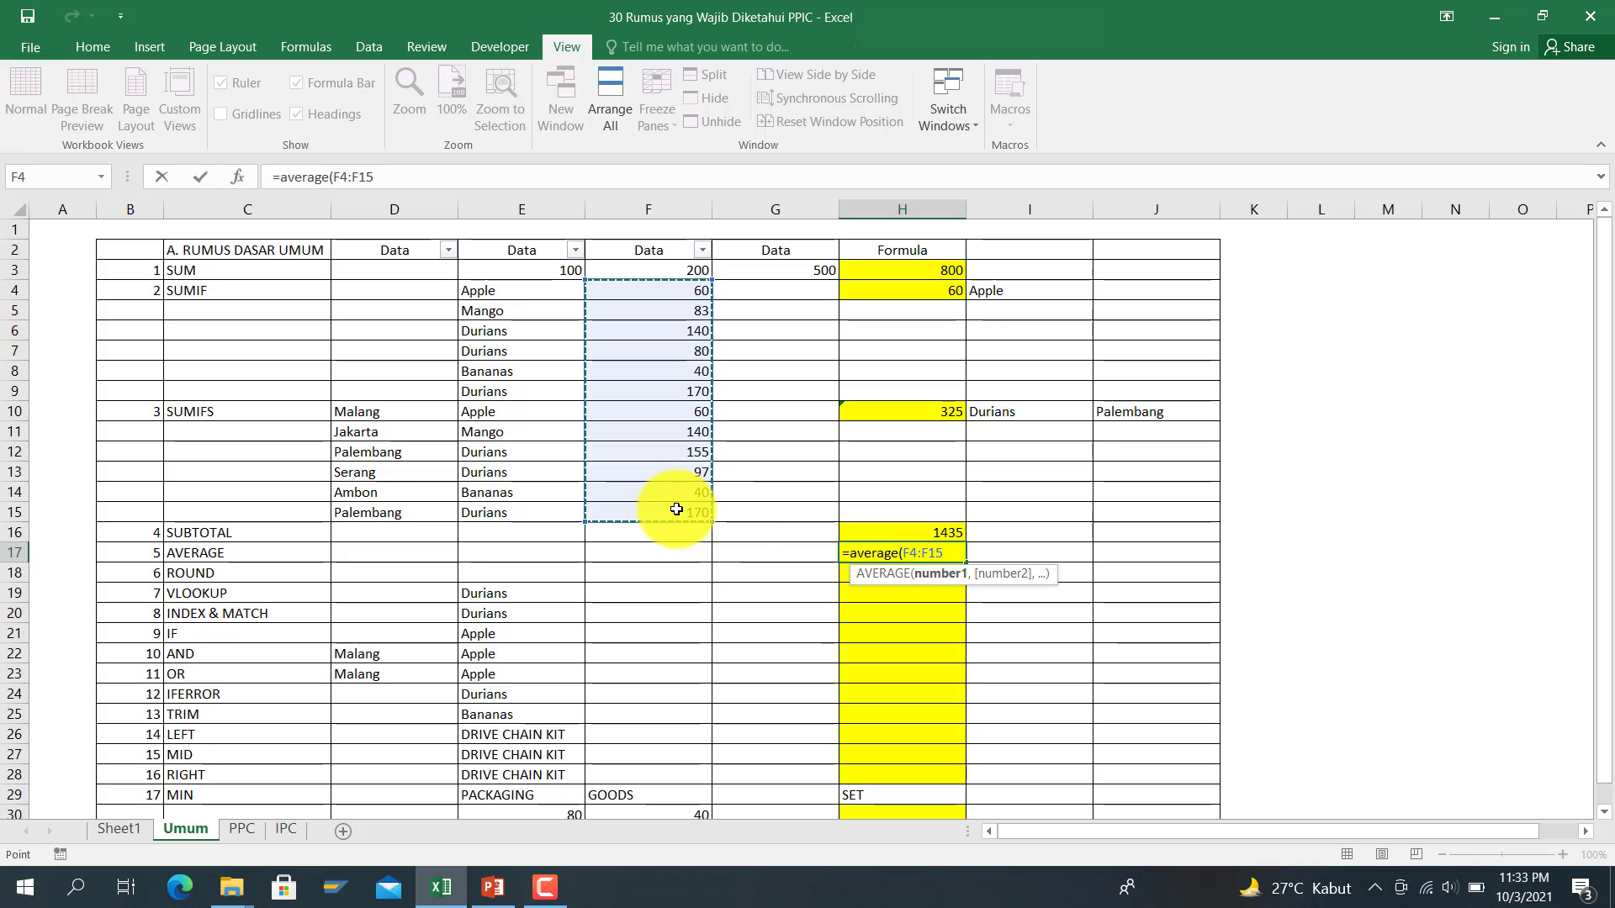
pyautogui.press('Return')
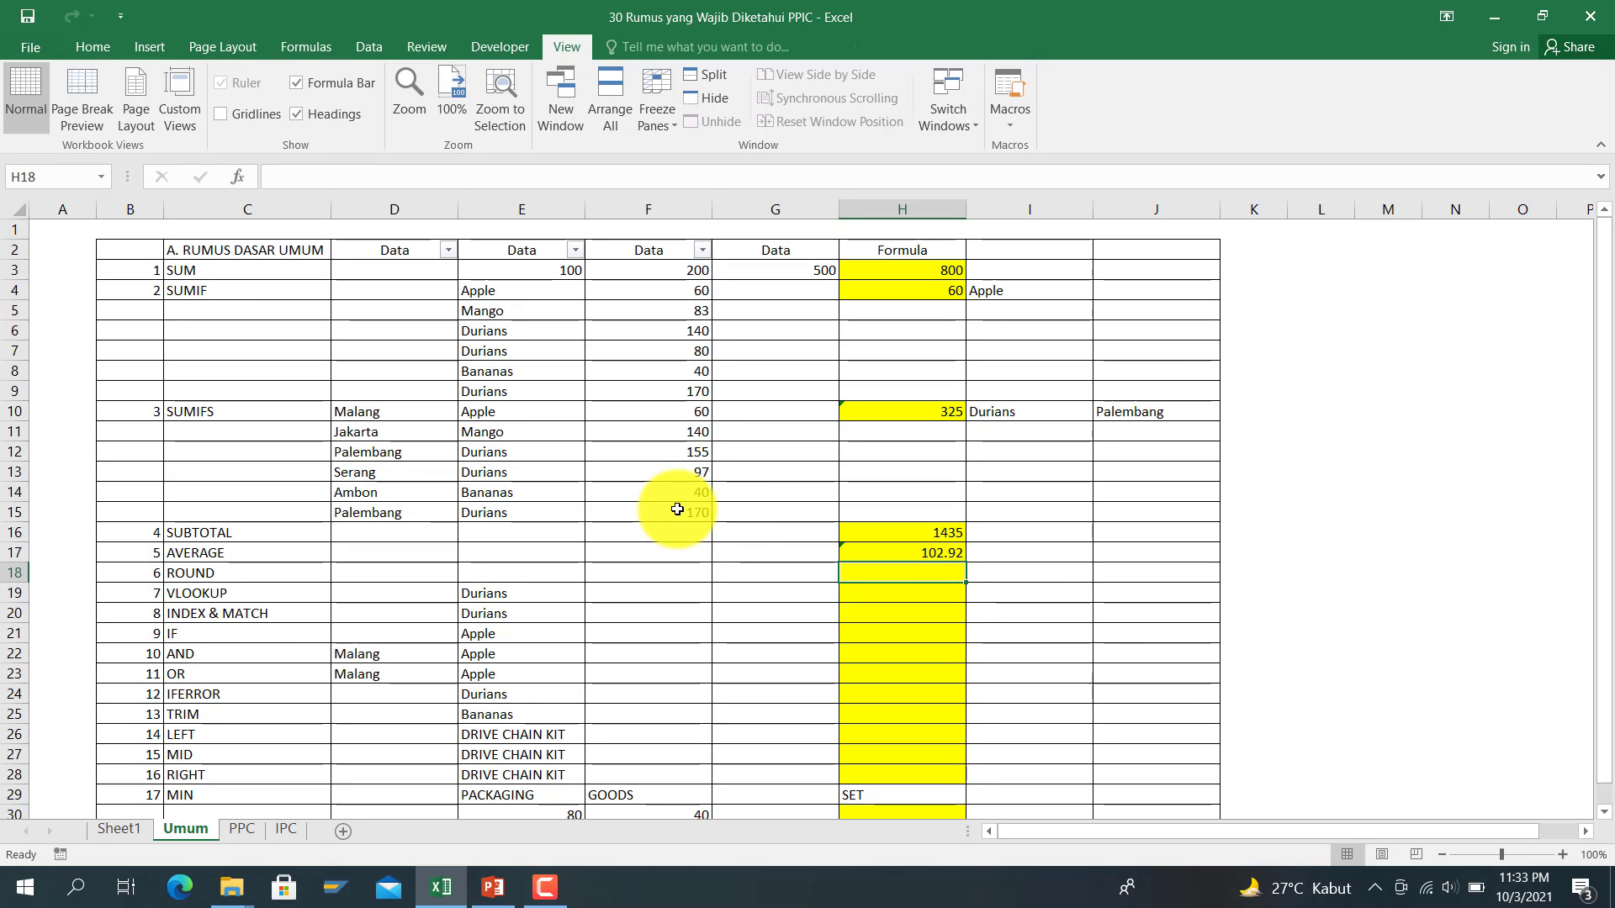
pyautogui.press('Up')
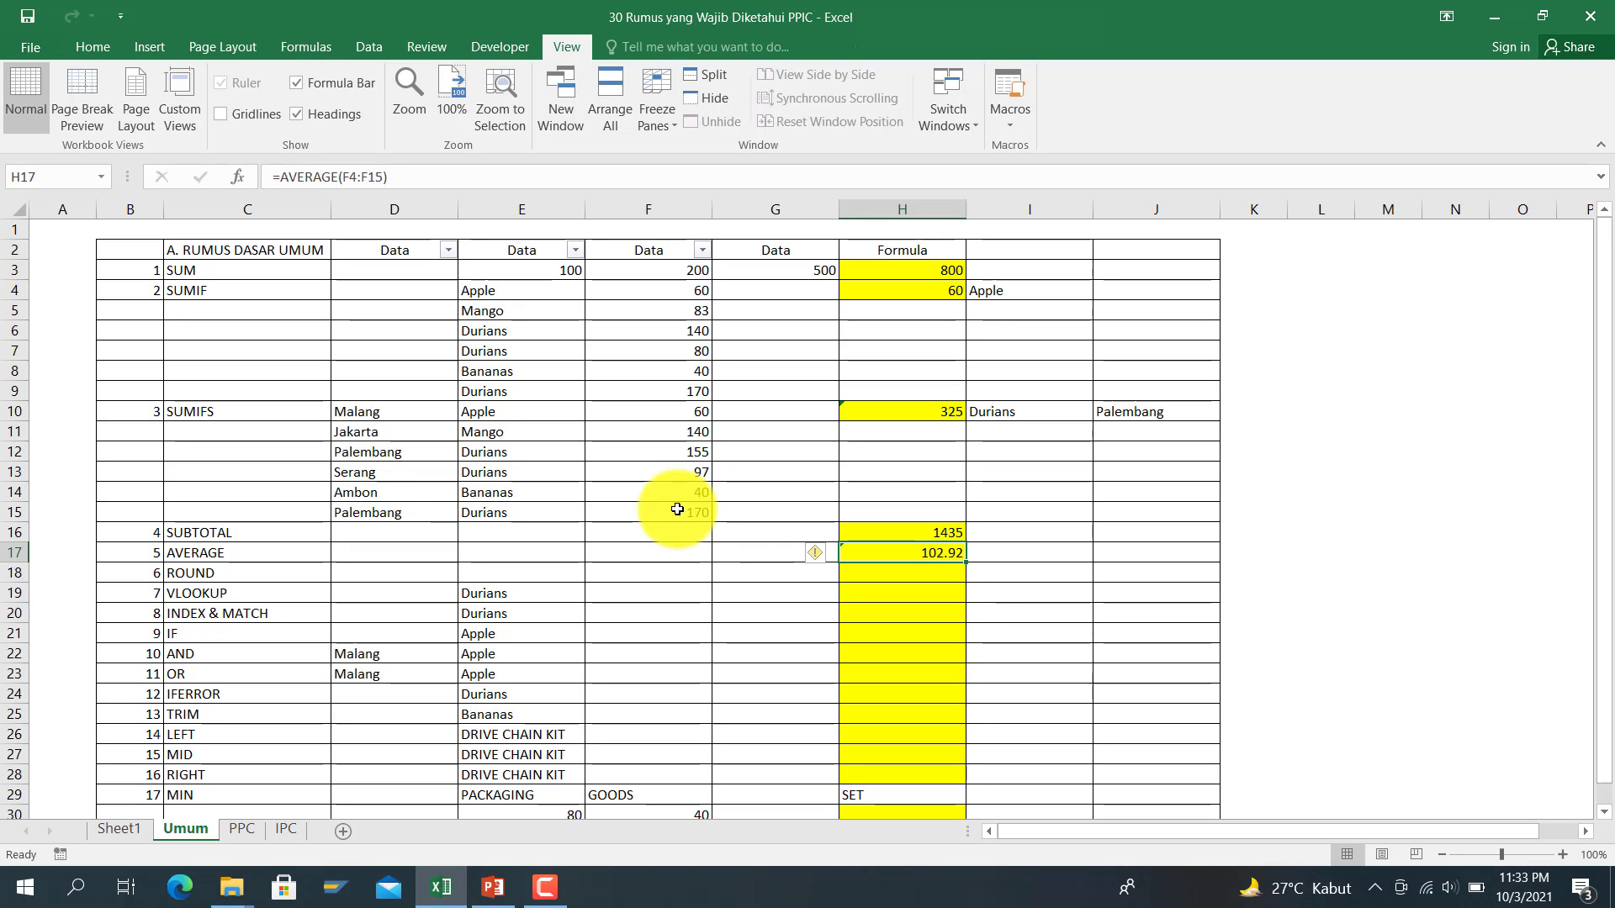
pyautogui.press('Down')
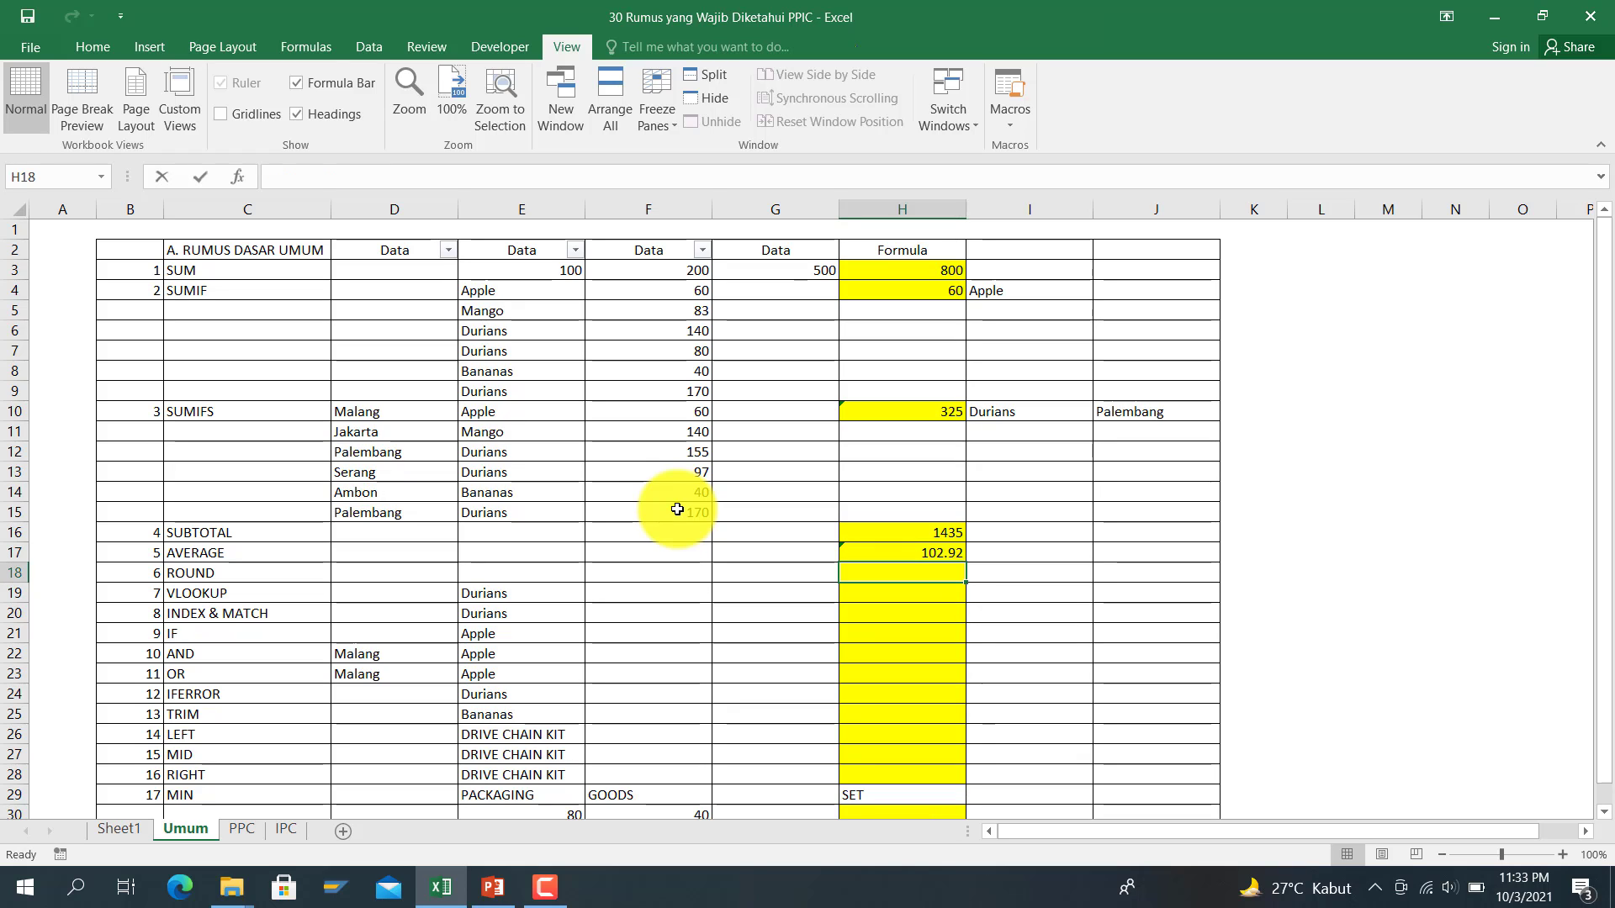
# Step: Enter =ROUND(H17,0) in H18 on the ROUND row
pyautogui.write('=round(')
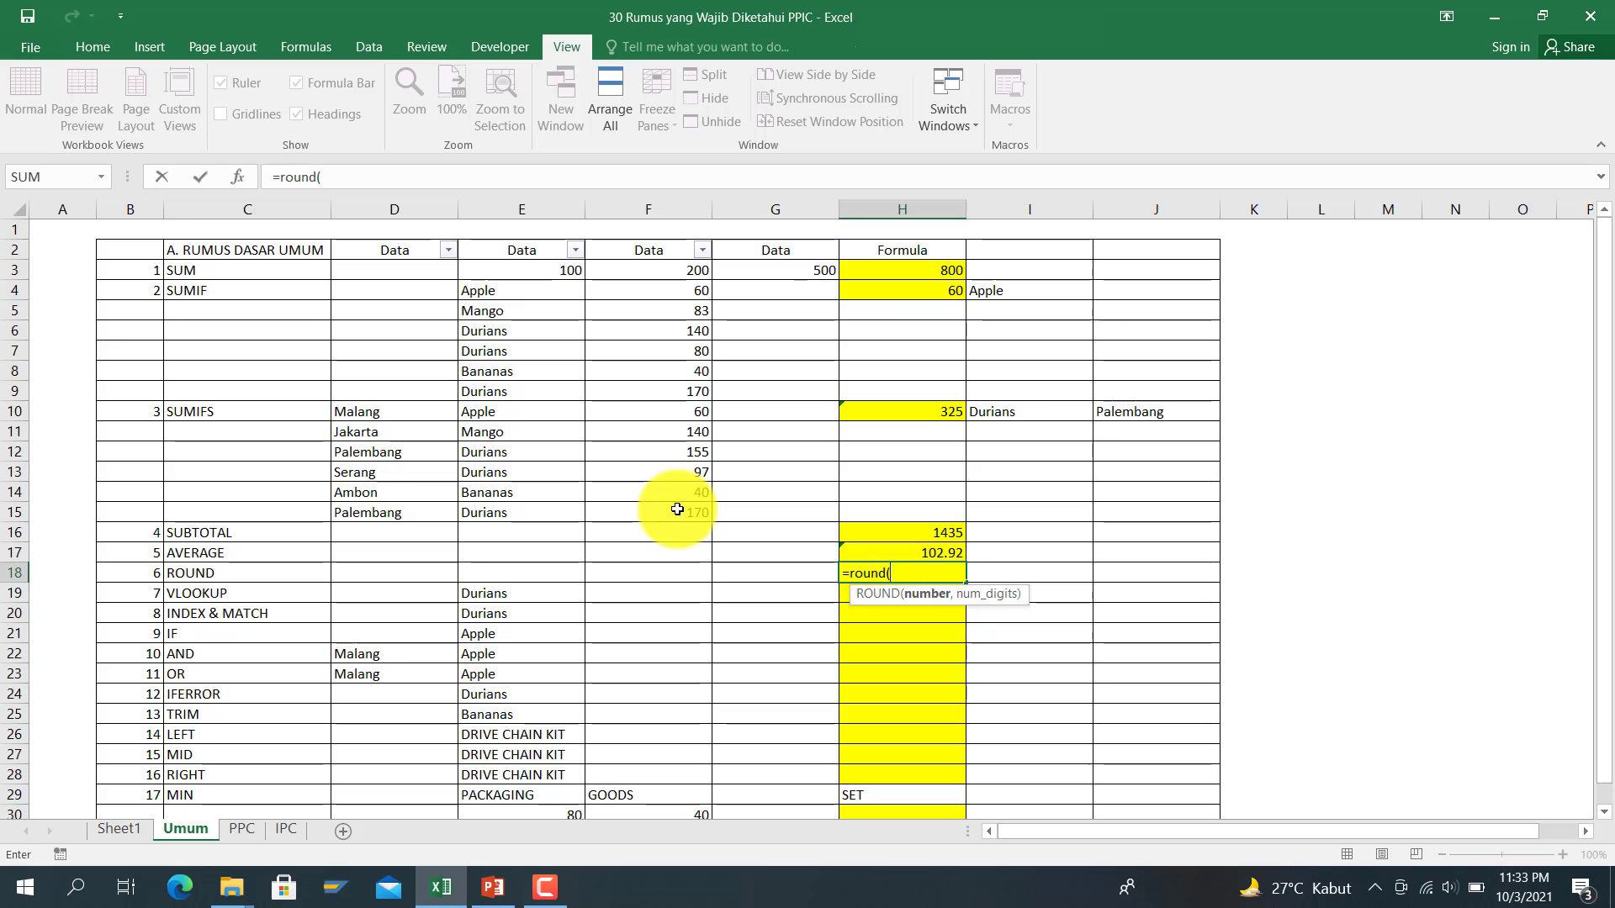
pyautogui.click(939, 549)
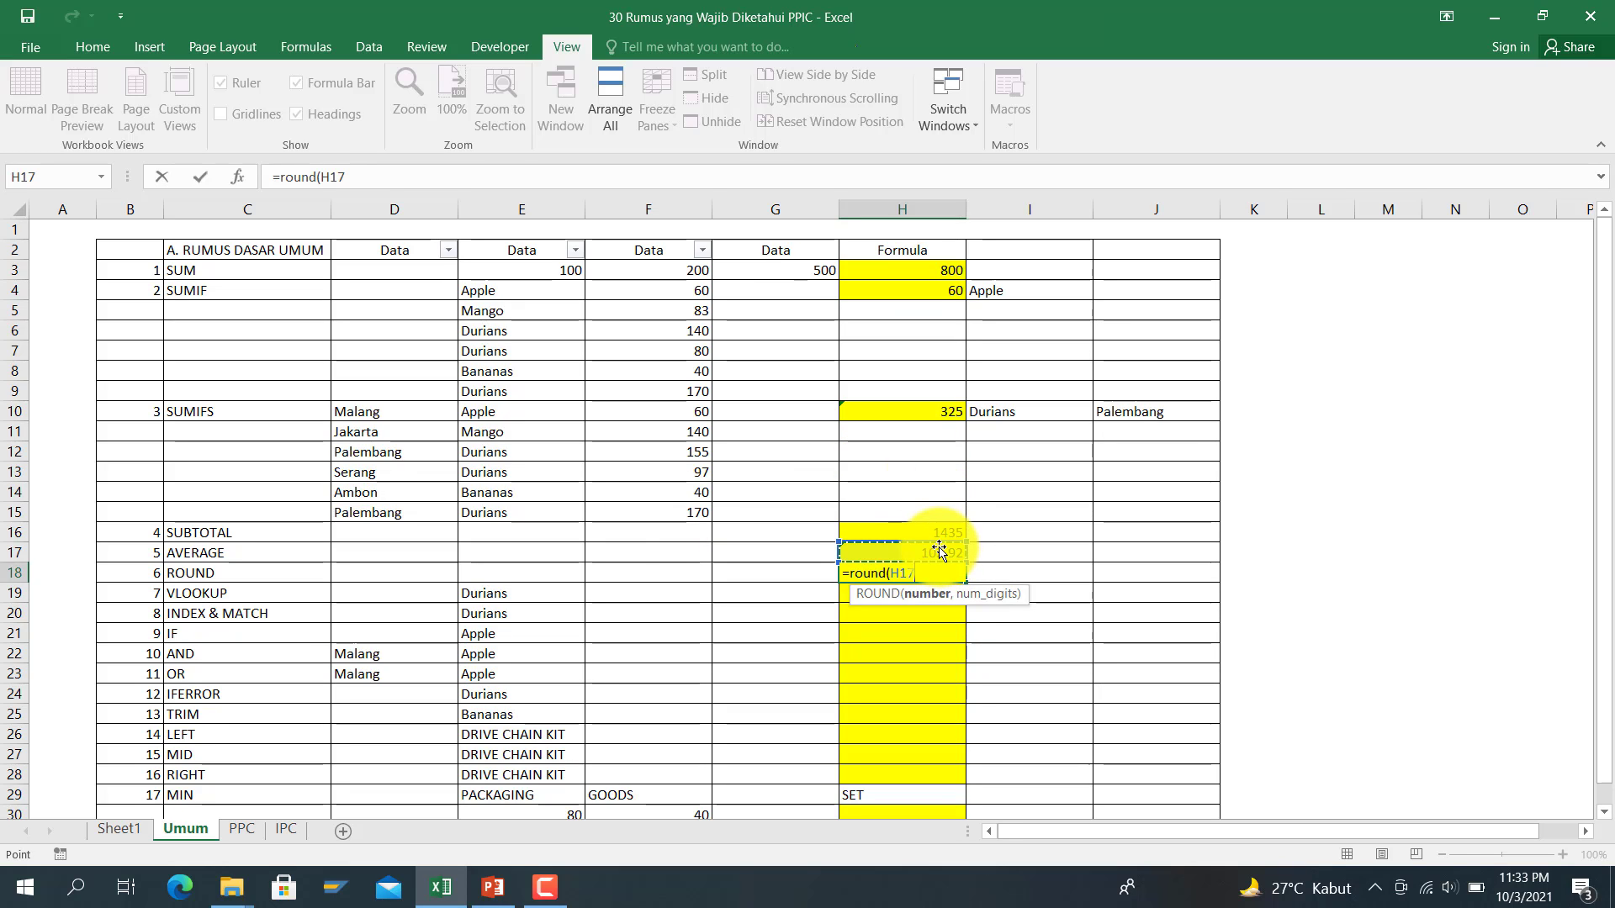
pyautogui.write(')')
pyautogui.press('BackSpace')
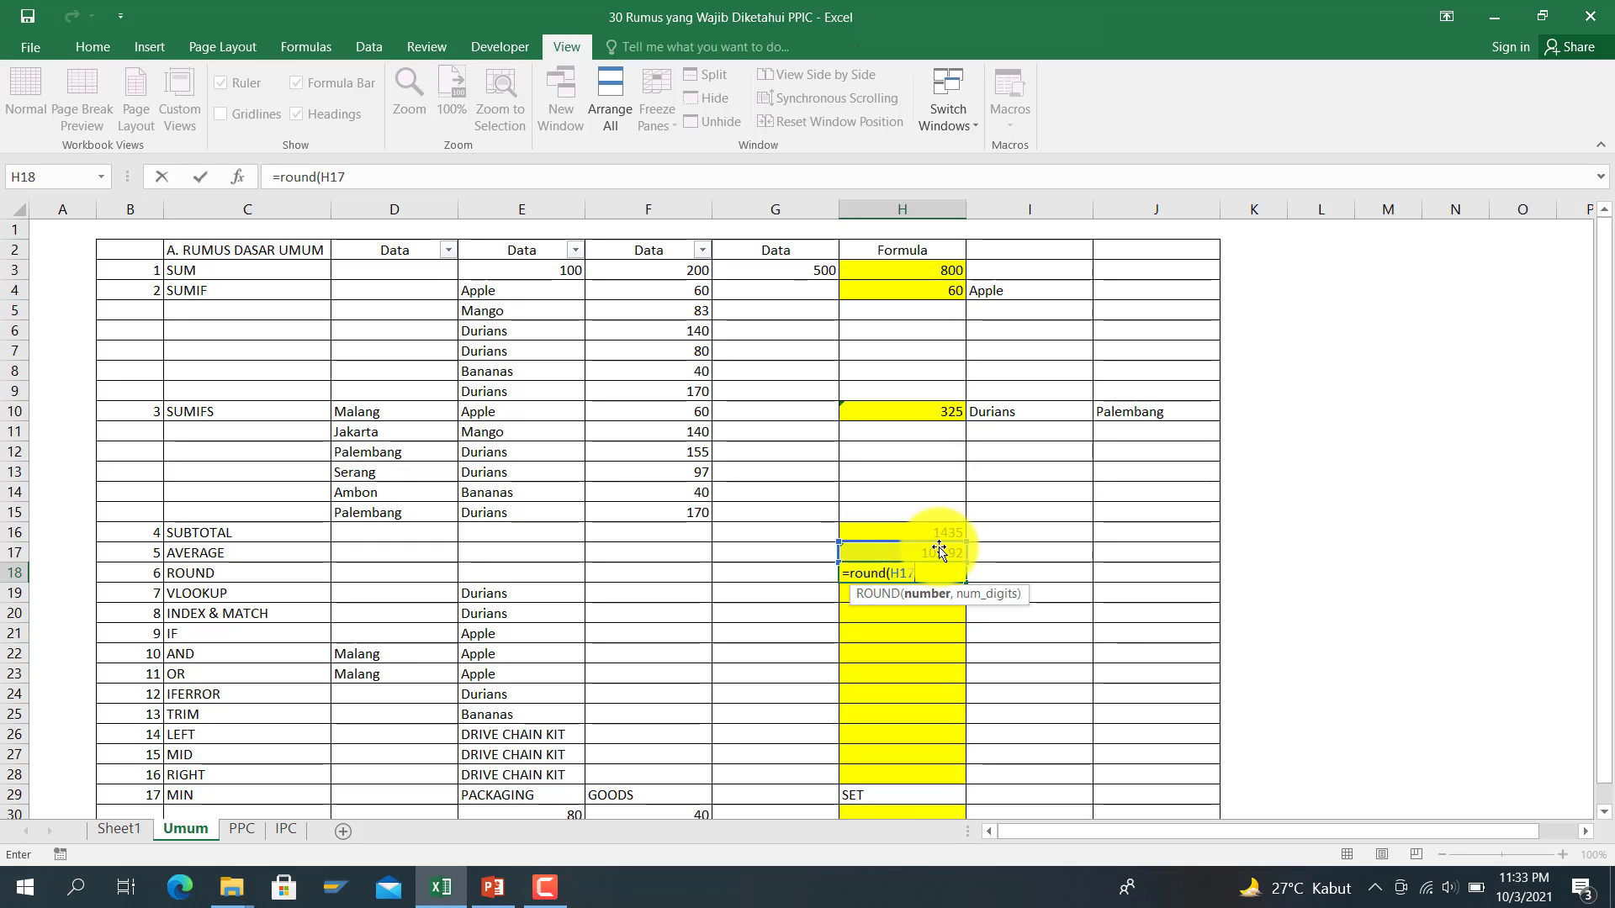
pyautogui.write(',0')
pyautogui.press('Return')
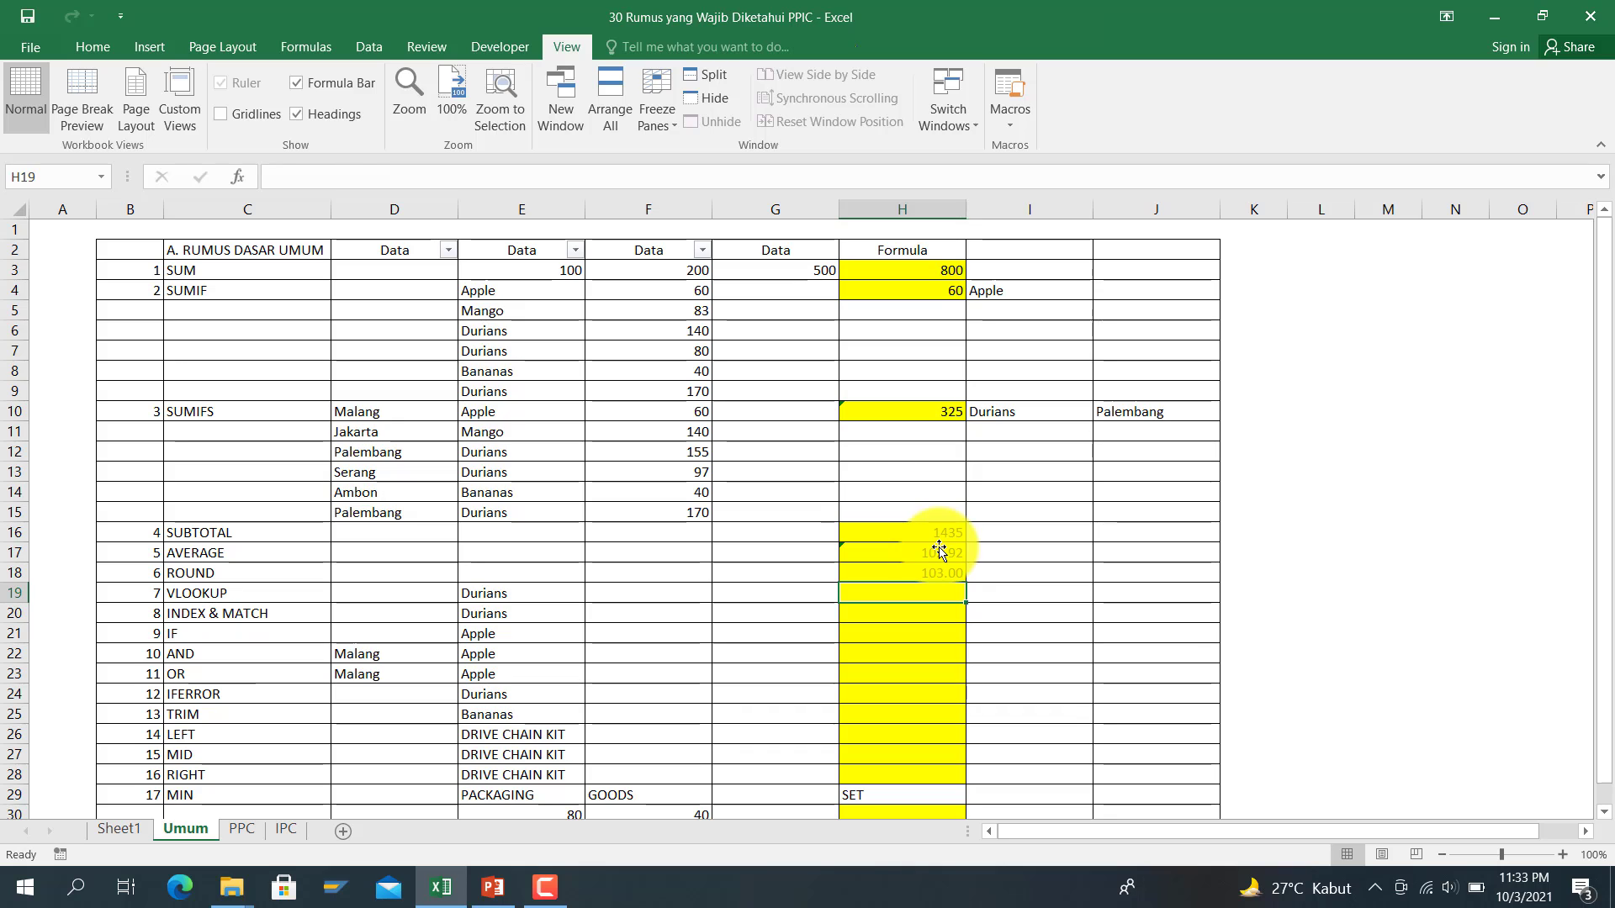
pyautogui.press('Up')
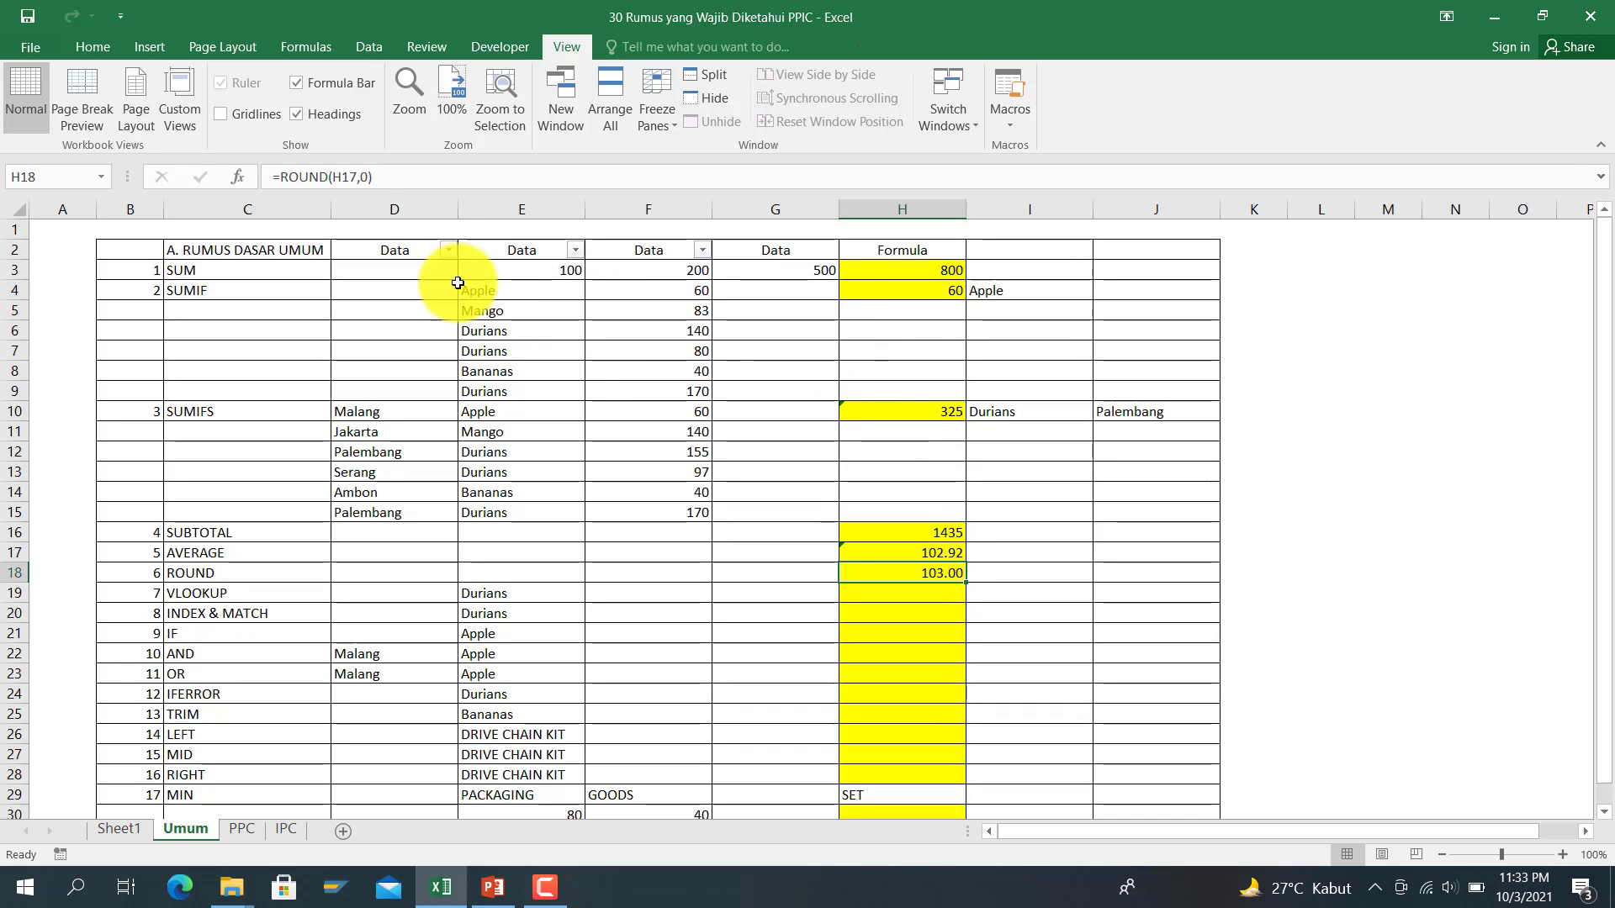
# Step: Change the ROUND digits argument to 1, then to -1 for the nearest ten
pyautogui.click(396, 177)
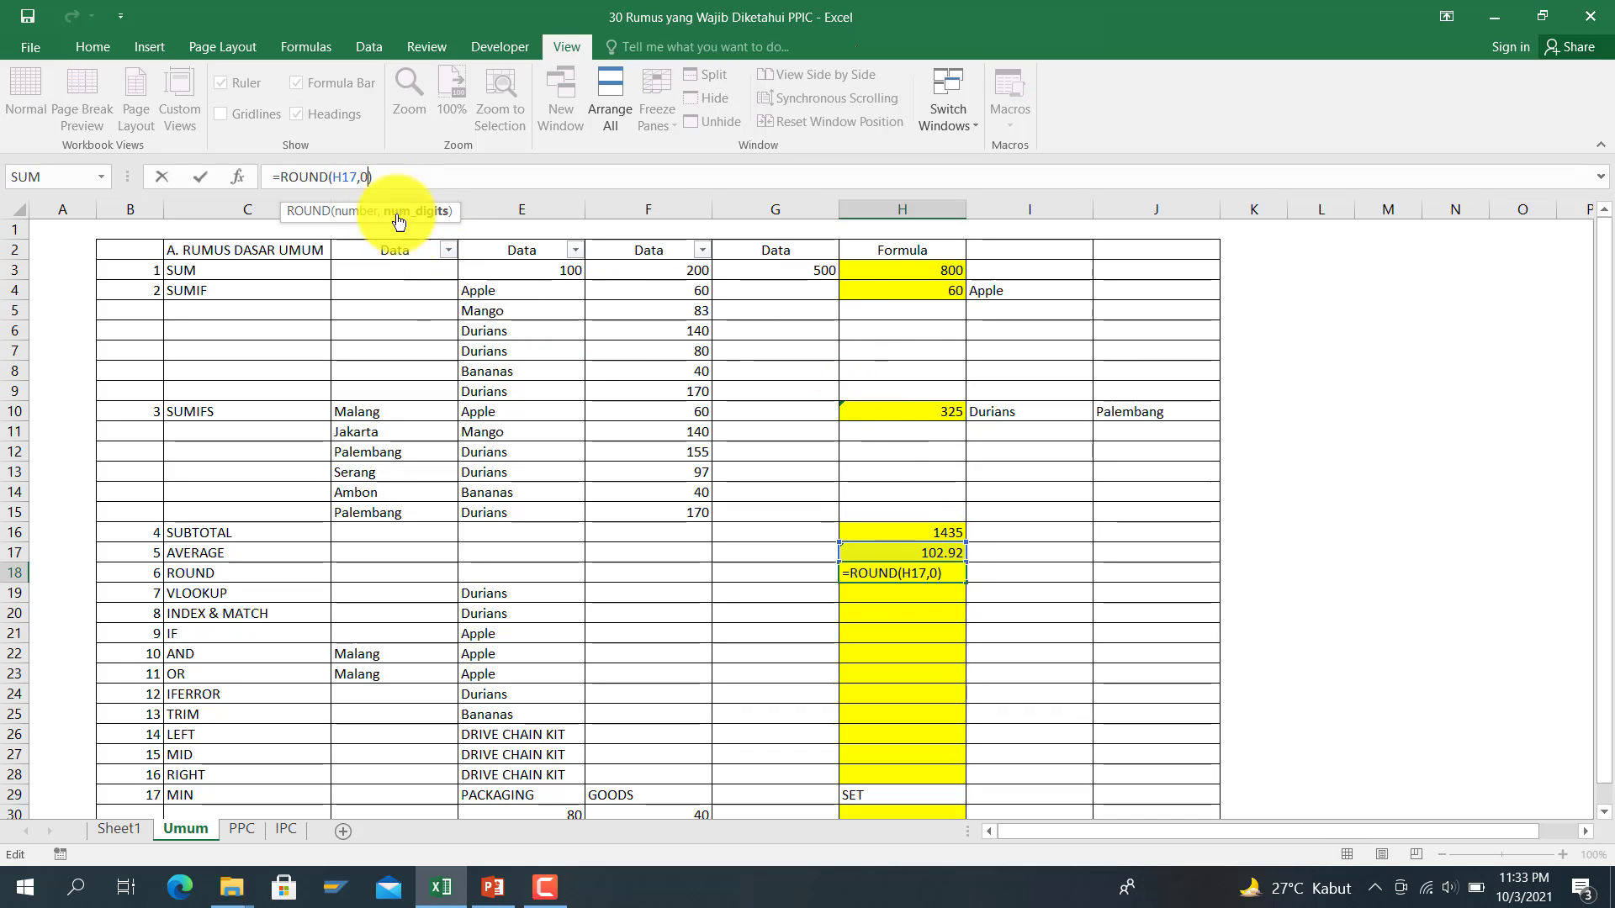
pyautogui.press('BackSpace')
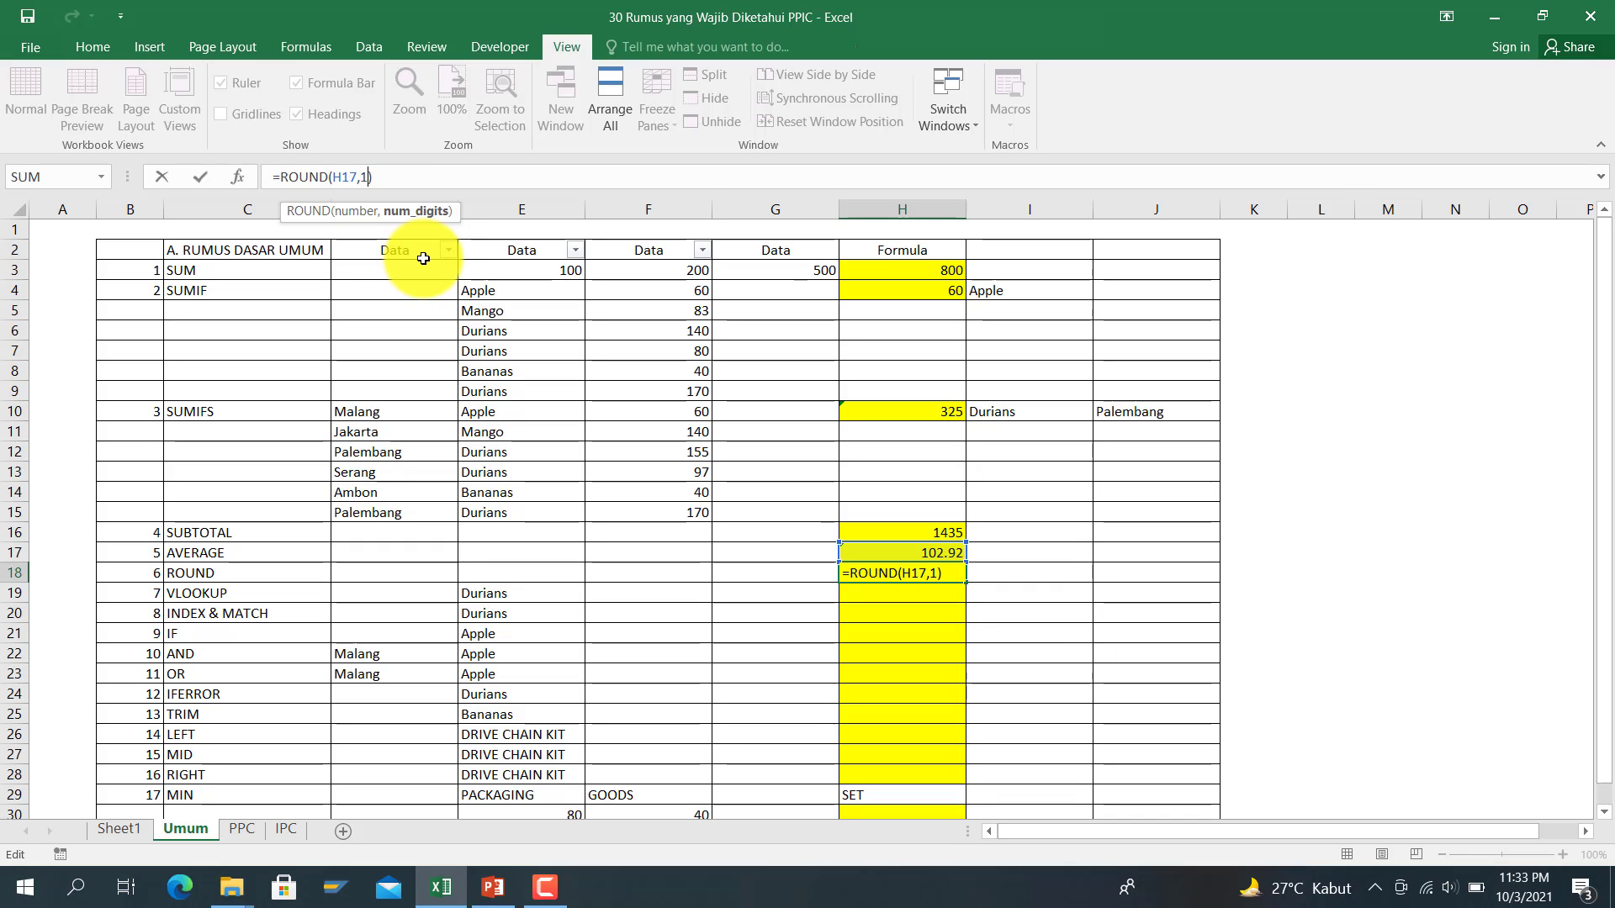
pyautogui.press('Return')
pyautogui.press('Up')
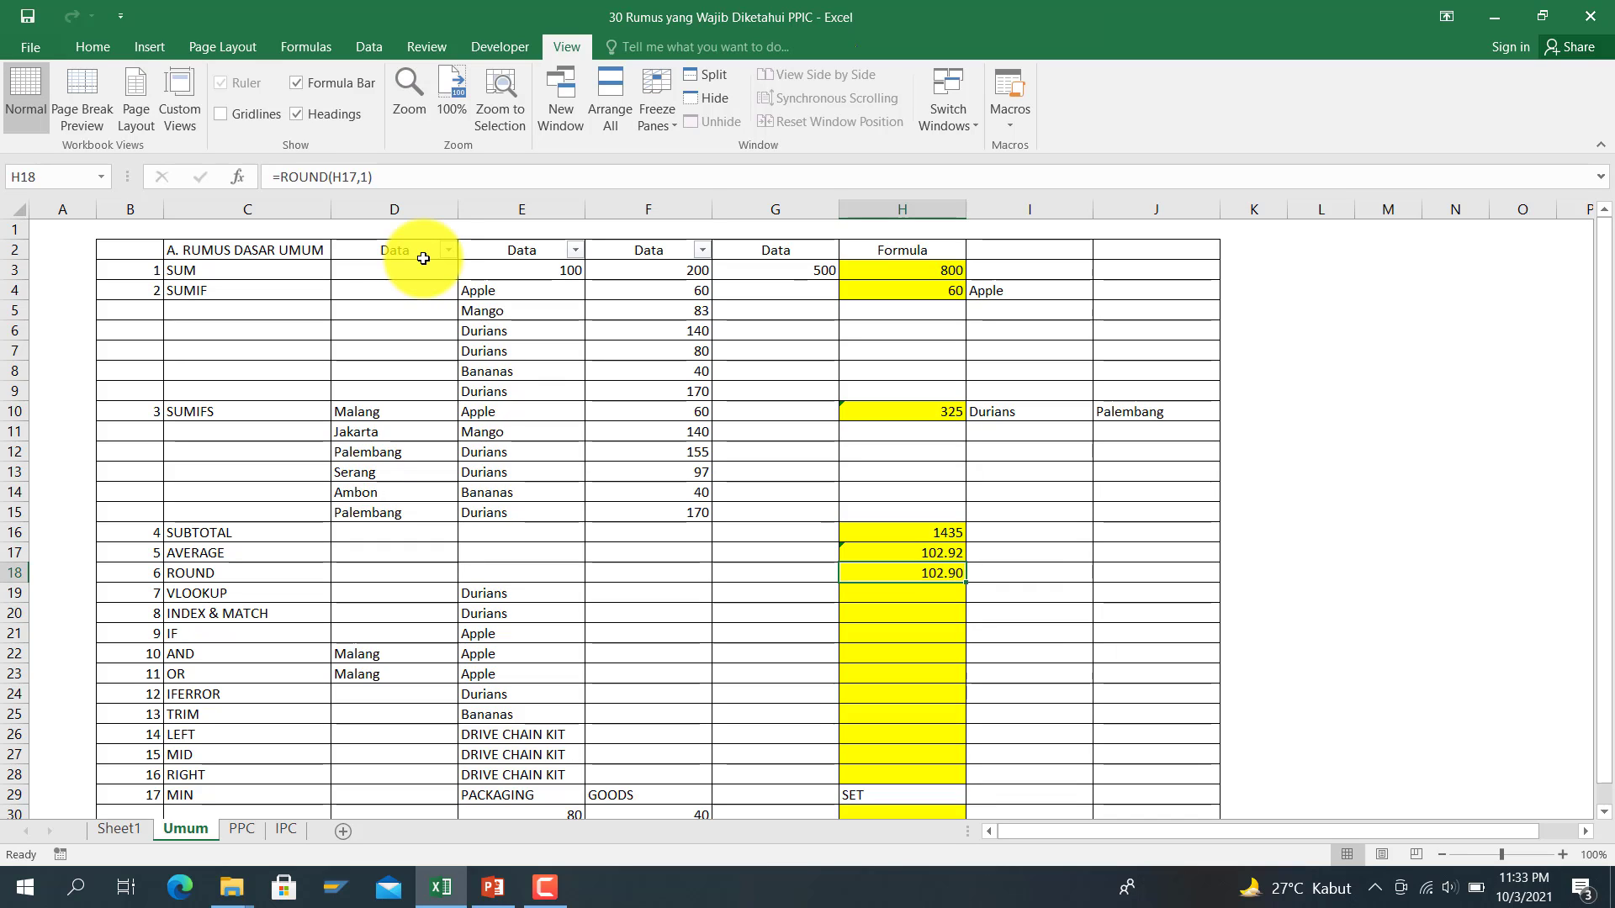
pyautogui.press('Up')
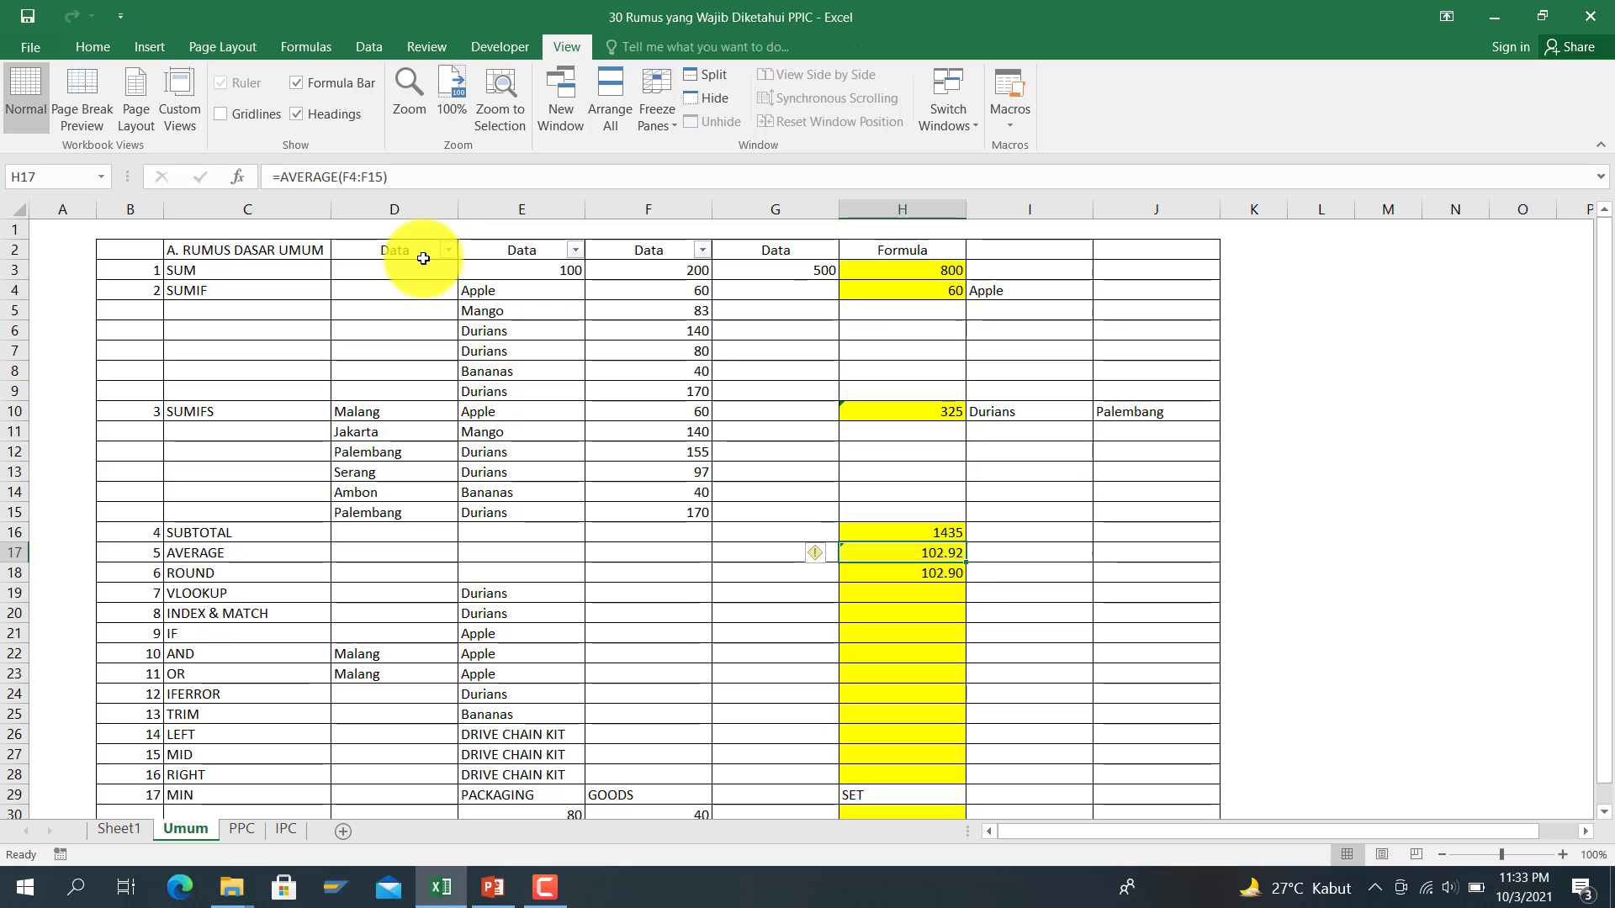
pyautogui.press('Down')
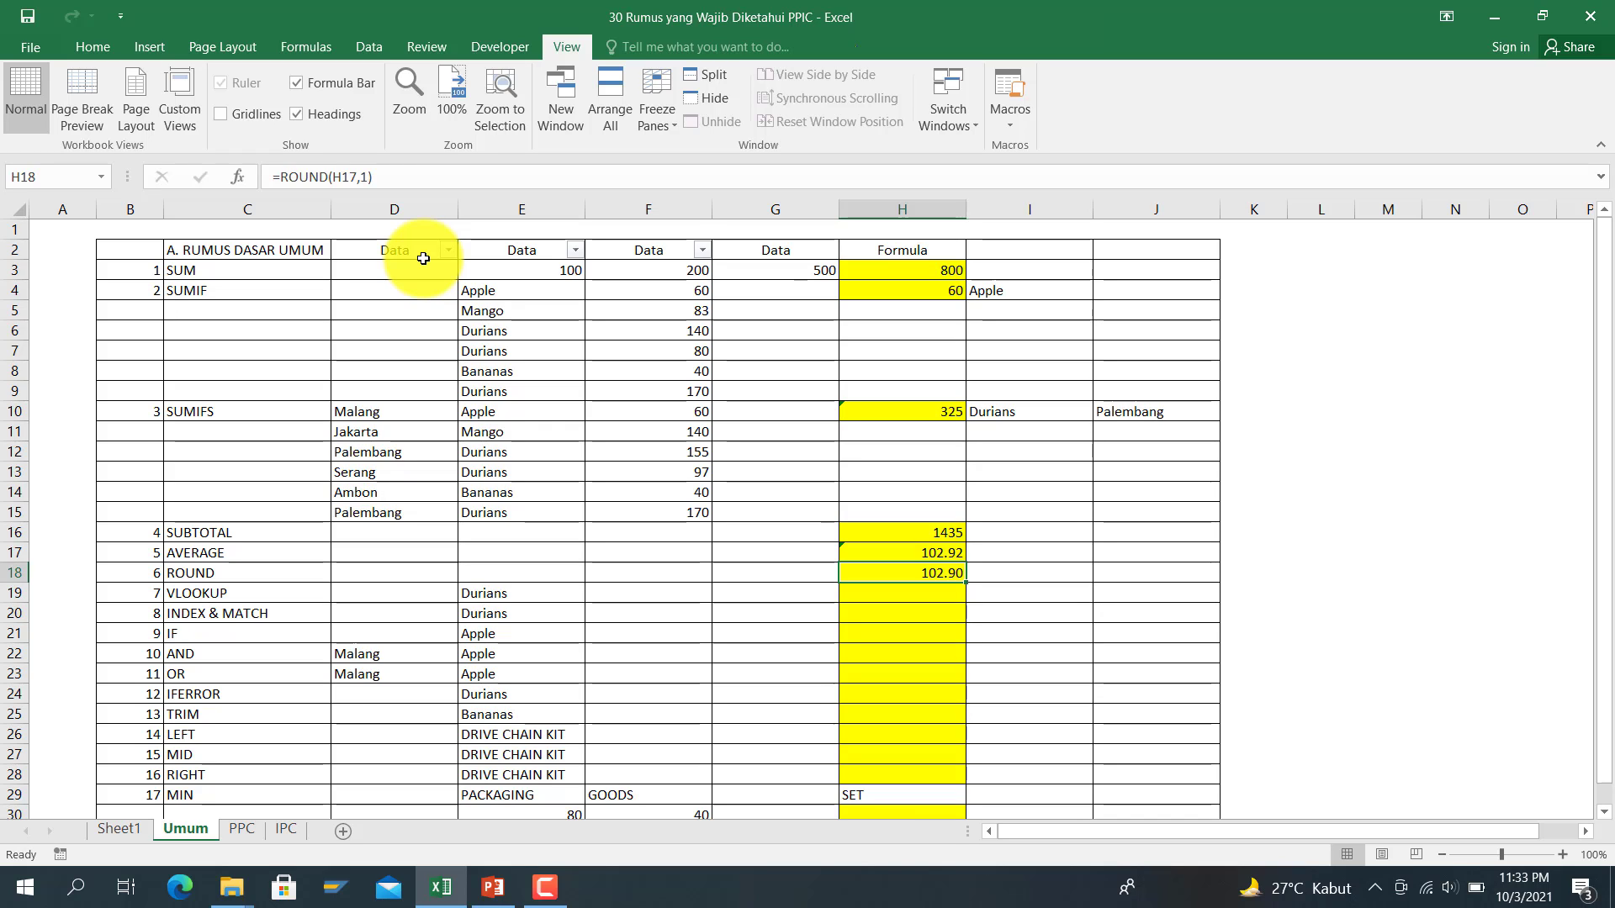
pyautogui.click(366, 178)
pyautogui.write('-')
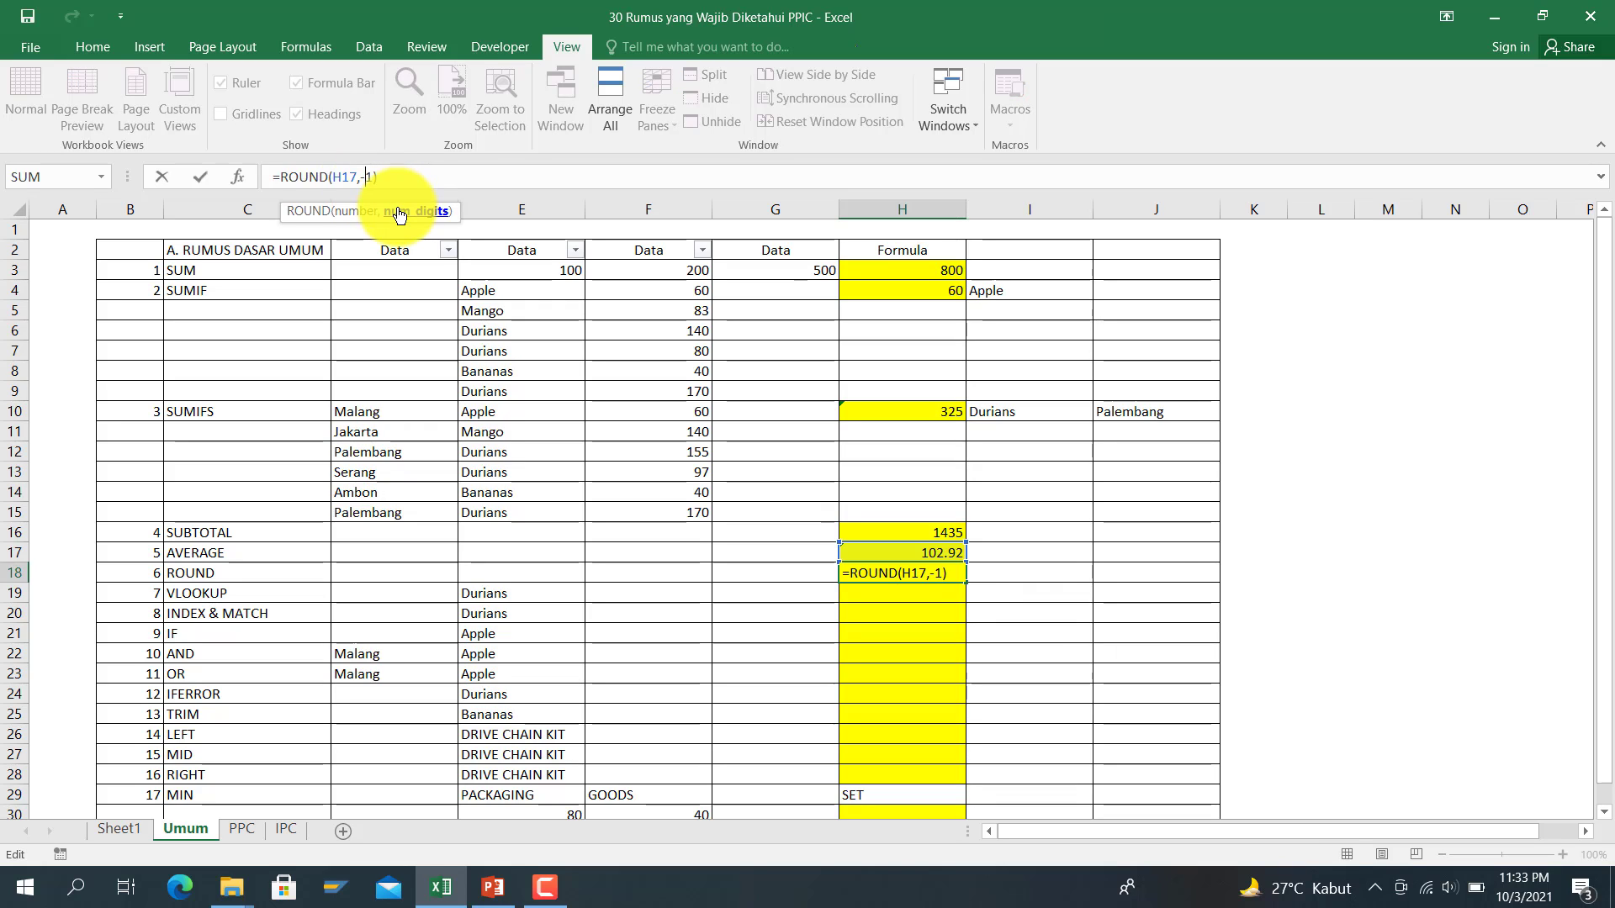
pyautogui.press('Return')
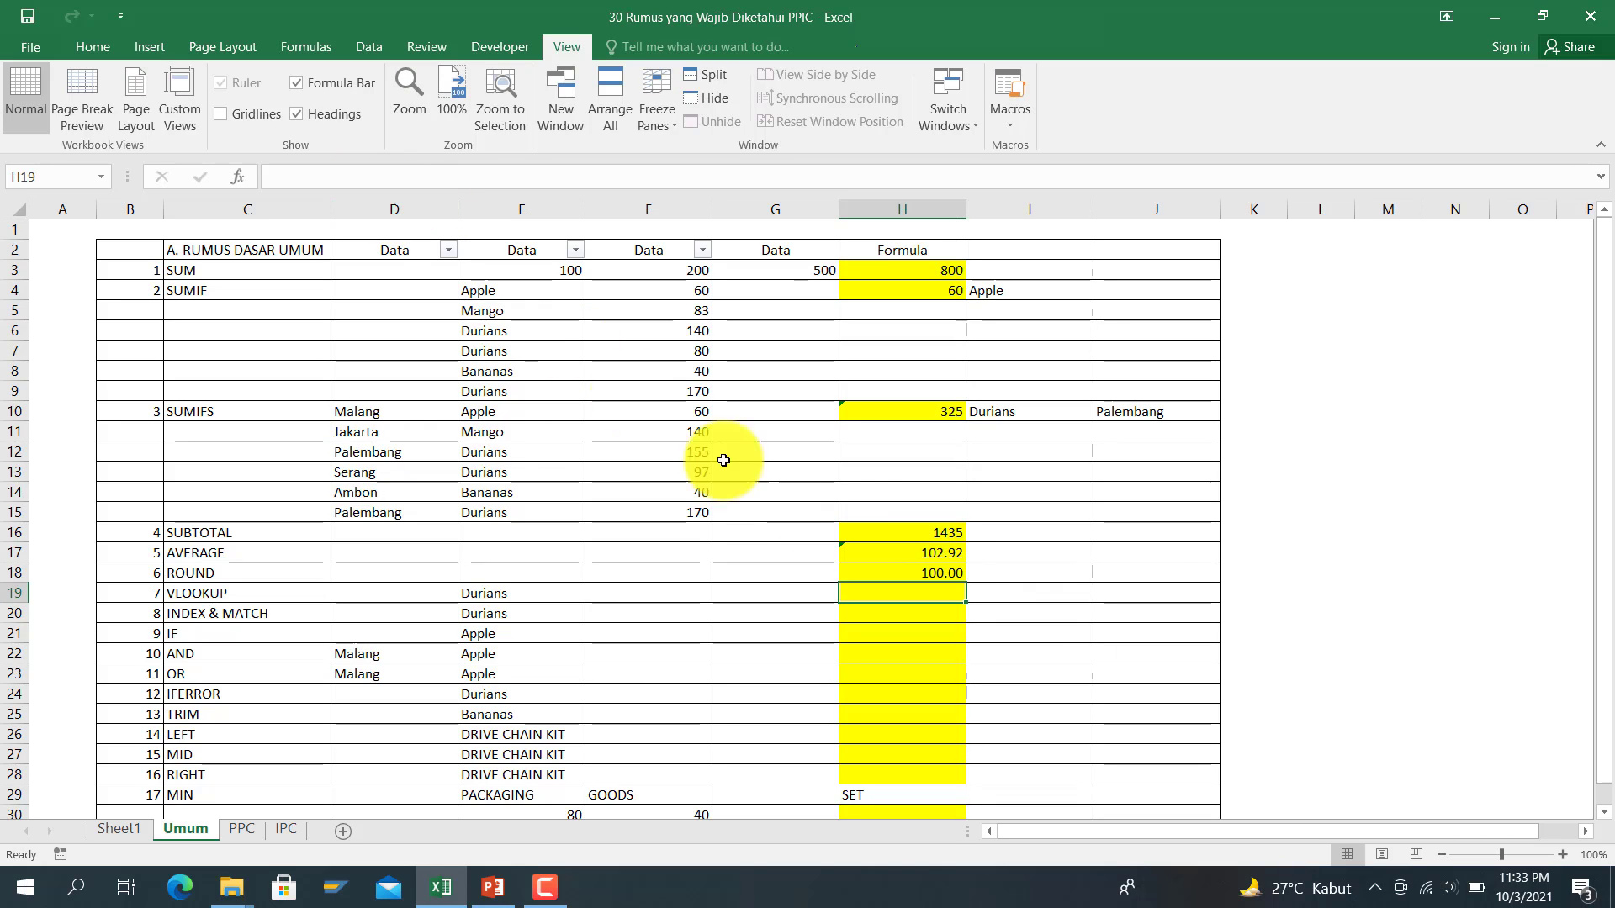
# Step: Try 2 decimal places, then restore =ROUND(H17,-1) in H18, showing 100.00
pyautogui.click(940, 572)
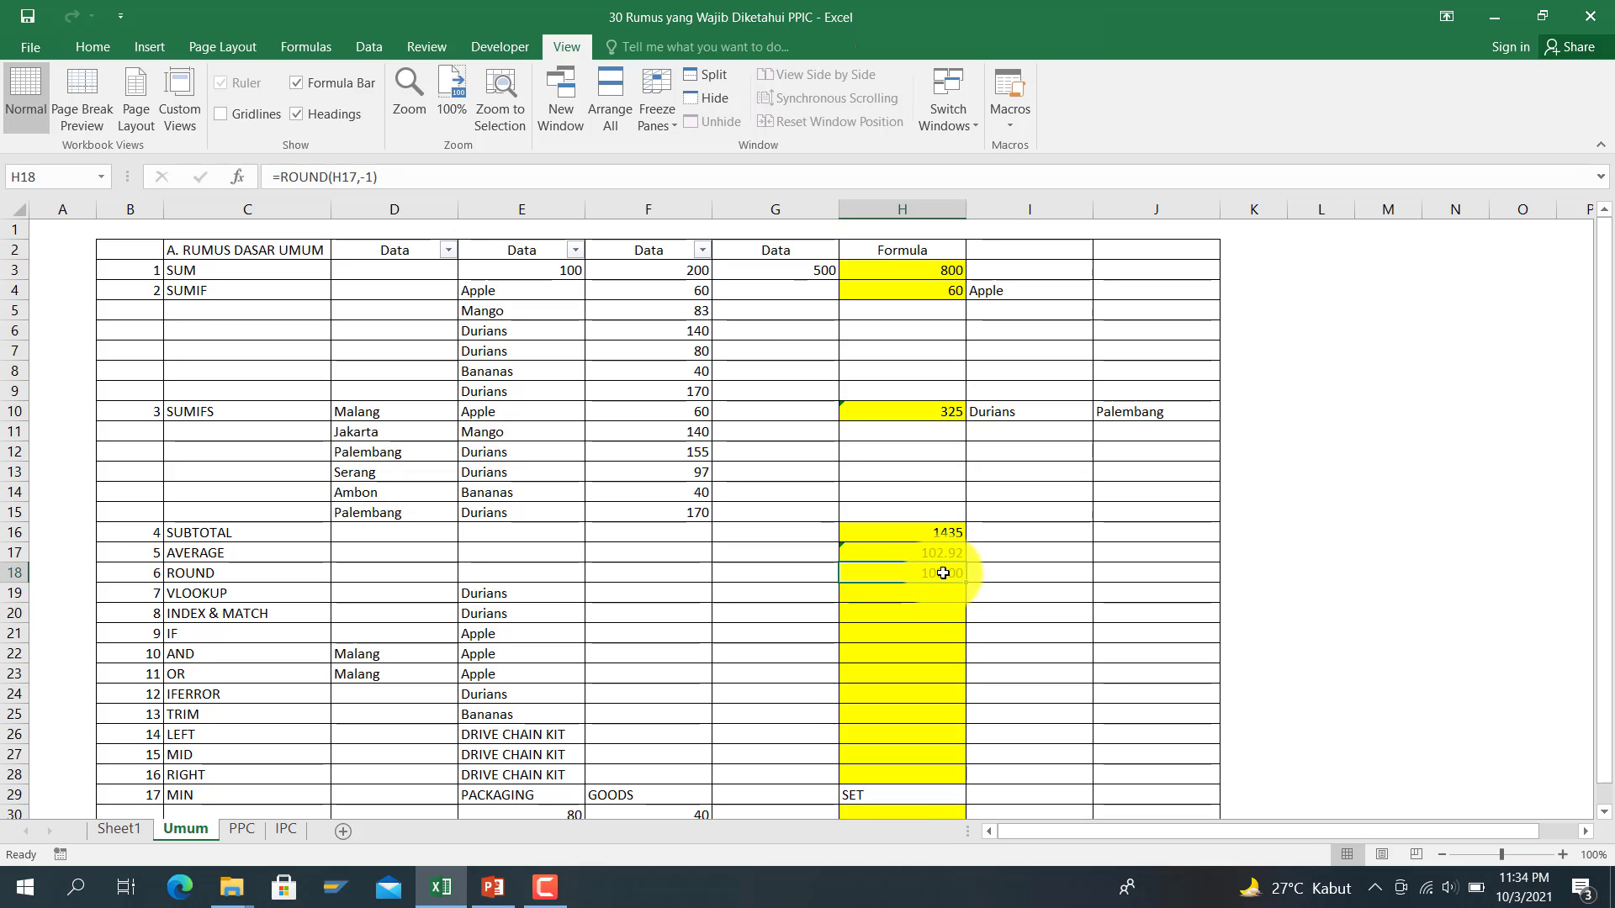
pyautogui.doubleClick(368, 177)
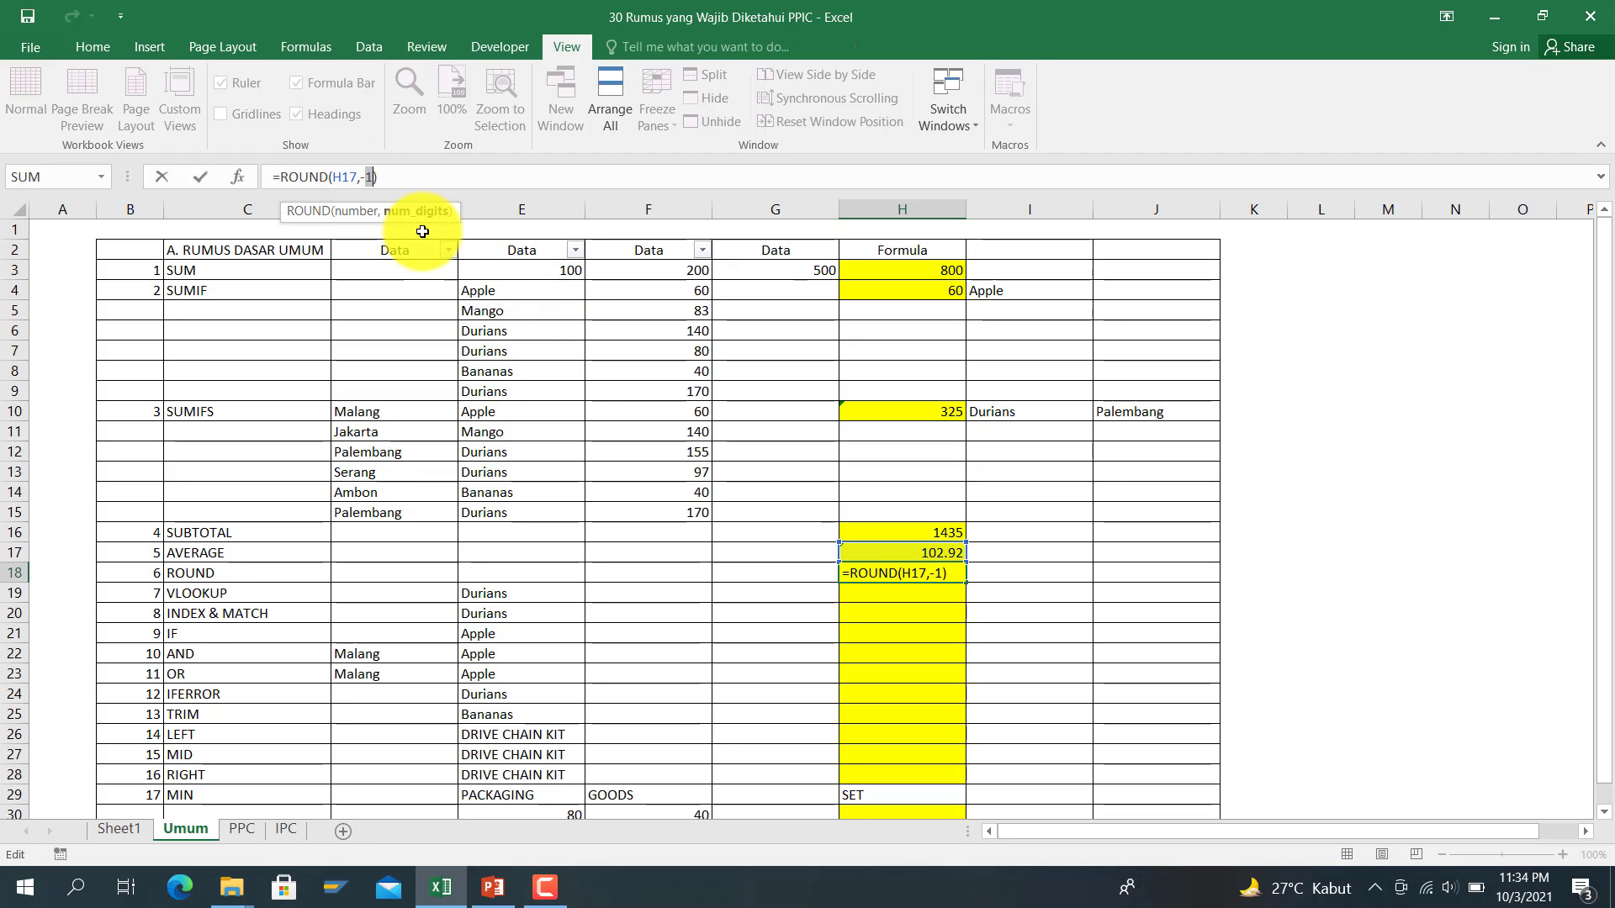
pyautogui.press('BackSpace')
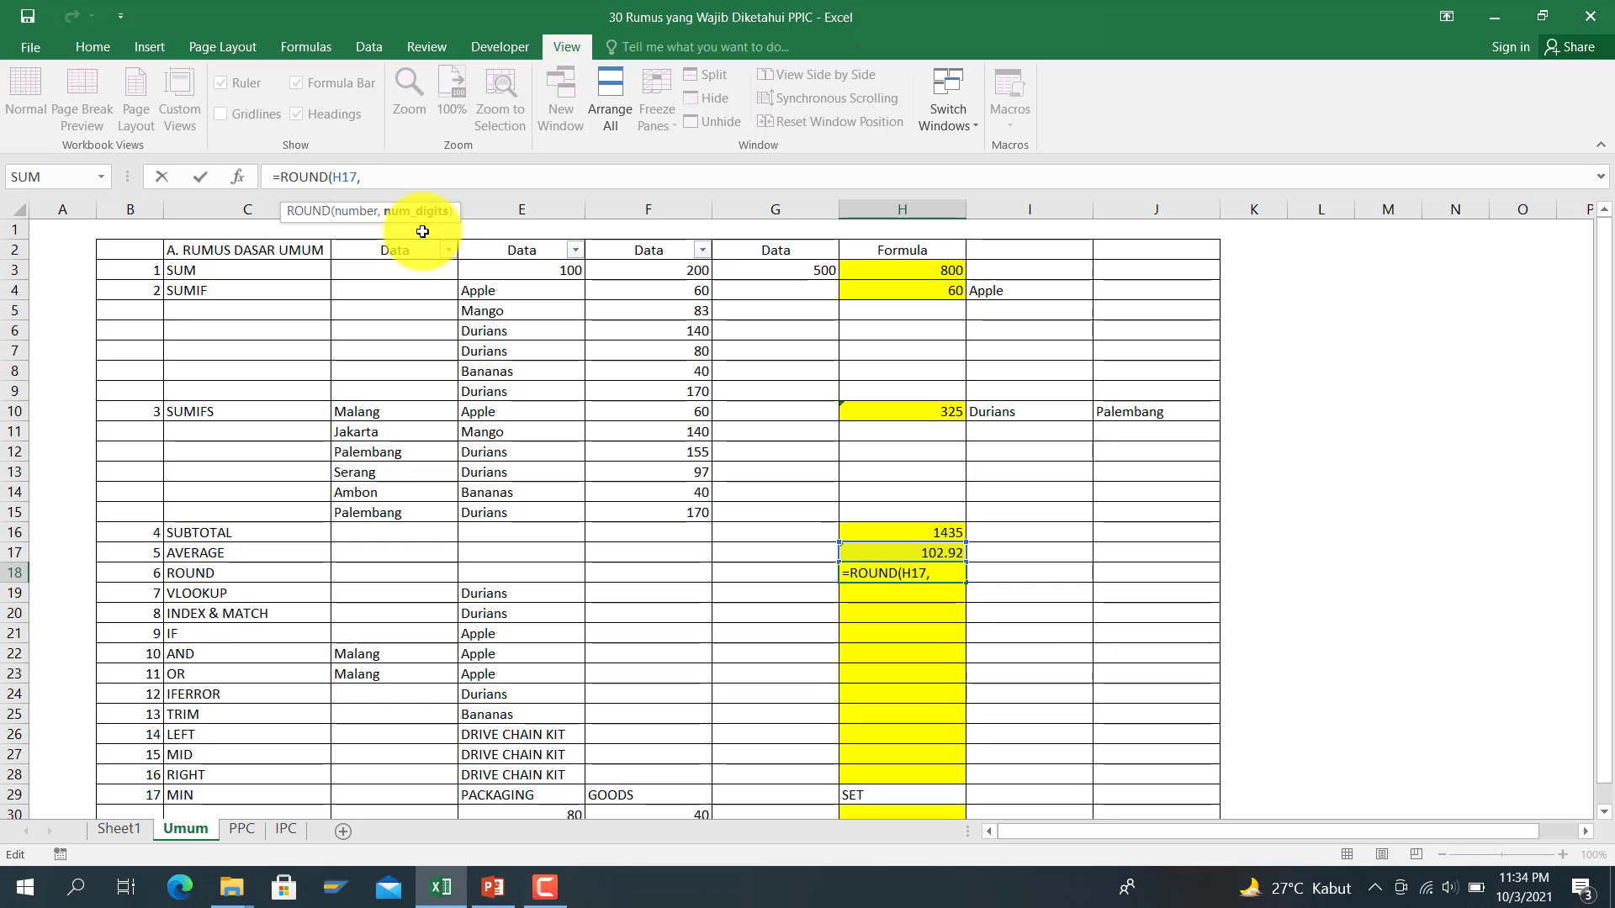
pyautogui.press('Return')
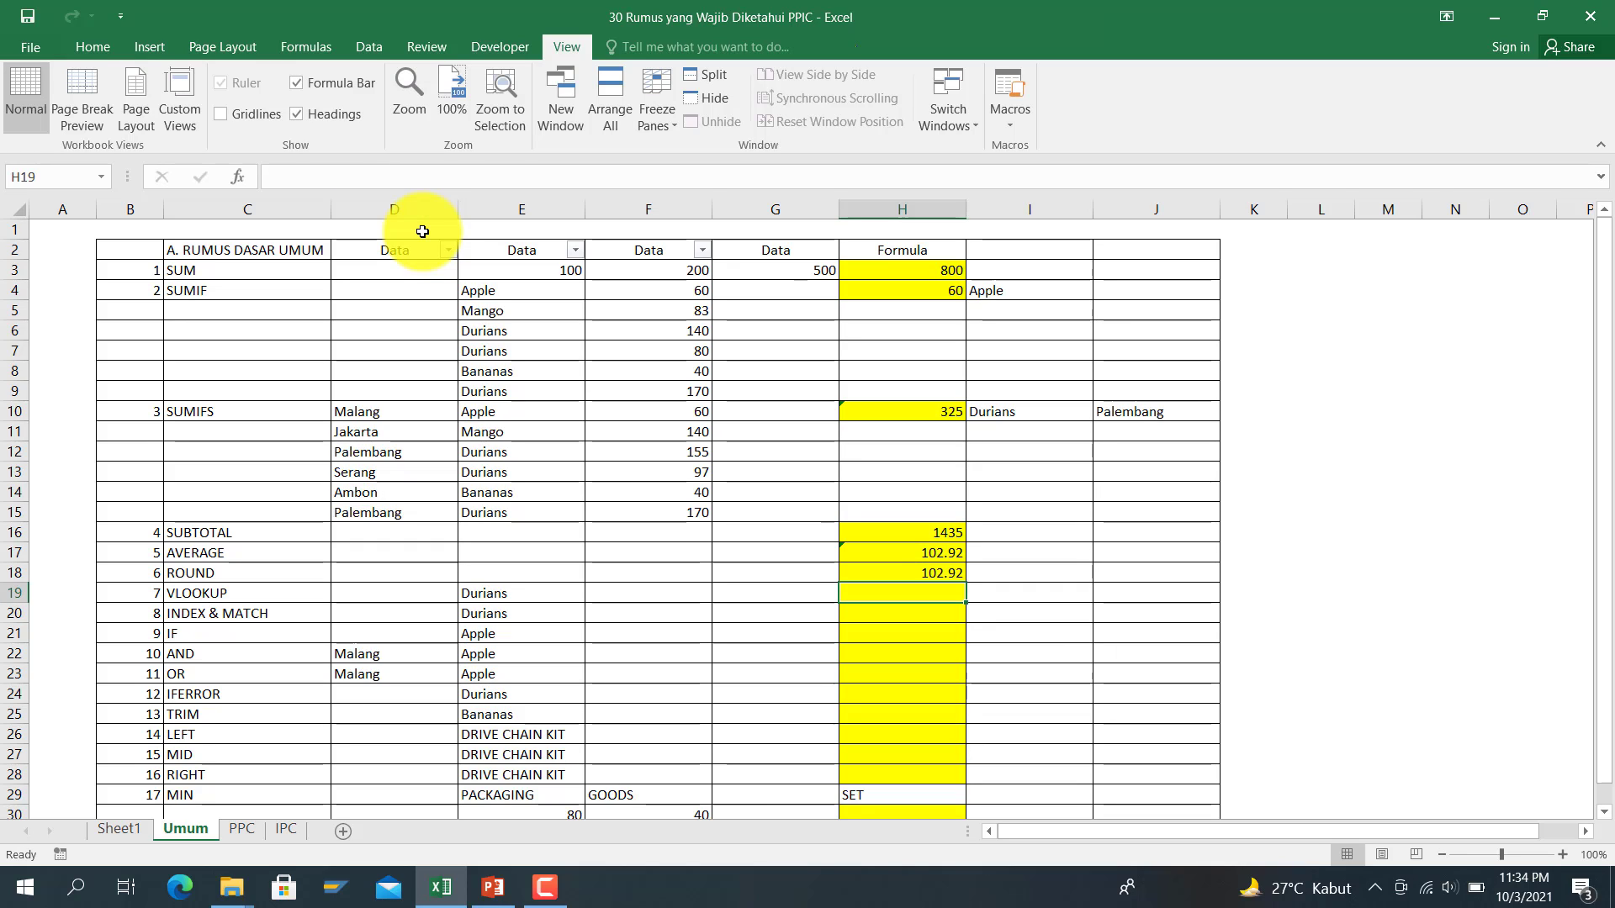
pyautogui.press('Up')
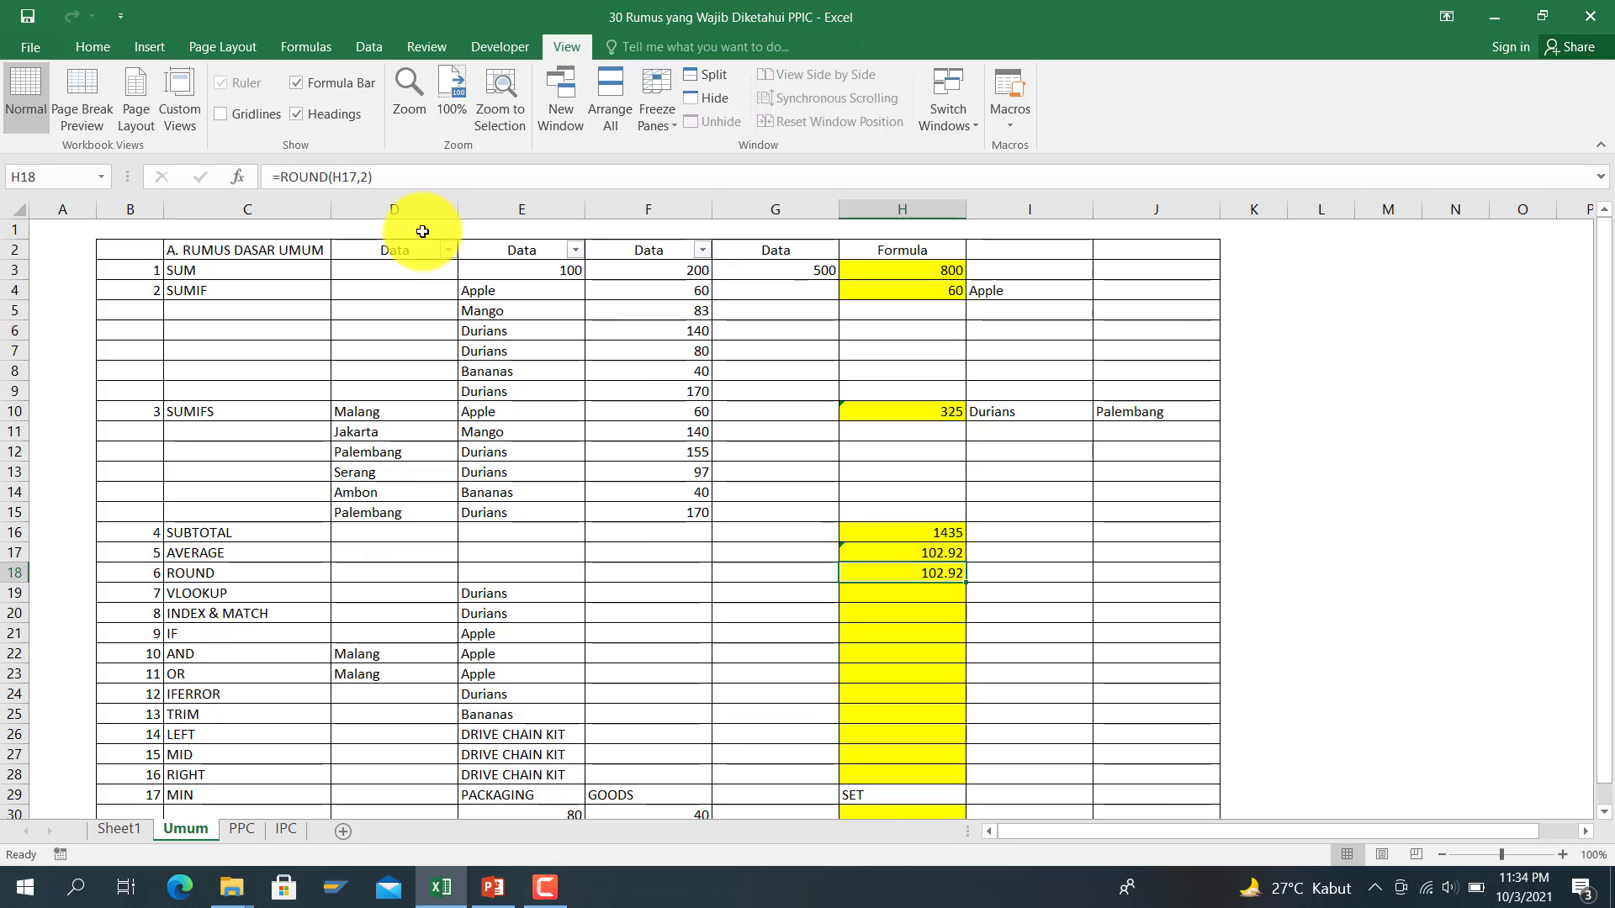
pyautogui.click(371, 179)
pyautogui.press('BackSpace')
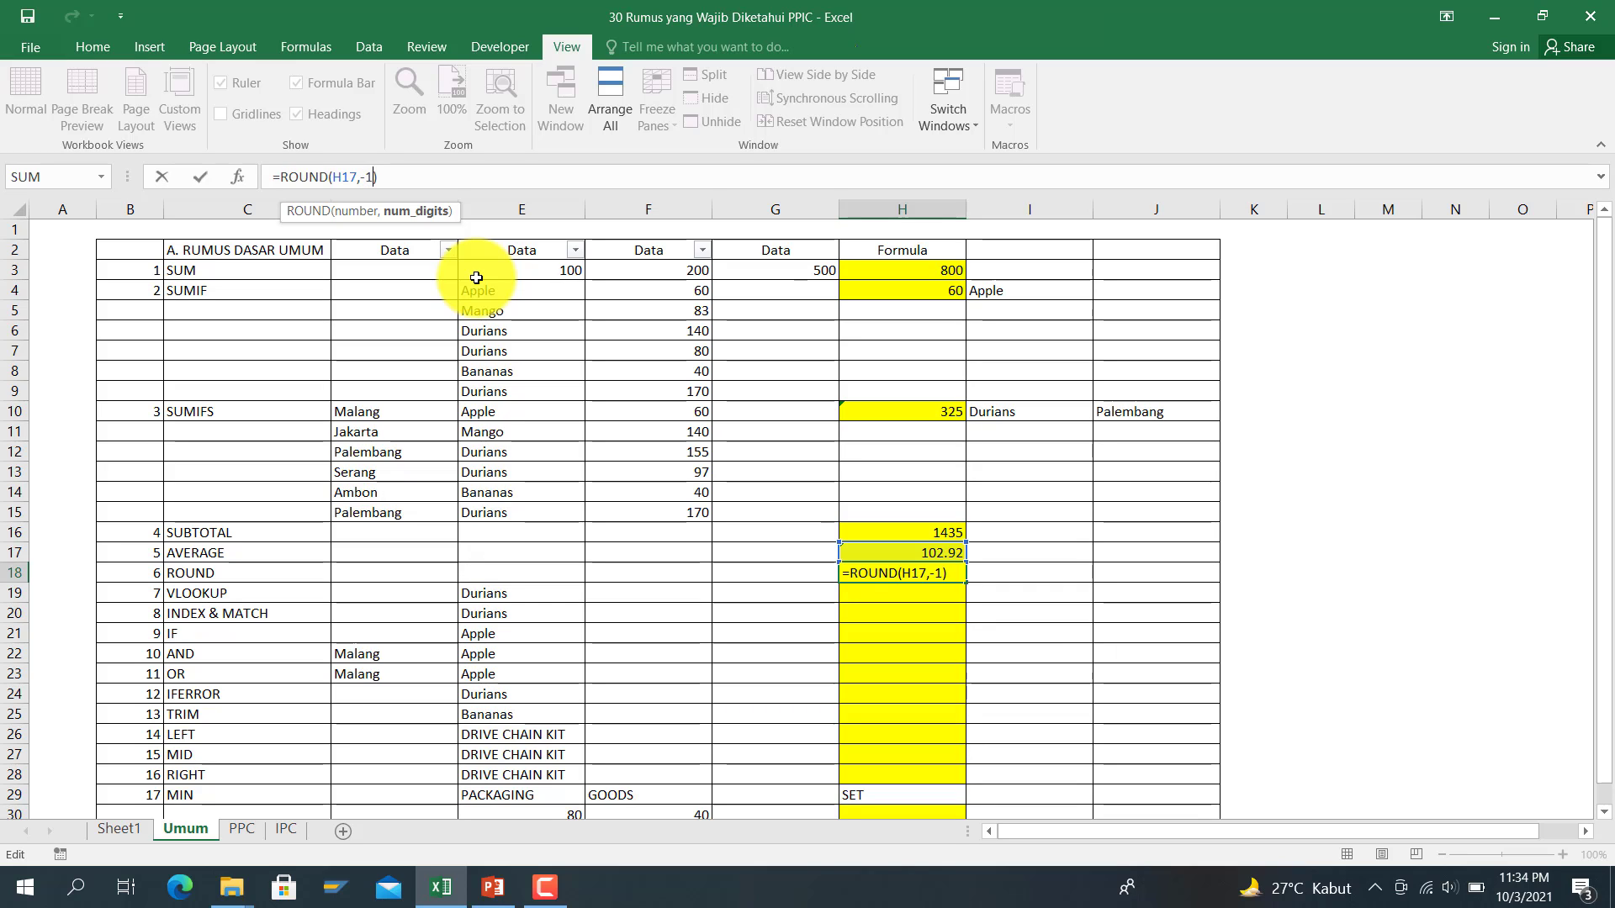
pyautogui.press('Return')
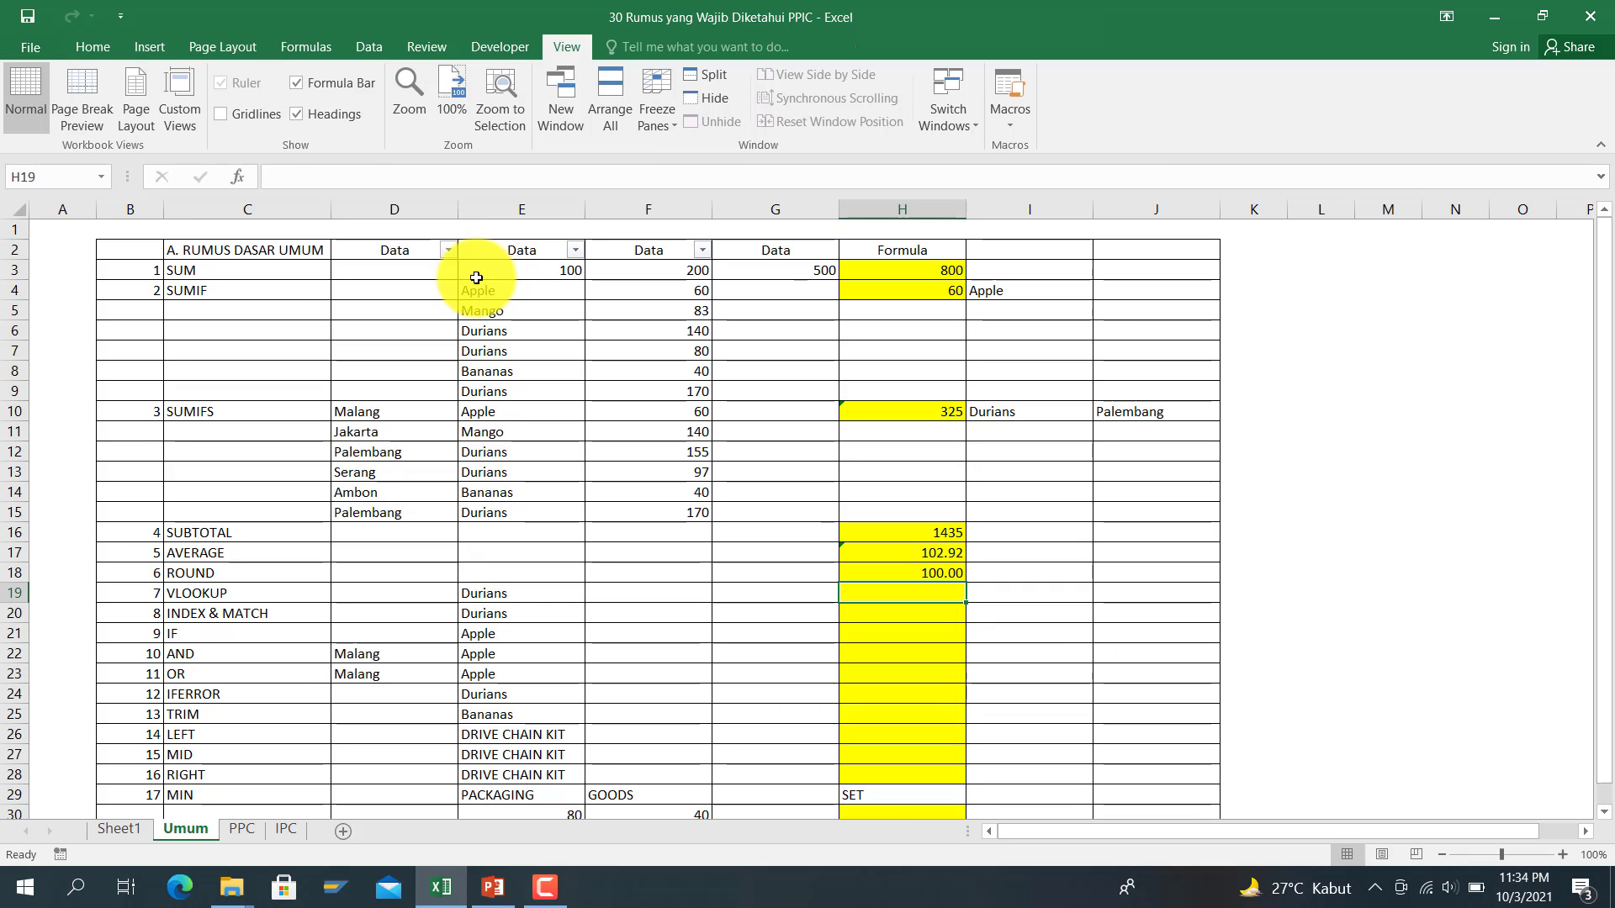
pyautogui.press('Up')
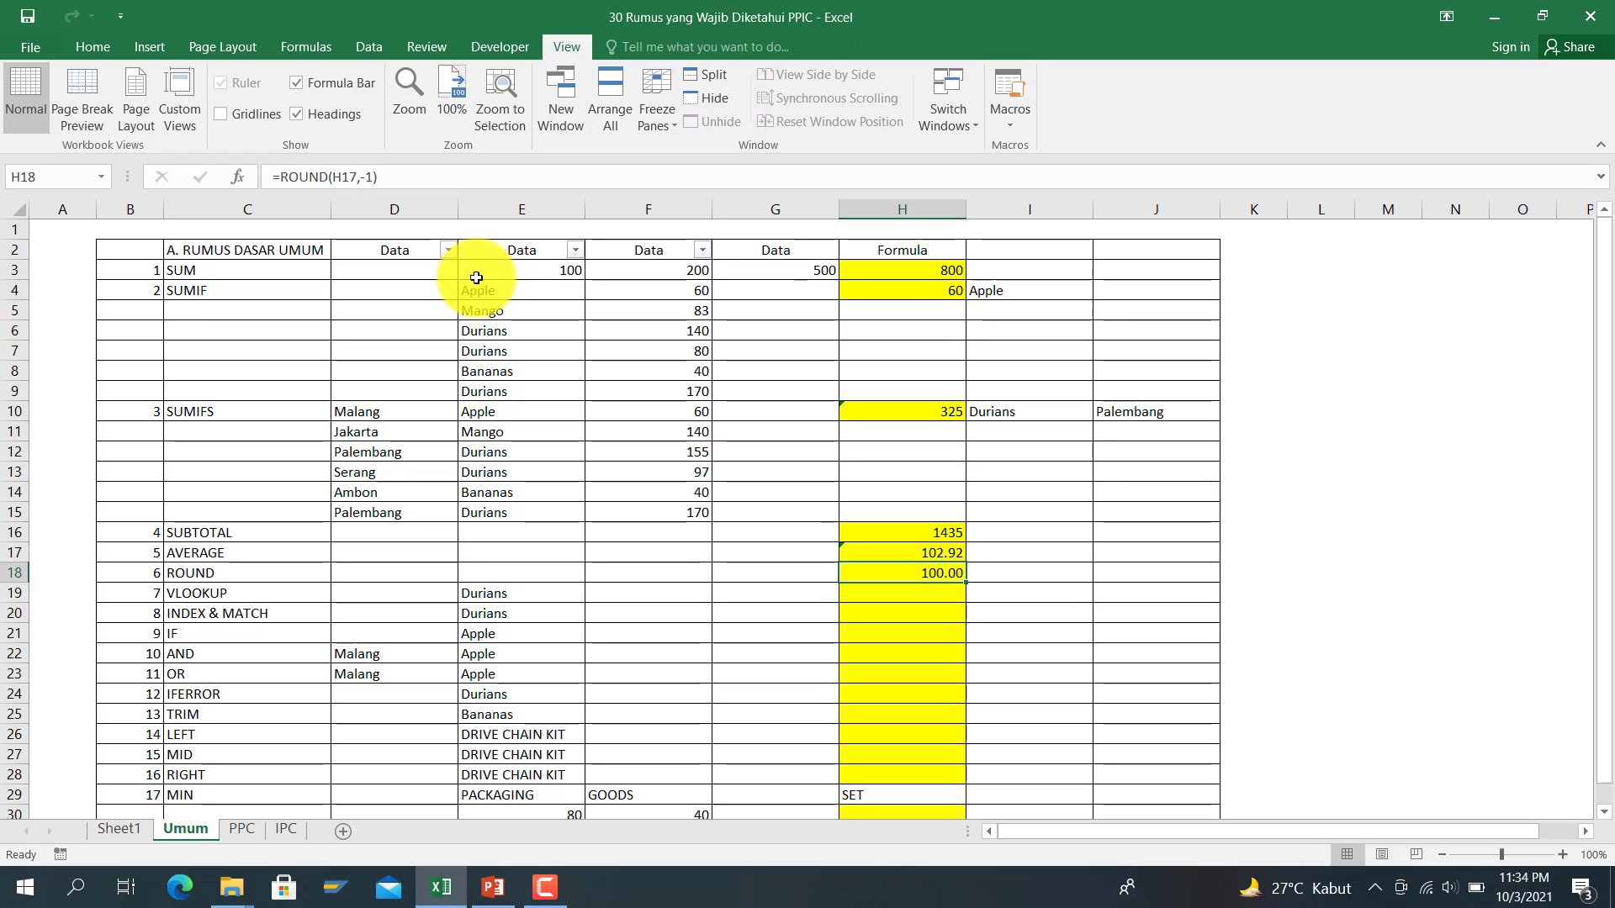
pyautogui.press('Down')
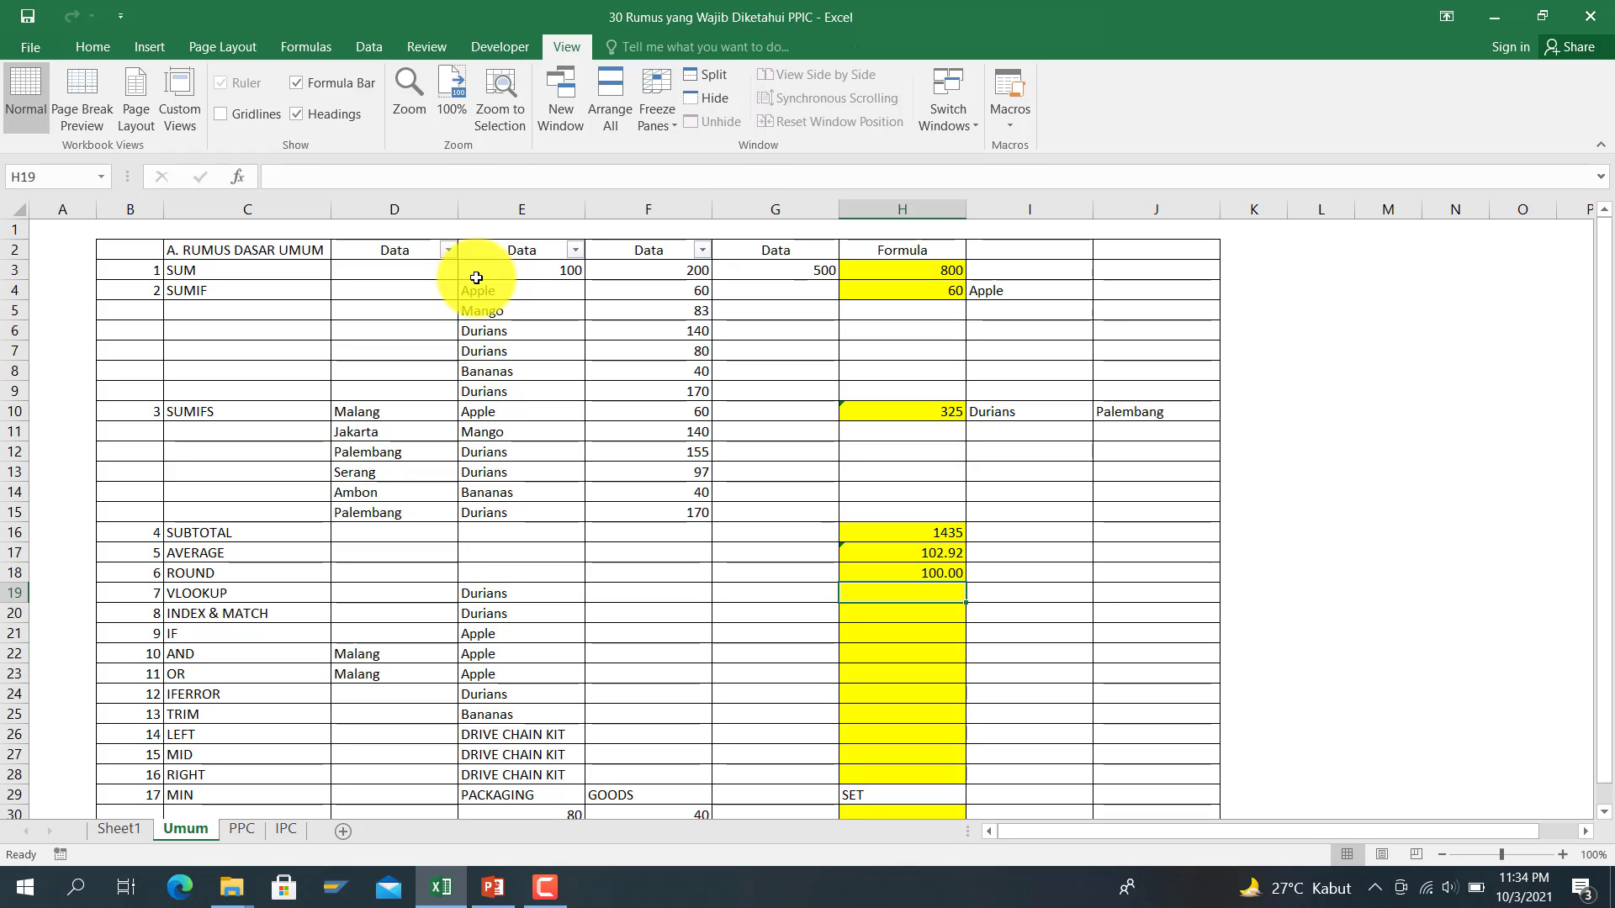
# Step: Enter =VLOOKUP(E19,E4:F15,2,0) in H19 to look up Durians
pyautogui.write('=vlok')
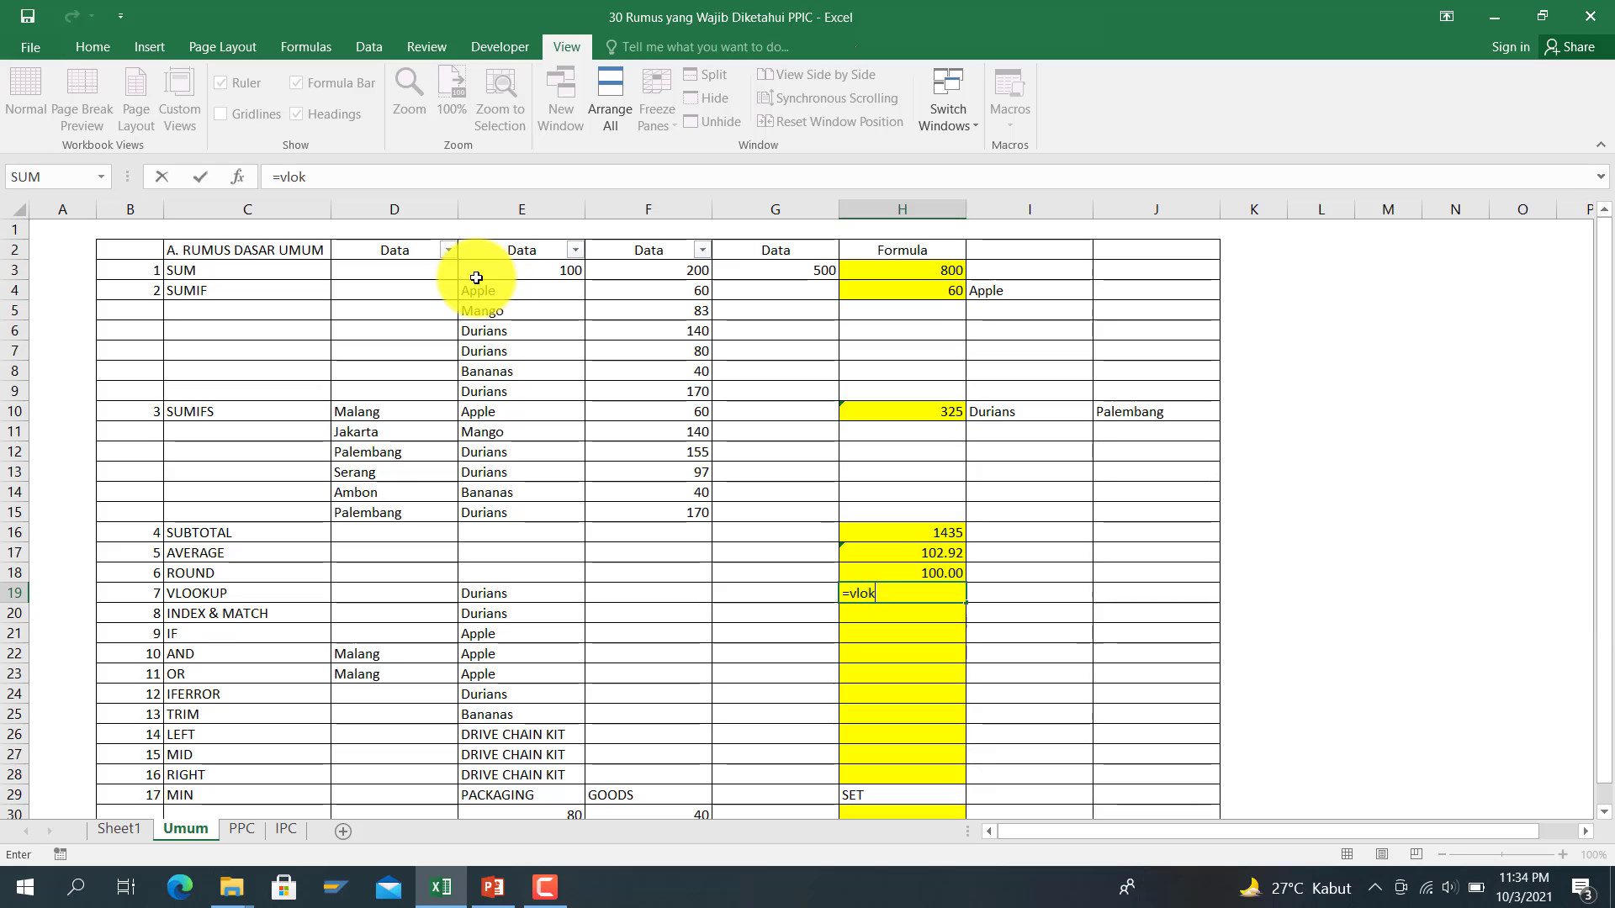
pyautogui.write('uP')
pyautogui.press('BackSpace')
pyautogui.press('BackSpace')
pyautogui.press('BackSpace')
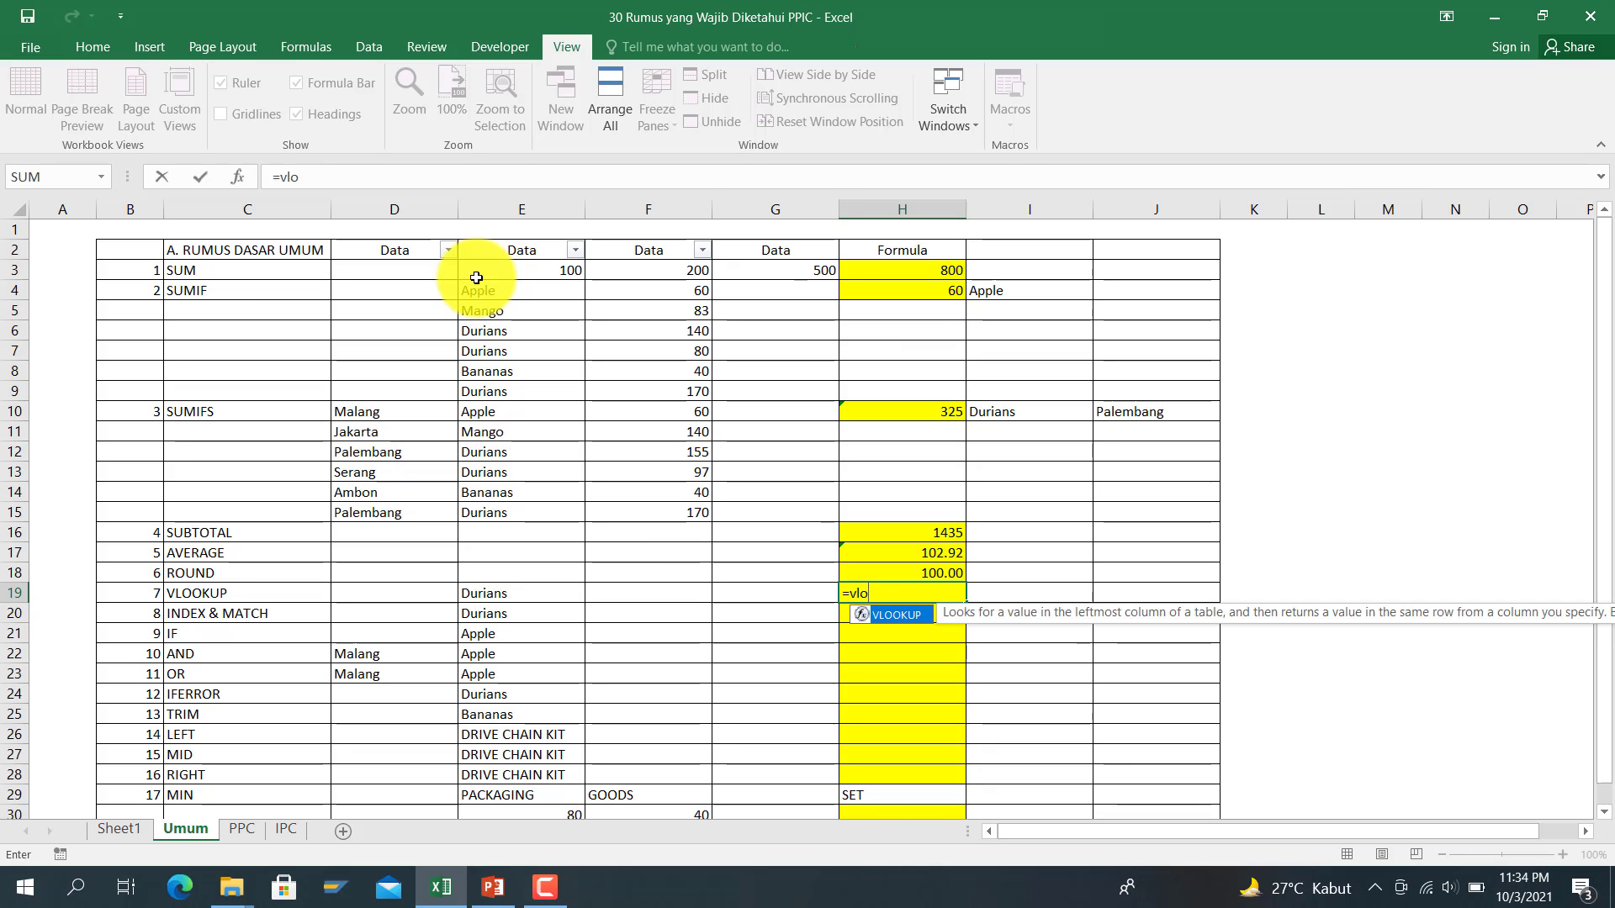
pyautogui.write('okup')
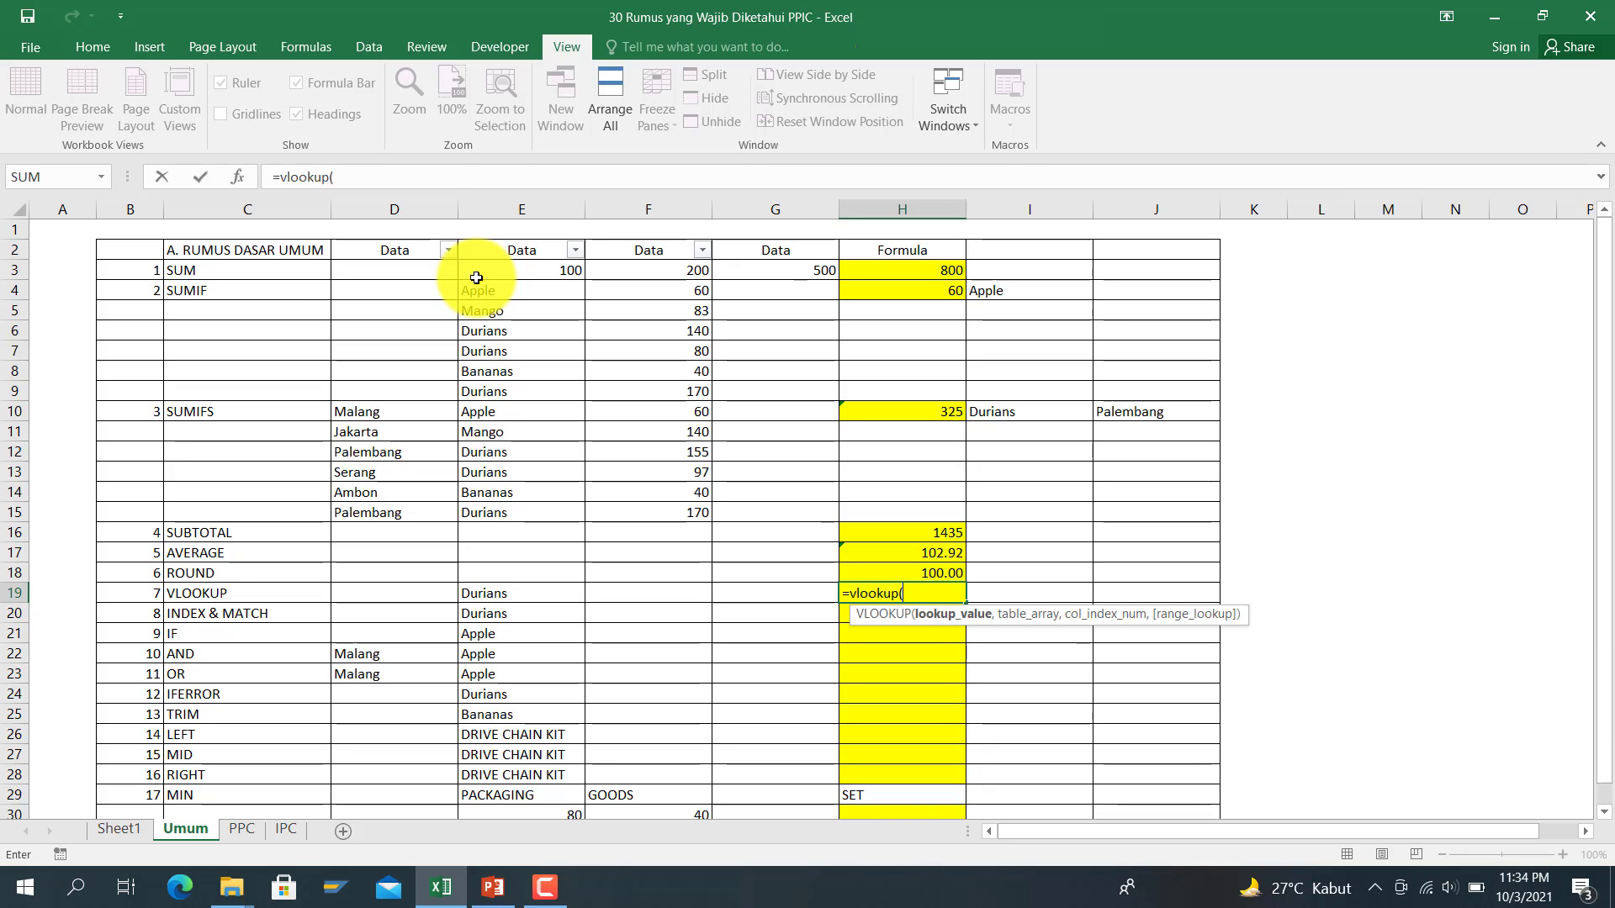
pyautogui.write('(')
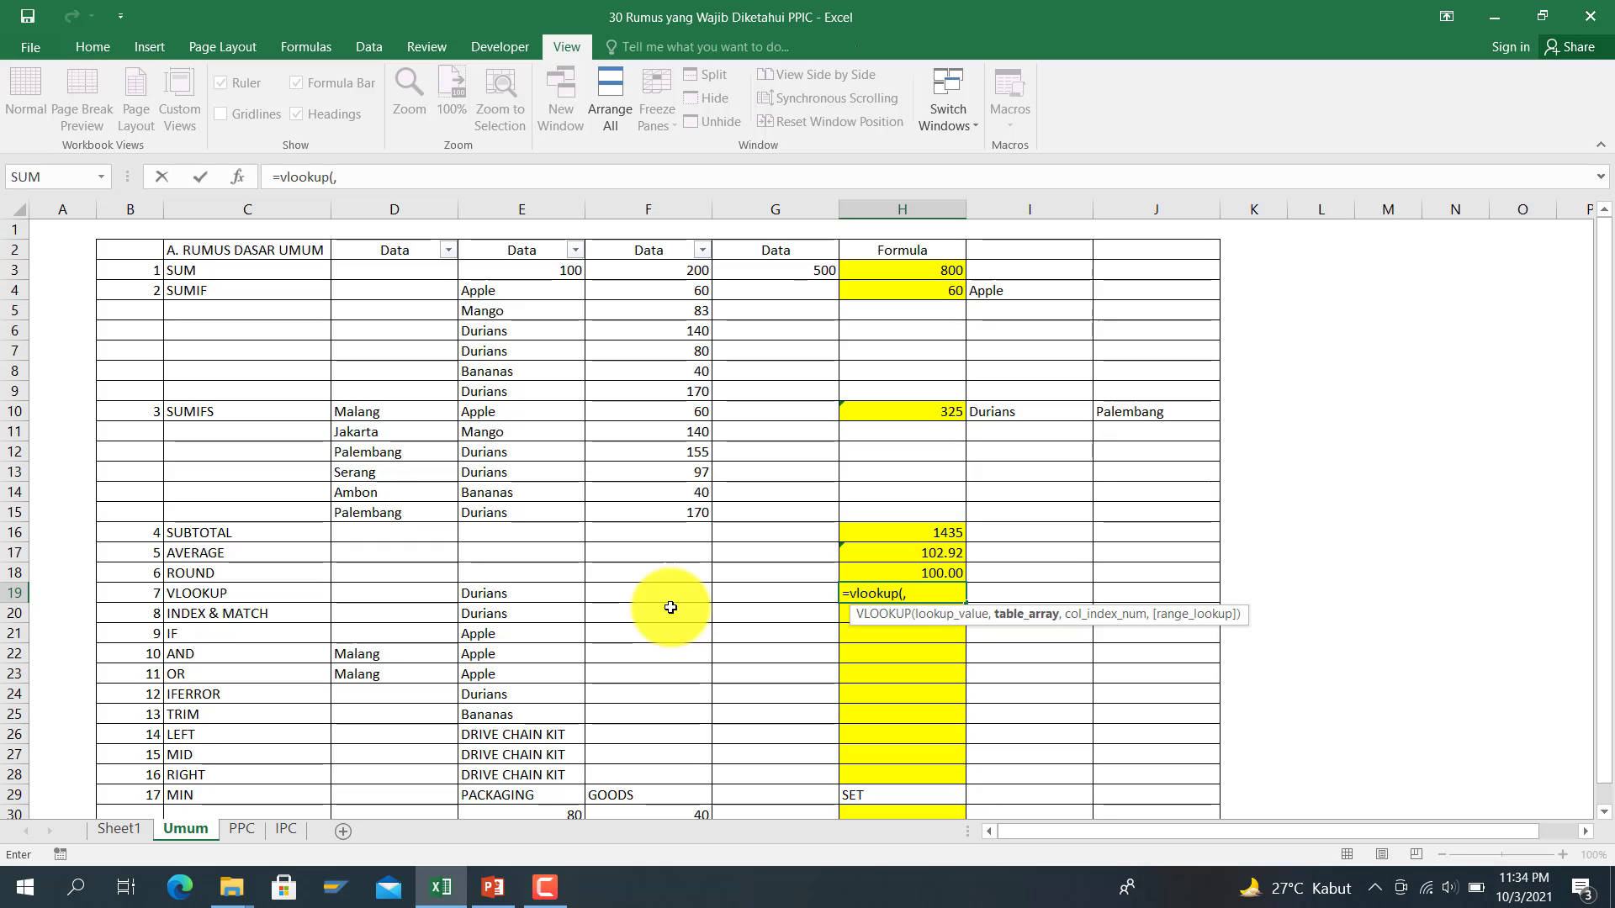
pyautogui.click(463, 597)
pyautogui.write(',')
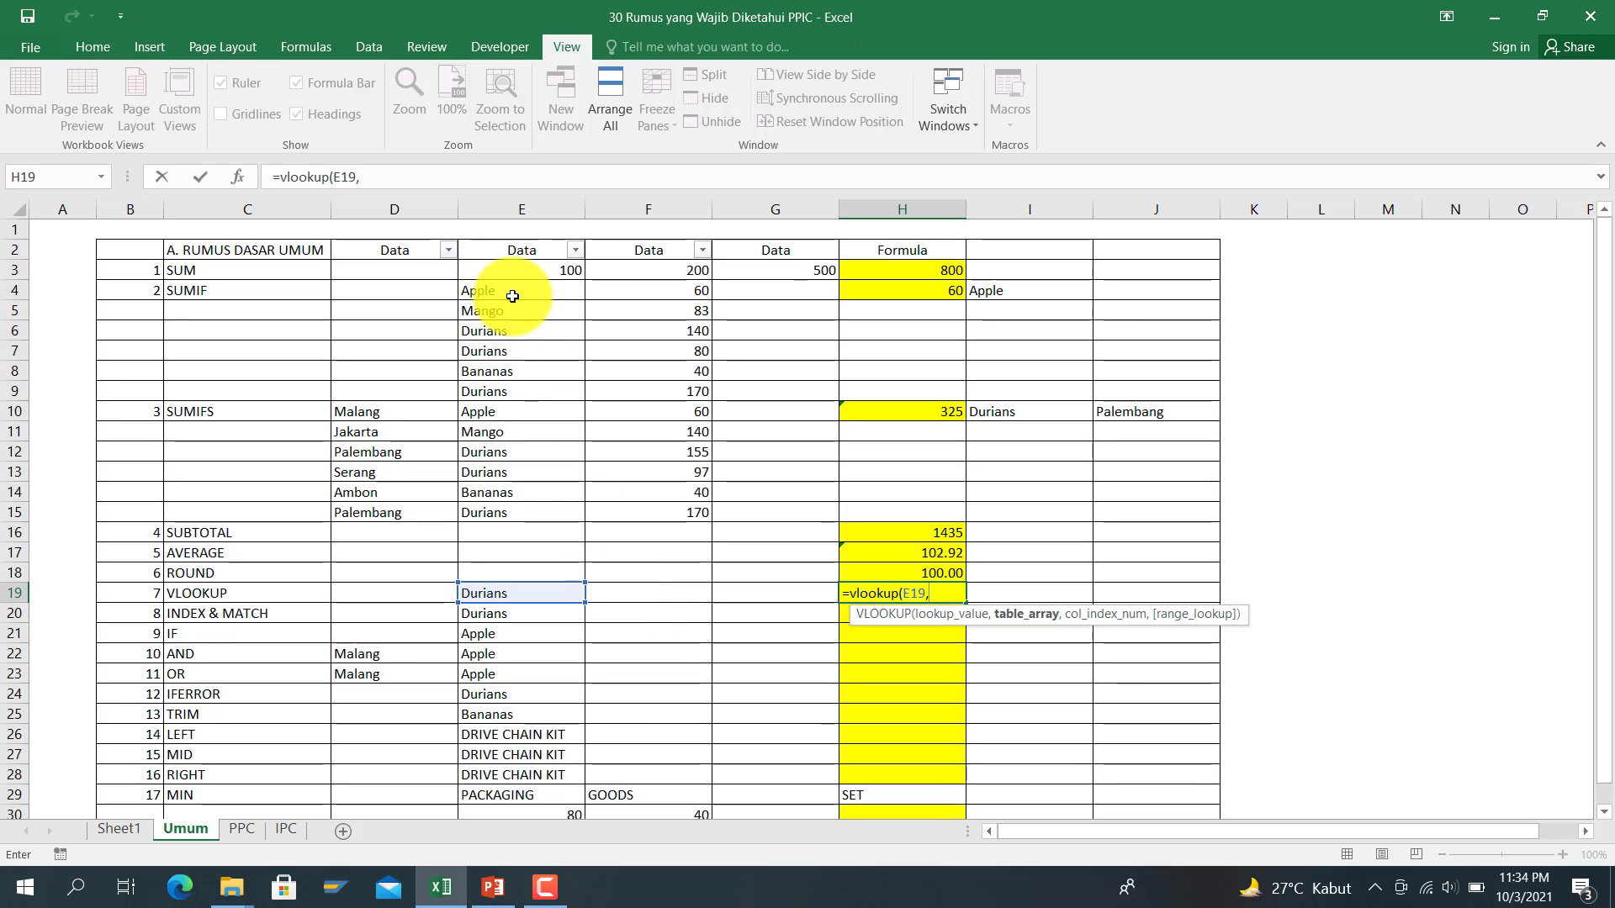
pyautogui.moveTo(513, 296); pyautogui.dragTo(643, 516)
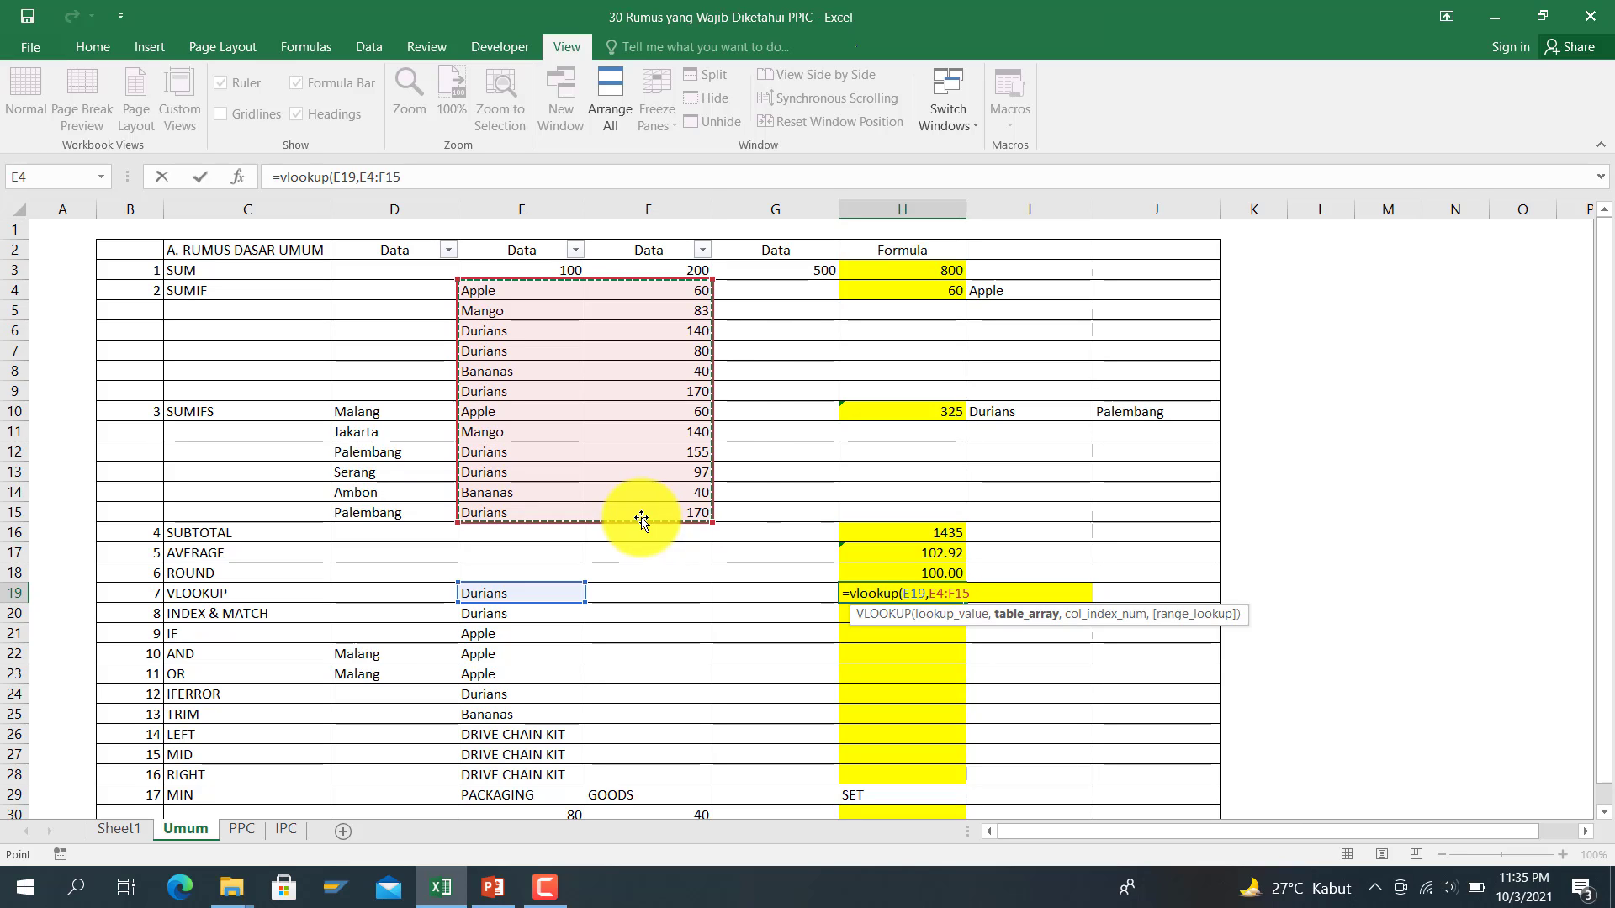
pyautogui.write(',2,0)')
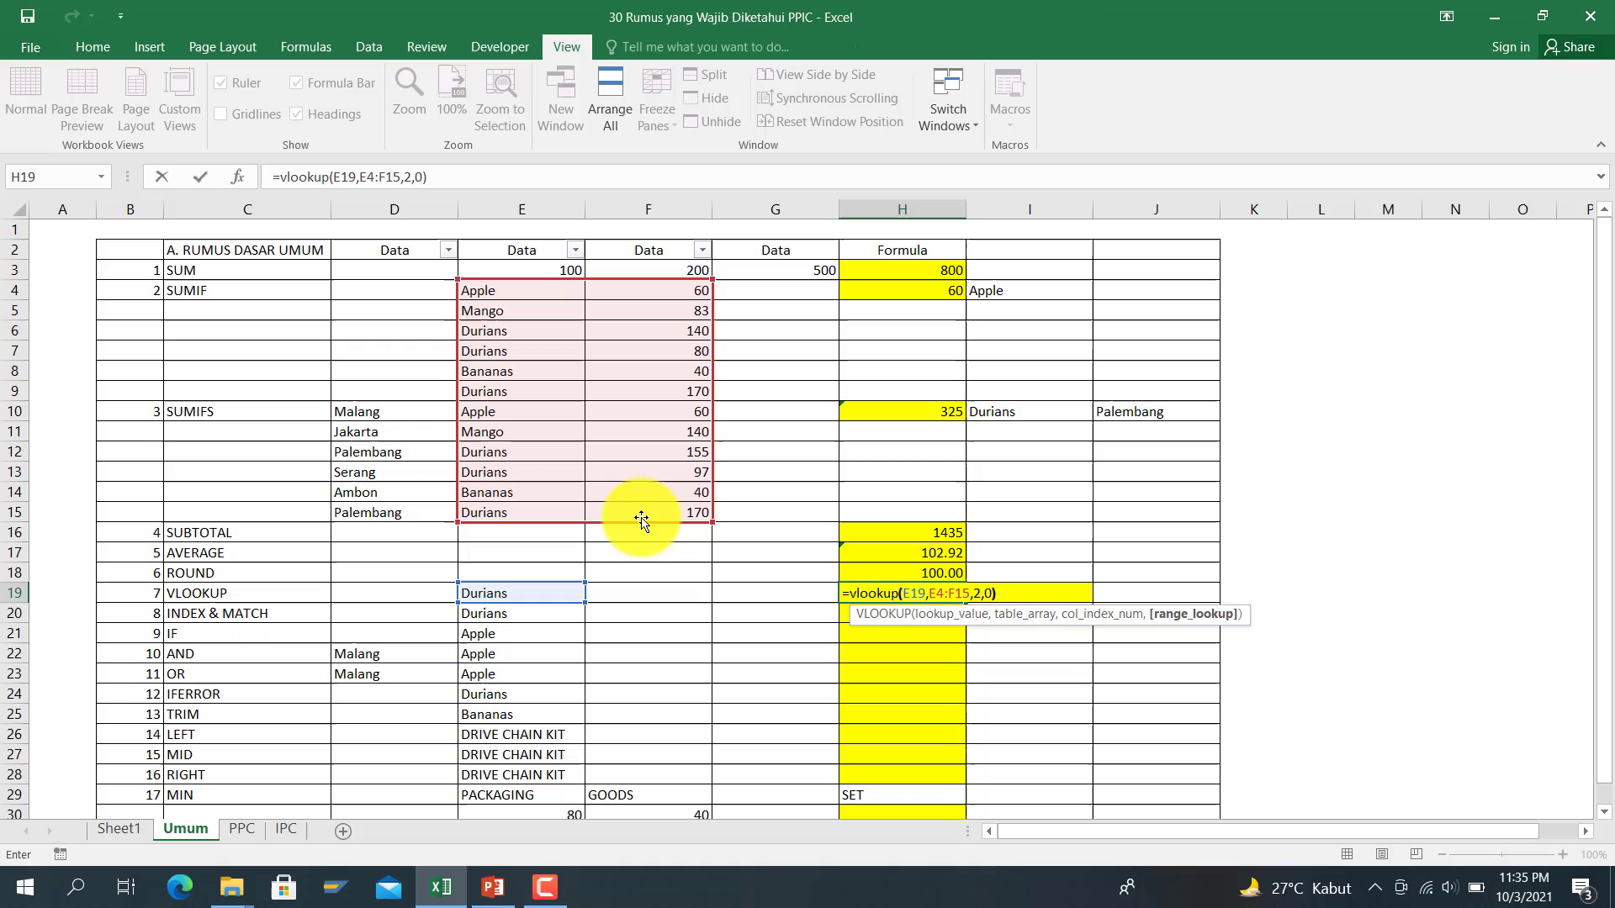
pyautogui.press('Return')
# Step: Check H19's result against the Durians value 140 in the table
pyautogui.press('Up')
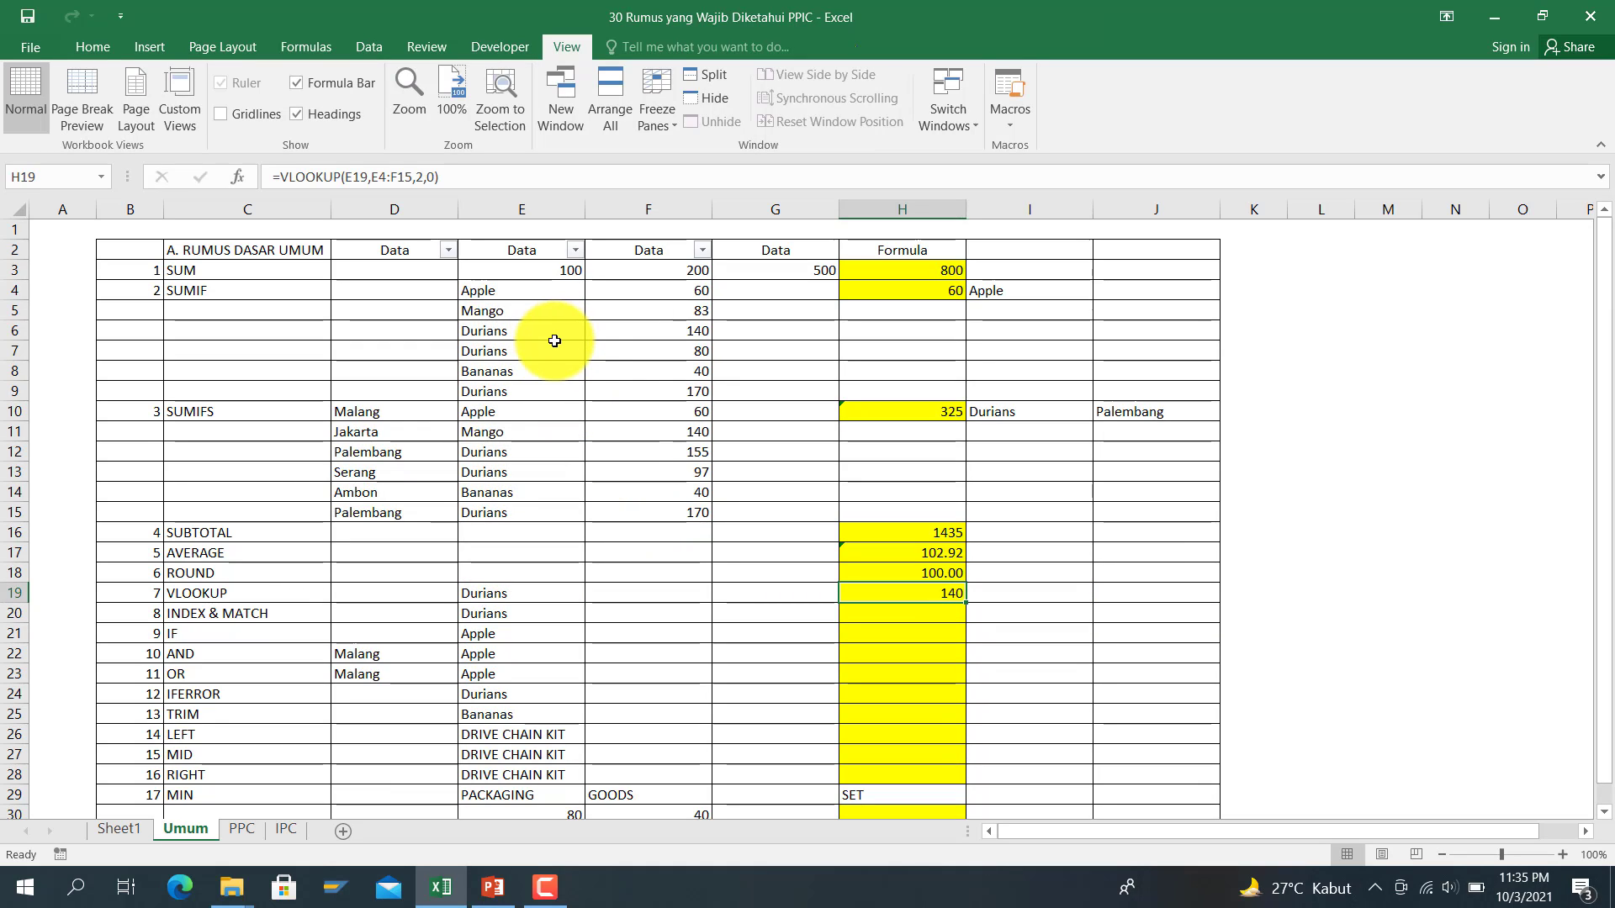
pyautogui.click(634, 350)
pyautogui.click(641, 327)
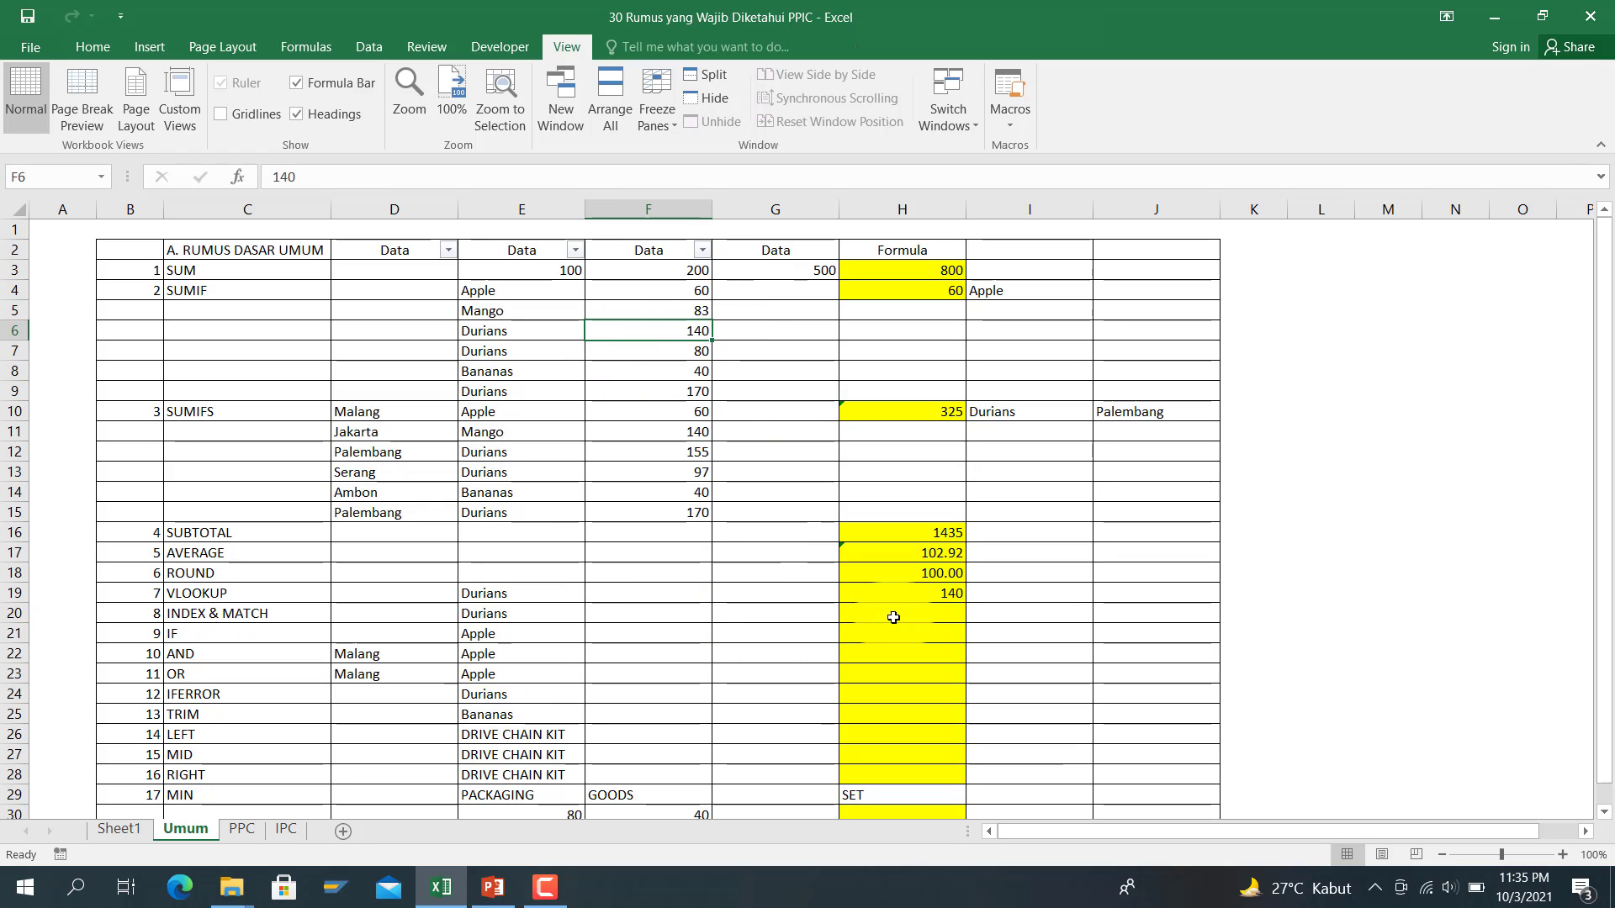
pyautogui.click(899, 592)
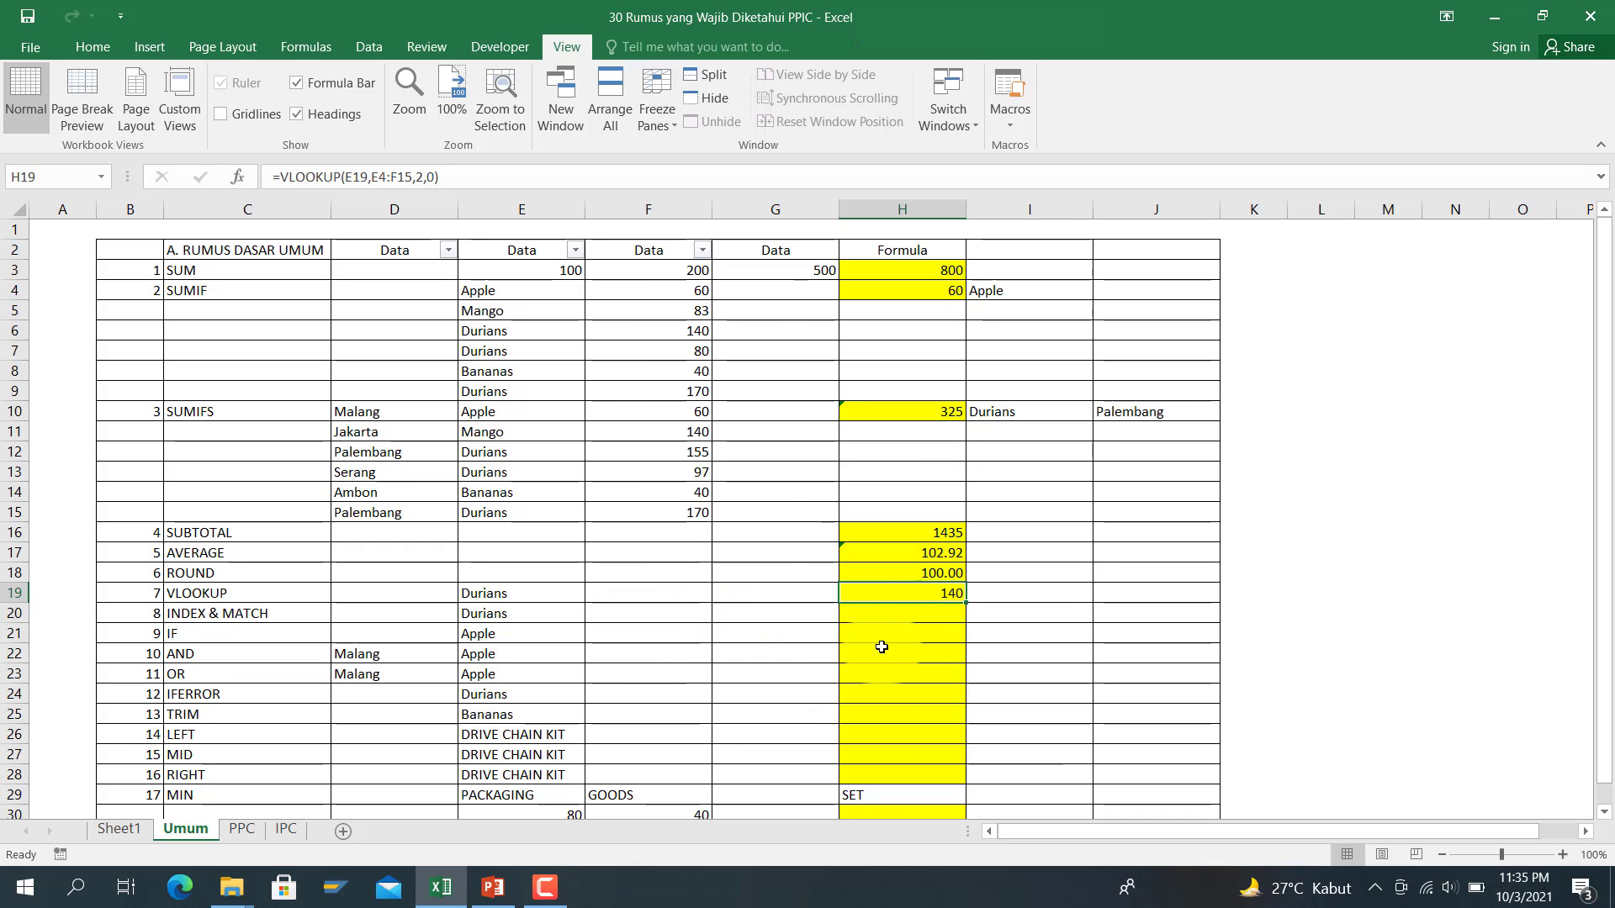
# Step: Enter =INDEX(F4:F15,MATCH(E20,E4:E15,0)) in H20 for Durians
pyautogui.click(879, 612)
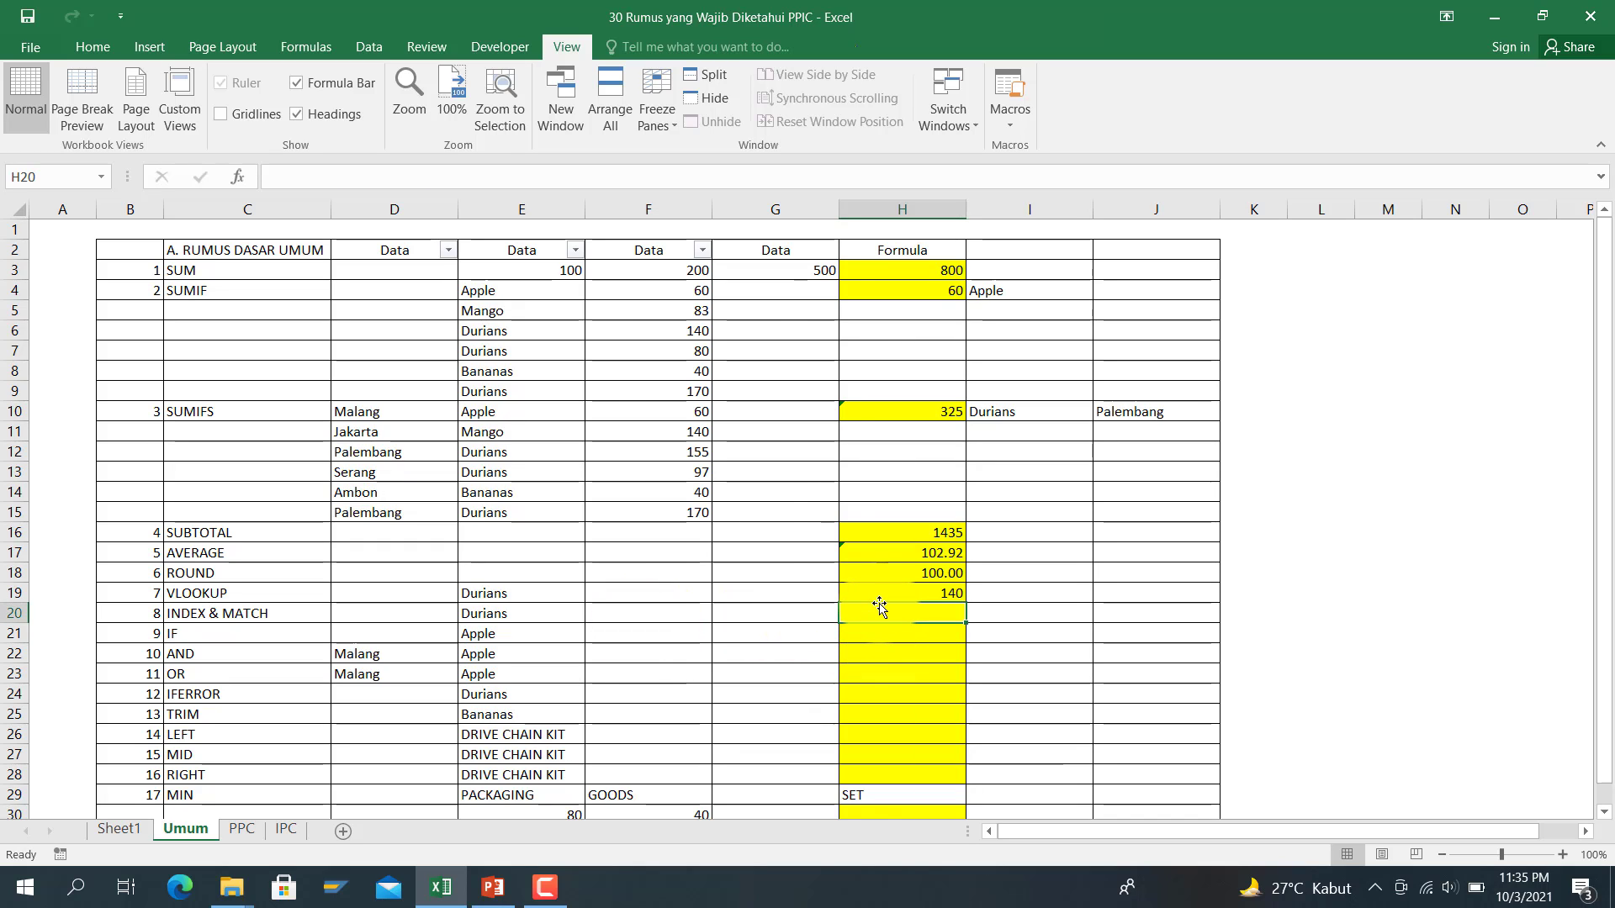
pyautogui.write('=in')
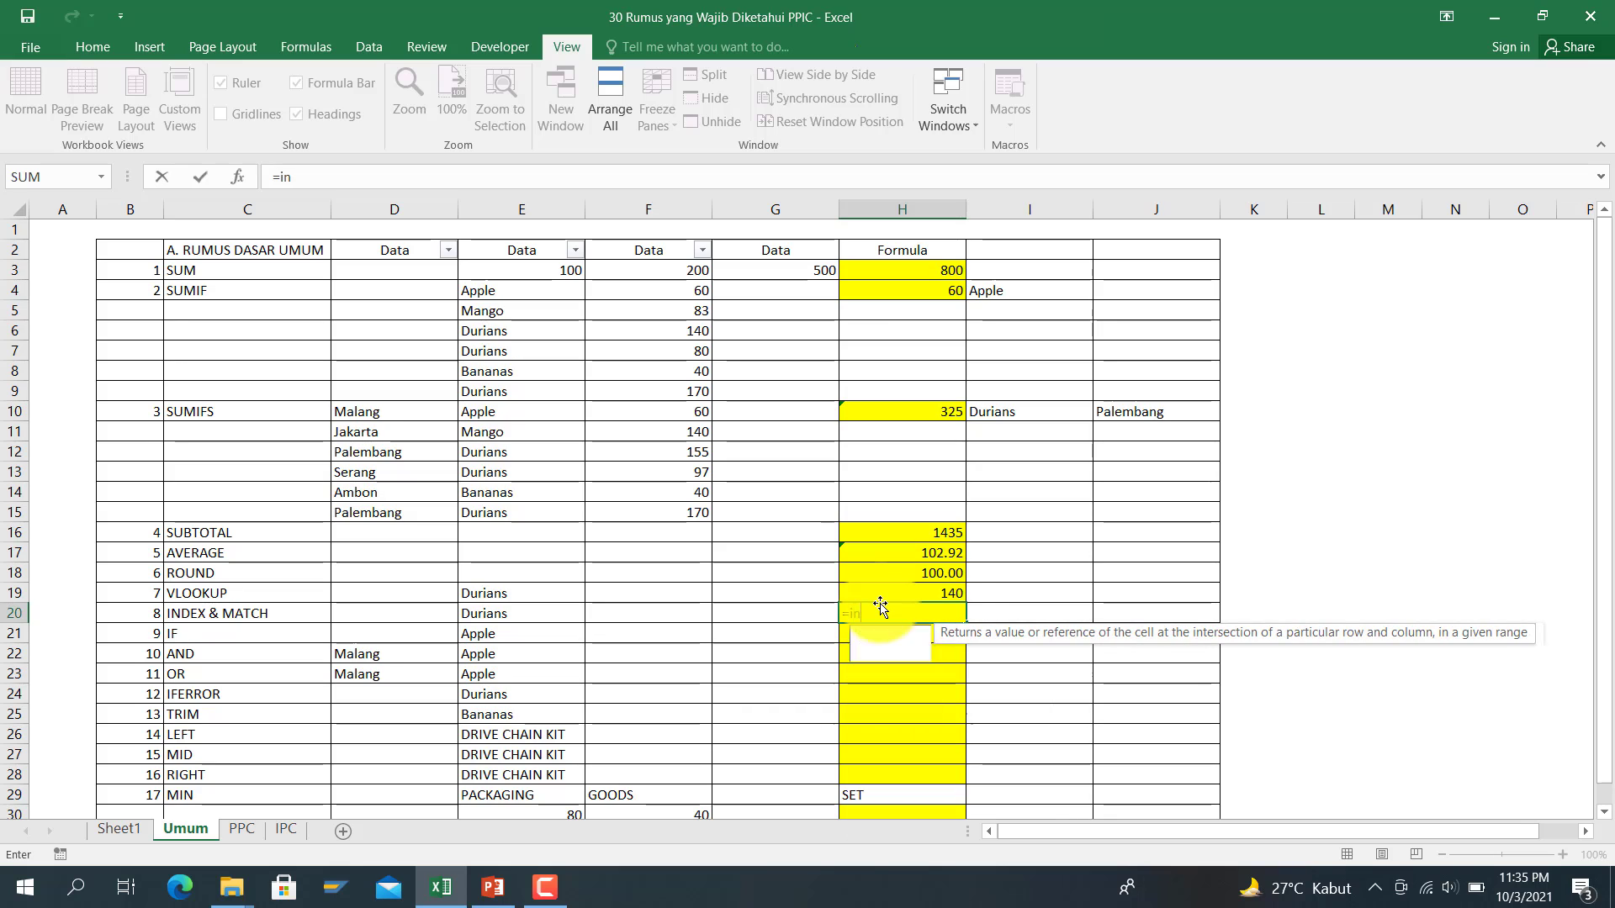
pyautogui.write('dex(')
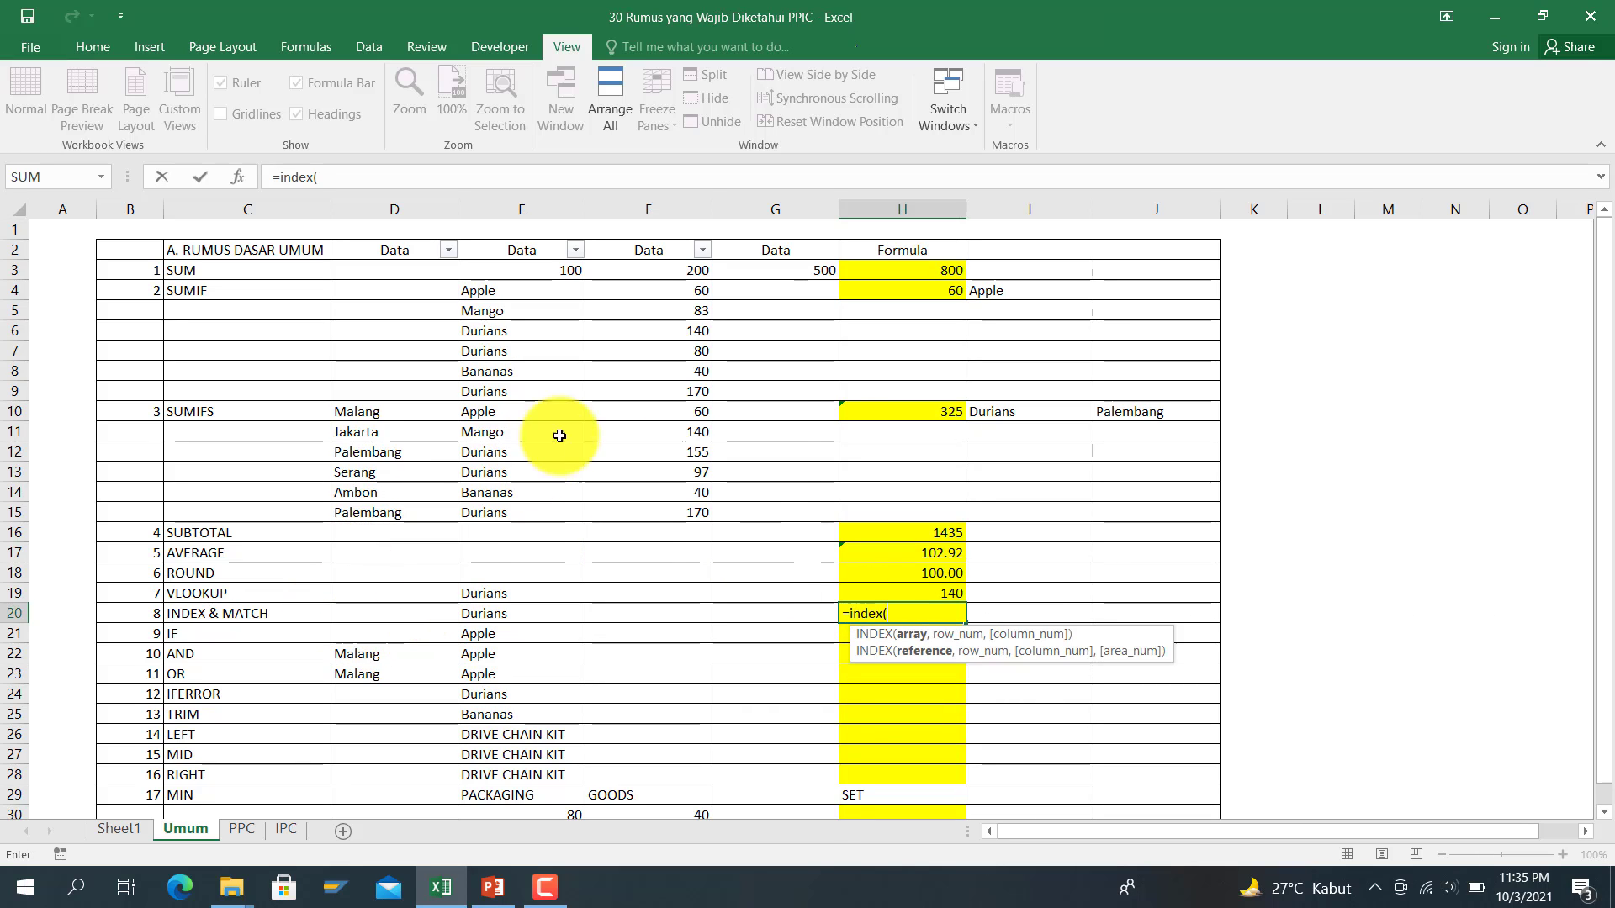
pyautogui.moveTo(669, 295); pyautogui.dragTo(651, 504)
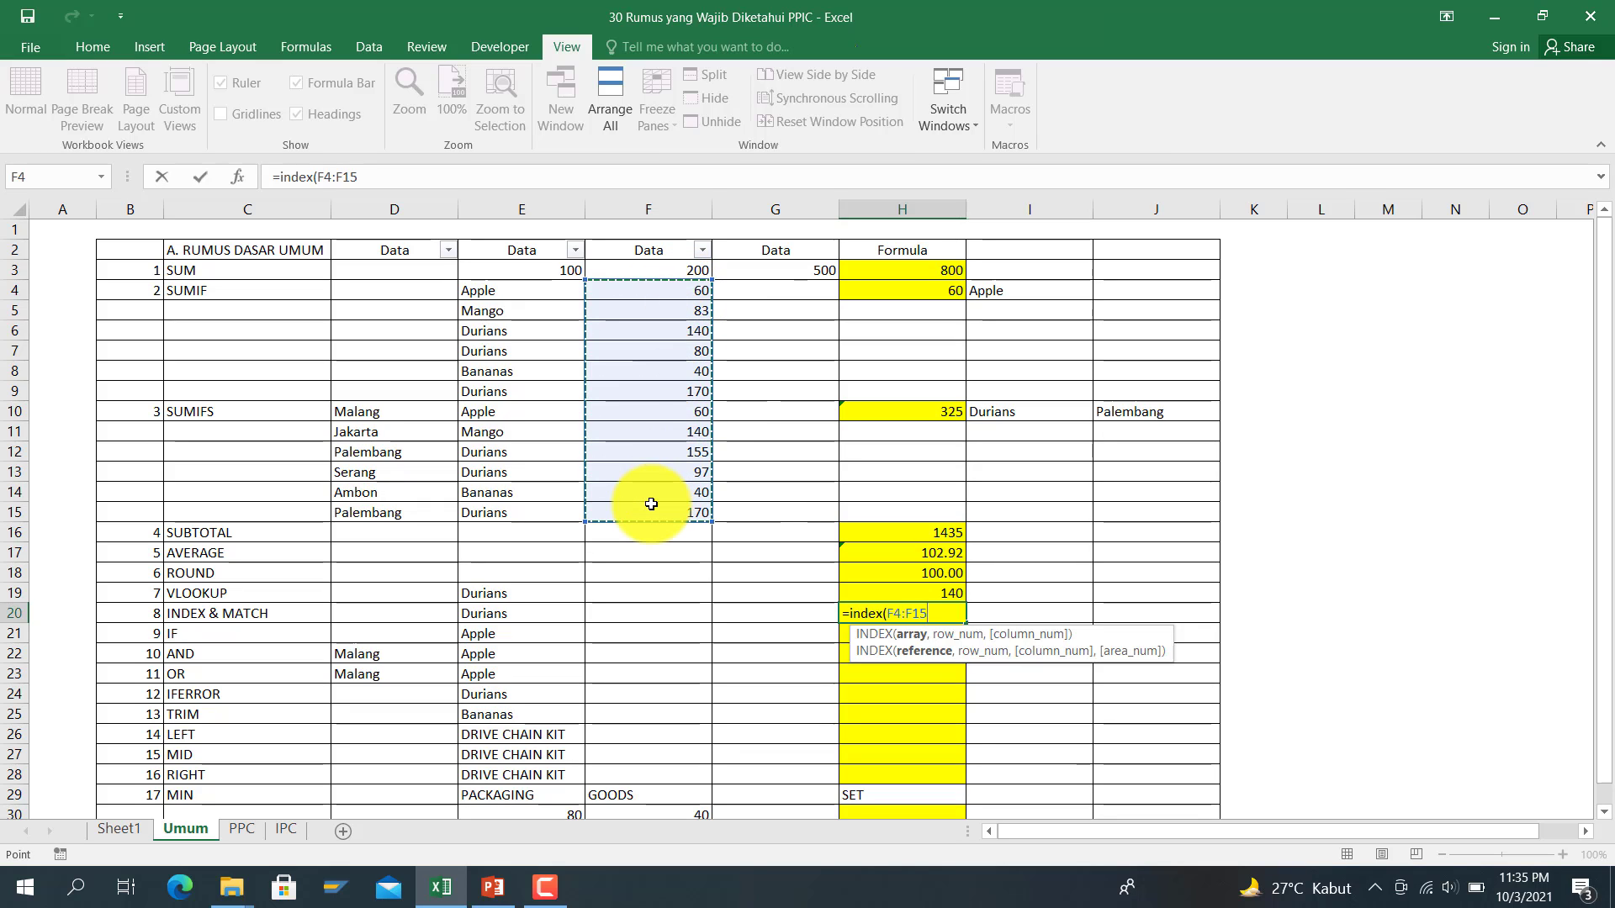
pyautogui.write(',m')
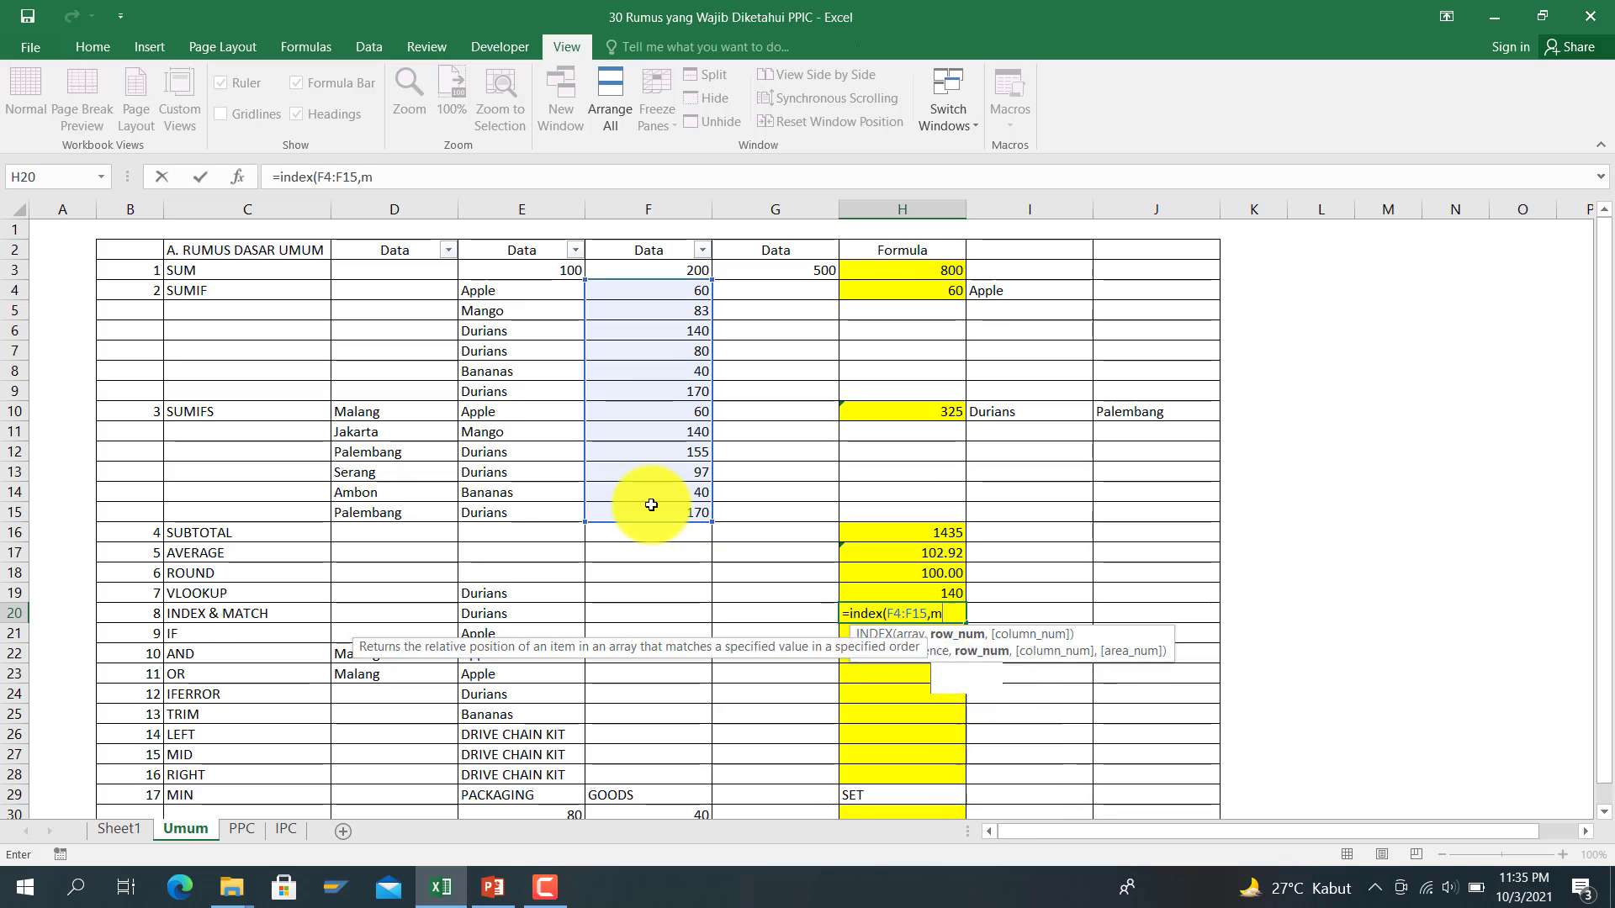
pyautogui.write('atch(')
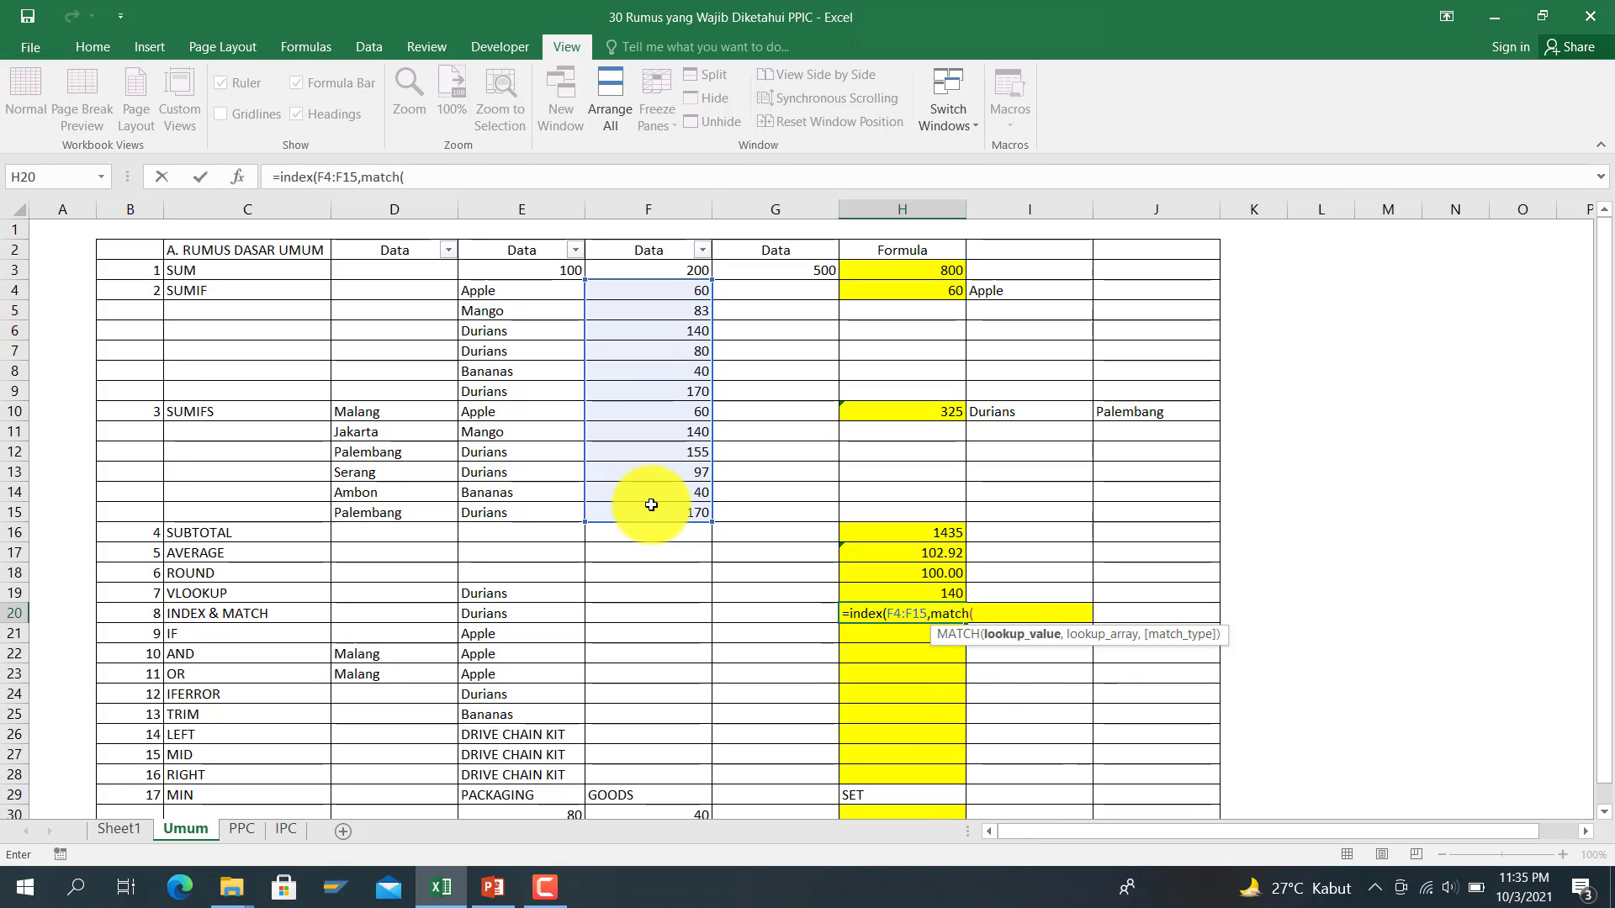
pyautogui.click(535, 594)
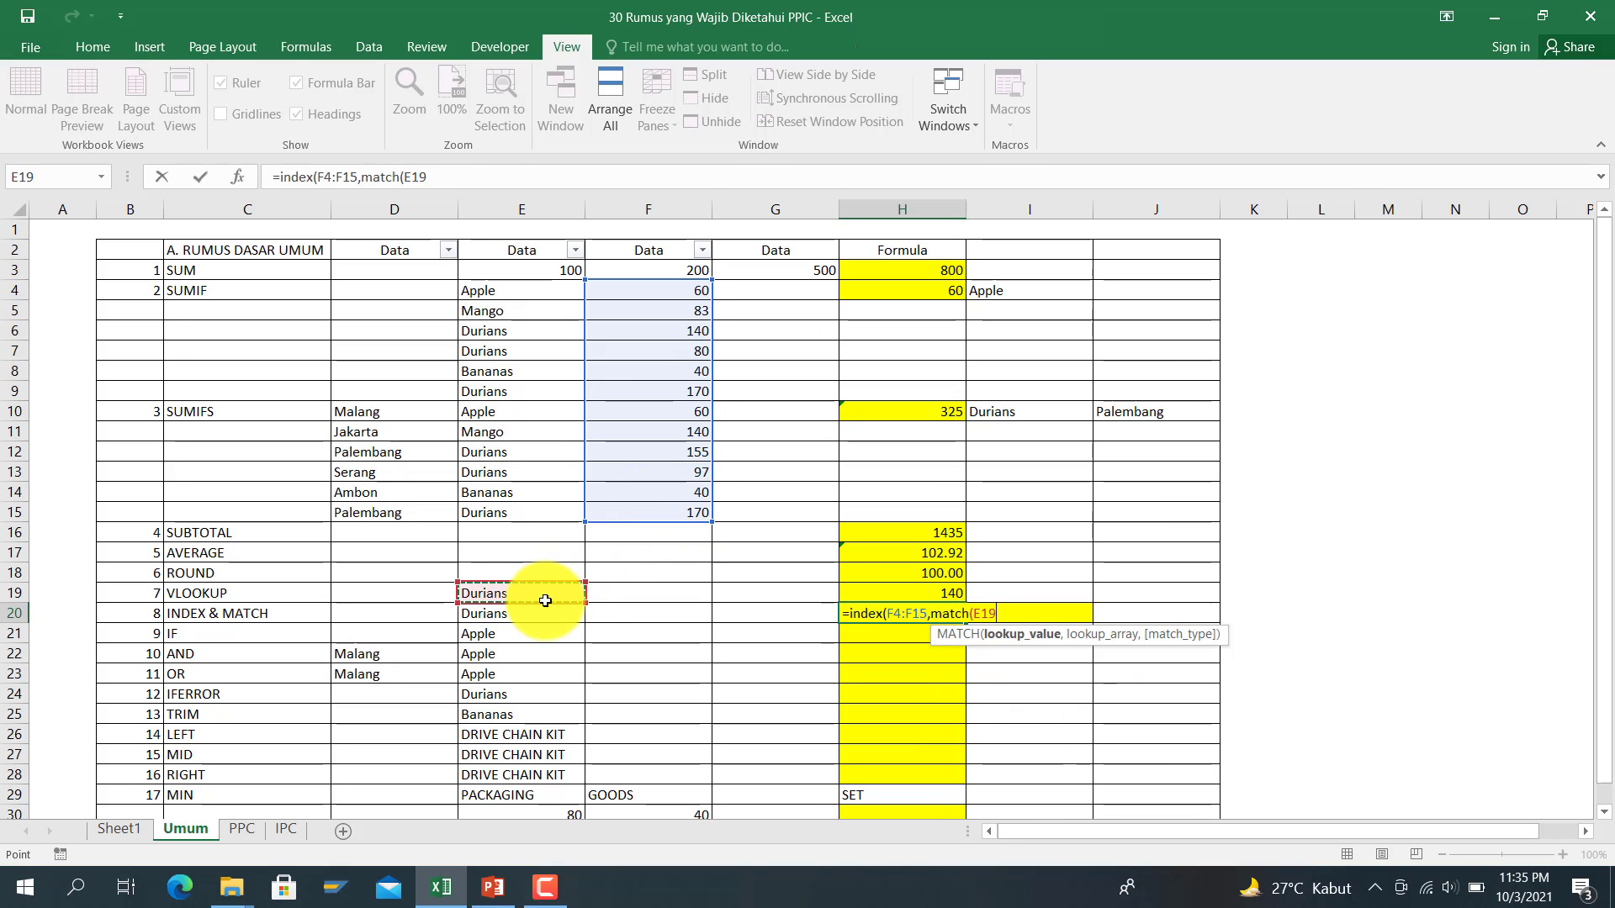
pyautogui.click(581, 621)
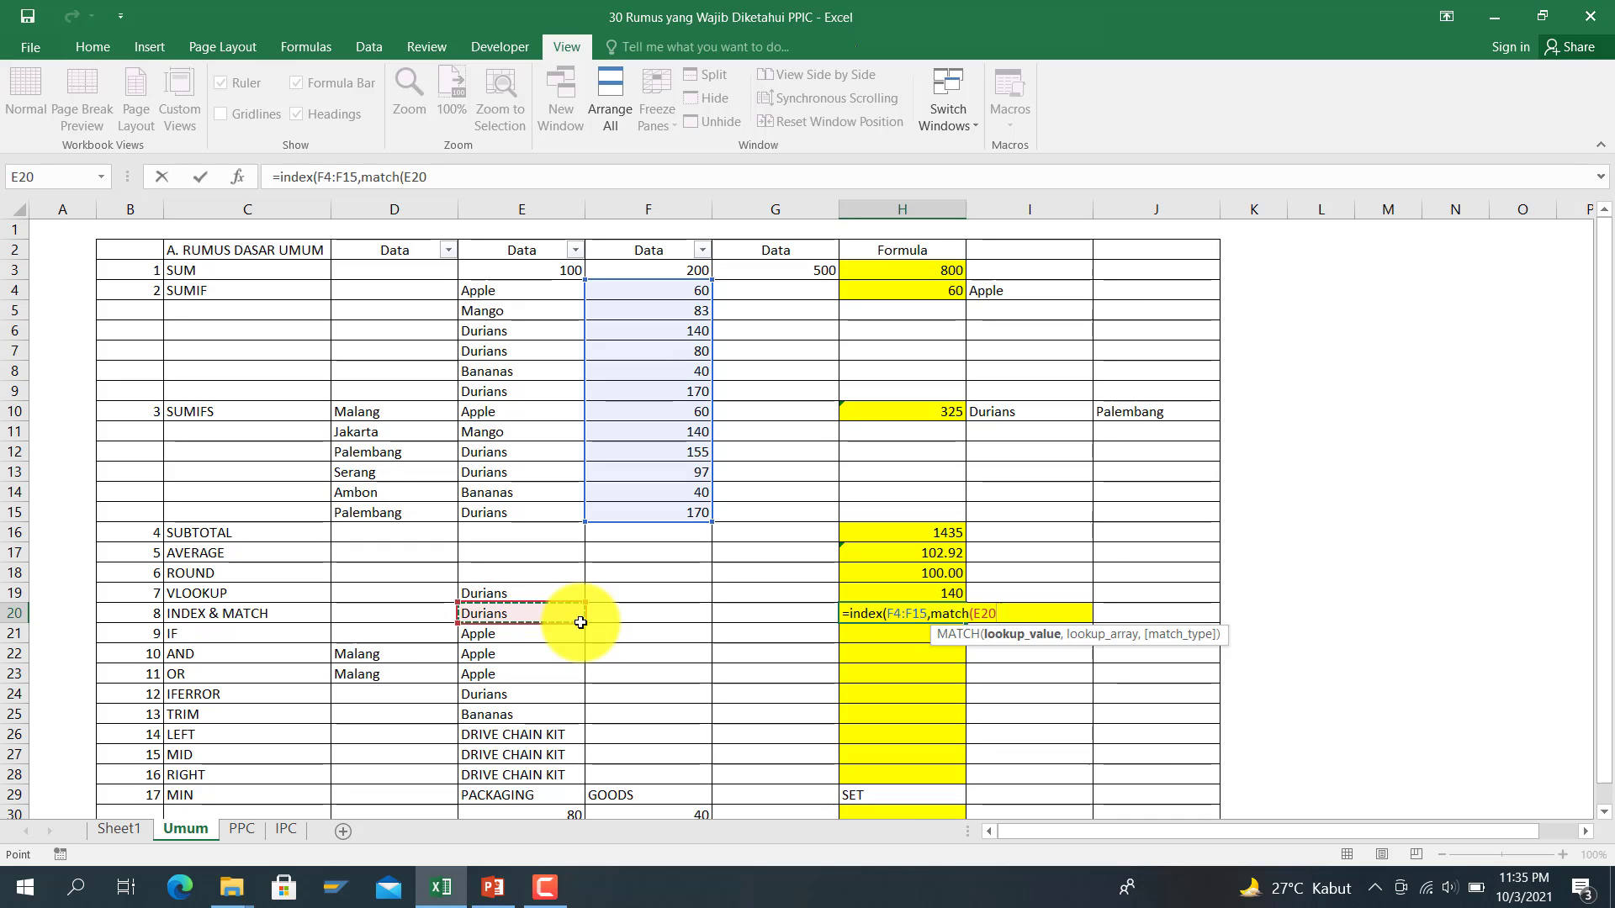
pyautogui.write(',')
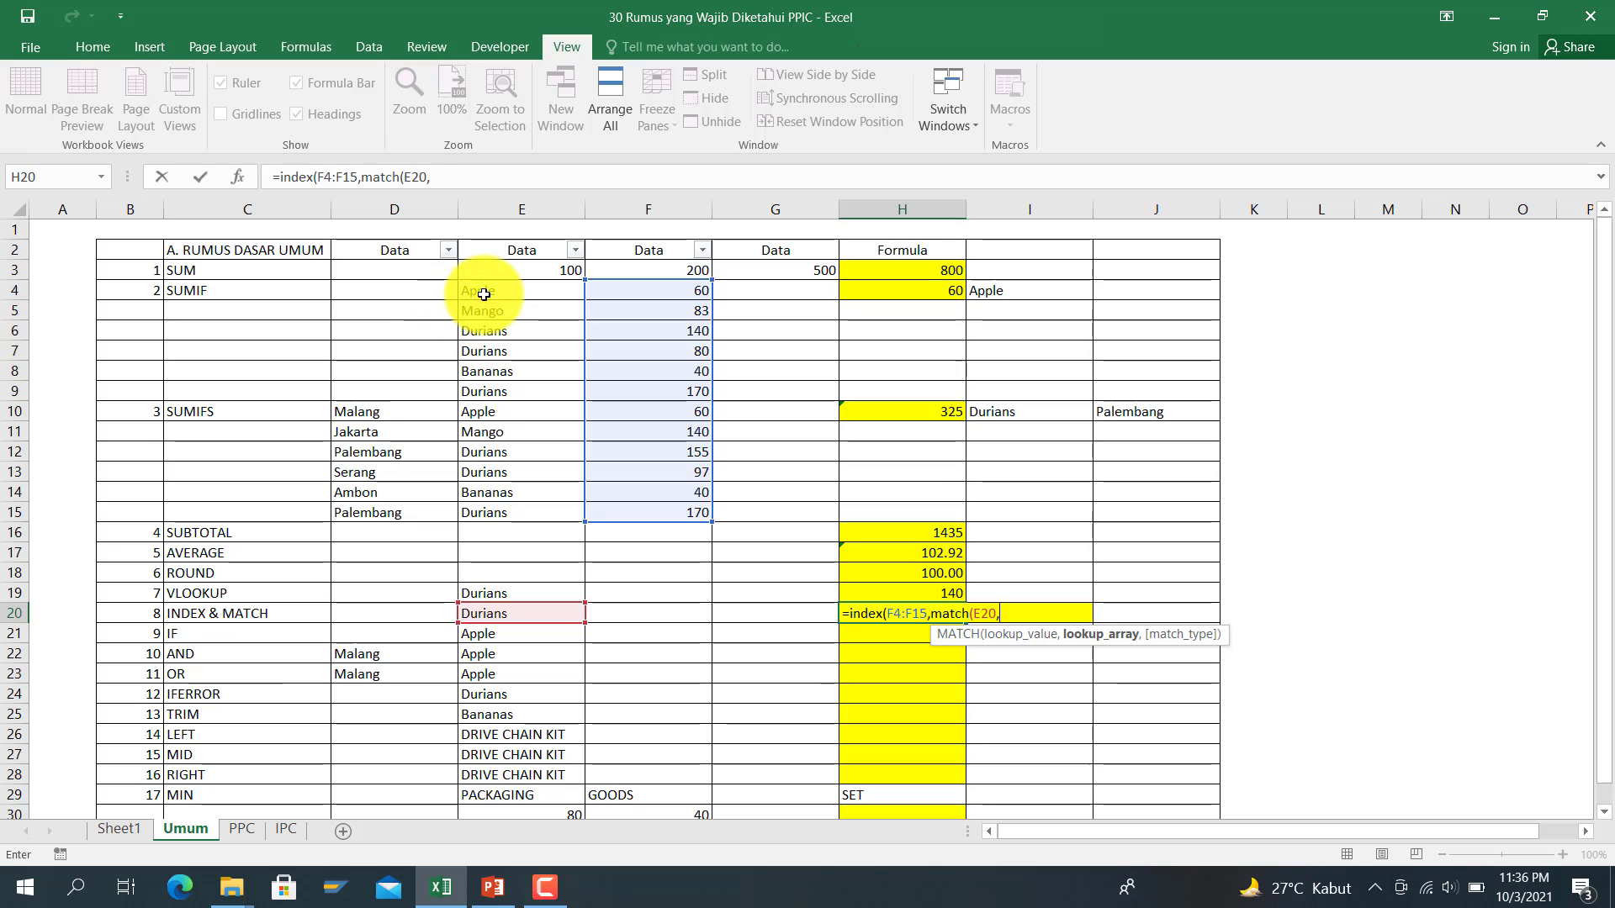
pyautogui.moveTo(471, 291); pyautogui.dragTo(579, 515)
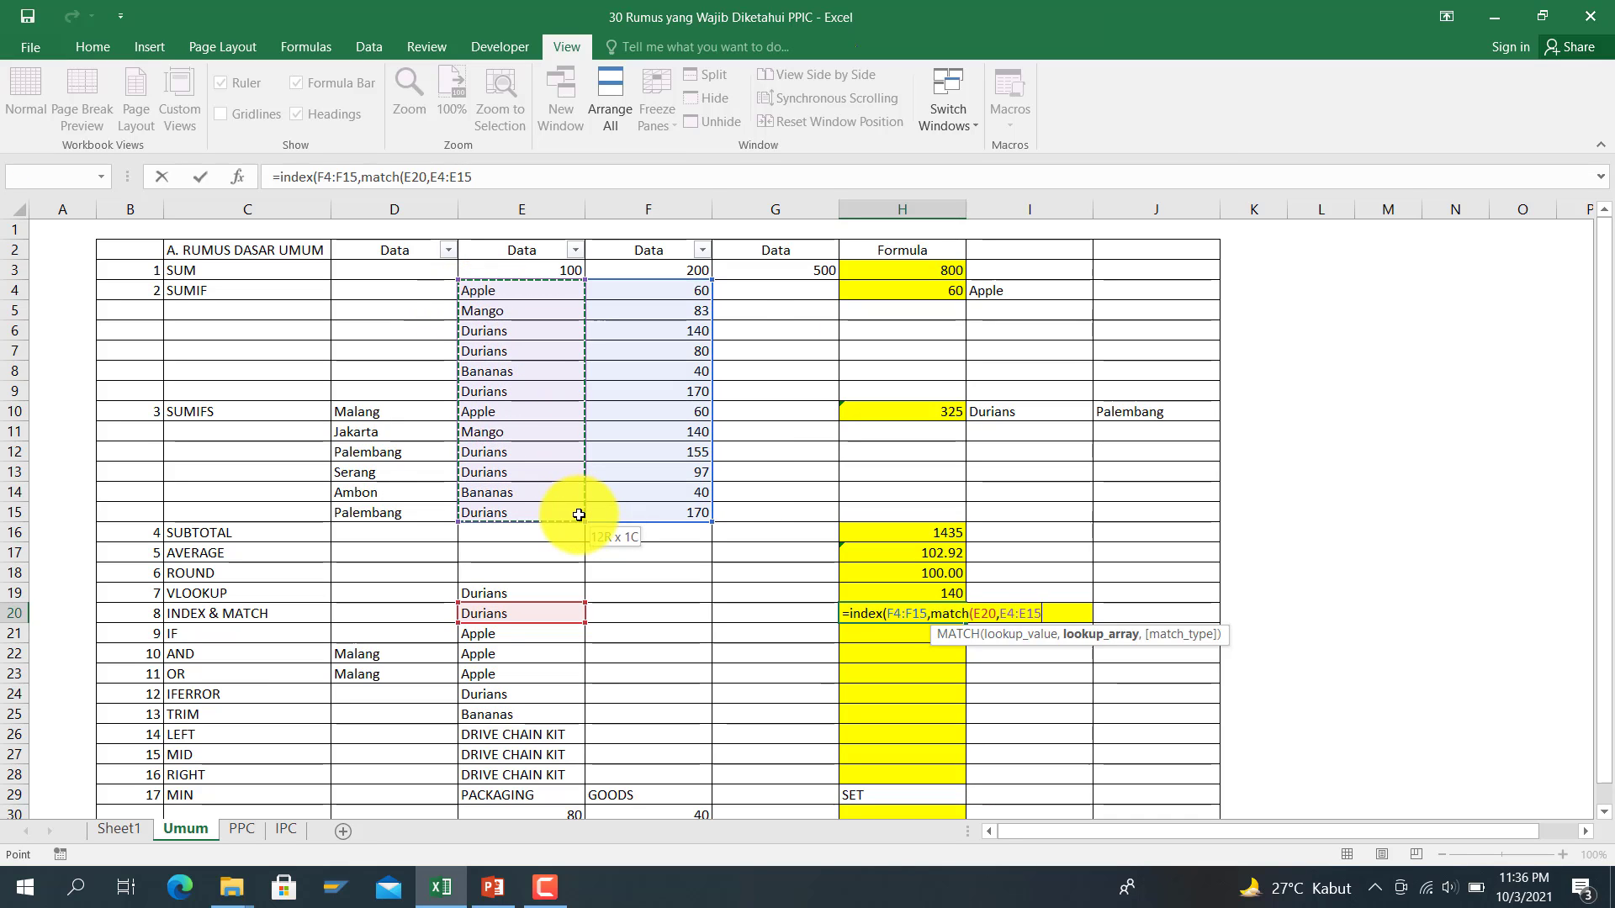
pyautogui.write(',')
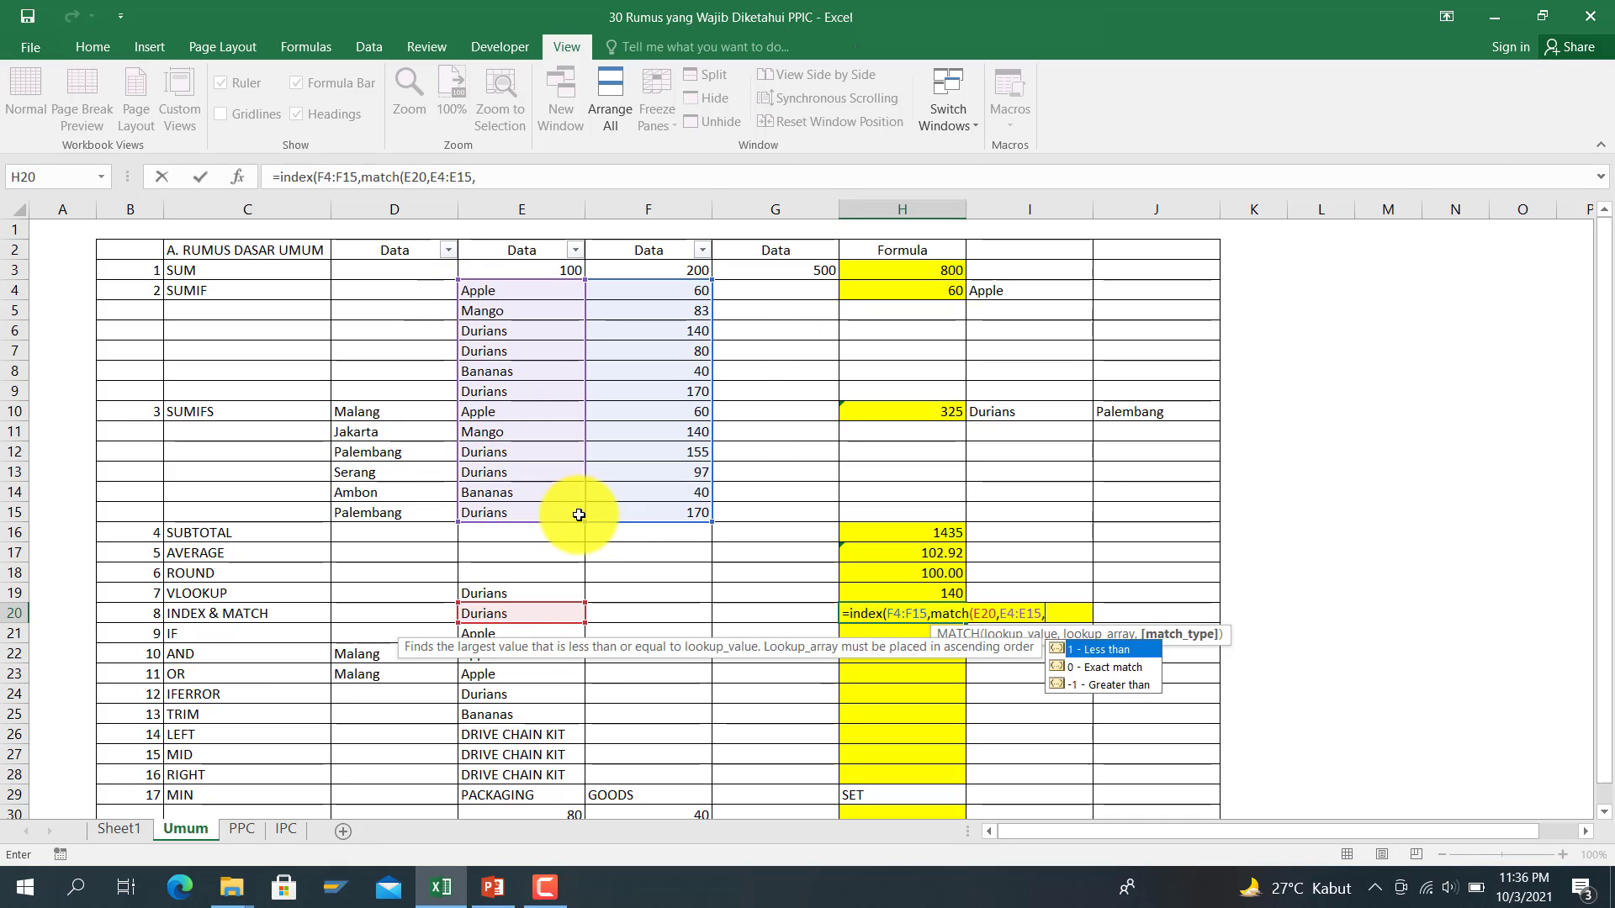
pyautogui.write('0))')
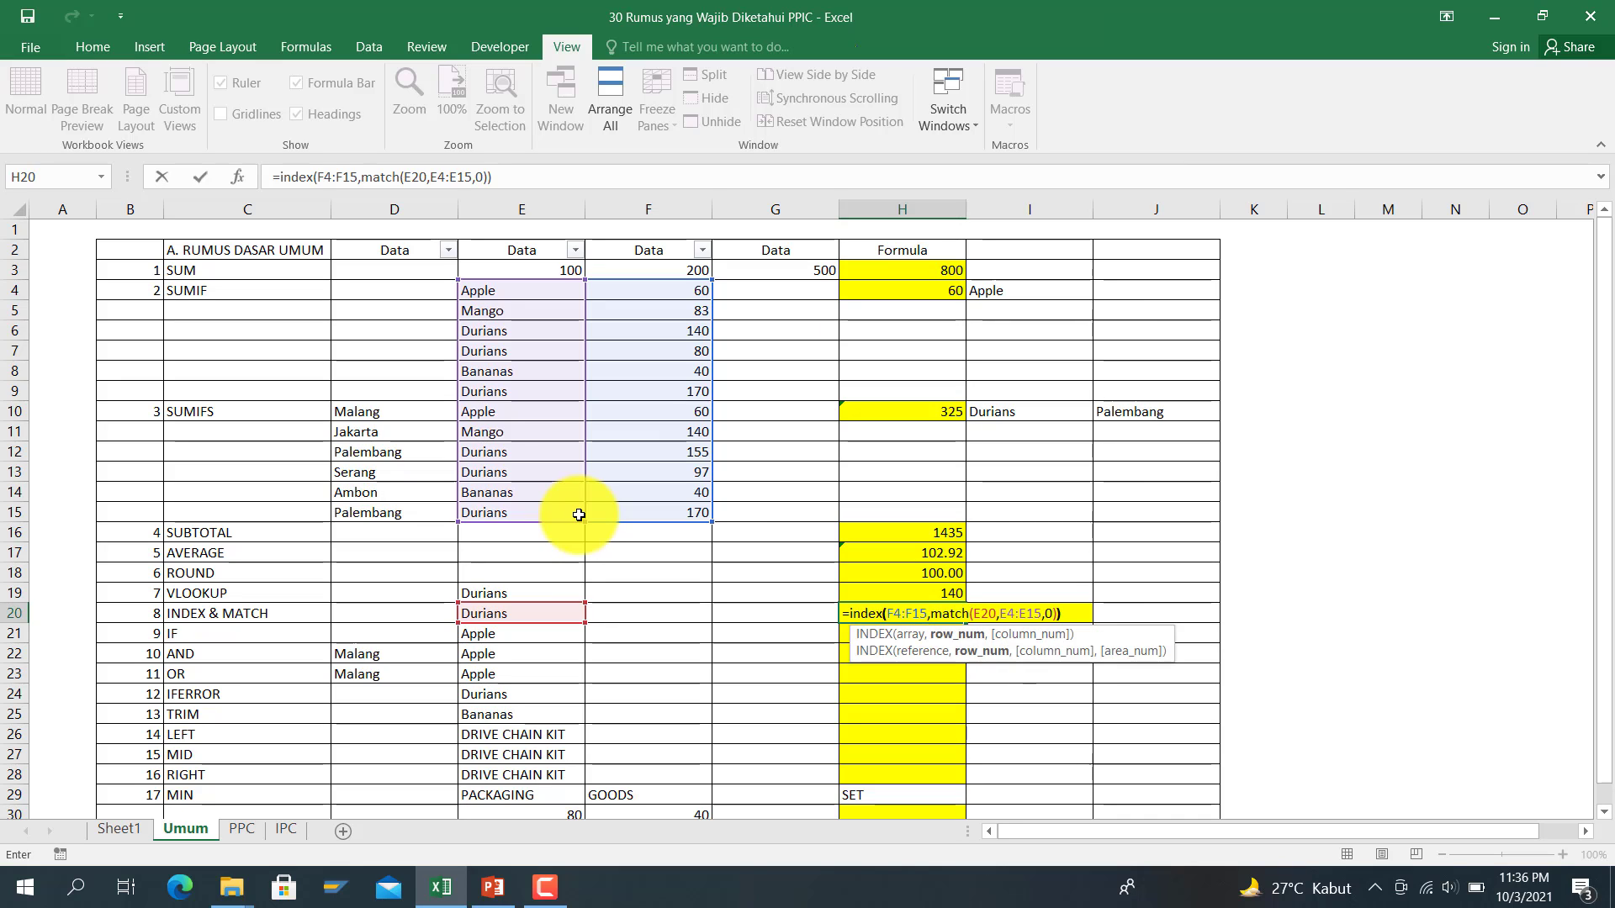
pyautogui.hotkey('ctrl', 'Return')
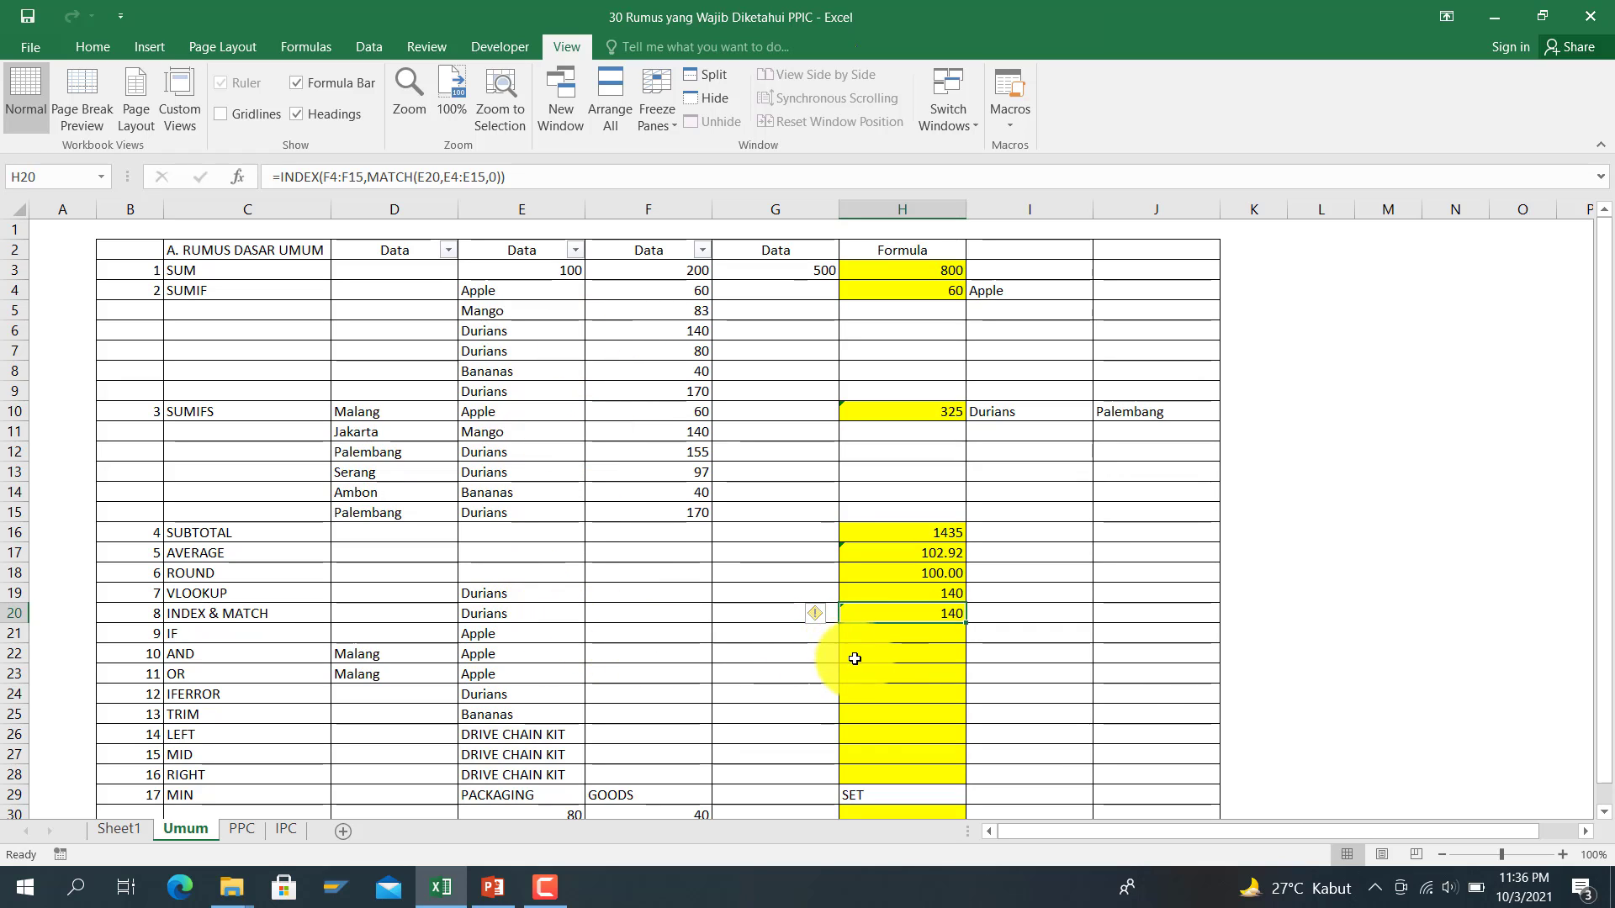
# Step: Move to H21 on the IF row
pyautogui.click(898, 634)
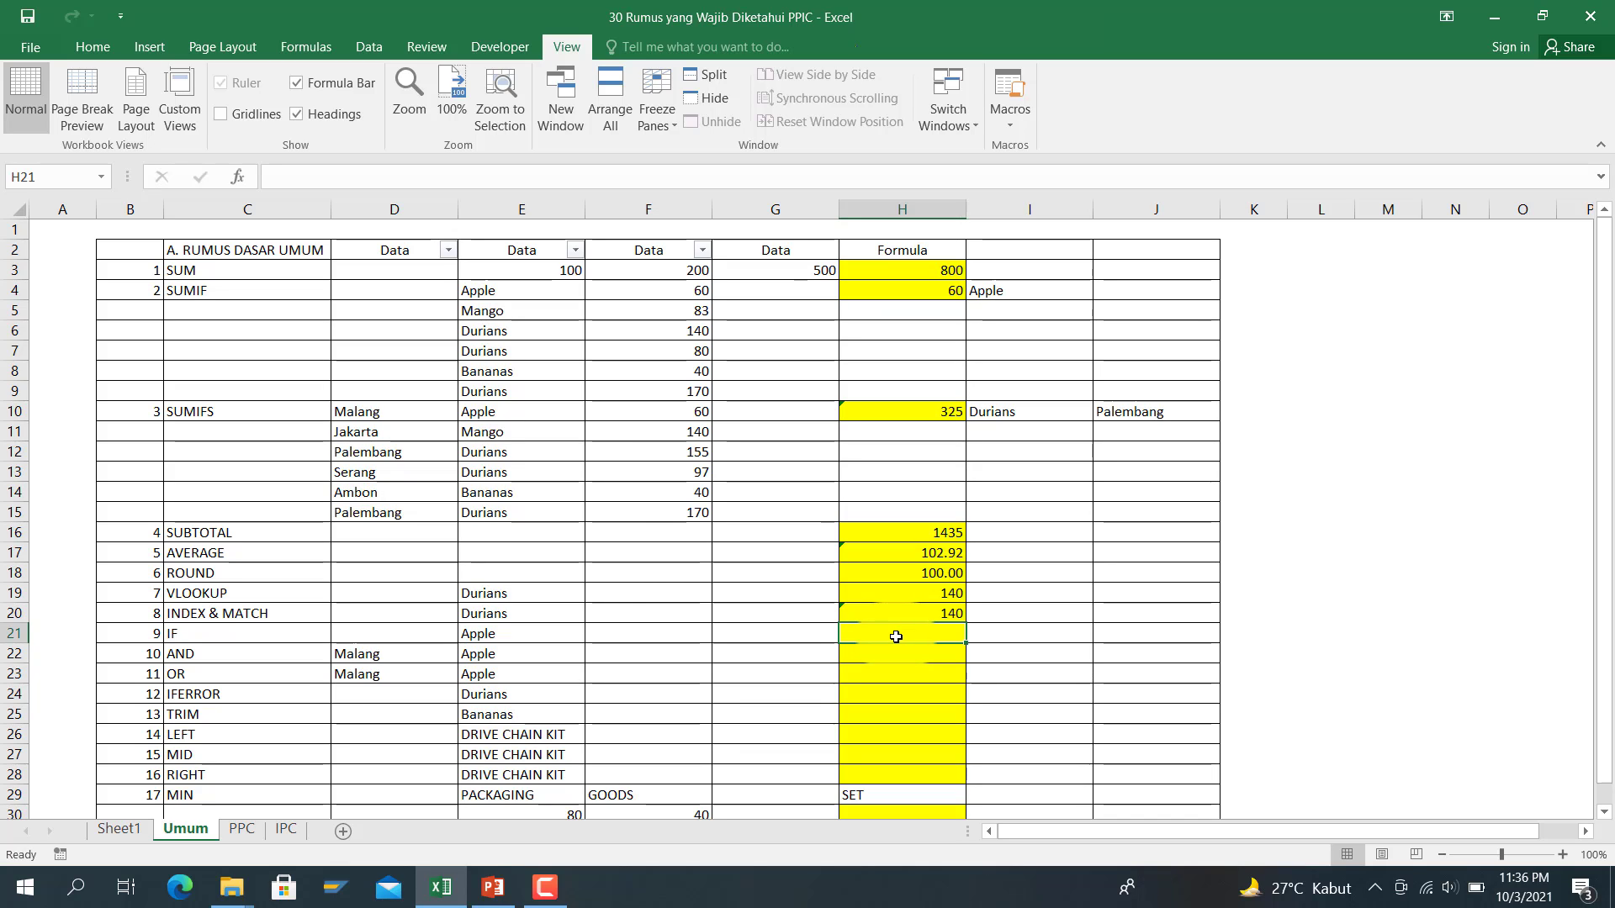
pyautogui.press('Left')
pyautogui.press('Left')
pyautogui.press('Left')
pyautogui.press('Left')
pyautogui.press('Right')
pyautogui.press('Right')
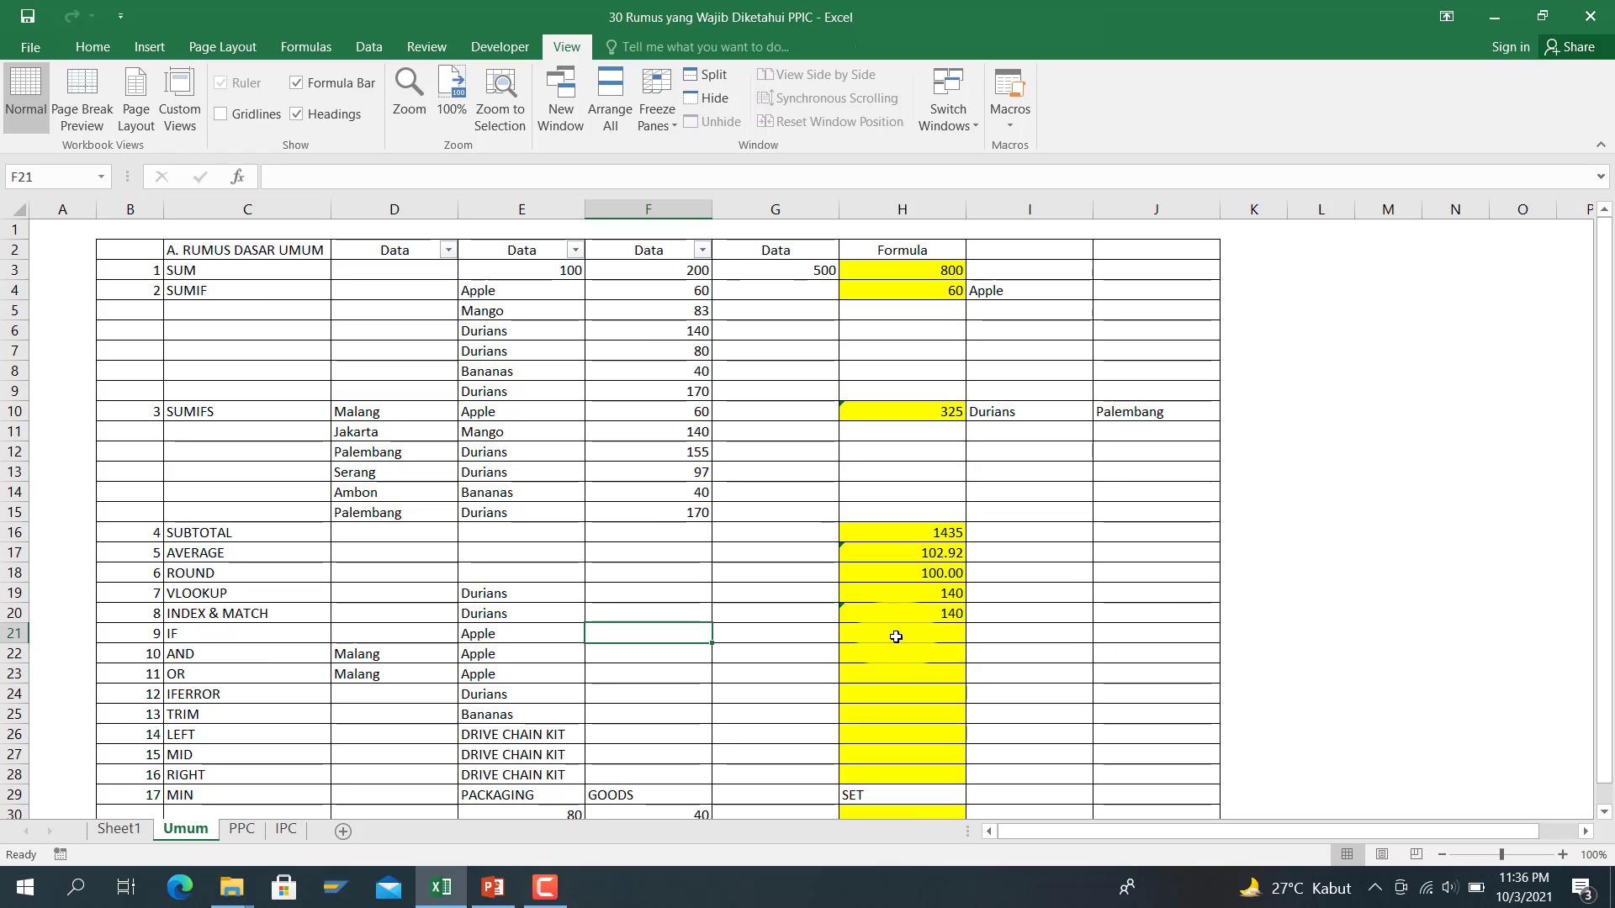
# Step: Enter a first IF formula in H21 testing E21's fruit name, with TRUE/FALSE results
pyautogui.press('Right')
pyautogui.press('Right')
pyautogui.write('=if(')
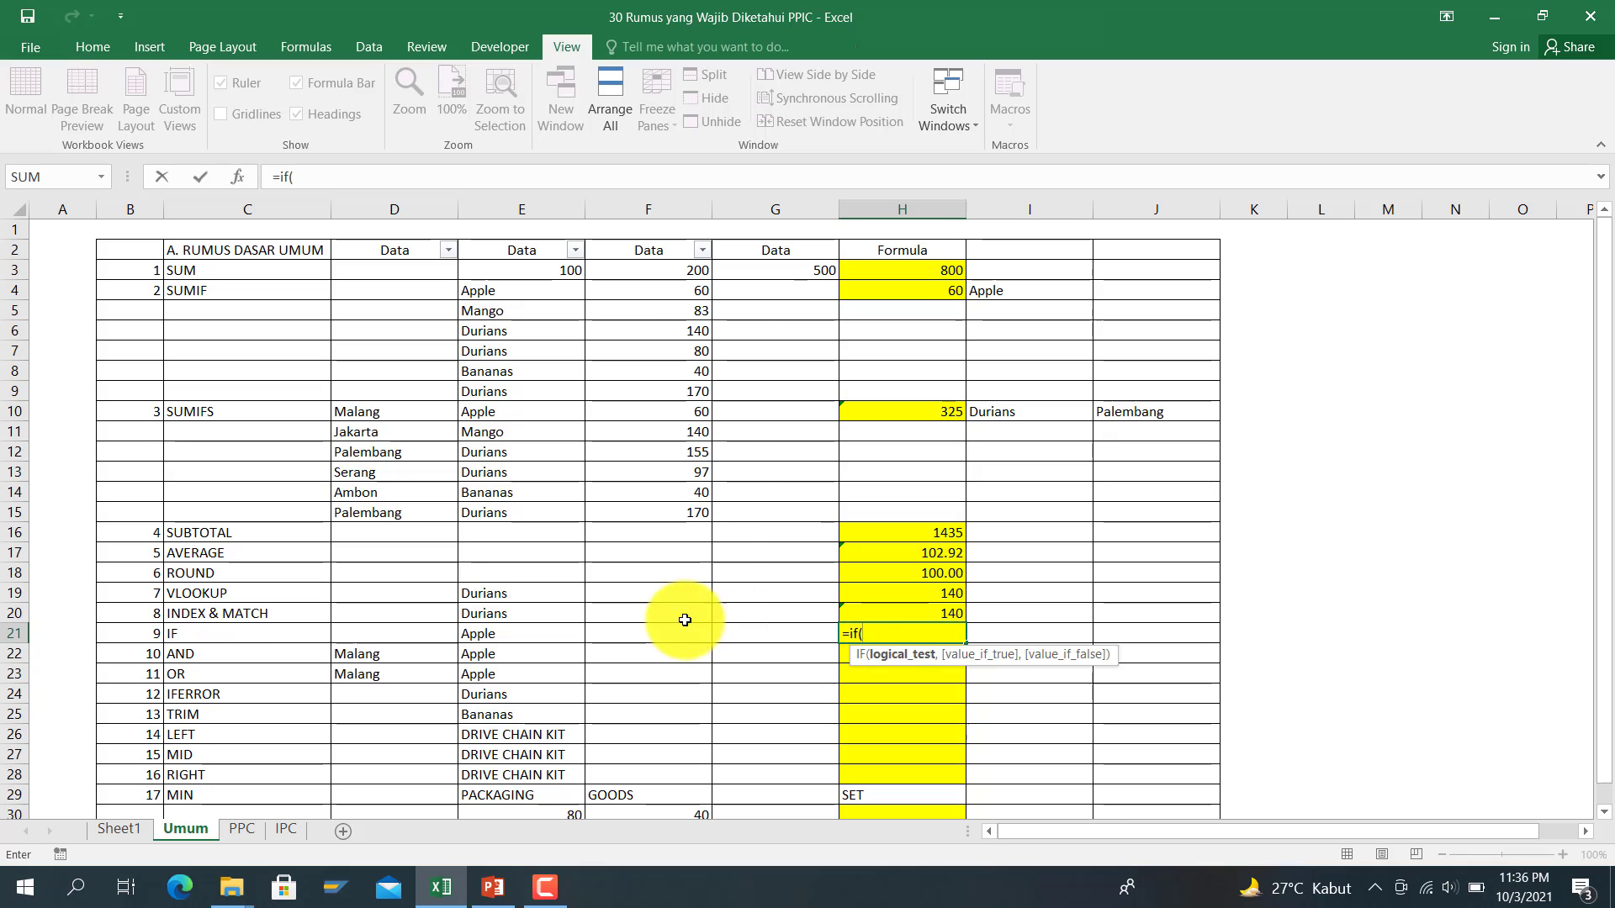
pyautogui.click(539, 639)
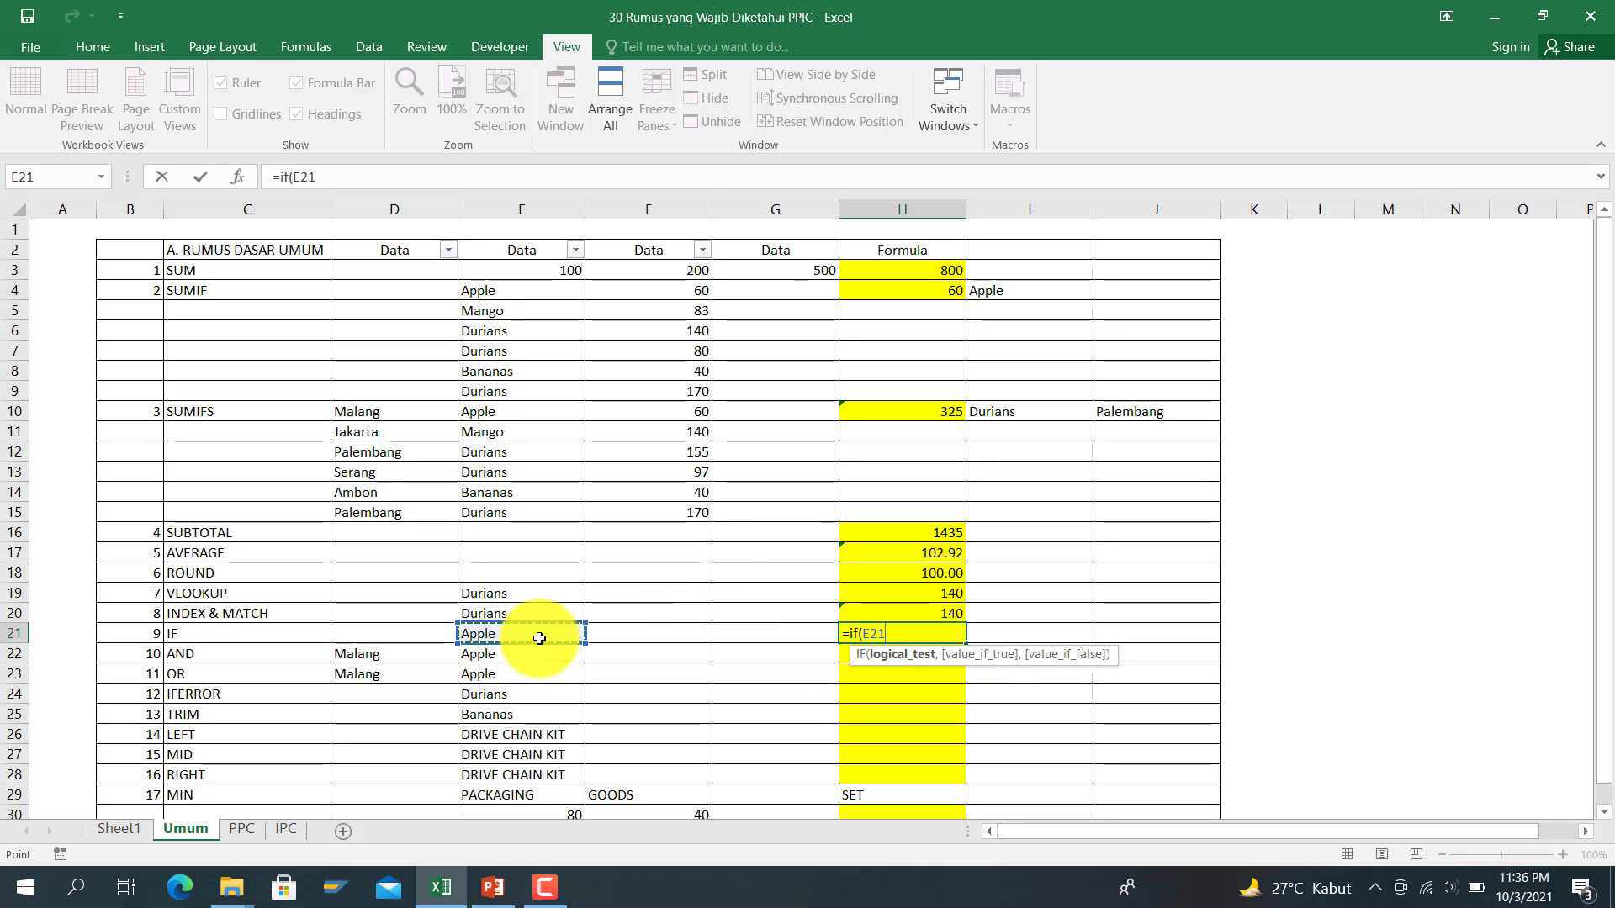
pyautogui.write('="Apple')
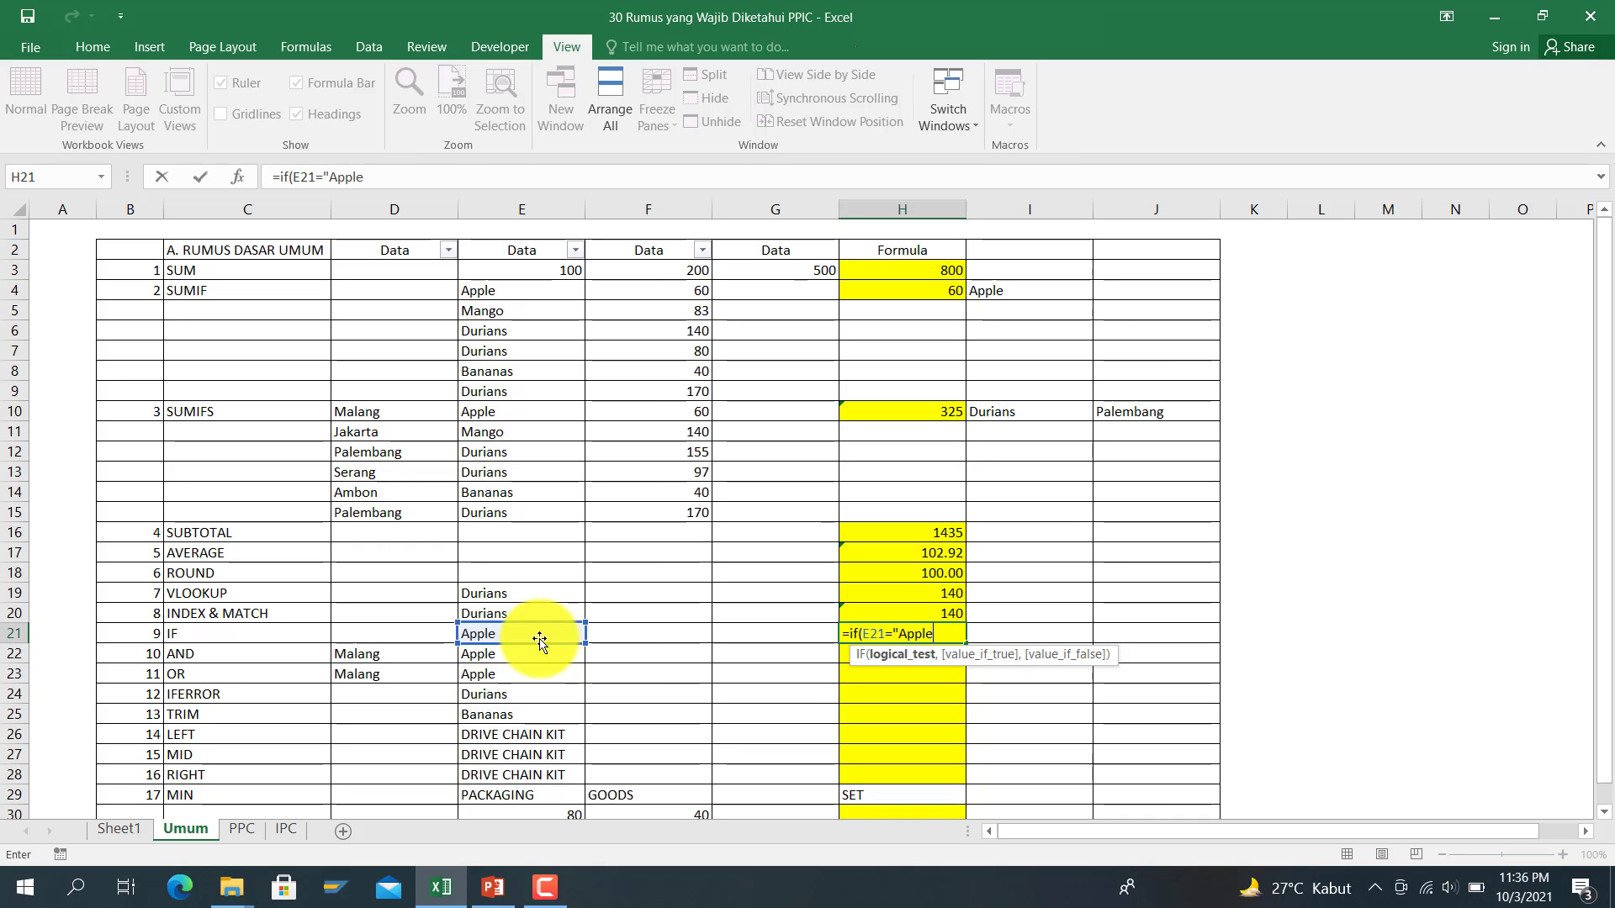
pyautogui.write('e","T')
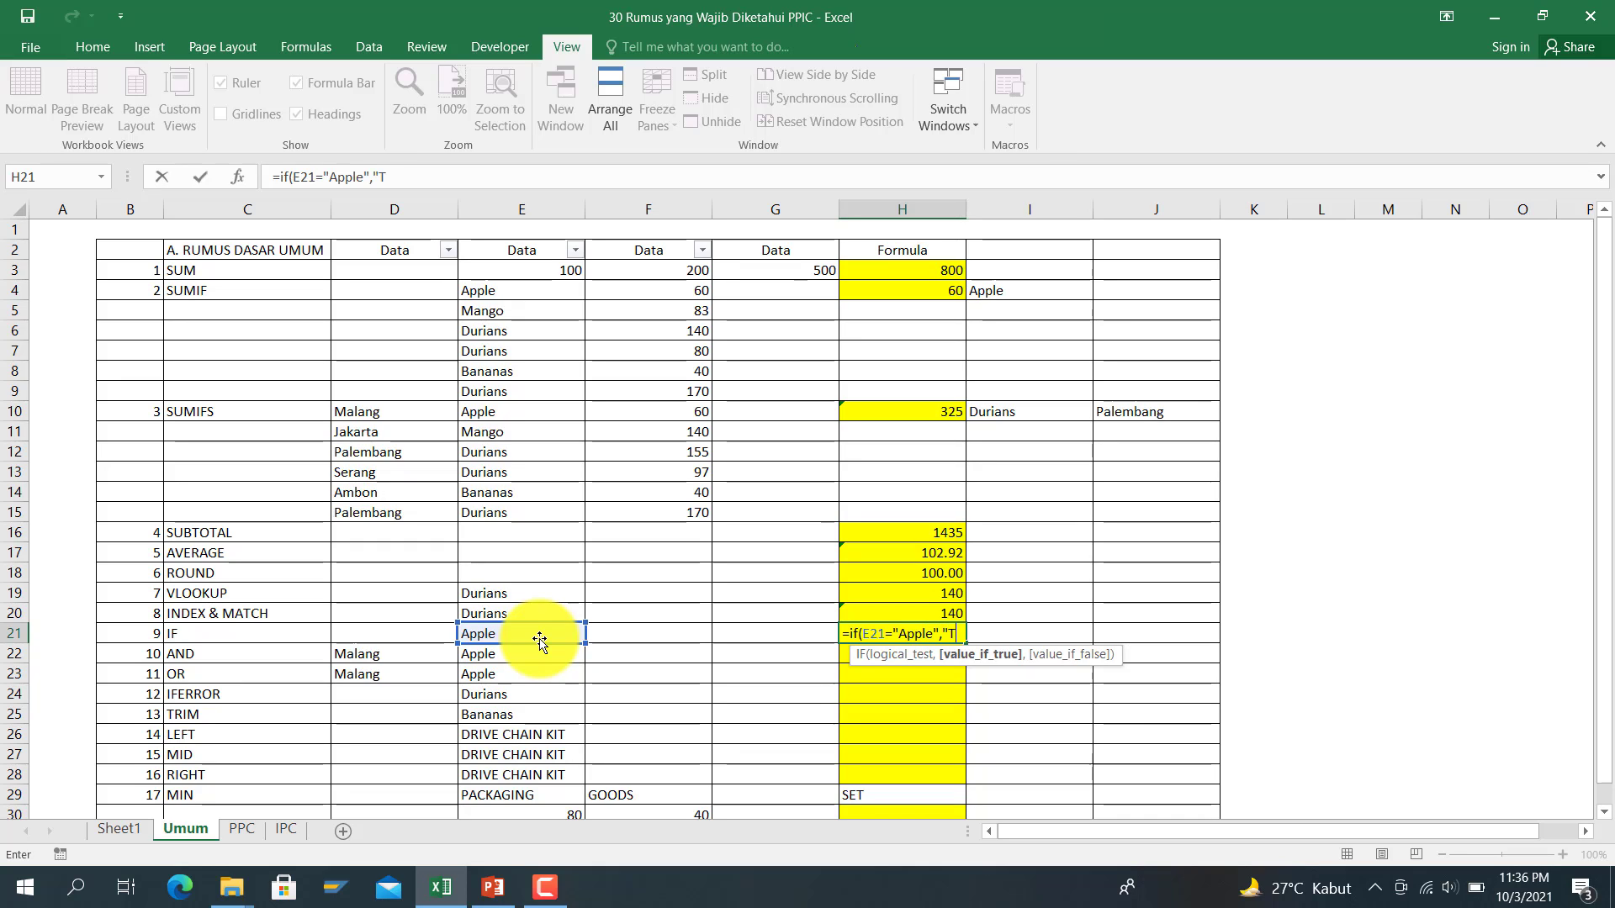
pyautogui.write('RUE')
pyautogui.write(',"FALSE')
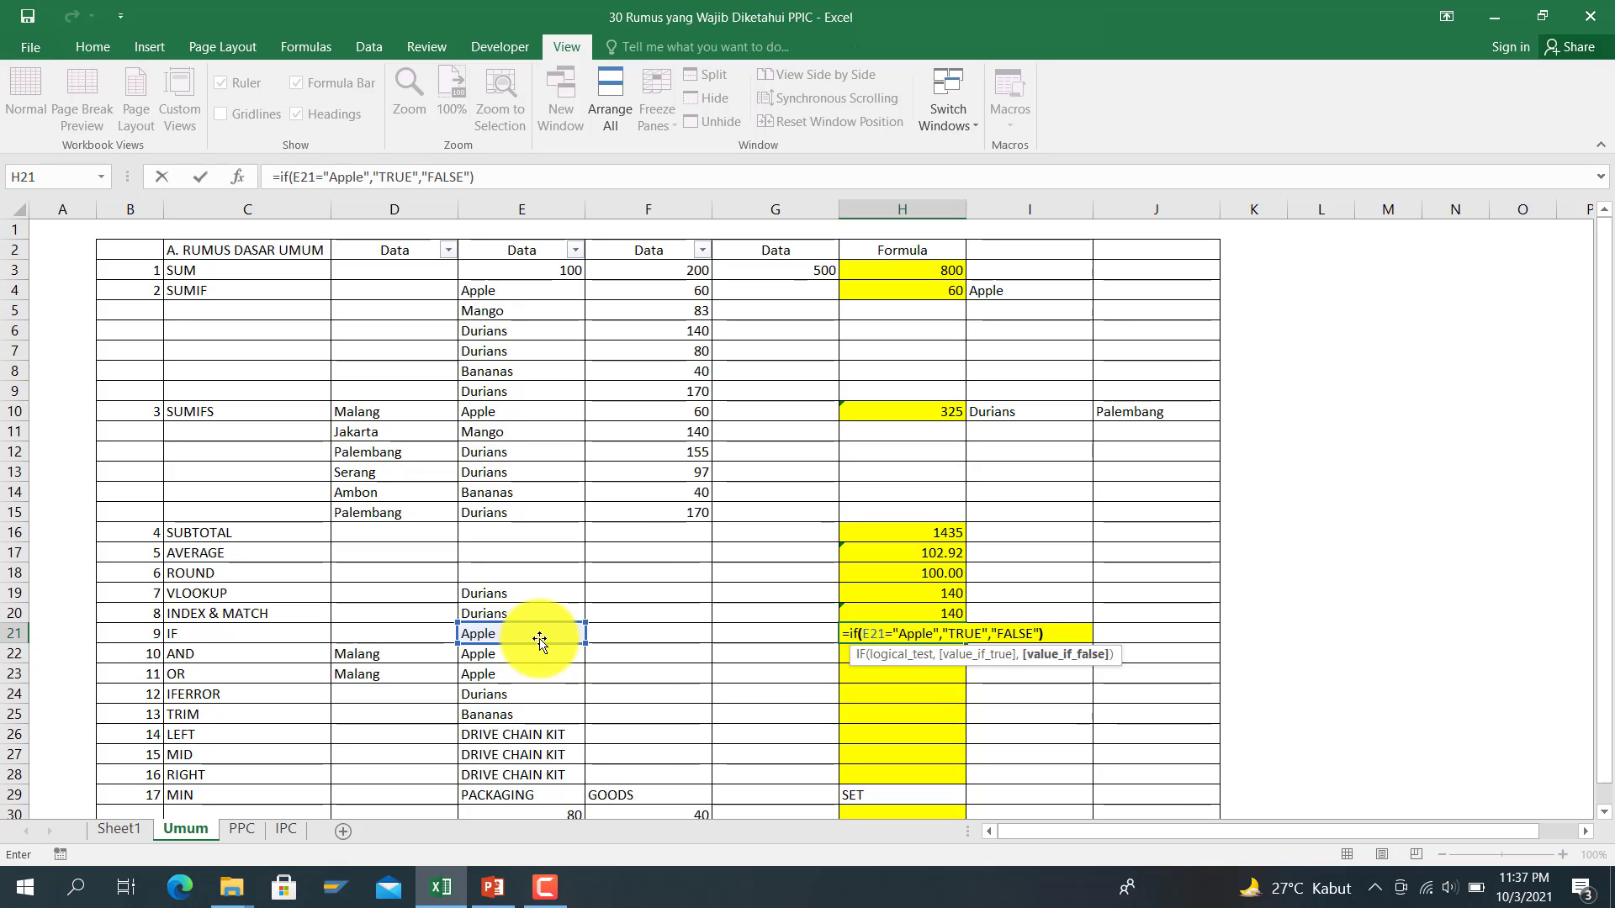
pyautogui.press('Return')
pyautogui.press('Up')
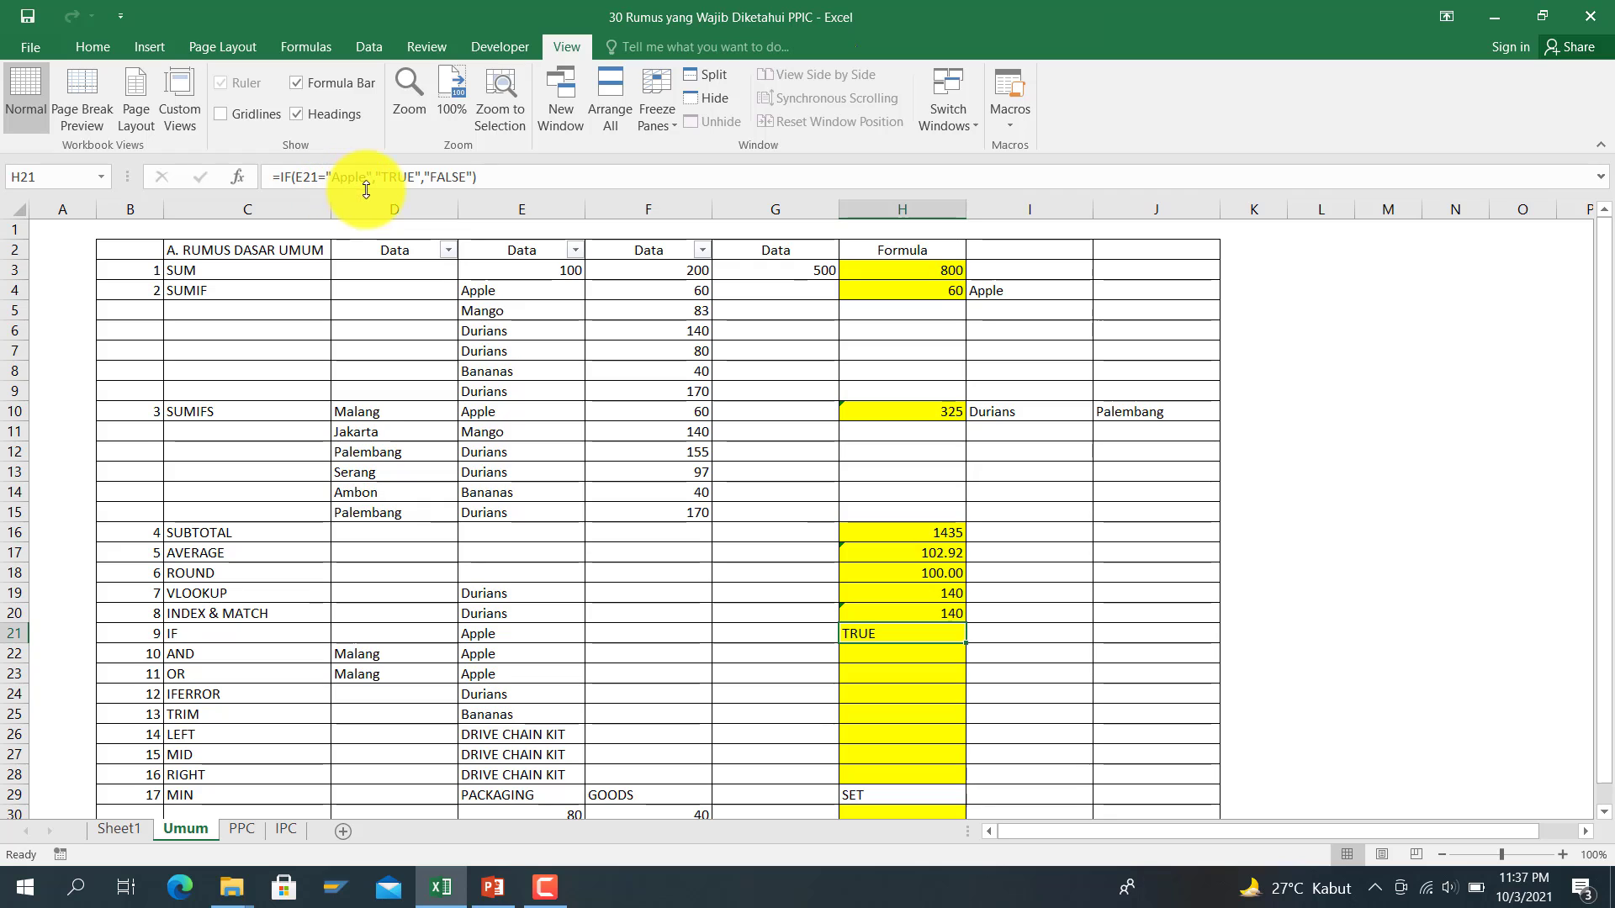
# Step: Edit H21's IF formula so it returns Beli when true and Tinggalkan otherwise
pyautogui.click(418, 177)
pyautogui.press('BackSpace')
pyautogui.press('BackSpace')
pyautogui.press('BackSpace')
pyautogui.press('BackSpace')
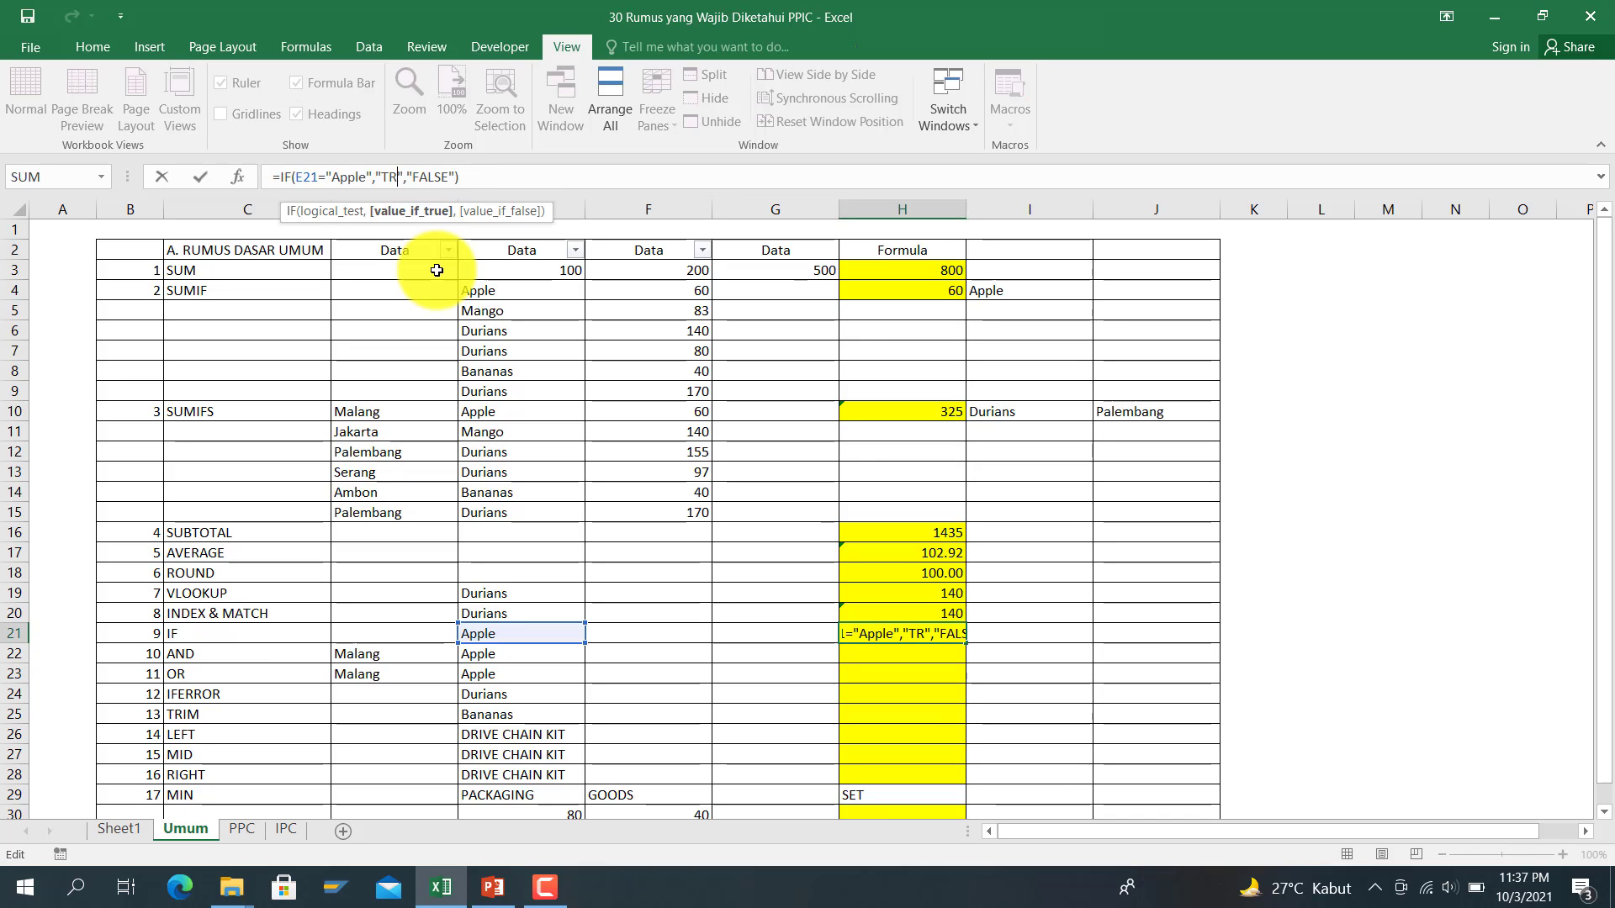
pyautogui.write('Beli')
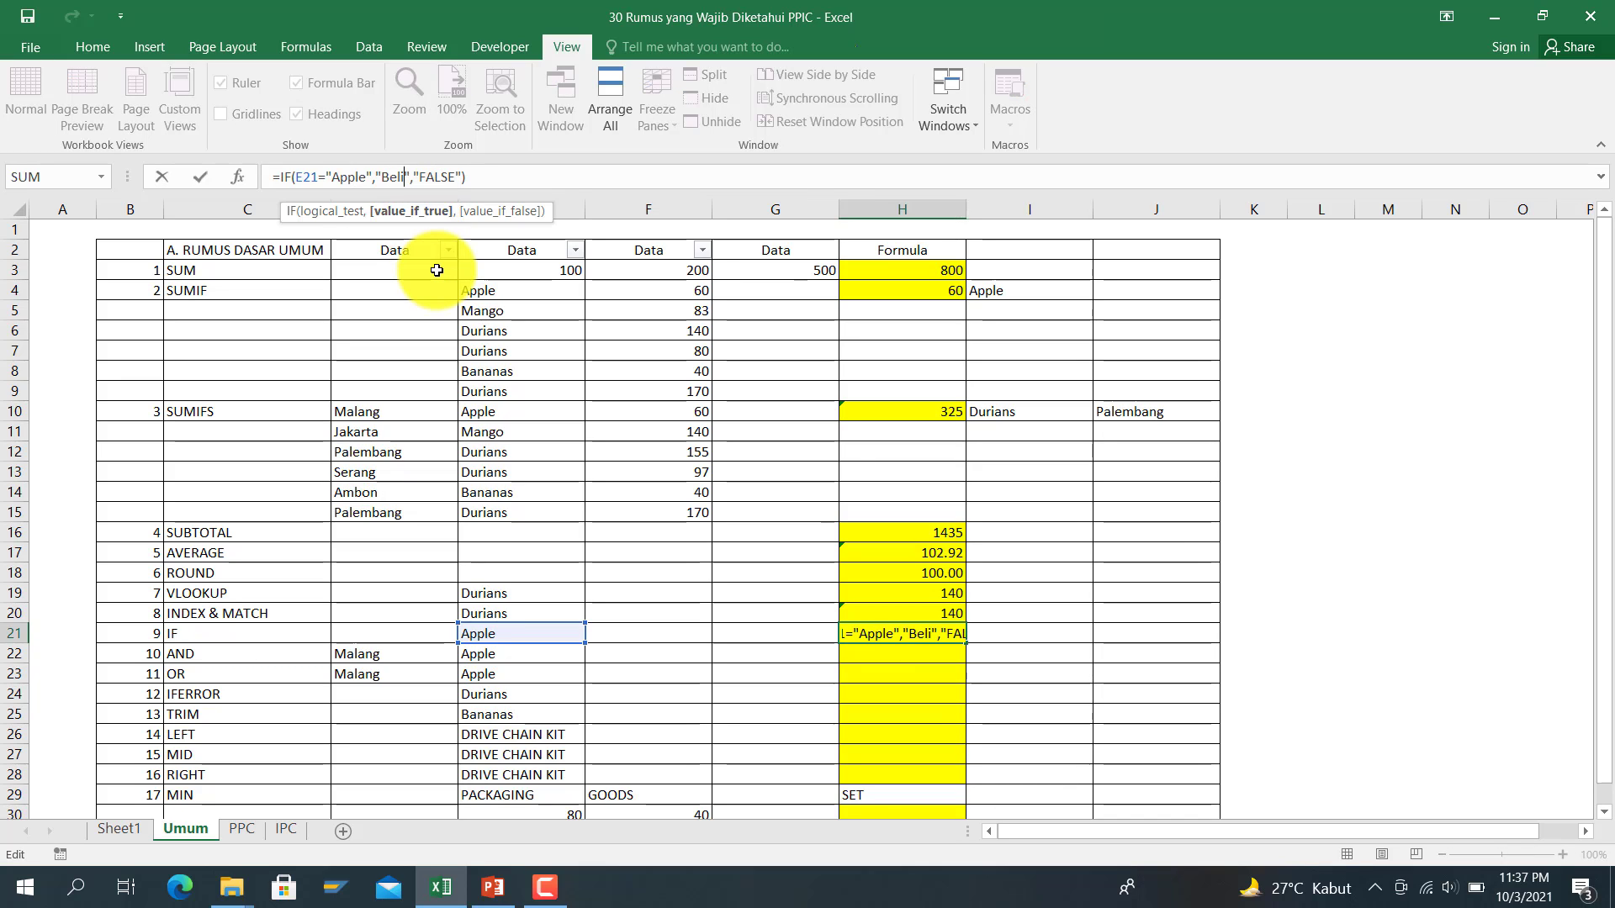
pyautogui.press('Right')
pyautogui.press('Right')
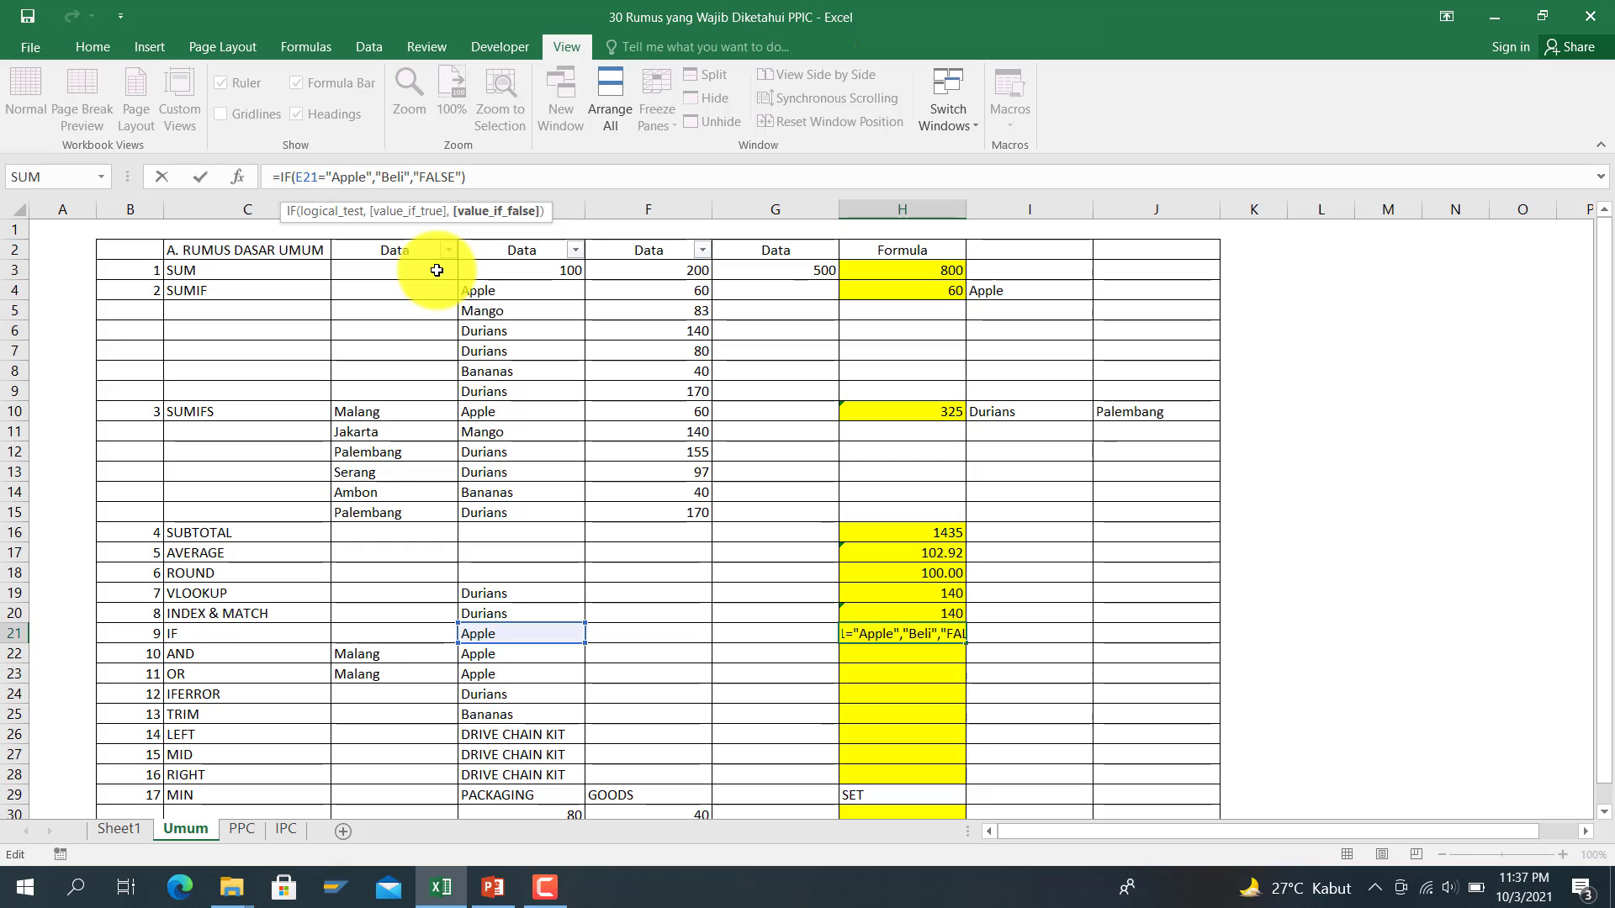
pyautogui.press('Delete')
pyautogui.press('Delete')
pyautogui.press('Delete')
pyautogui.press('Delete')
pyautogui.press('Delete')
pyautogui.write('Tinggl')
pyautogui.press('BackSpace')
pyautogui.write('alkan')
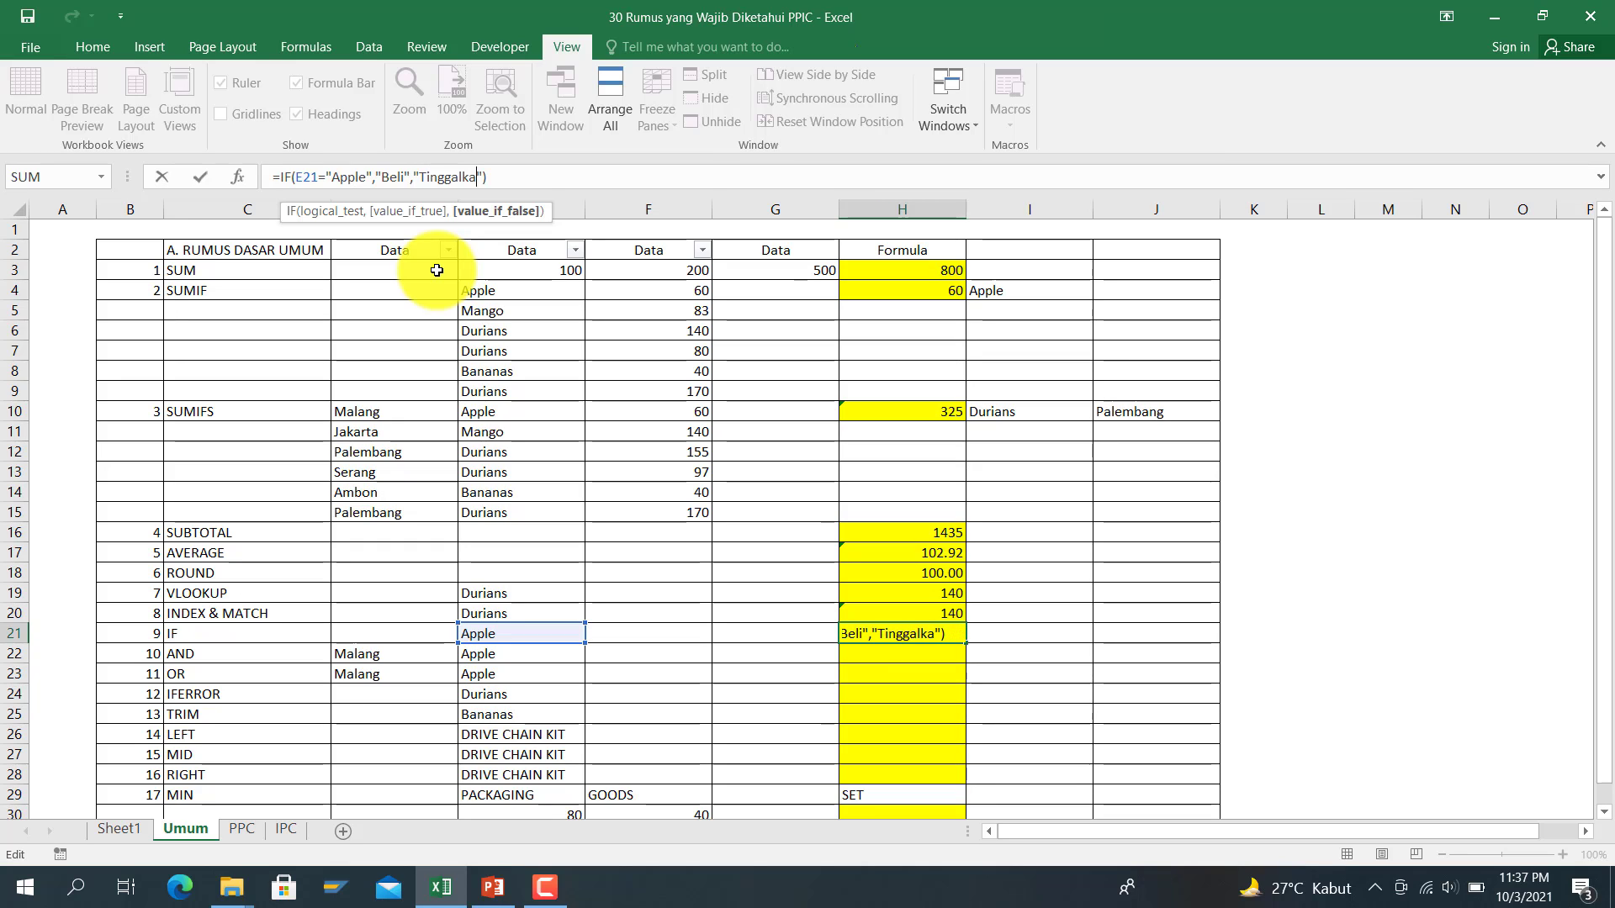
pyautogui.press('Return')
pyautogui.press('Up')
pyautogui.press('Left')
pyautogui.press('Left')
pyautogui.press('Left')
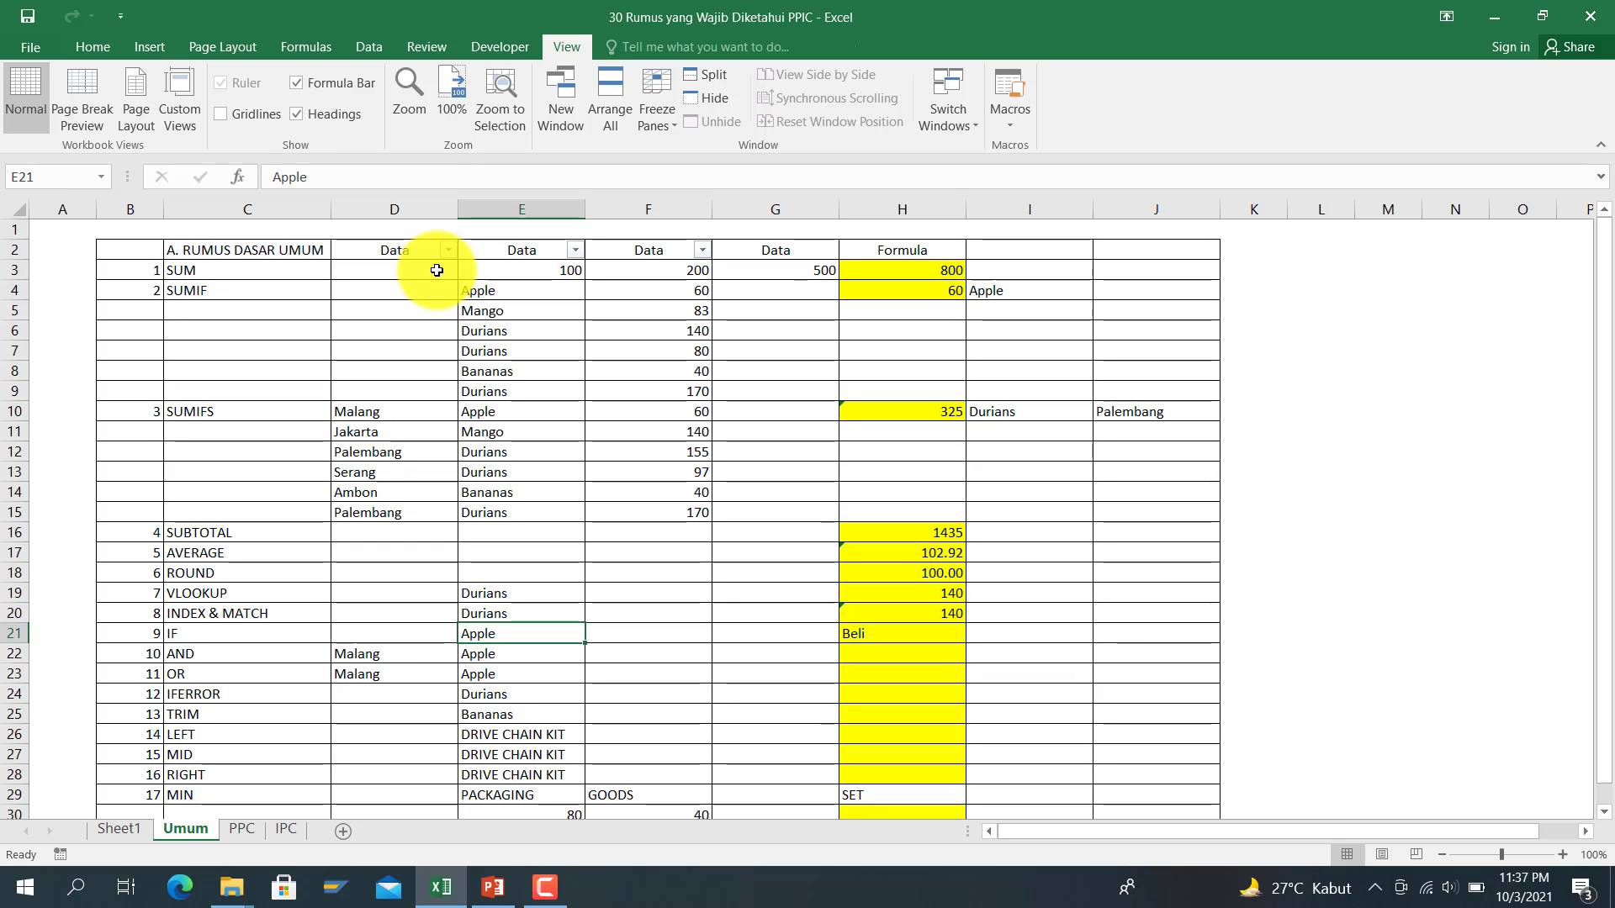
pyautogui.press('Right')
pyautogui.press('Right')
pyautogui.press('Right')
pyautogui.press('Left')
pyautogui.press('Left')
pyautogui.press('Left')
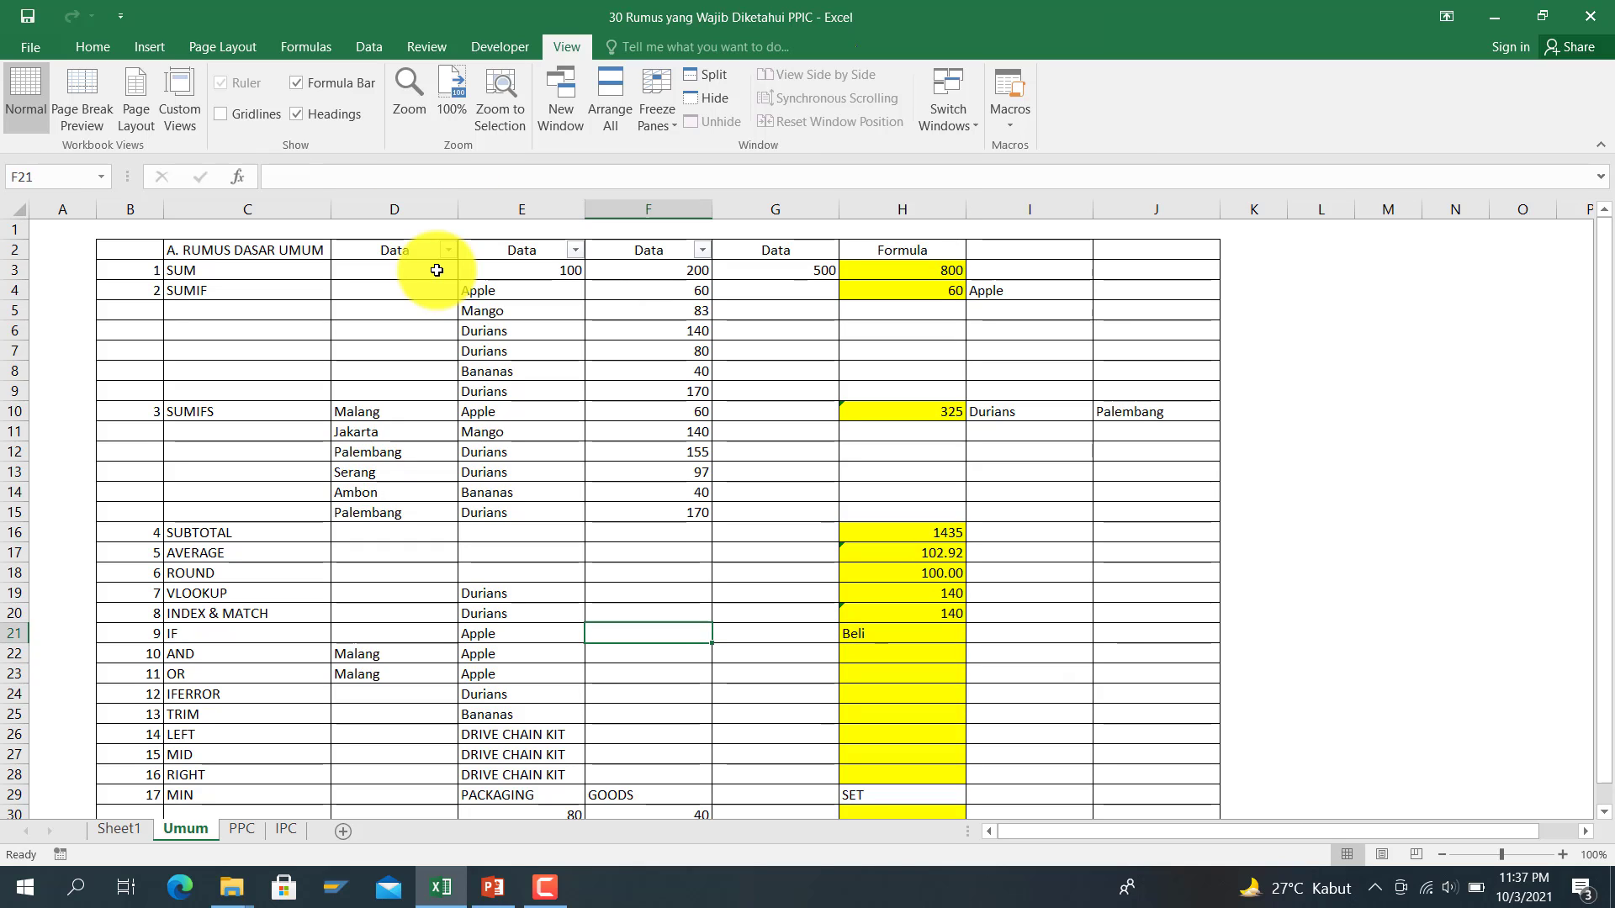
pyautogui.write('Durians')
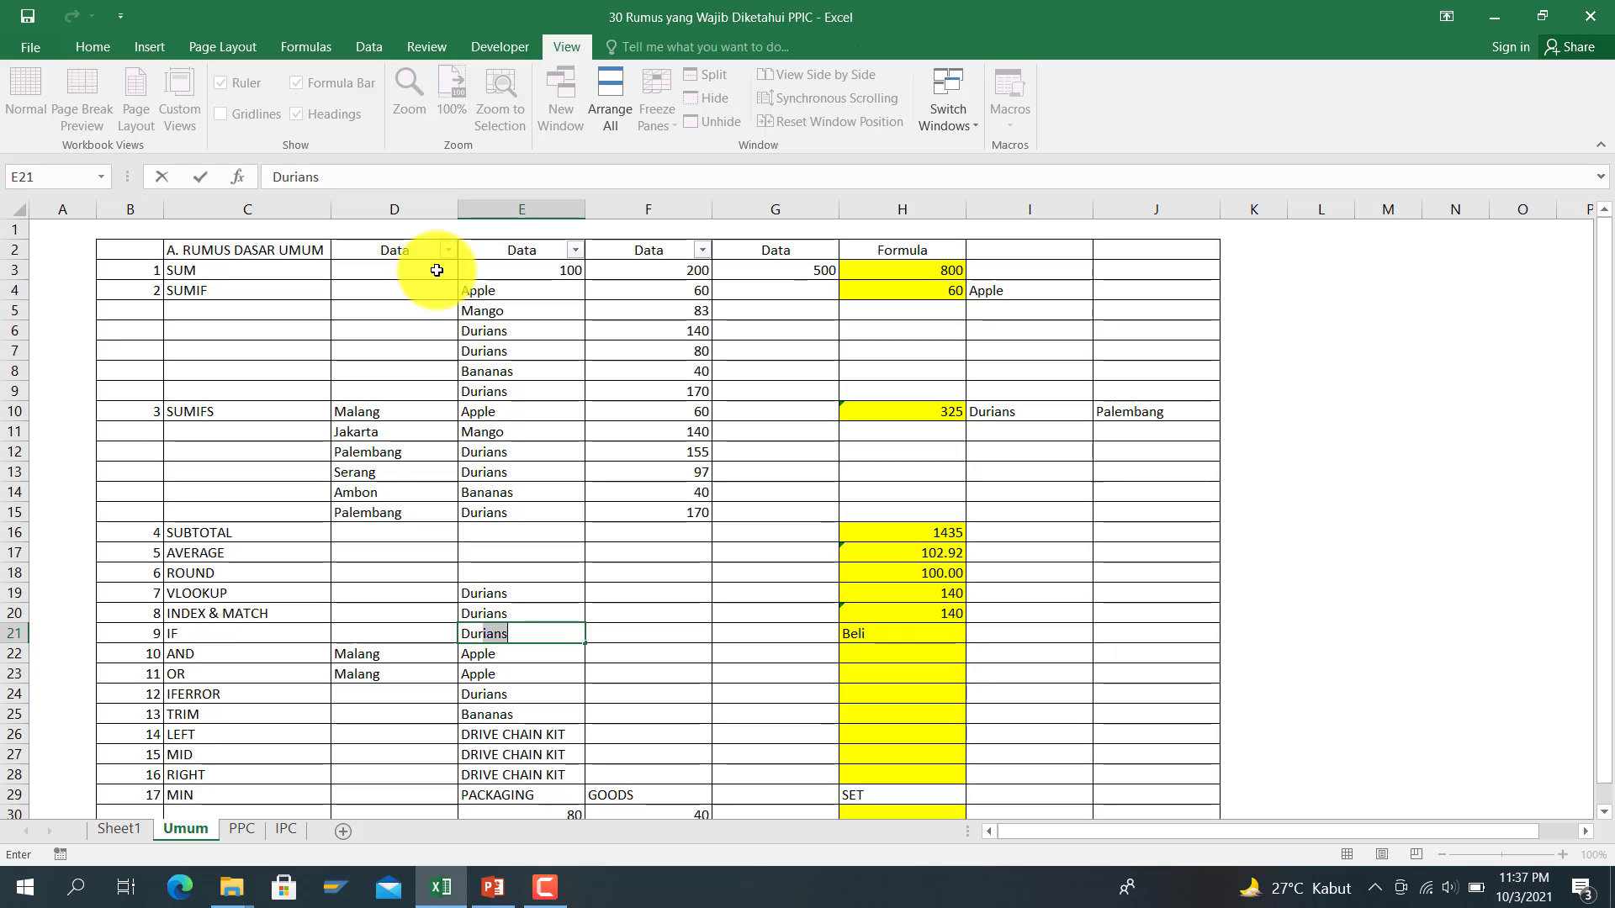
pyautogui.press('Return')
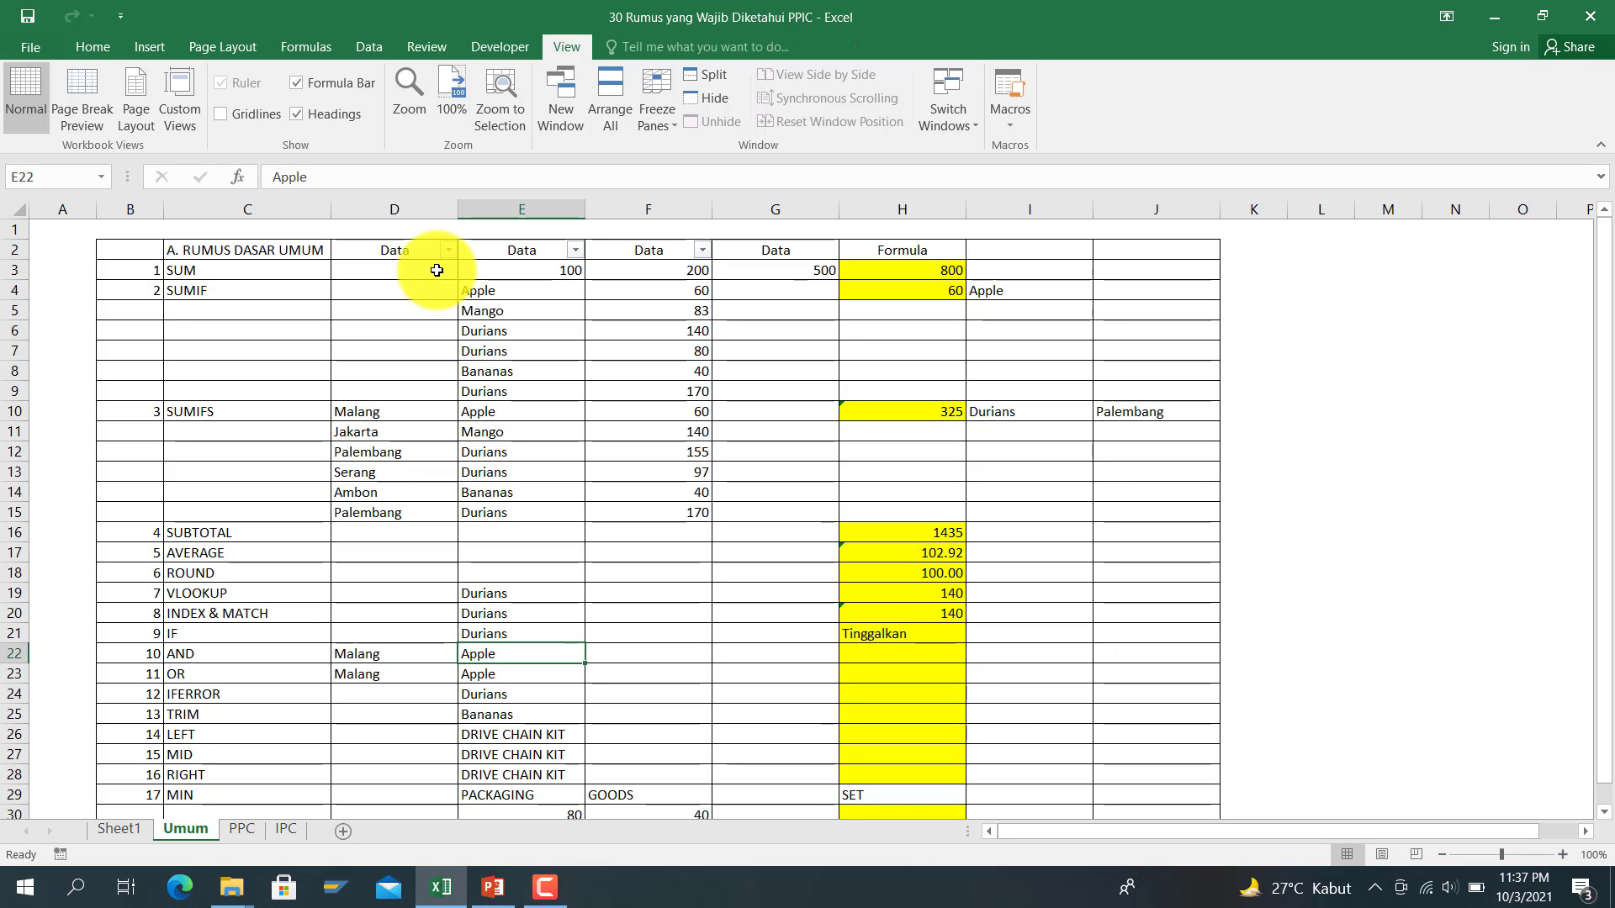
pyautogui.press('Up')
pyautogui.press('Right')
pyautogui.press('Right')
pyautogui.press('Right')
pyautogui.press('Right')
pyautogui.press('Left')
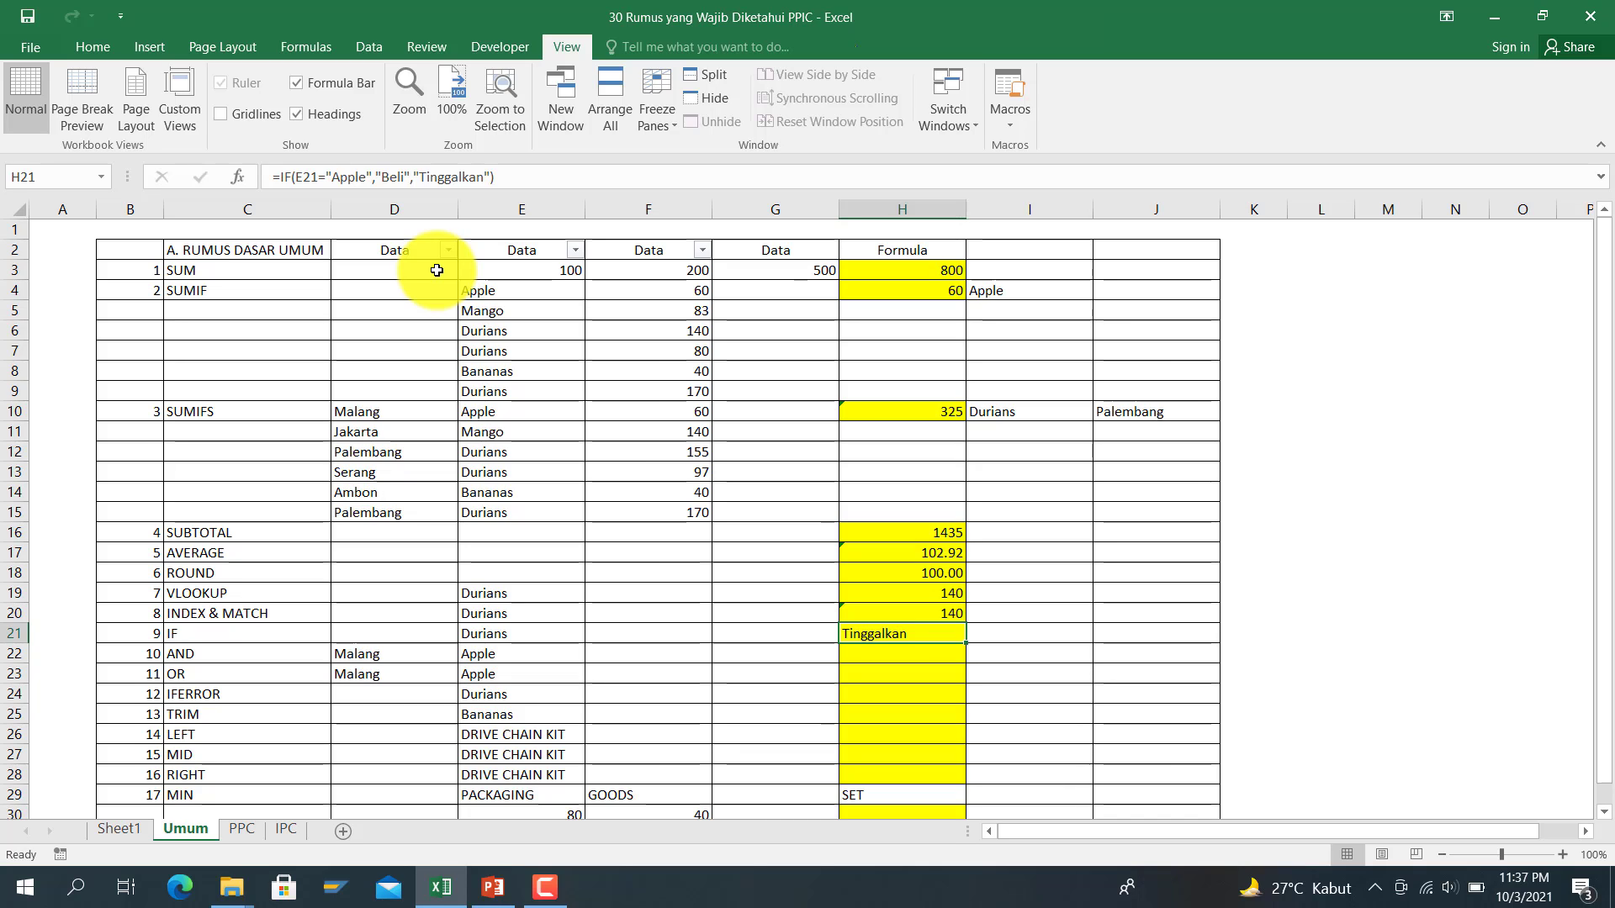
pyautogui.press('Down')
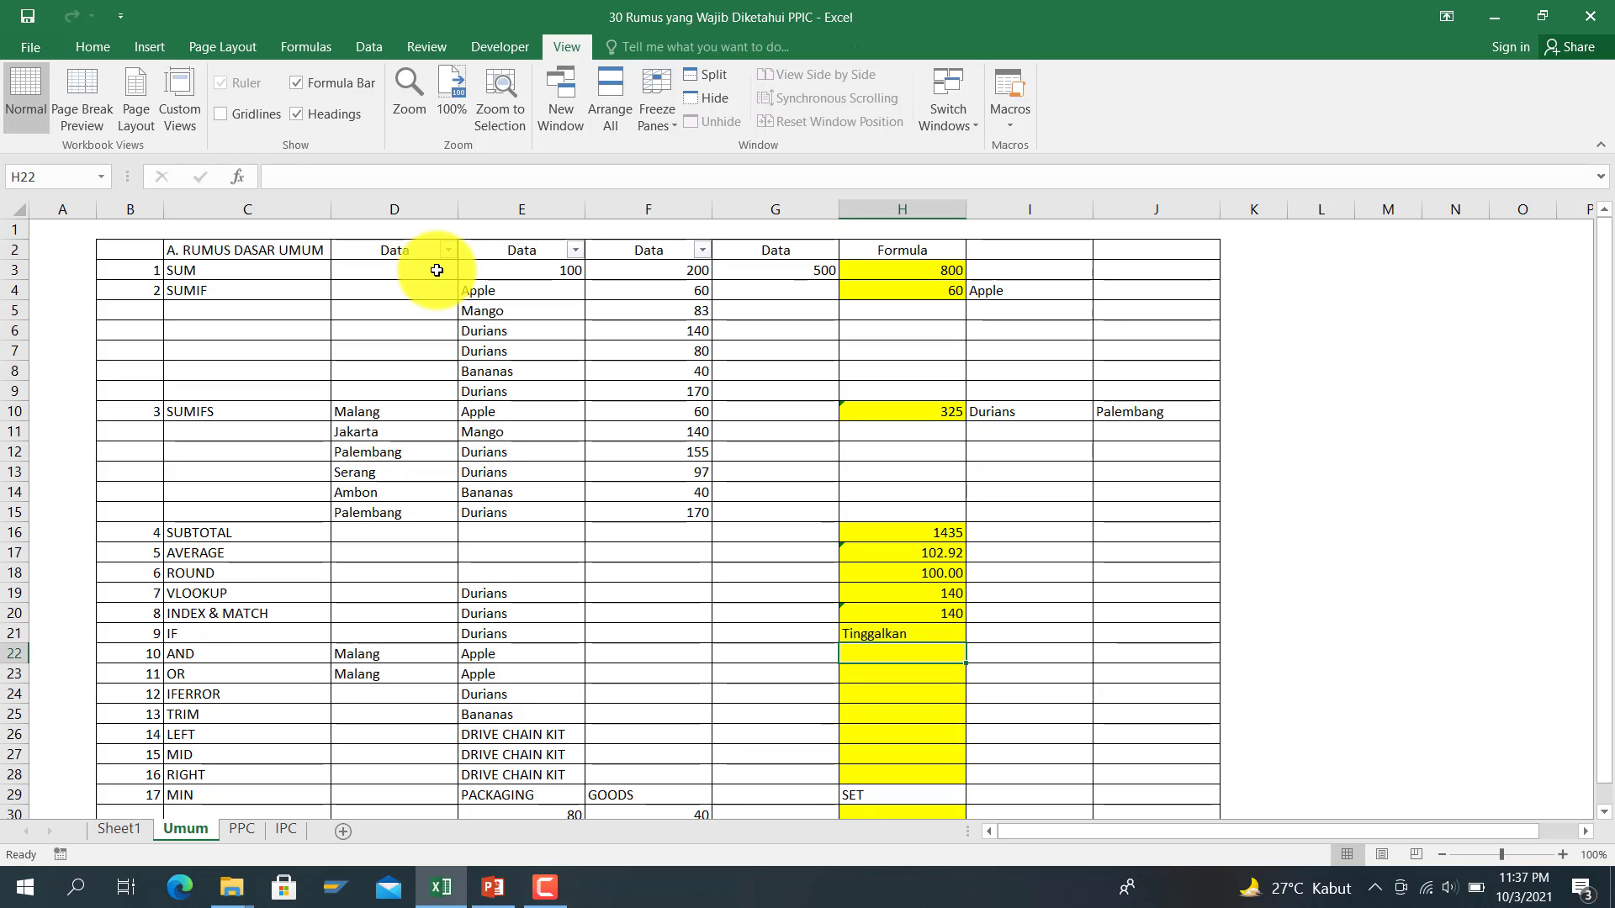
pyautogui.press('Left')
pyautogui.press('Left')
pyautogui.press('Left')
pyautogui.press('Left')
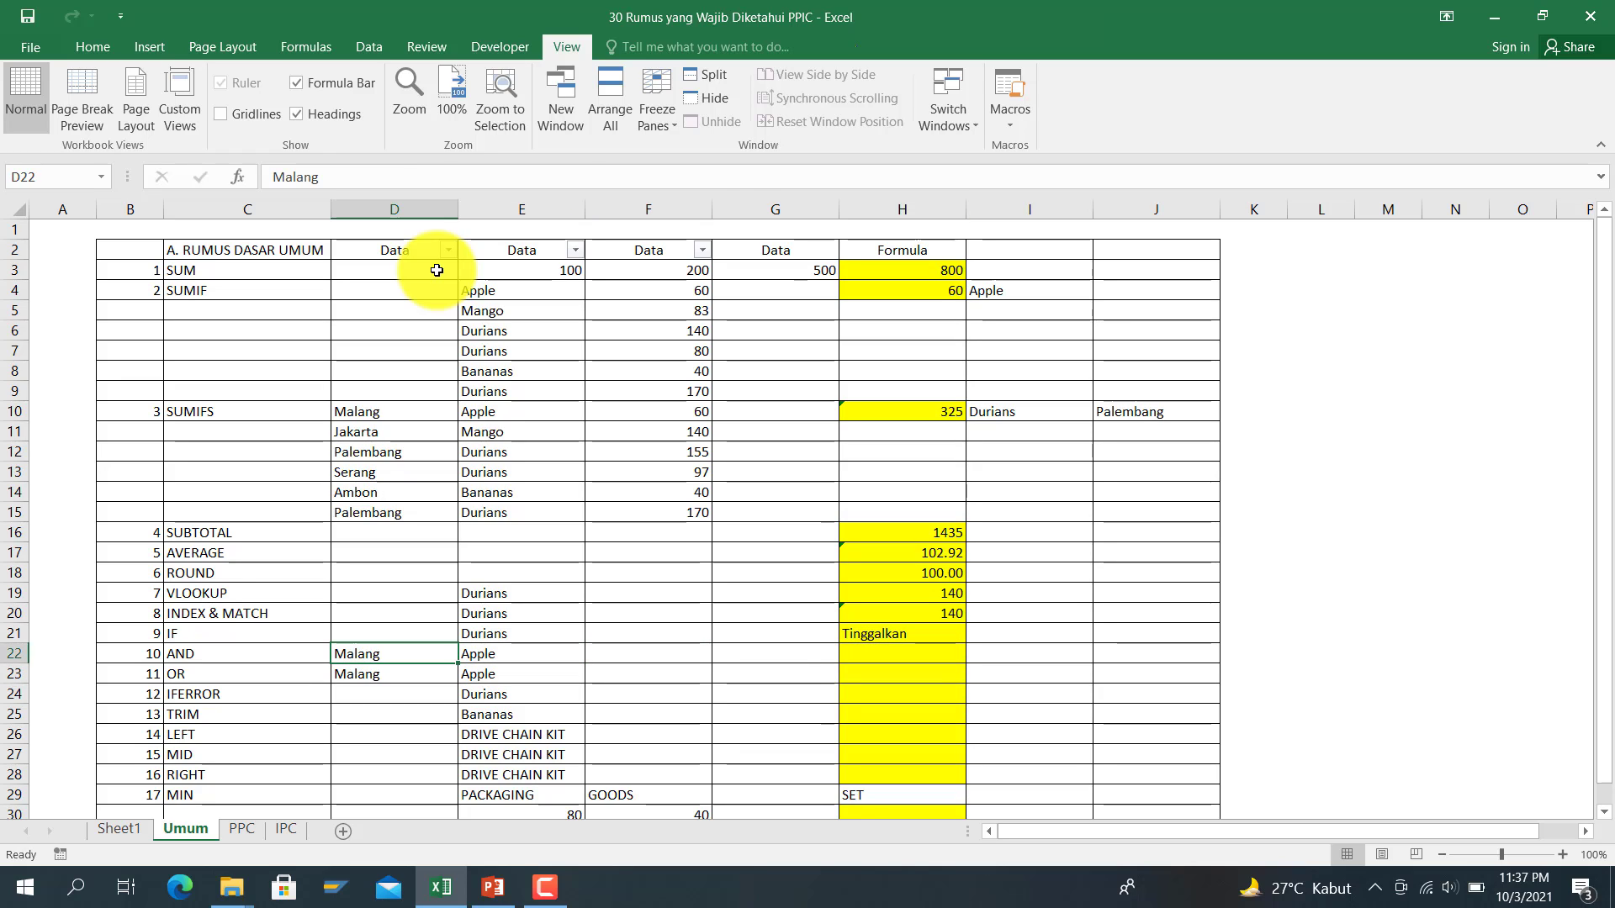
pyautogui.press('Right')
pyautogui.press('Right')
pyautogui.press('Right')
pyautogui.press('Right')
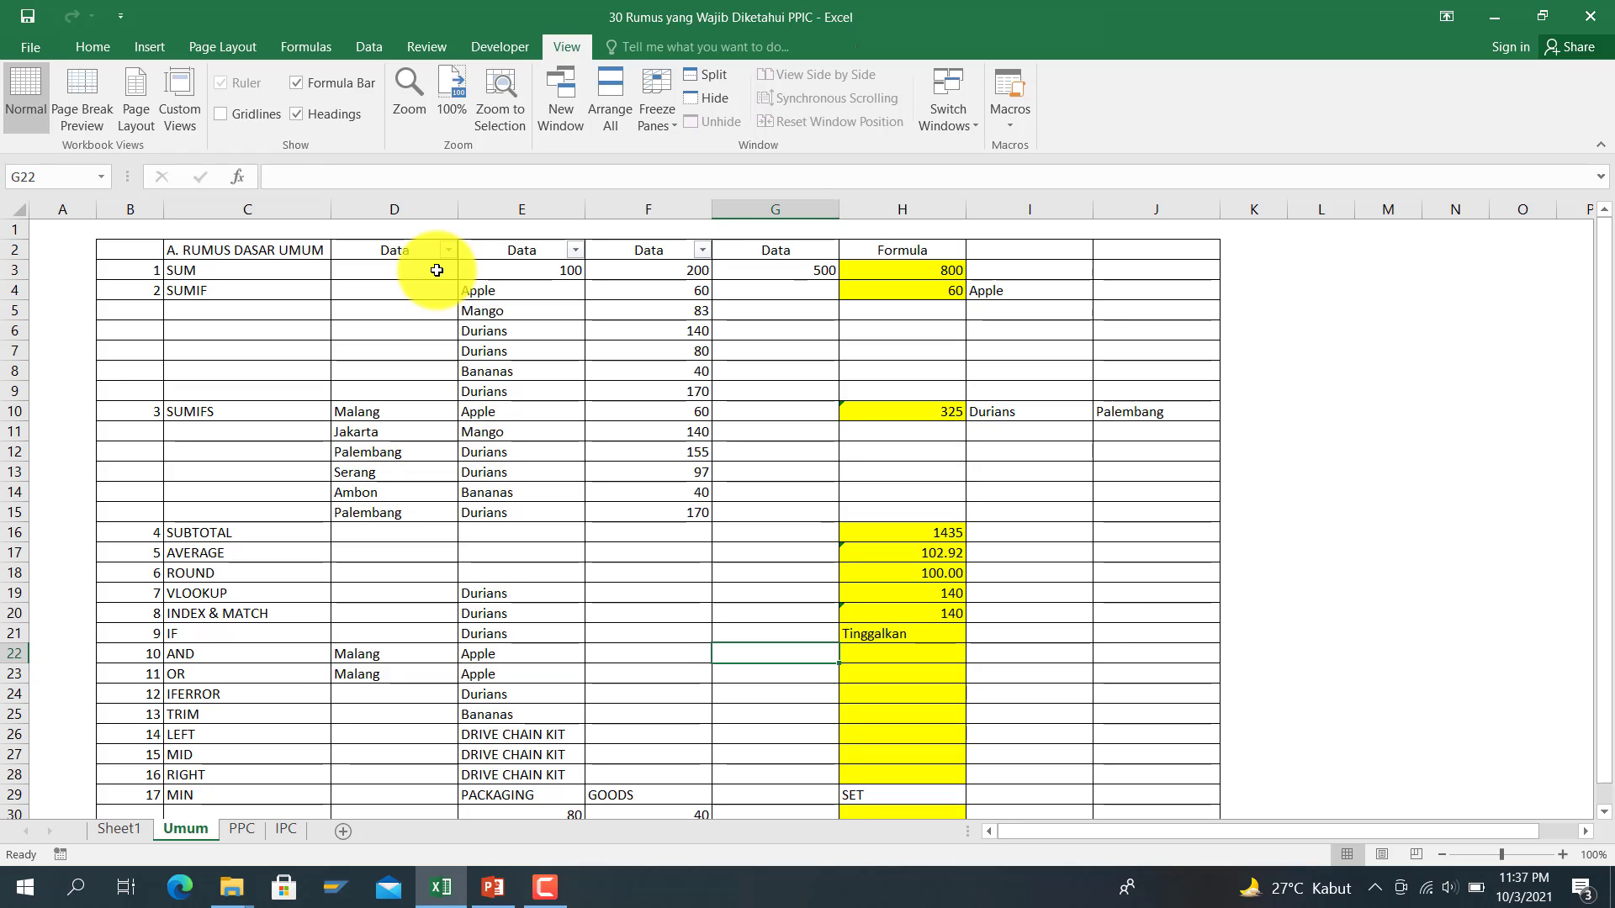
pyautogui.press('Right')
pyautogui.press('Left')
pyautogui.press('Left')
pyautogui.press('Left')
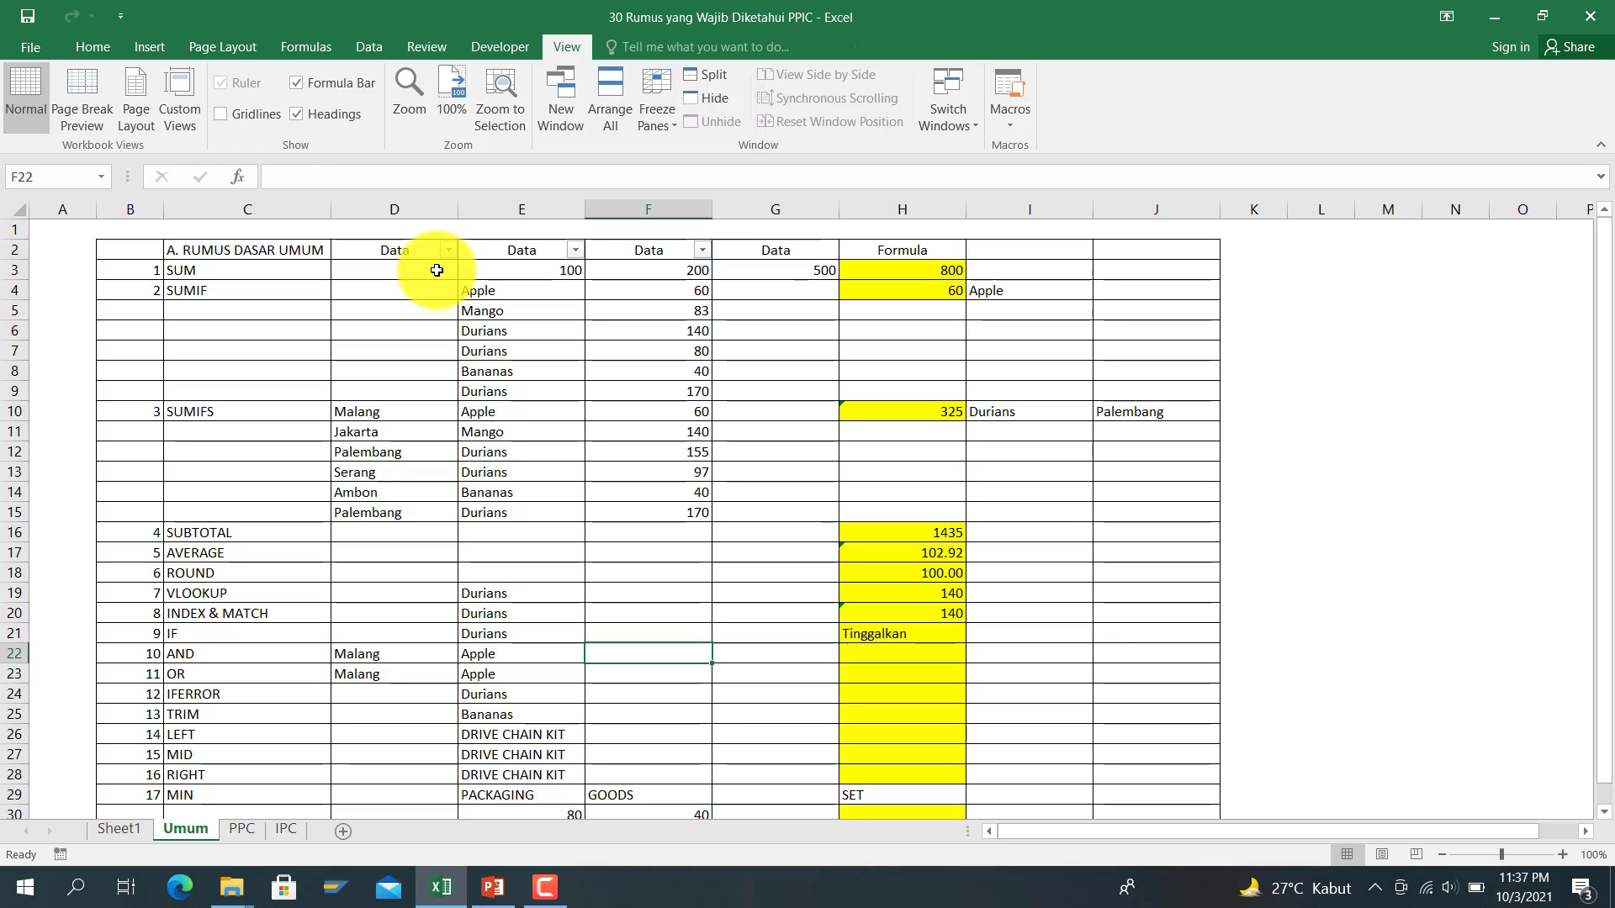
pyautogui.press('Right')
pyautogui.press('Right')
pyautogui.press('Right')
pyautogui.press('Left')
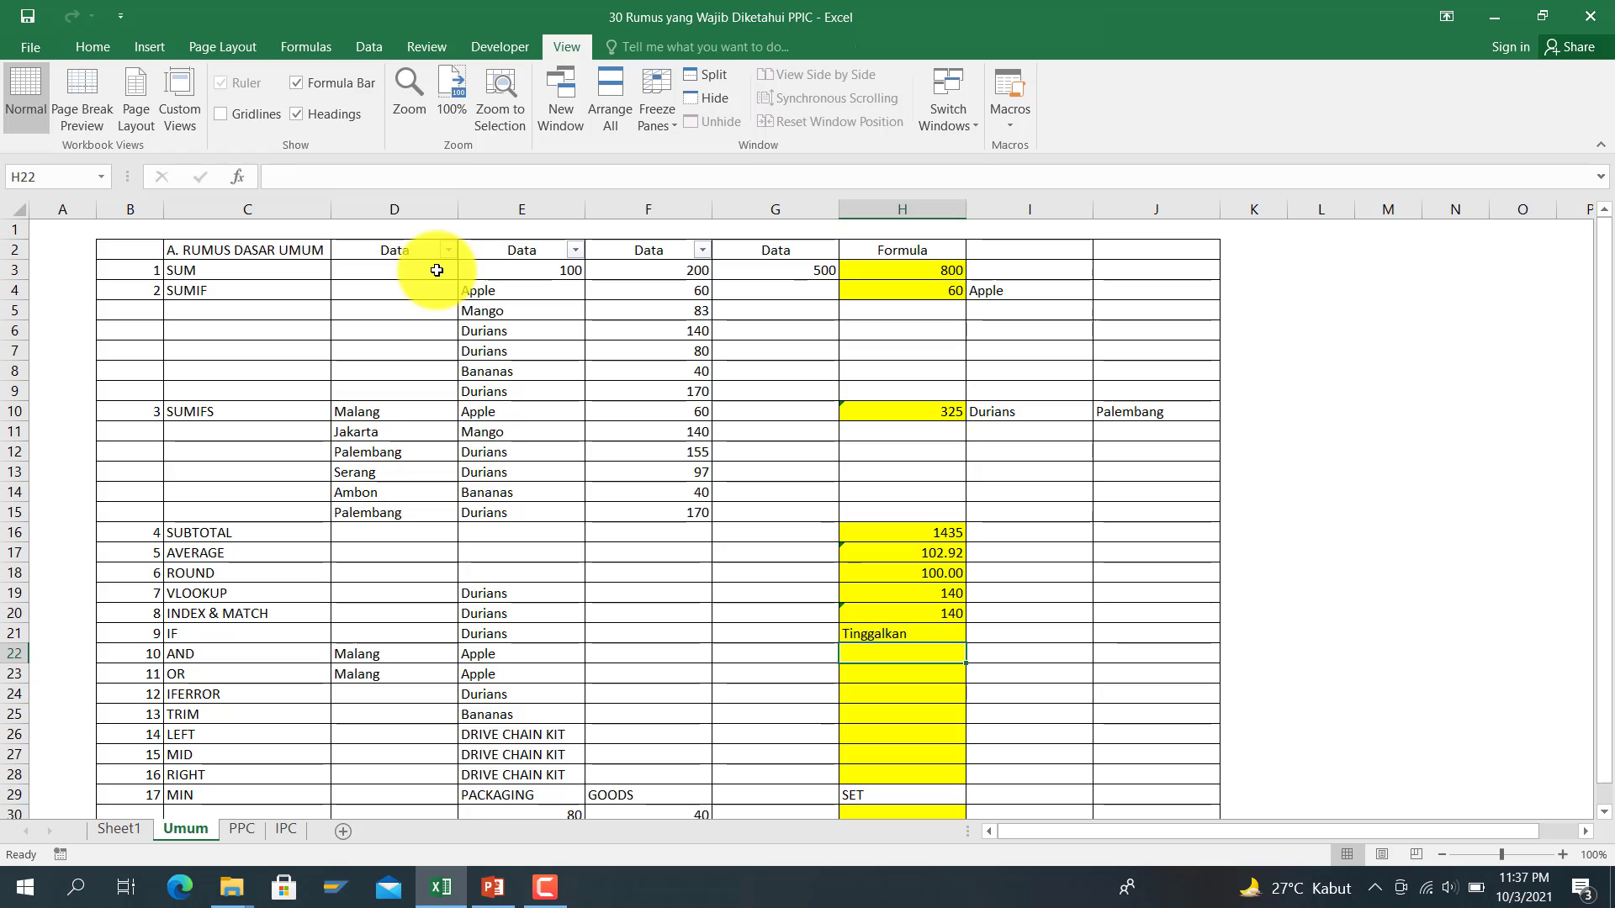
# Step: Enter =IF(AND(E22="Apple",D22="Malang"),"Beli","Tinggalkan") in H22
pyautogui.write('=')
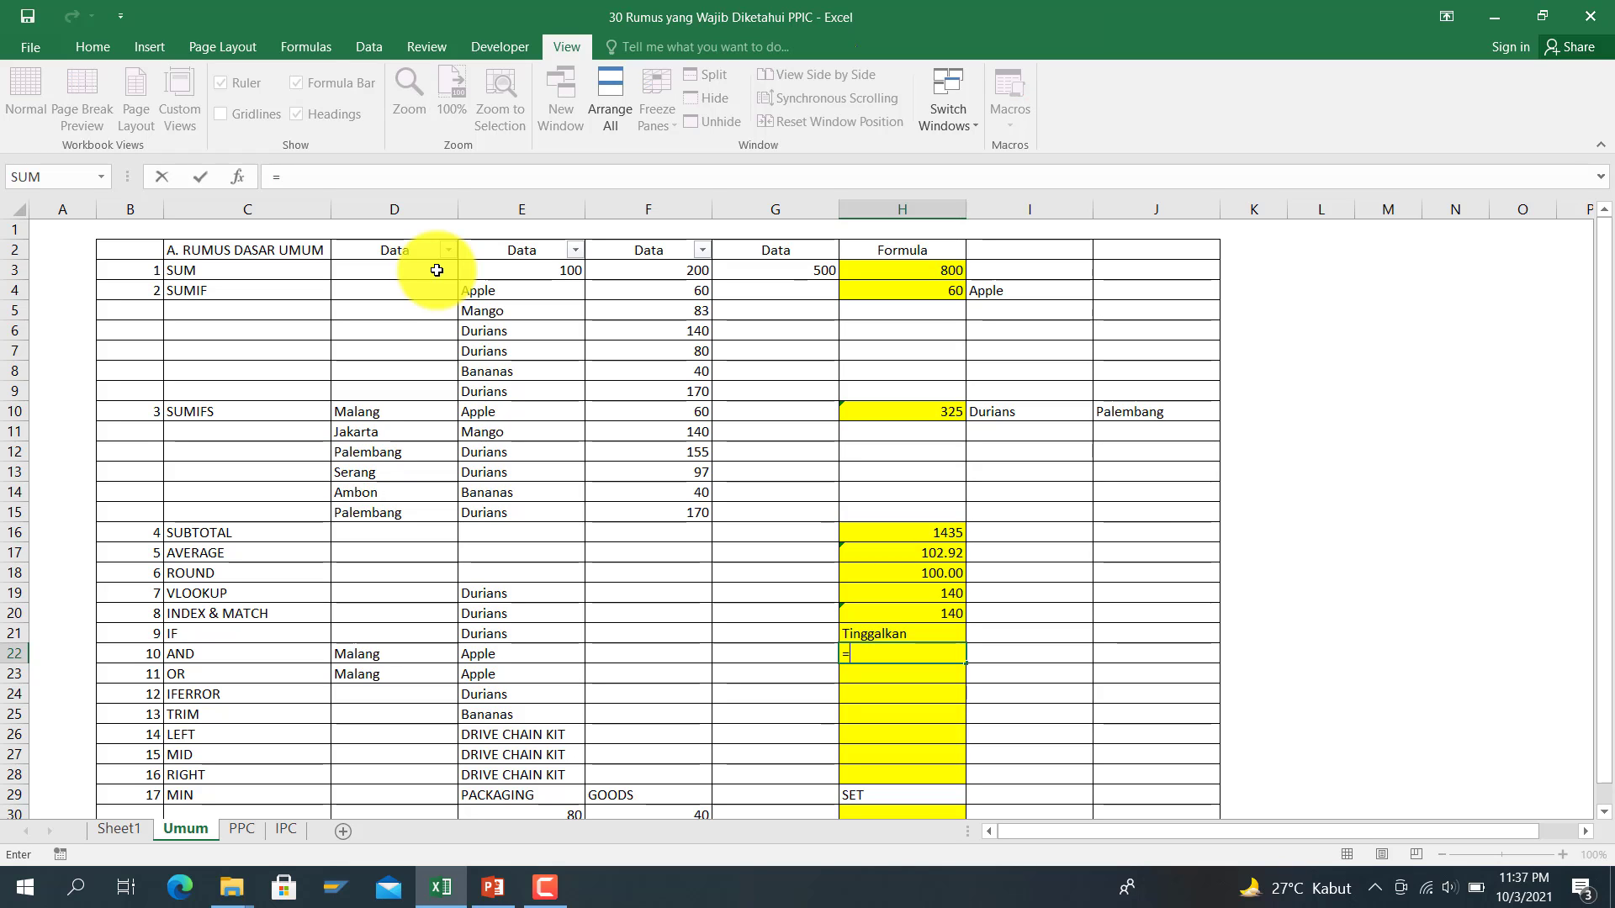
pyautogui.write('if(')
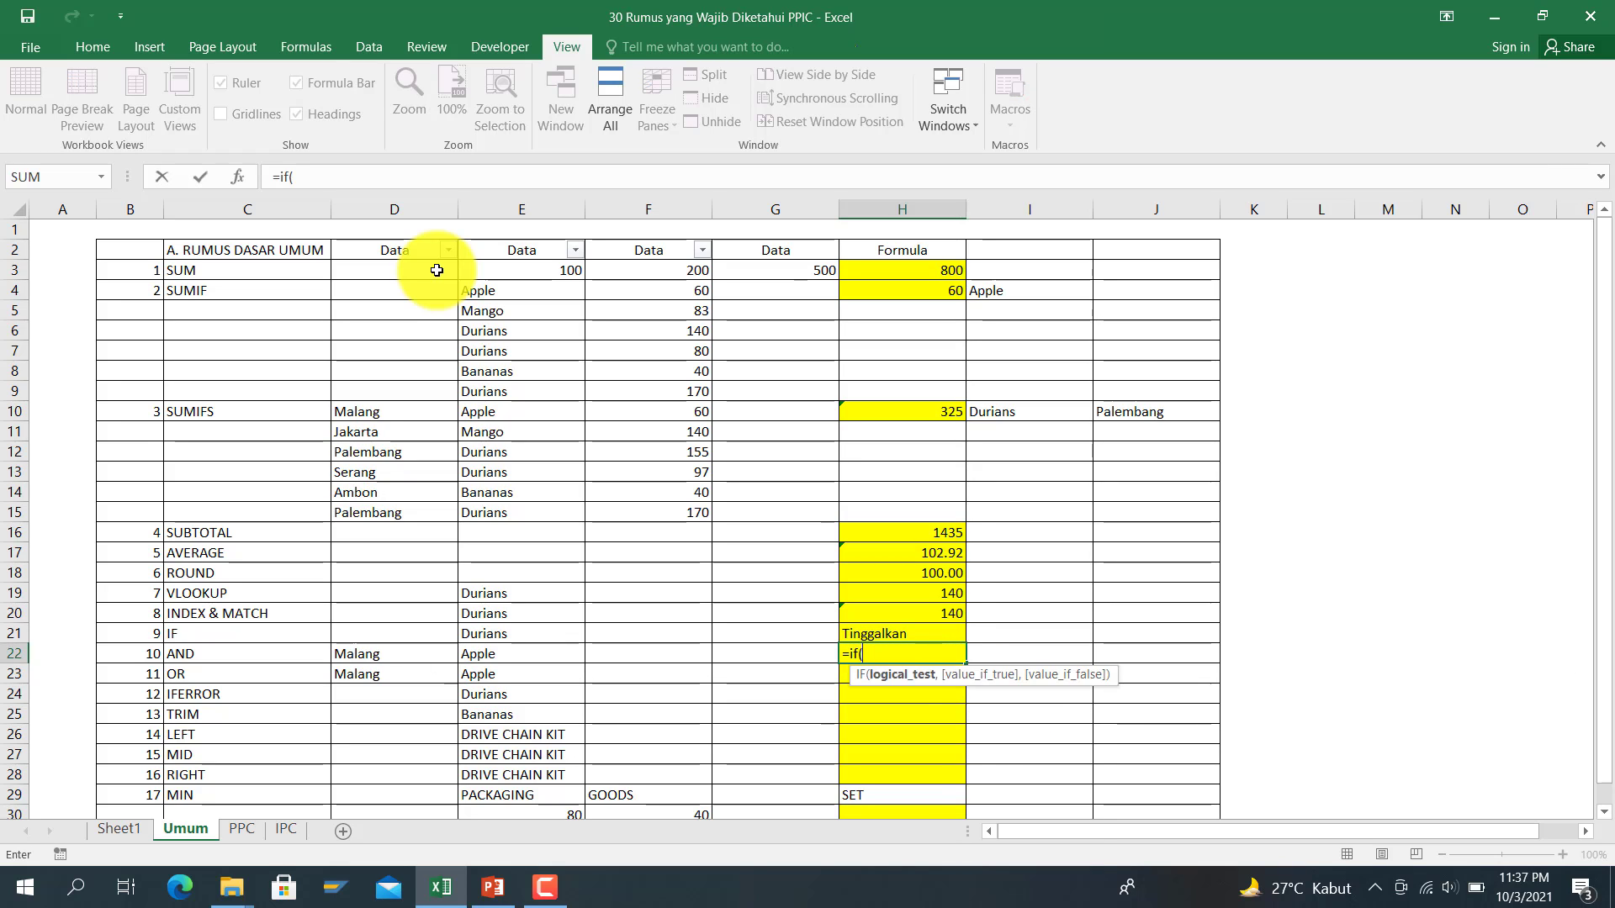
pyautogui.write('and(')
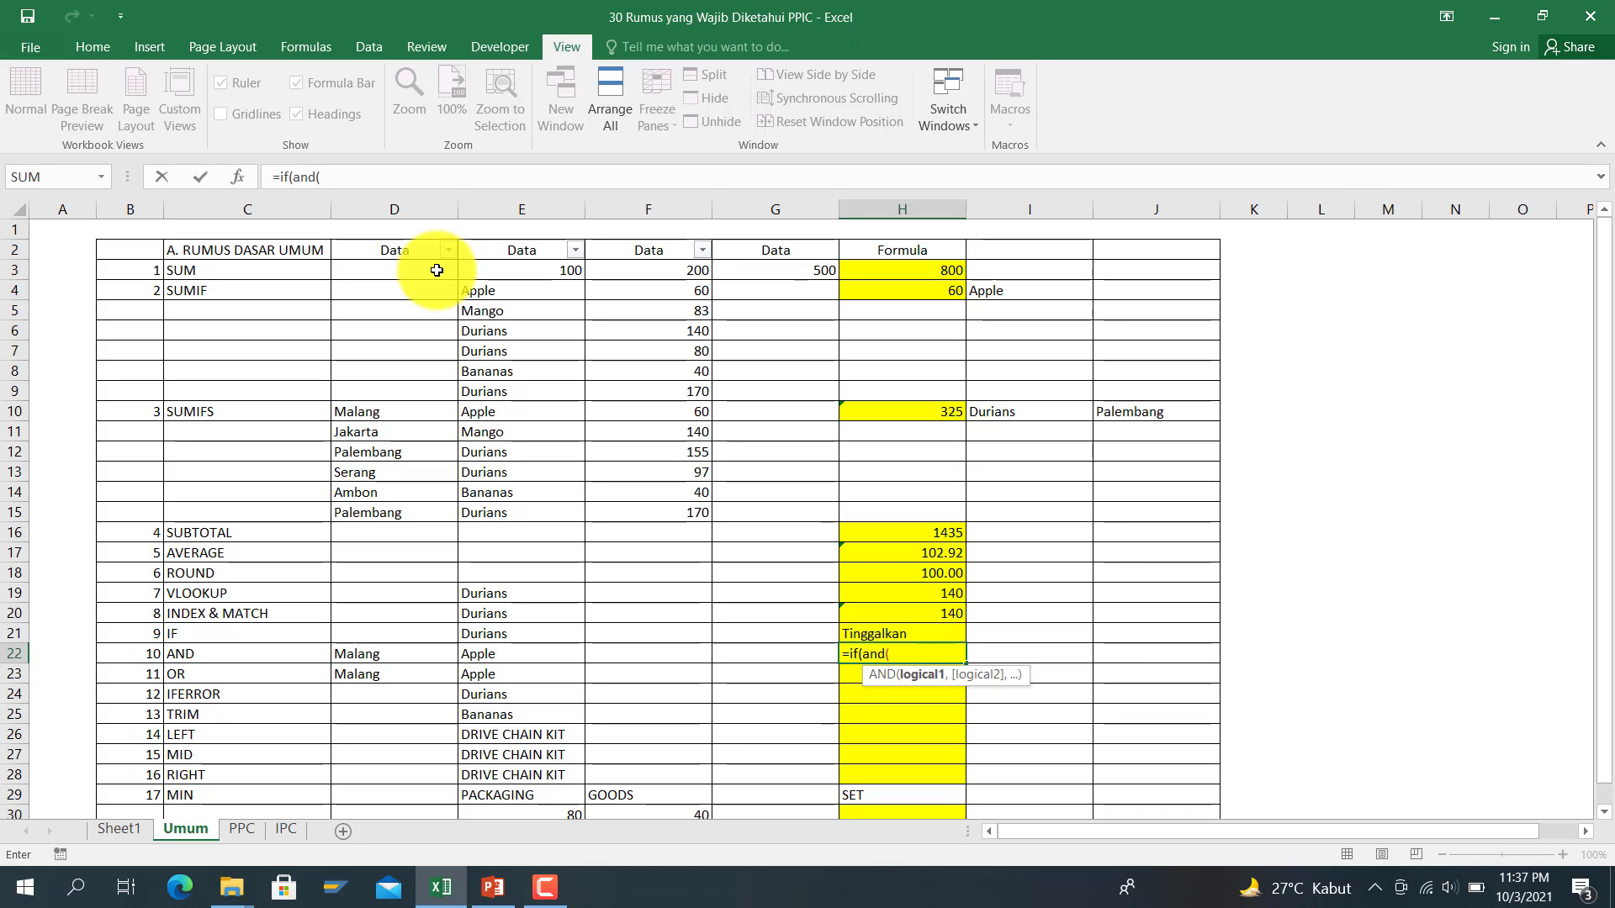
pyautogui.click(495, 652)
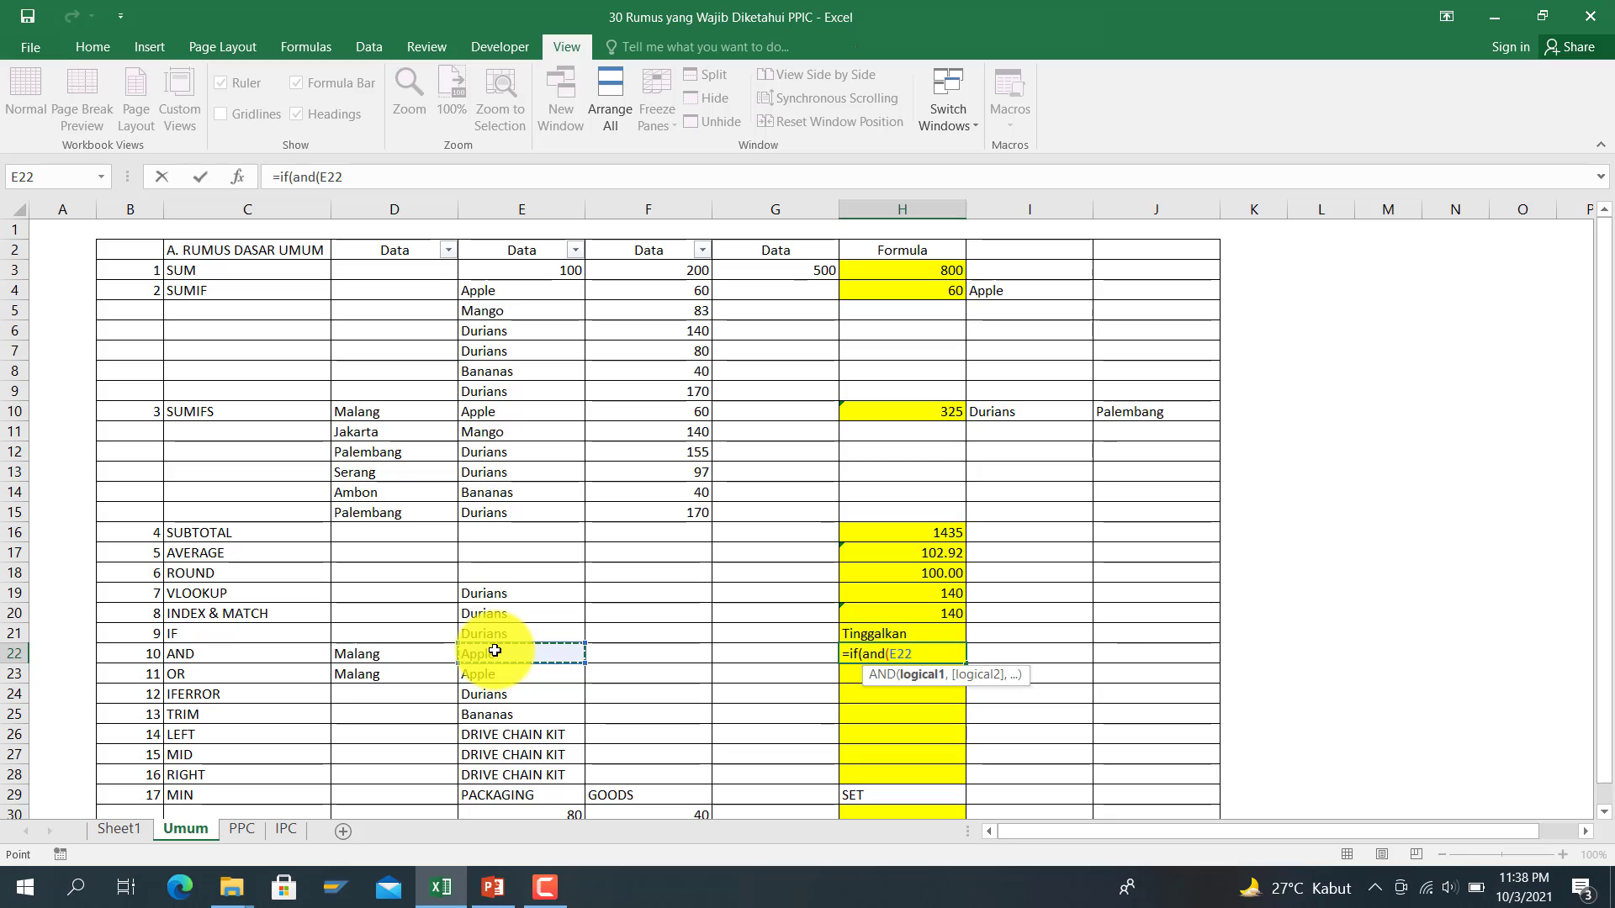
pyautogui.write('="Apple"')
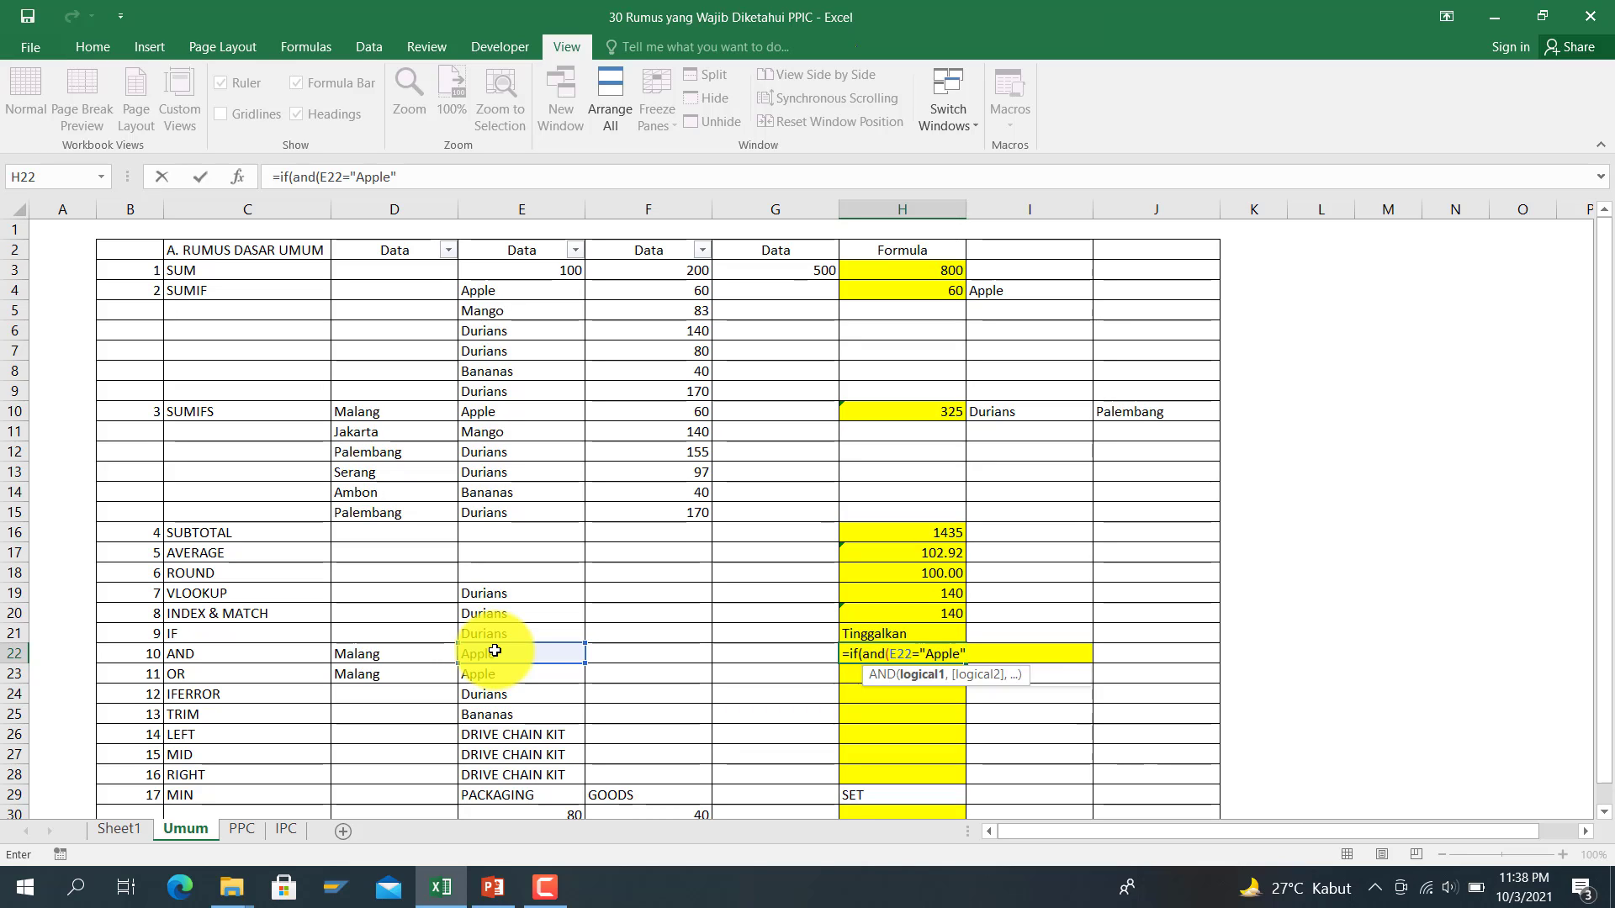
pyautogui.write(',')
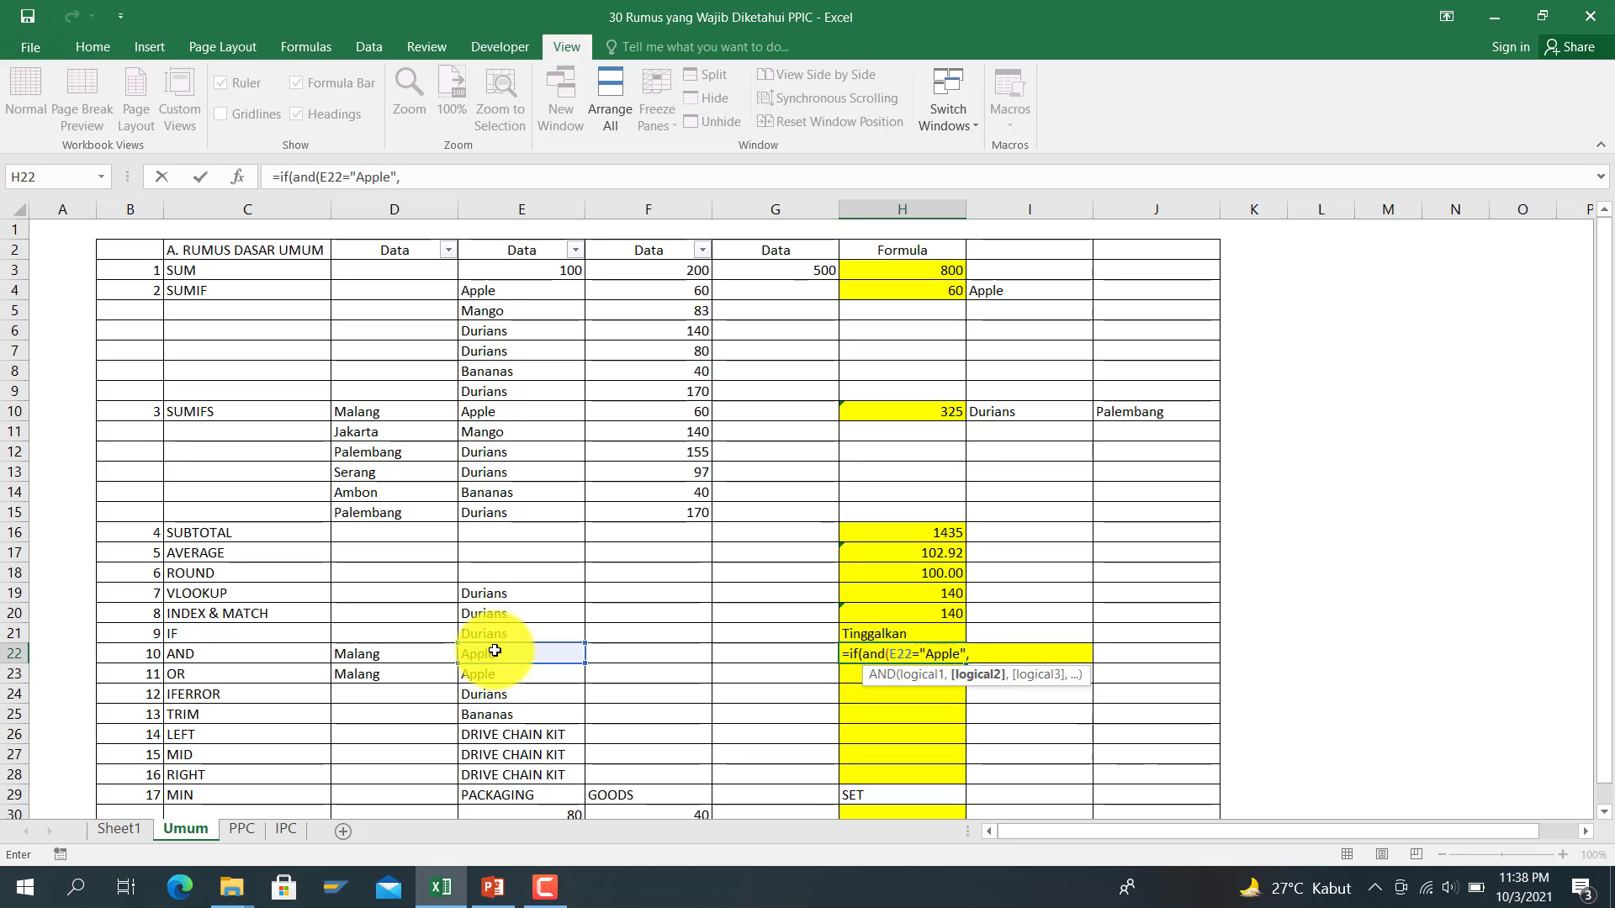
pyautogui.click(431, 655)
pyautogui.write('=')
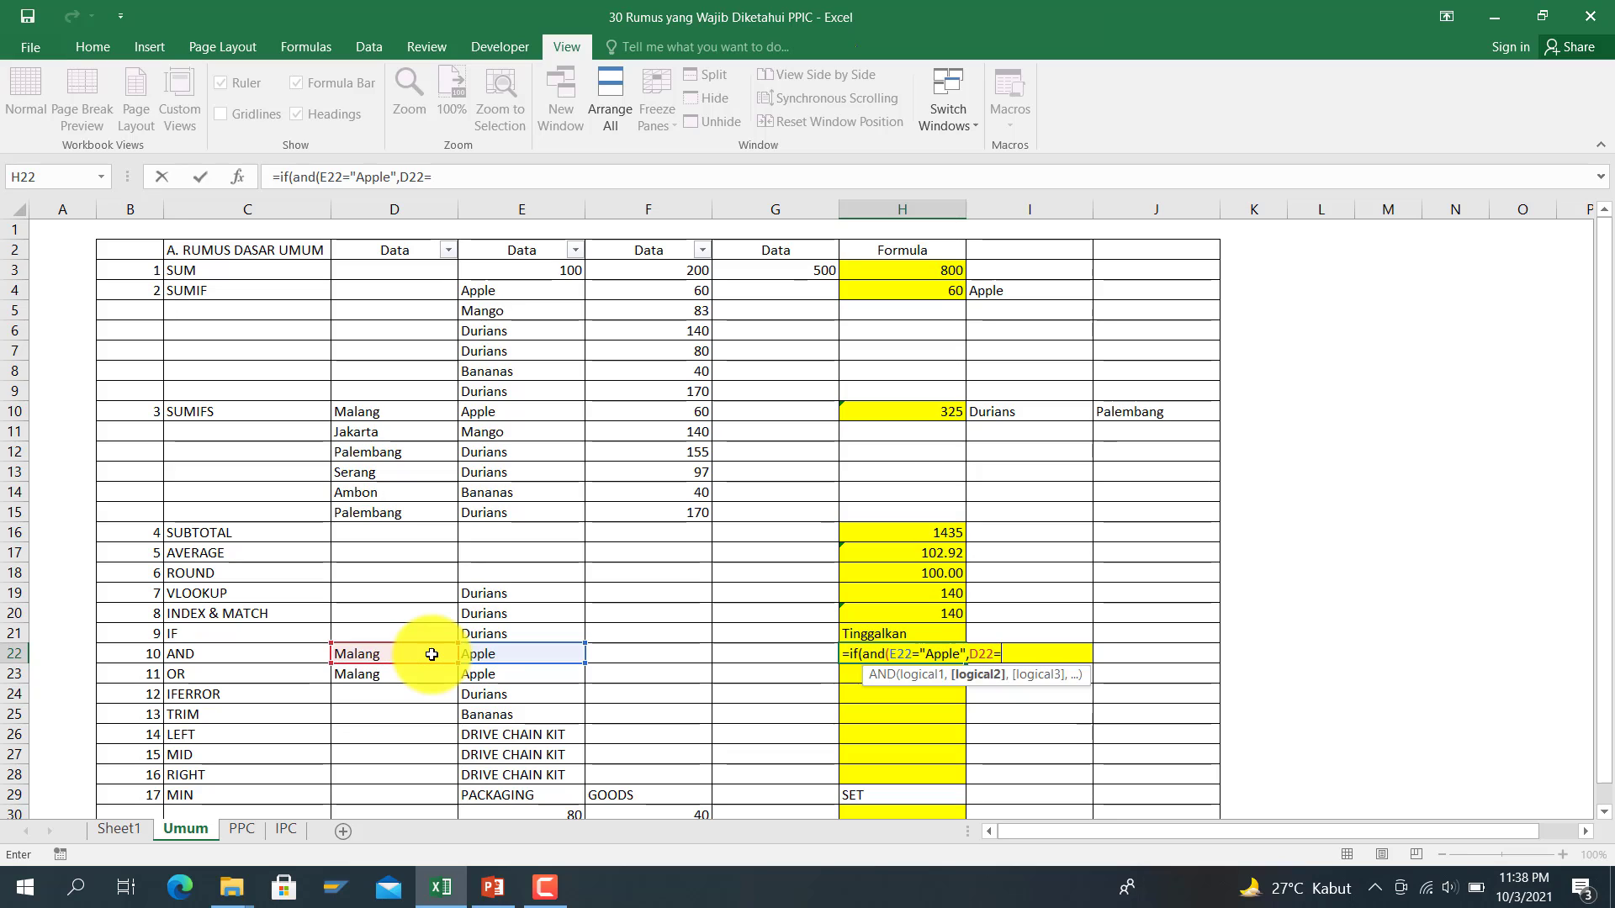
pyautogui.write('"Malang"')
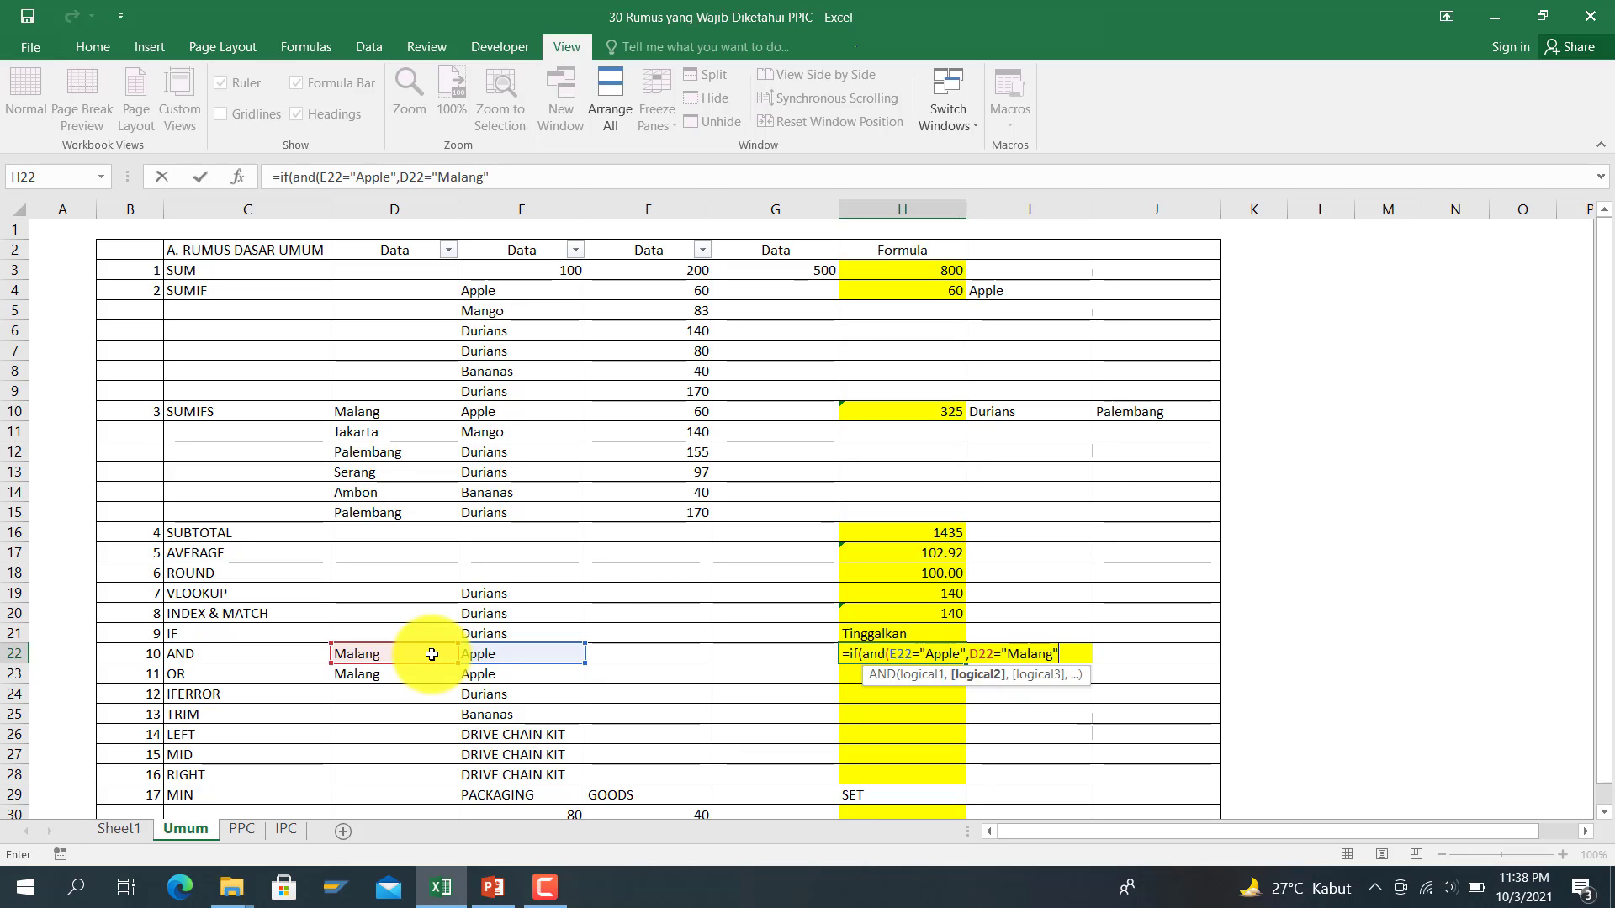
pyautogui.write('),')
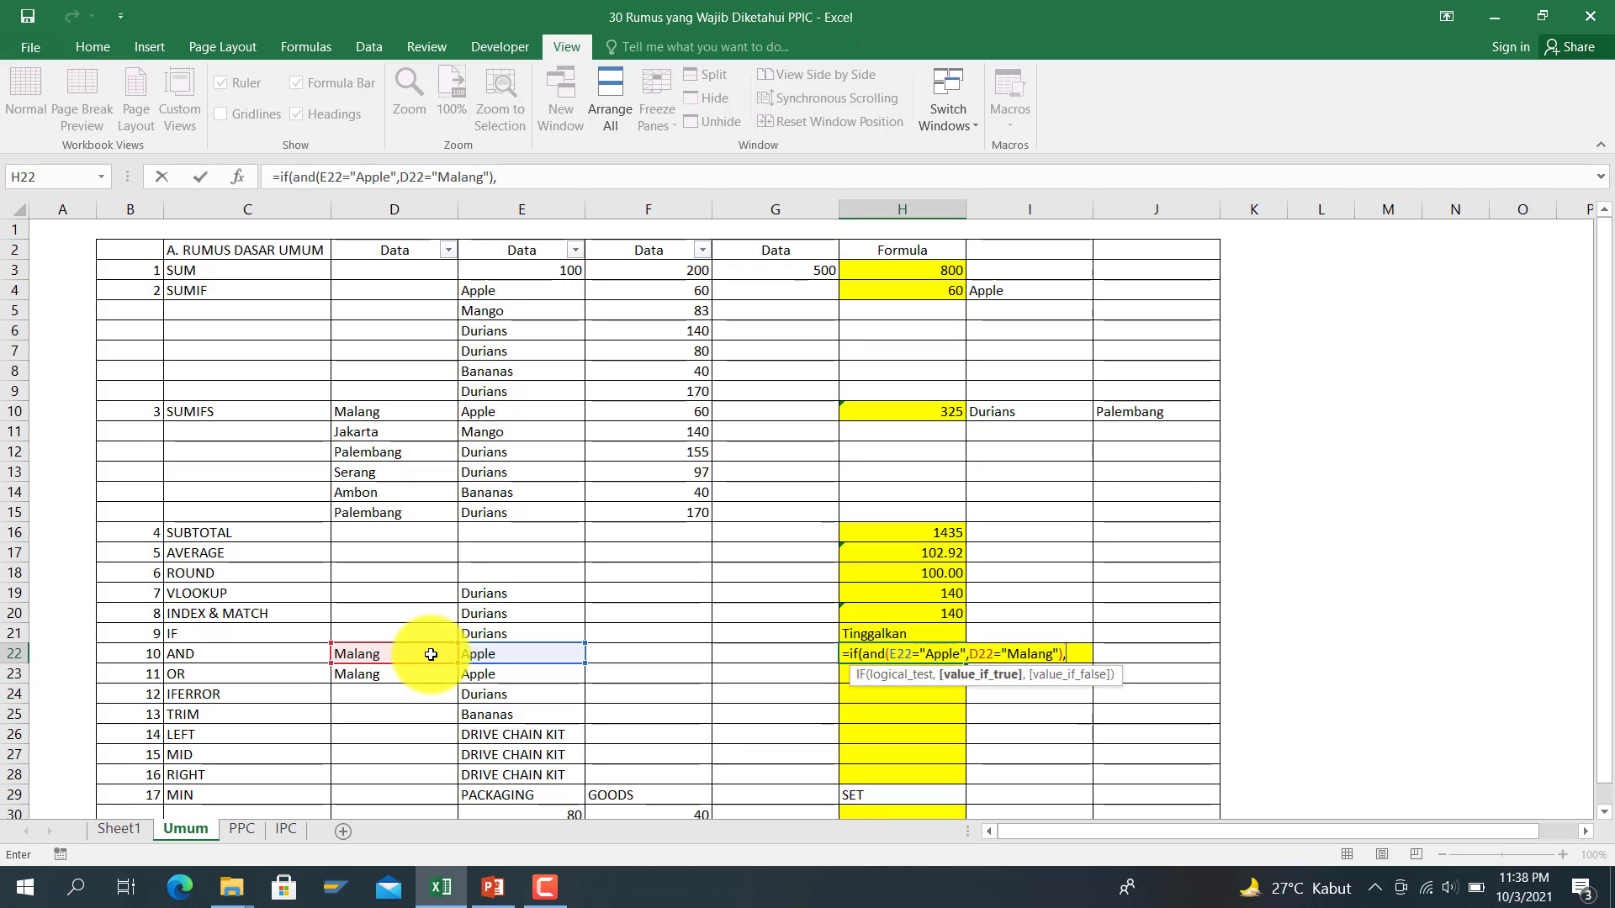
pyautogui.write('"Be')
pyautogui.press('BackSpace')
pyautogui.write('l')
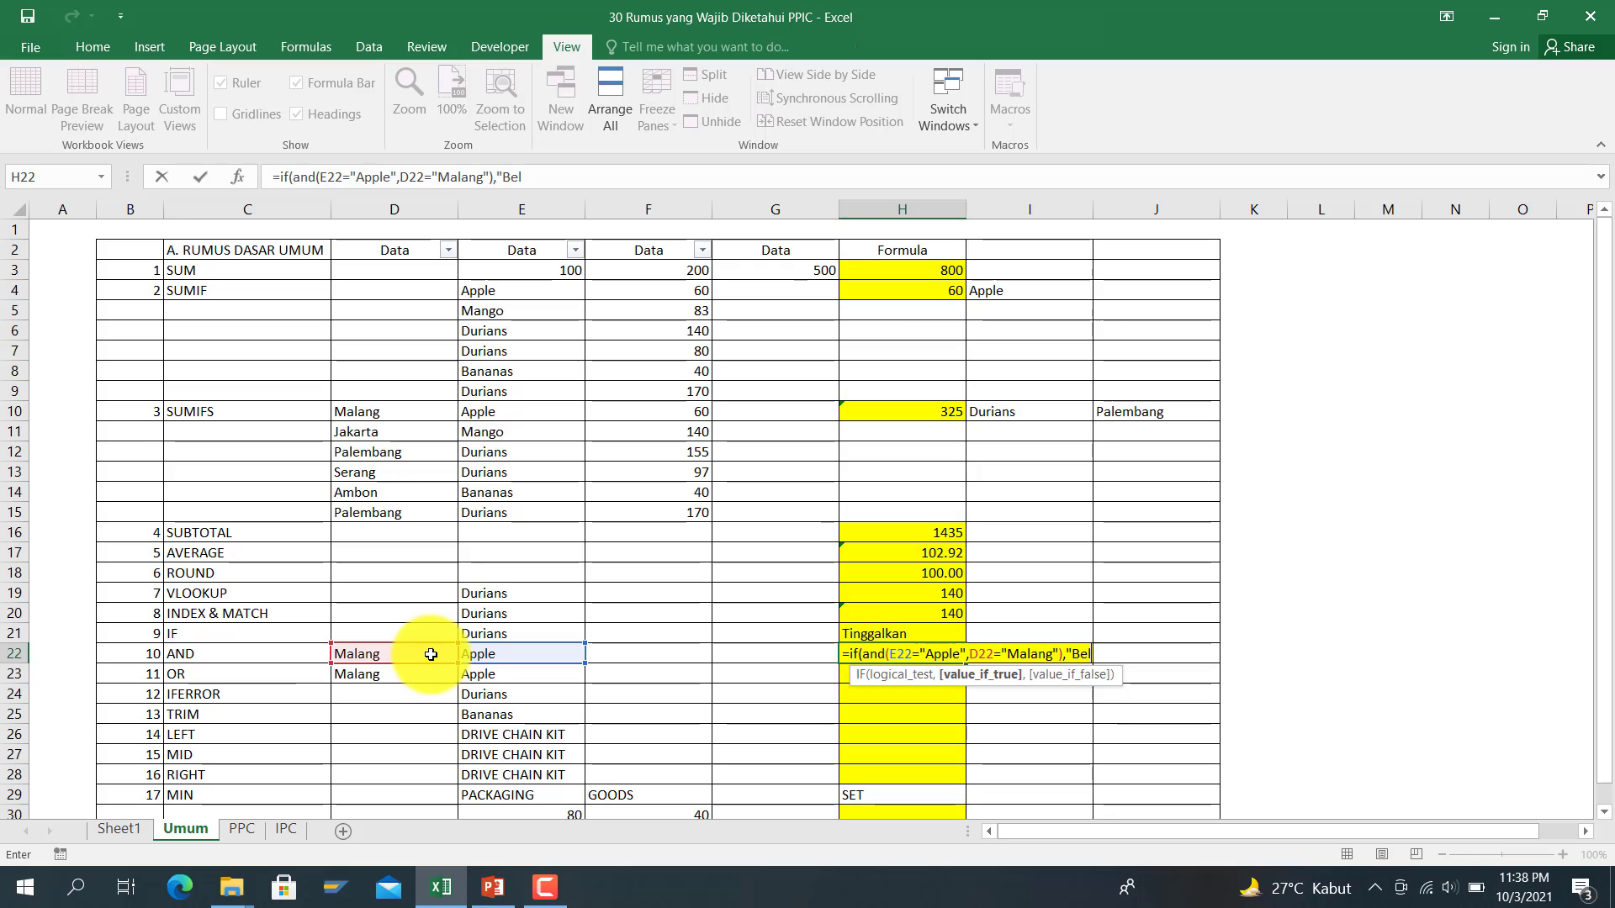
pyautogui.write('i","Ti')
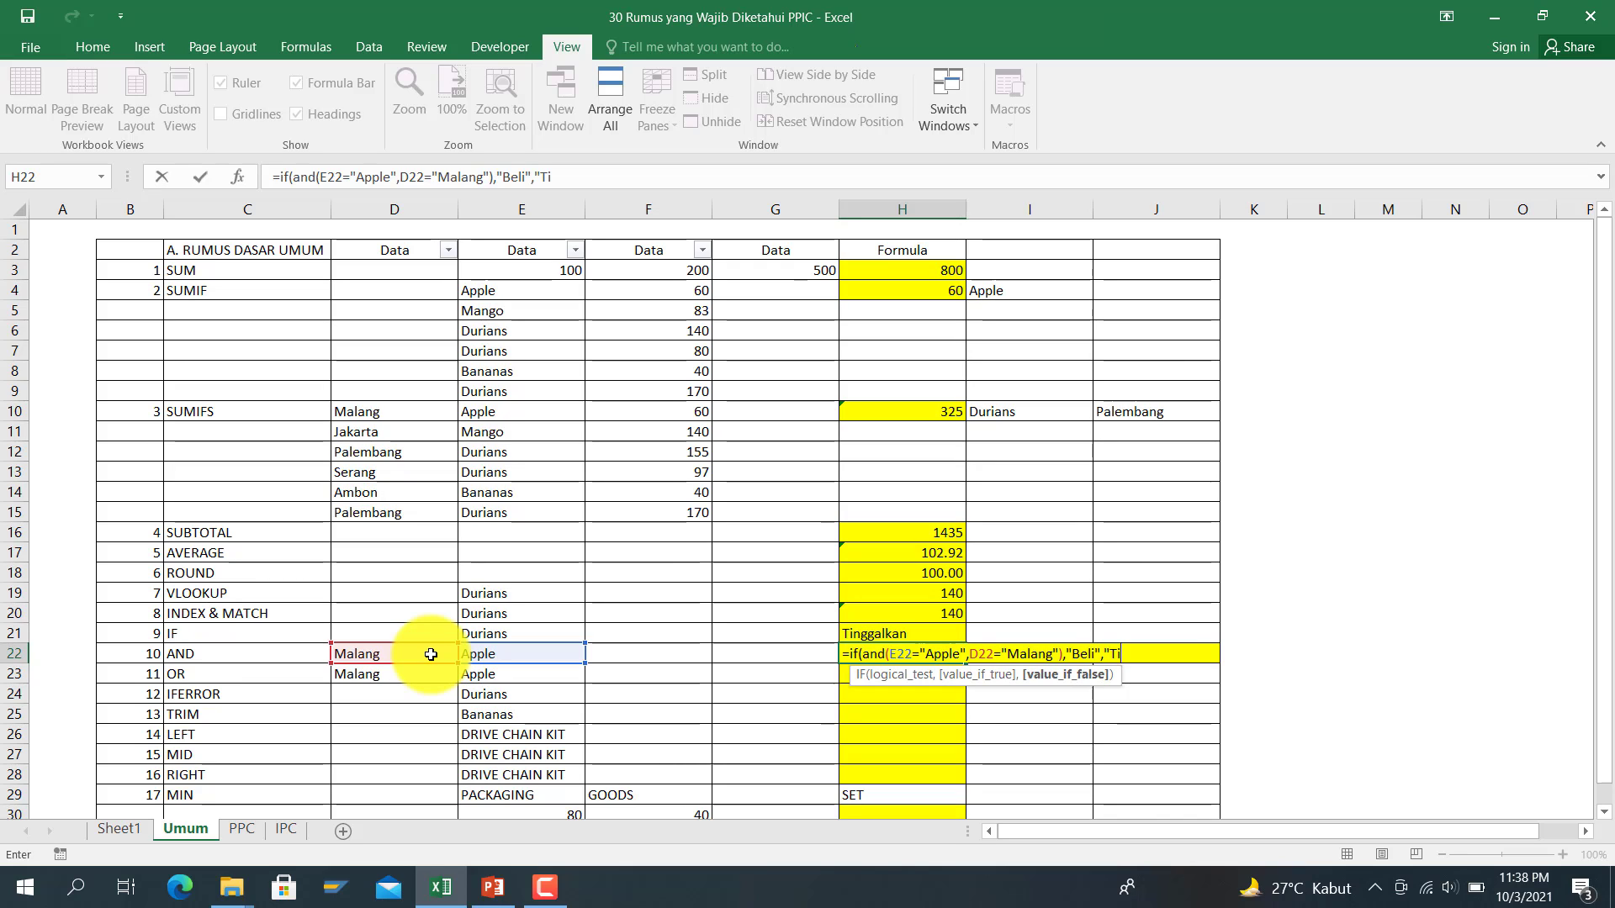
pyautogui.write('ngg')
pyautogui.press('BackSpace')
pyautogui.write('lkan"')
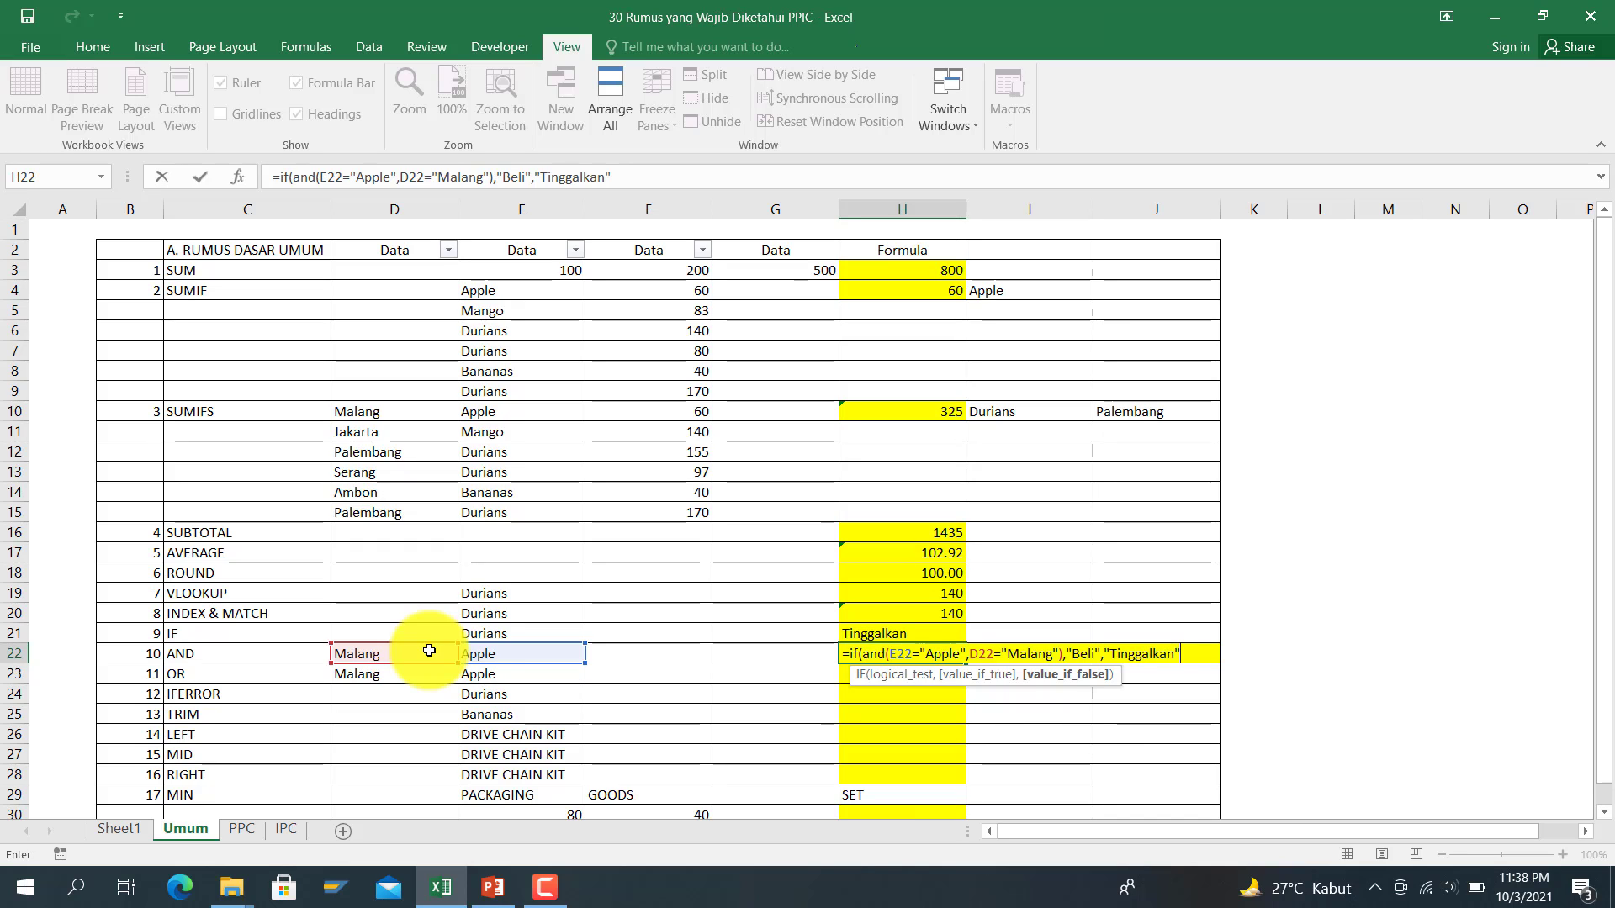
pyautogui.press('Left')
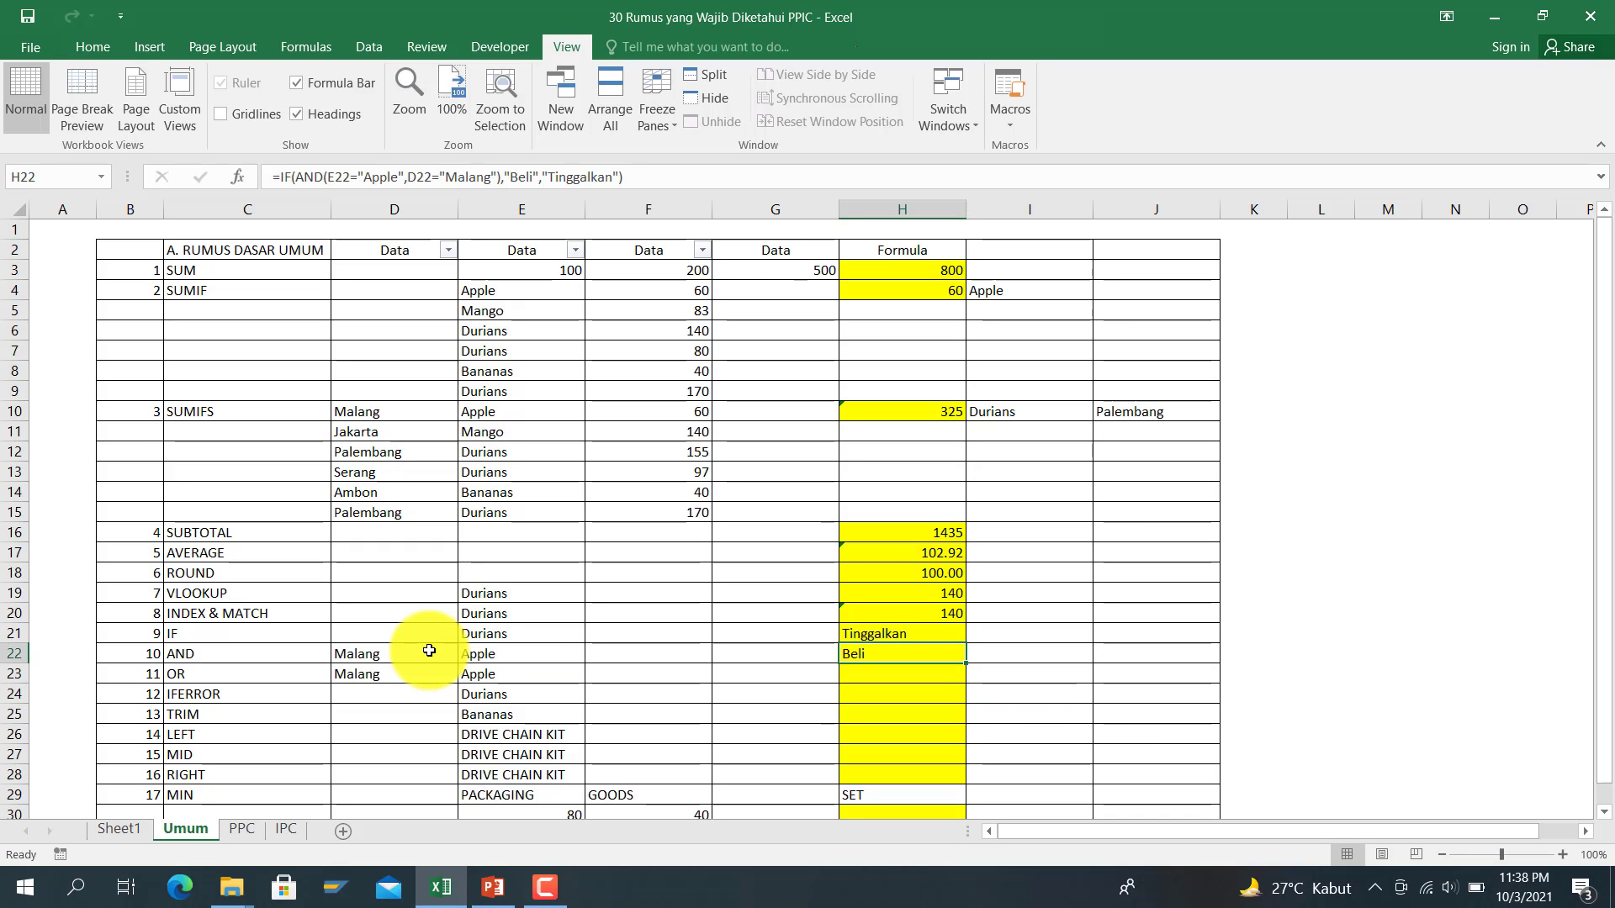
pyautogui.press('Left')
pyautogui.press('Left')
pyautogui.press('Left')
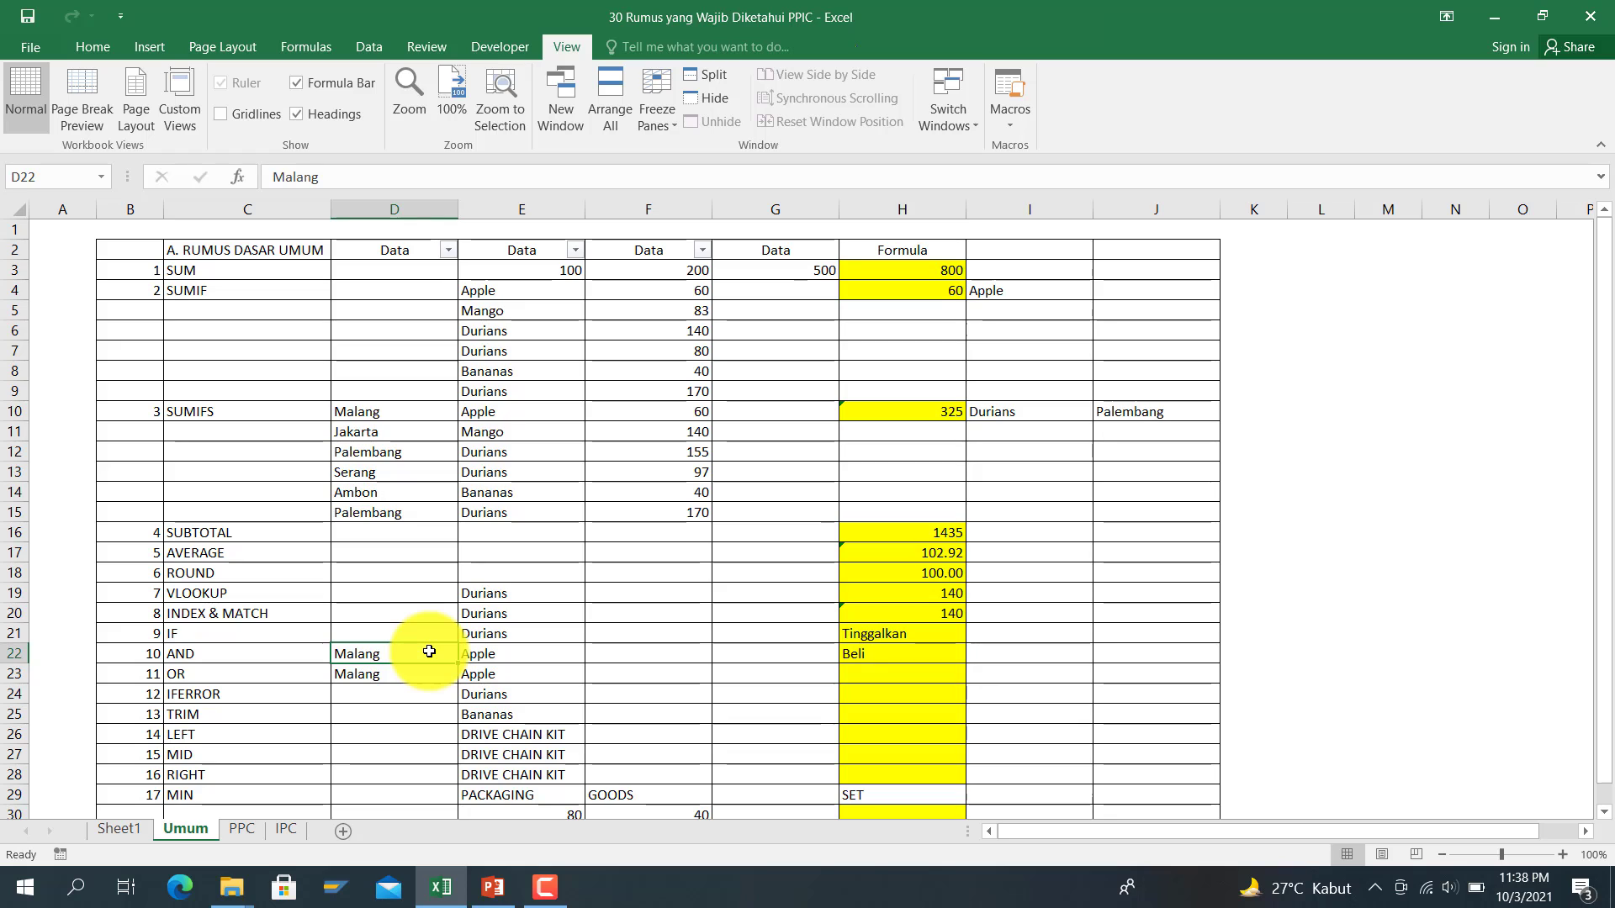
pyautogui.press('Right')
pyautogui.press('Left')
pyautogui.write('U')
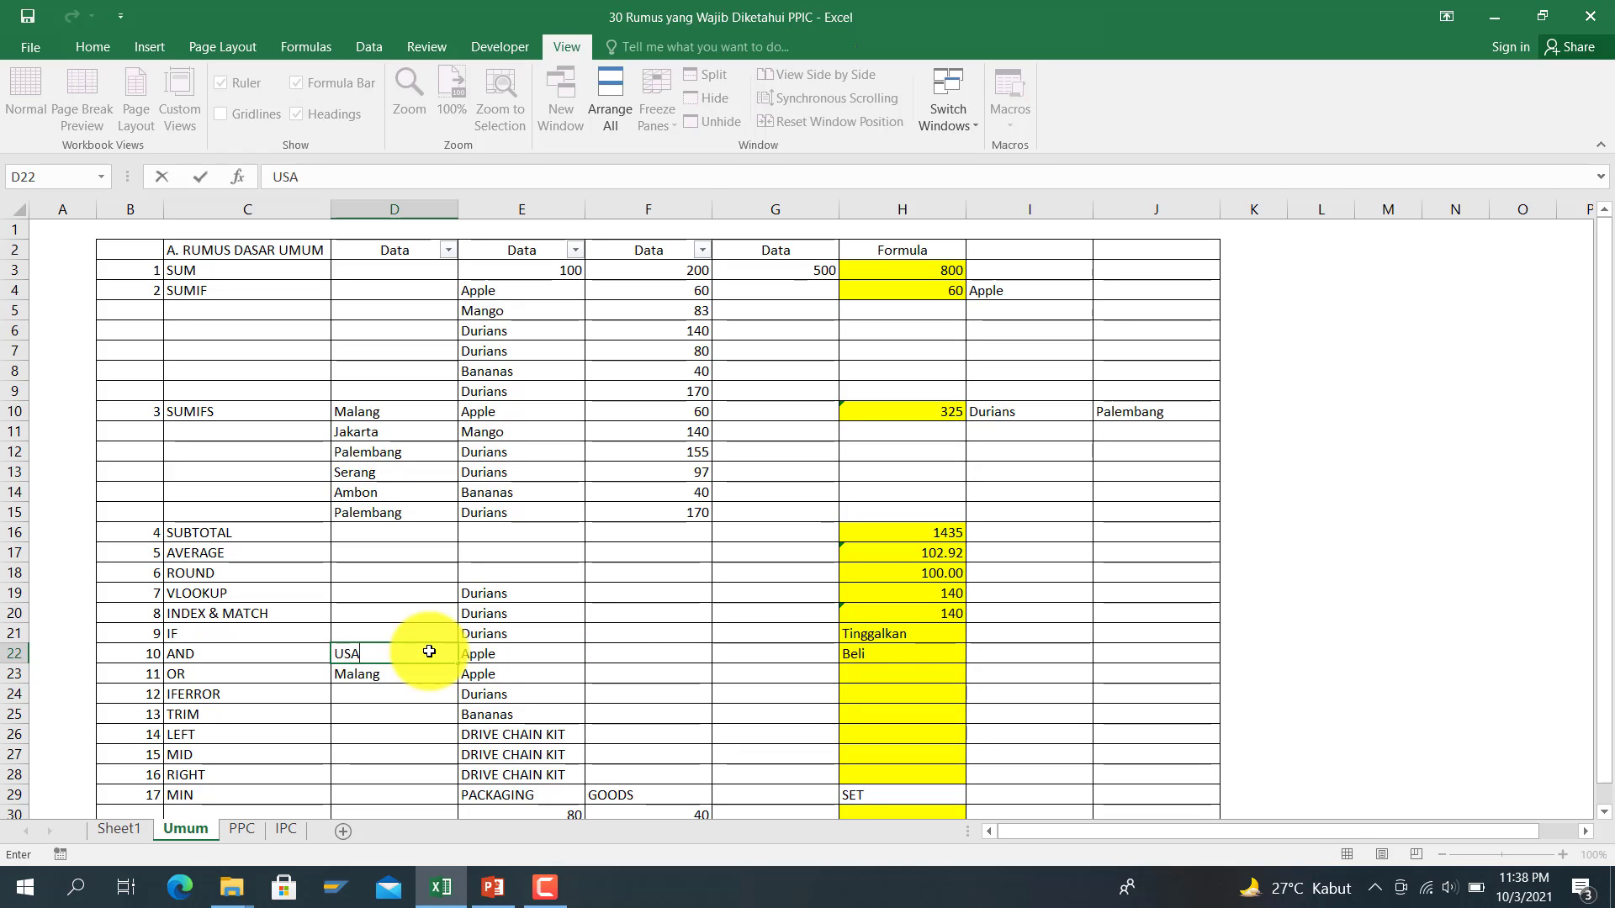
pyautogui.press('Return')
pyautogui.press('Up')
pyautogui.press('Right')
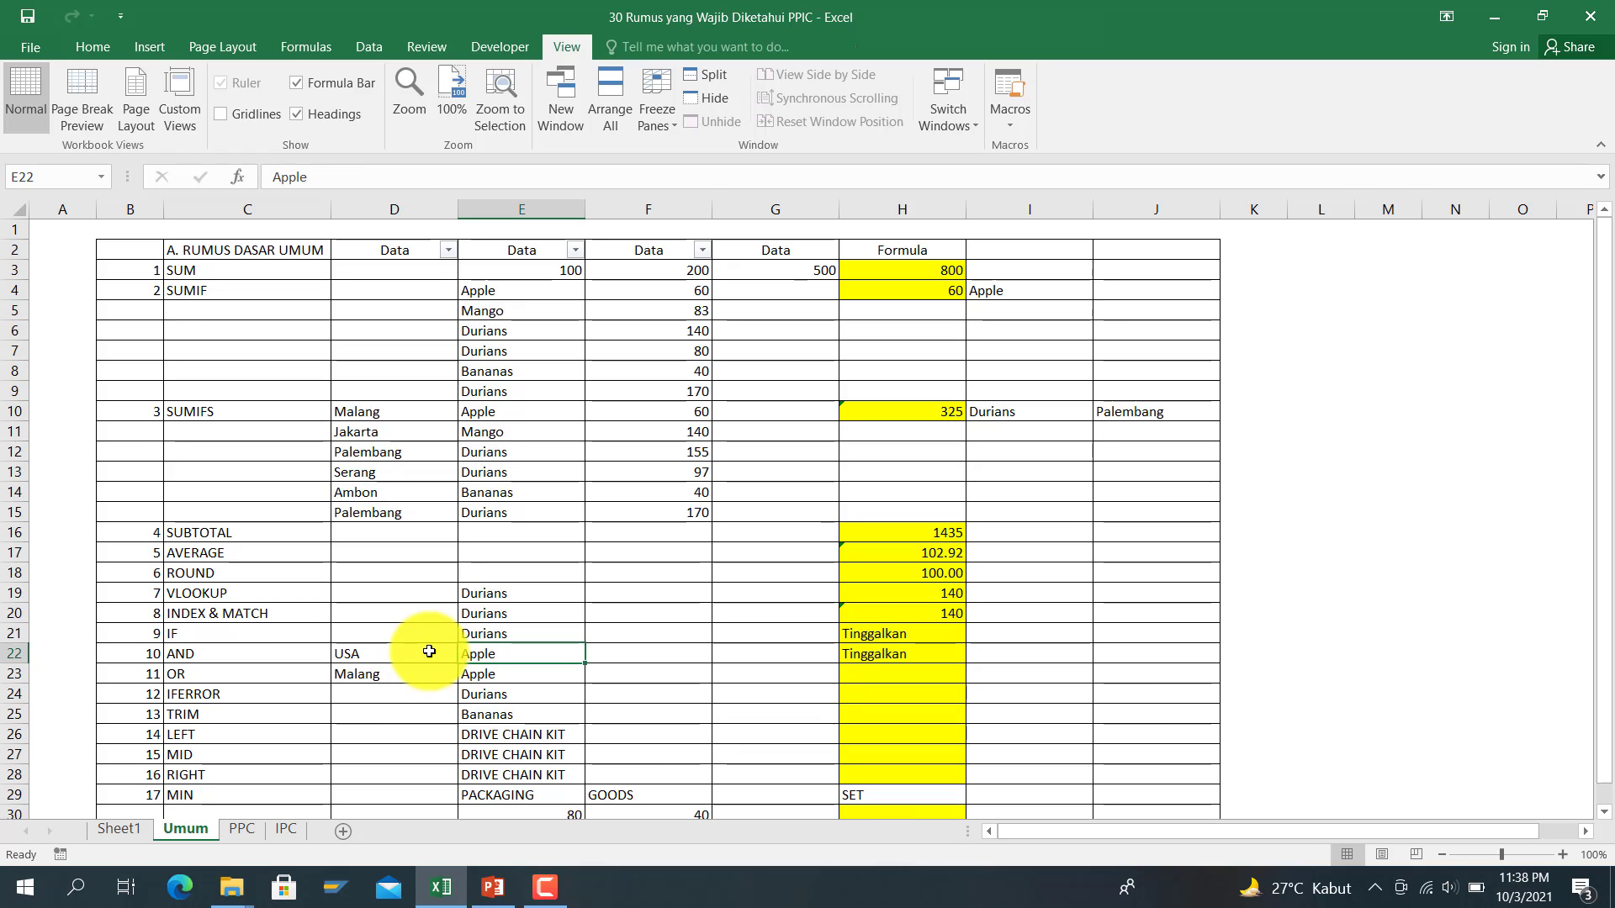
pyautogui.press('Left')
pyautogui.write('Malang')
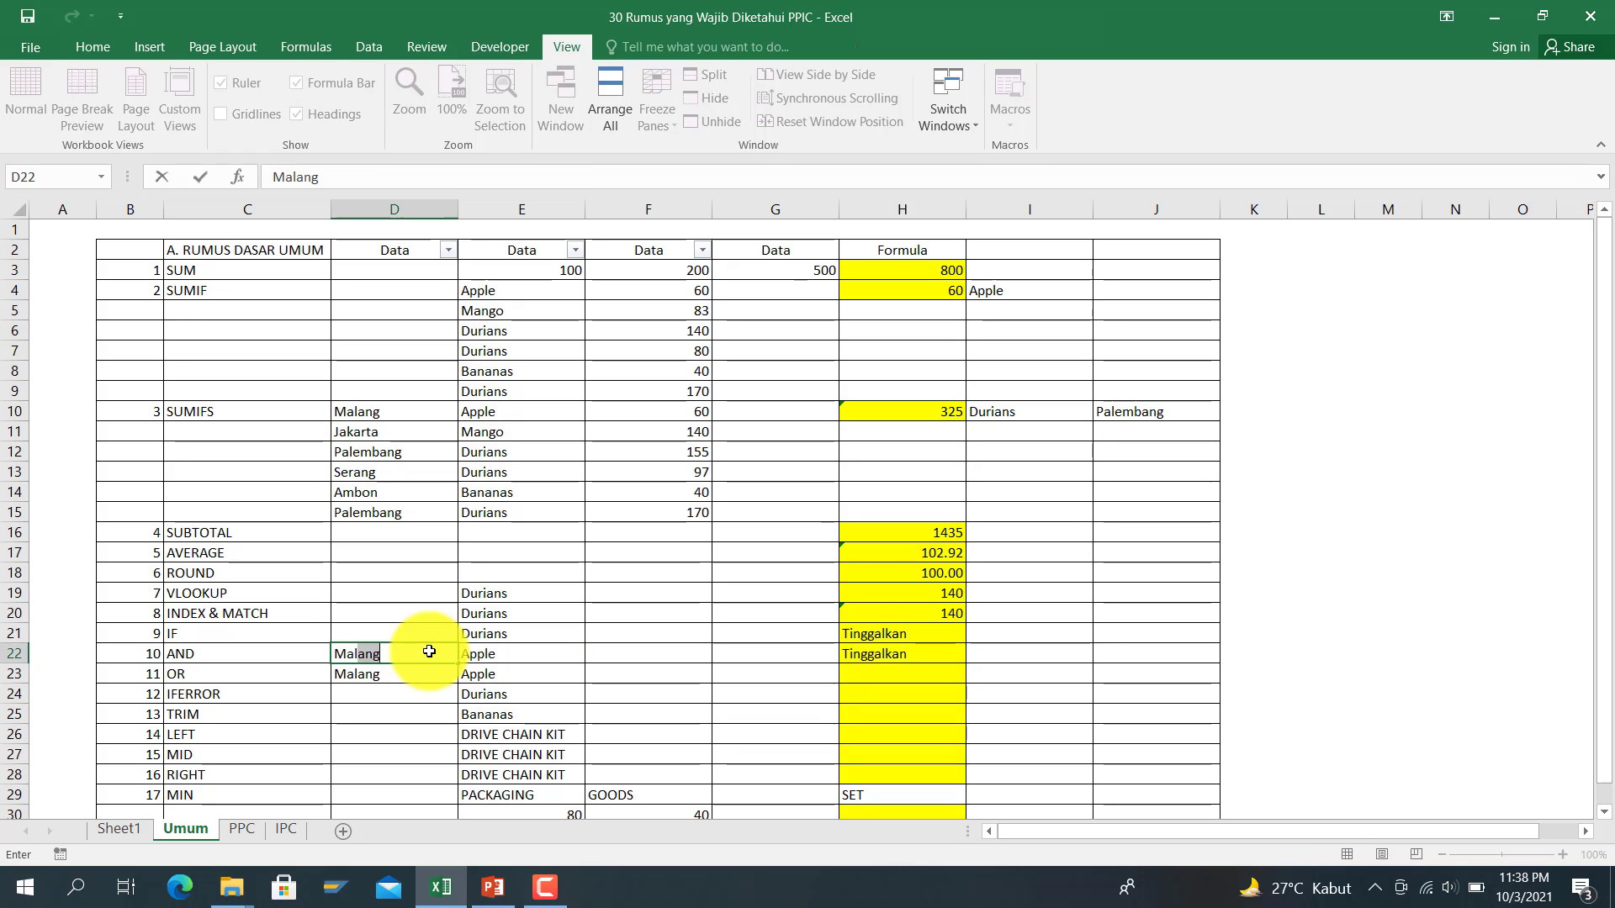
pyautogui.press('Return')
pyautogui.press('Right')
pyautogui.press('Right')
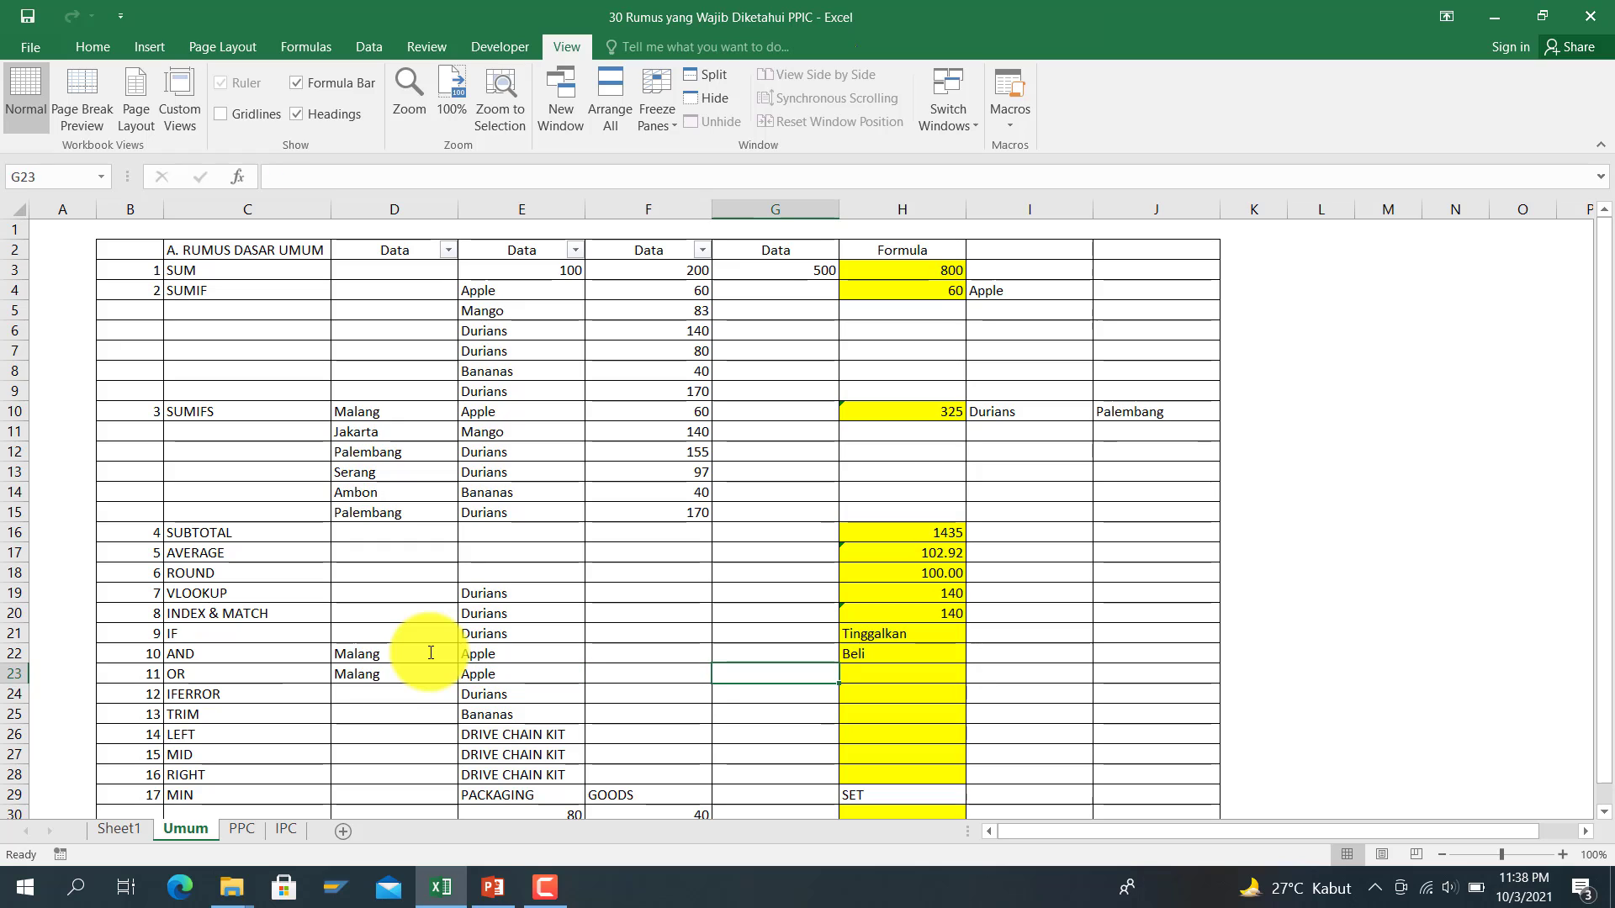
pyautogui.press('Up')
pyautogui.press('Left')
pyautogui.press('Left')
pyautogui.press('Right')
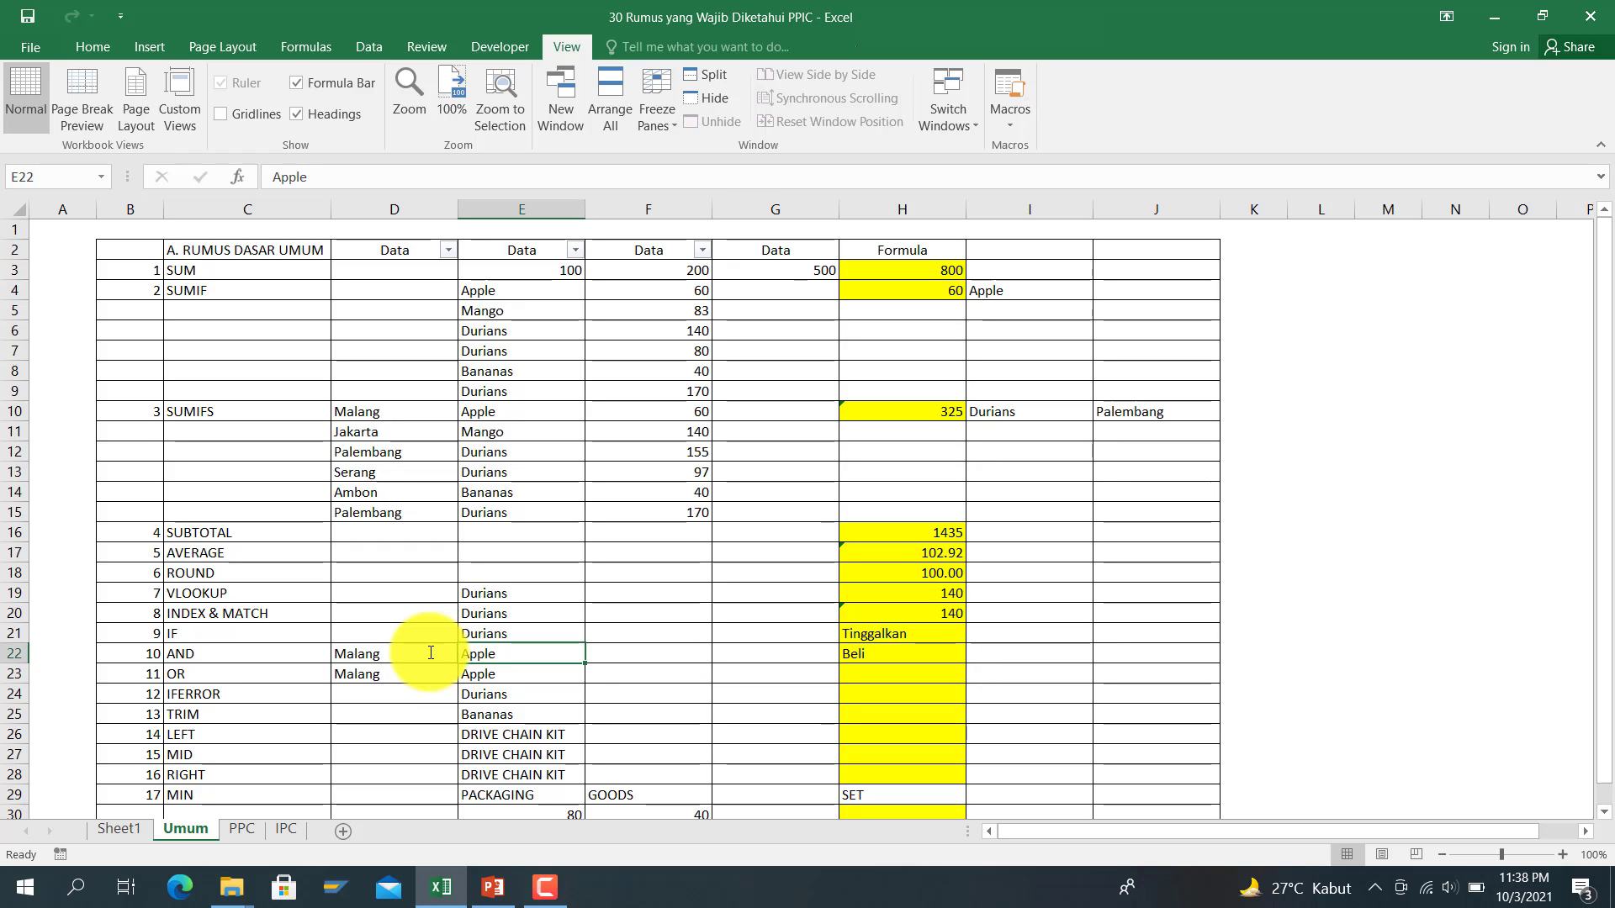
pyautogui.write('Ja')
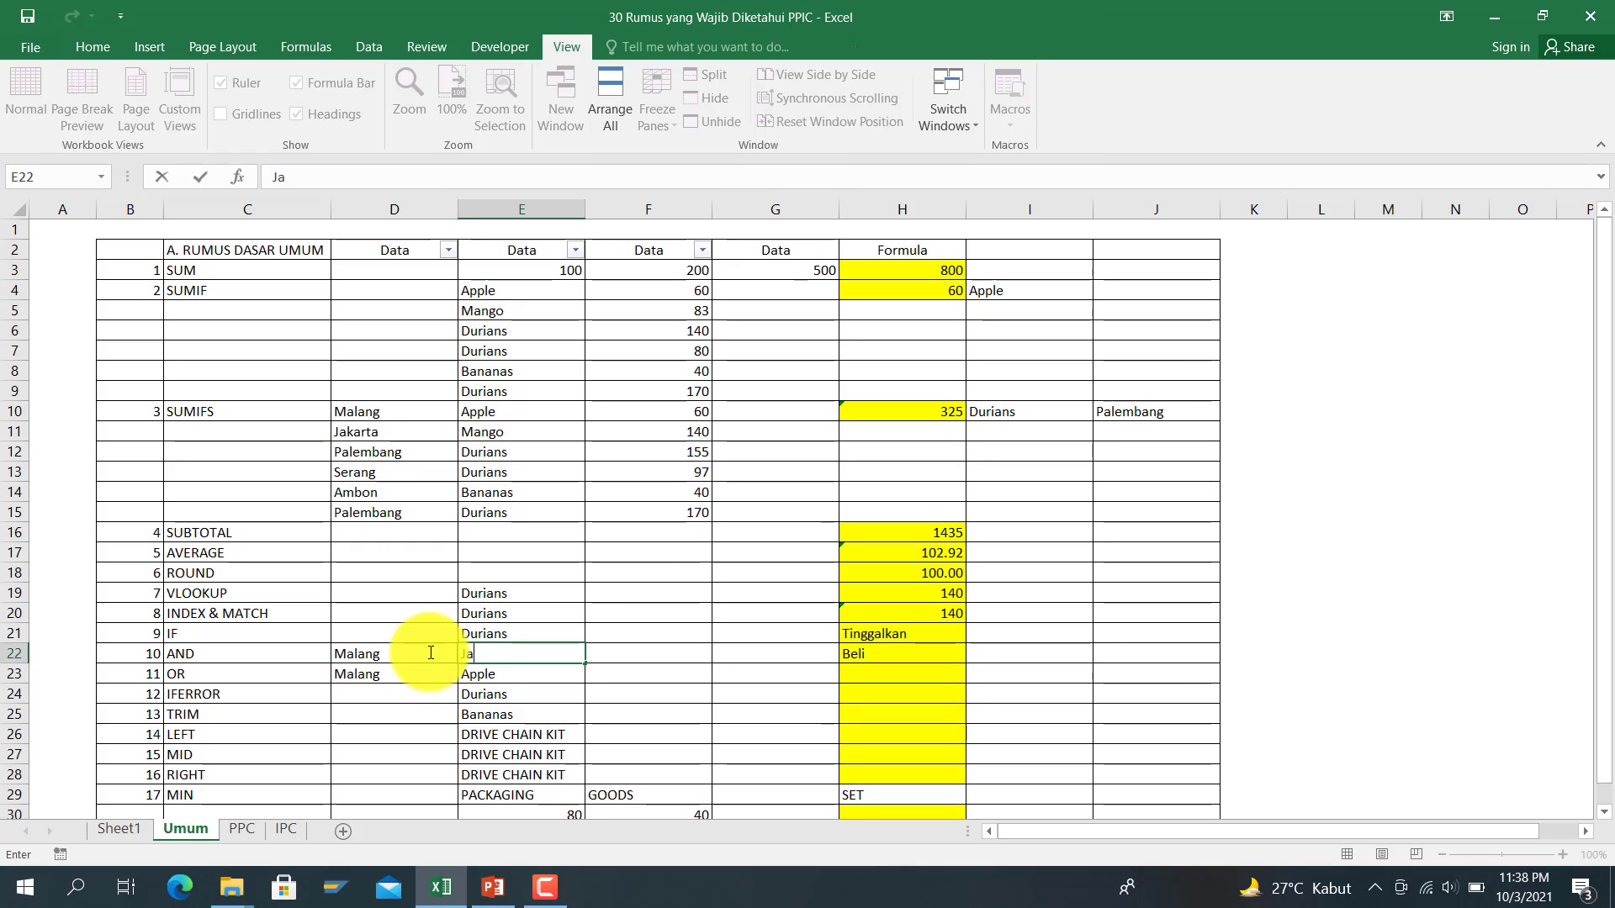
pyautogui.press('BackSpace')
pyautogui.write('eruk')
pyautogui.press('Return')
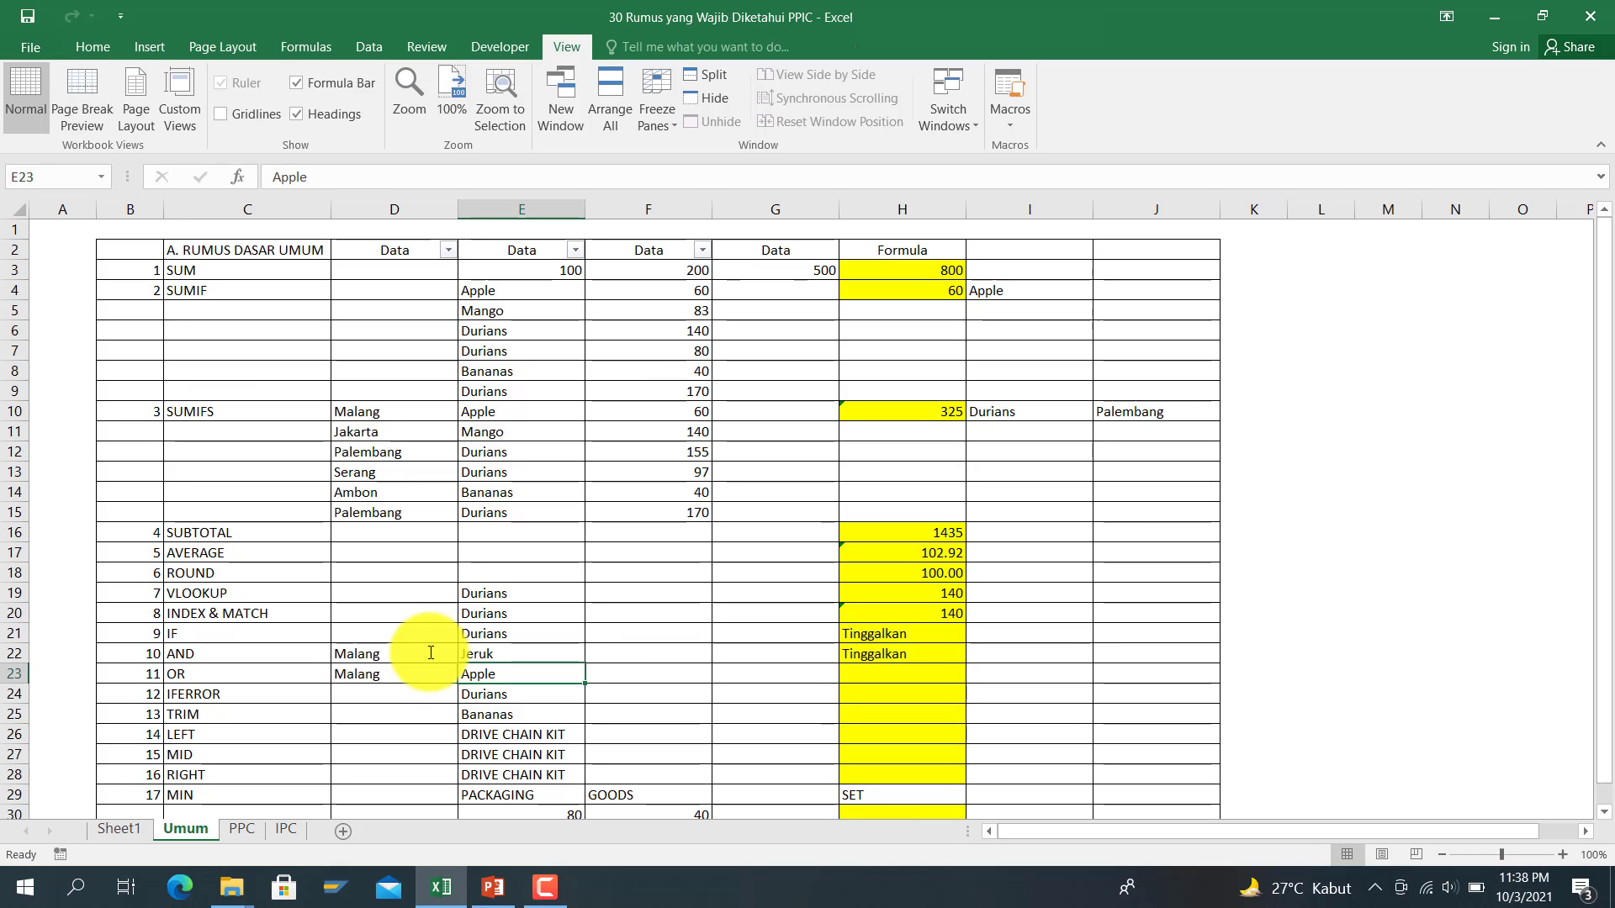
pyautogui.press('Up')
pyautogui.write('A')
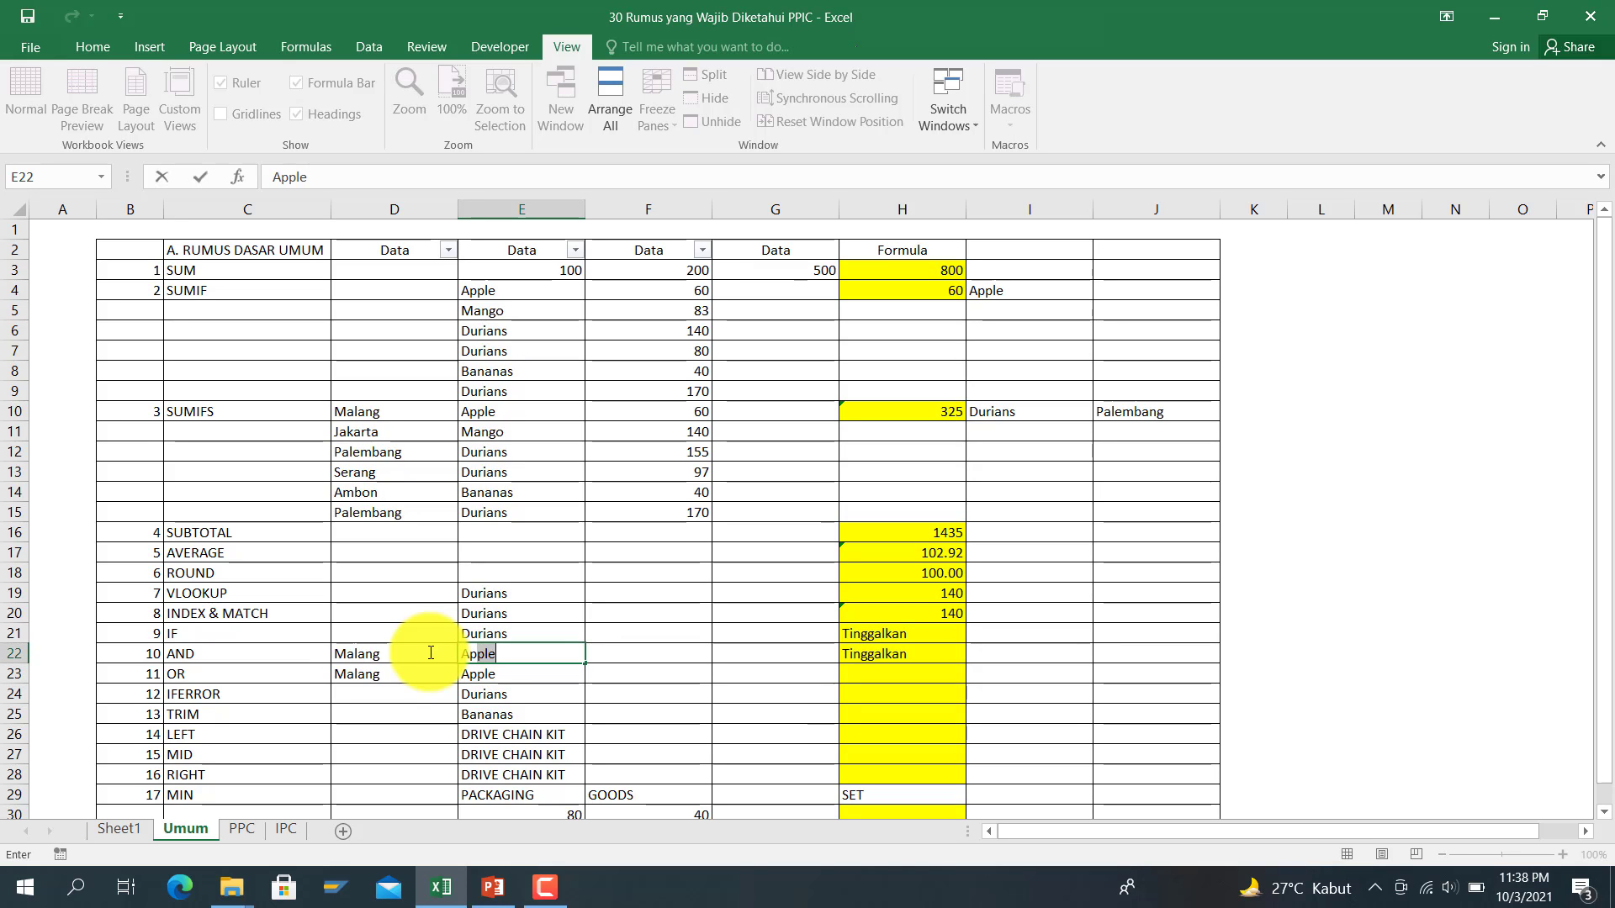
pyautogui.press('Return')
pyautogui.press('Right')
pyautogui.press('Right')
pyautogui.press('Right')
pyautogui.press('Right')
pyautogui.press('Right')
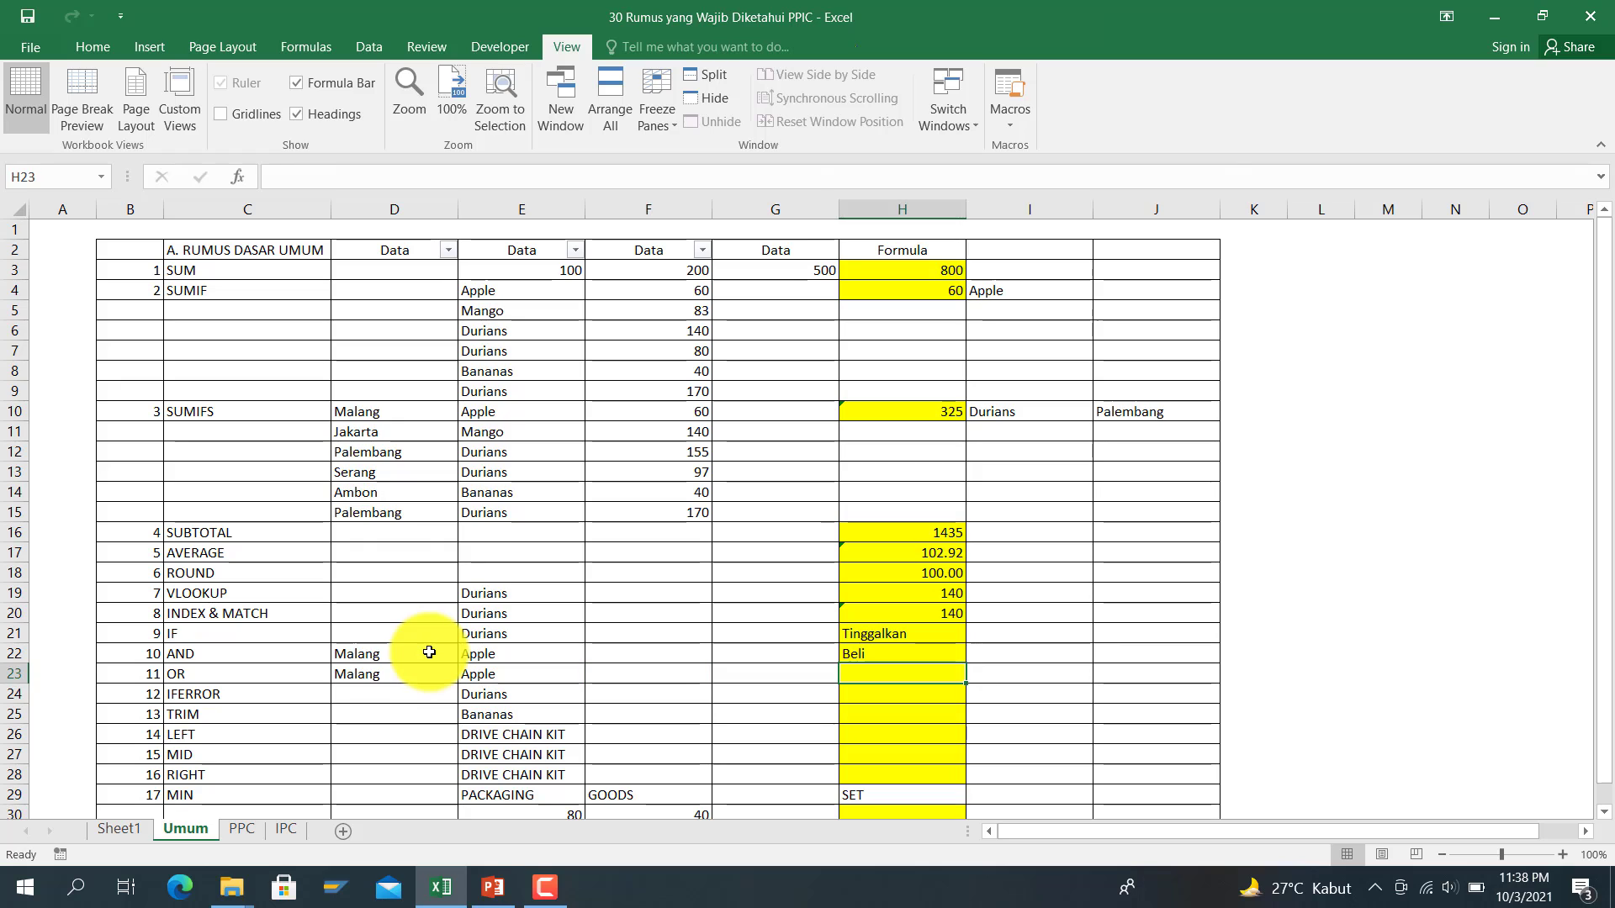
pyautogui.press('Left')
pyautogui.press('Left')
pyautogui.press('Left')
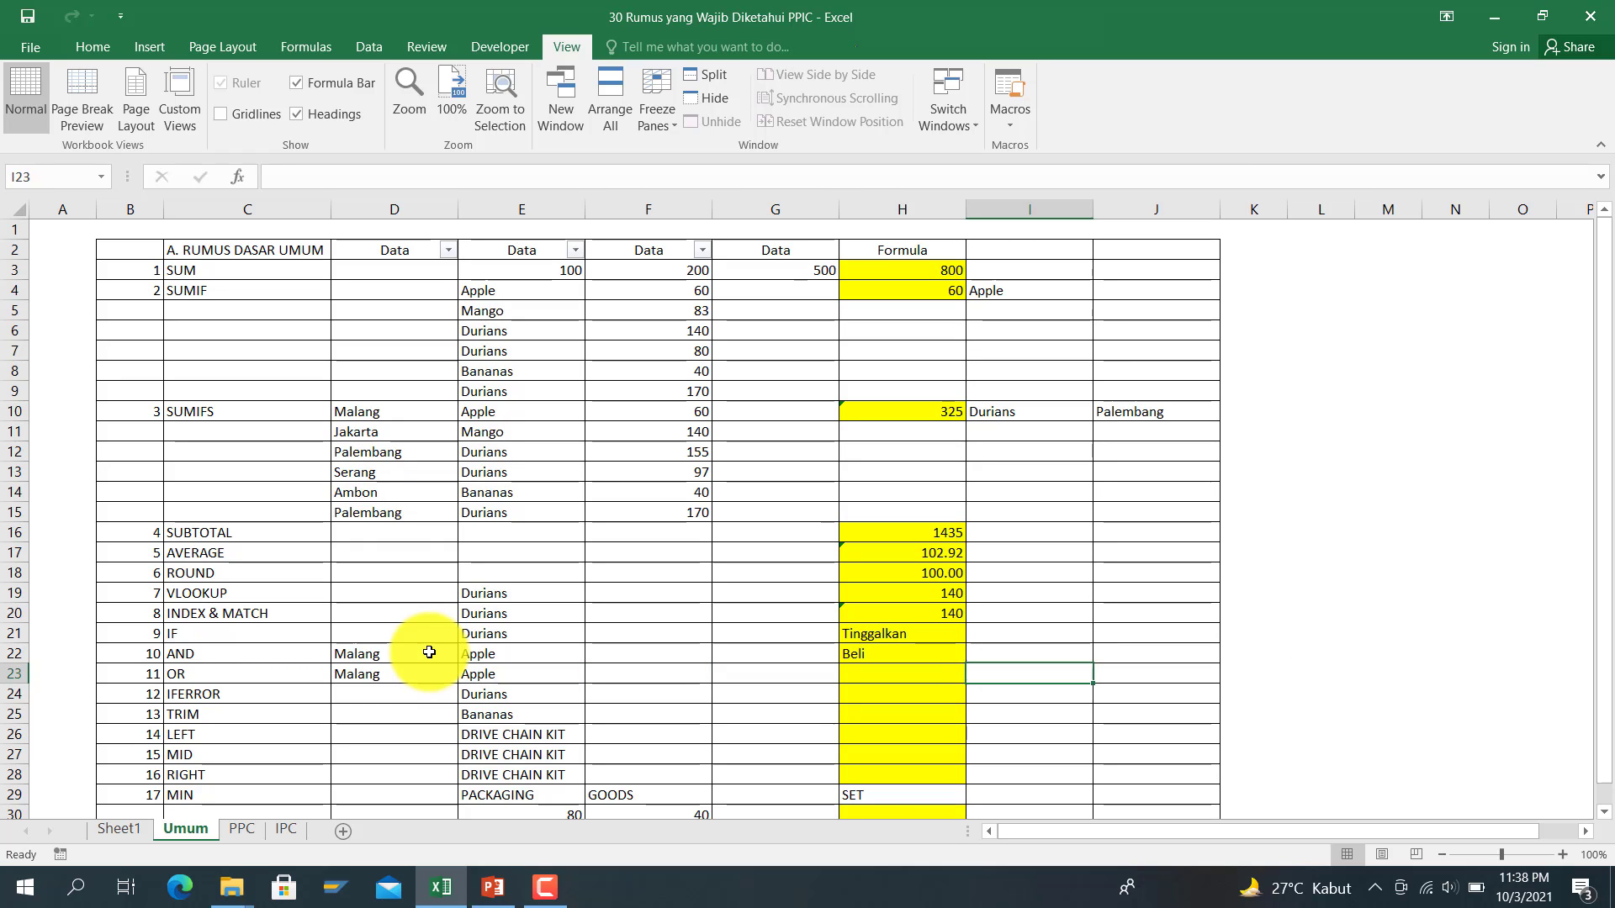
pyautogui.press('Left')
pyautogui.press('Left')
pyautogui.press('Left')
pyautogui.press('Left')
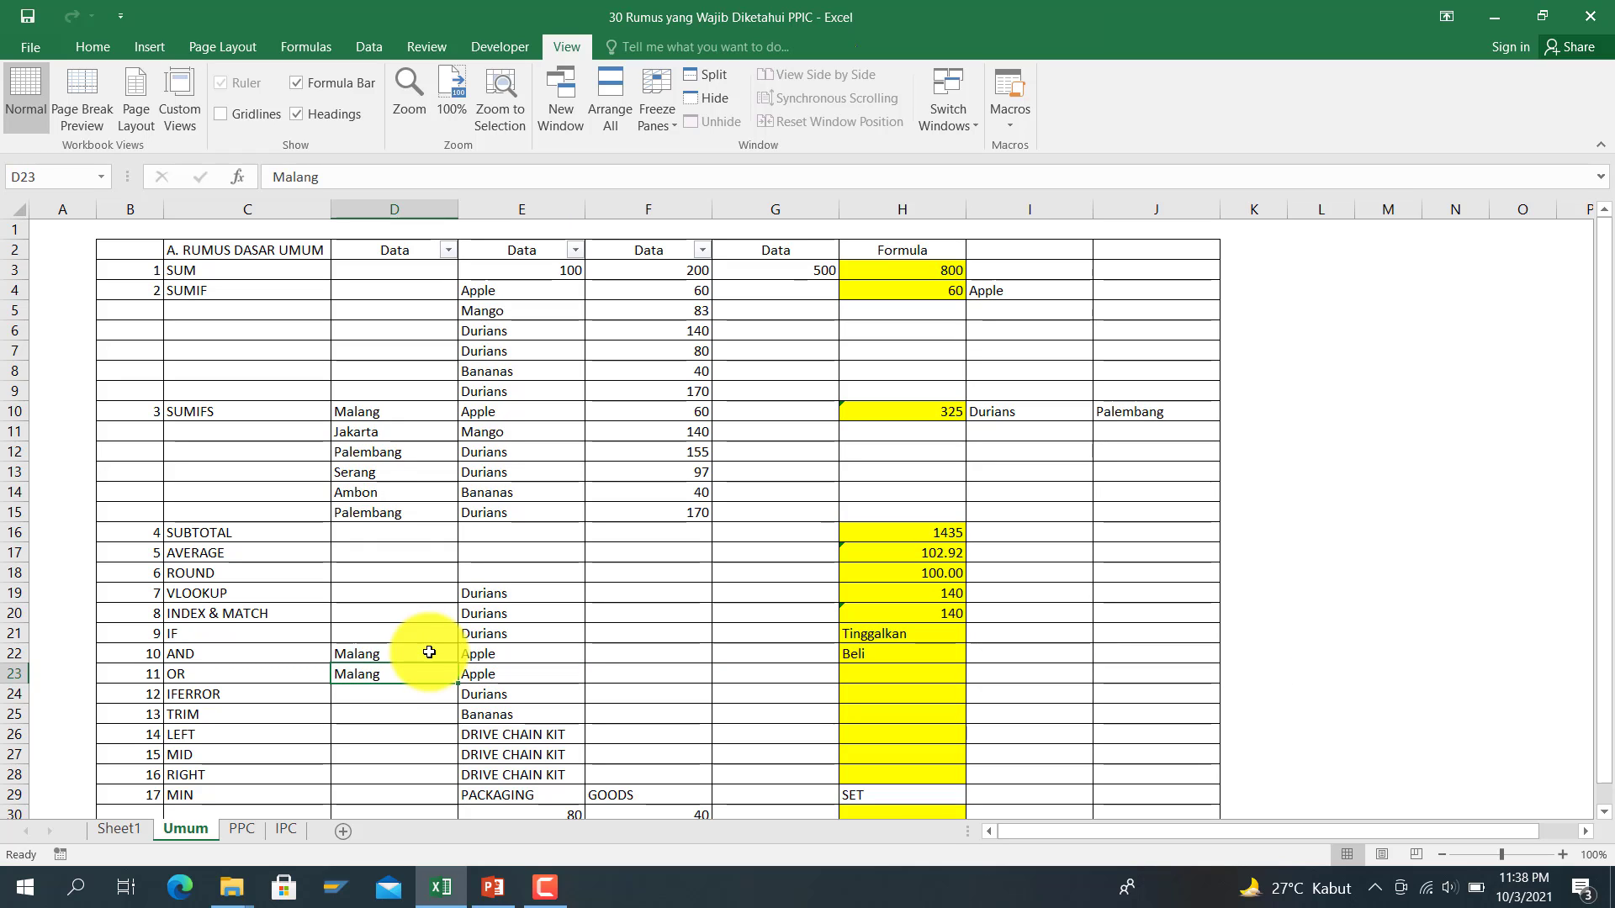
# Step: Start H23's IF(OR) formula with the condition E23="Apple"
pyautogui.press('Right')
pyautogui.press('Right')
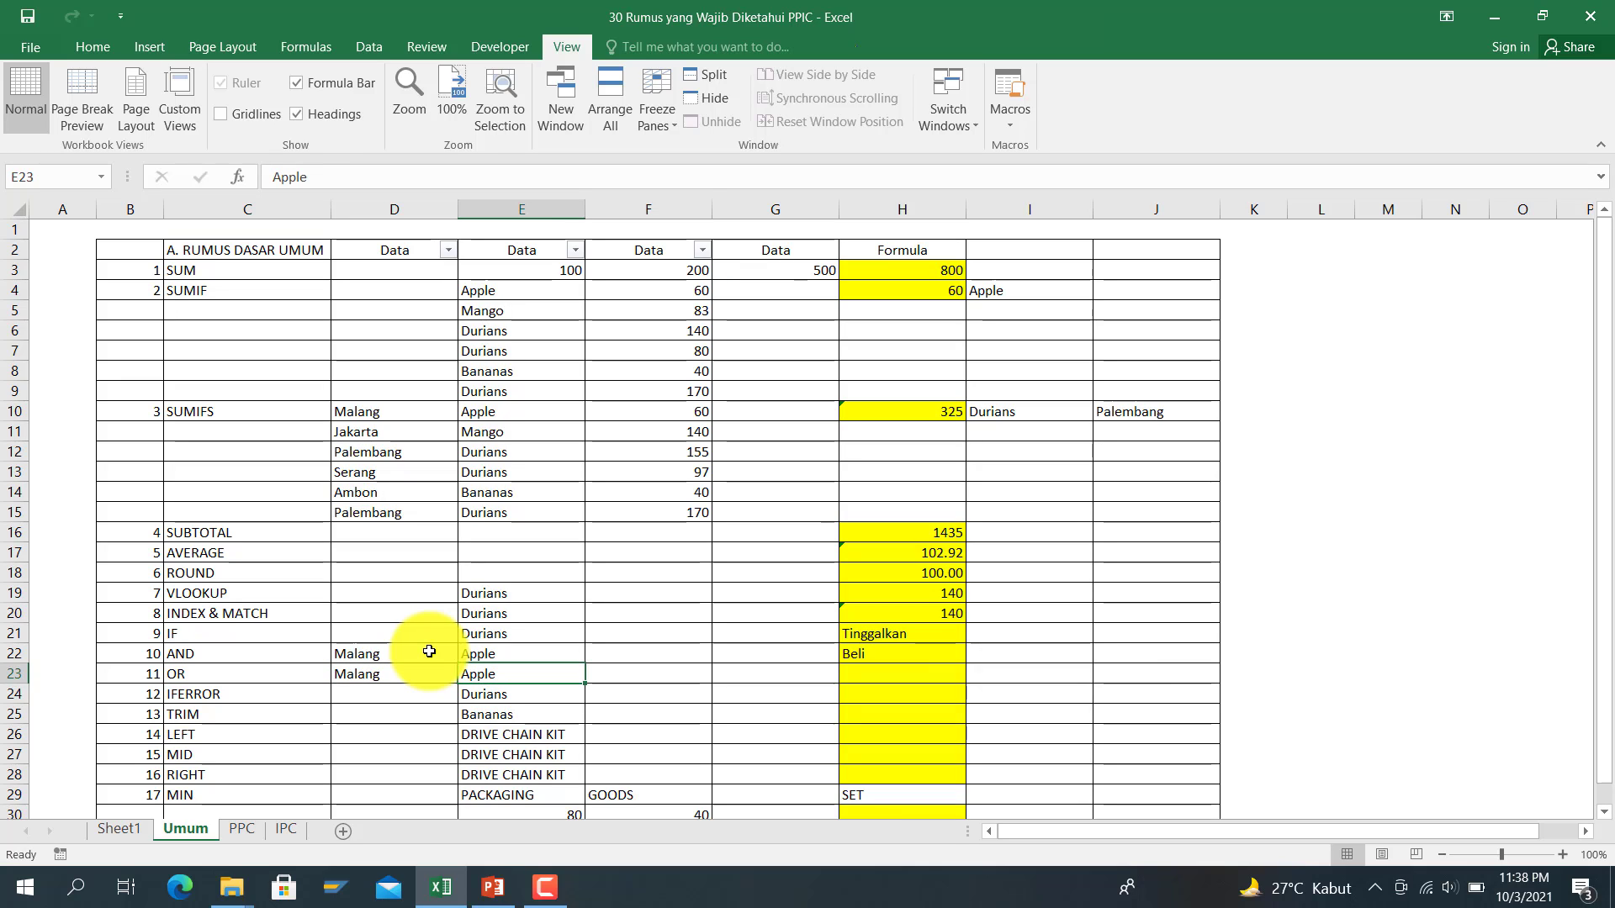
pyautogui.press('Left')
pyautogui.press('Right')
pyautogui.press('Right')
pyautogui.press('Right')
pyautogui.press('Right')
pyautogui.press('Right')
pyautogui.press('Right')
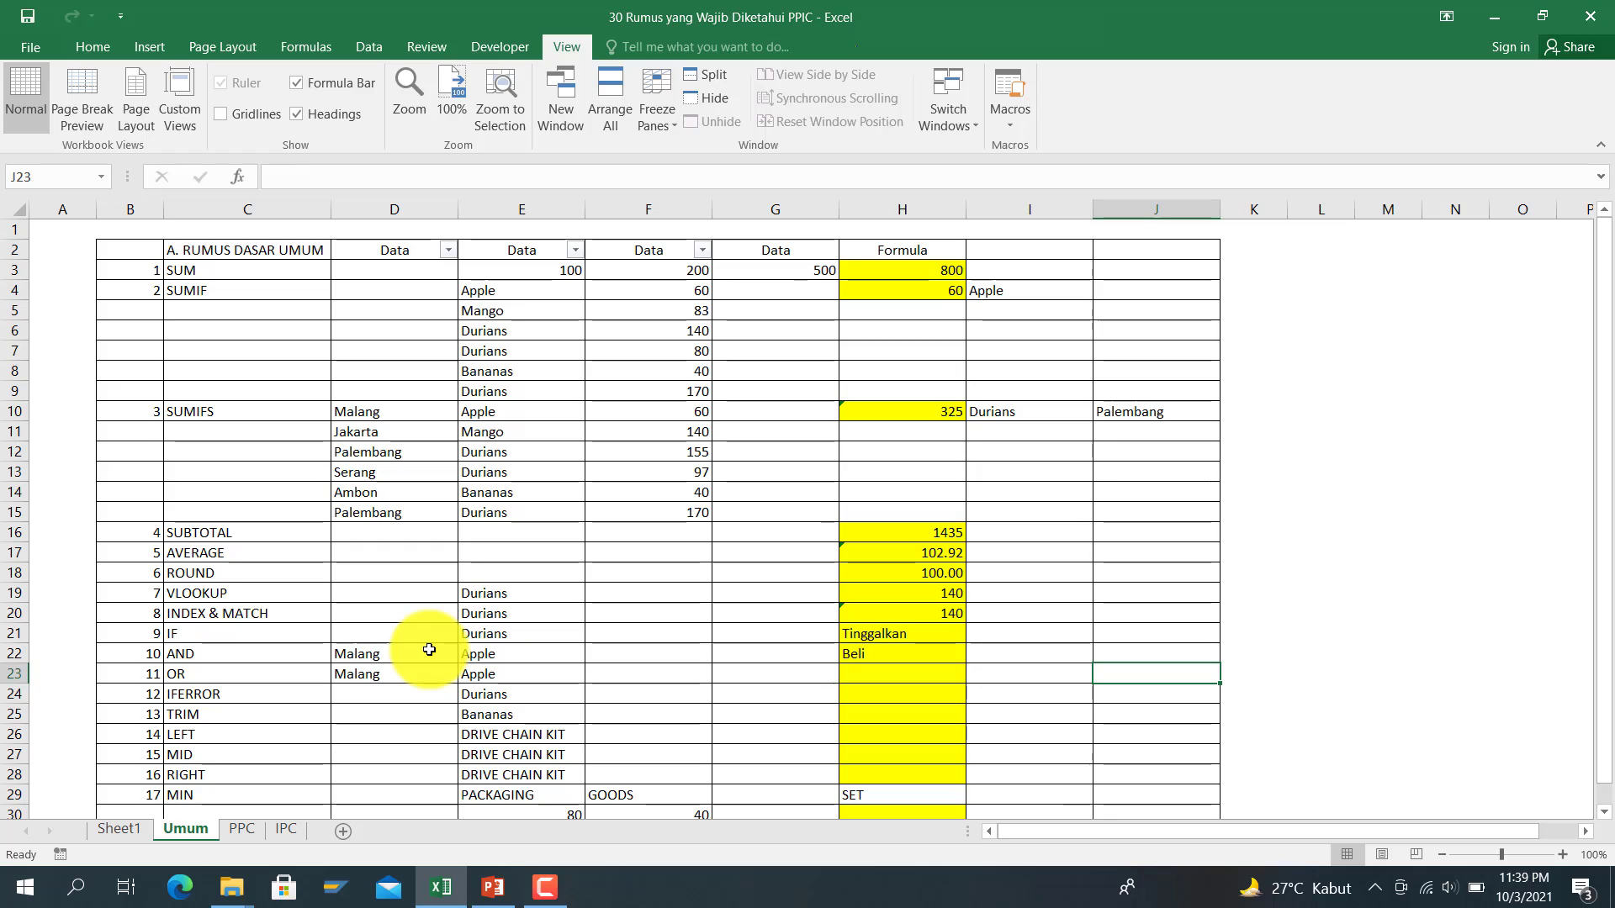
pyautogui.press('Right')
pyautogui.press('Left')
pyautogui.press('Left')
pyautogui.press('Left')
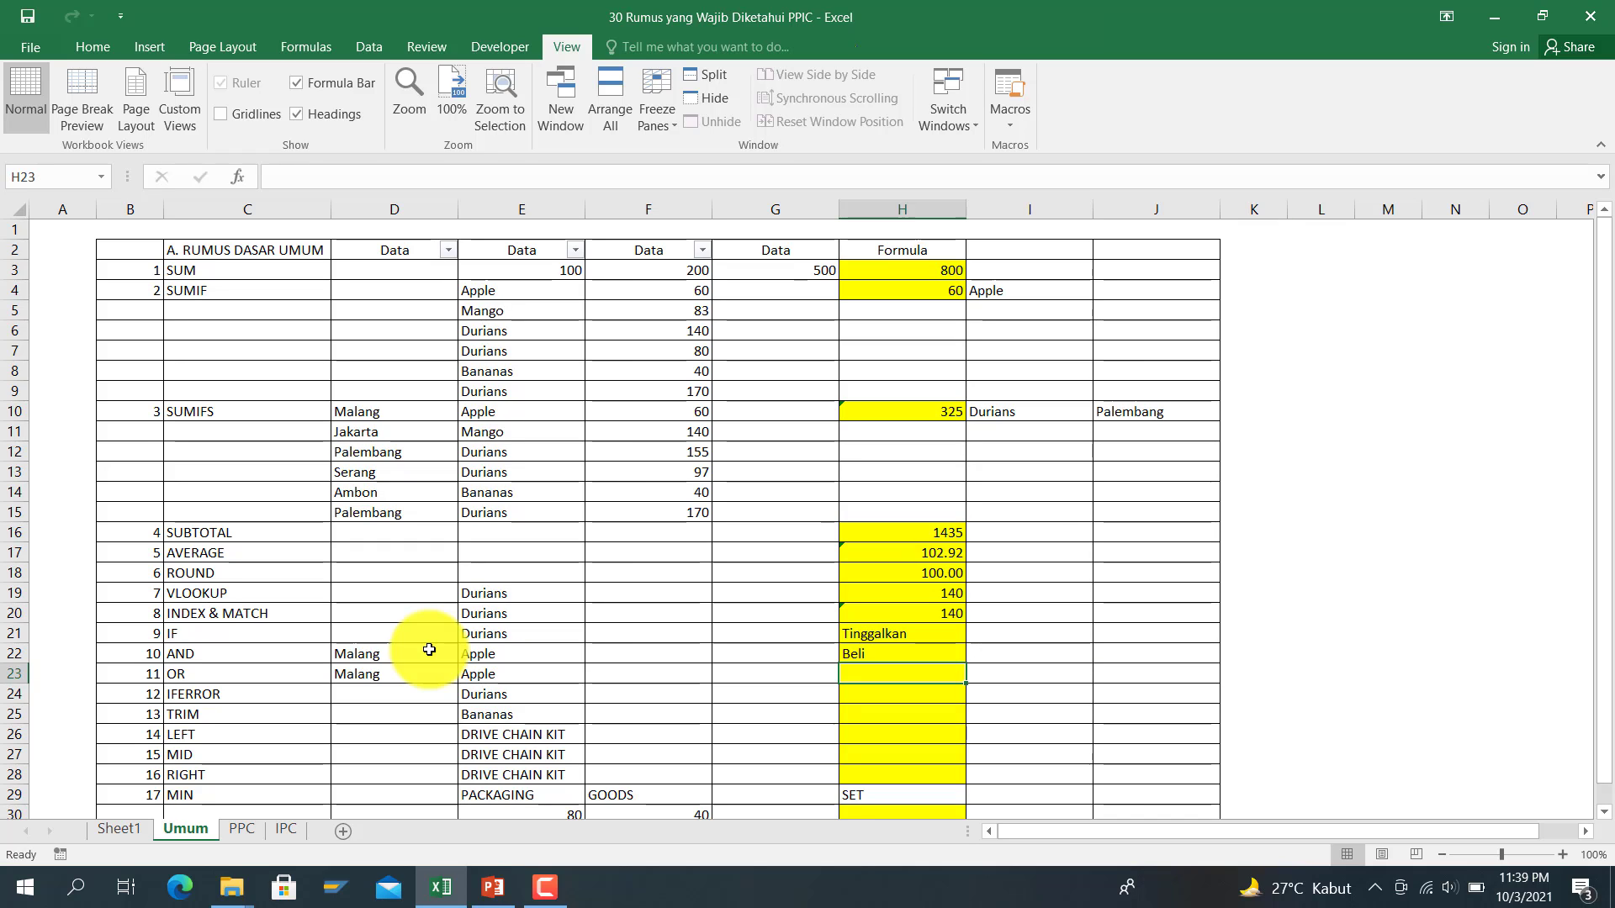
pyautogui.press('Right')
pyautogui.press('Right')
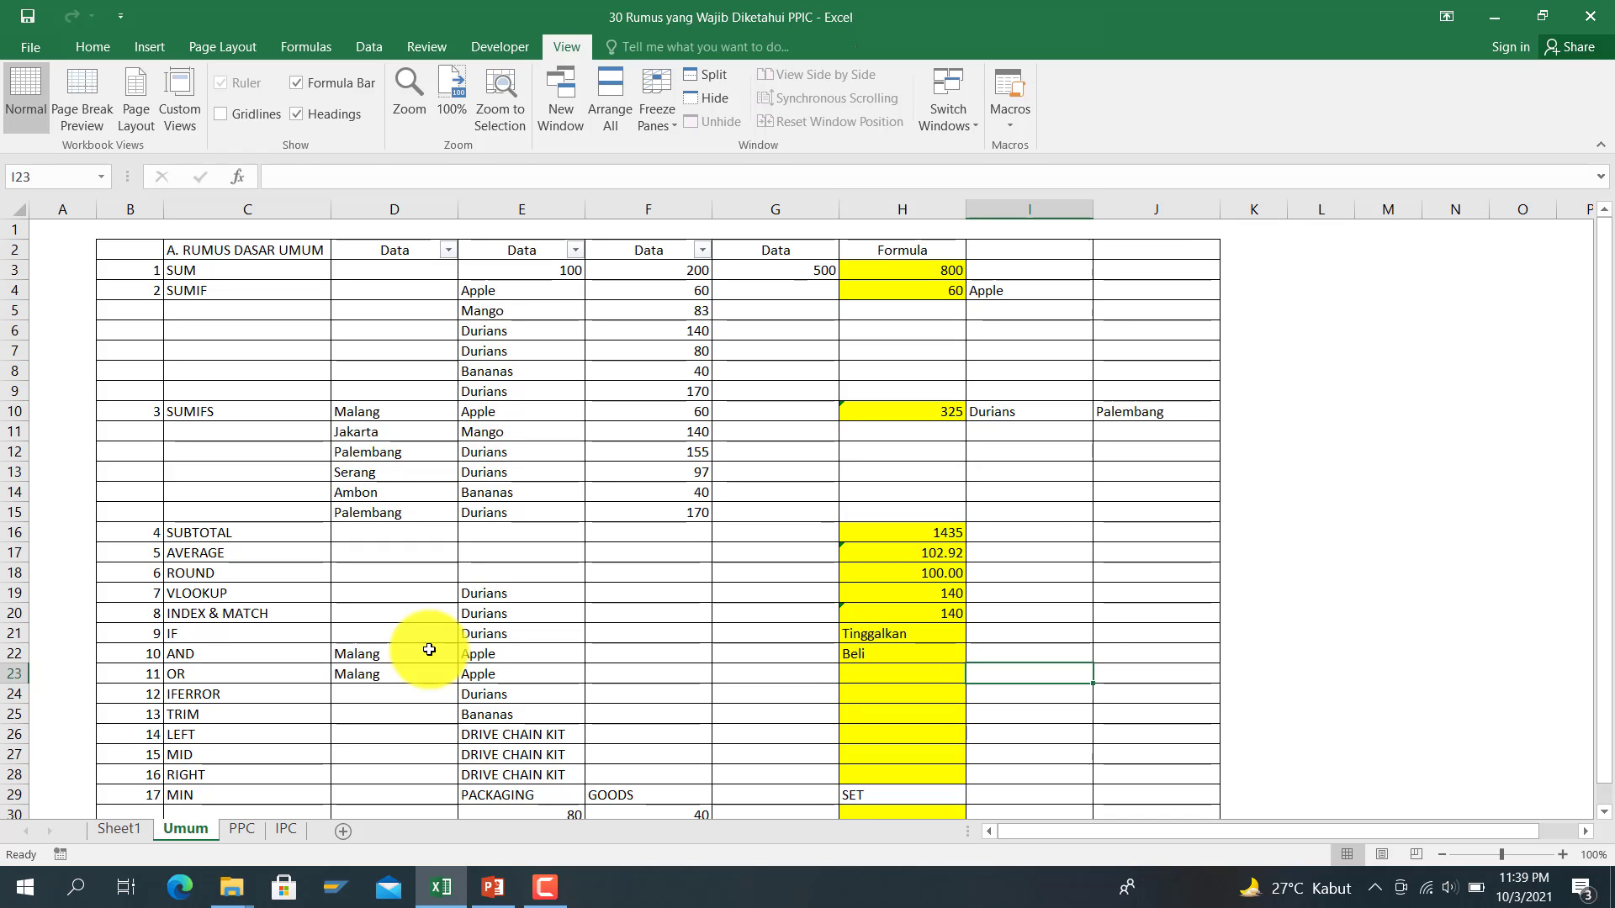
pyautogui.press('Left')
pyautogui.press('Left')
pyautogui.press('Left')
pyautogui.press('Right')
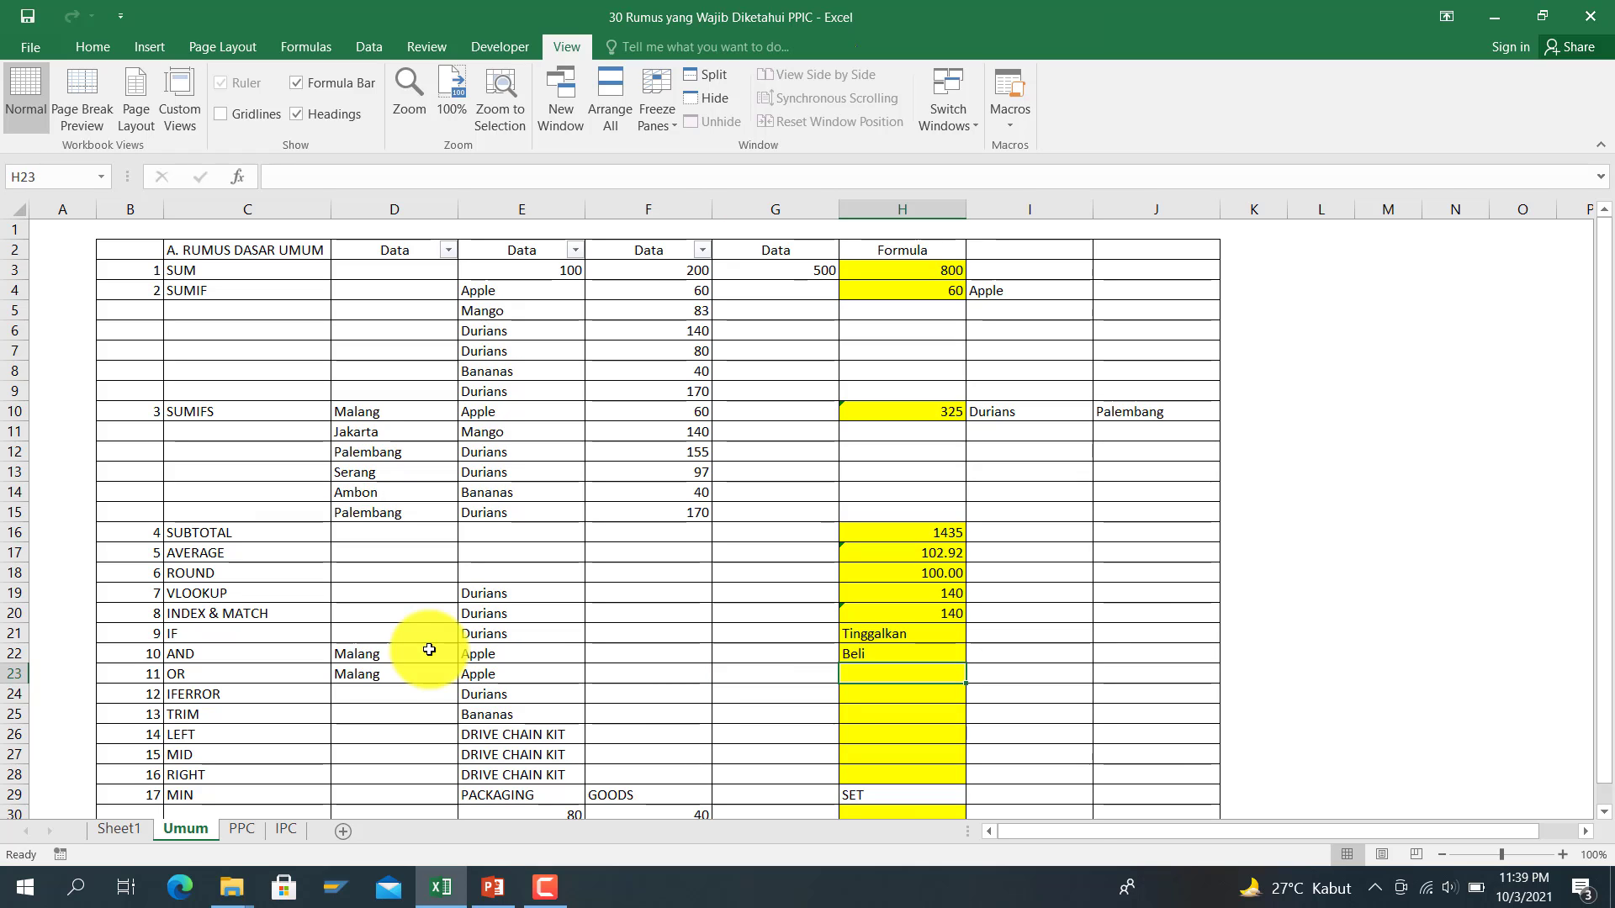
pyautogui.write('=if(')
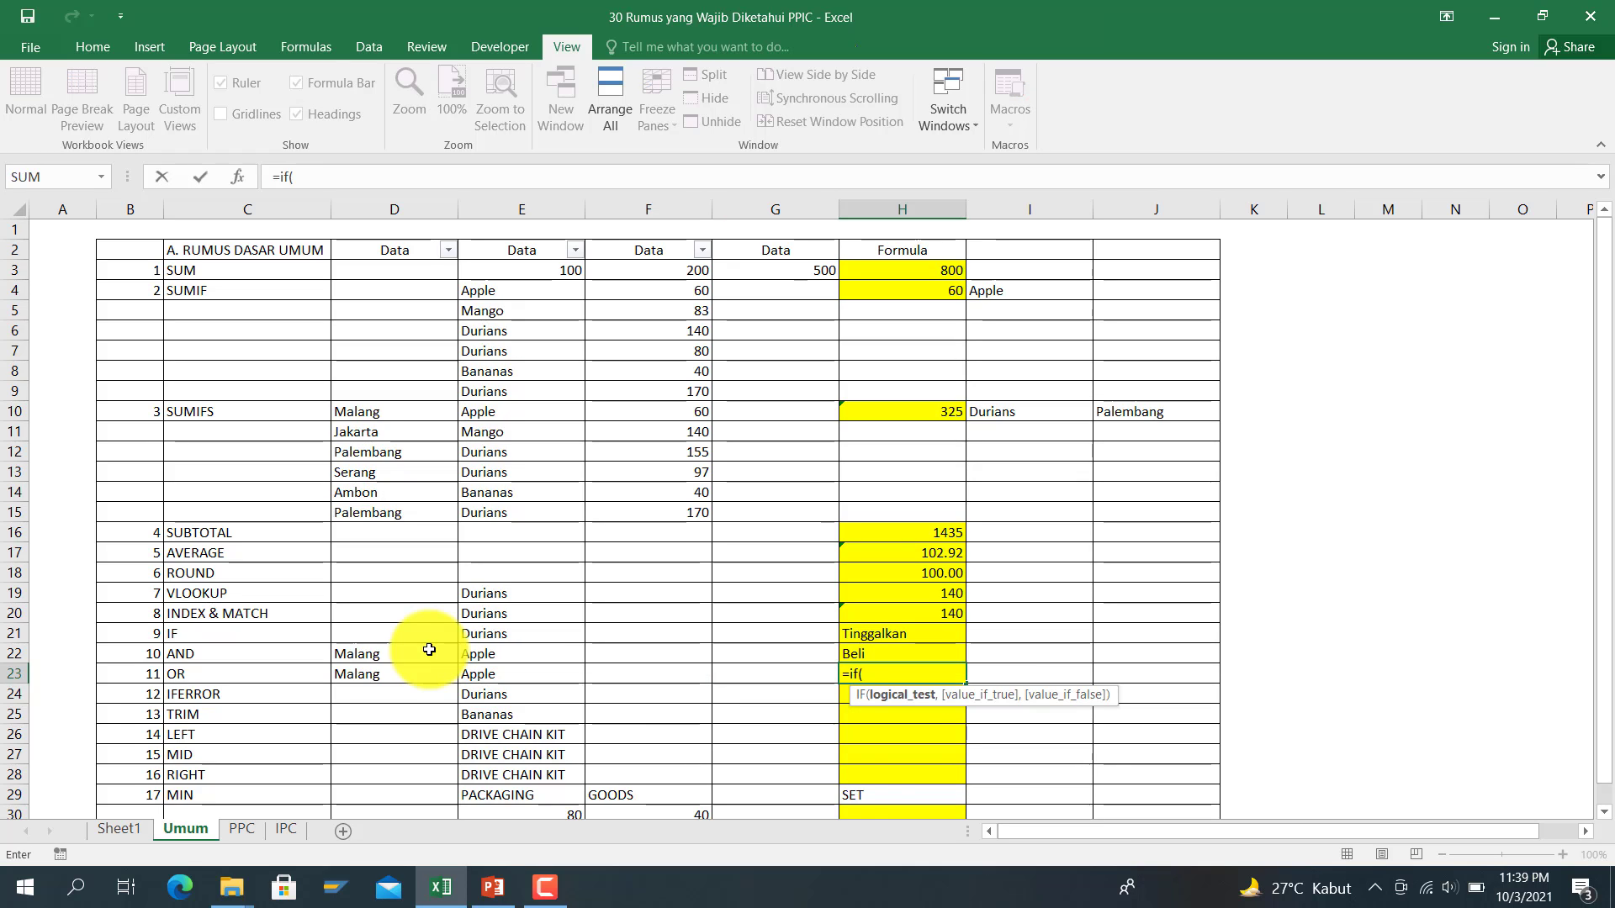
pyautogui.write('or')
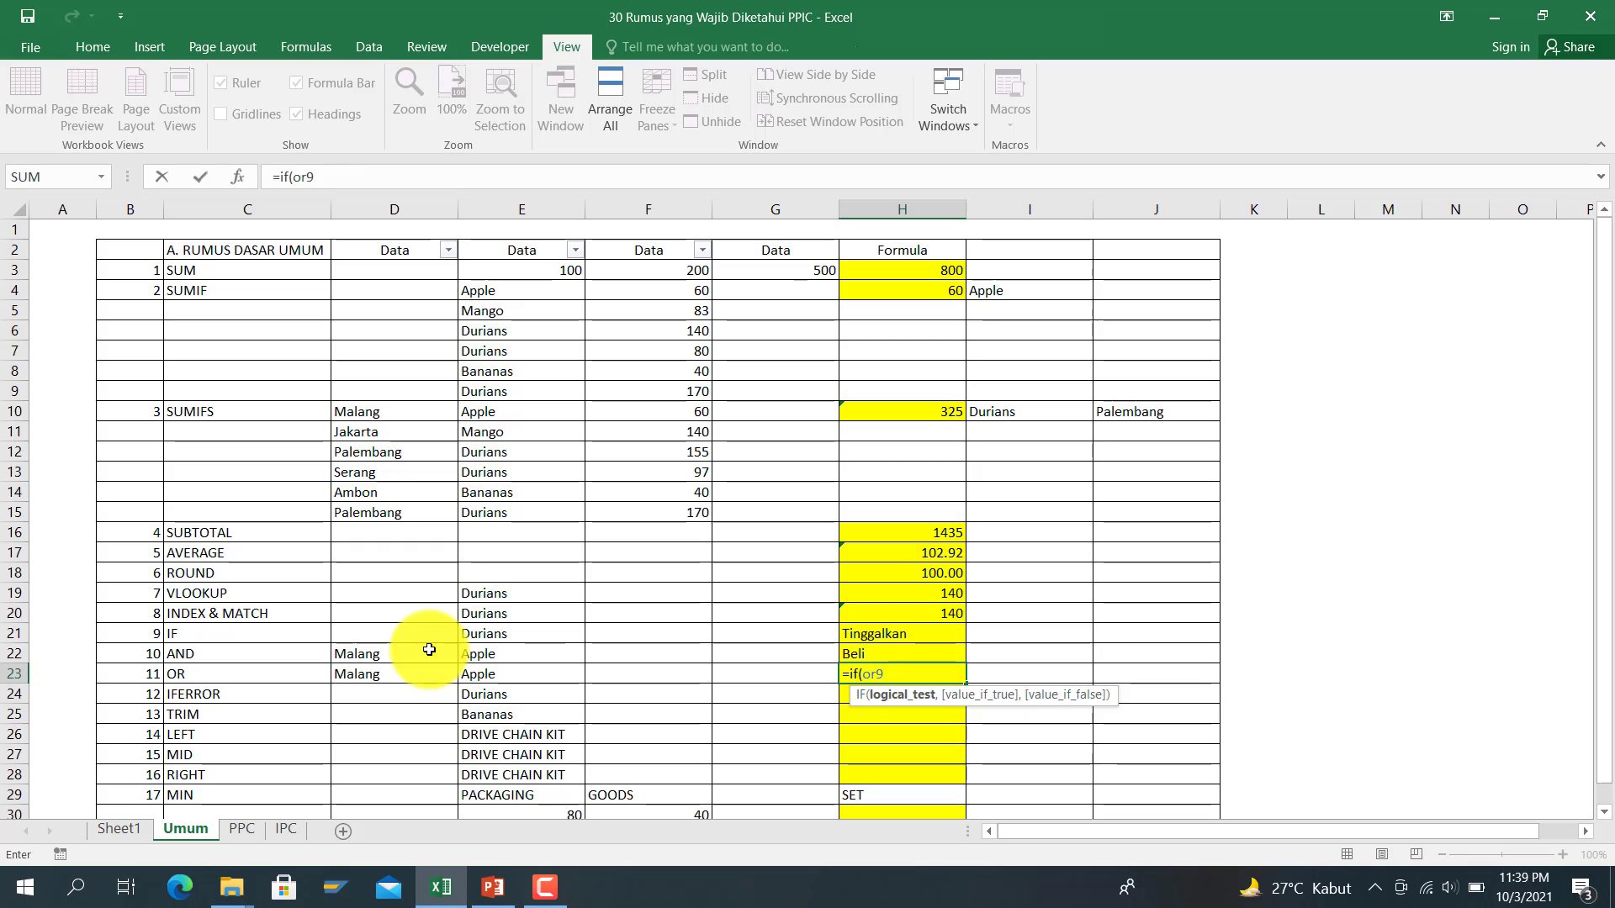
pyautogui.write('(')
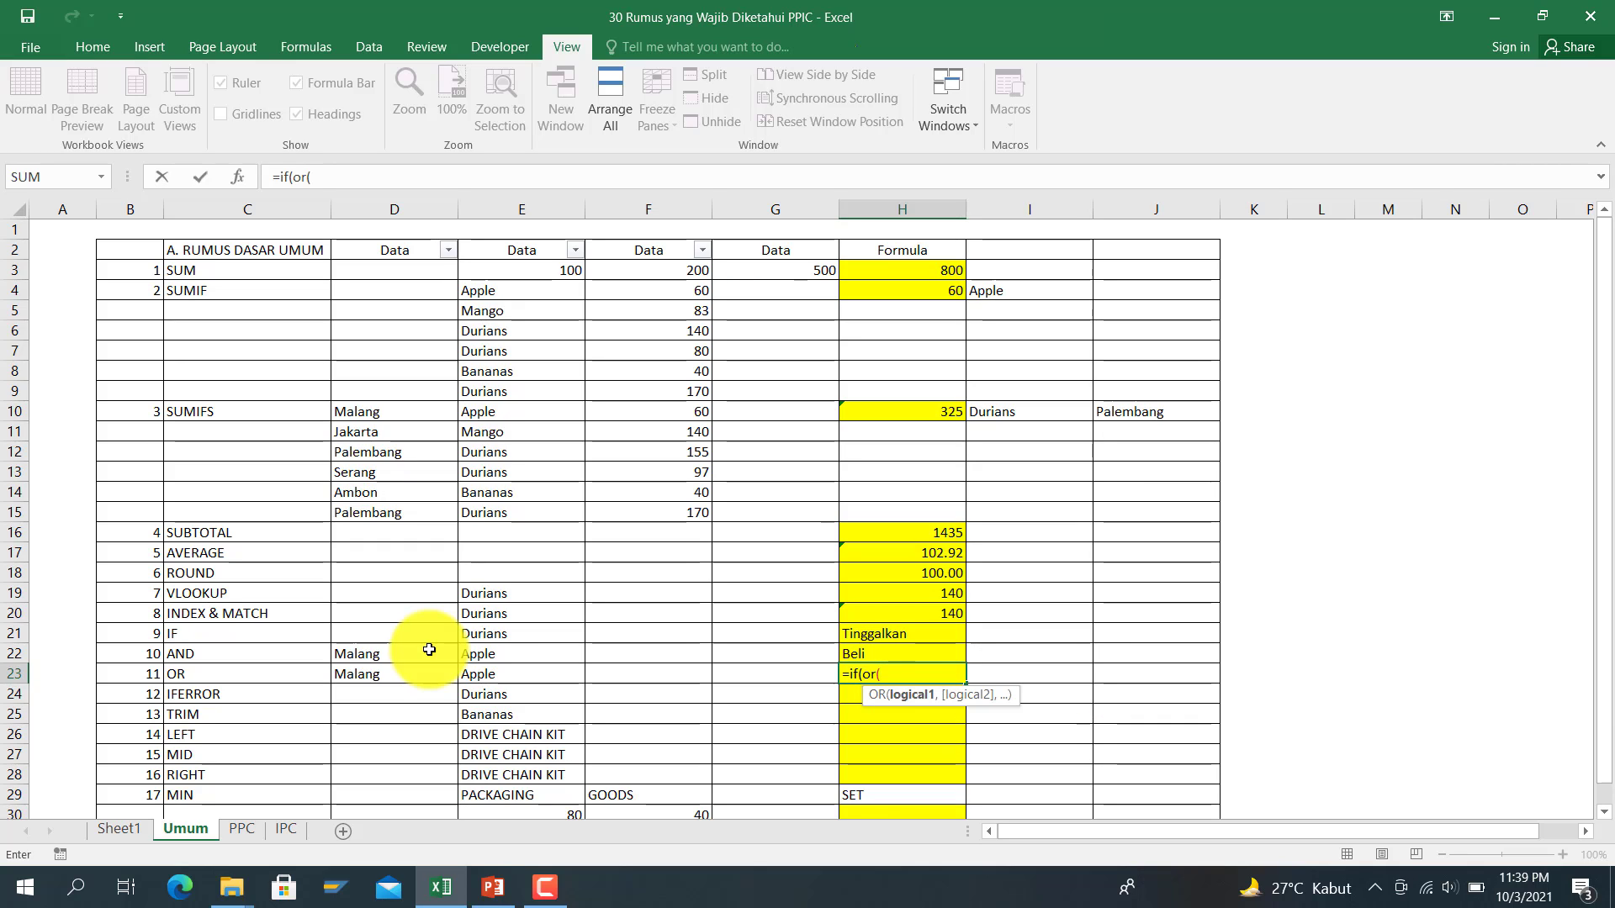
pyautogui.click(565, 674)
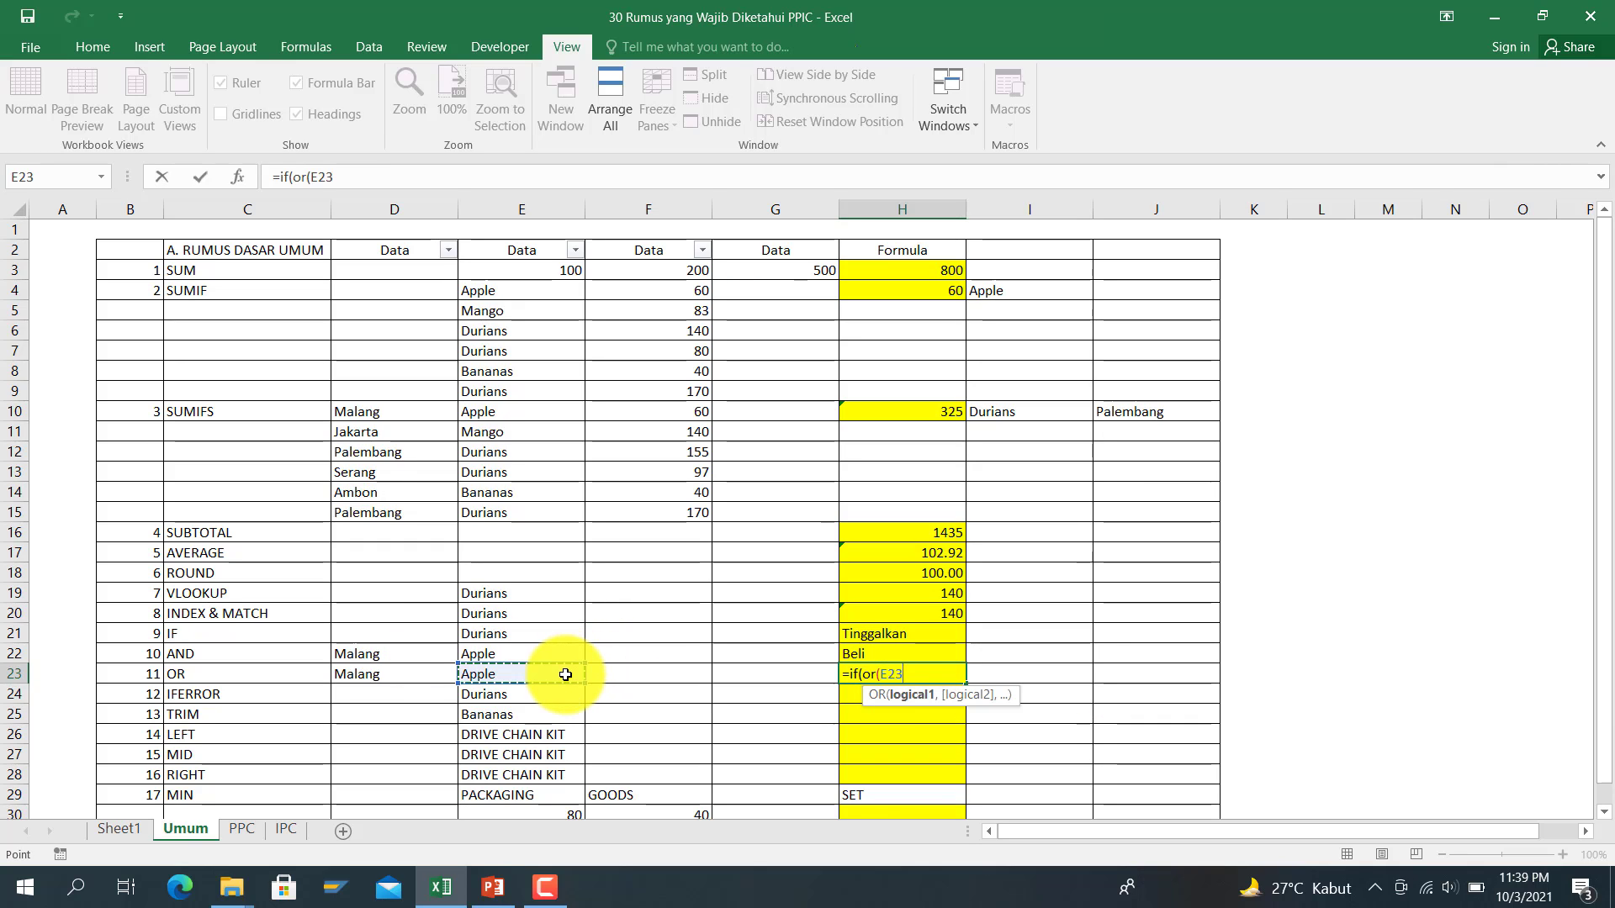
pyautogui.write('=')
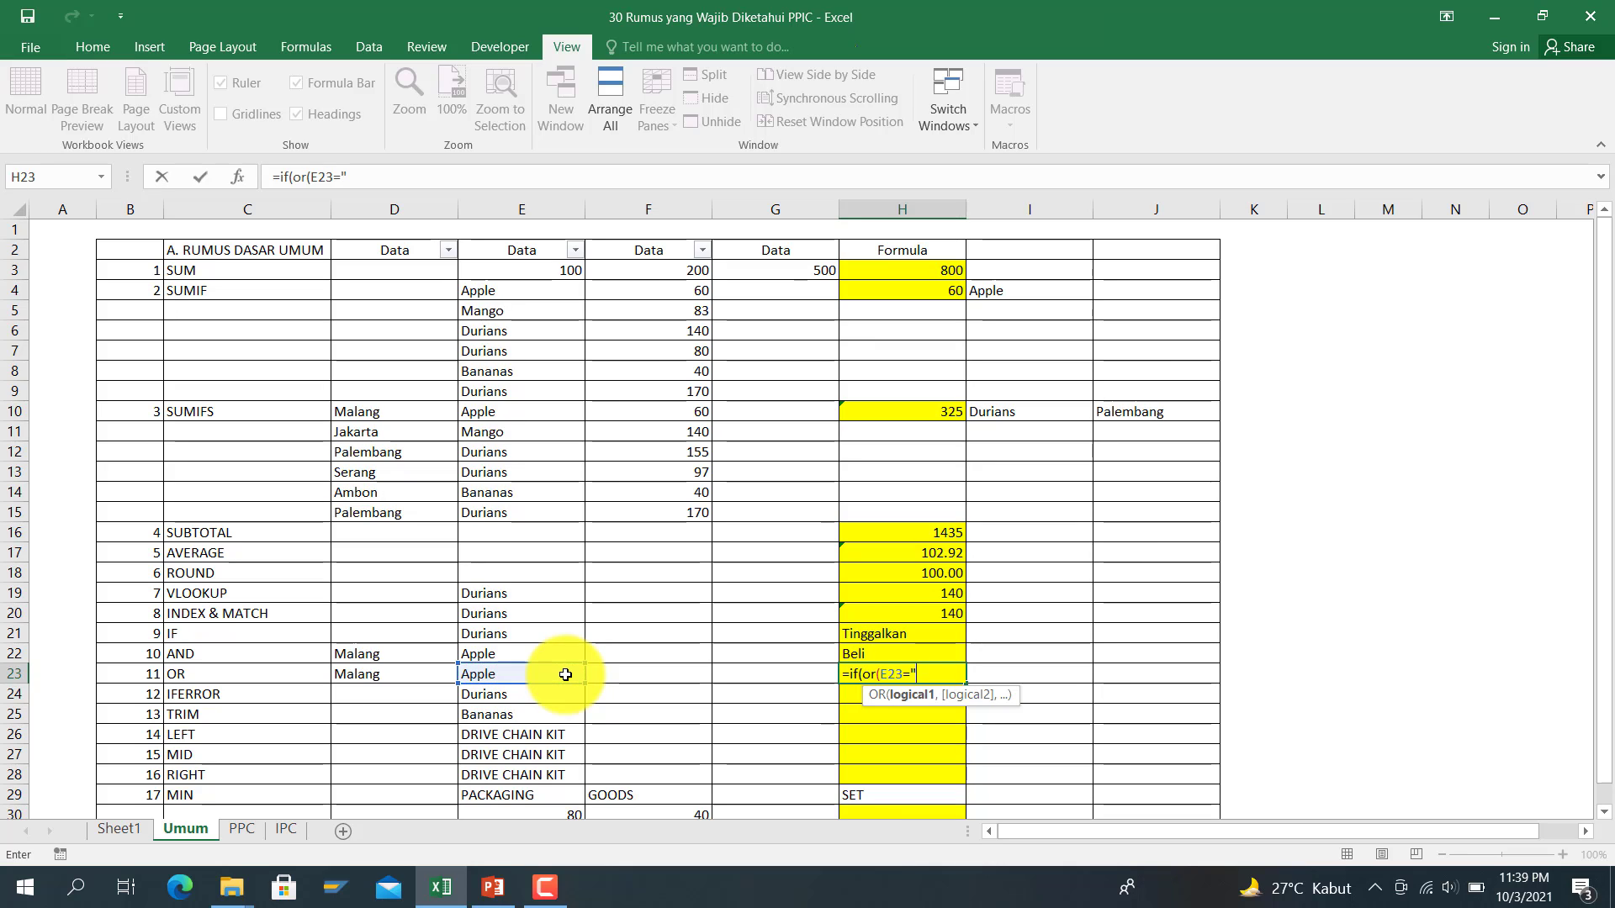
pyautogui.write('"App;e')
pyautogui.write('e",')
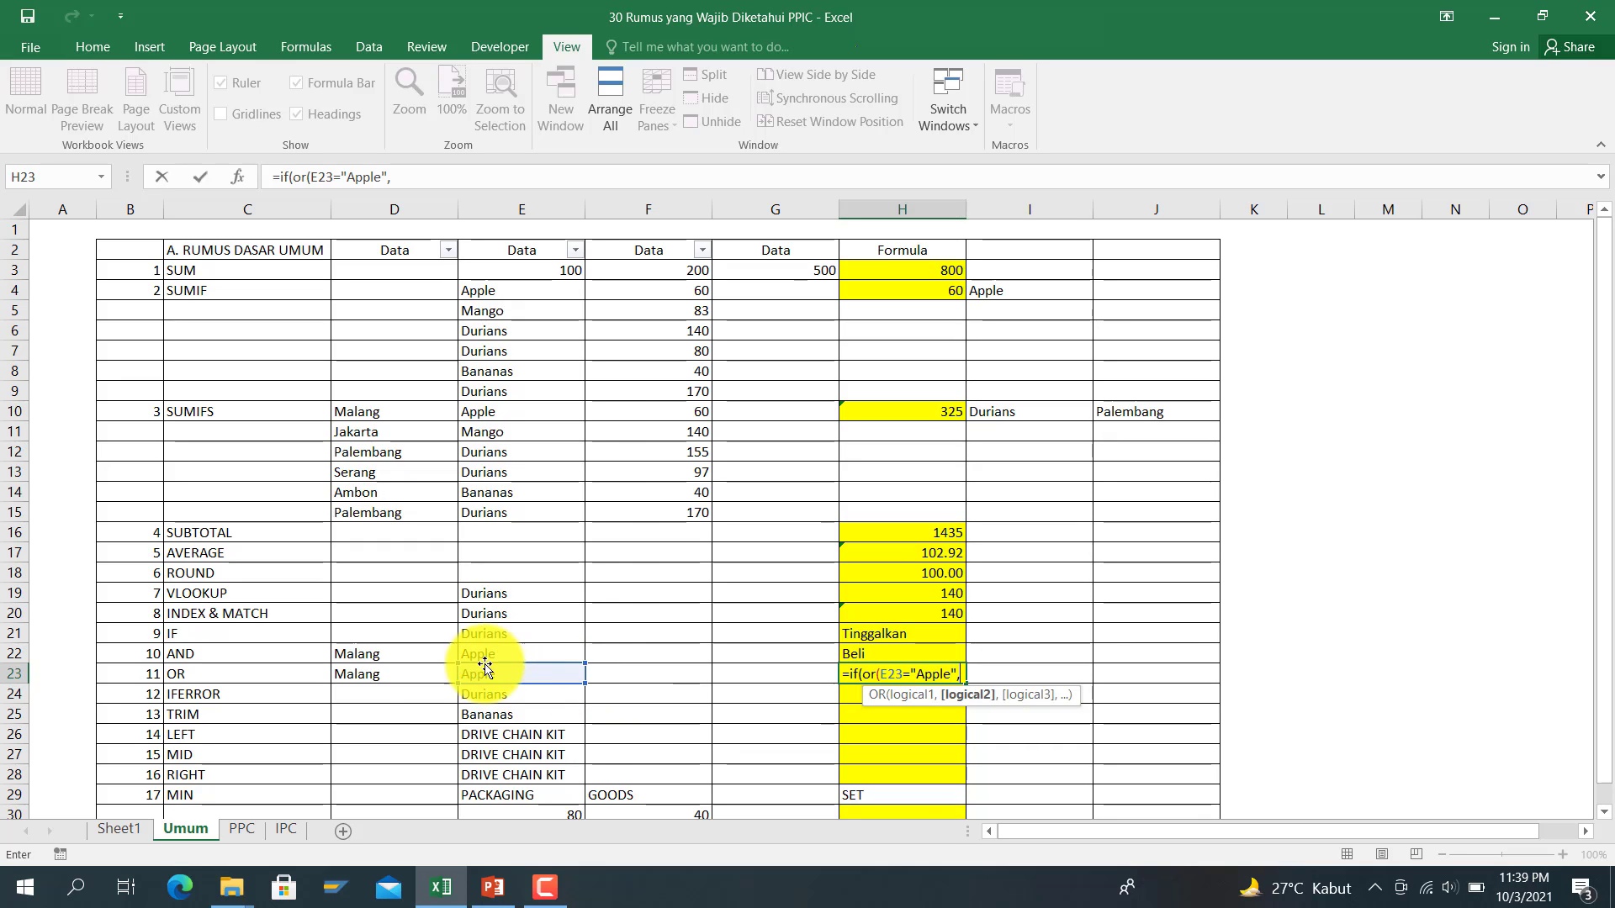
# Step: Complete it with D23="Malang" and the results Beli / Tinggalkan
pyautogui.click(426, 673)
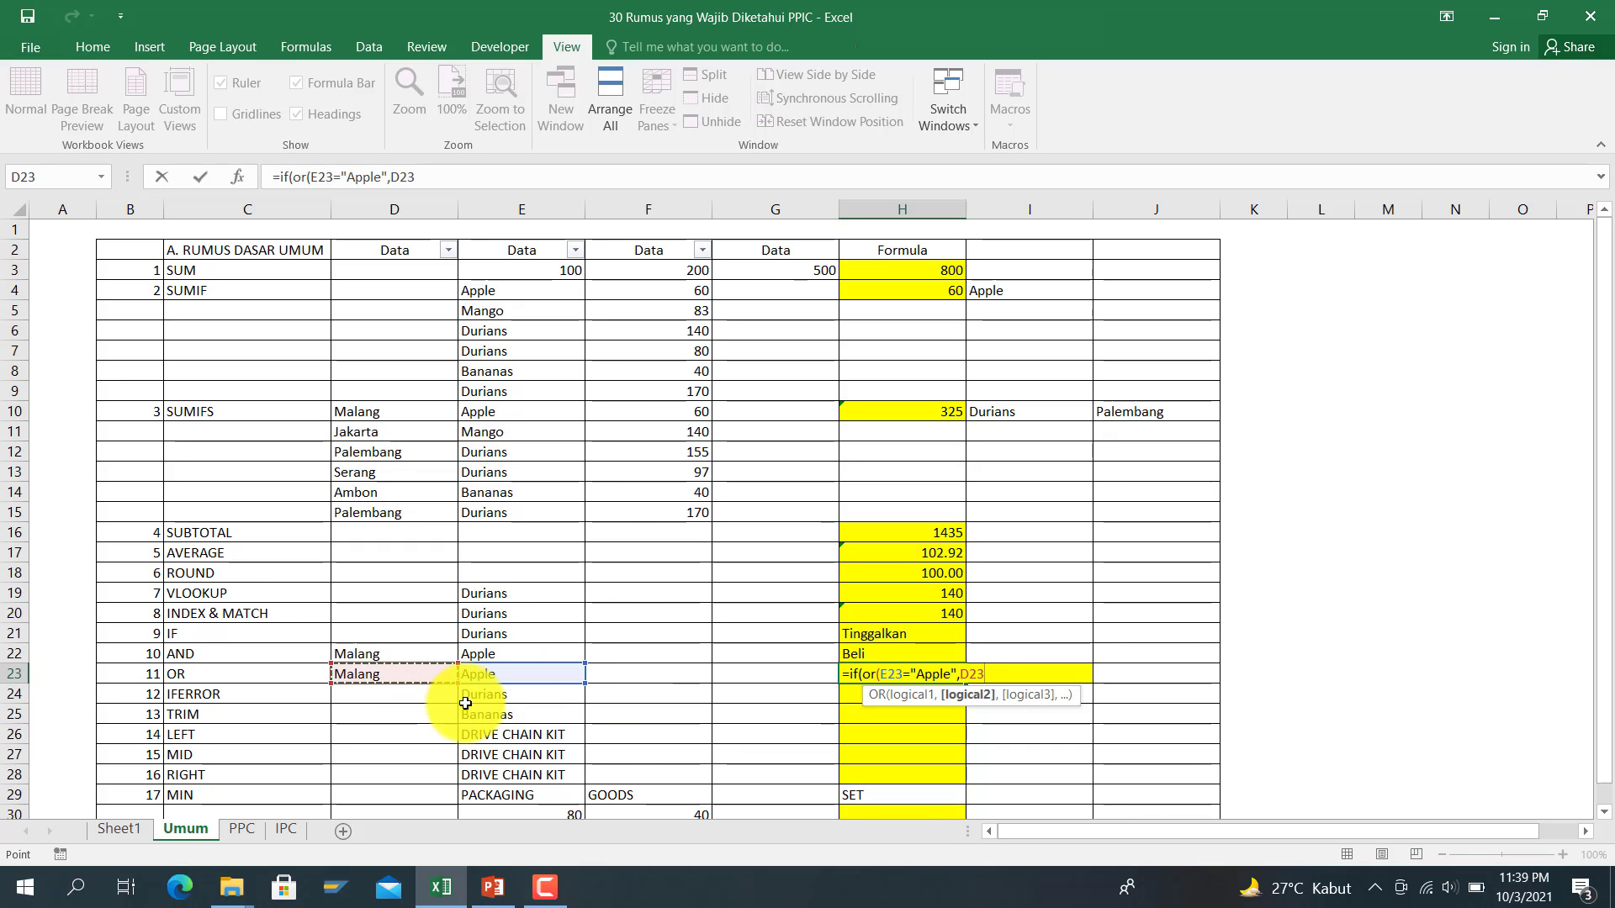
pyautogui.write('="MA')
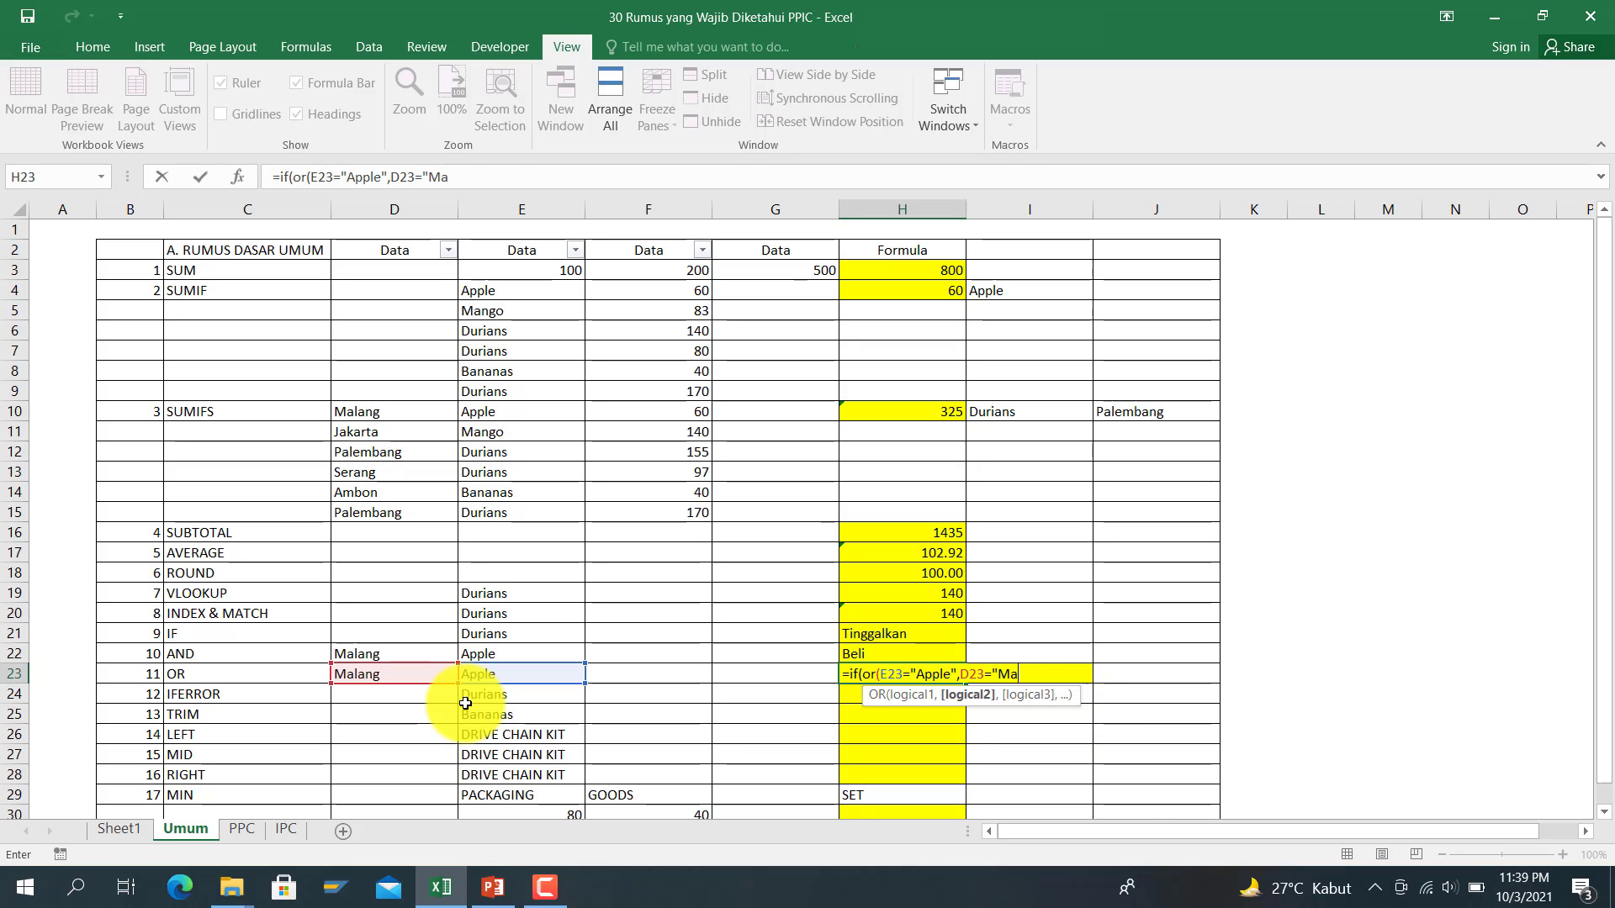
pyautogui.write('lang"),\'')
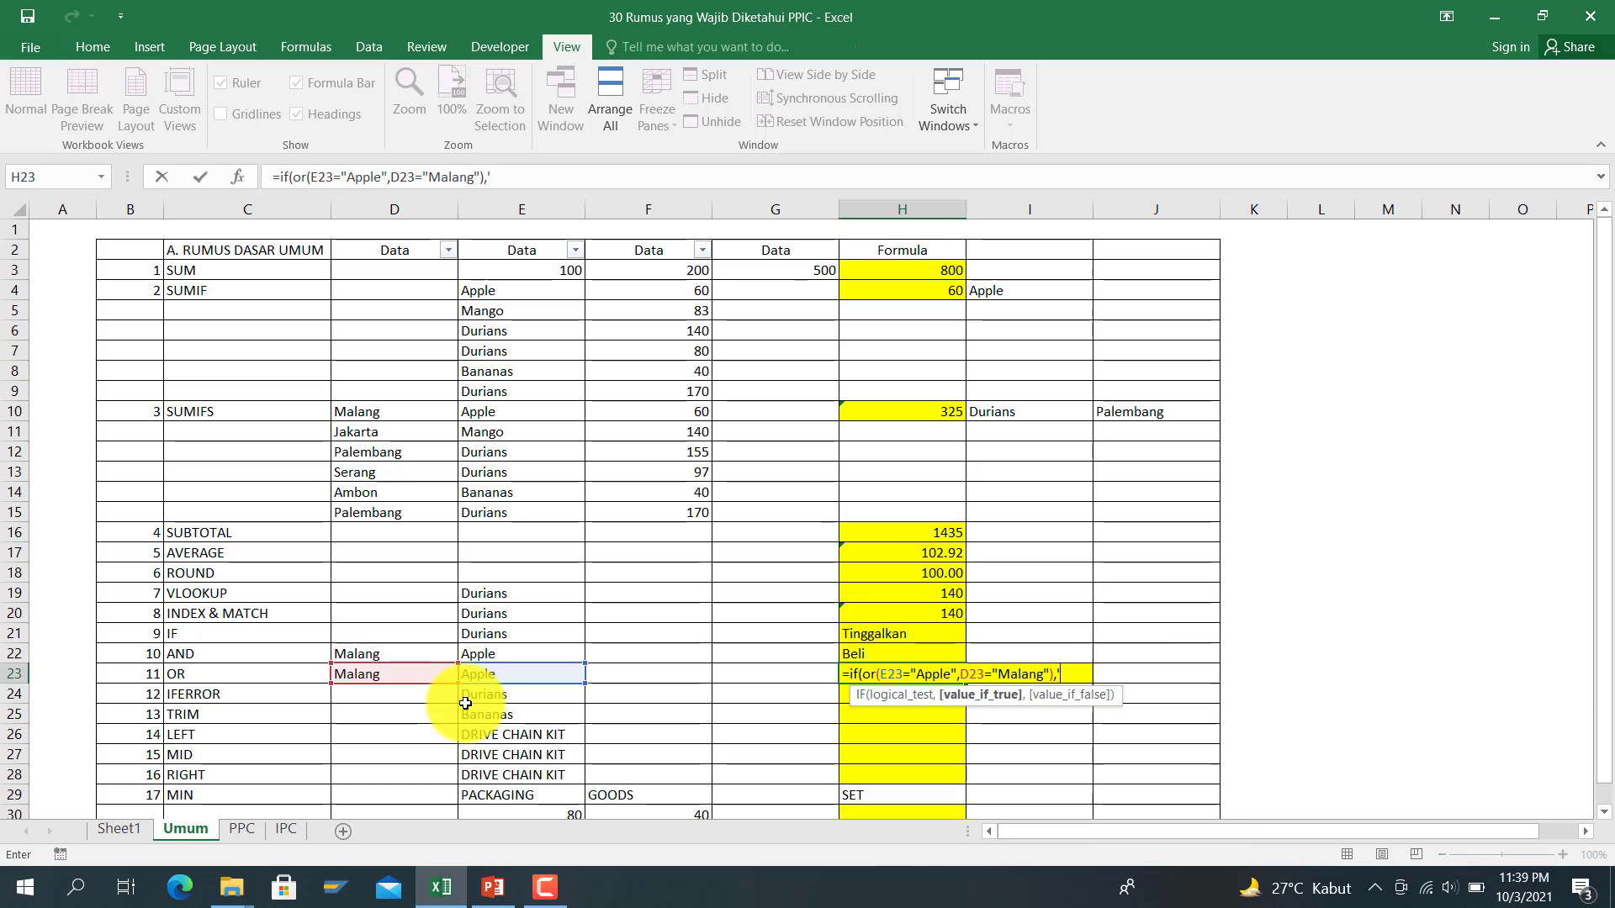
pyautogui.press('BackSpace')
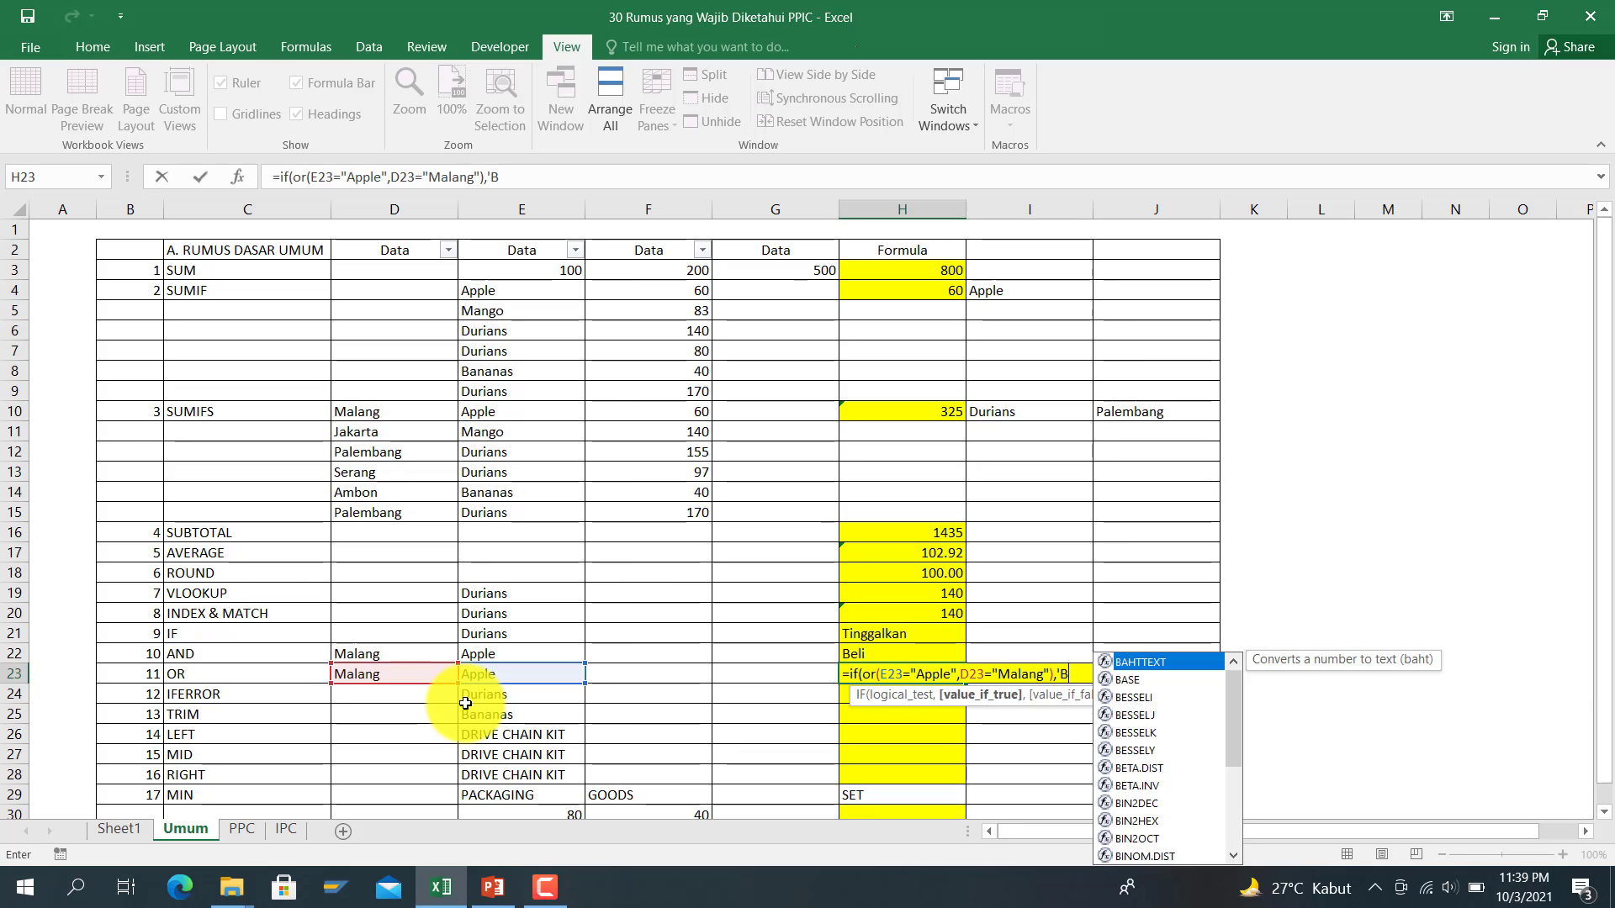
pyautogui.write('"Beli",')
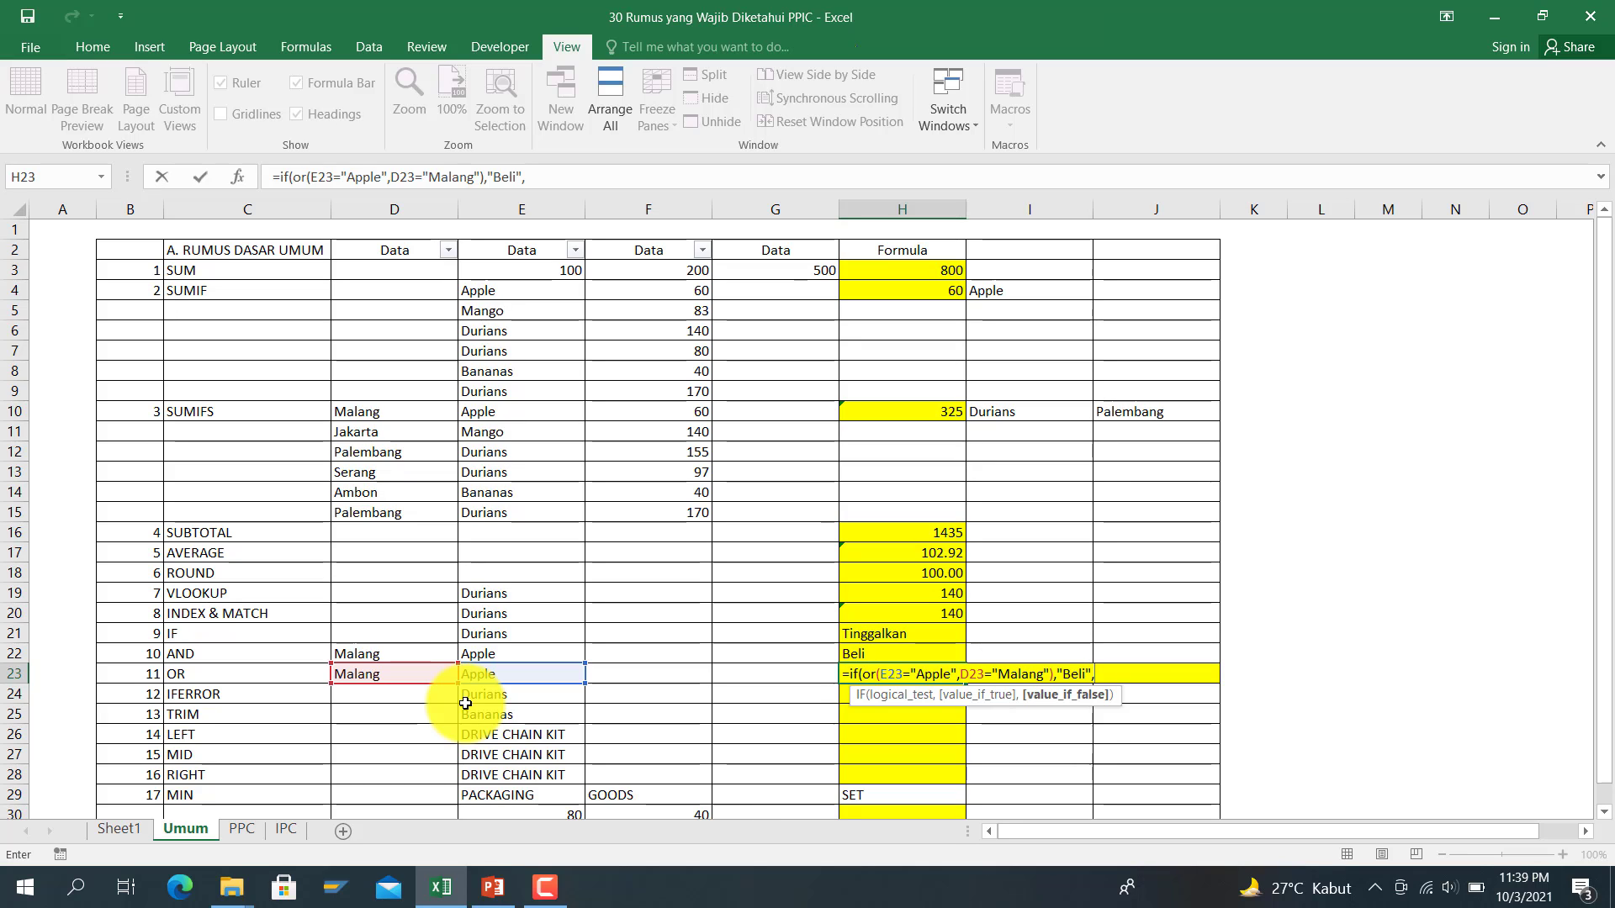
pyautogui.write('"Tinggalkan"')
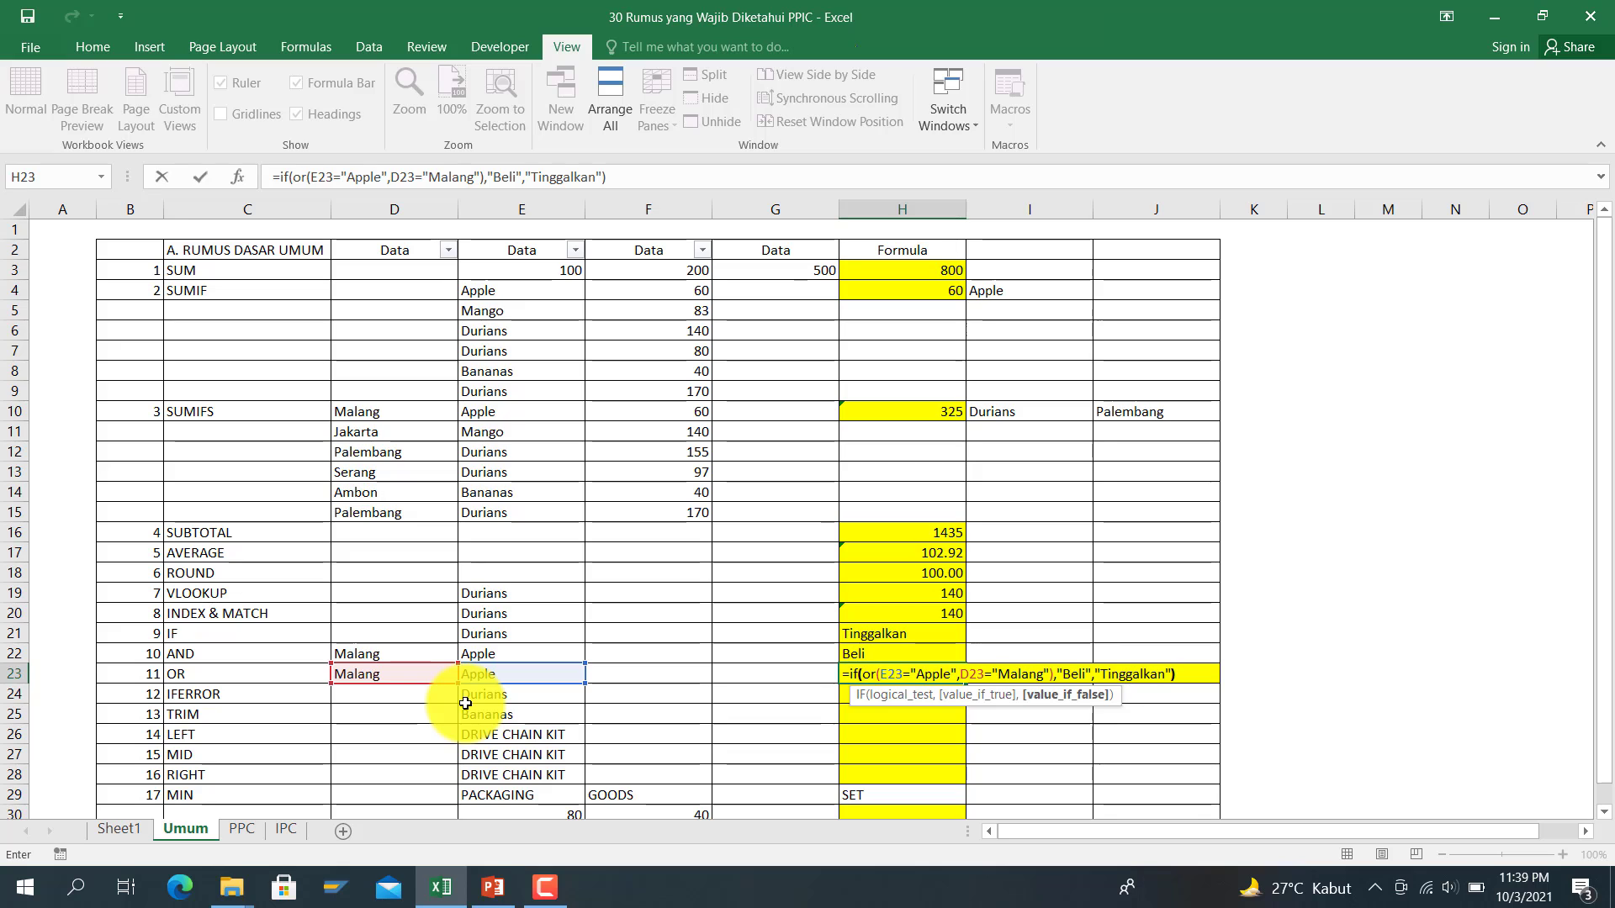
pyautogui.write(')')
pyautogui.press('Return')
pyautogui.press('Up')
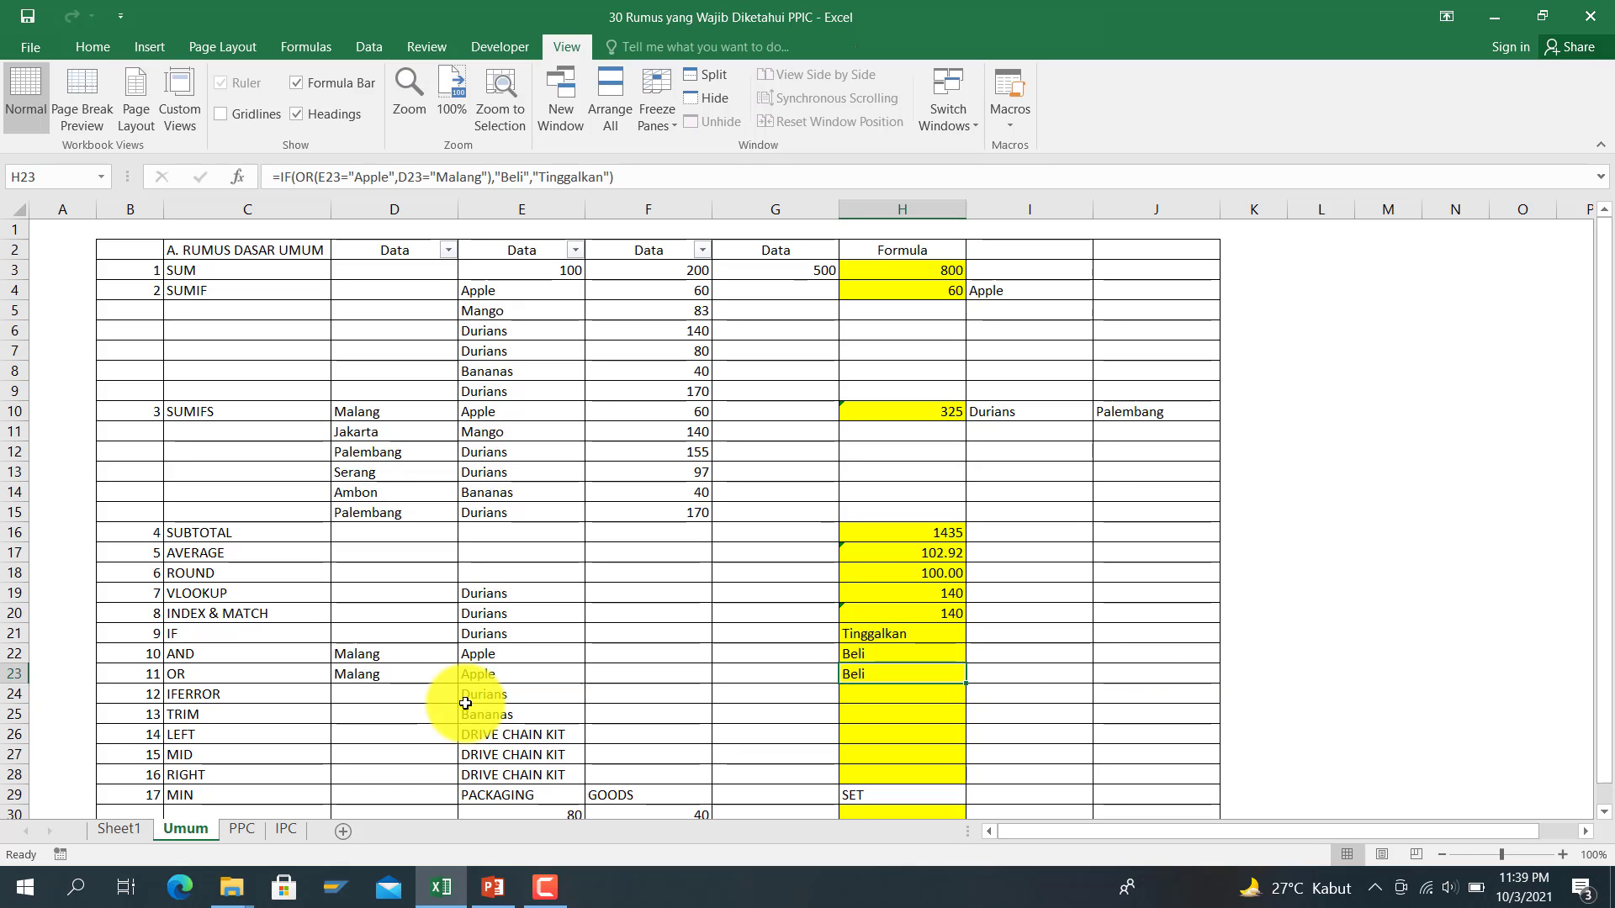
# Step: Change E23 to Jeruk and D23 to Bali to test the OR formula
pyautogui.press('Left')
pyautogui.press('Left')
pyautogui.press('Left')
pyautogui.press('Left')
pyautogui.press('Right')
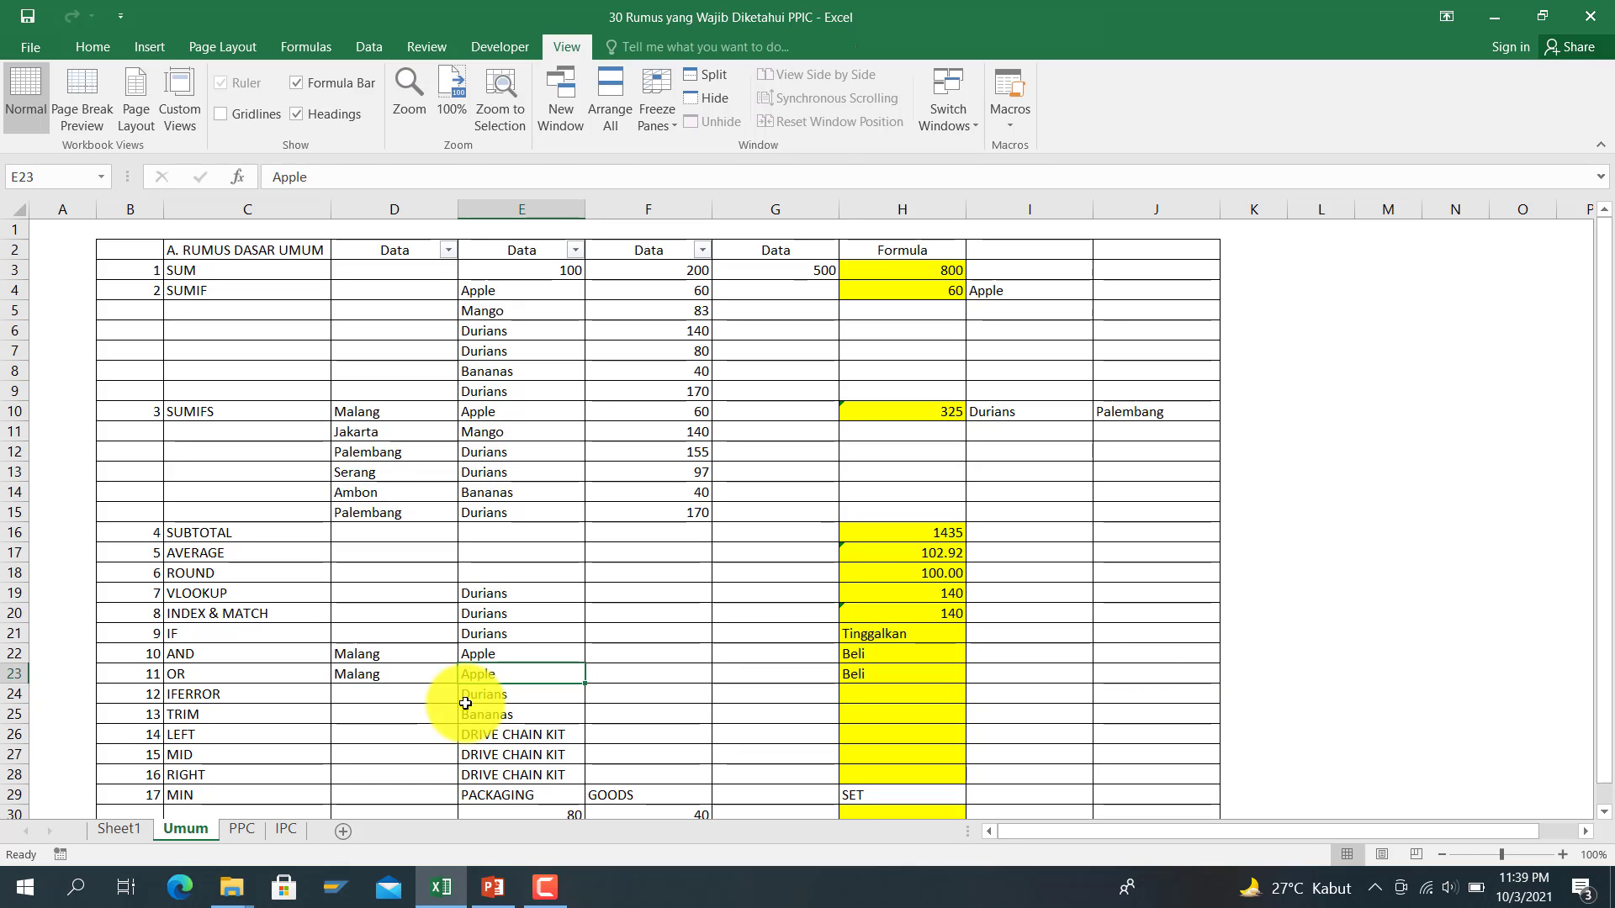
pyautogui.press('Right')
pyautogui.press('Right')
pyautogui.press('Left')
pyautogui.press('Left')
pyautogui.press('Left')
pyautogui.press('Left')
pyautogui.press('Right')
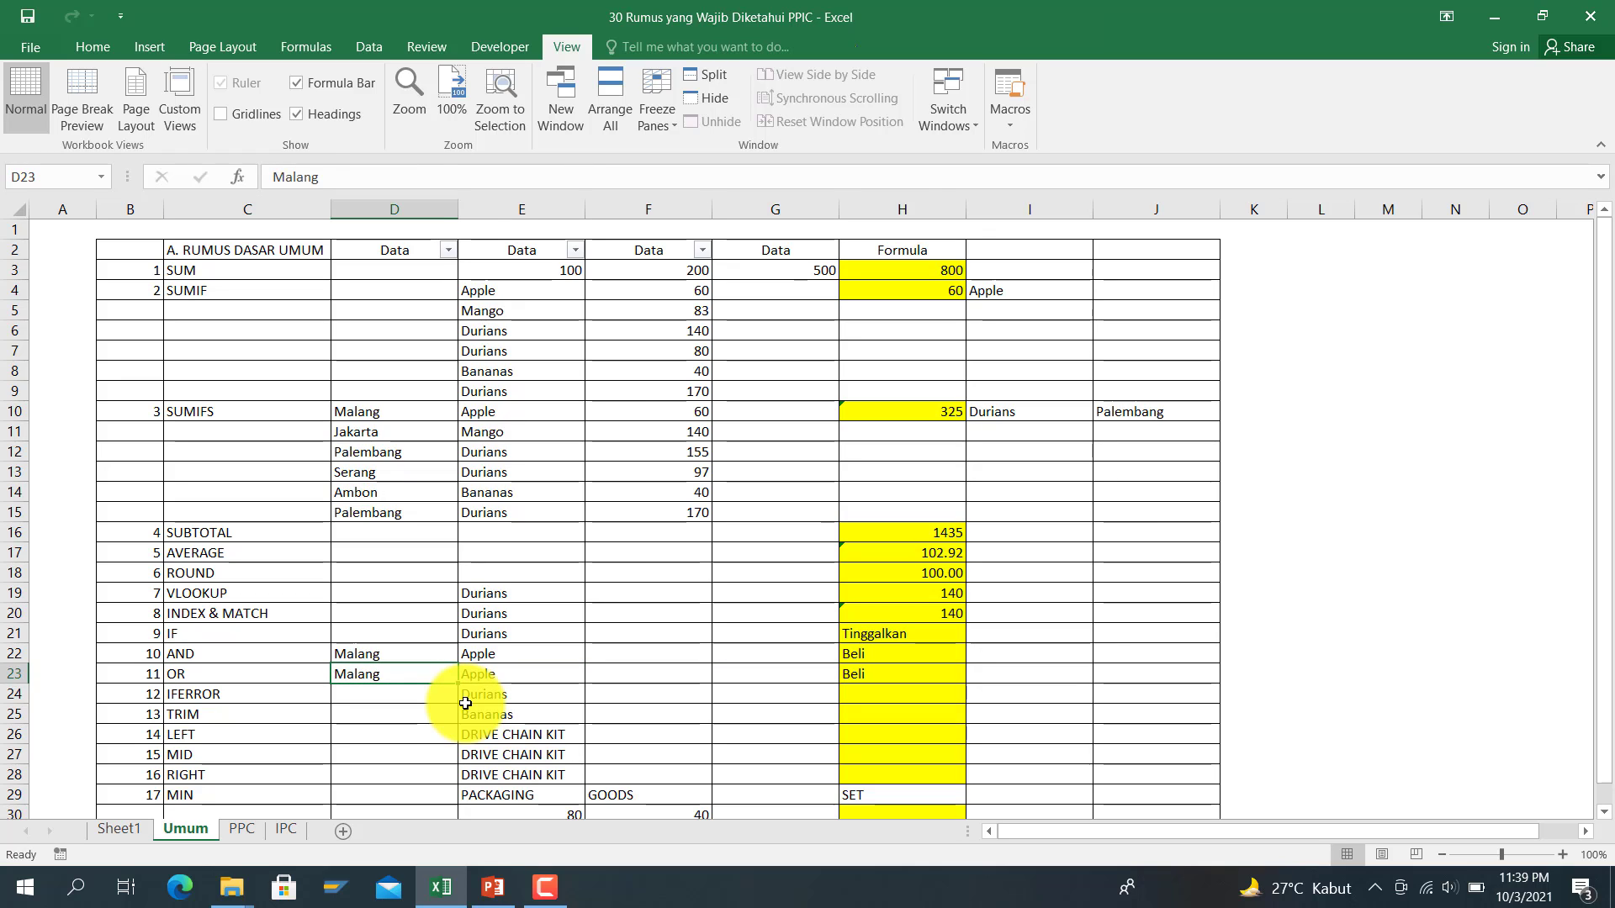
pyautogui.press('Right')
pyautogui.write('J')
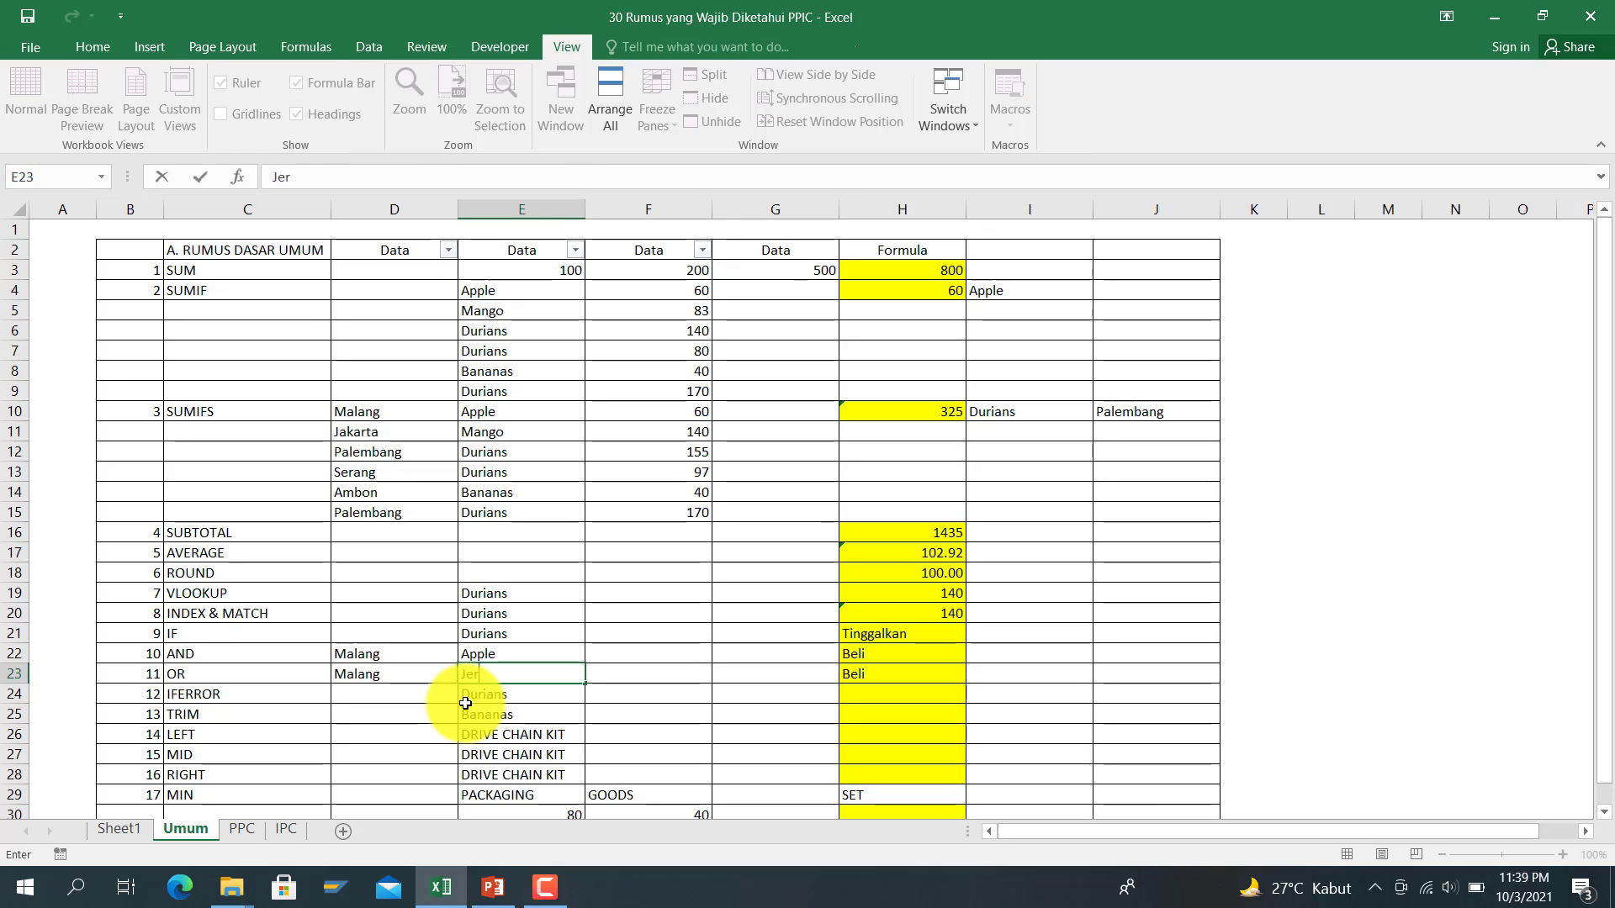
pyautogui.press('Return')
pyautogui.press('Right')
pyautogui.press('Up')
pyautogui.press('Left')
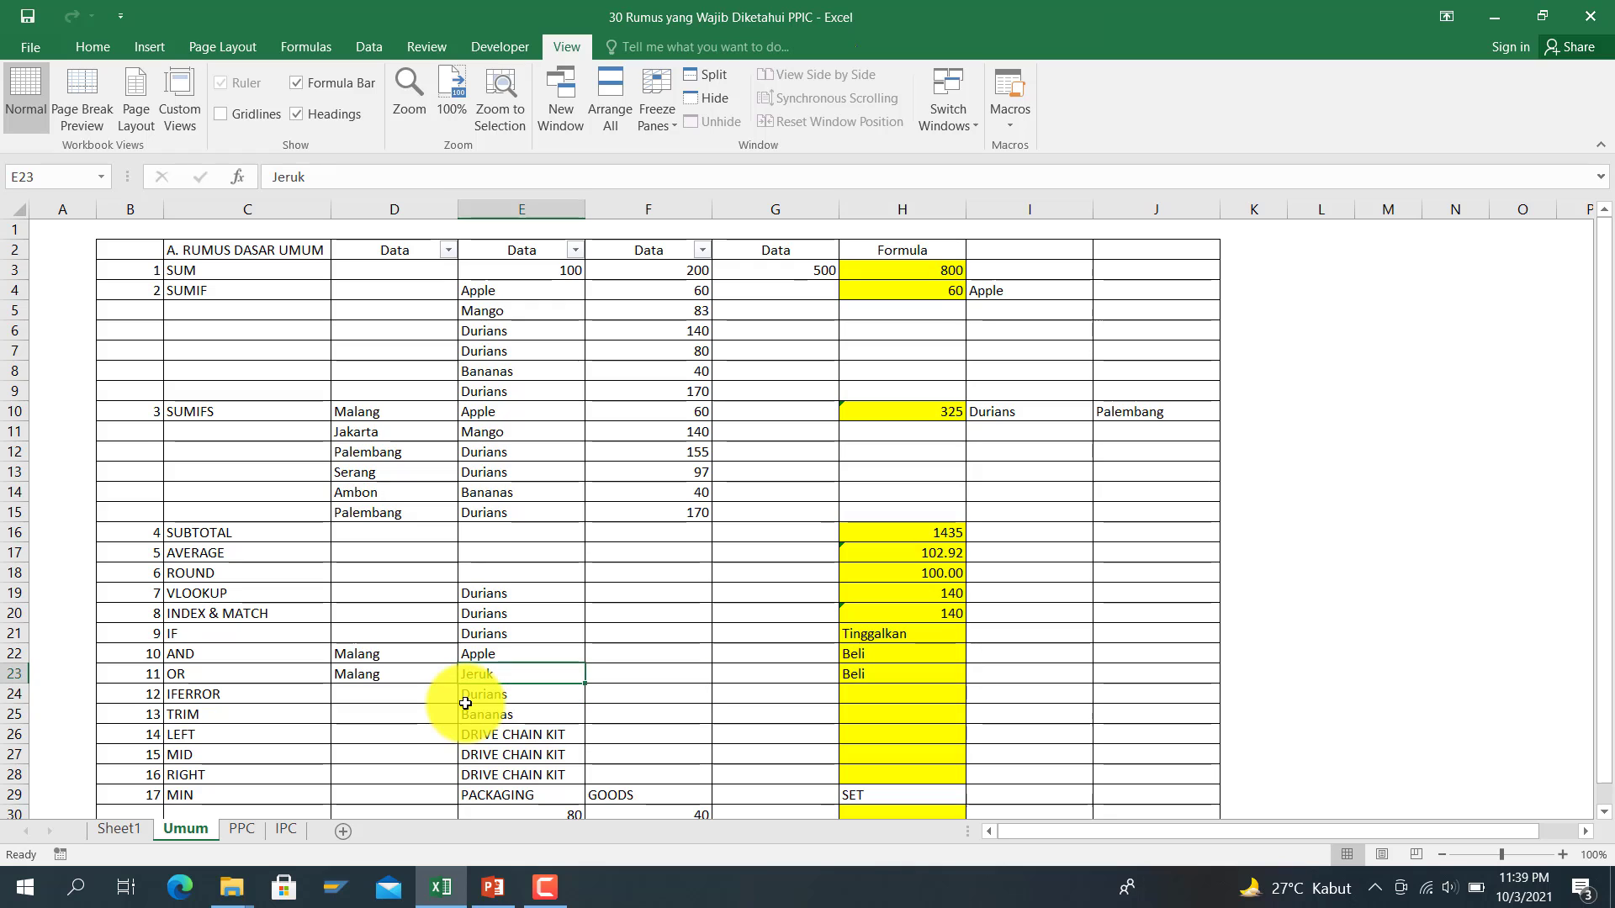
pyautogui.press('Left')
pyautogui.press('Up')
pyautogui.press('Down')
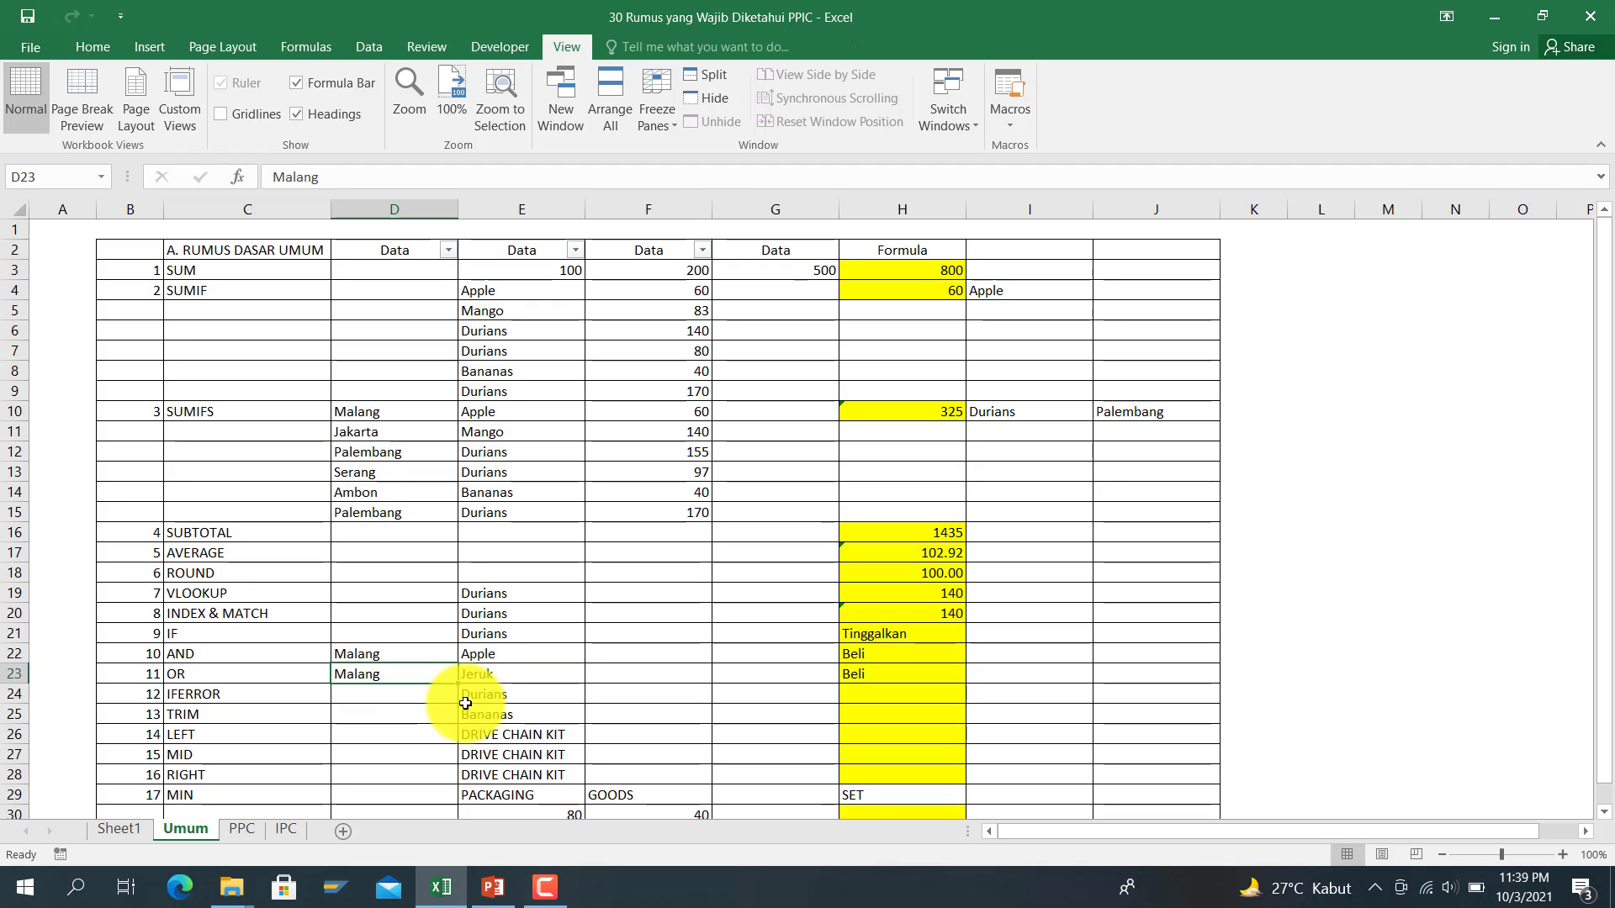
pyautogui.write('Bali')
pyautogui.press('Return')
# Step: Restore Malang and Apple, then enter USA in D23 and check H23 still shows Beli
pyautogui.press('Right')
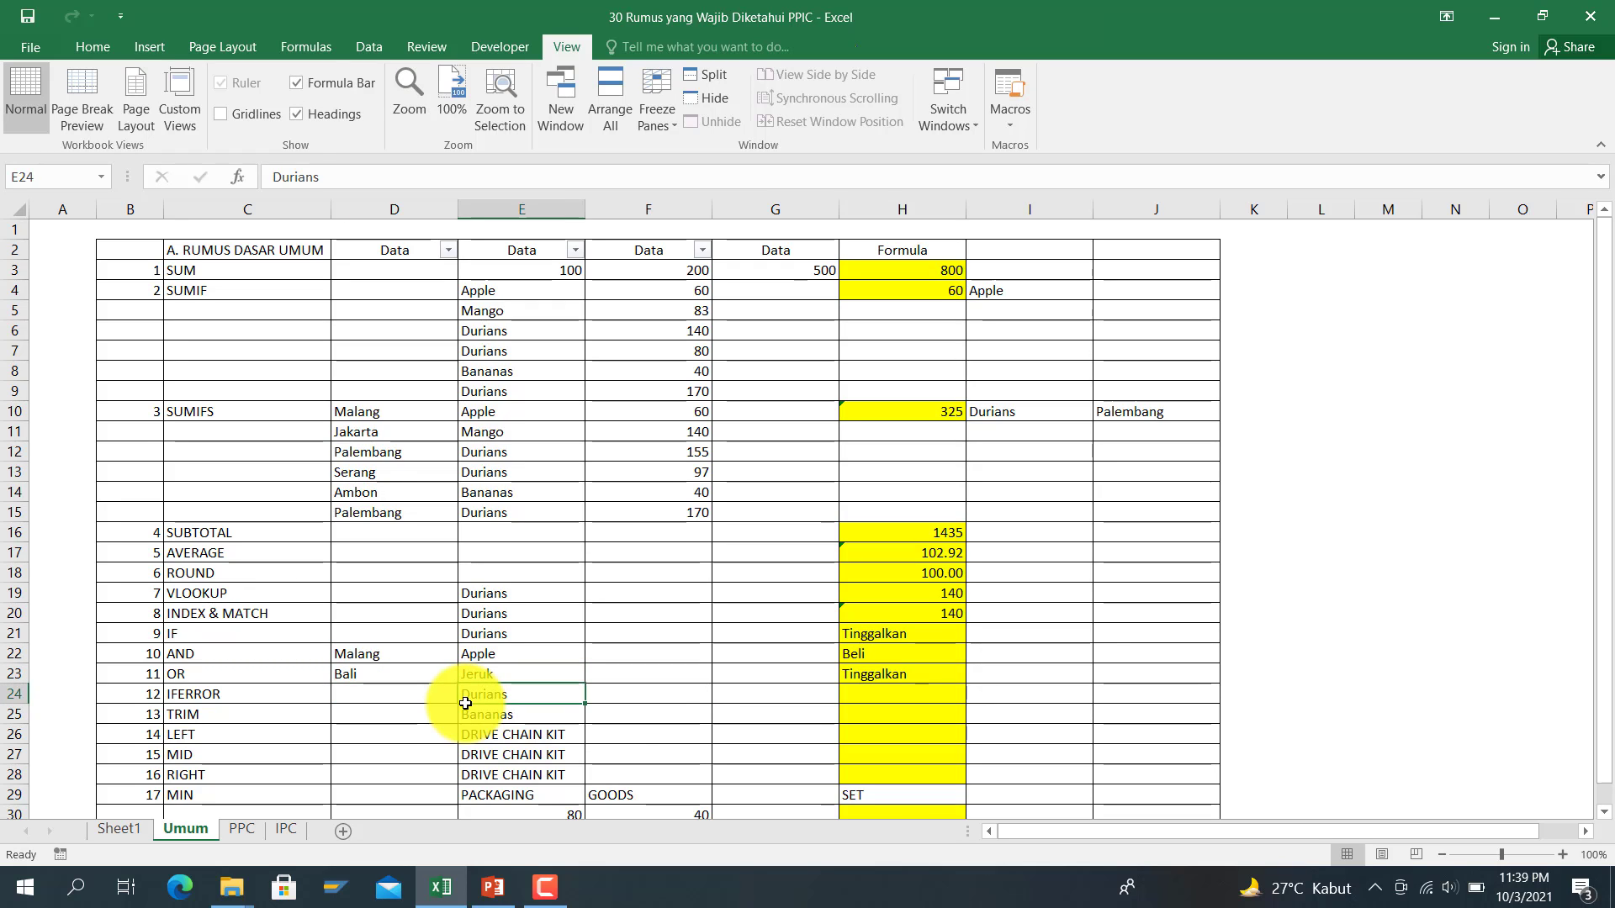
pyautogui.press('Right')
pyautogui.press('Right')
pyautogui.press('Right')
pyautogui.press('Right')
pyautogui.press('Left')
pyautogui.press('Left')
pyautogui.press('Left')
pyautogui.press('Left')
pyautogui.press('Left')
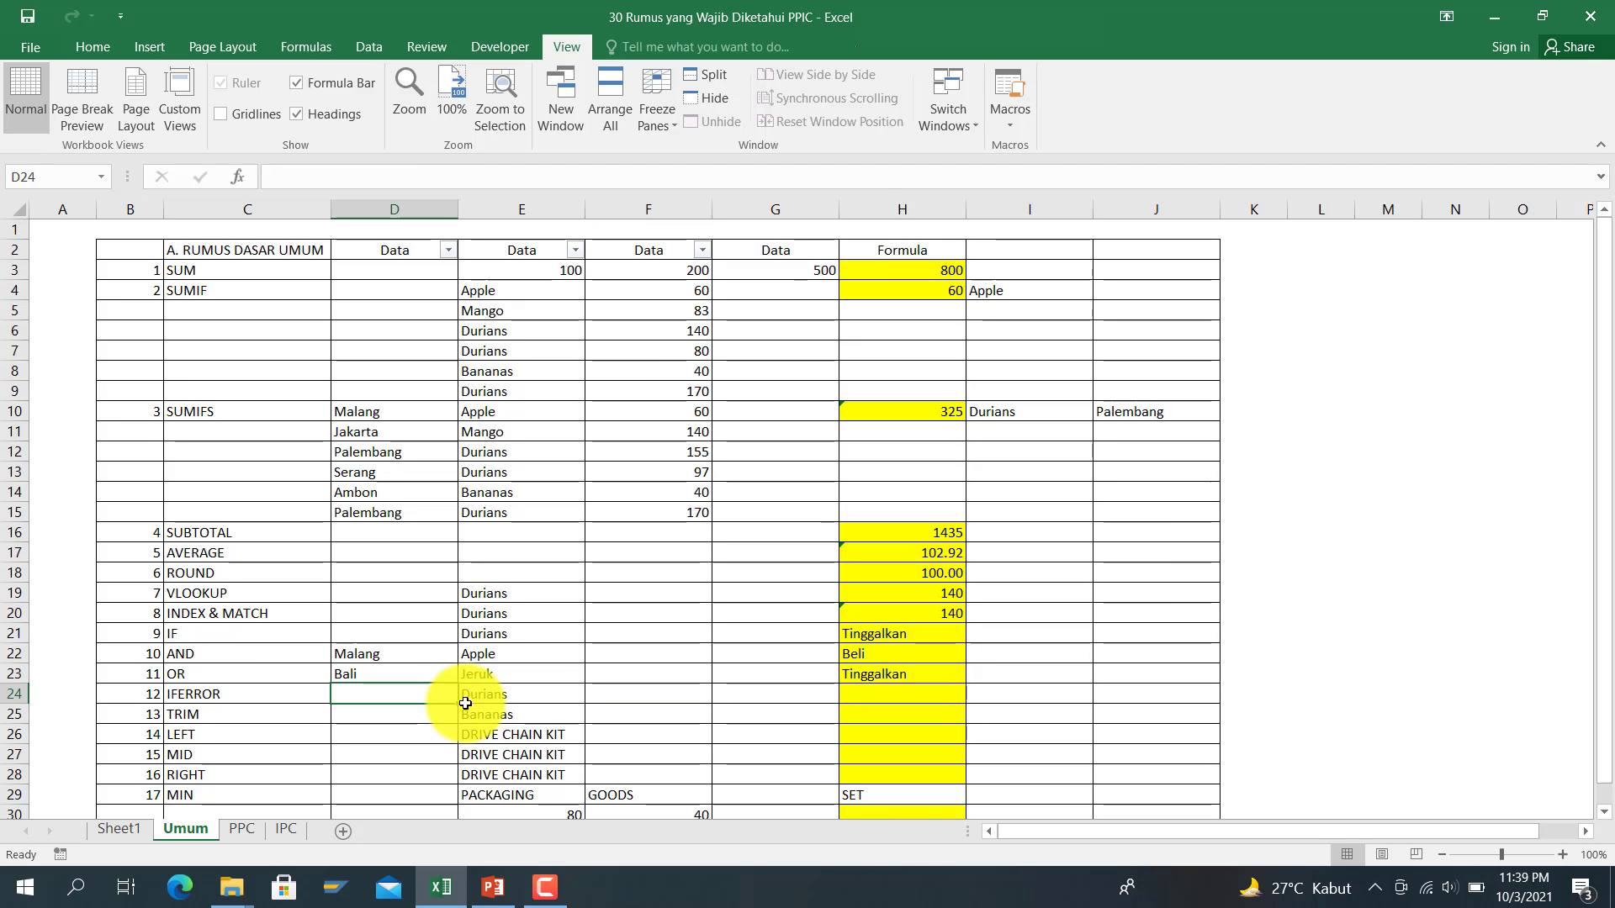
pyautogui.press('Up')
pyautogui.write('Ma')
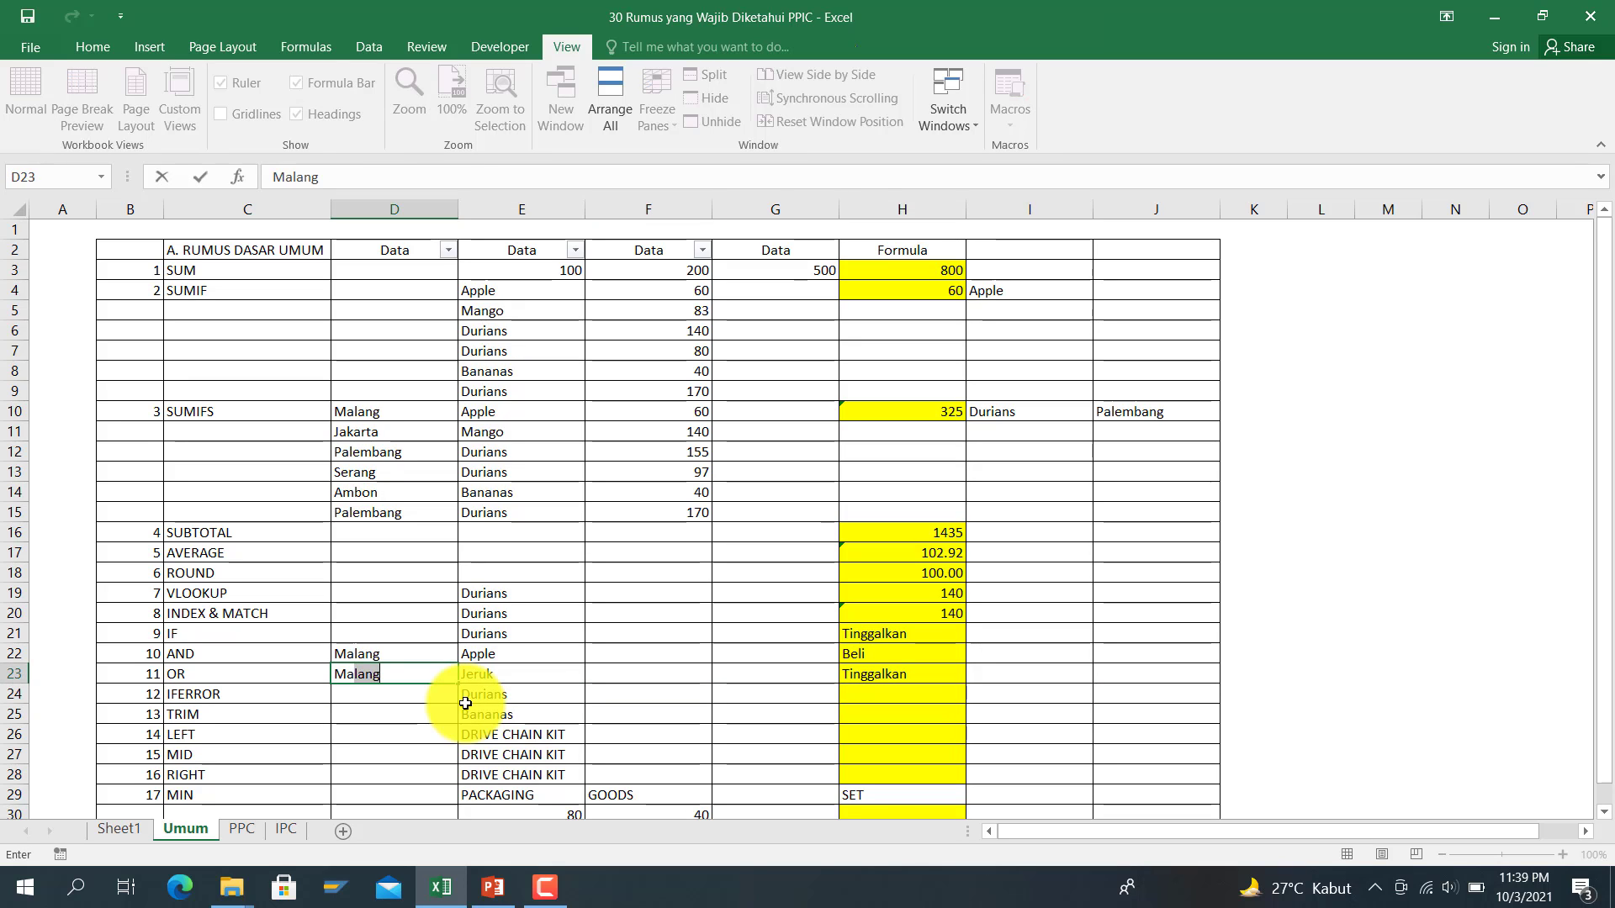
pyautogui.press('Right')
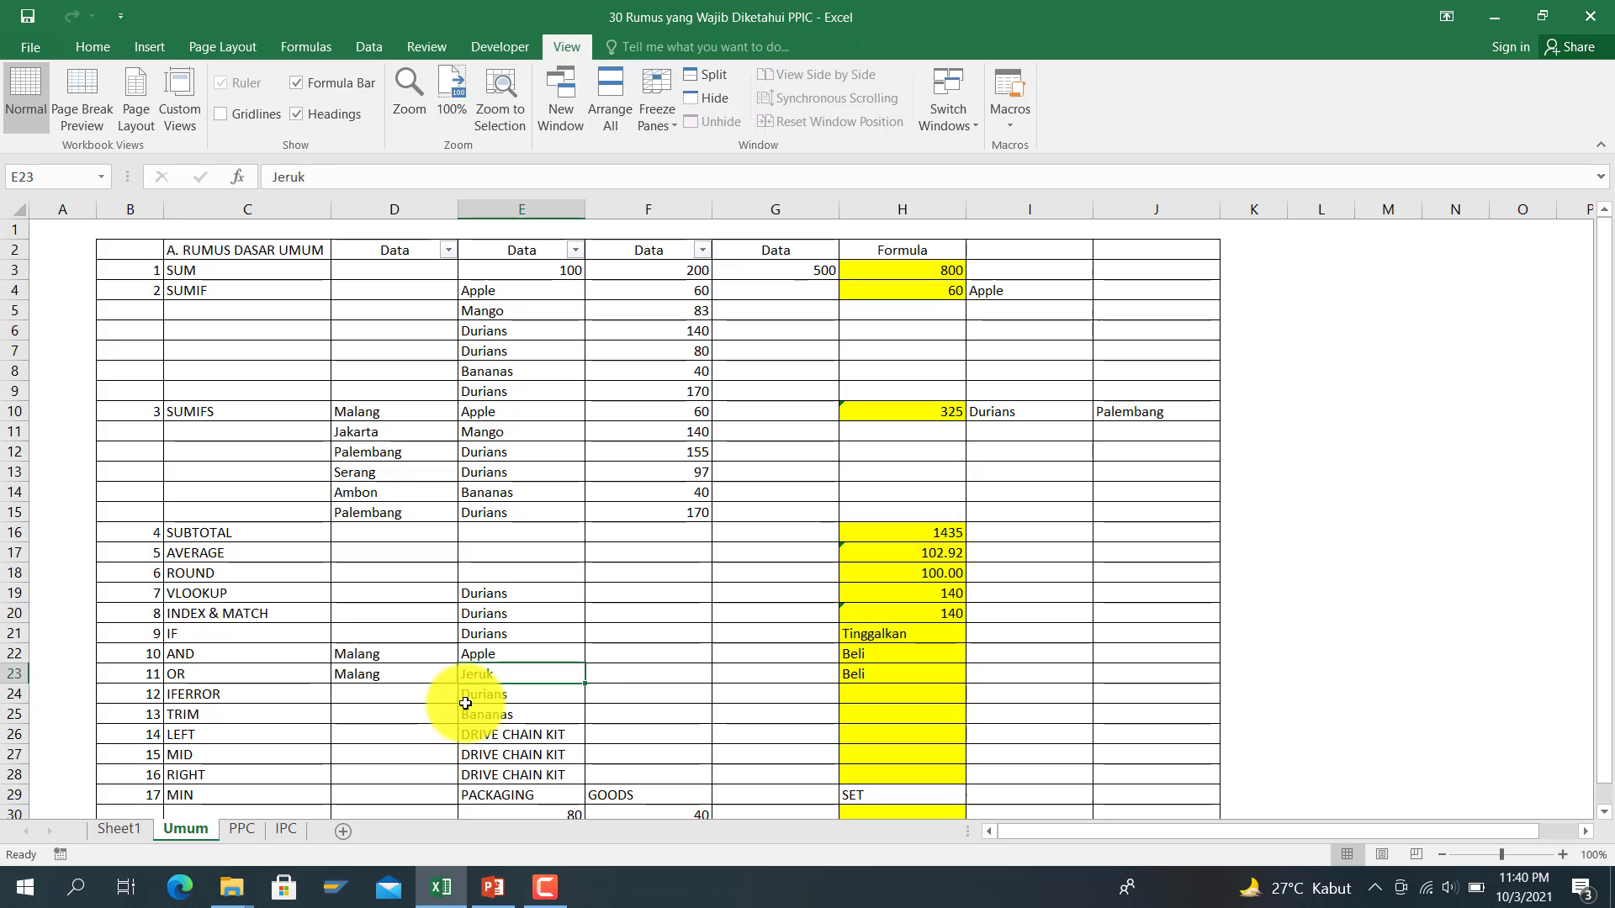
pyautogui.write('Apple')
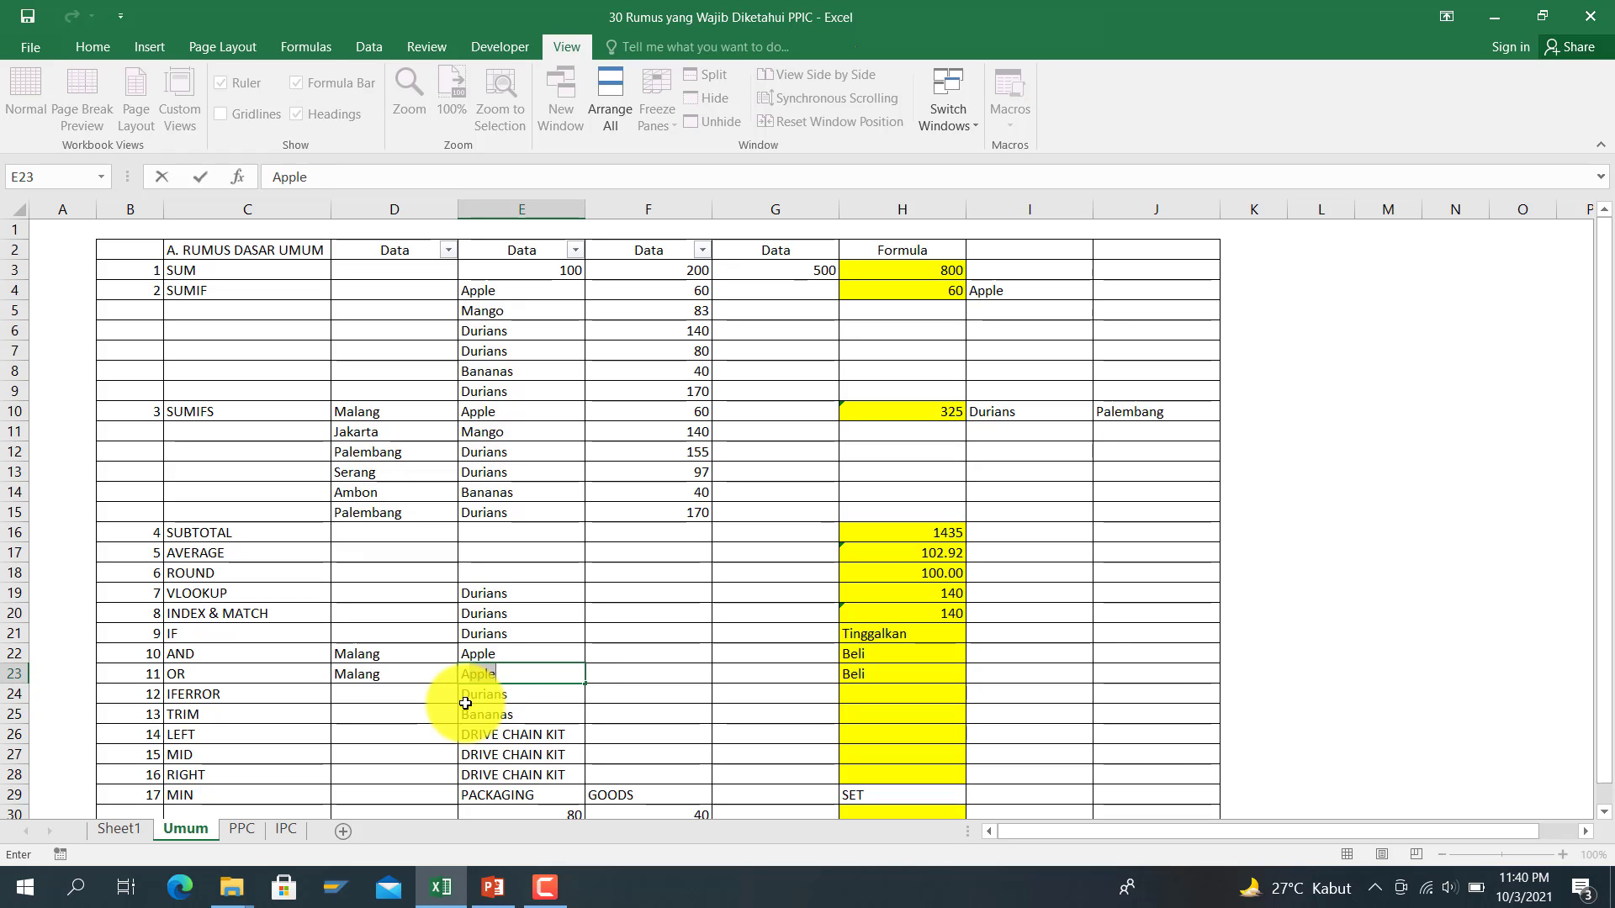
pyautogui.press('Left')
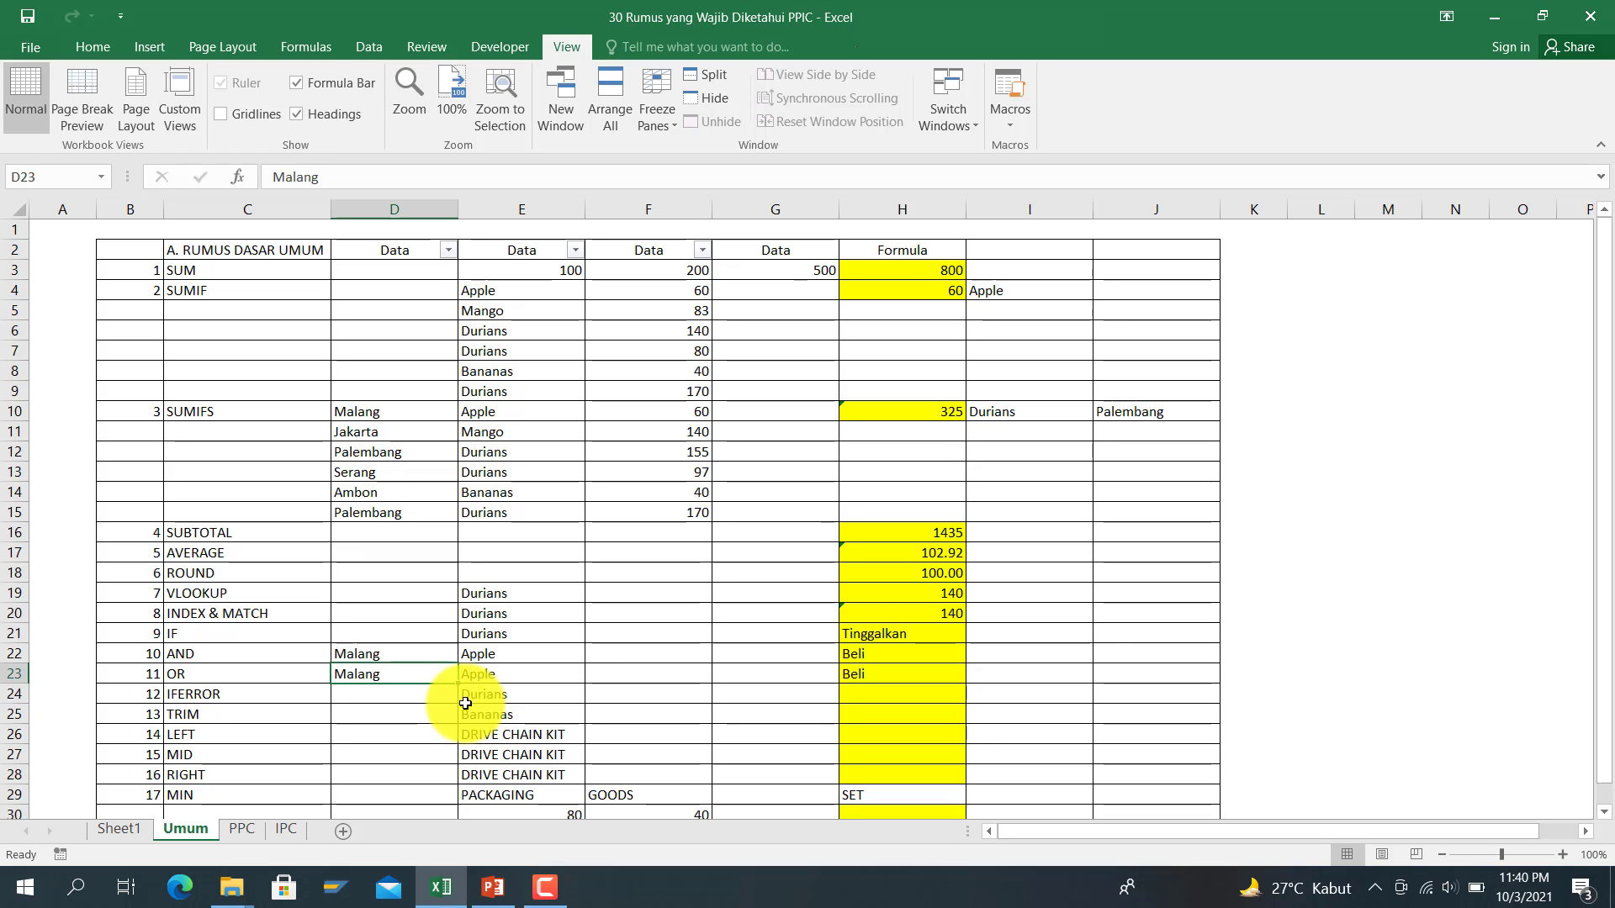
pyautogui.write('USA')
pyautogui.hotkey('ctrl', 'Return')
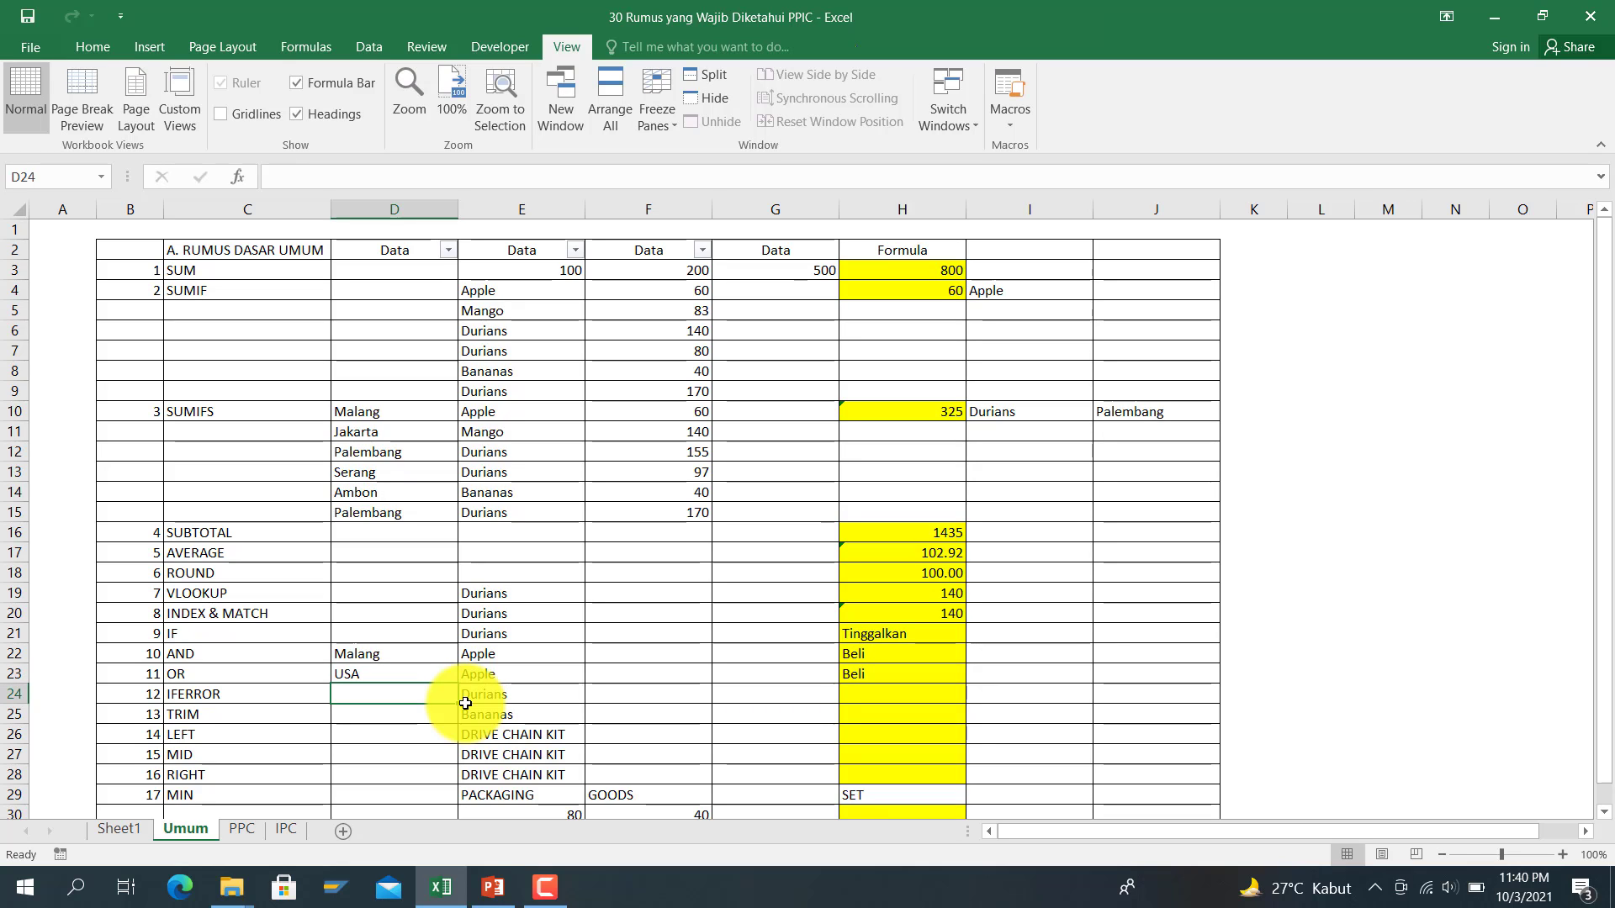
pyautogui.press('Right')
pyautogui.press('Left')
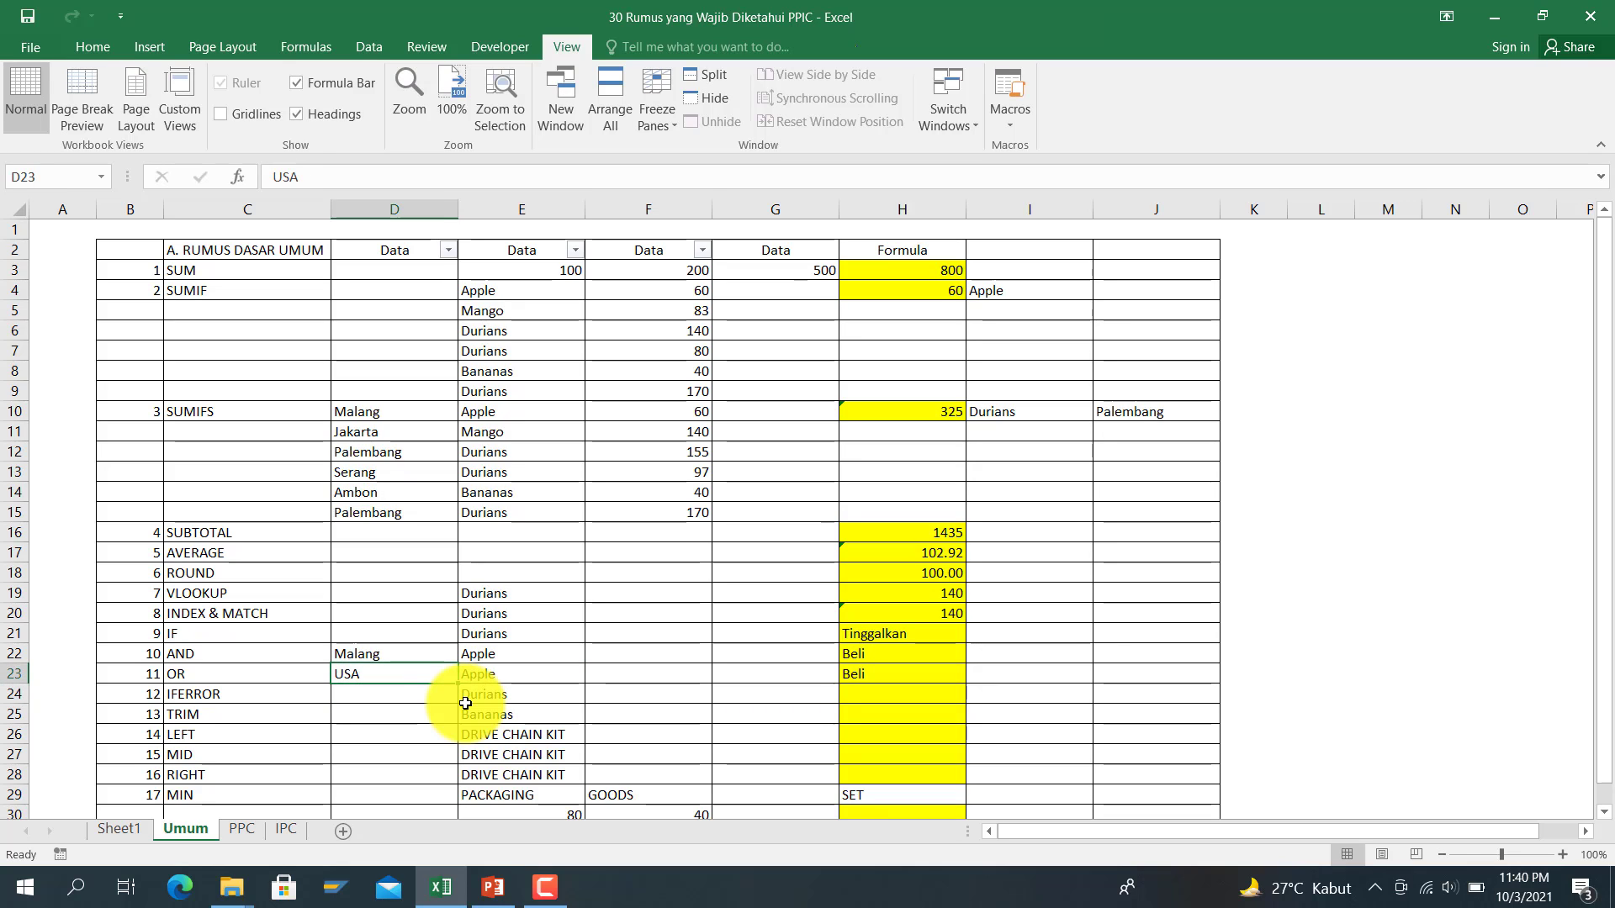
pyautogui.press('Right')
pyautogui.press('Right')
pyautogui.press('Right')
pyautogui.press('Right')
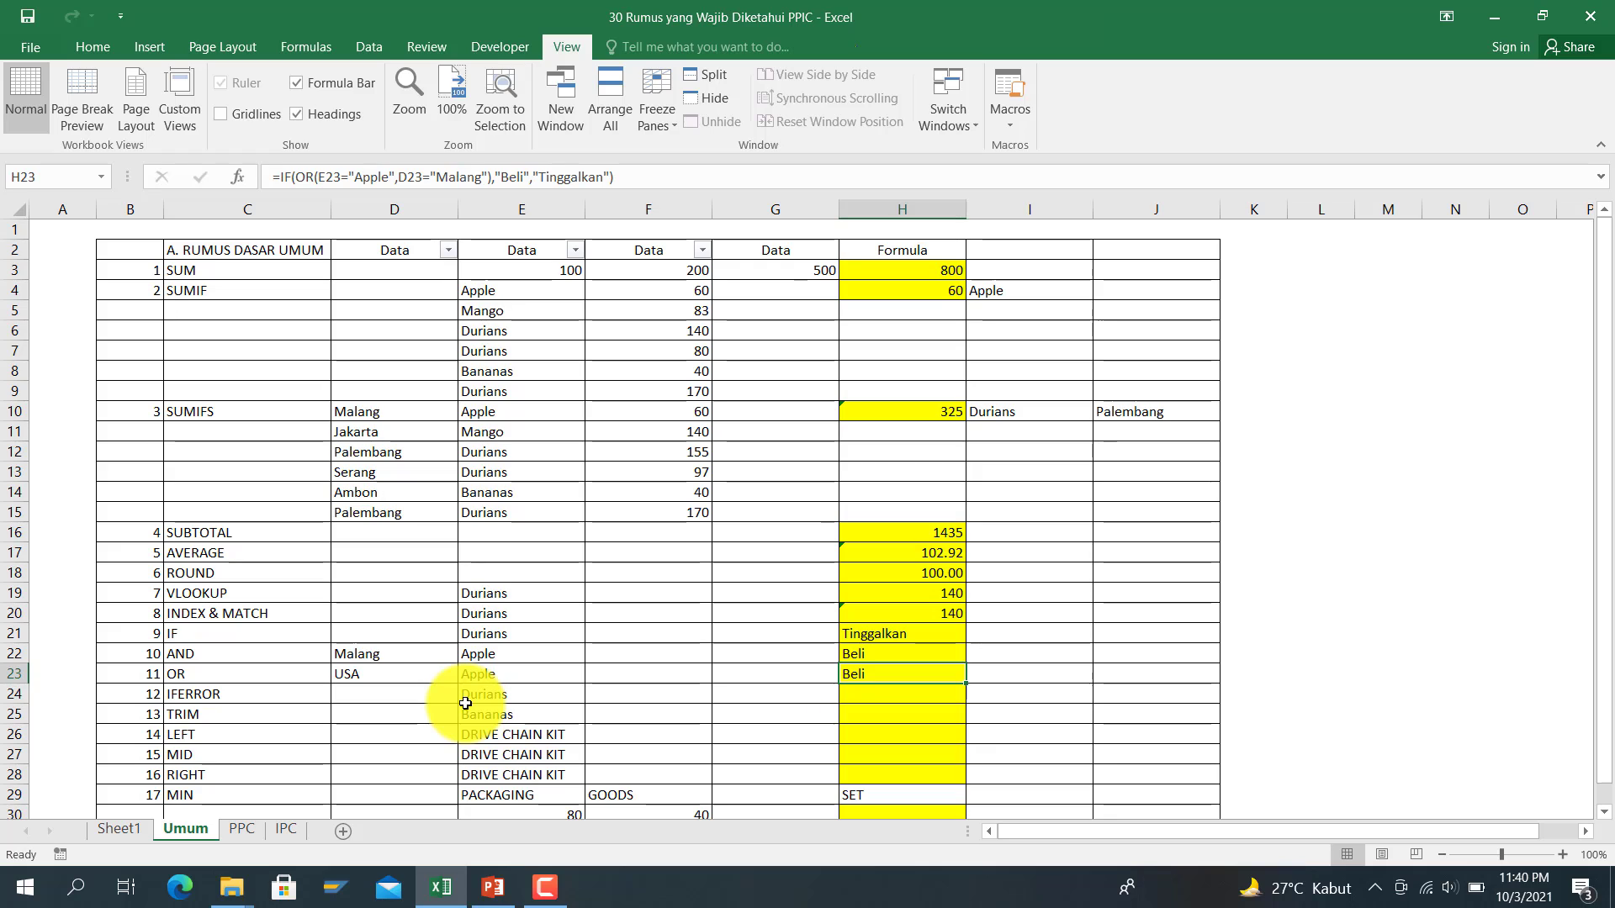
# Step: Enter =VLOOKUP(E24,E4:F15,2,0) in H24, returning 140 for Durians
pyautogui.press('Left')
pyautogui.press('Left')
pyautogui.press('Left')
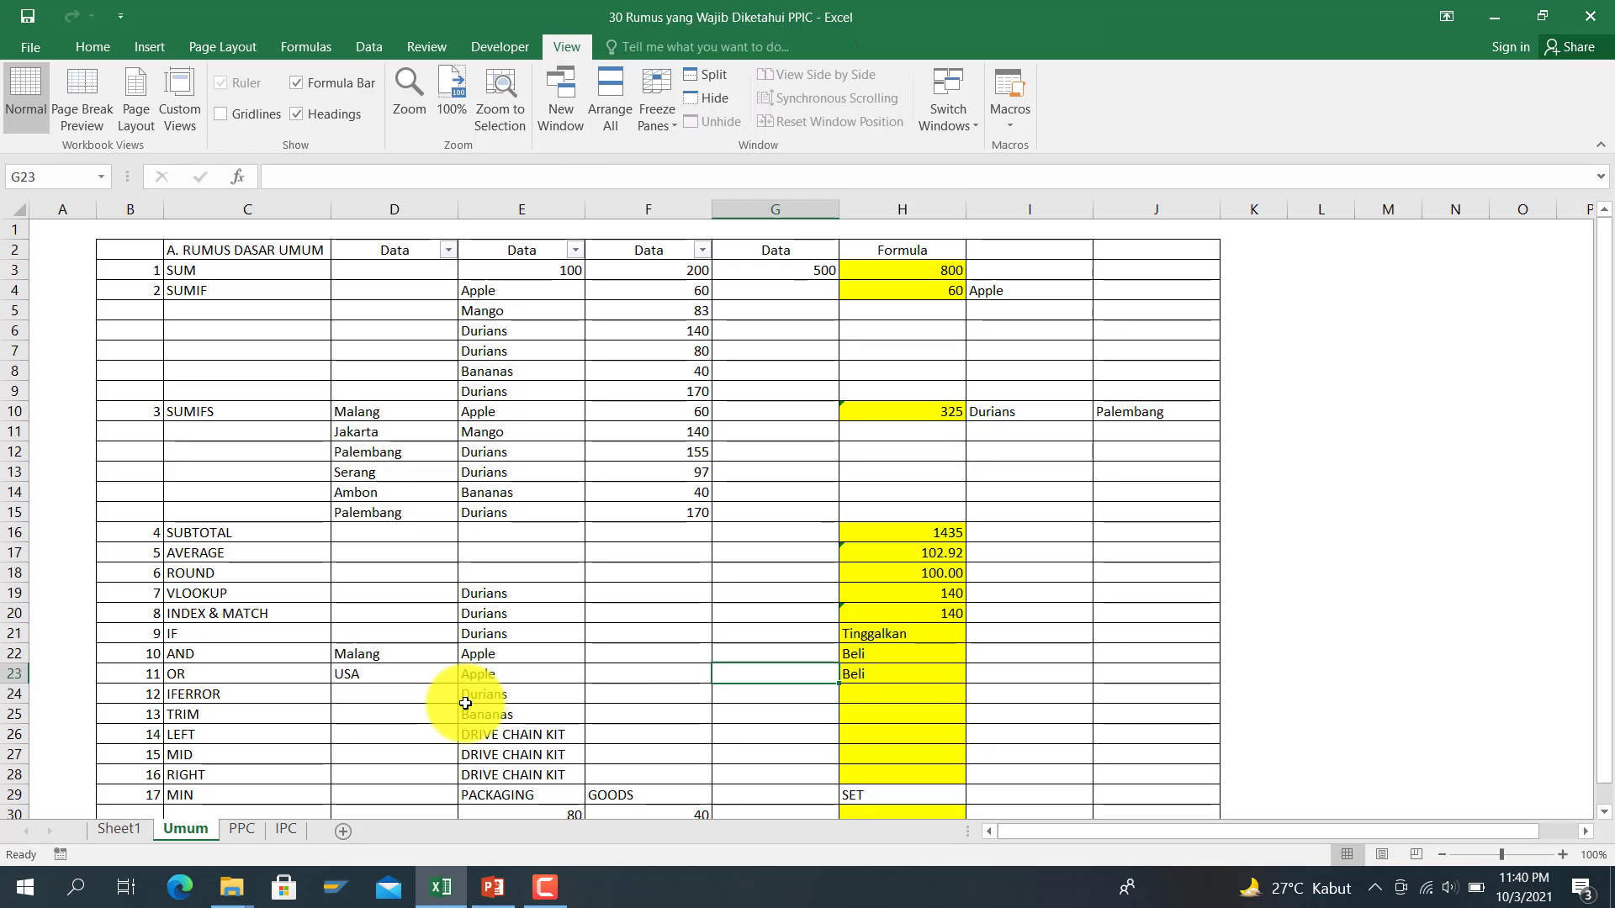
pyautogui.press('Down')
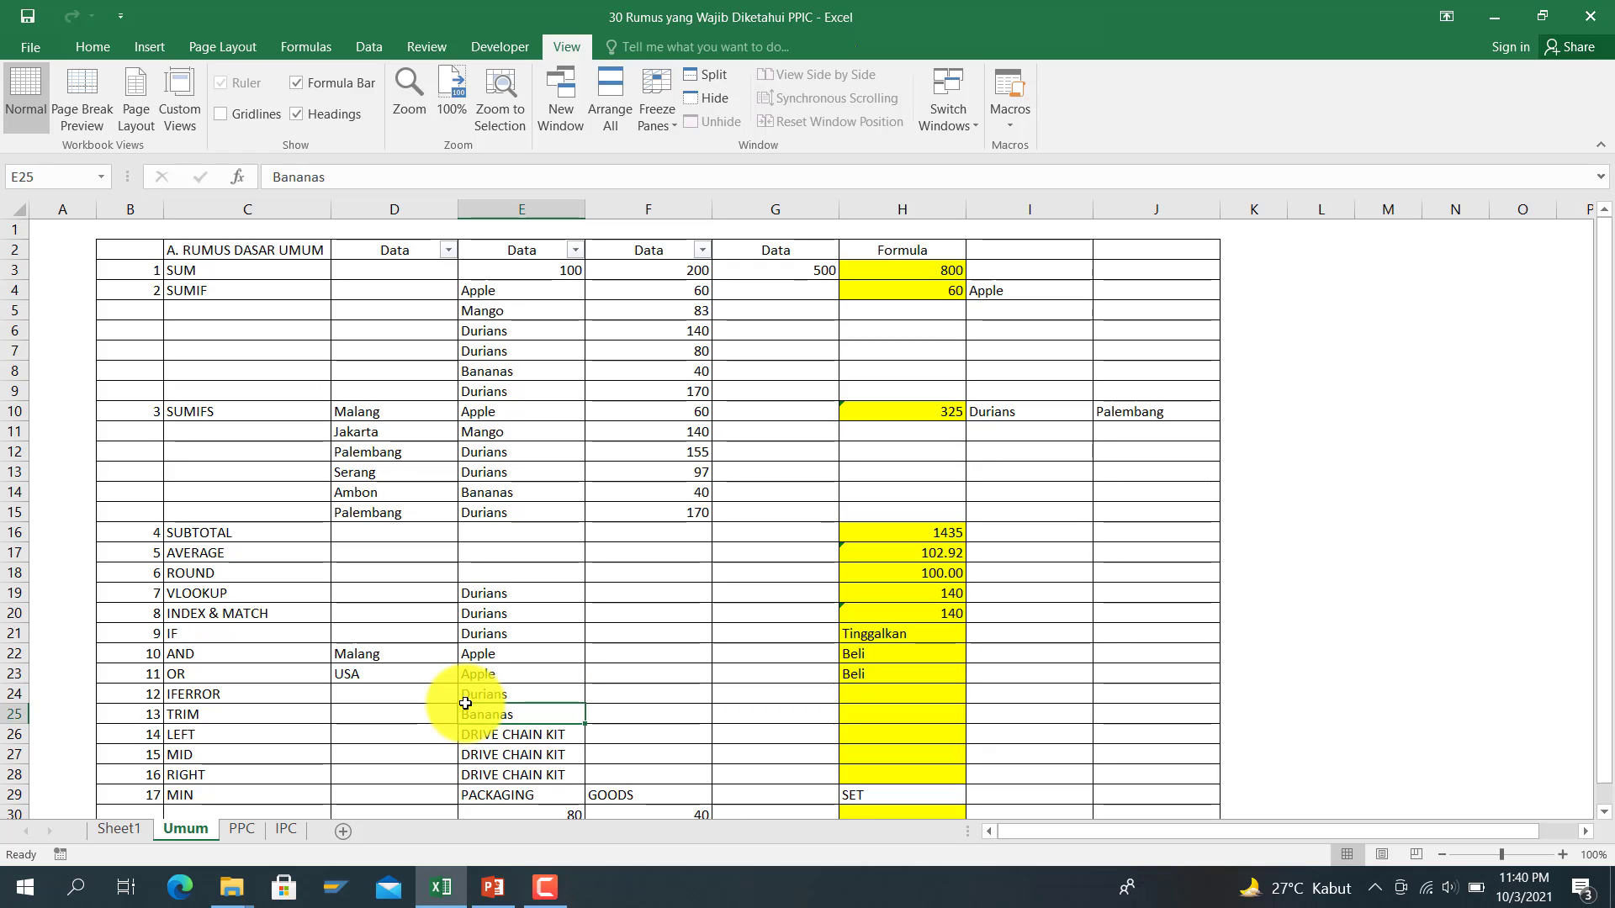
pyautogui.press('Right')
pyautogui.press('Right')
pyautogui.press('Right')
pyautogui.press('Right')
pyautogui.press('Left')
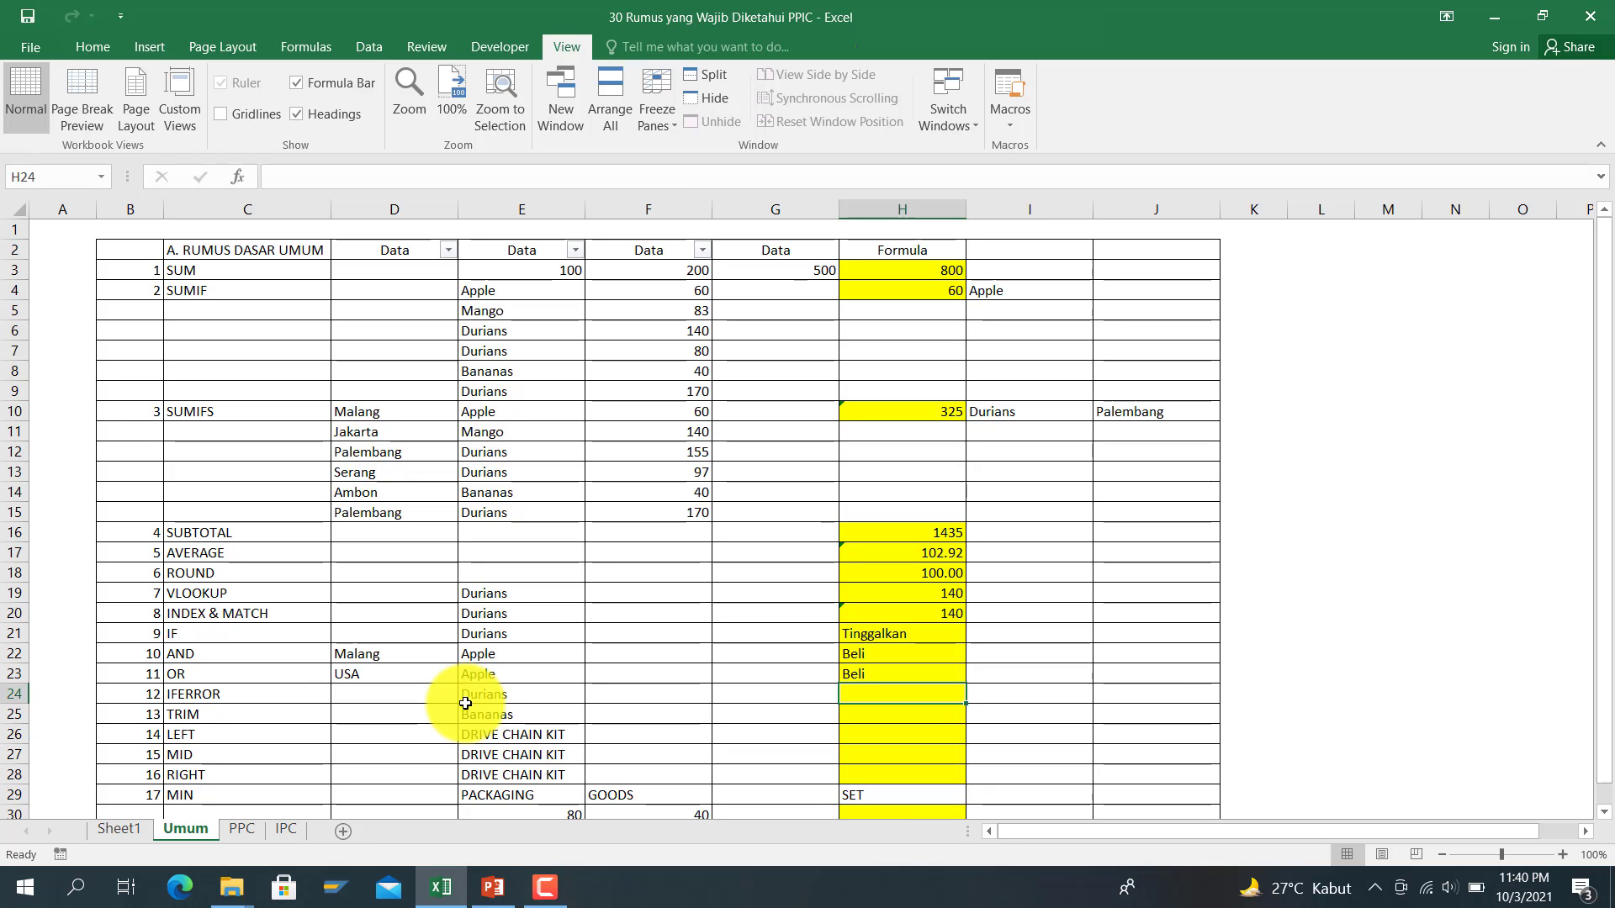
pyautogui.write('=vlookup(')
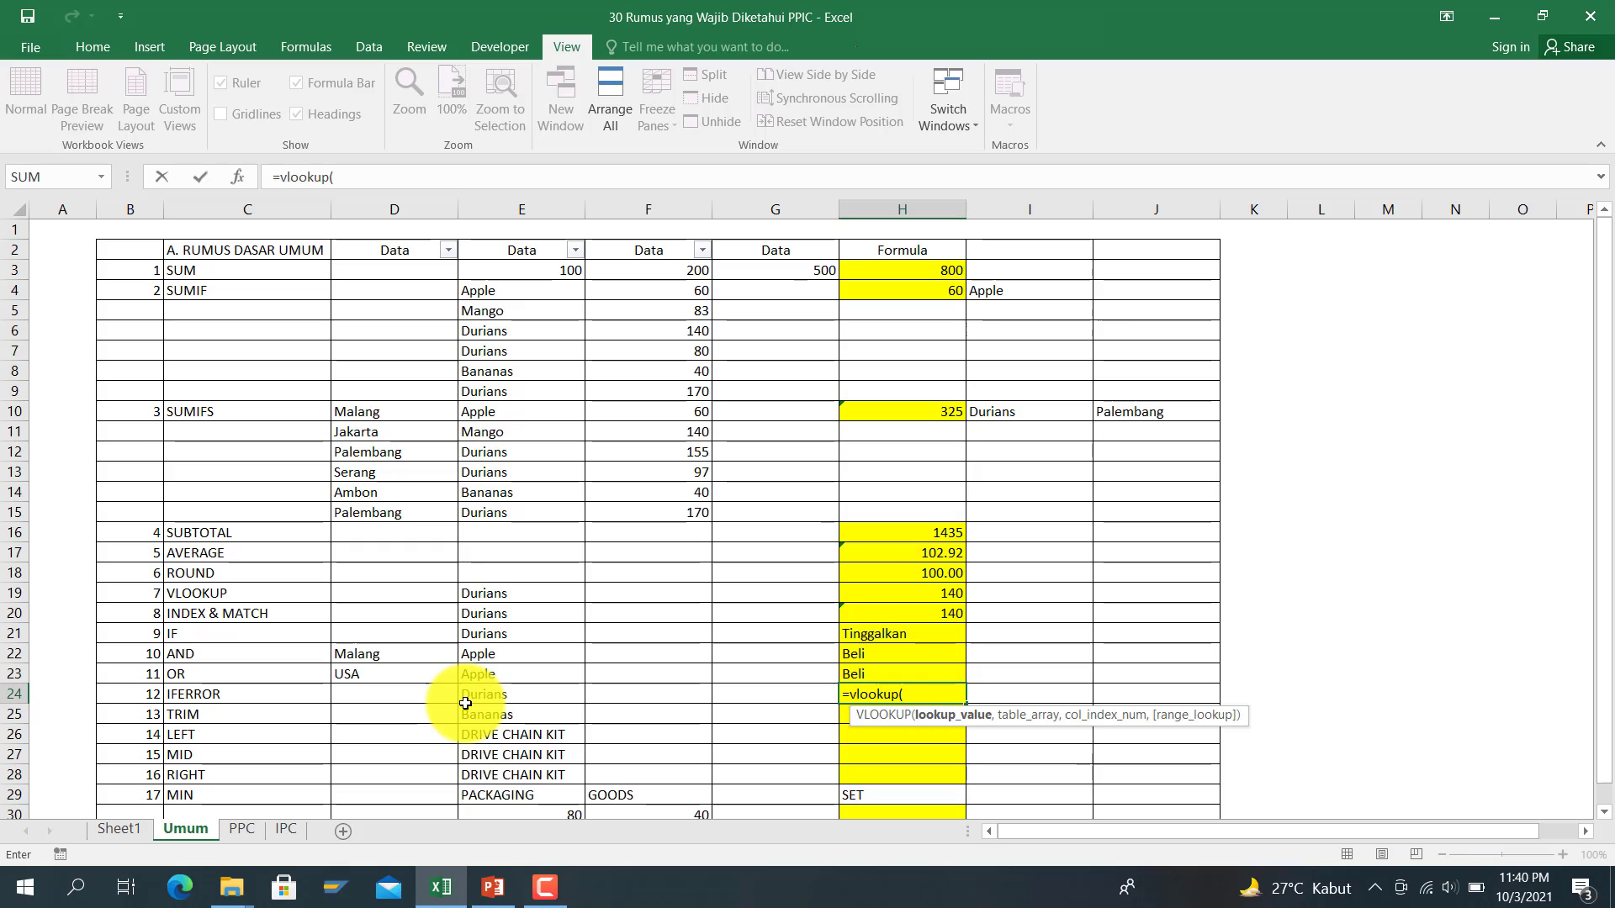
pyautogui.click(485, 694)
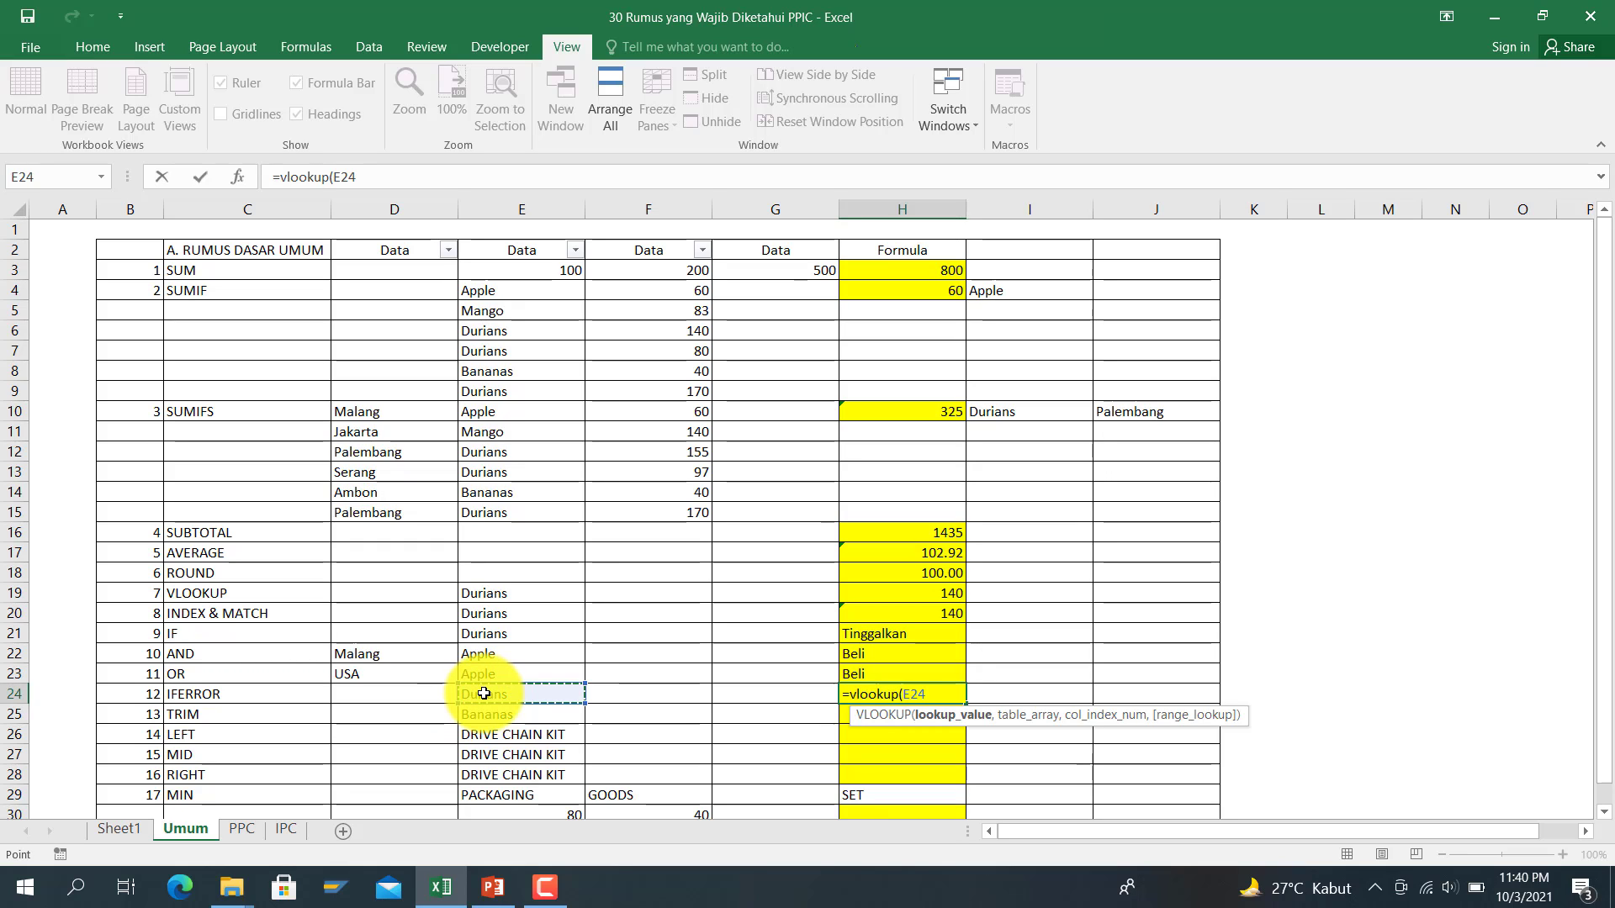
pyautogui.write(',')
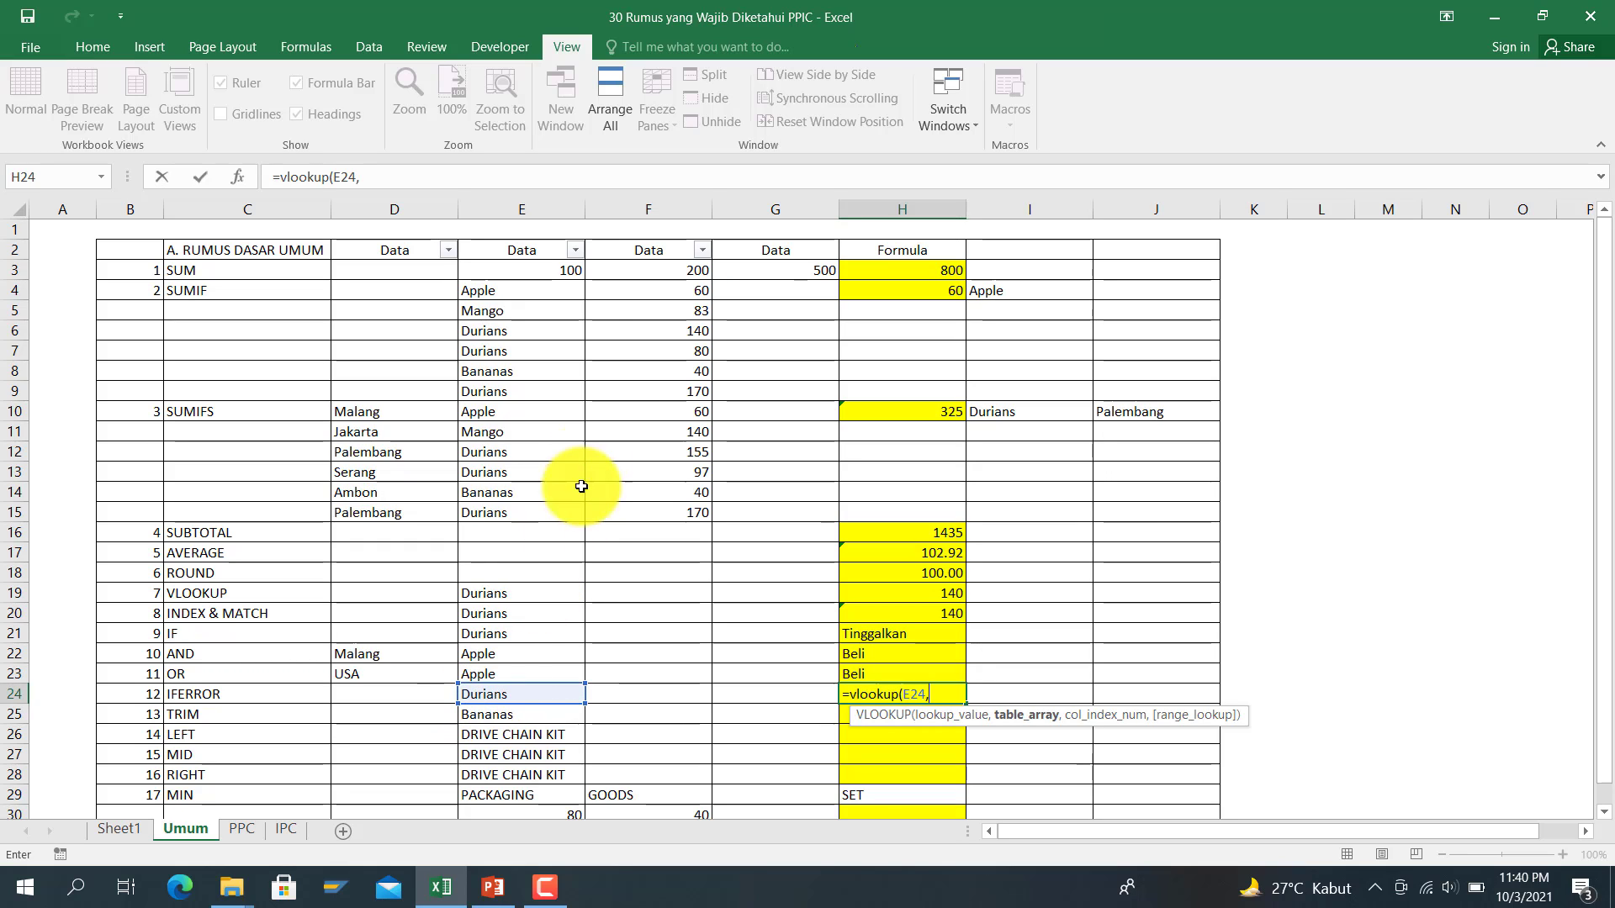
pyautogui.moveTo(545, 295); pyautogui.dragTo(634, 521)
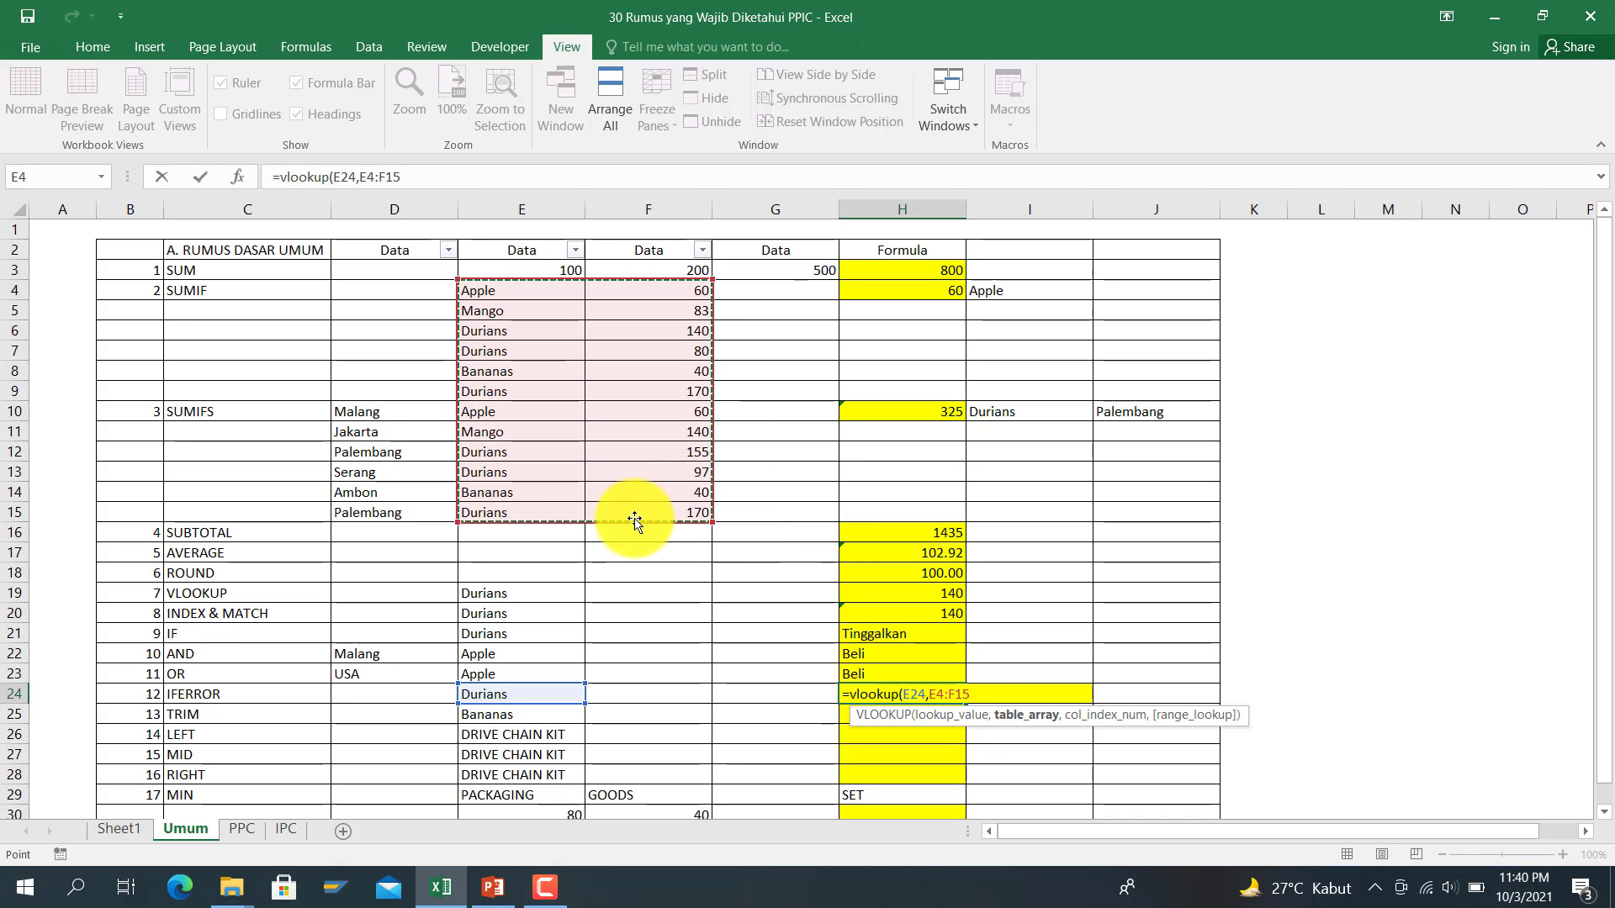
pyautogui.write(',2,0')
pyautogui.press('Return')
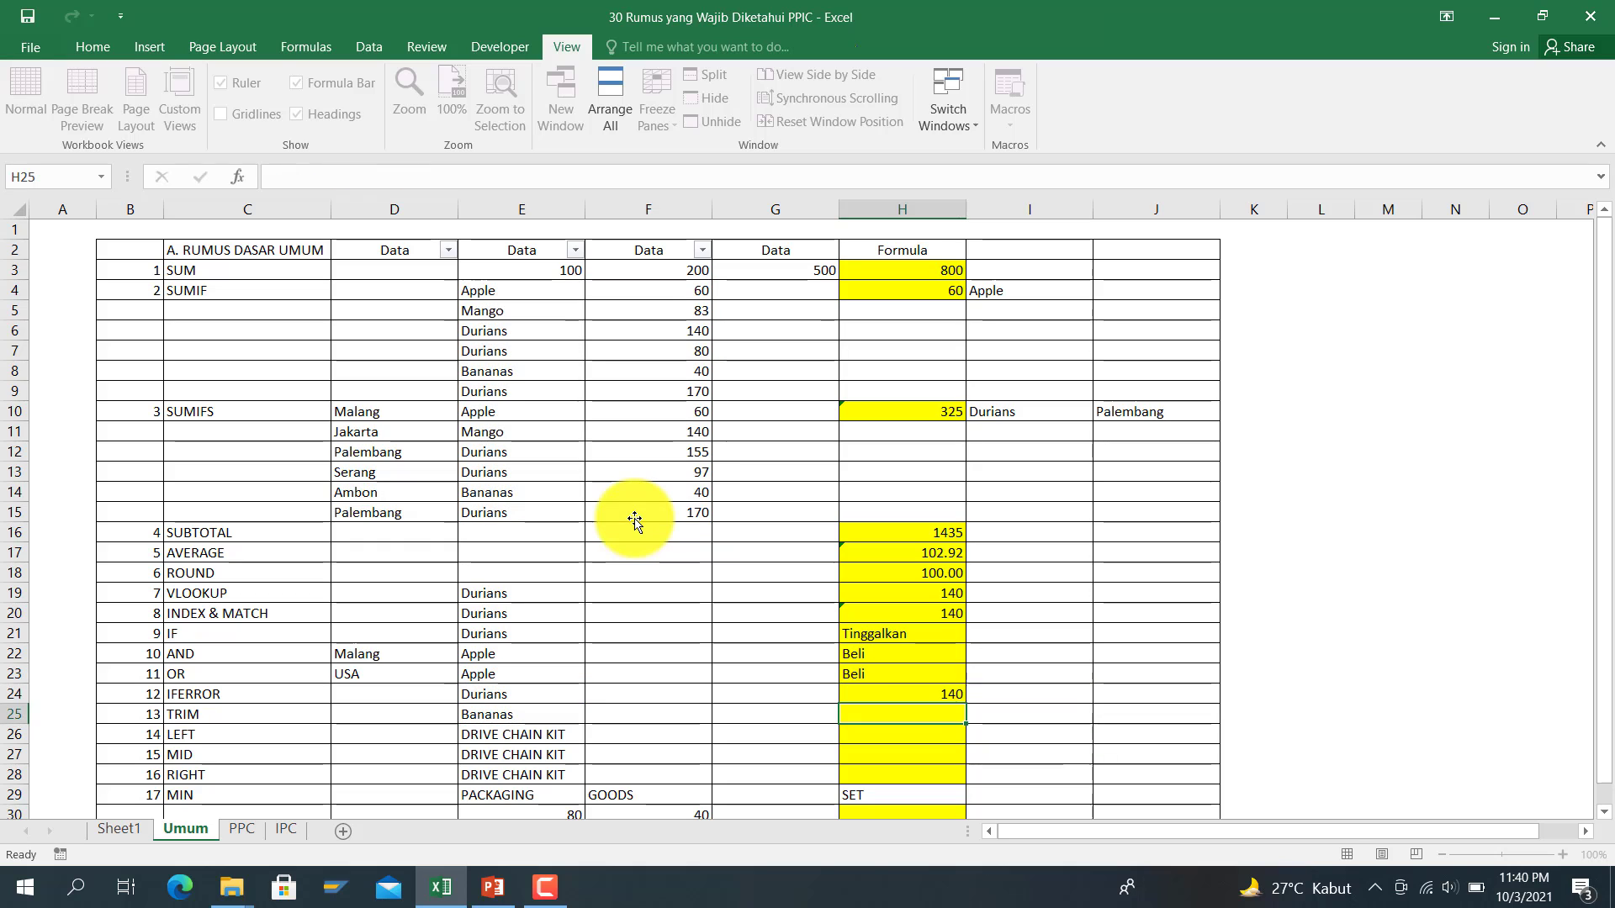
pyautogui.press('Up')
pyautogui.press('Left')
pyautogui.press('Left')
pyautogui.press('Left')
pyautogui.press('Left')
# Step: Change E24 to Pizza
pyautogui.press('Right')
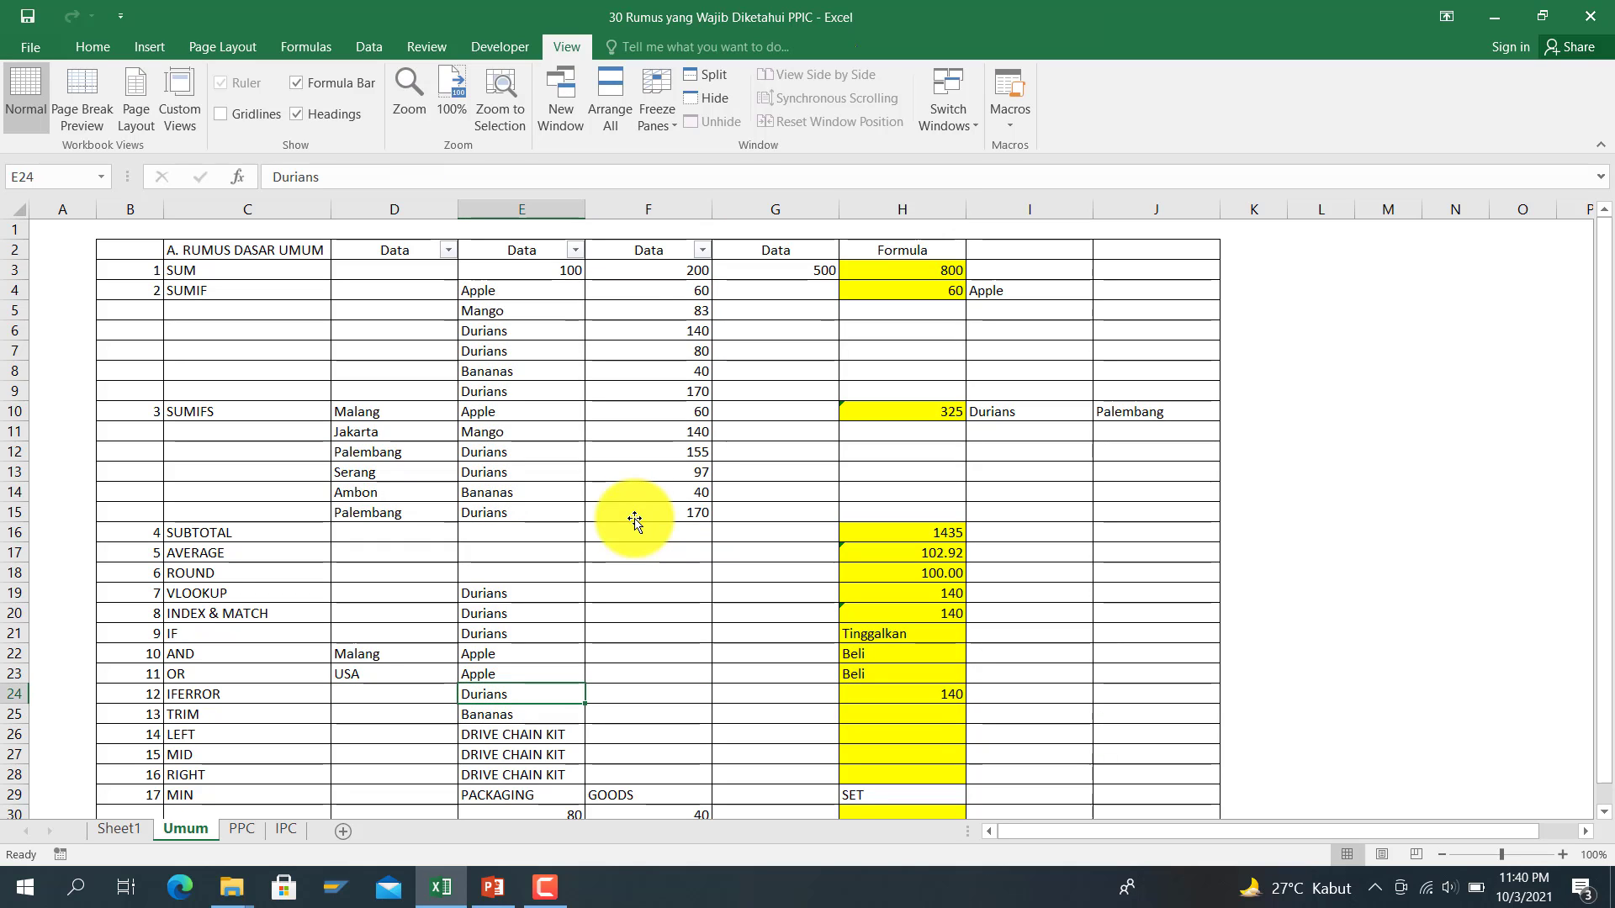
pyautogui.write('Pizza')
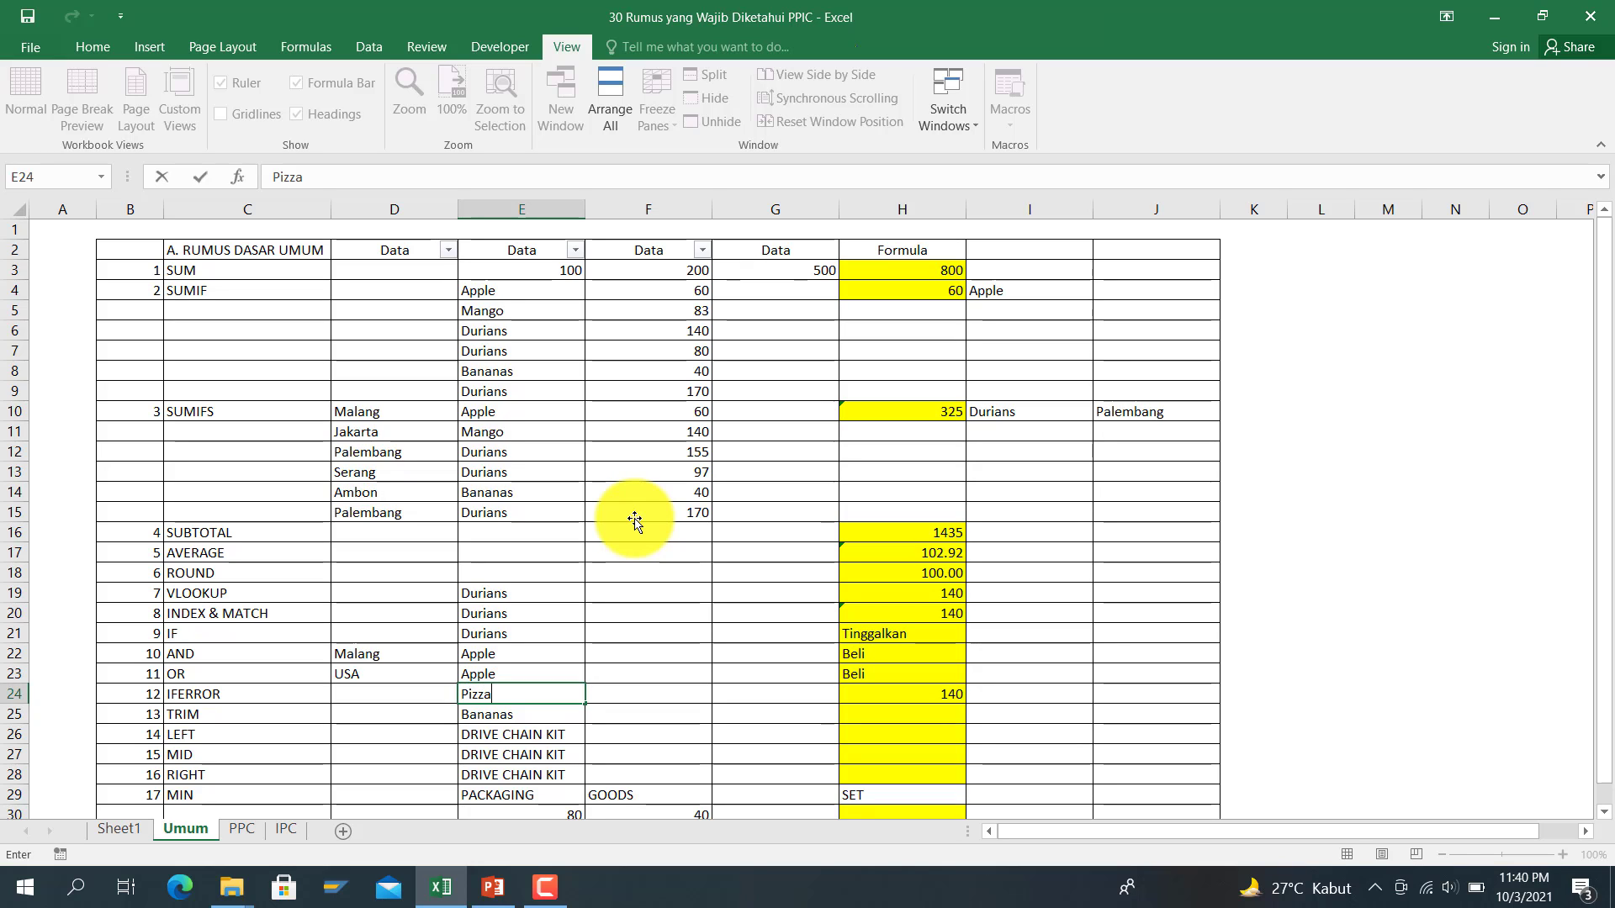
pyautogui.press('Return')
# Step: Wrap H24's VLOOKUP in IFERROR with a 0 fallback
pyautogui.press('Right')
pyautogui.press('Right')
pyautogui.press('Right')
pyautogui.press('Right')
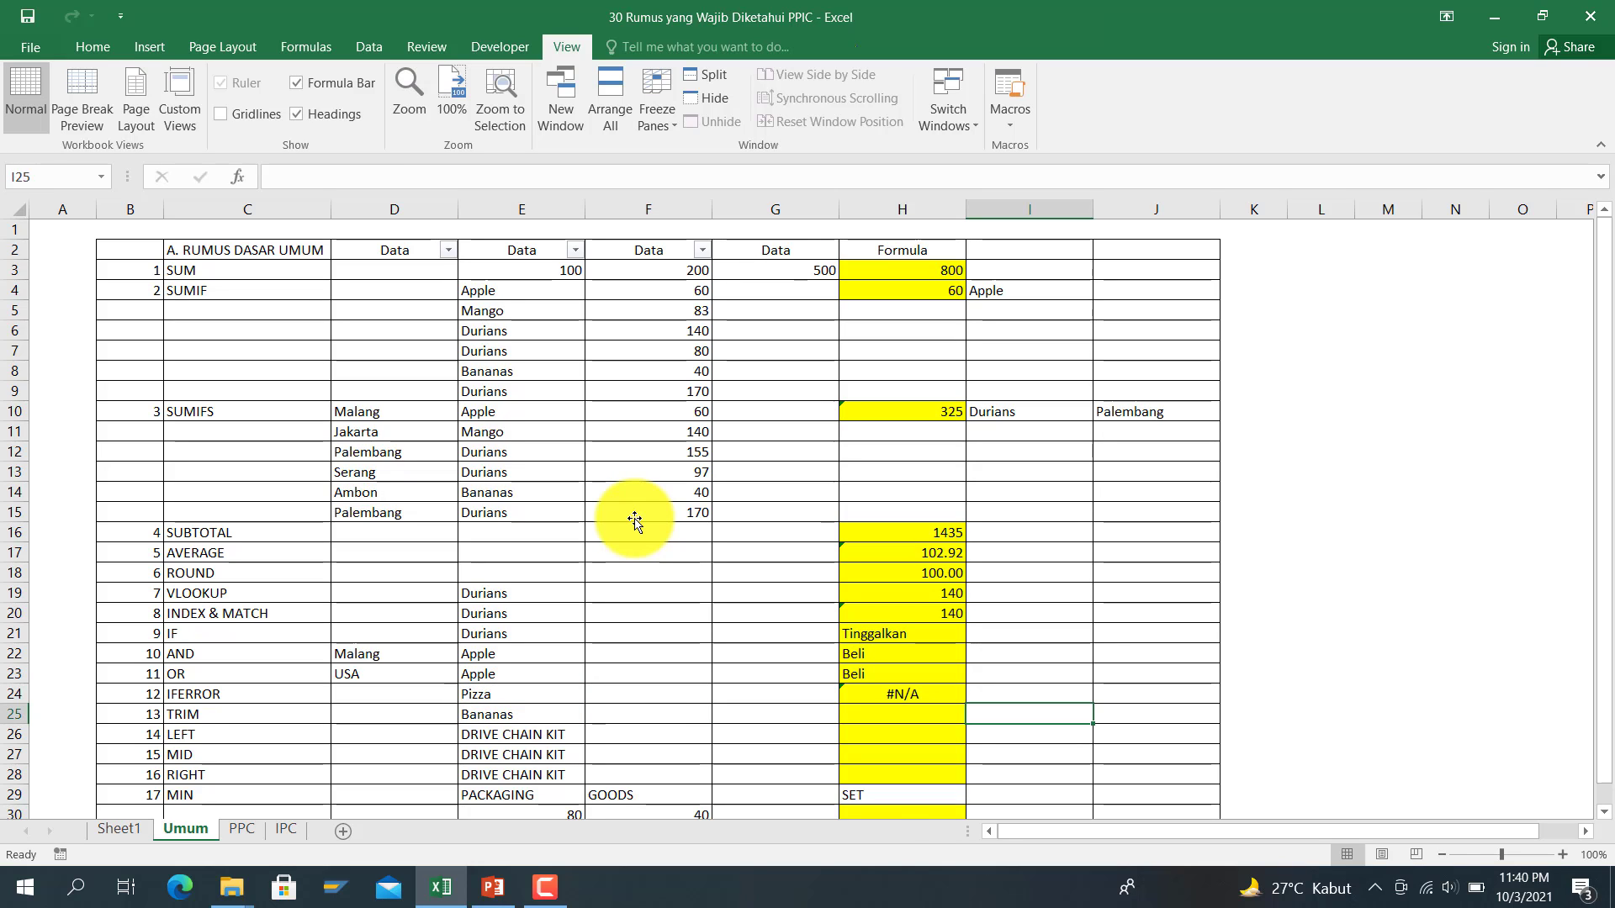
pyautogui.press('Up')
pyautogui.press('Left')
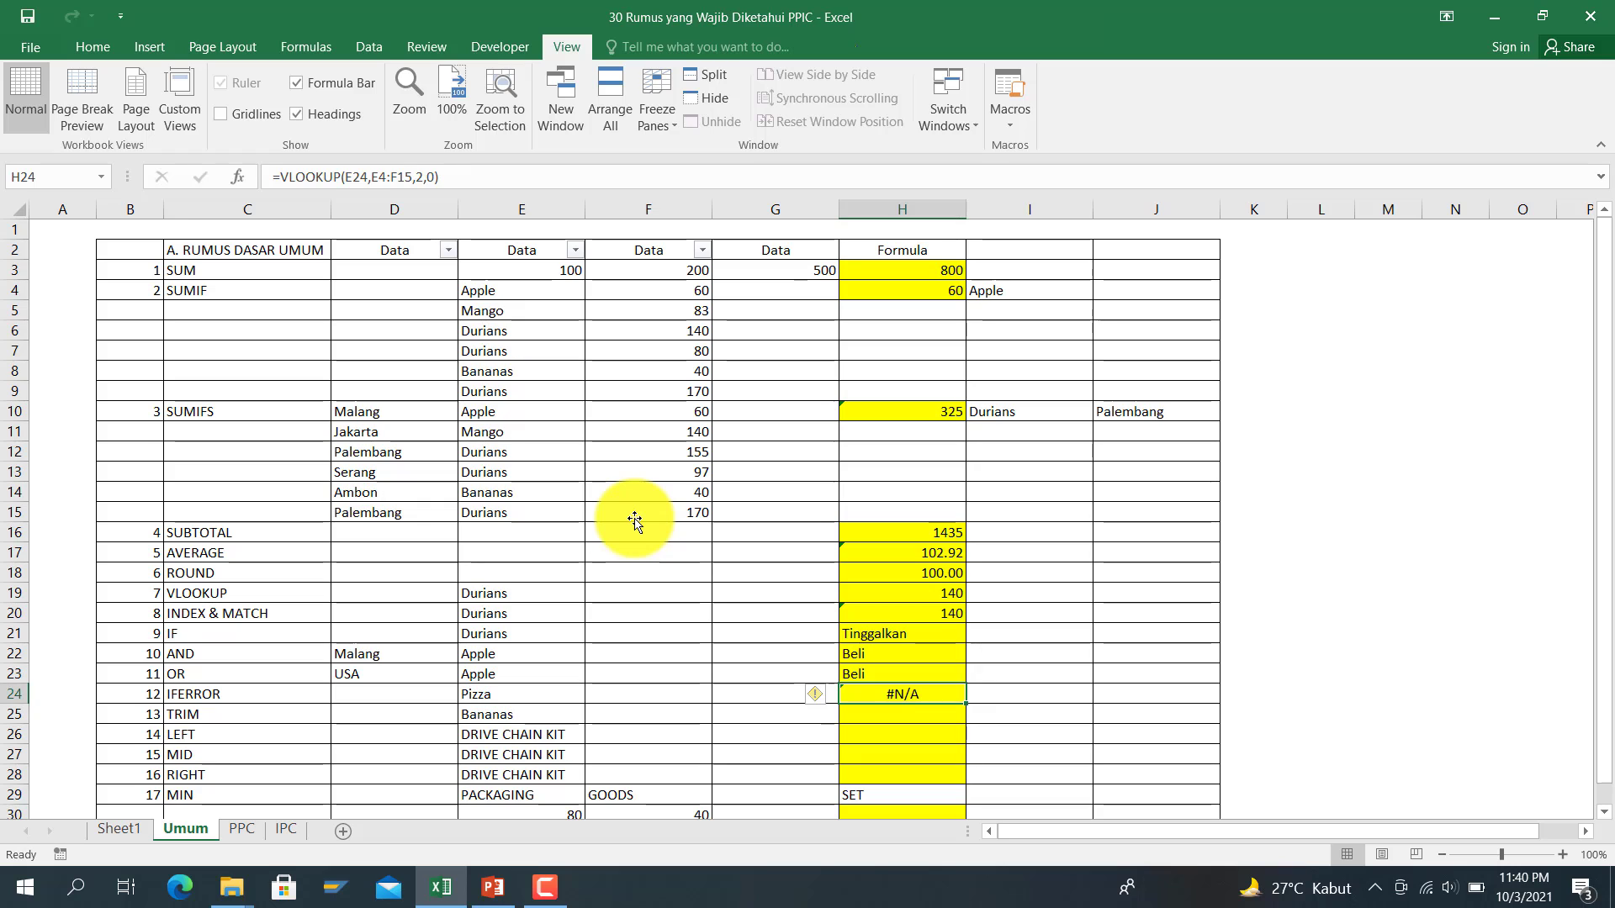
pyautogui.click(289, 179)
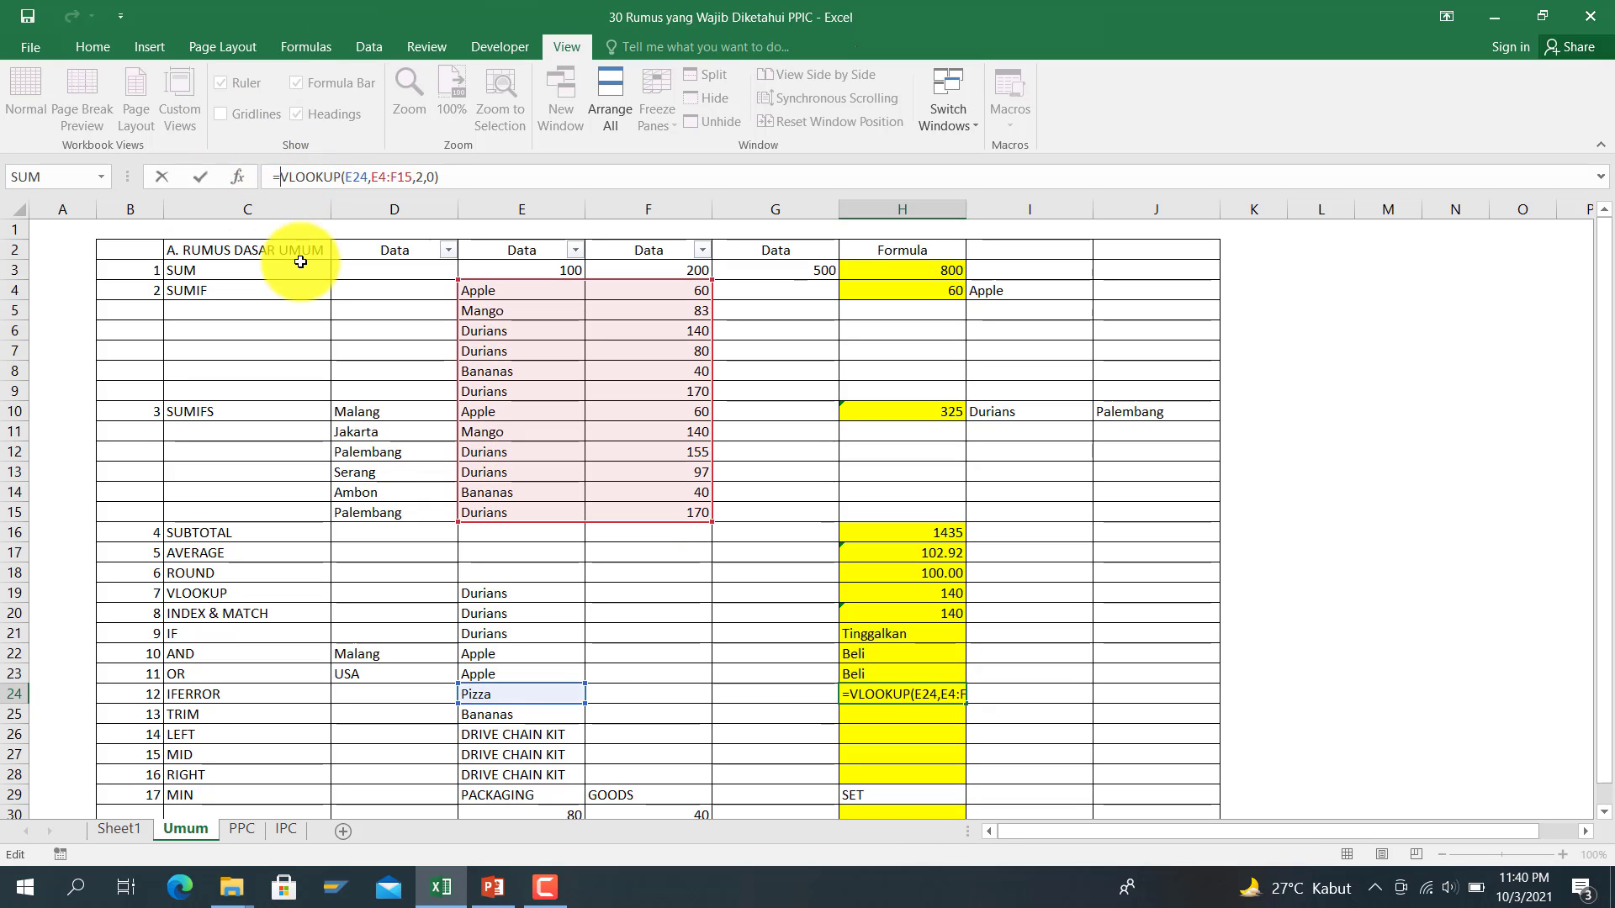
pyautogui.write('iferror(')
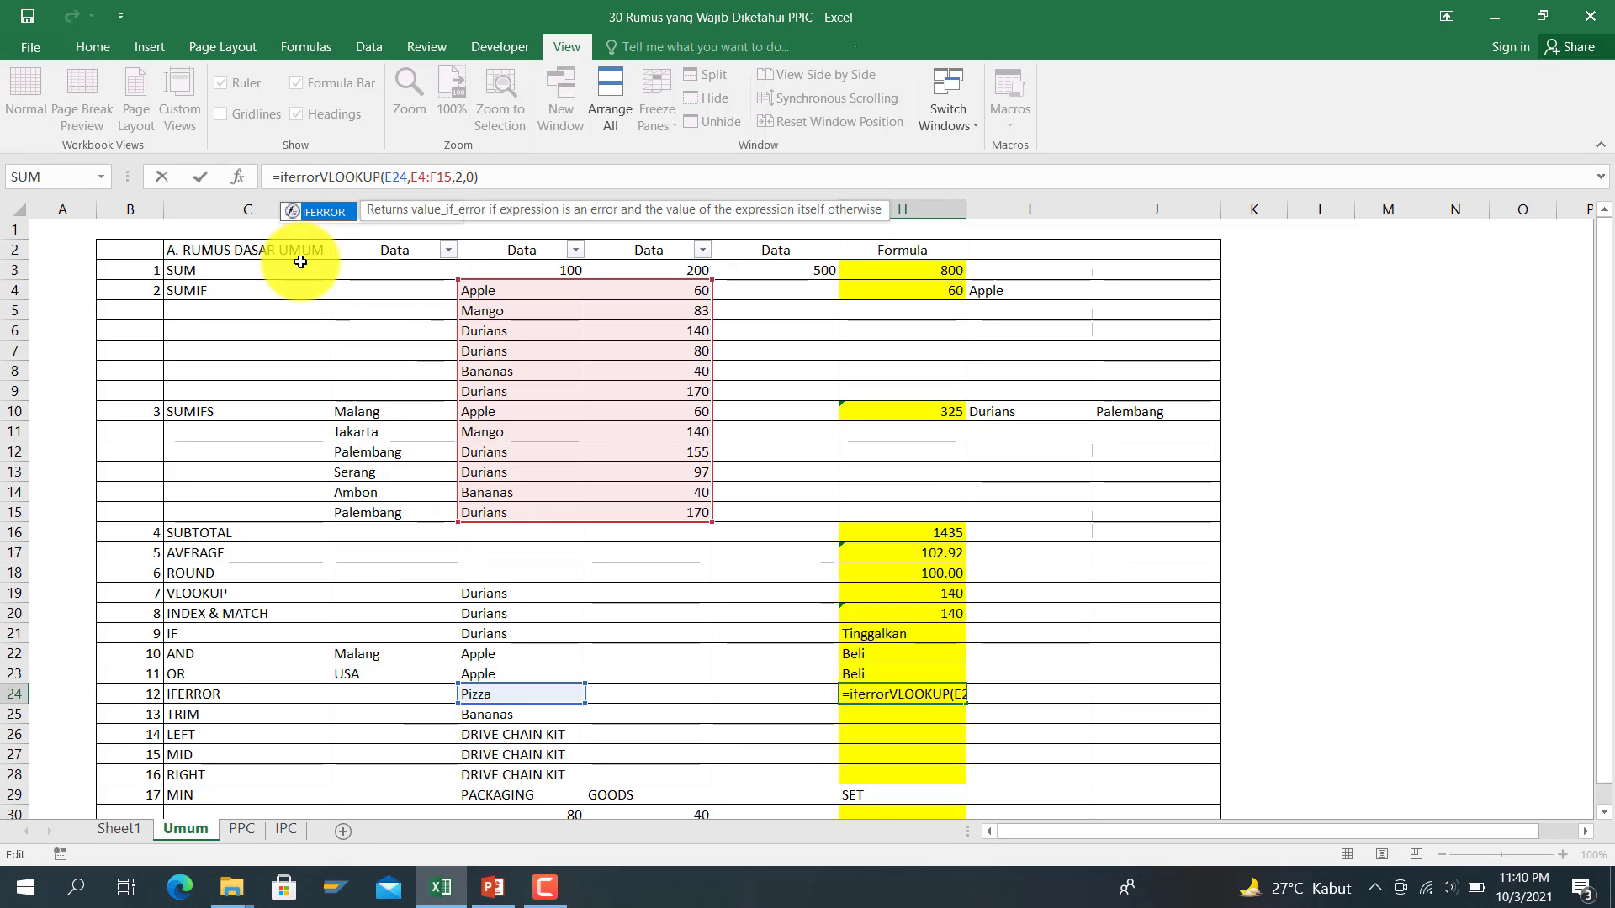
pyautogui.press('End')
pyautogui.write(',')
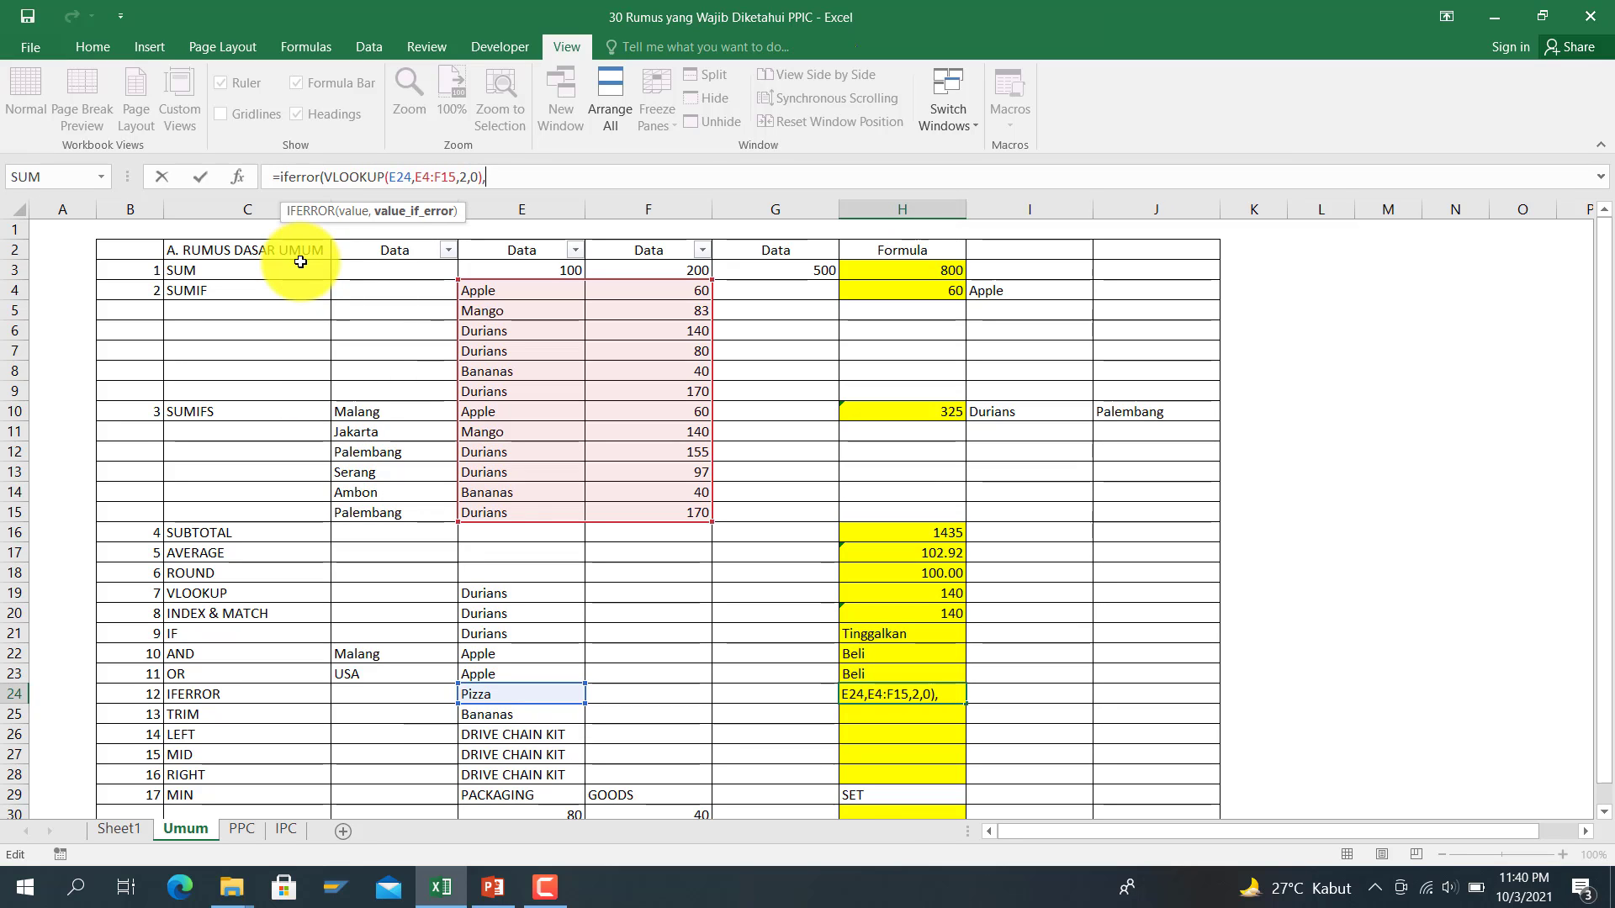
pyautogui.write('0)')
pyautogui.press('Return')
pyautogui.press('Up')
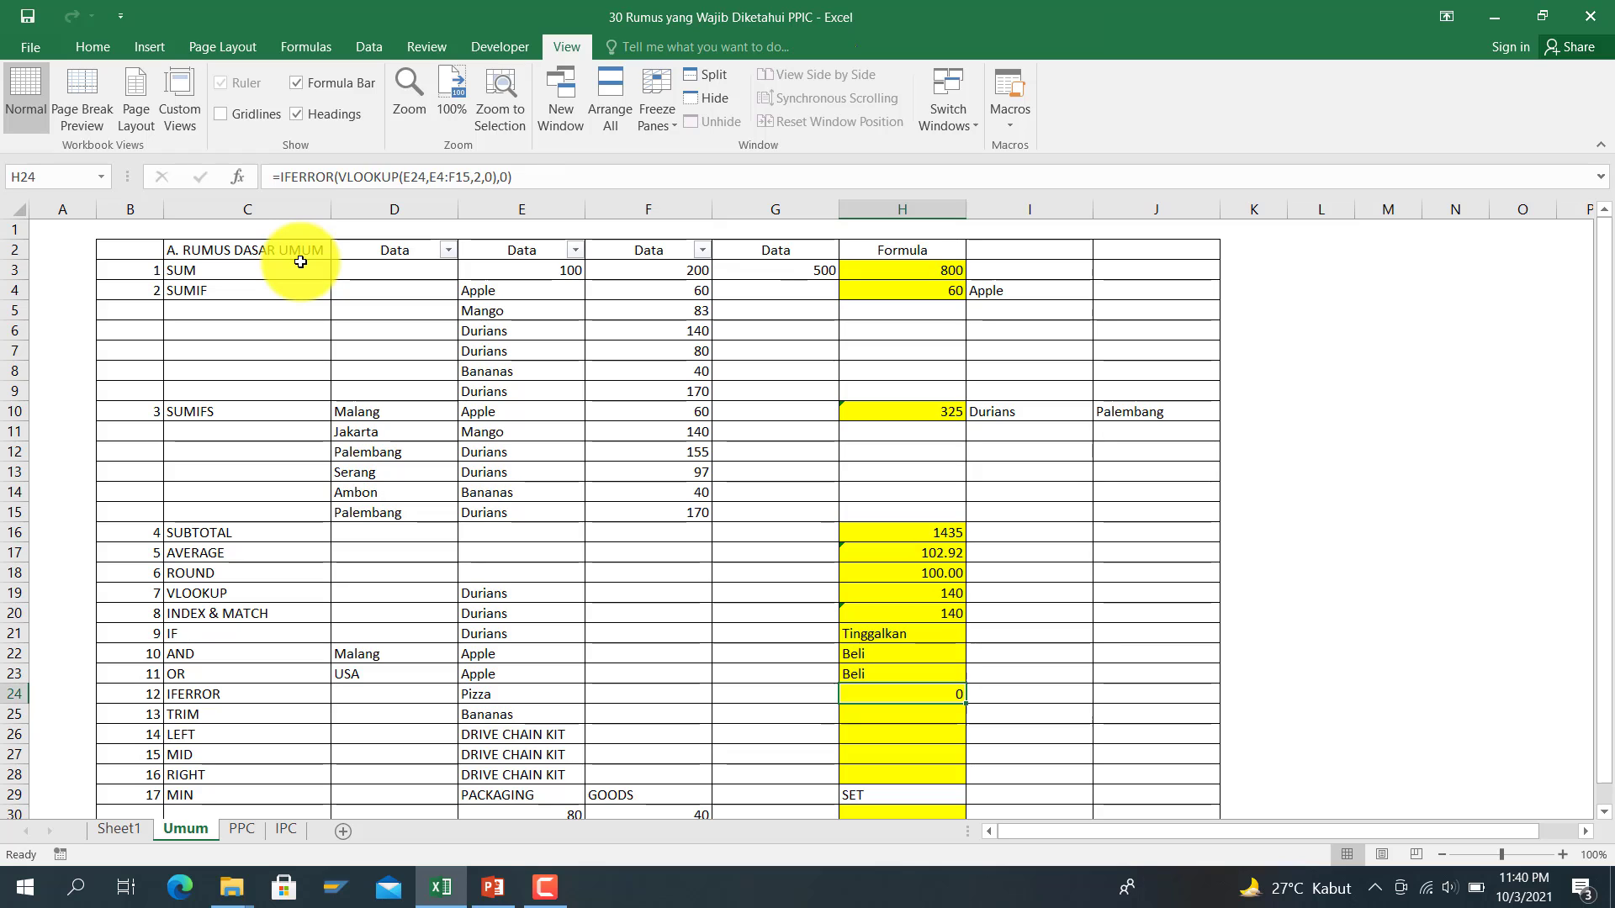
# Step: Change the IFERROR fallback from 0 to a blank ("")
pyautogui.click(513, 177)
pyautogui.press('BackSpace')
pyautogui.press('BackSpace')
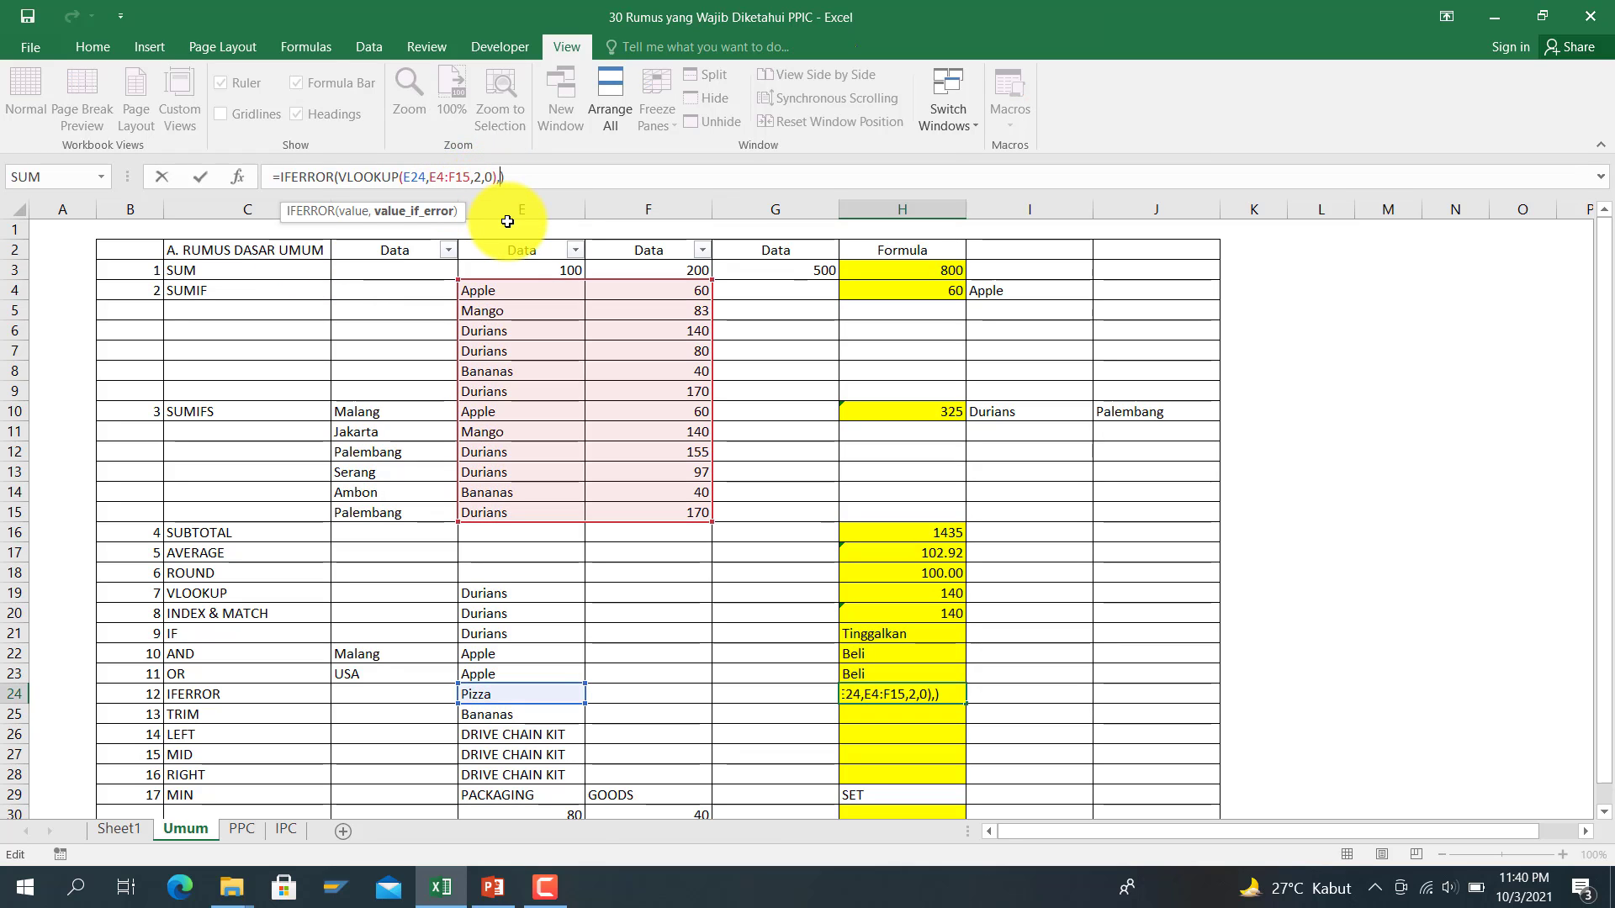
pyautogui.write('"")')
pyautogui.press('Return')
pyautogui.press('Up')
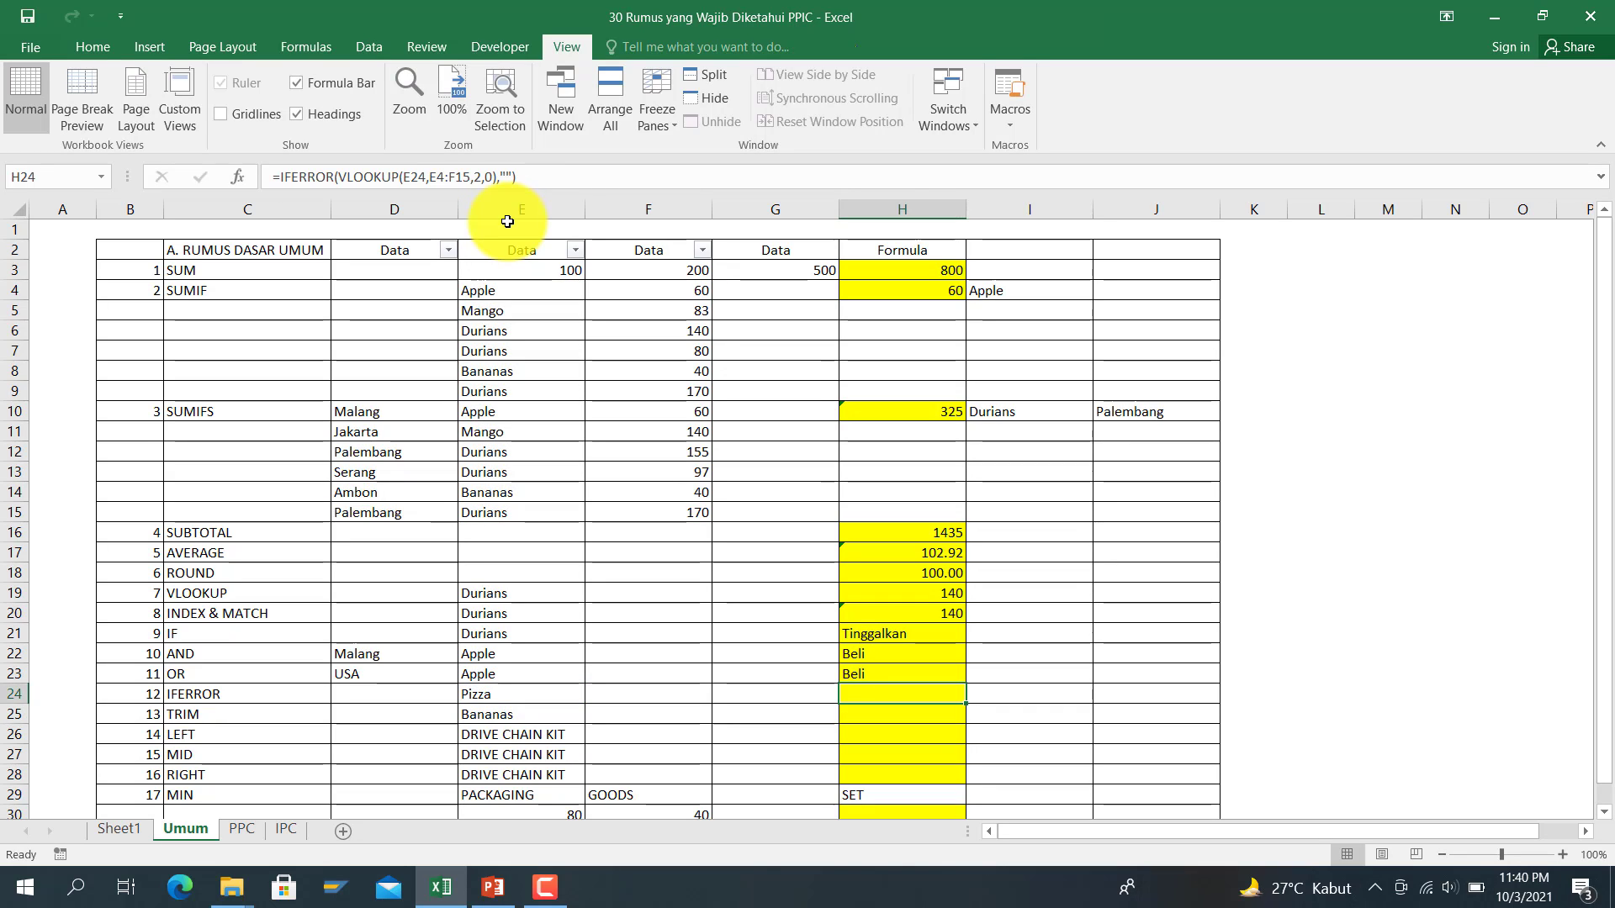
pyautogui.press('Down')
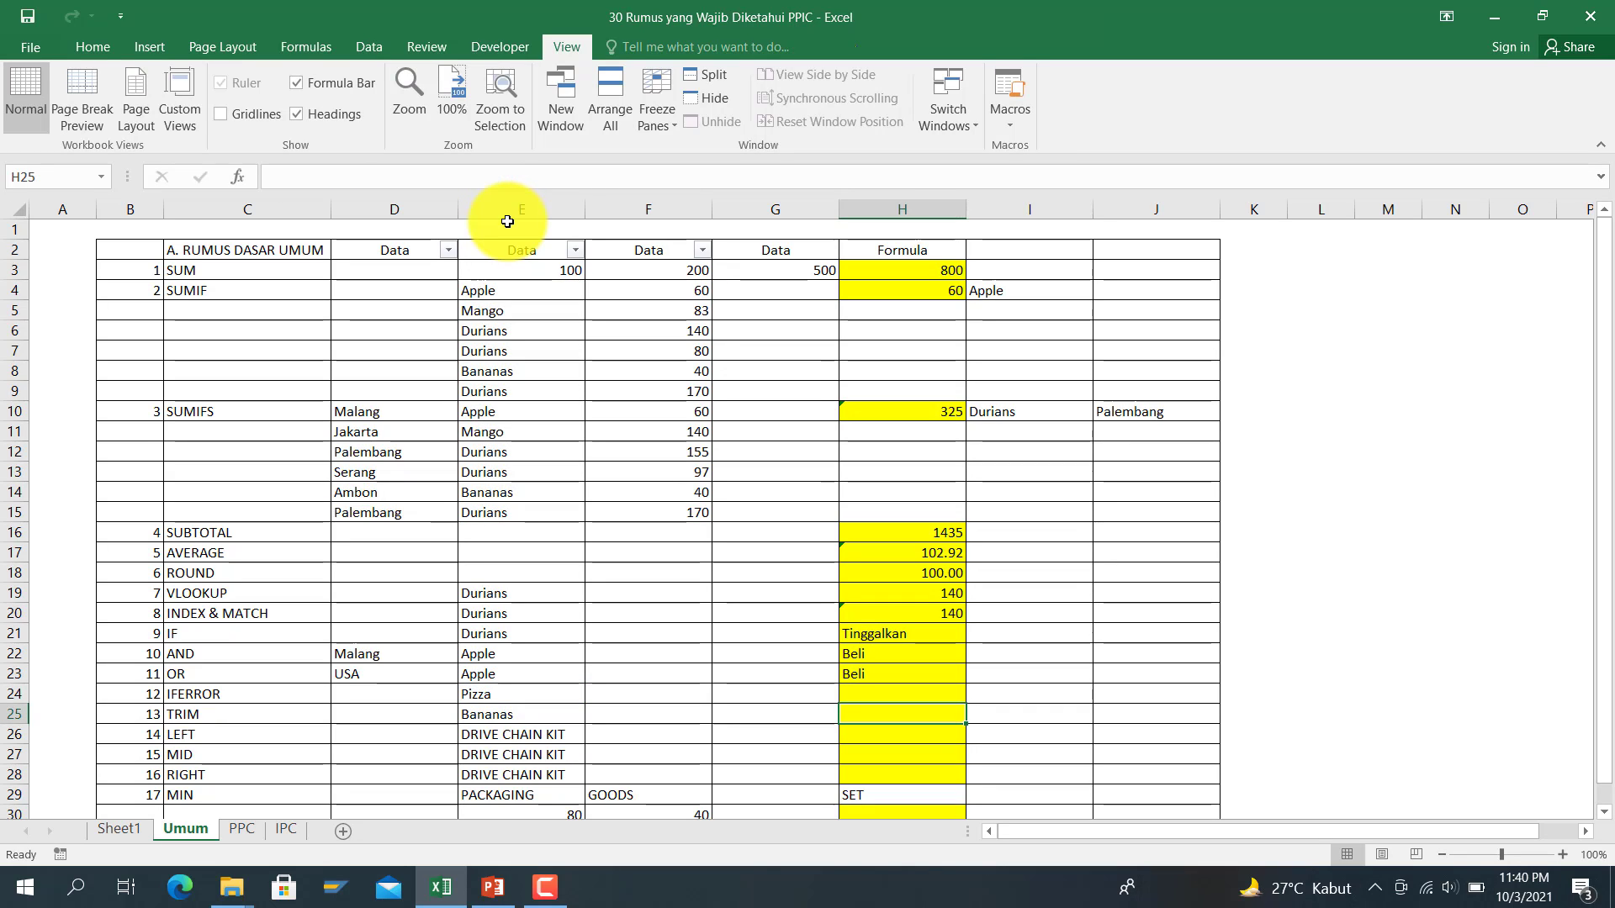
# Step: Inspect the Bananas text in E25 for trailing spaces, leaving it unchanged
pyautogui.press('Left')
pyautogui.press('Left')
pyautogui.press('Left')
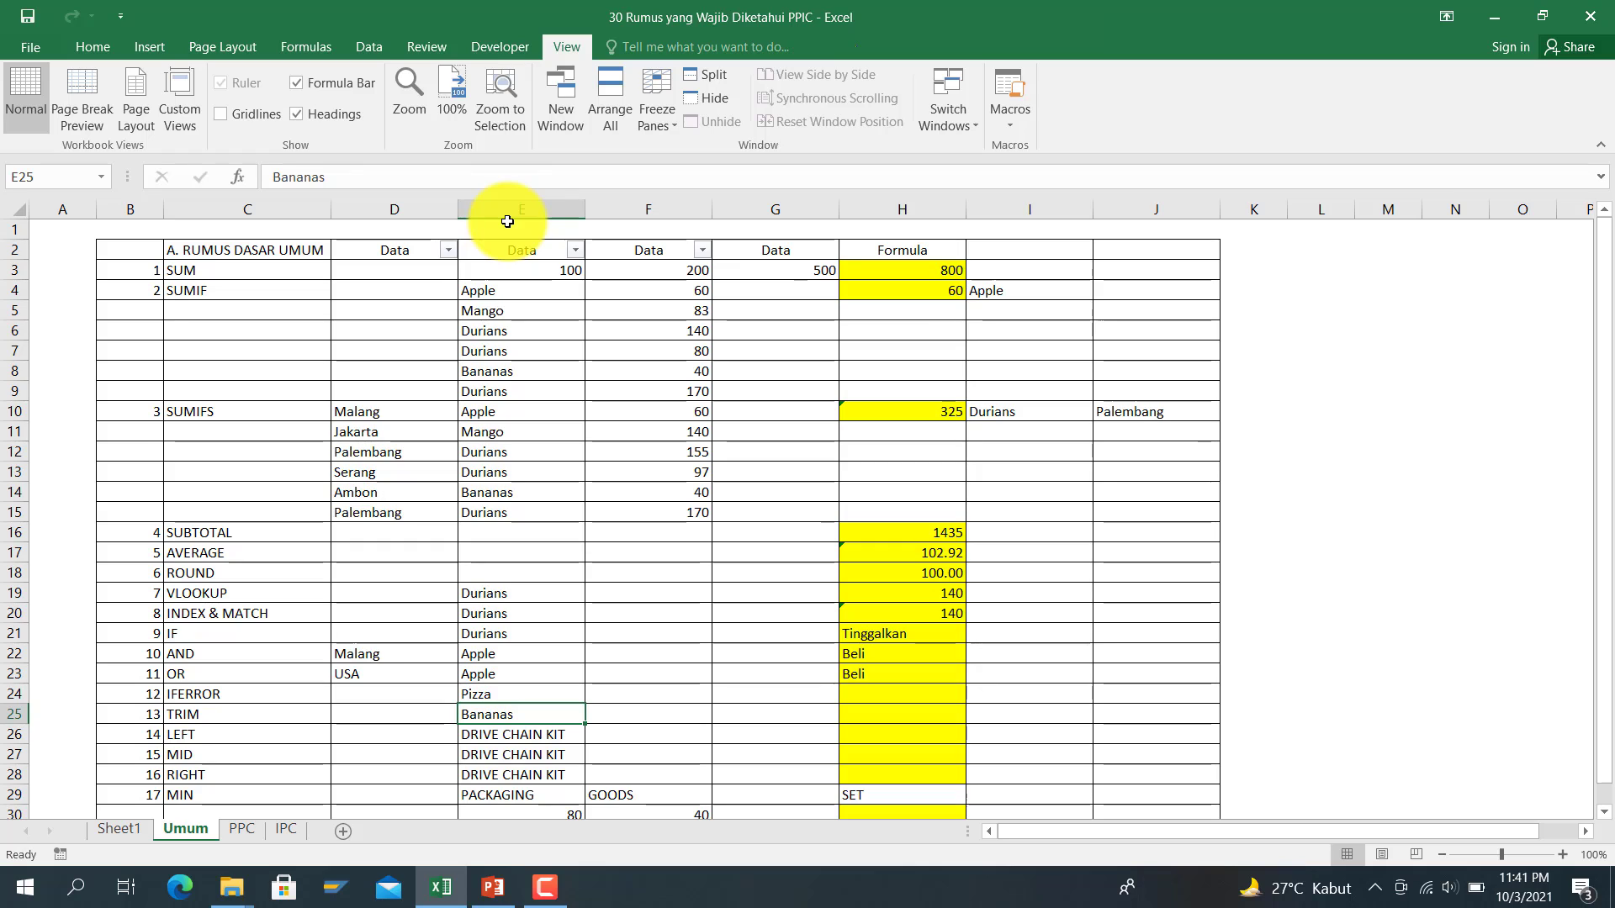
pyautogui.click(400, 178)
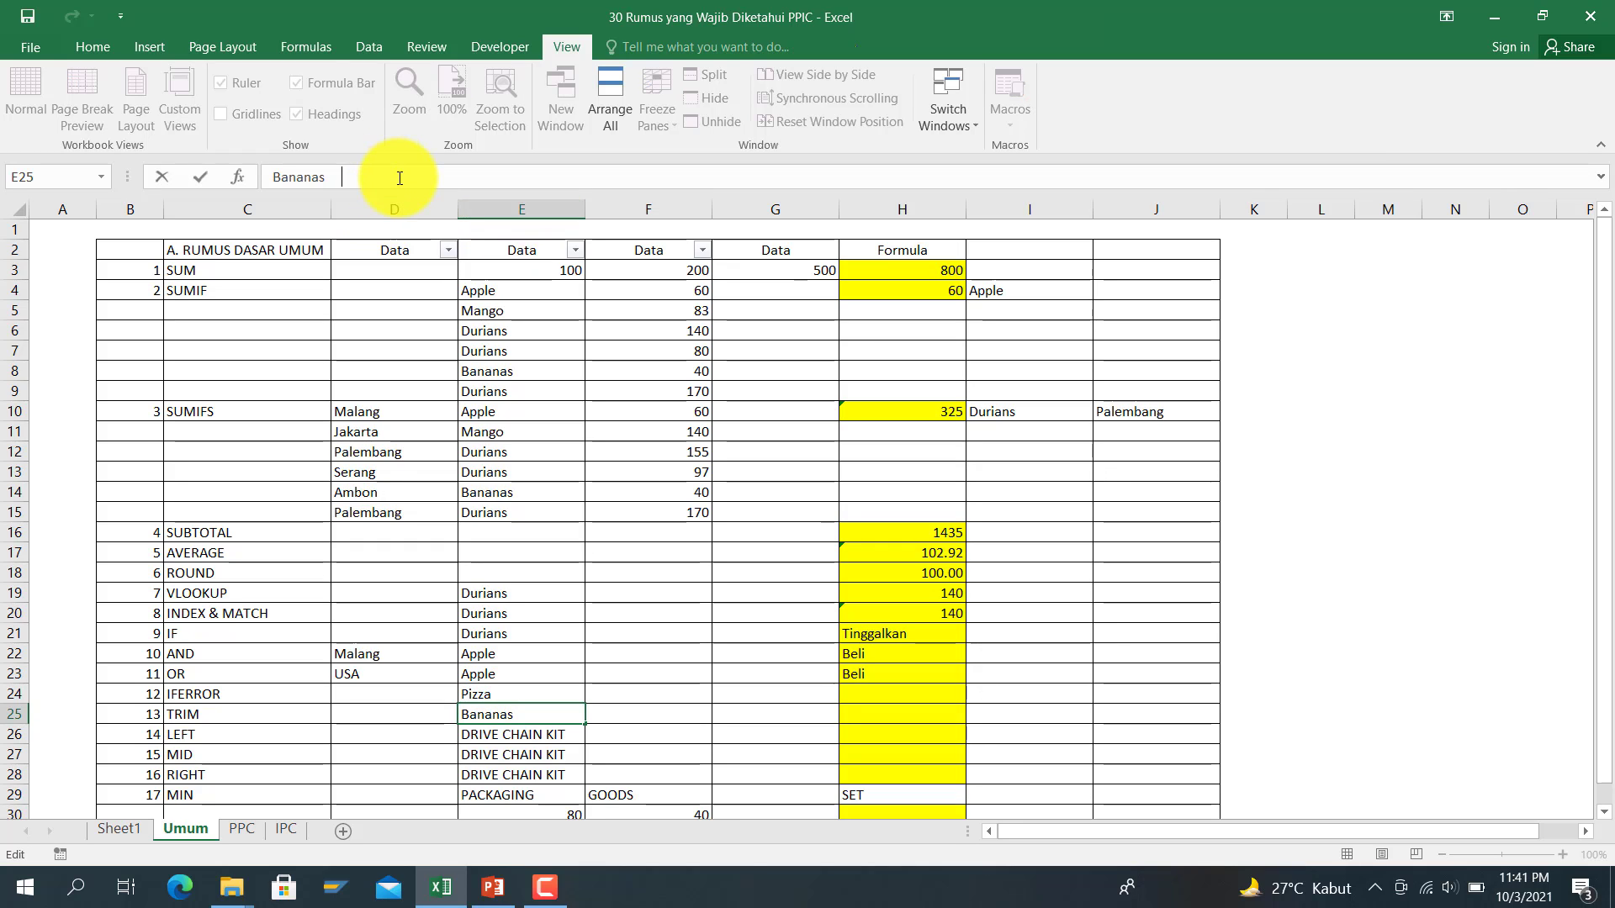
pyautogui.press('Left')
pyautogui.press('Left')
pyautogui.press('Left')
pyautogui.press('Right')
pyautogui.press('Right')
pyautogui.press('Right')
pyautogui.press('Right')
pyautogui.press('Return')
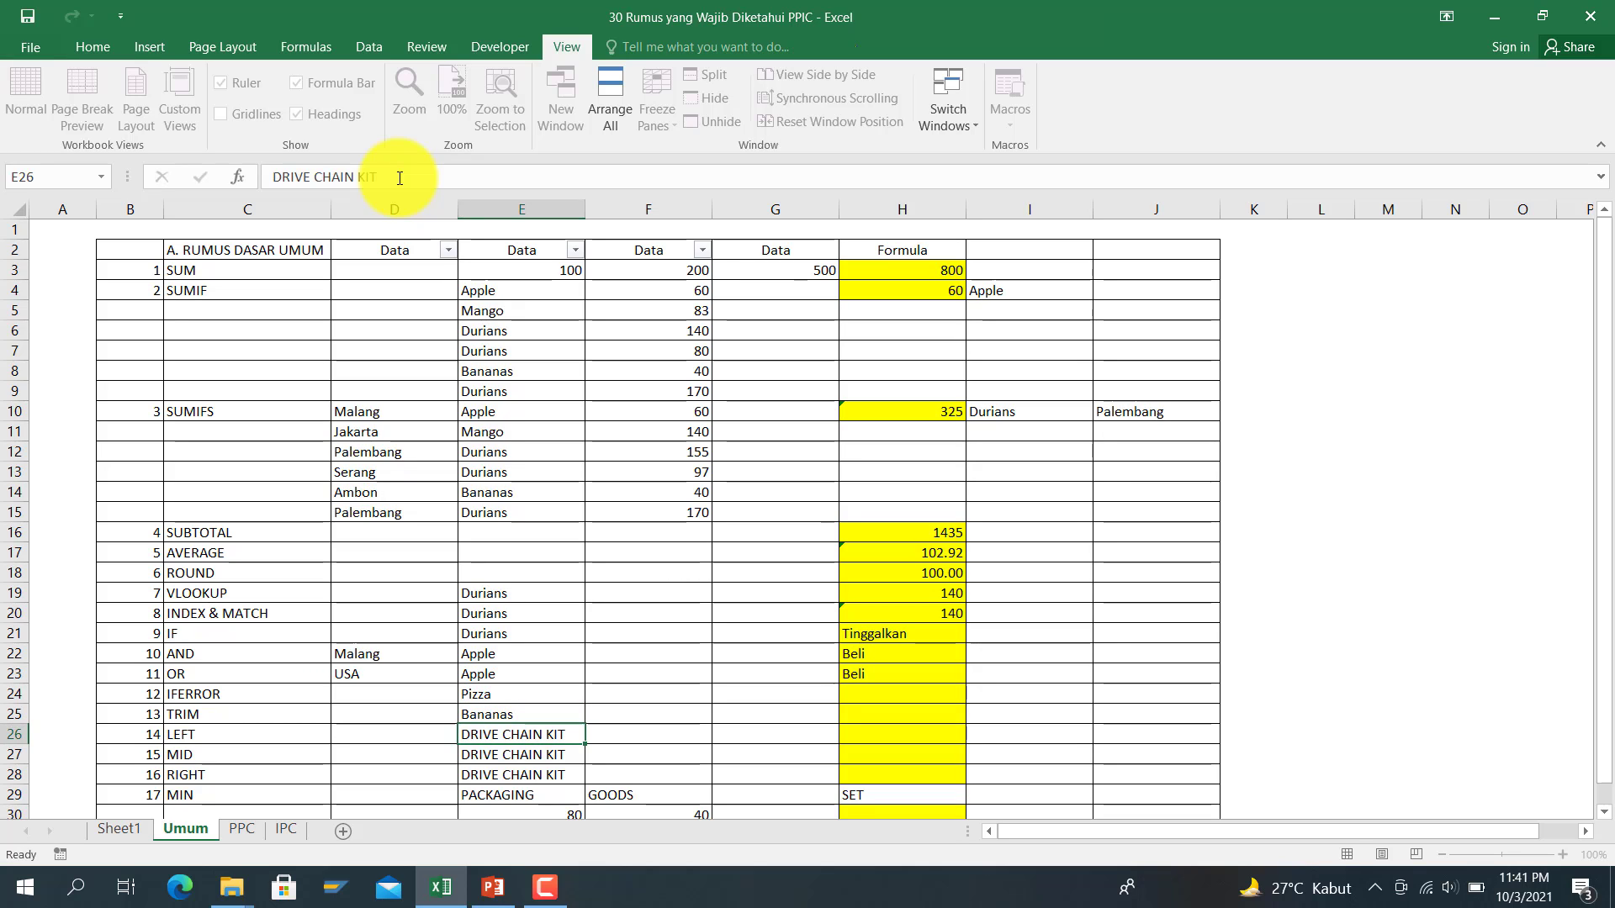
# Step: Enter =TRIM(E25) in H25
pyautogui.press('Up')
pyautogui.press('Right')
pyautogui.press('Right')
pyautogui.press('Right')
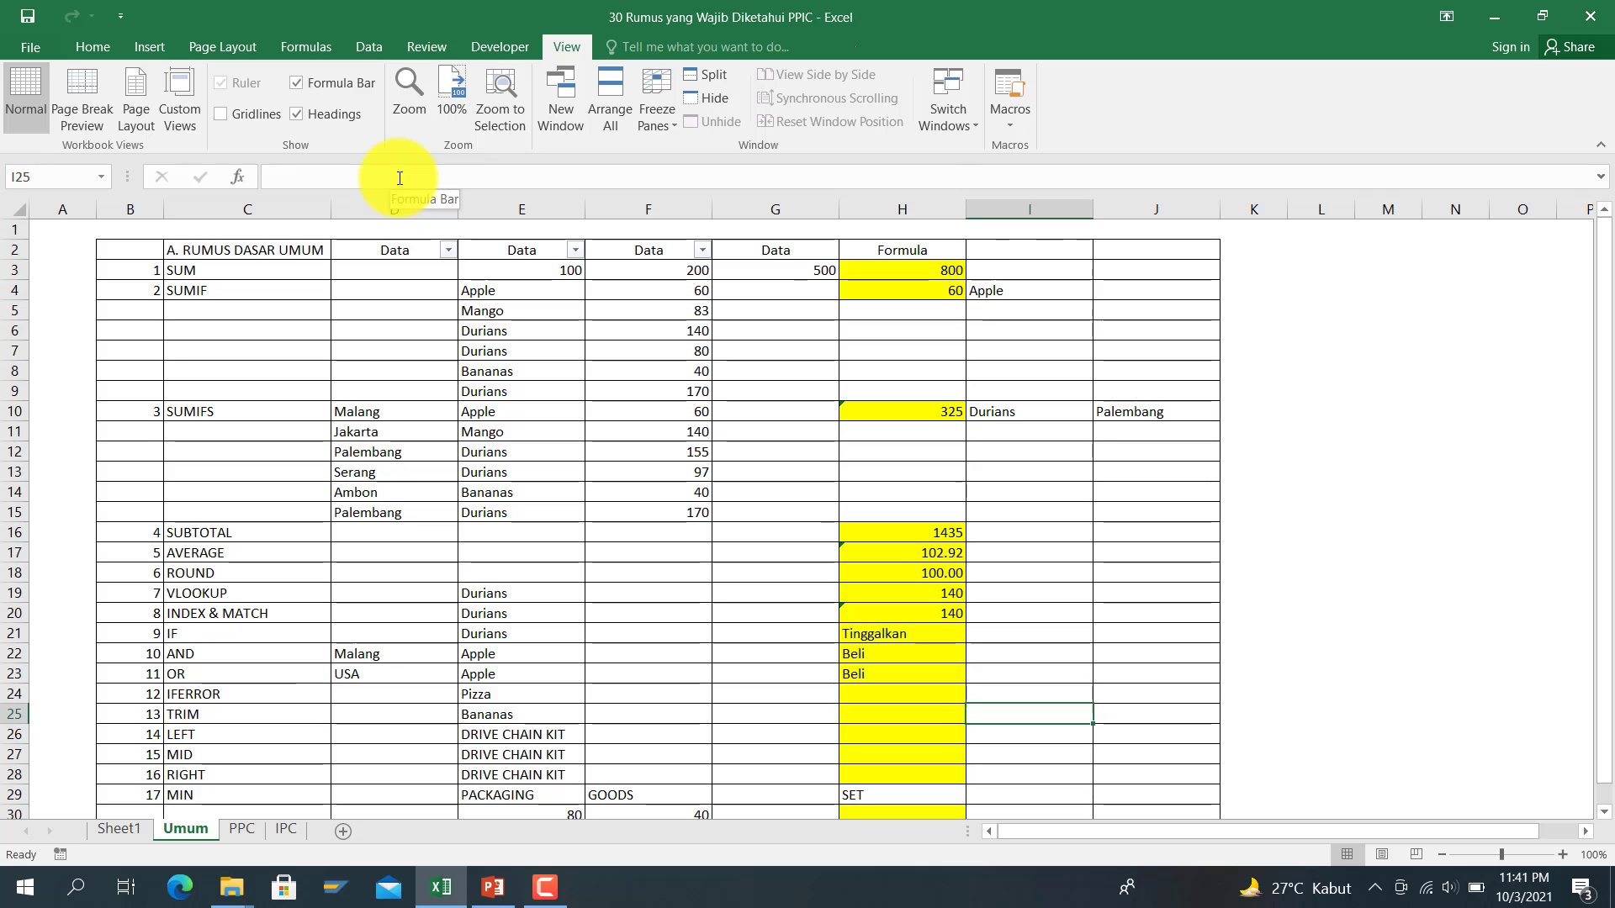
pyautogui.write('=trim(')
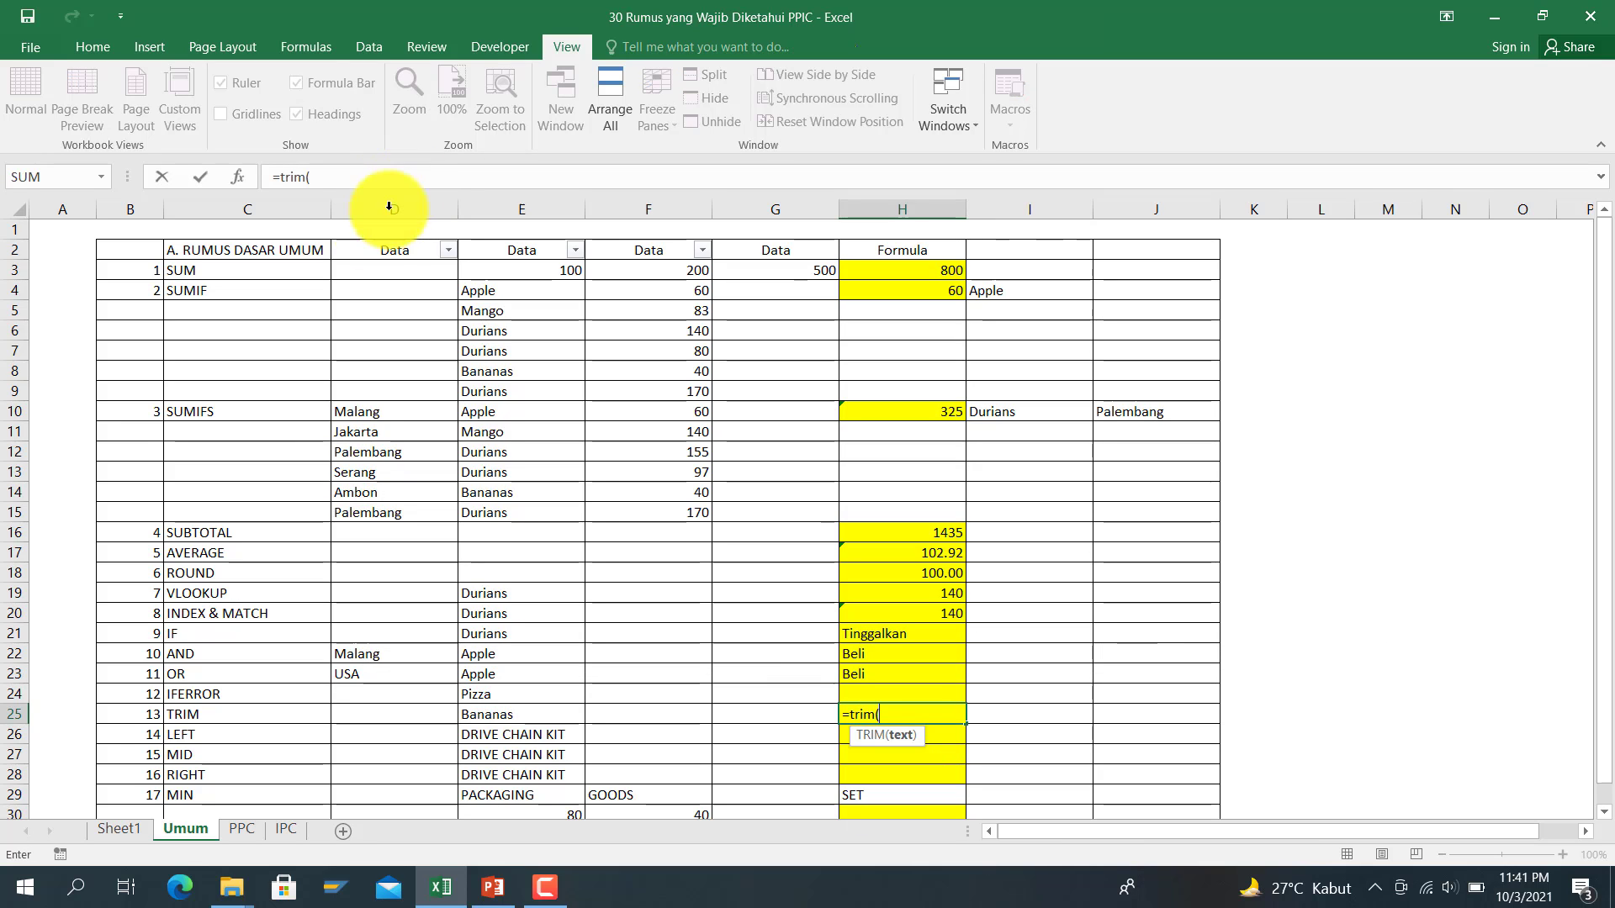
pyautogui.click(482, 718)
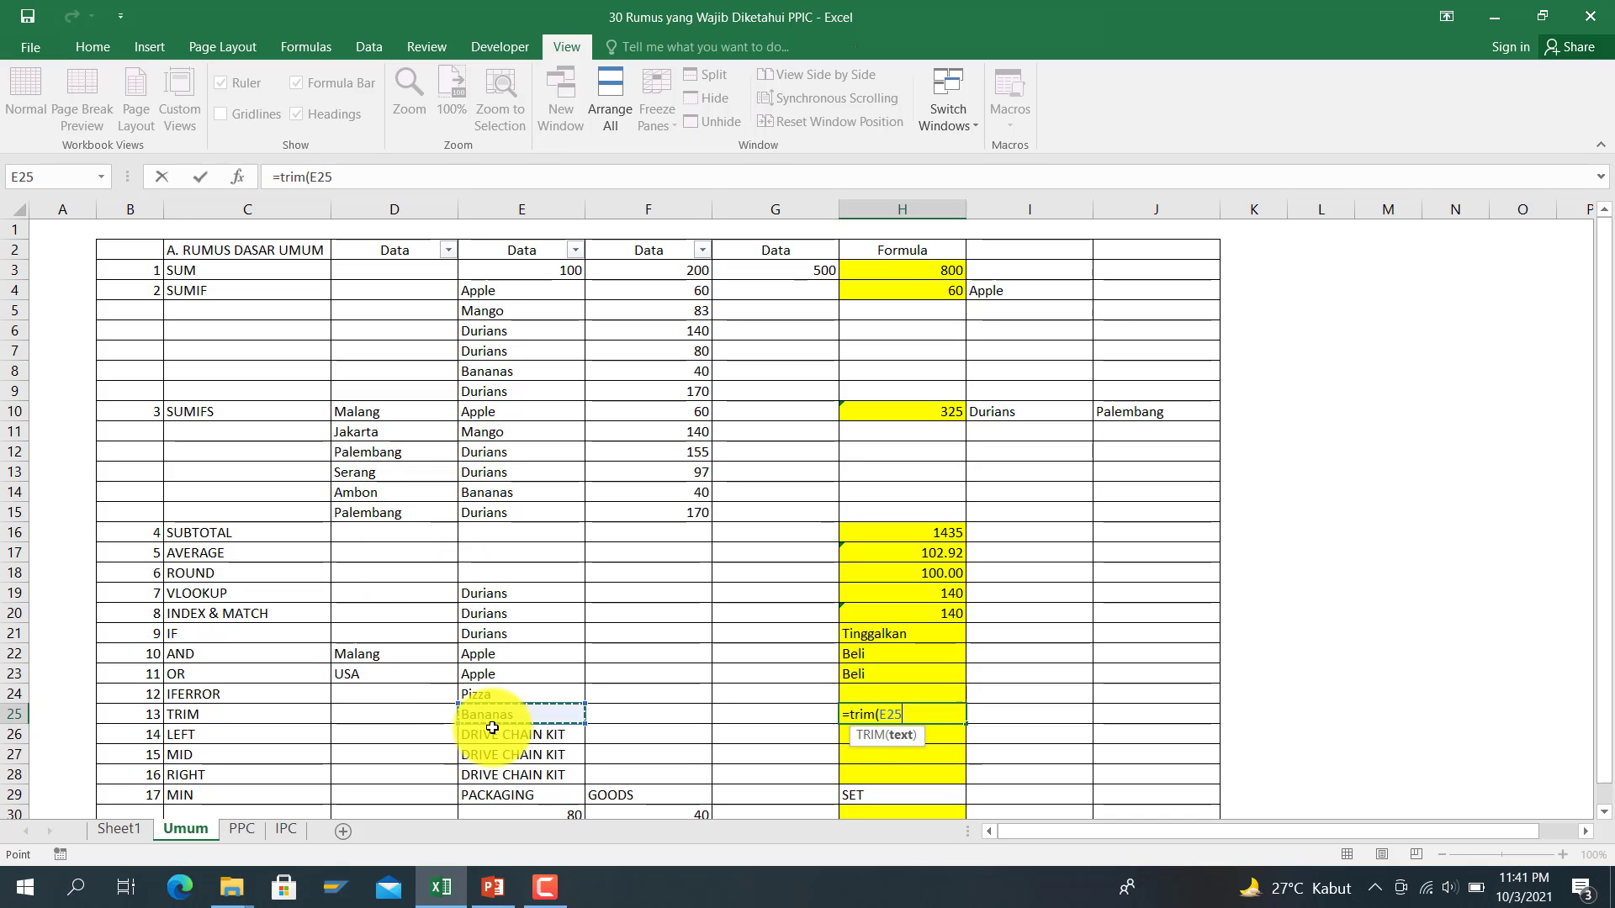
pyautogui.press('Return')
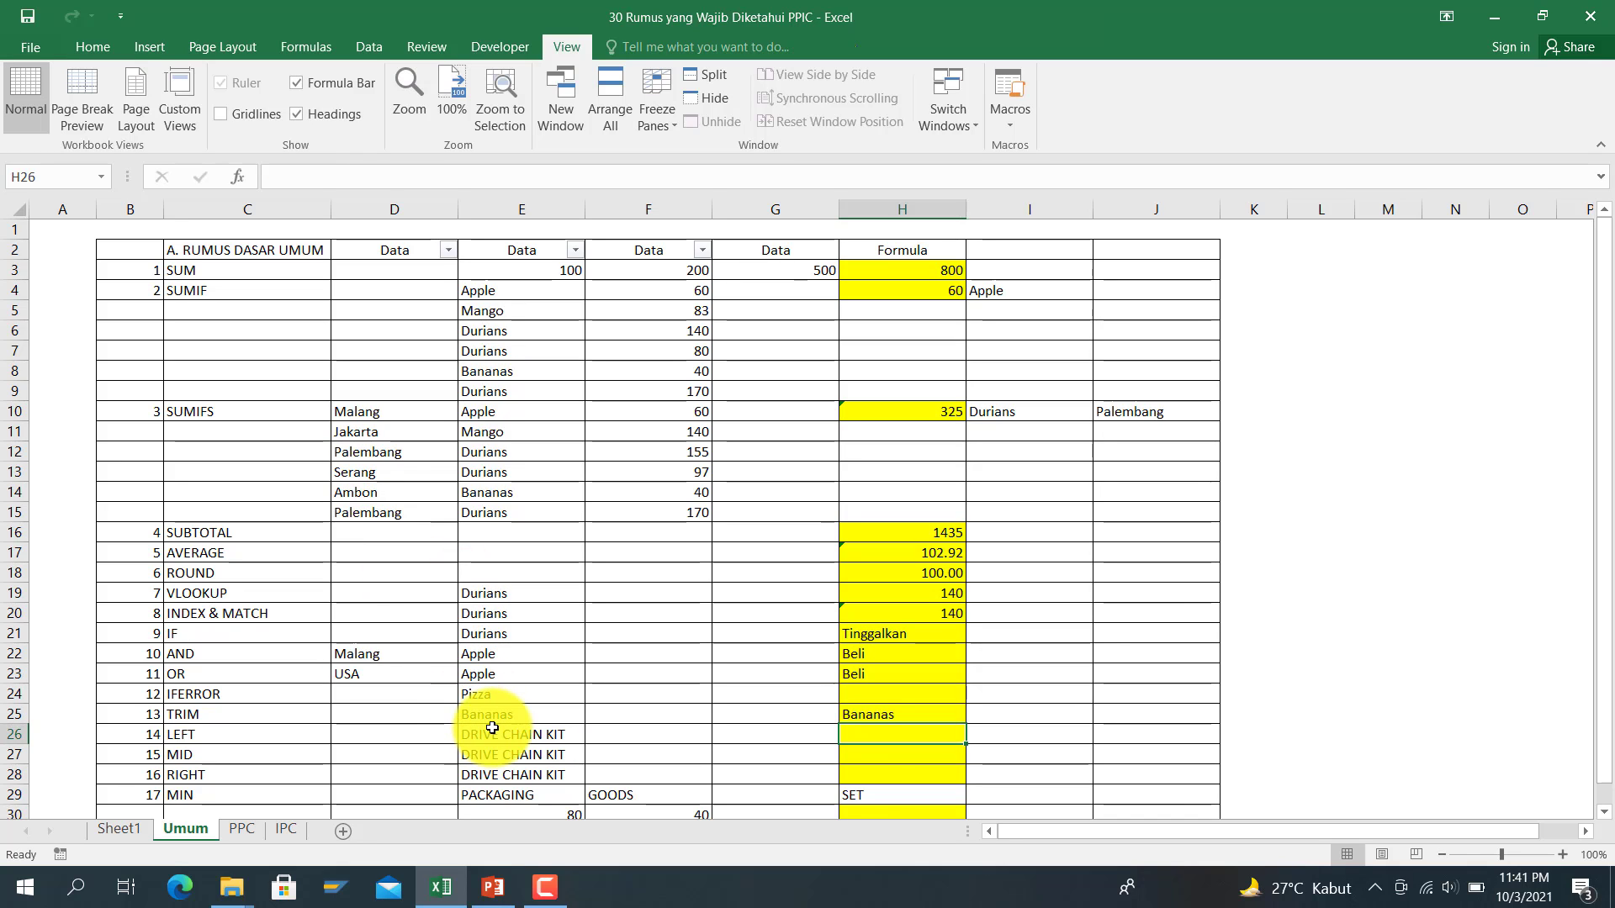
# Step: Replace H25's TRIM formula with its plain value Bananas and verify no extra spaces remain
pyautogui.press('Up')
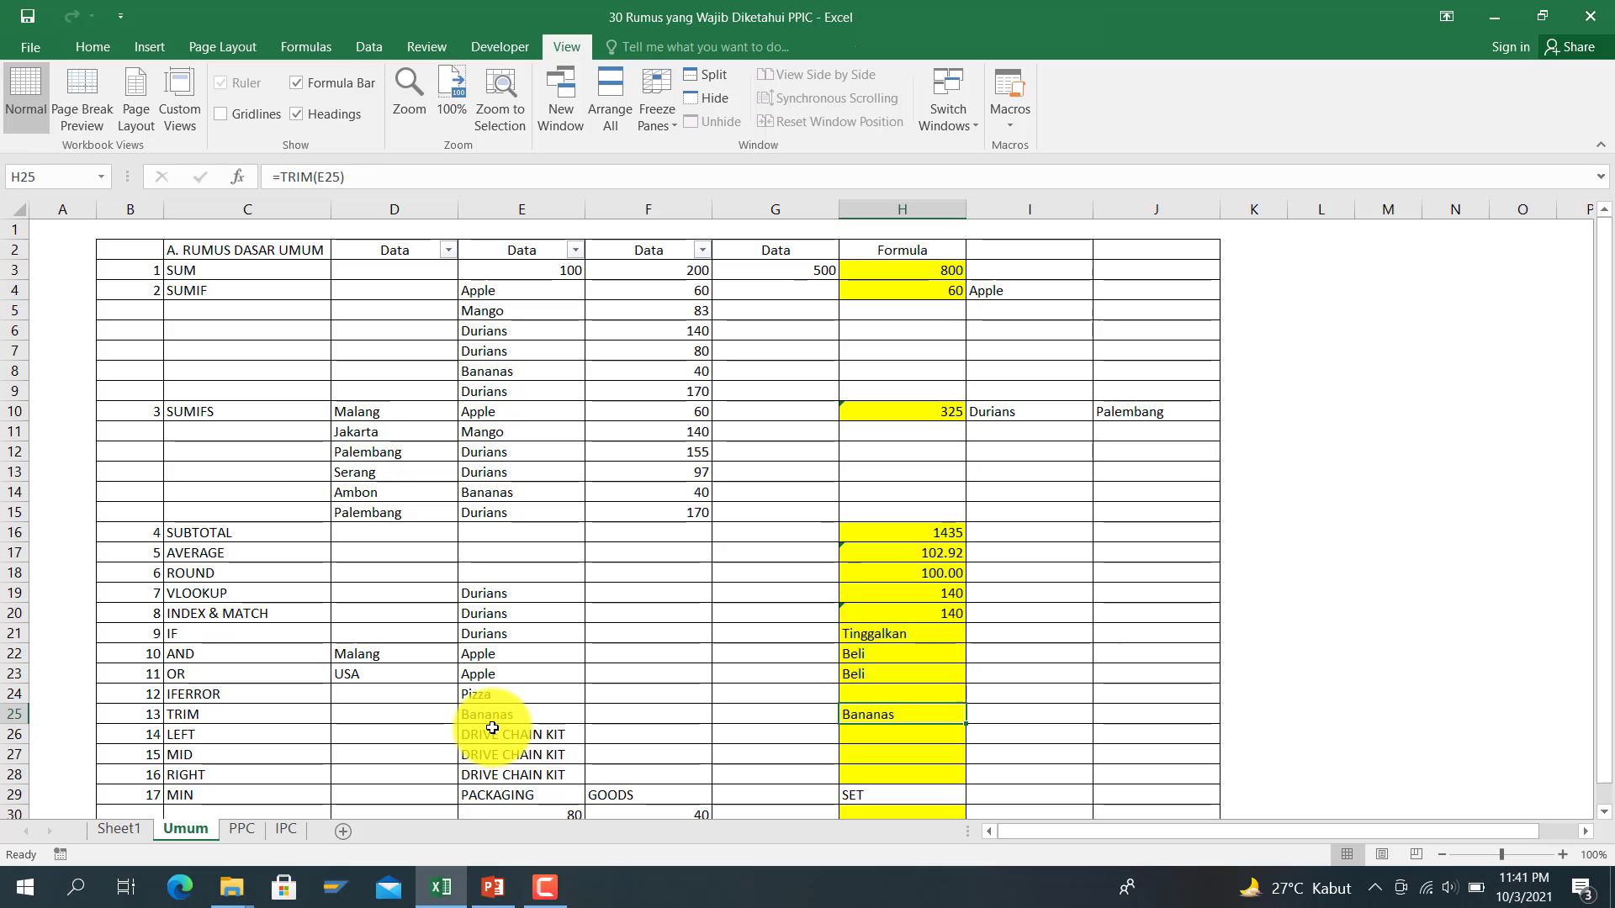
pyautogui.hotkey('ctrl', 'c')
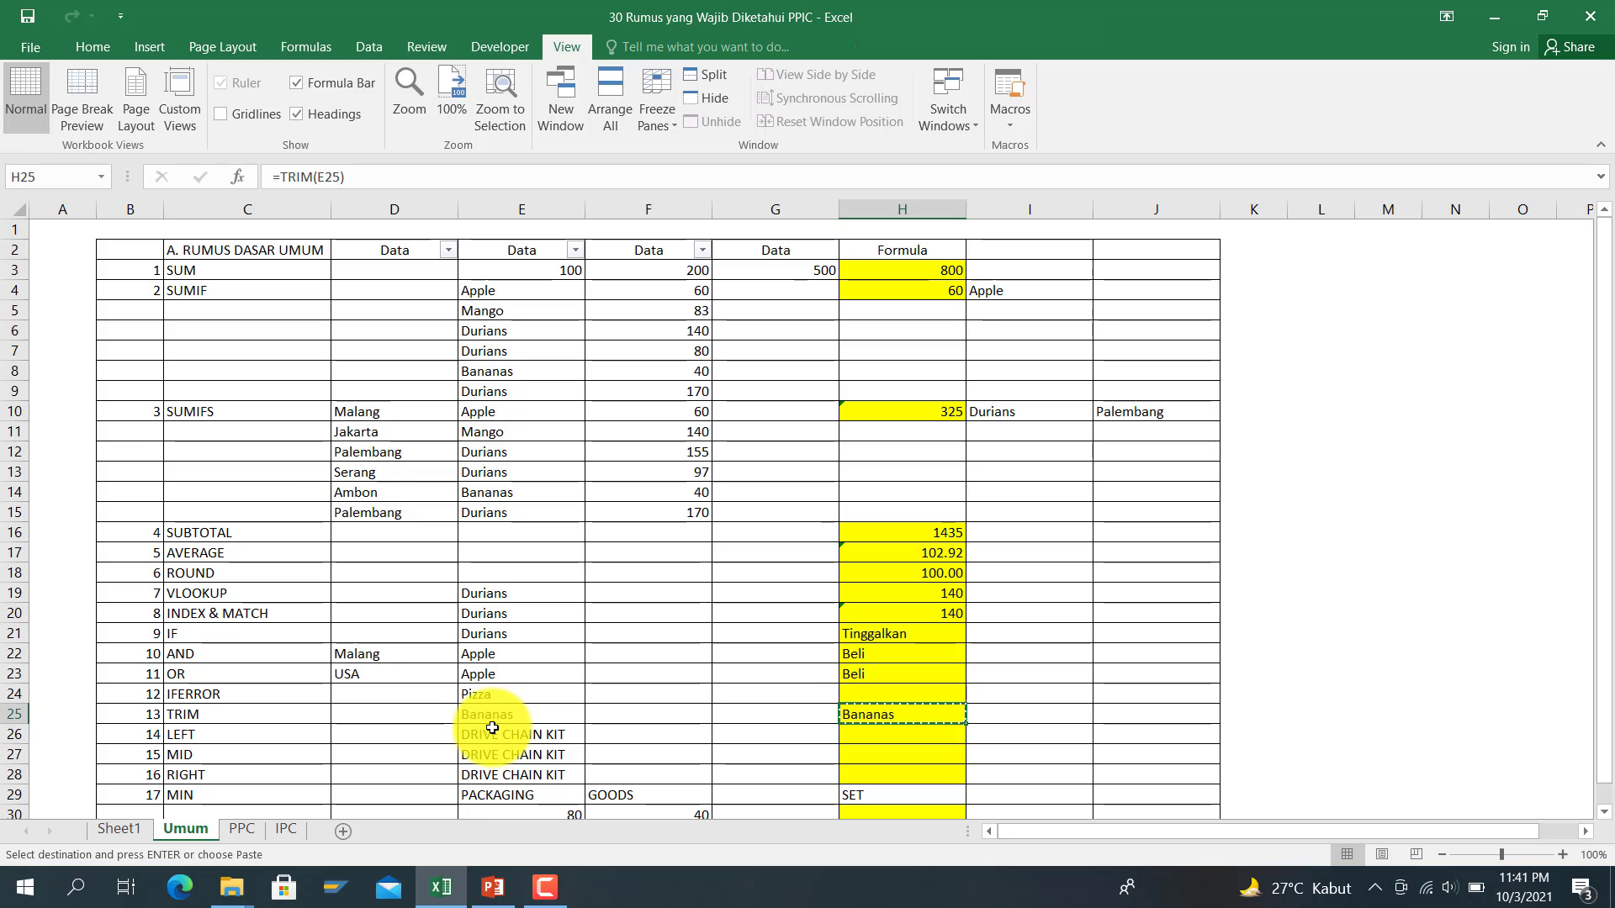
pyautogui.rightClick(853, 719)
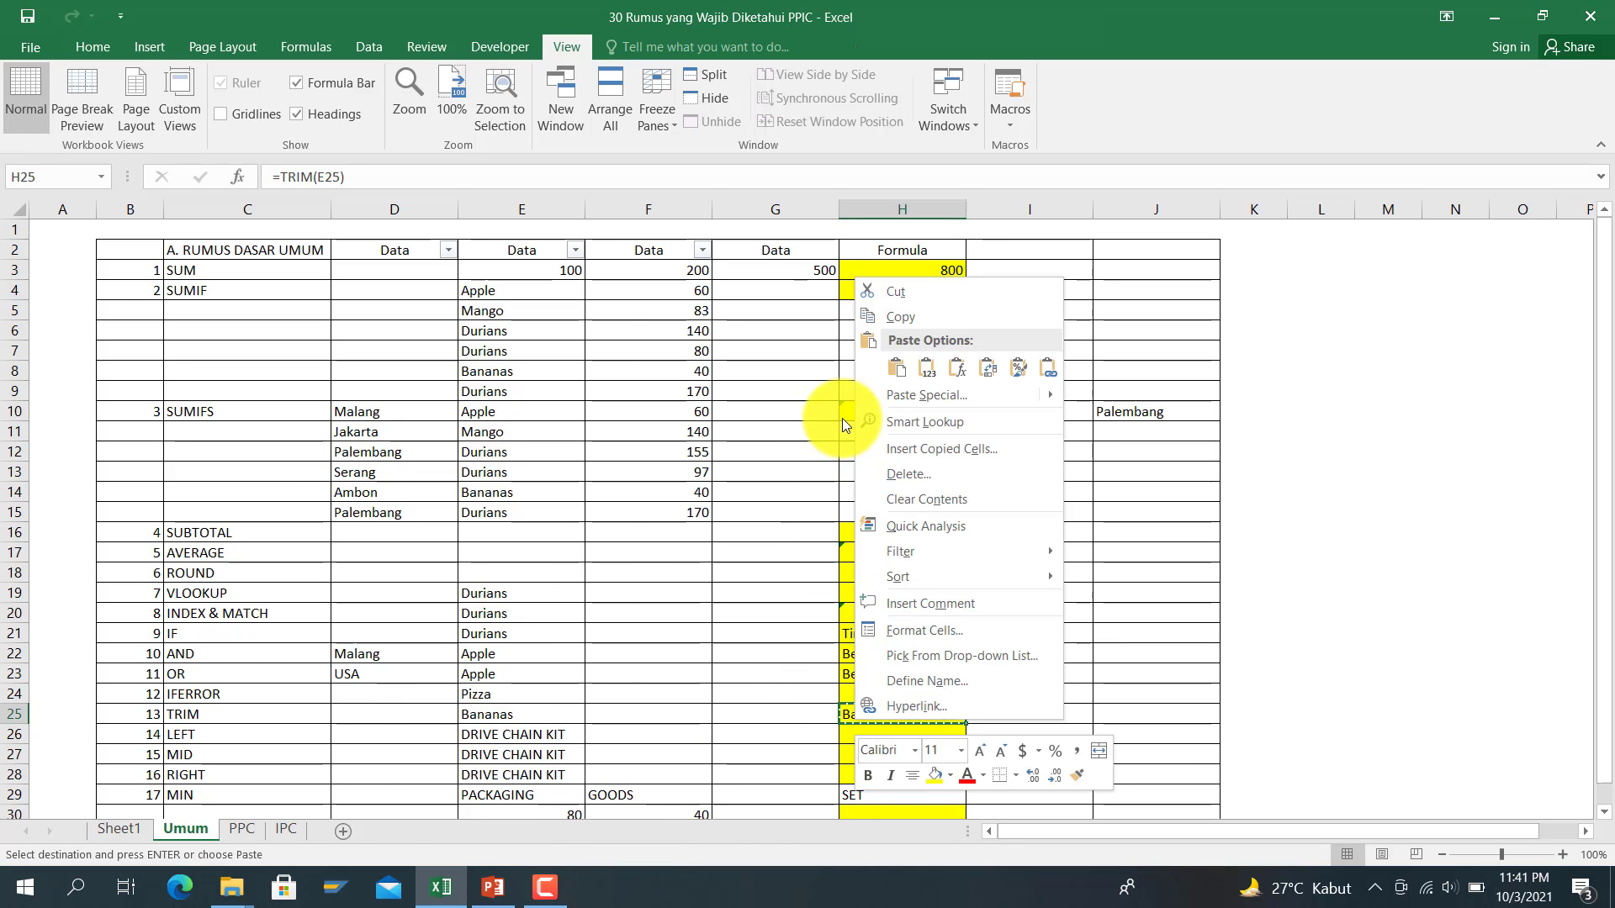
pyautogui.click(935, 370)
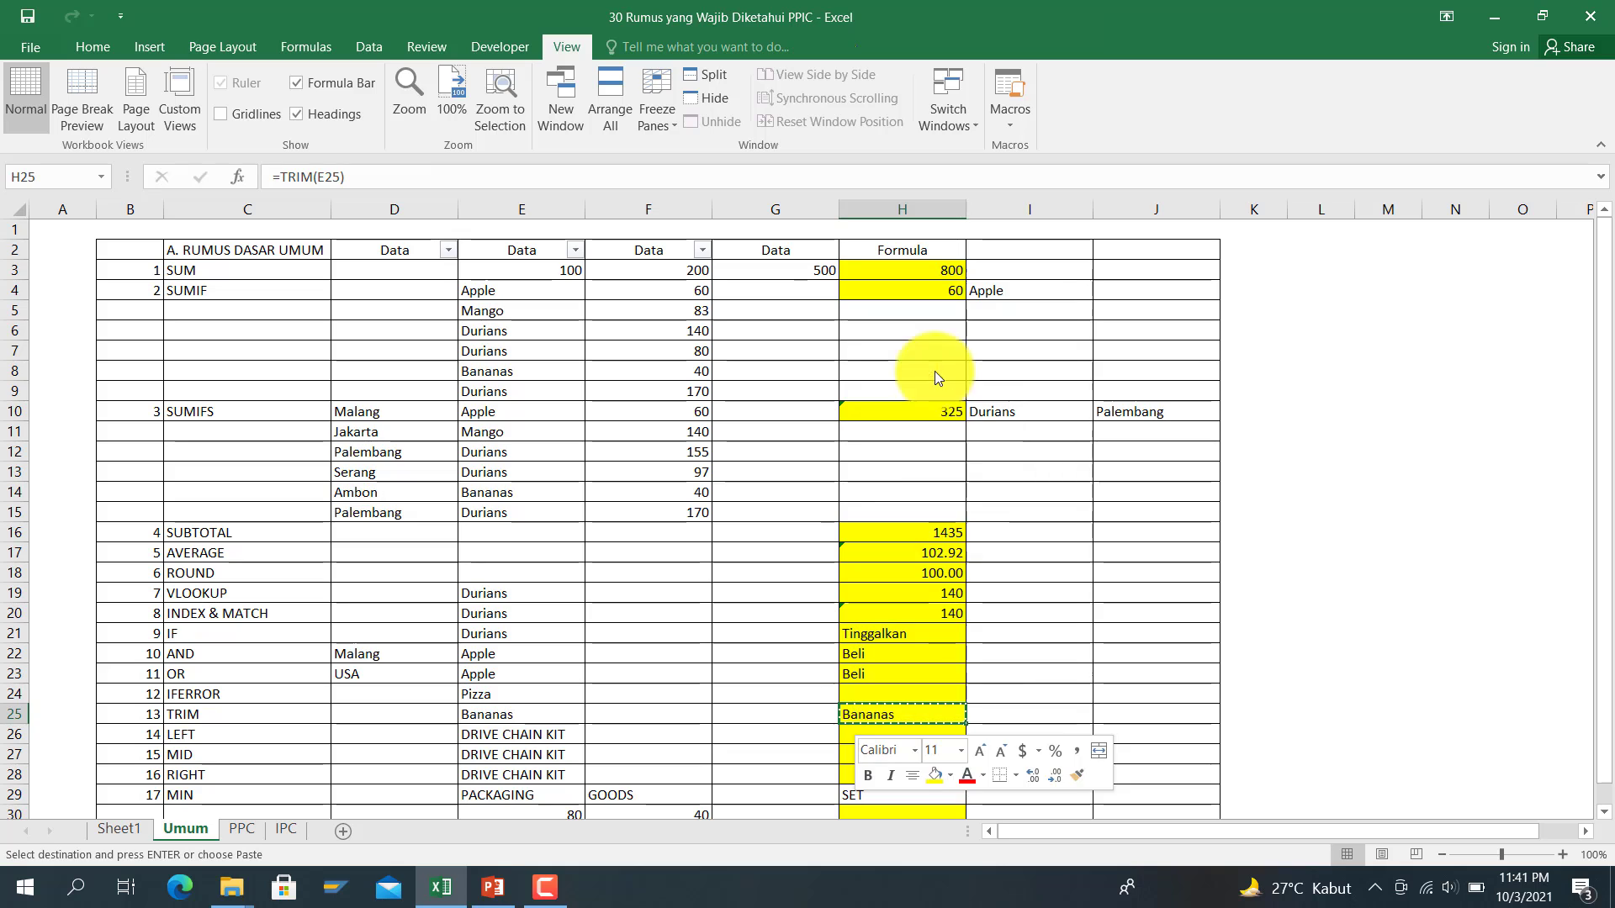
pyautogui.click(494, 178)
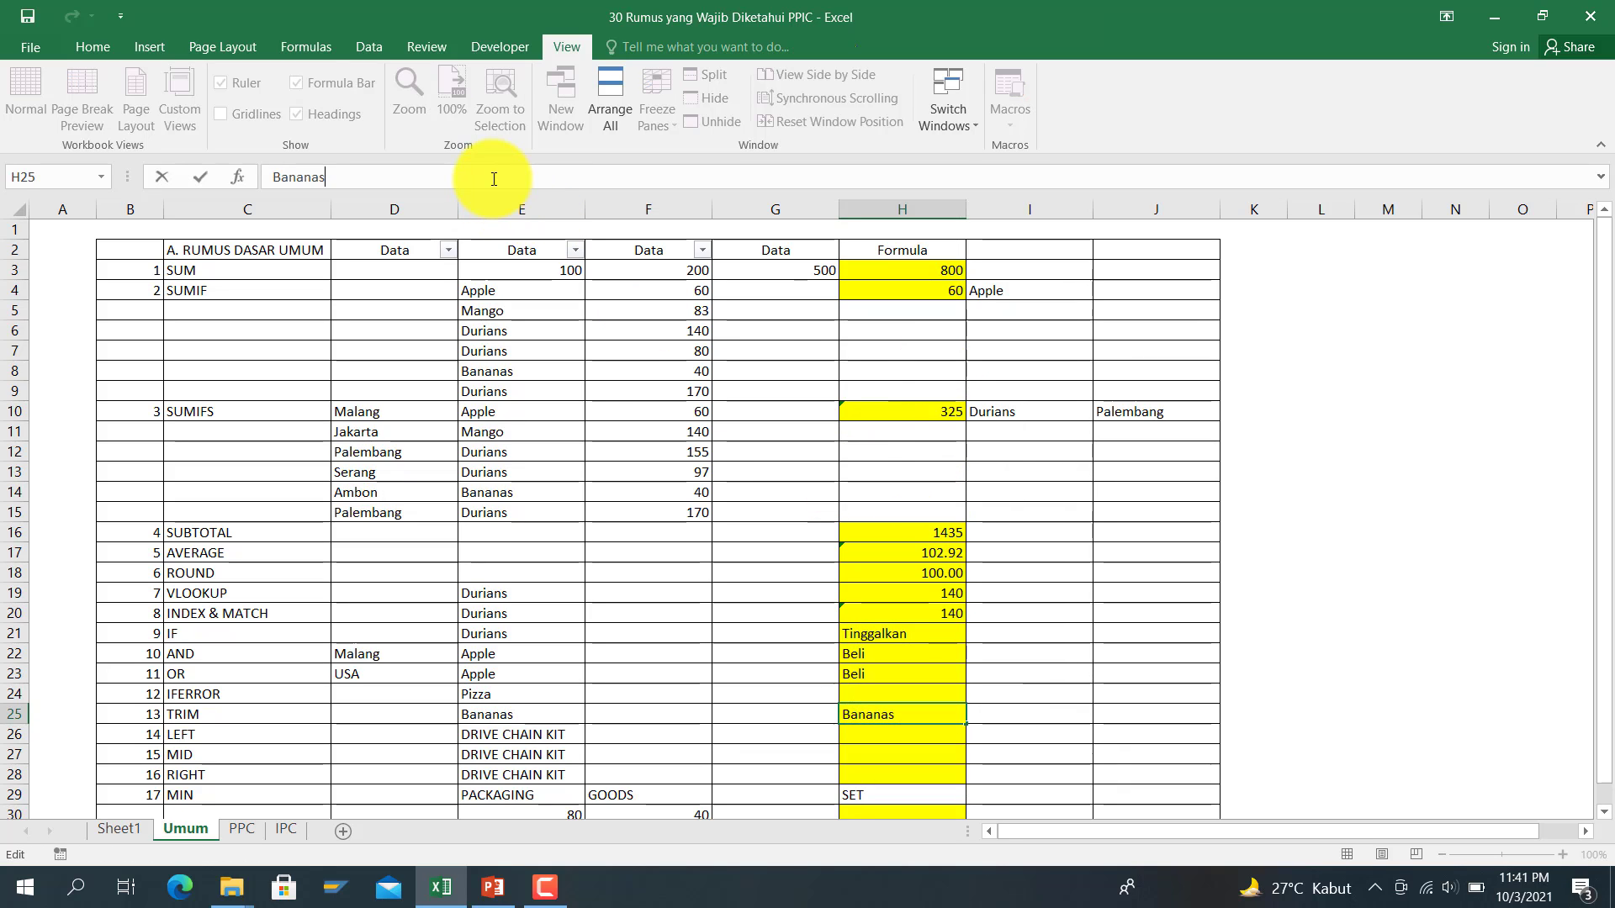
pyautogui.press('Home')
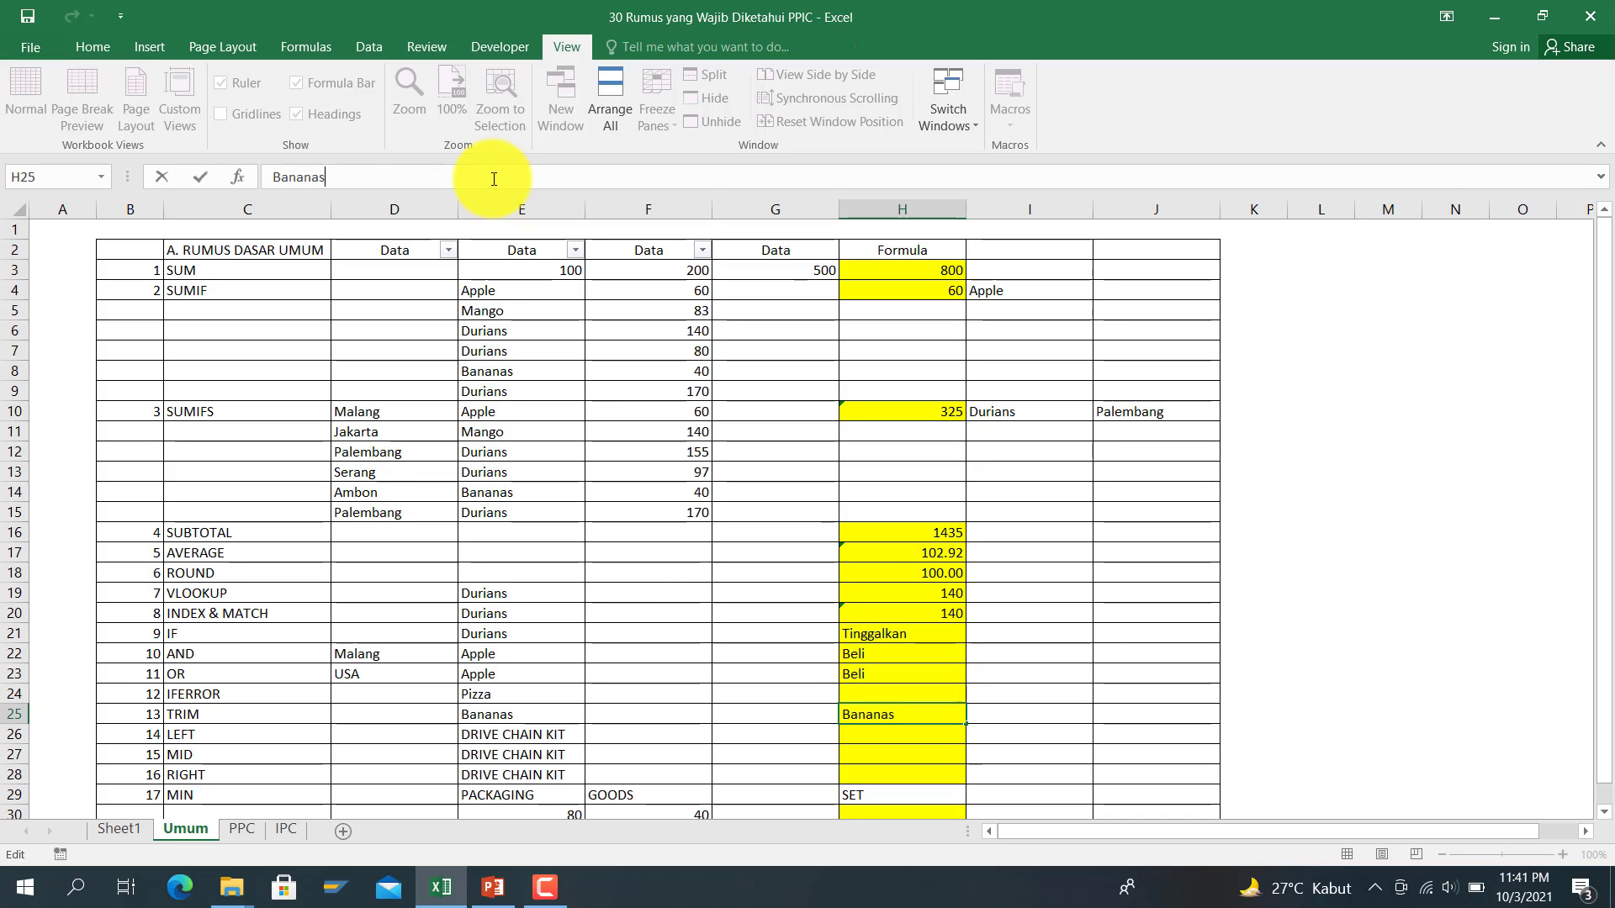
pyautogui.press('Left')
pyautogui.press('Escape')
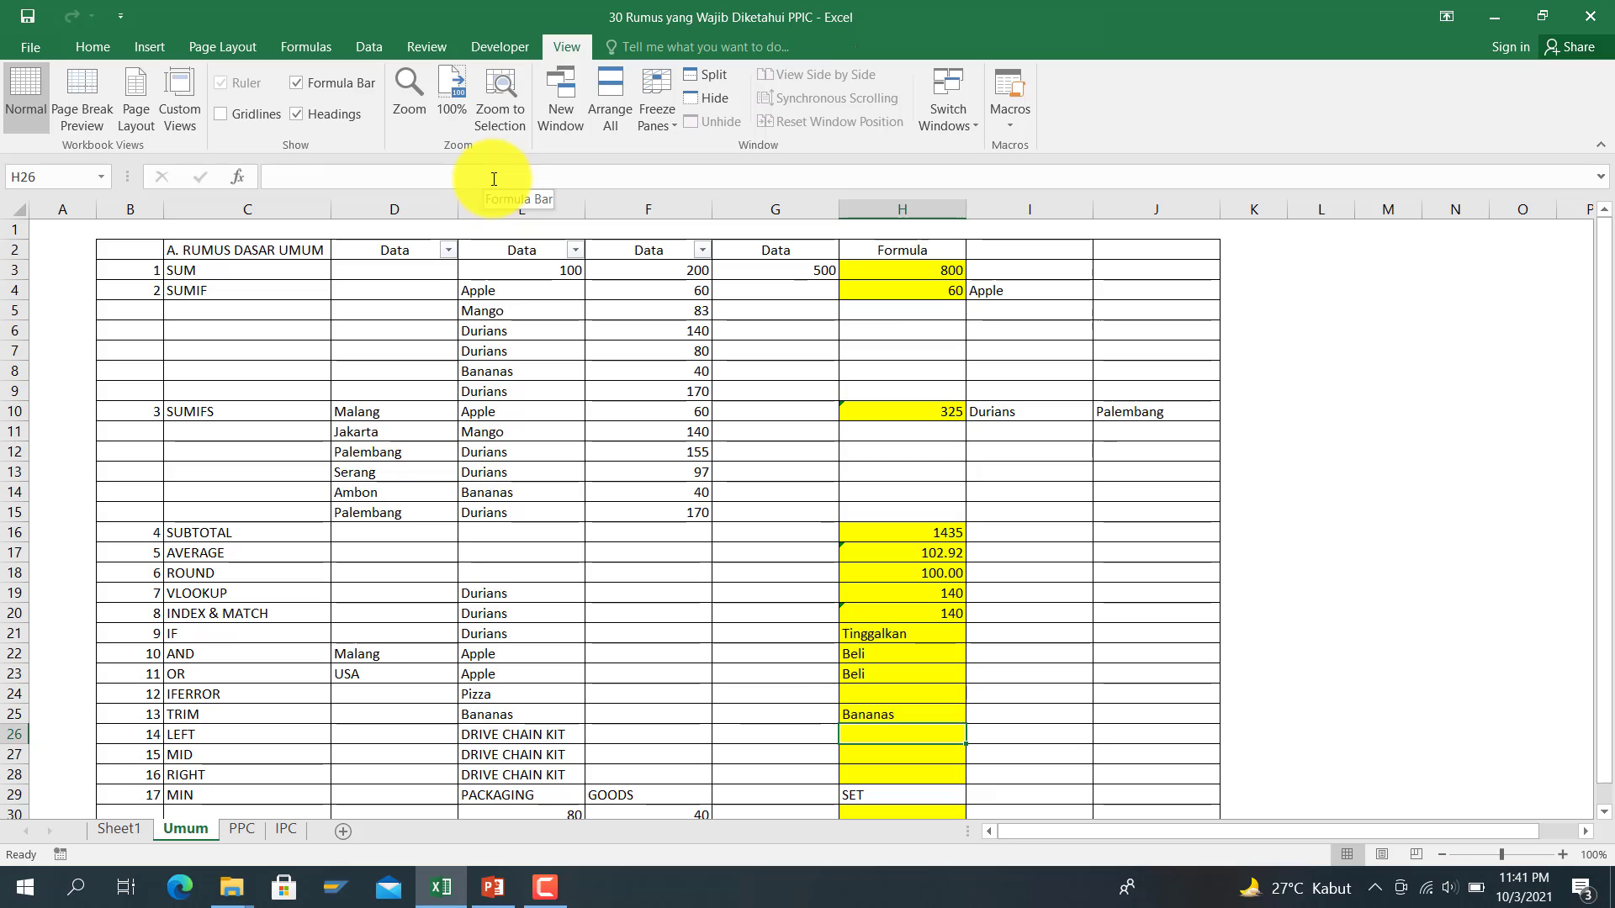
# Step: Enter =LEFT(E26,11) in H26 so it returns DRIVE CHAIN
pyautogui.press('Down')
pyautogui.write('=')
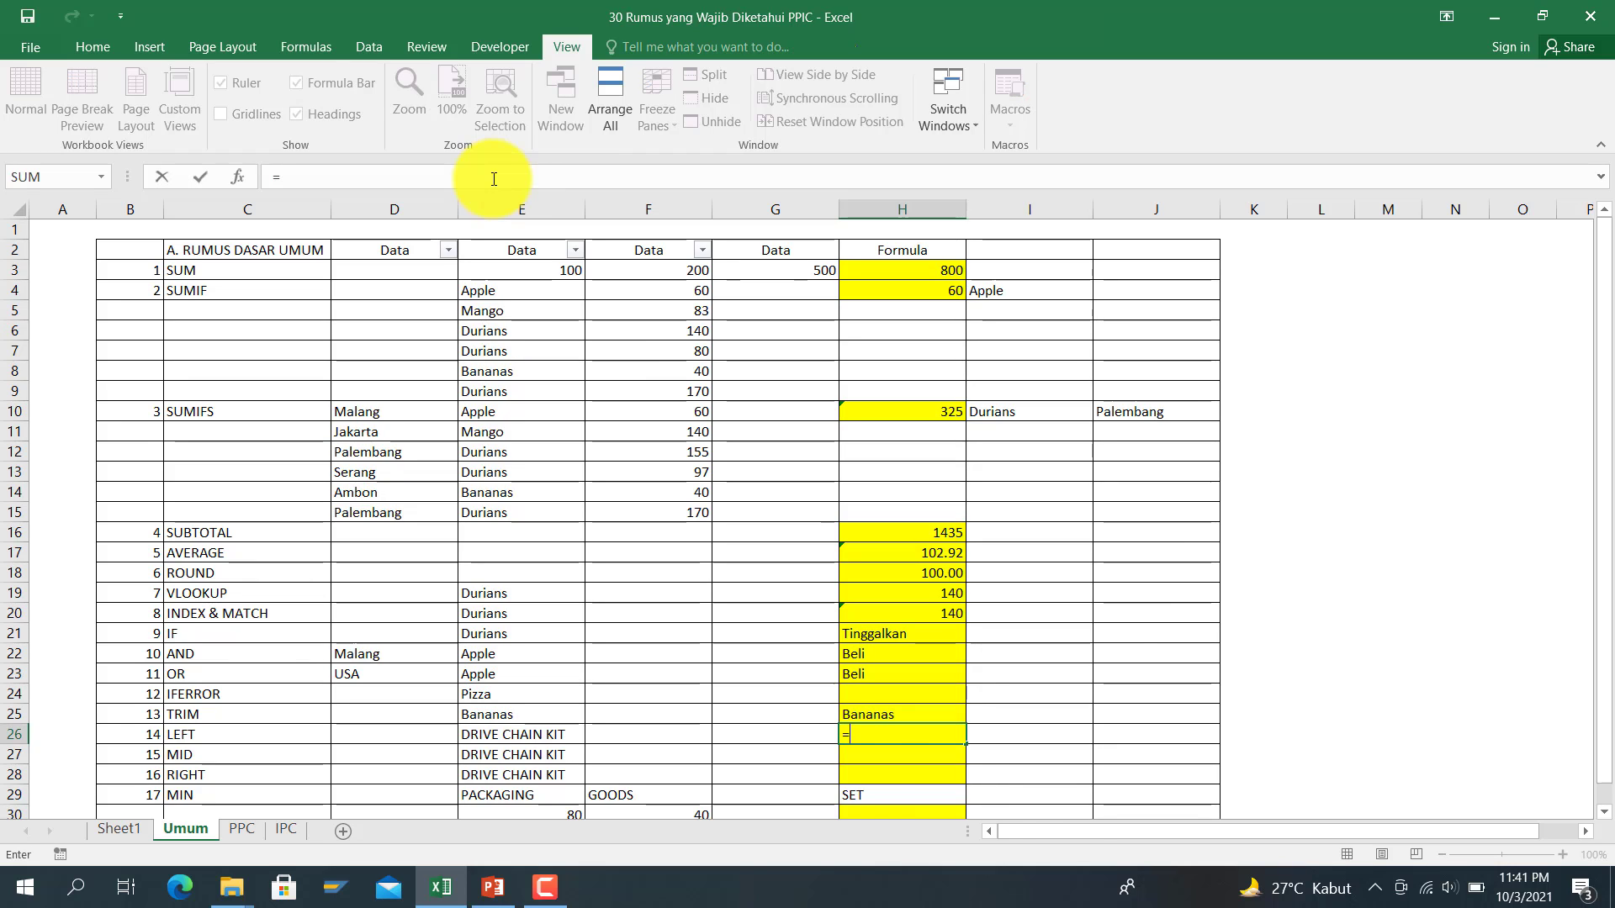
pyautogui.write('left(')
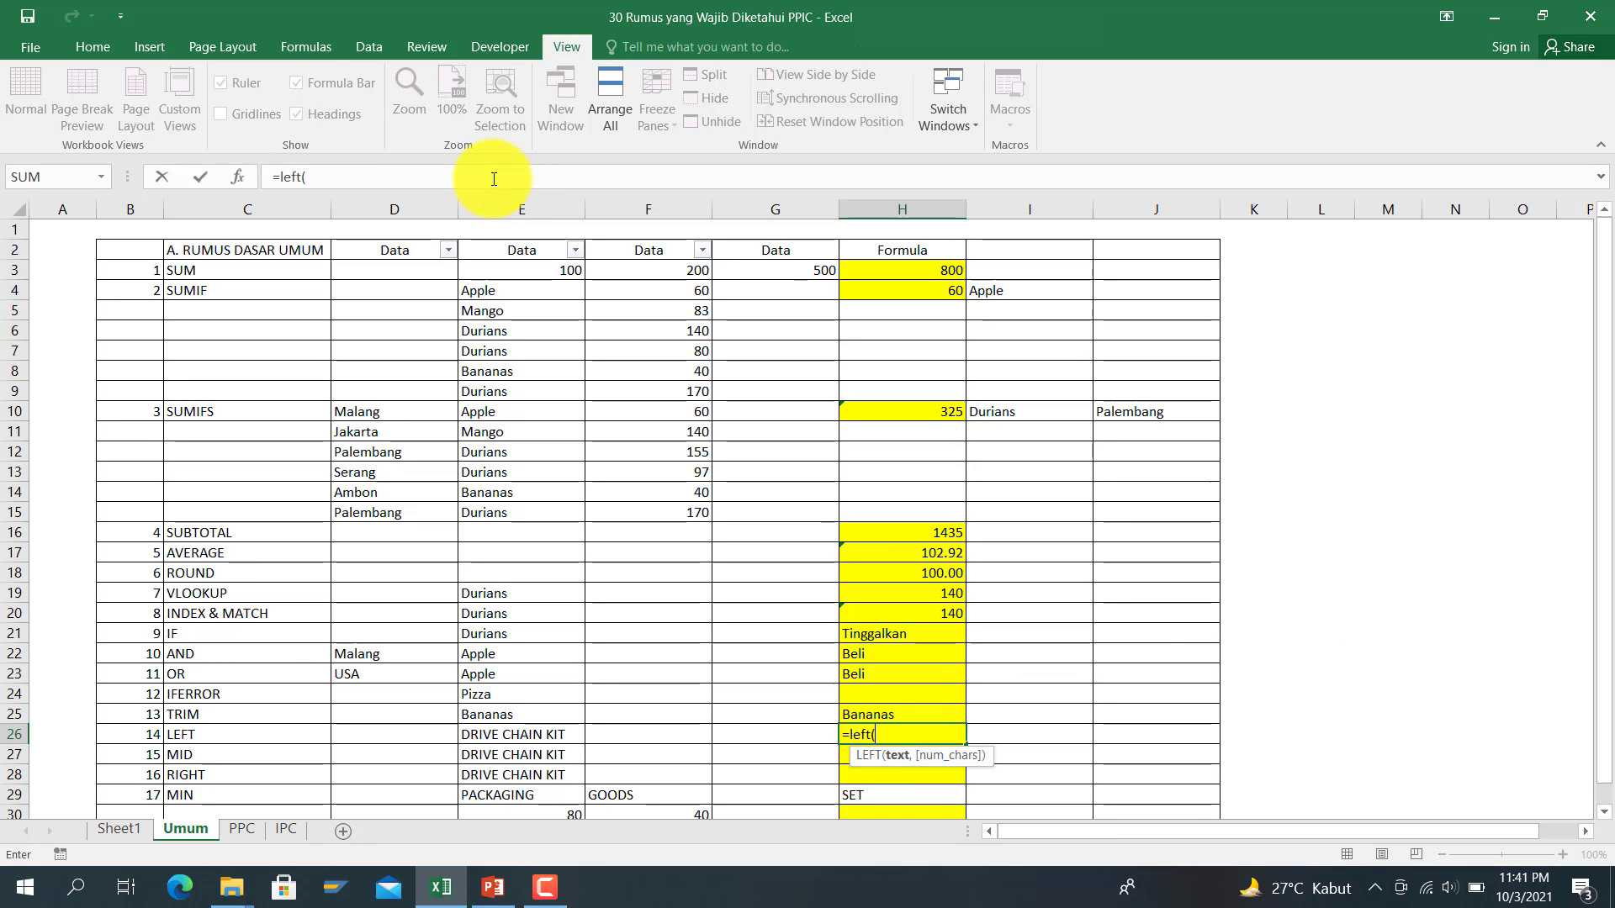
pyautogui.click(519, 733)
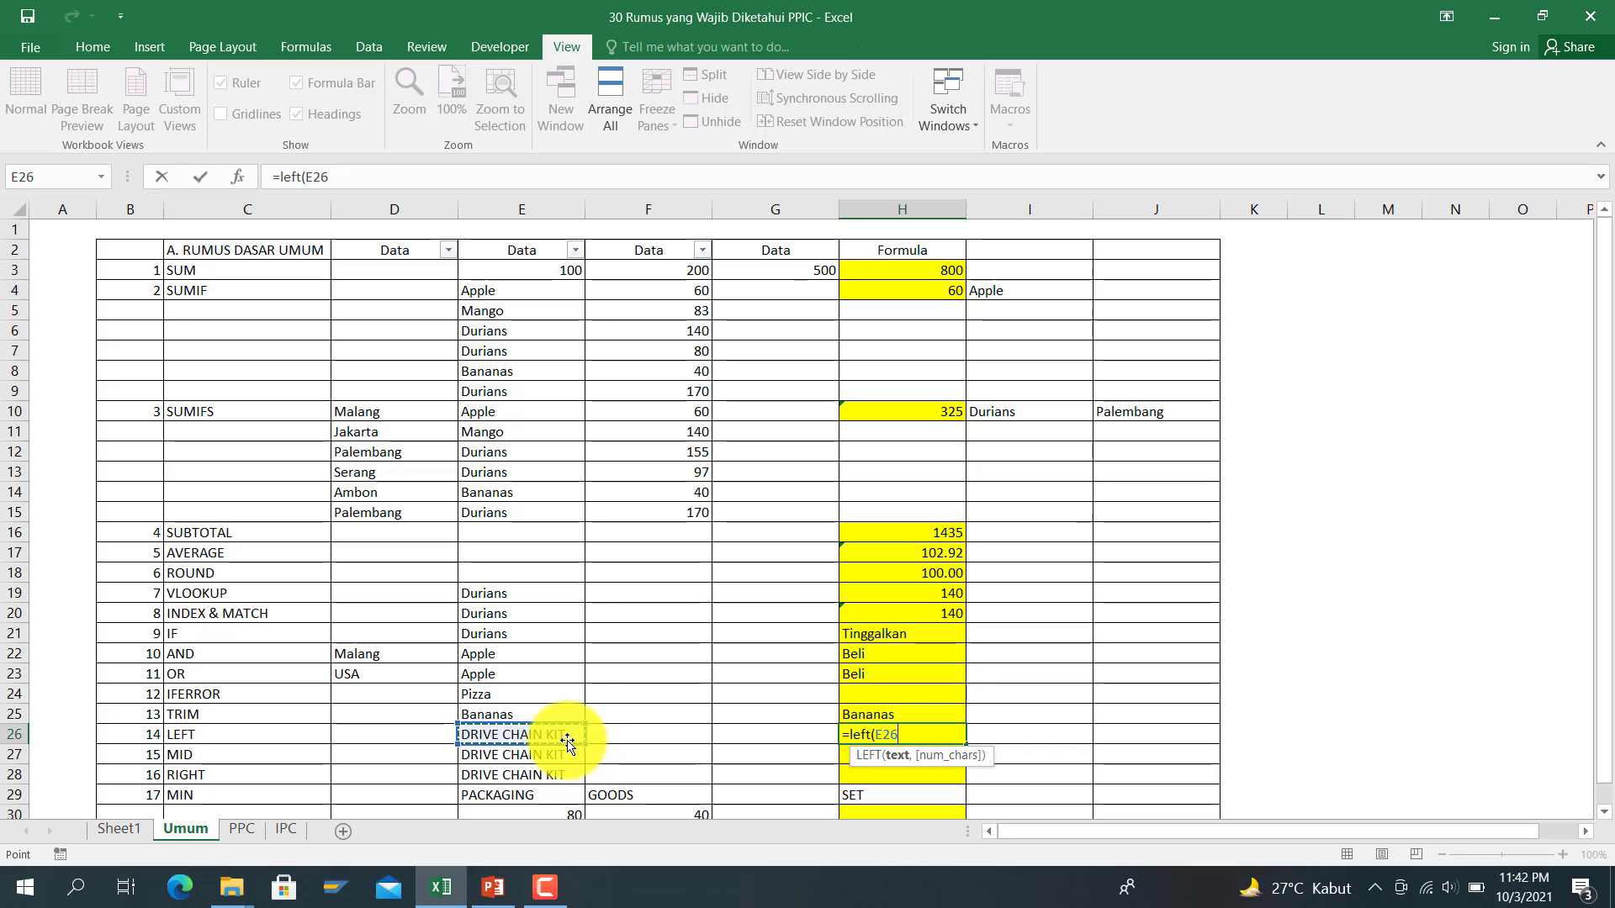
pyautogui.write(',11')
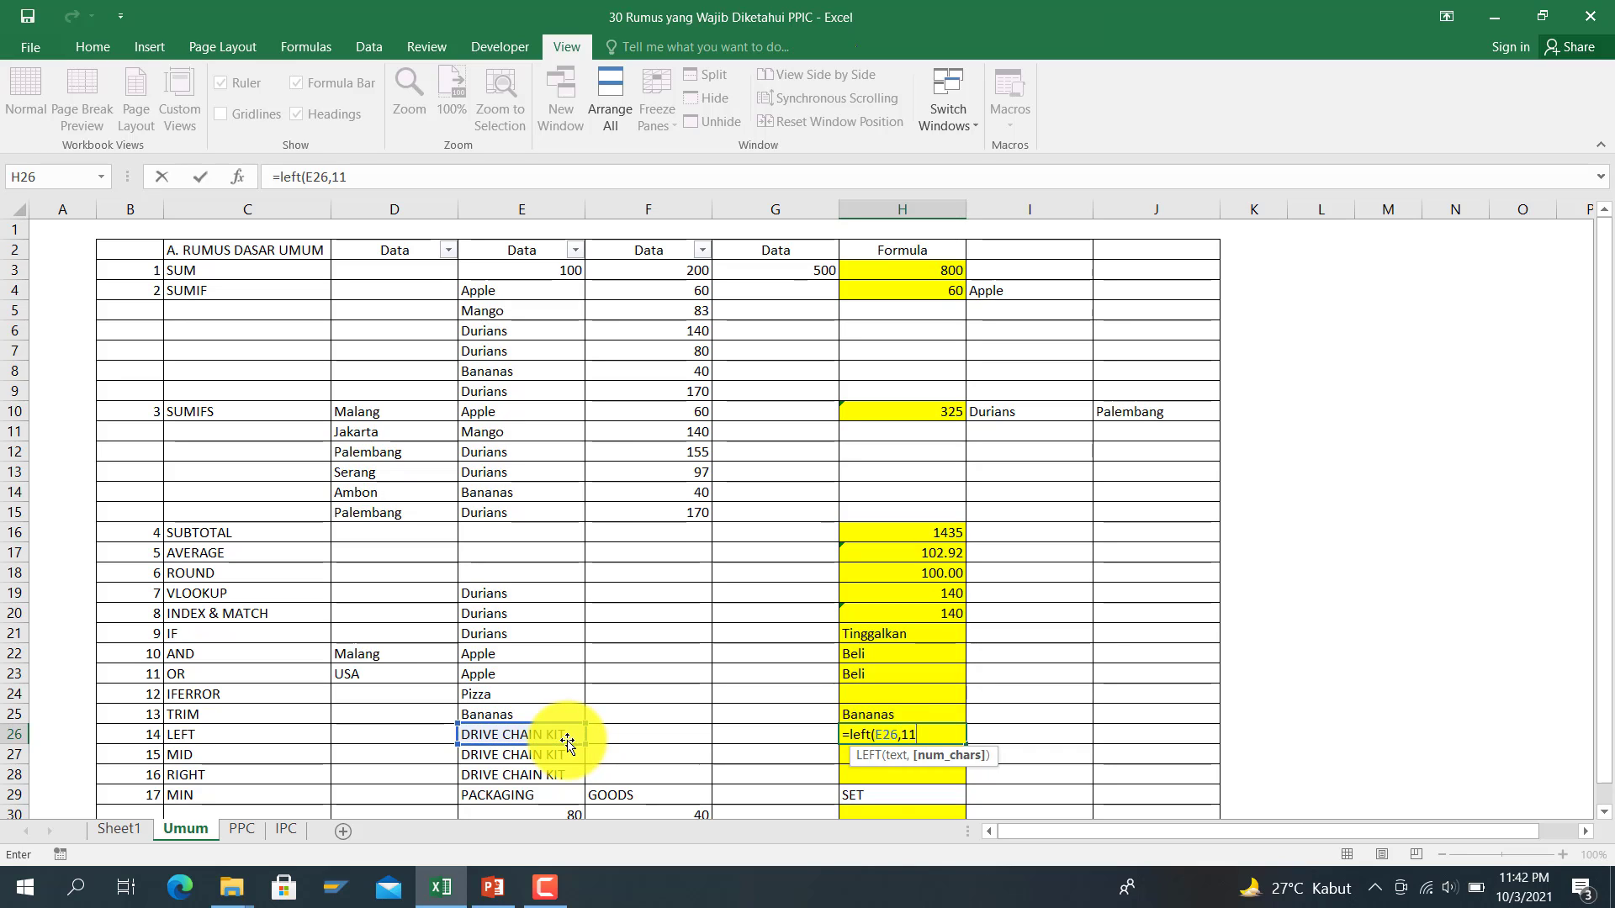
pyautogui.press('Return')
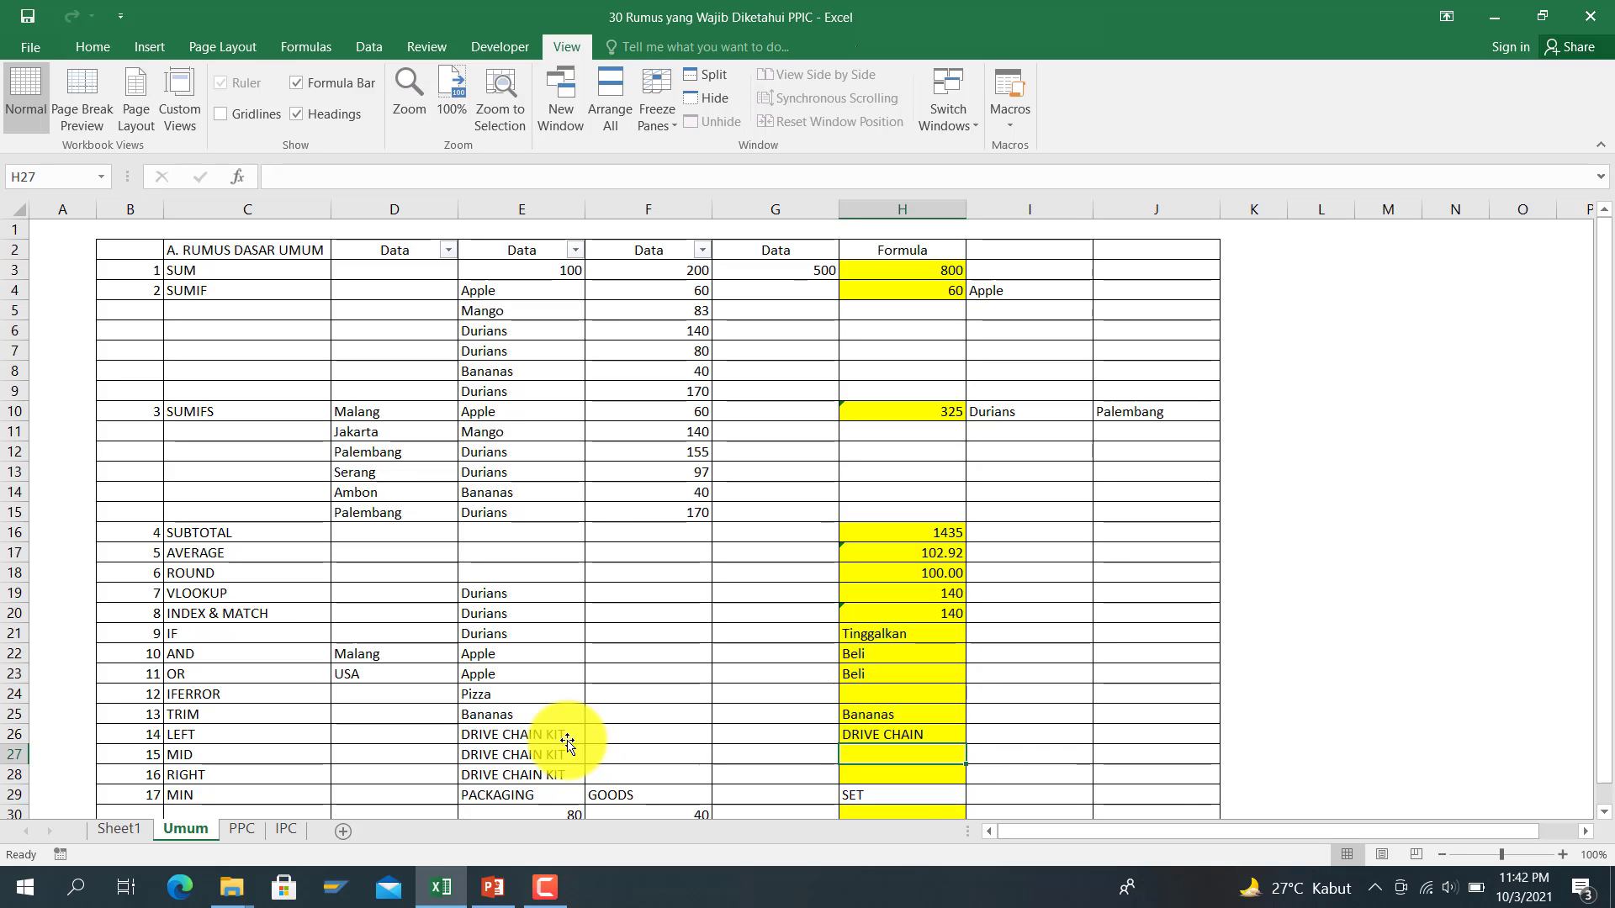
pyautogui.press('Up')
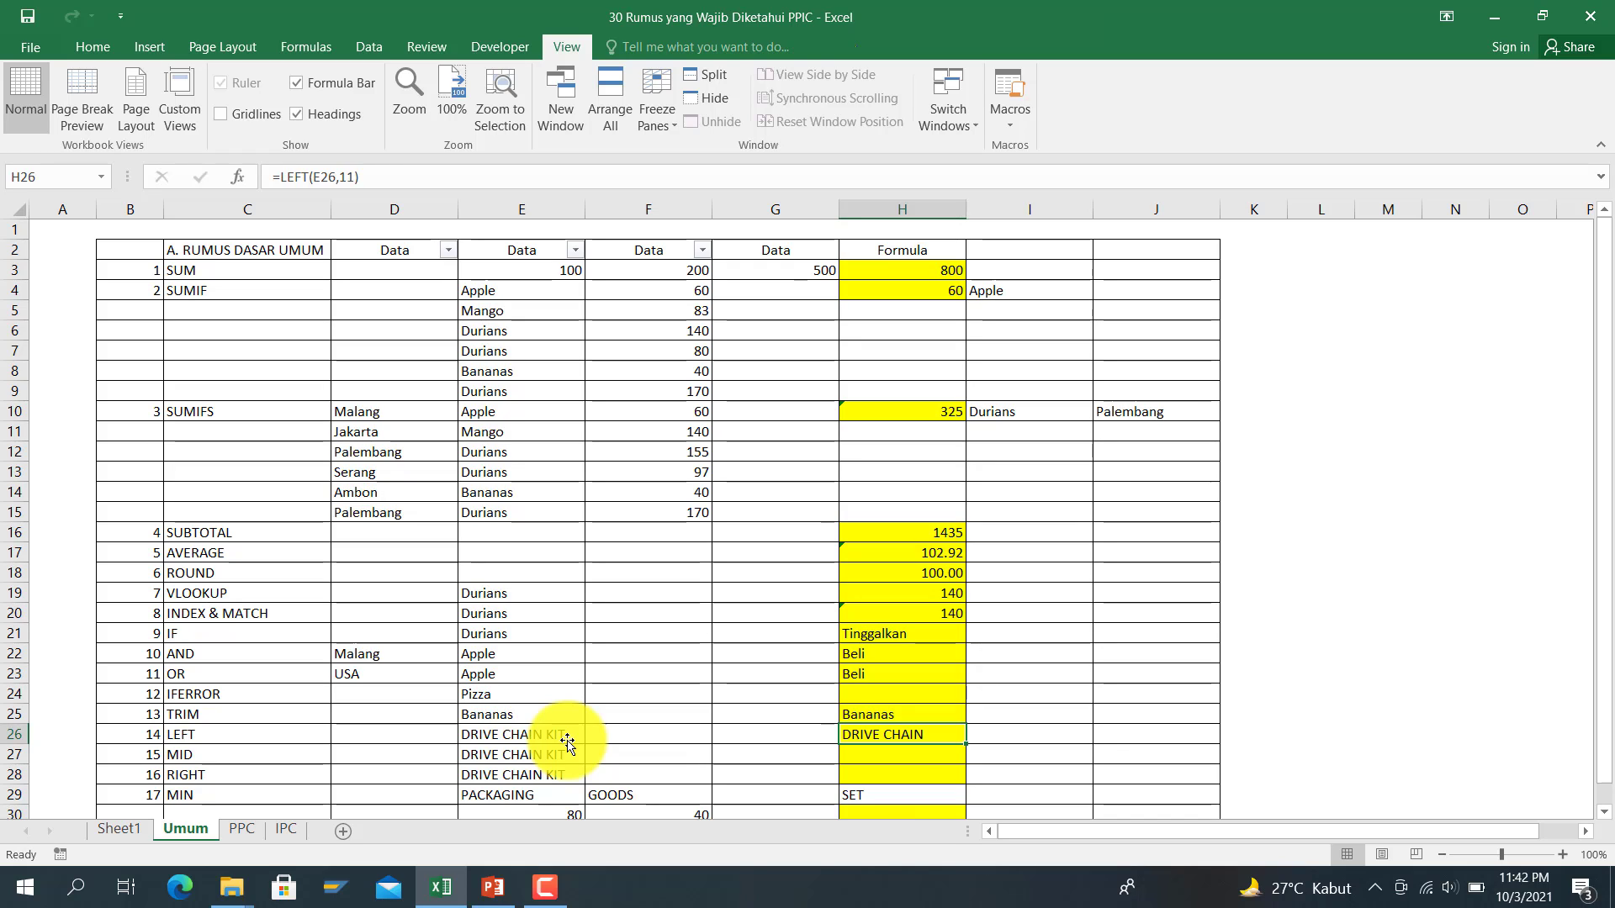
# Step: Enter =MID(E27,7,5) in H27 to return CHAIN from DRIVE CHAIN KIT
pyautogui.press('Left')
pyautogui.press('Left')
pyautogui.press('Left')
pyautogui.press('Left')
pyautogui.press('Down')
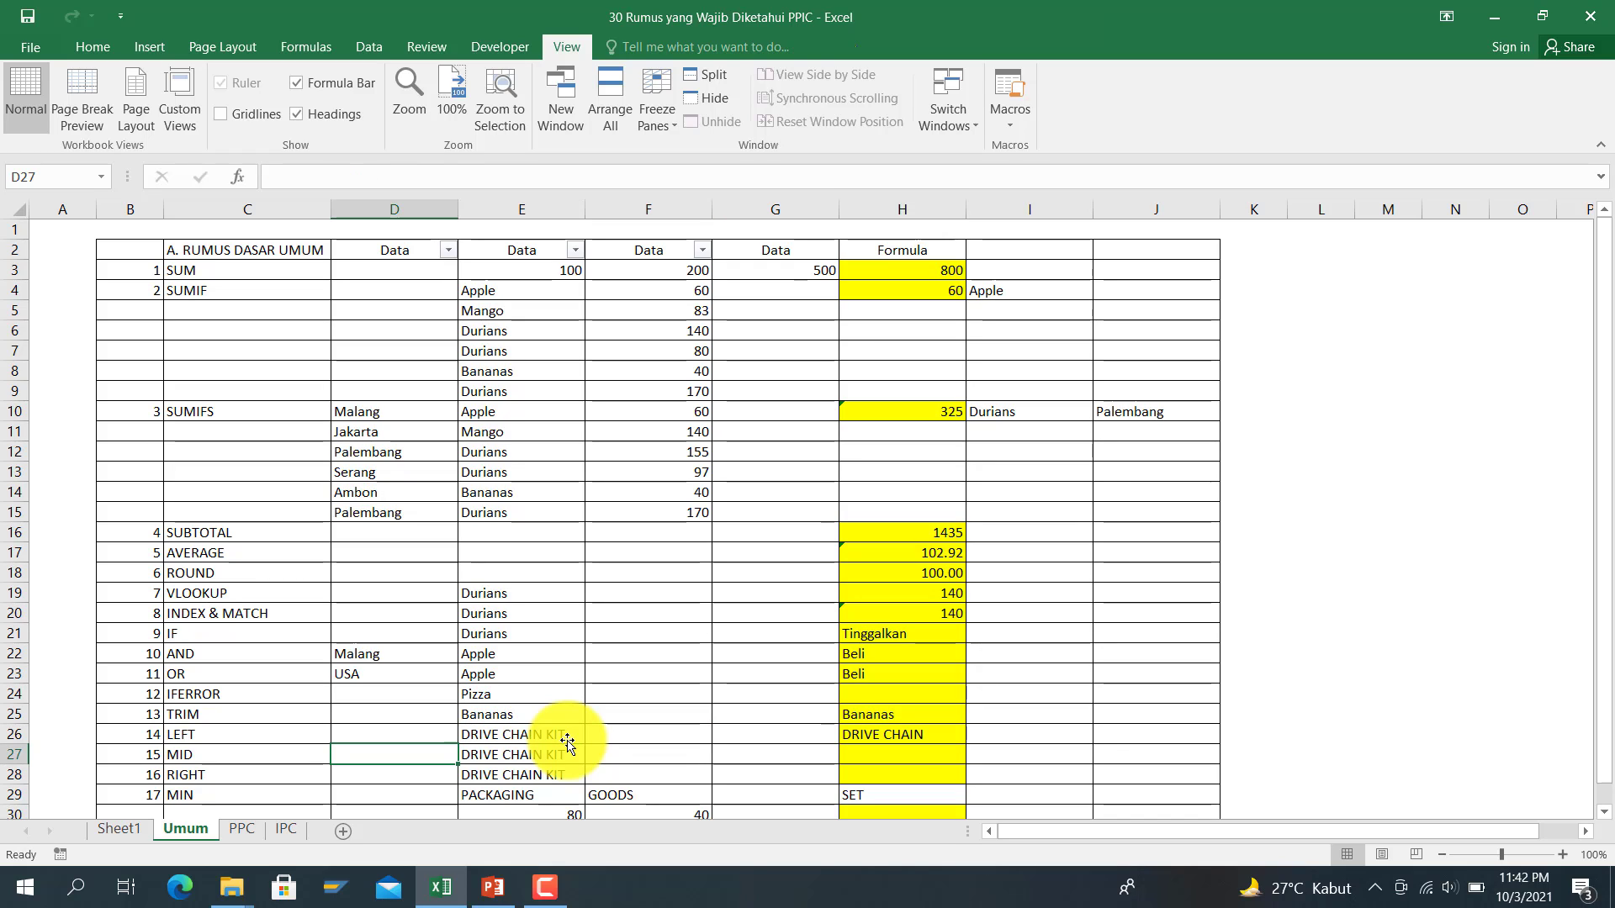
pyautogui.press('Left')
pyautogui.press('Left')
pyautogui.press('Right')
pyautogui.press('Right')
pyautogui.press('Right')
pyautogui.press('Right')
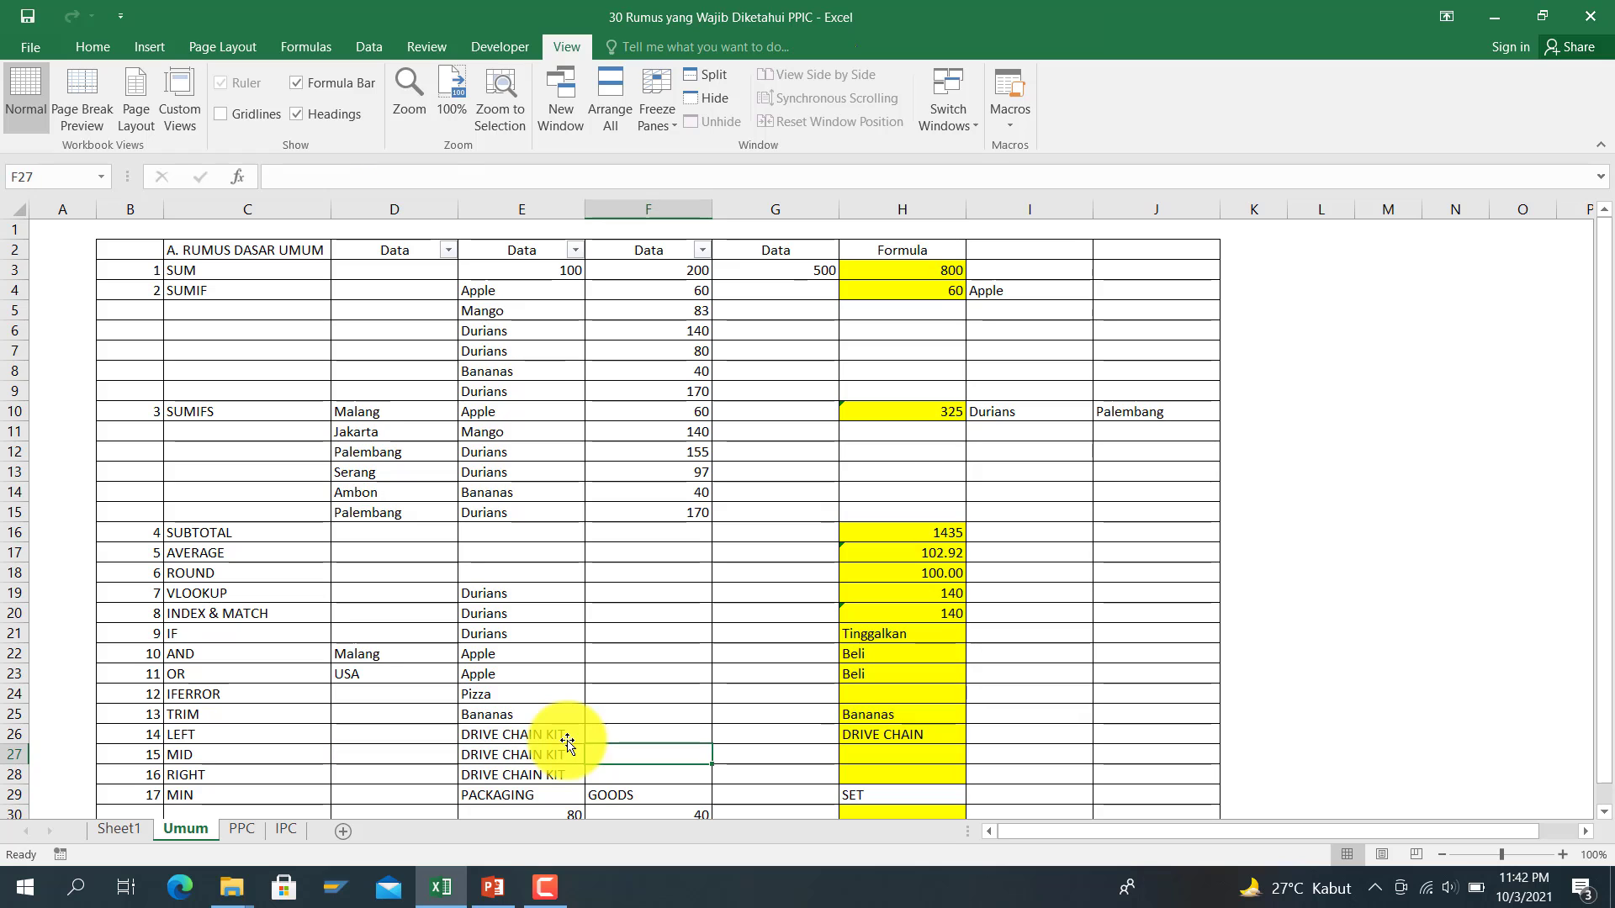
pyautogui.press('Right')
pyautogui.press('Right')
pyautogui.press('Right')
pyautogui.press('Right')
pyautogui.press('Right')
pyautogui.press('Left')
pyautogui.press('Left')
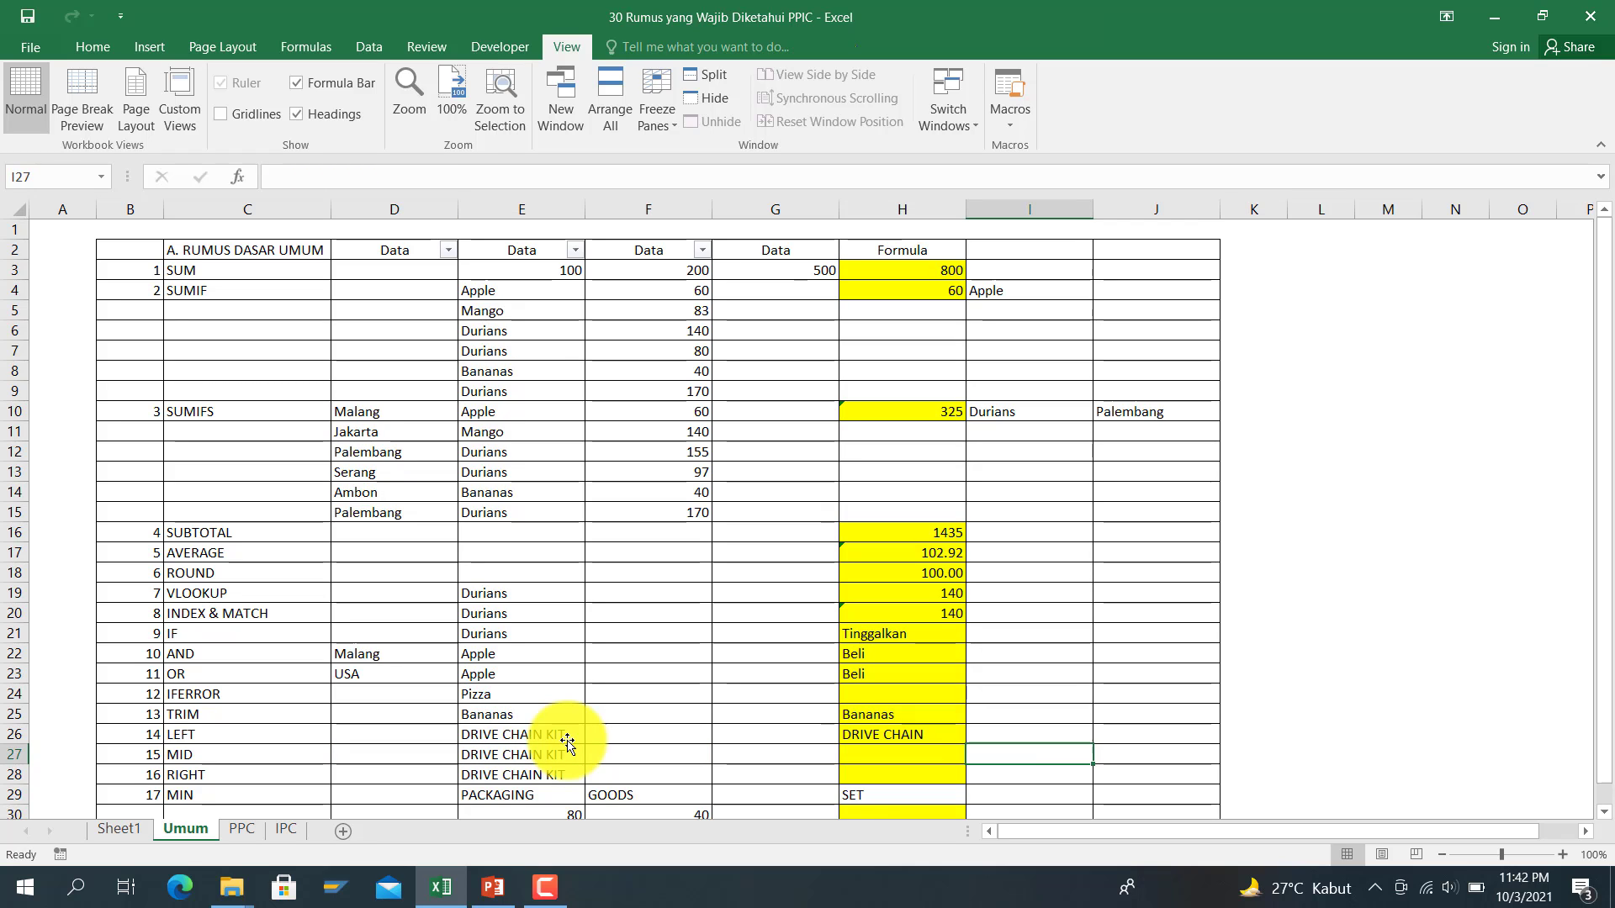
pyautogui.press('Left')
pyautogui.write('=mid(')
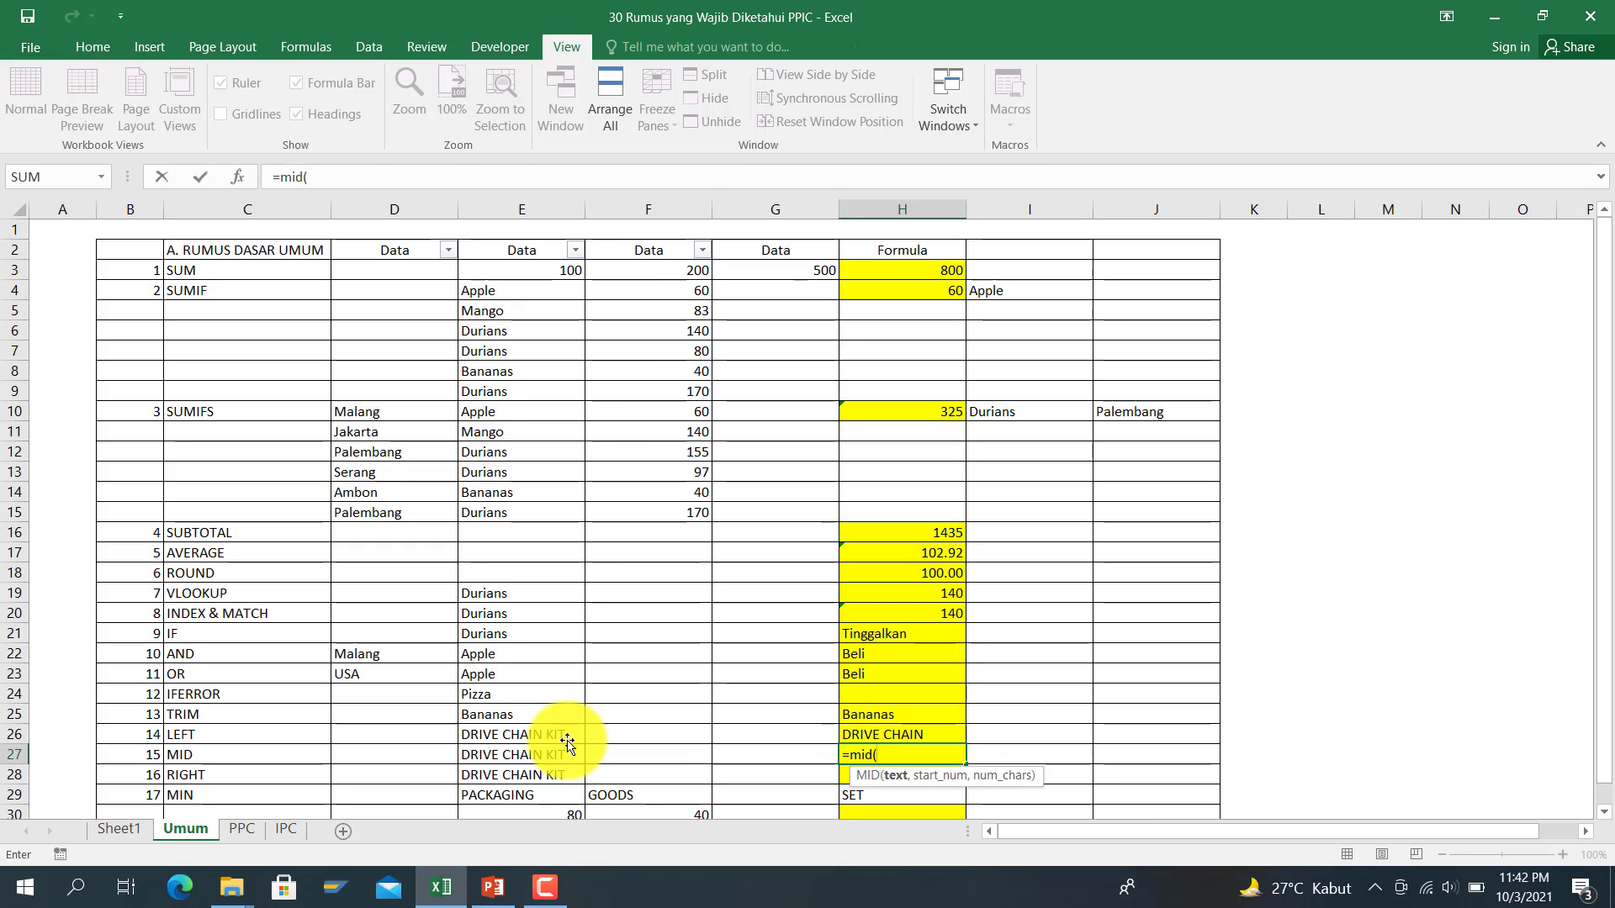
pyautogui.click(543, 759)
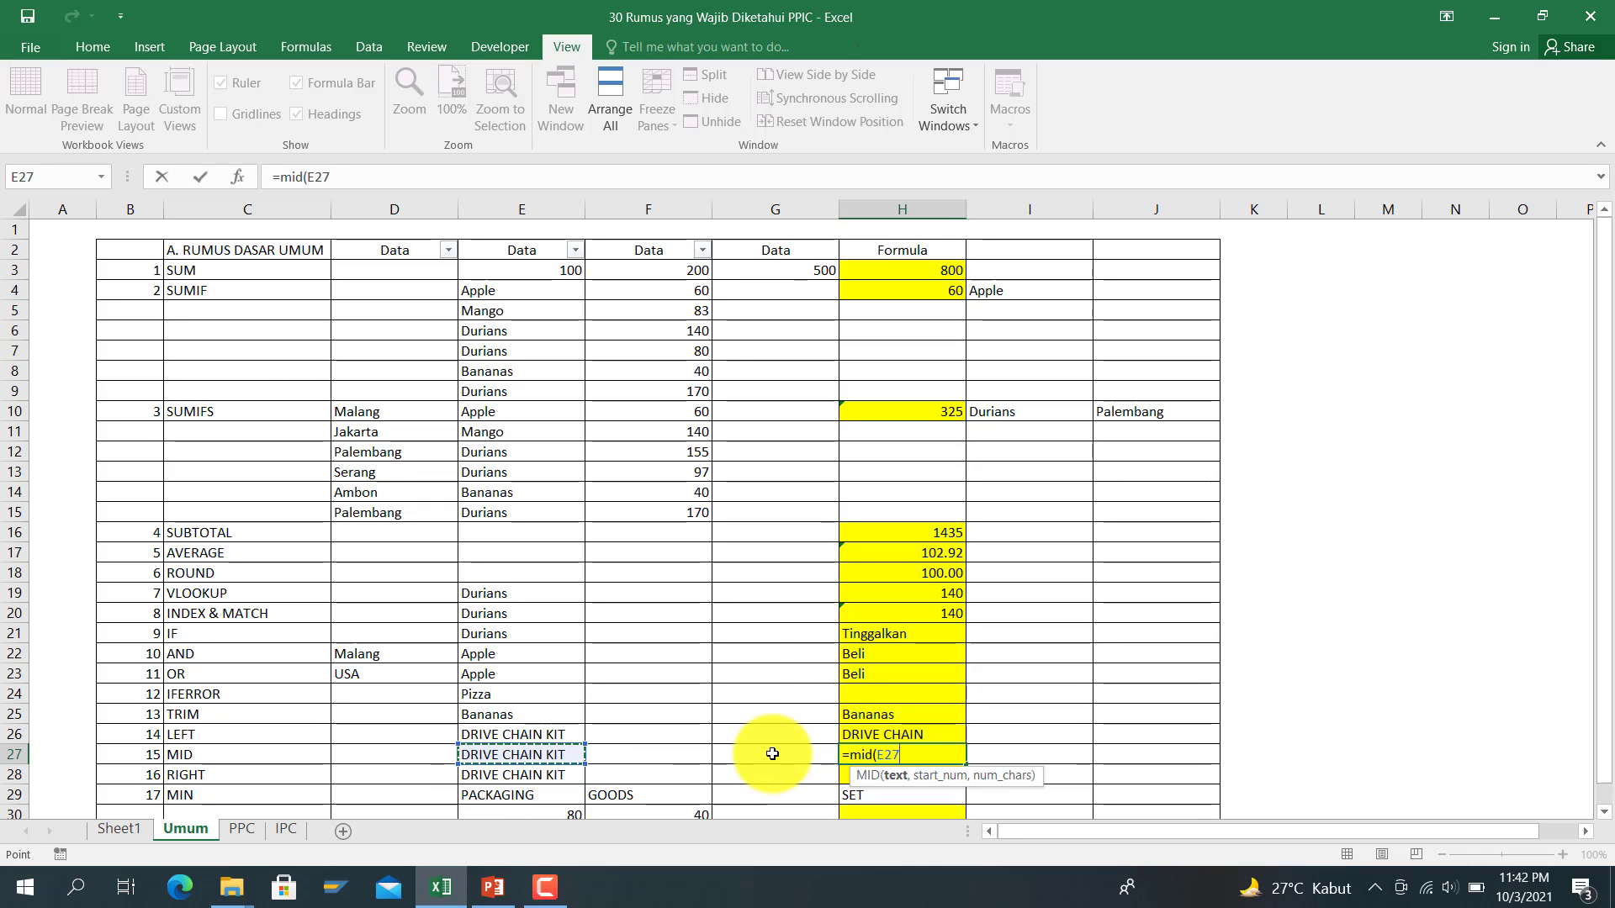
pyautogui.write(',7')
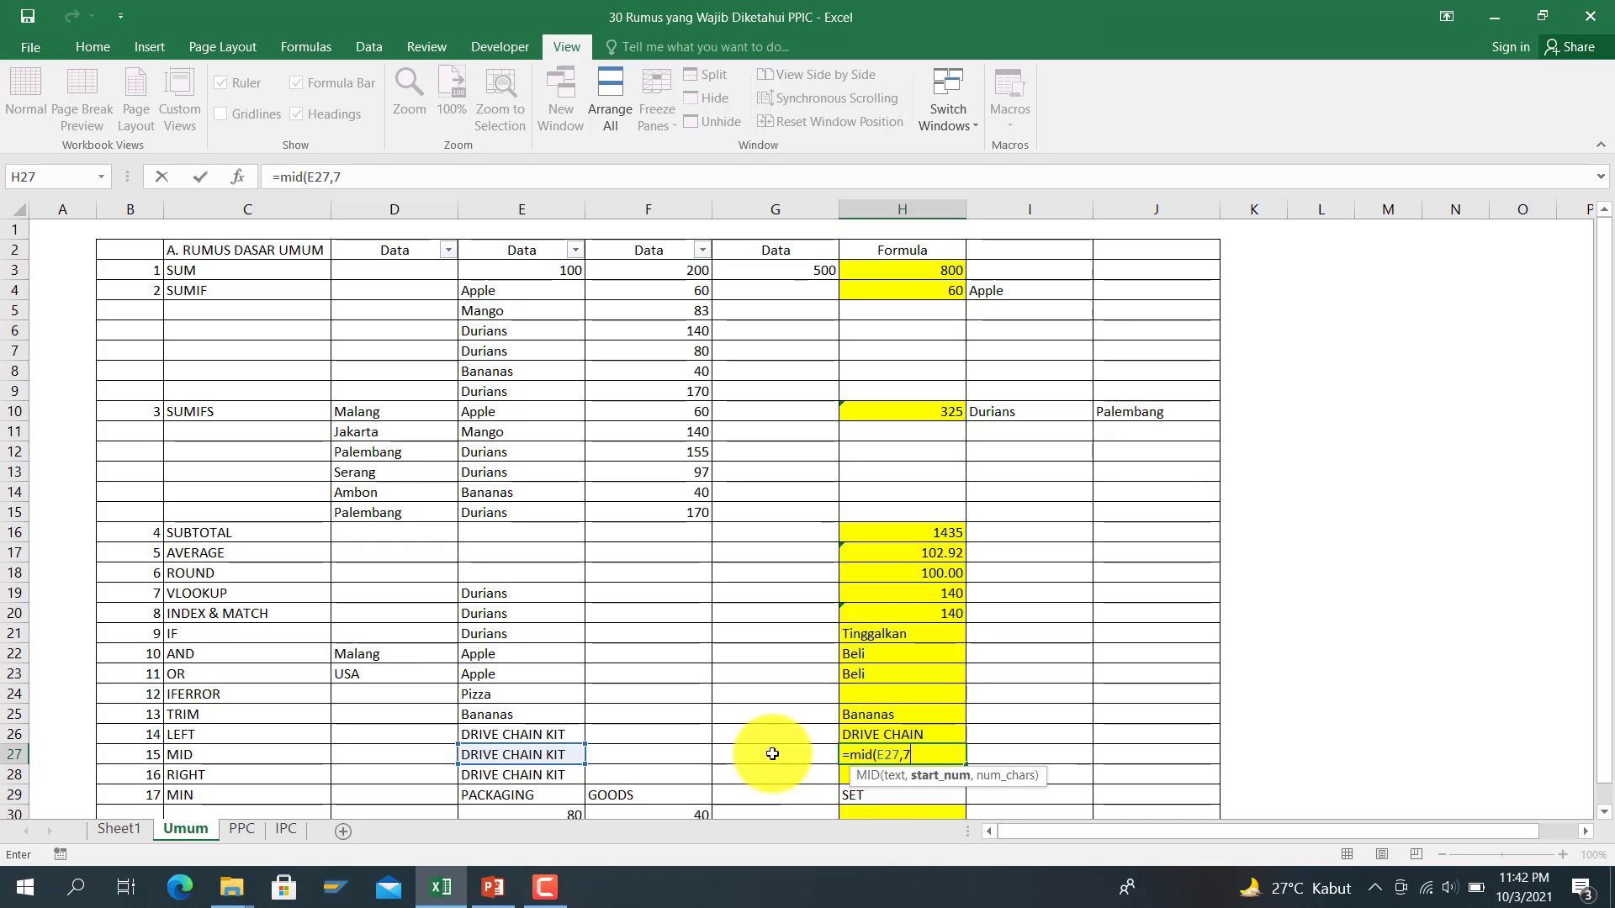
pyautogui.write(',5')
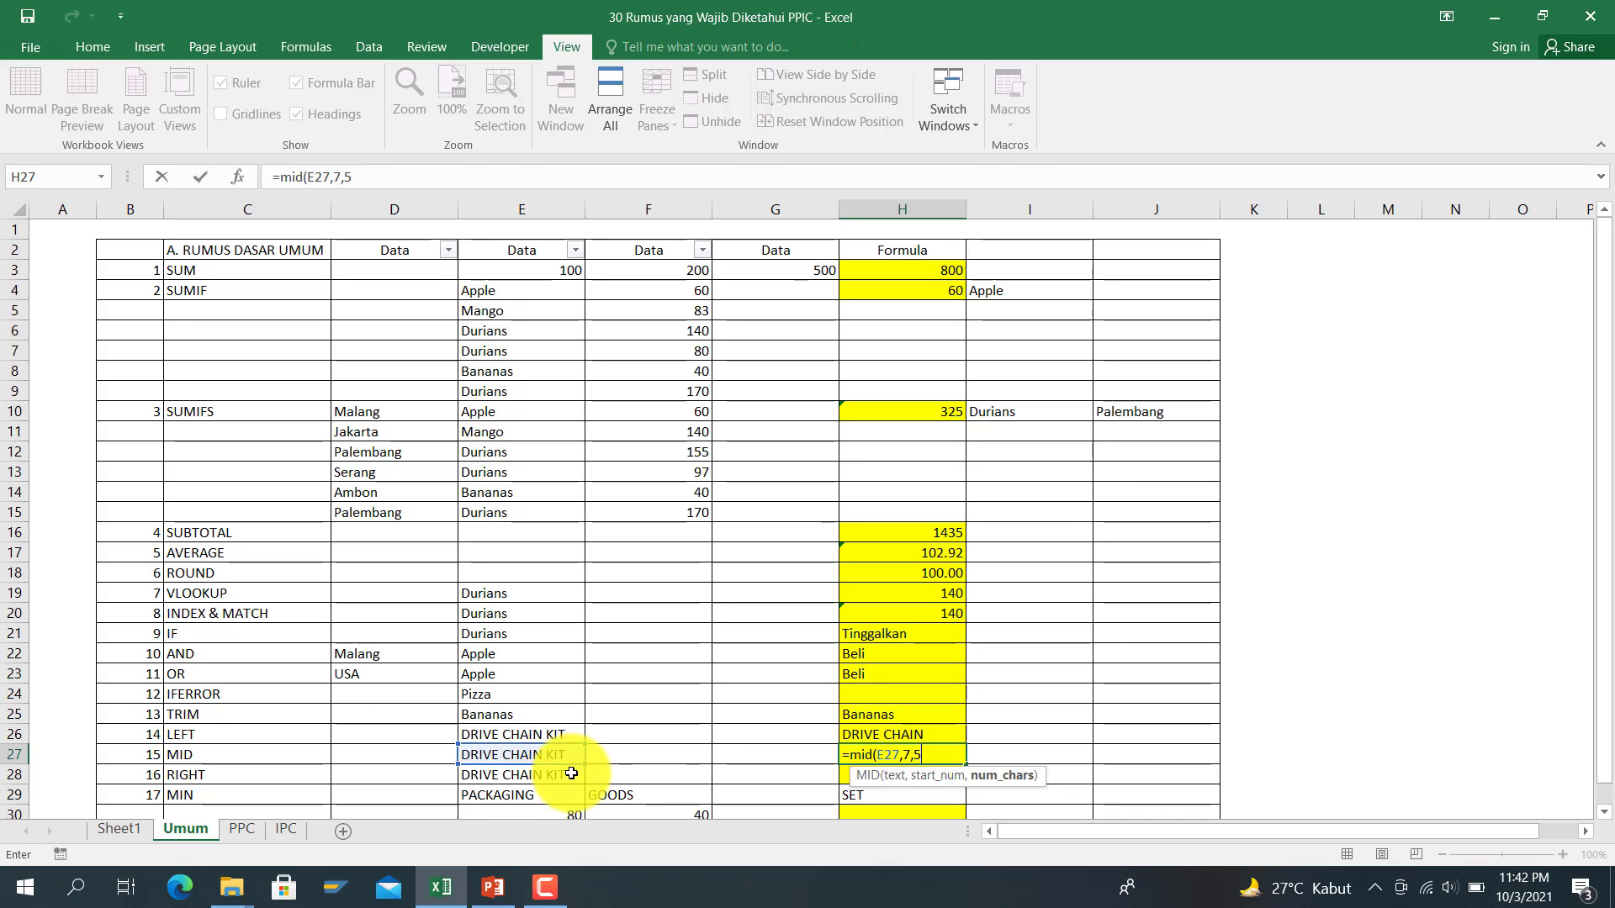
pyautogui.hotkey('ctrl', 'Return')
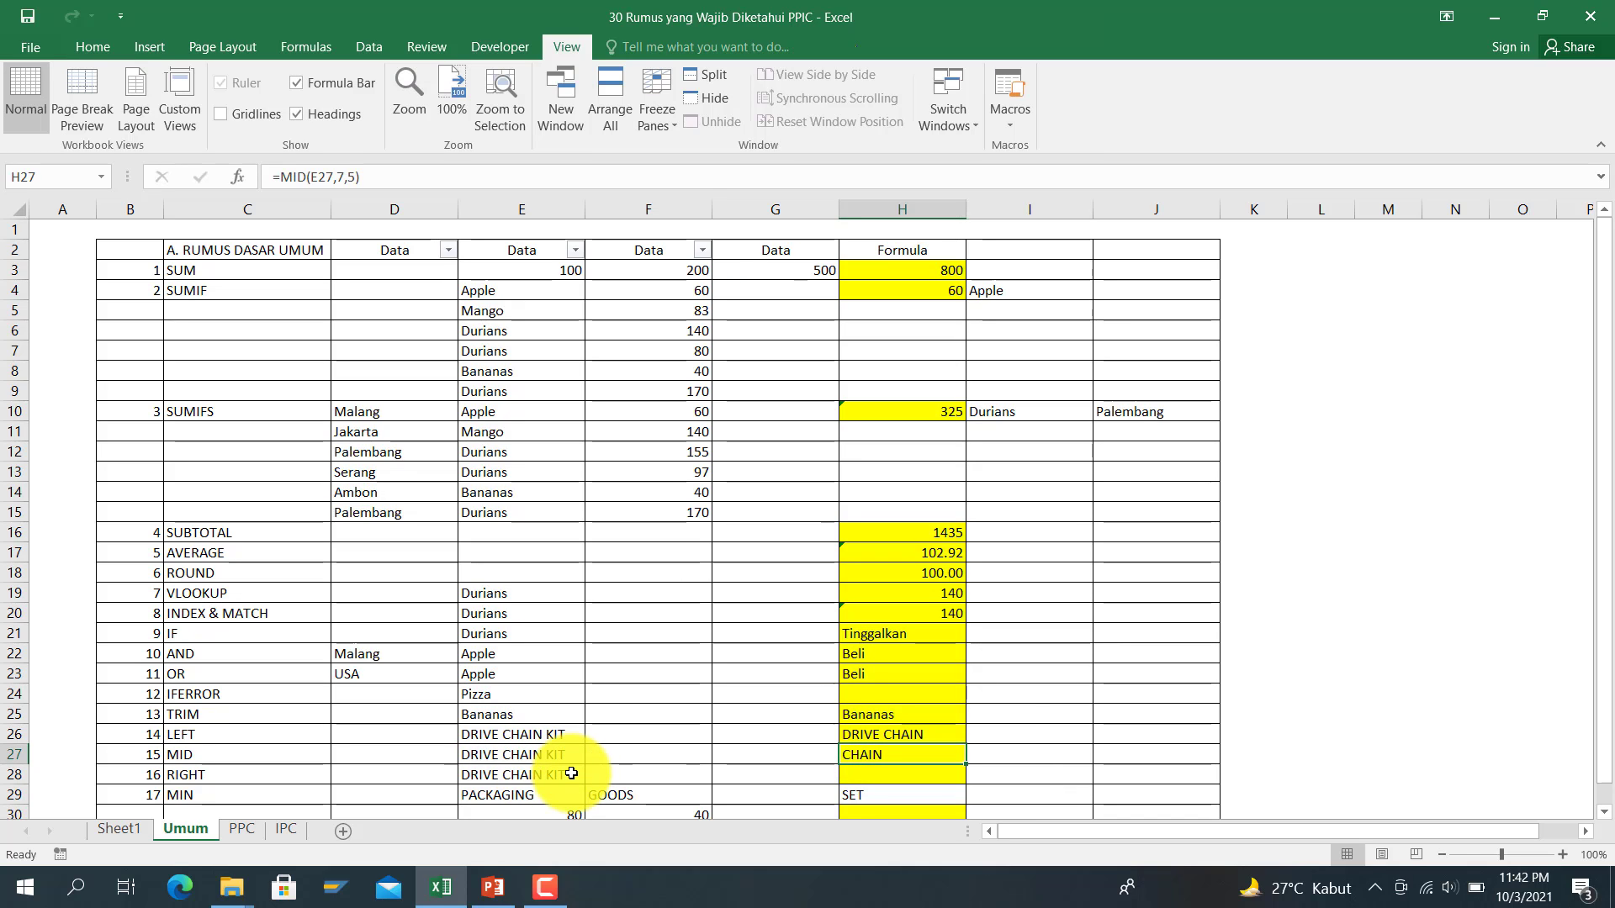
pyautogui.press('Down')
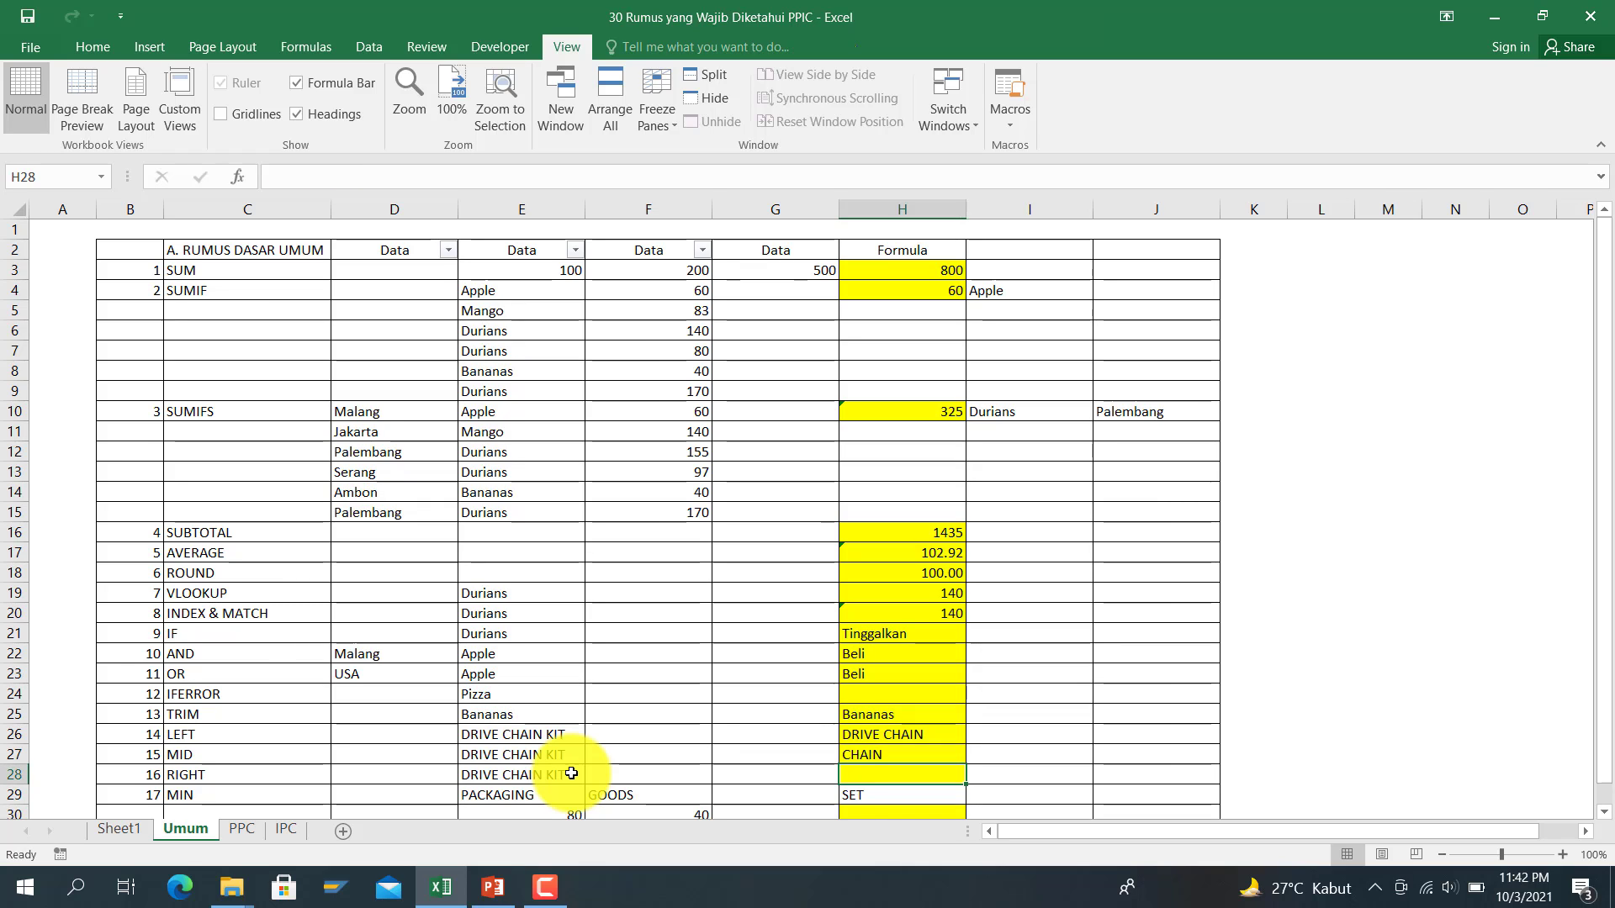
# Step: Enter =RIGHT(E28,9) in H28 so it returns CHAIN KIT
pyautogui.write('=right(')
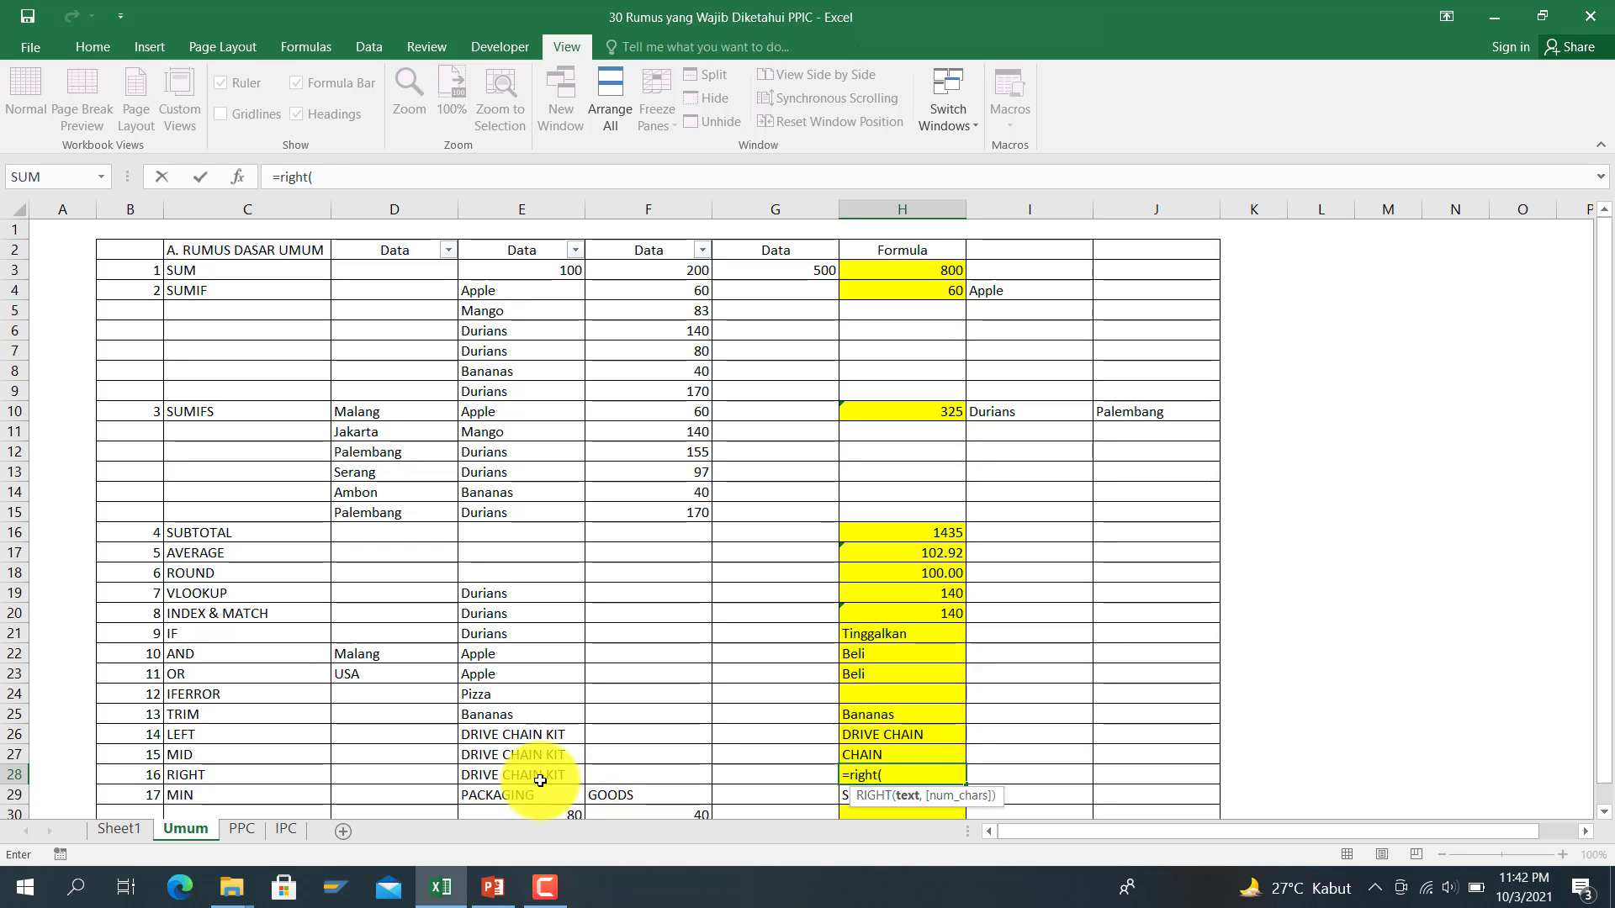
pyautogui.click(540, 778)
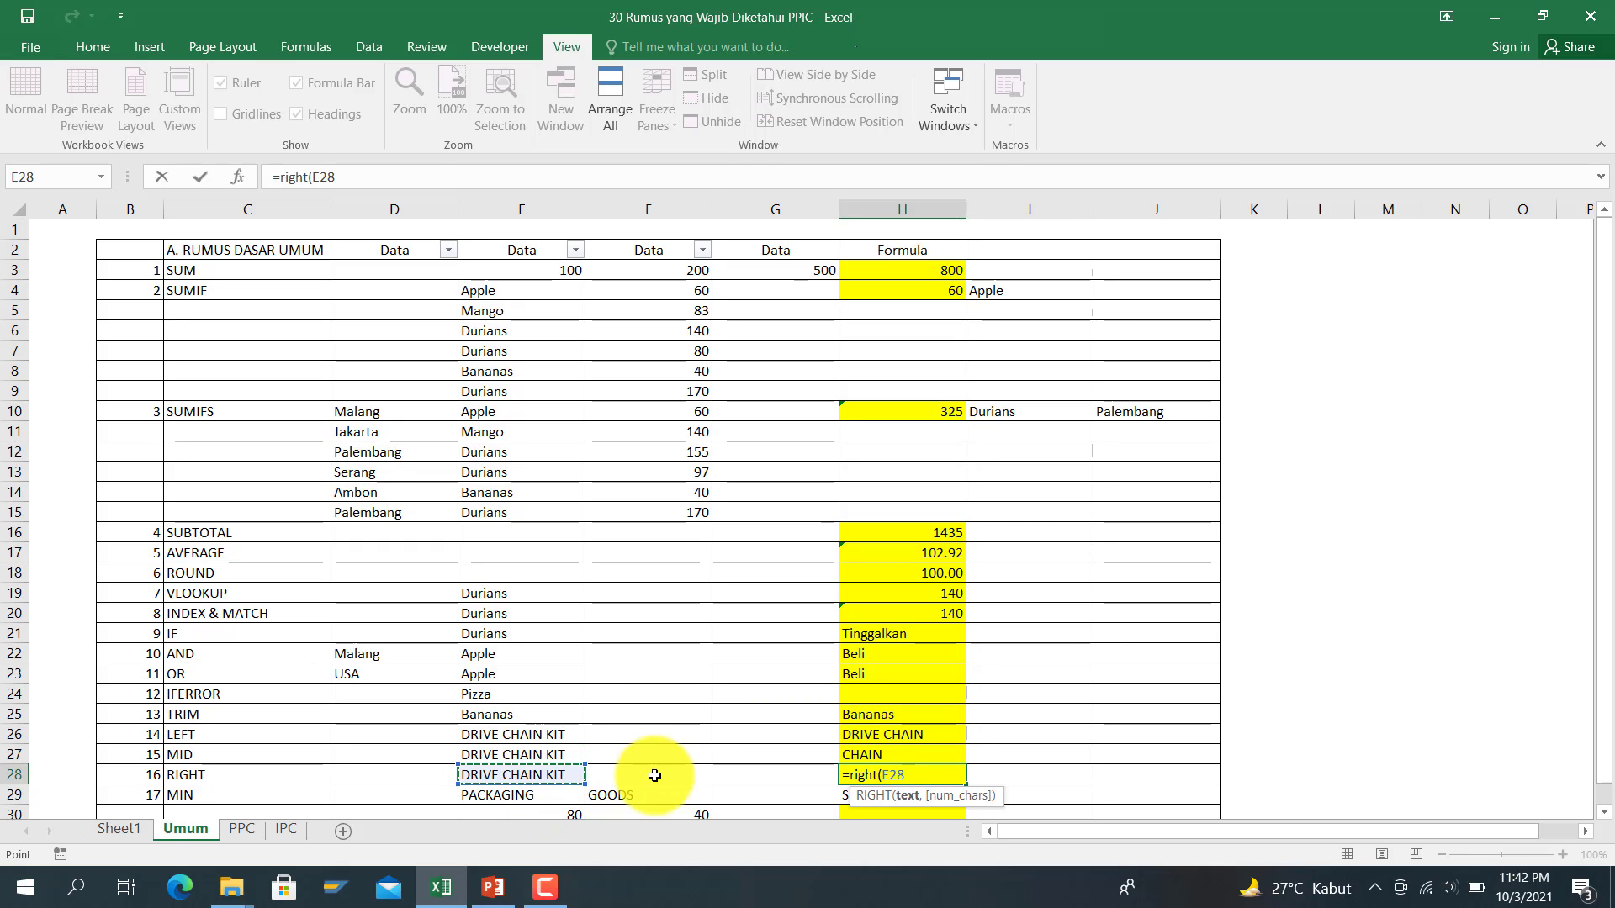
pyautogui.write(',9')
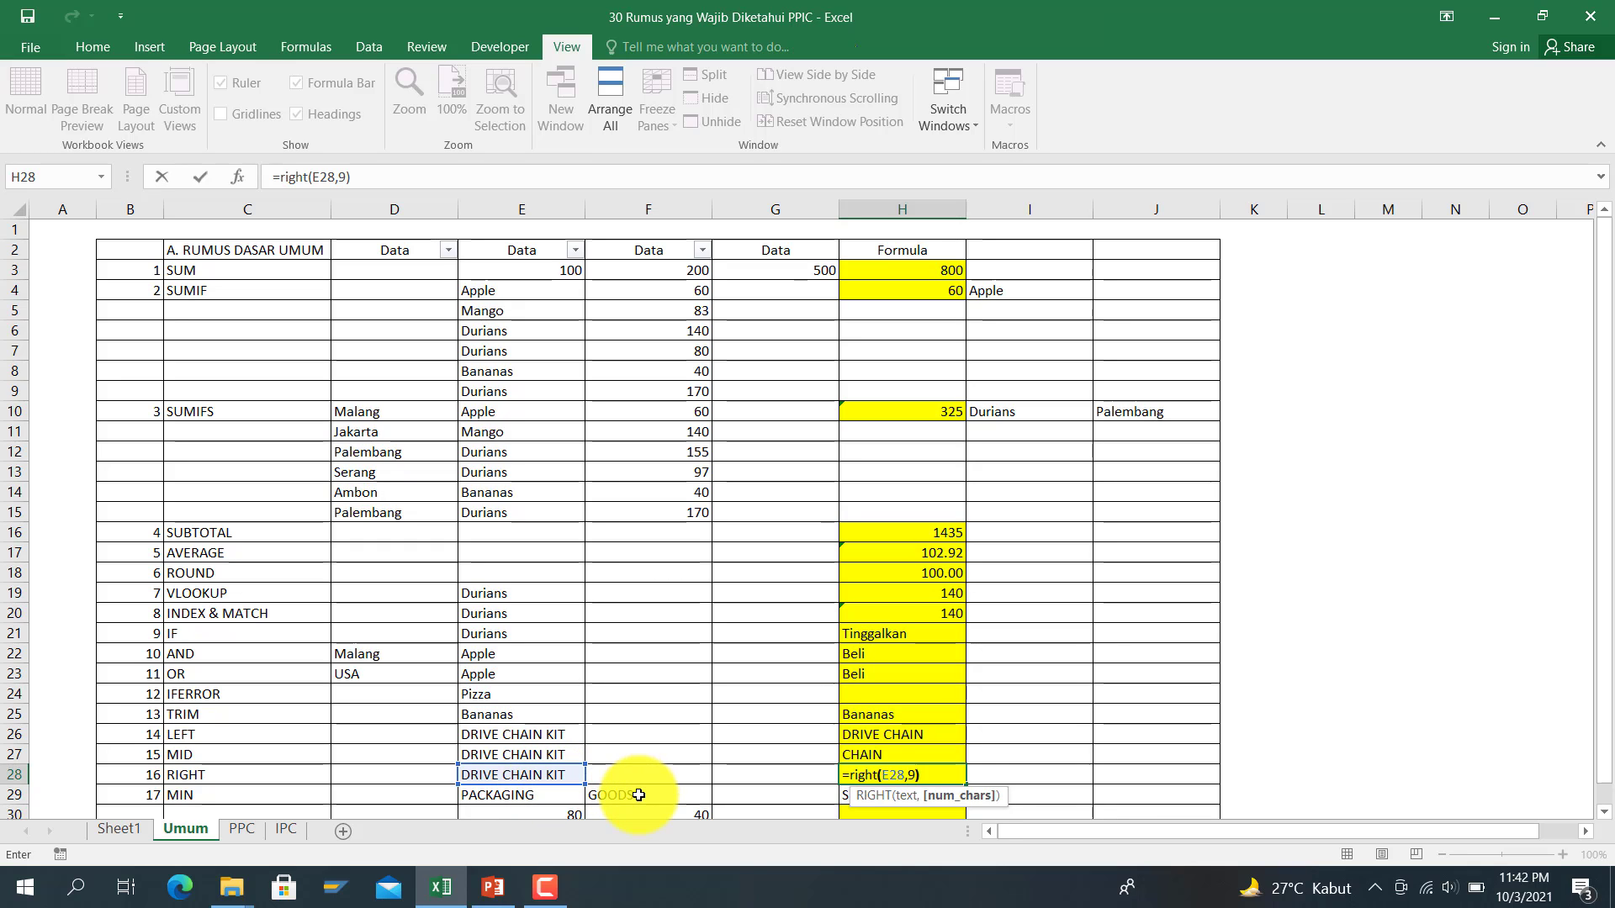
pyautogui.press('Return')
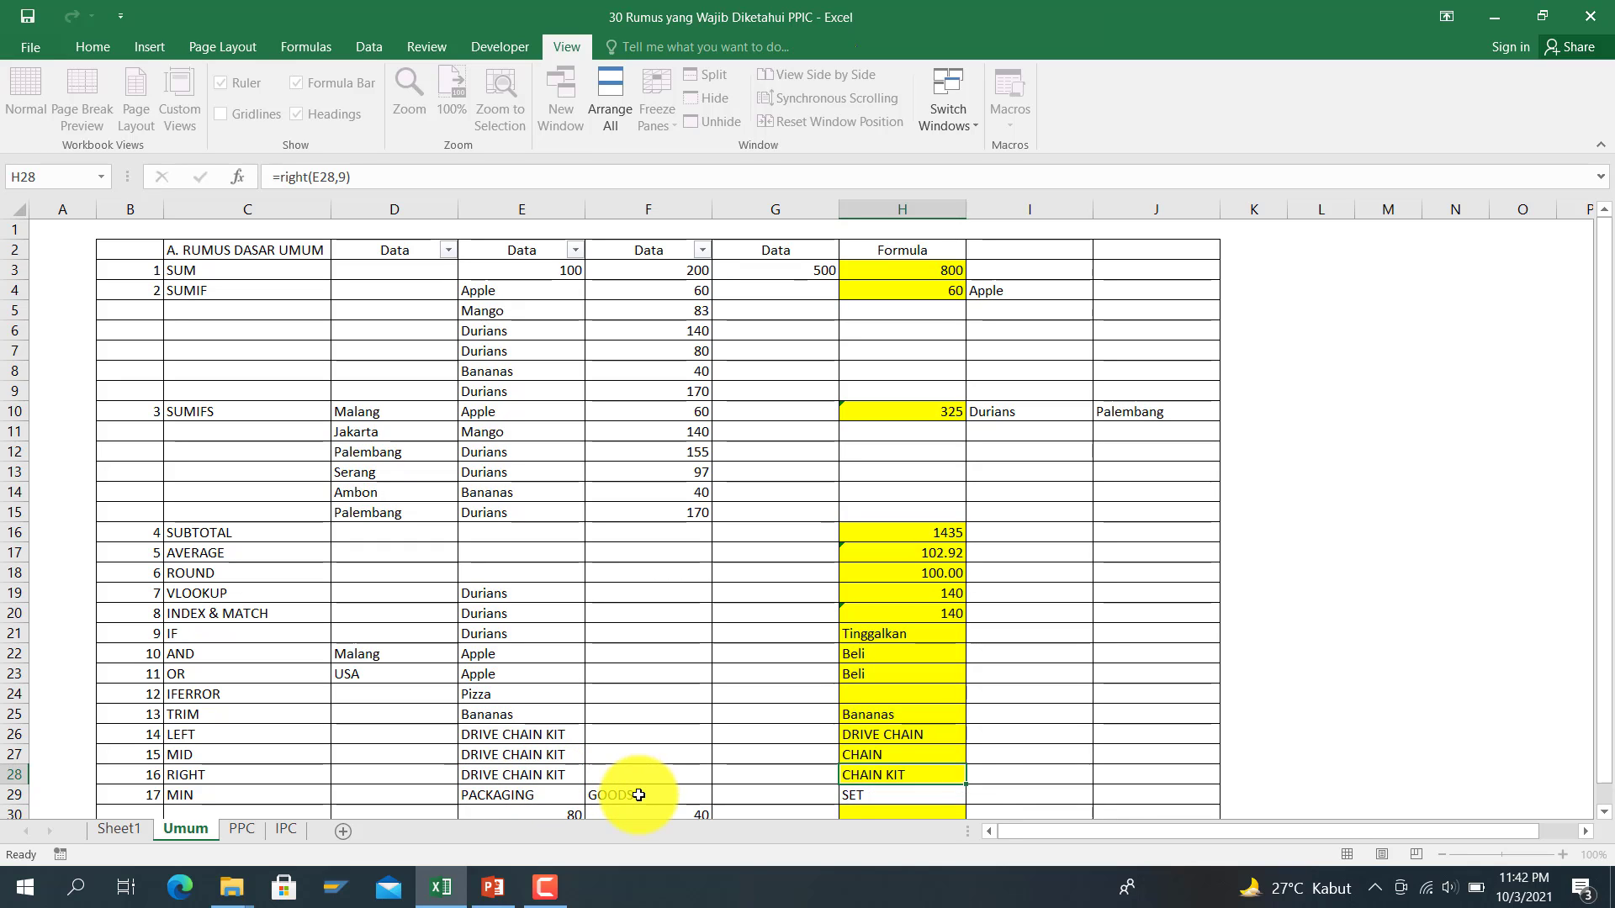
# Step: Start the MIN formula in H30 by typing an equals sign
pyautogui.press('Up')
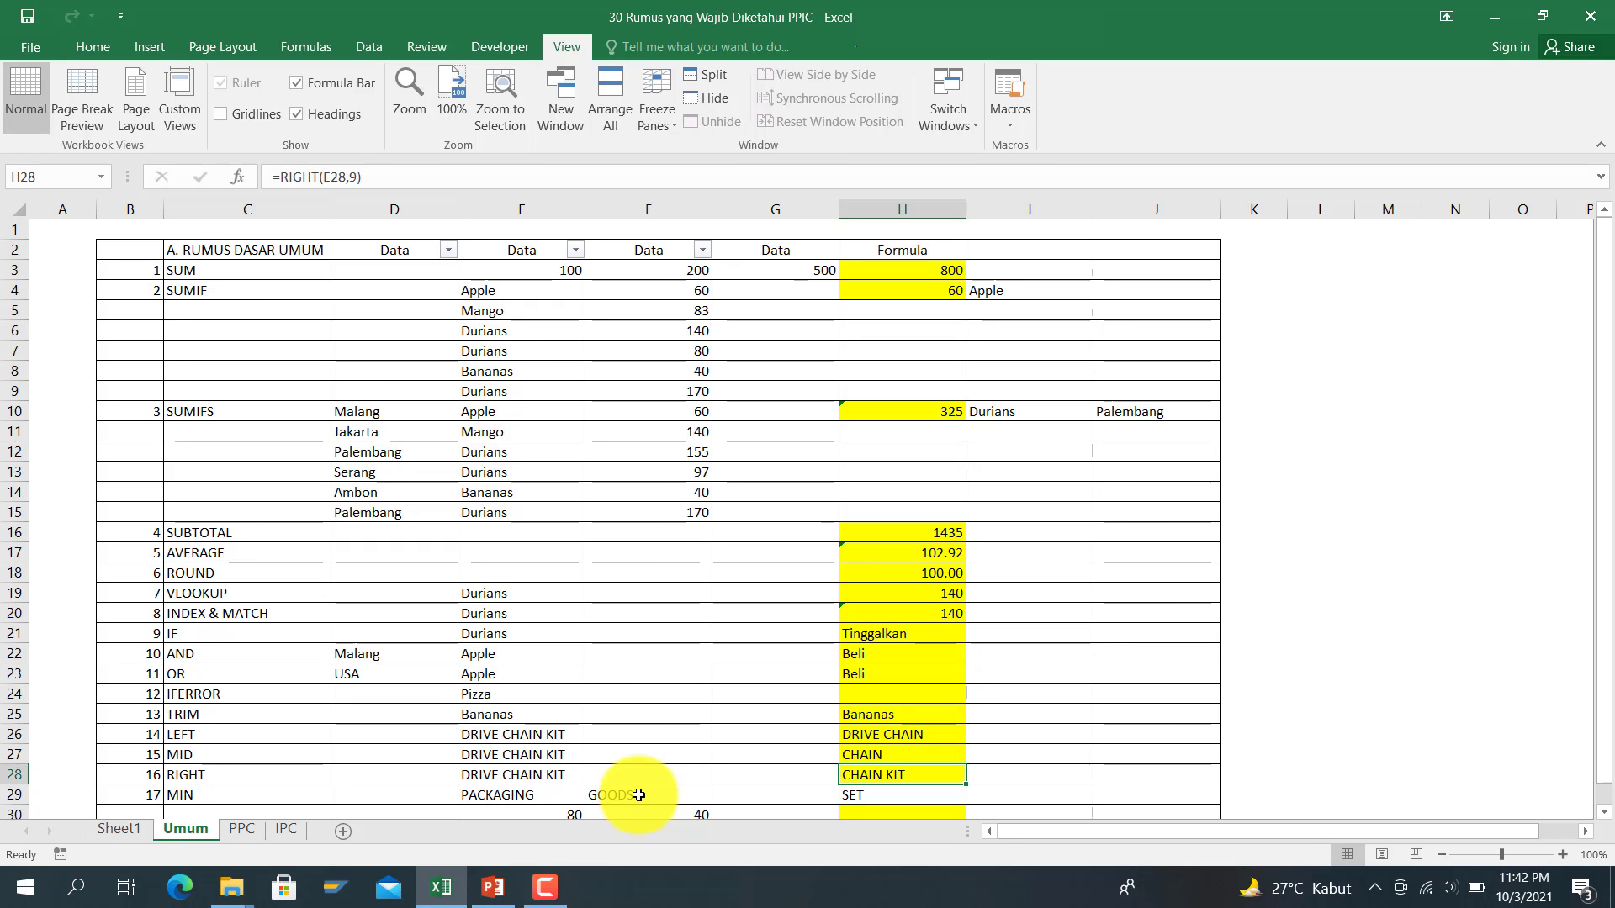
pyautogui.press('Down')
pyautogui.press('Down')
pyautogui.press('Down')
pyautogui.press('Down')
pyautogui.press('Down')
pyautogui.press('Up')
pyautogui.press('Up')
pyautogui.press('Up')
pyautogui.press('Up')
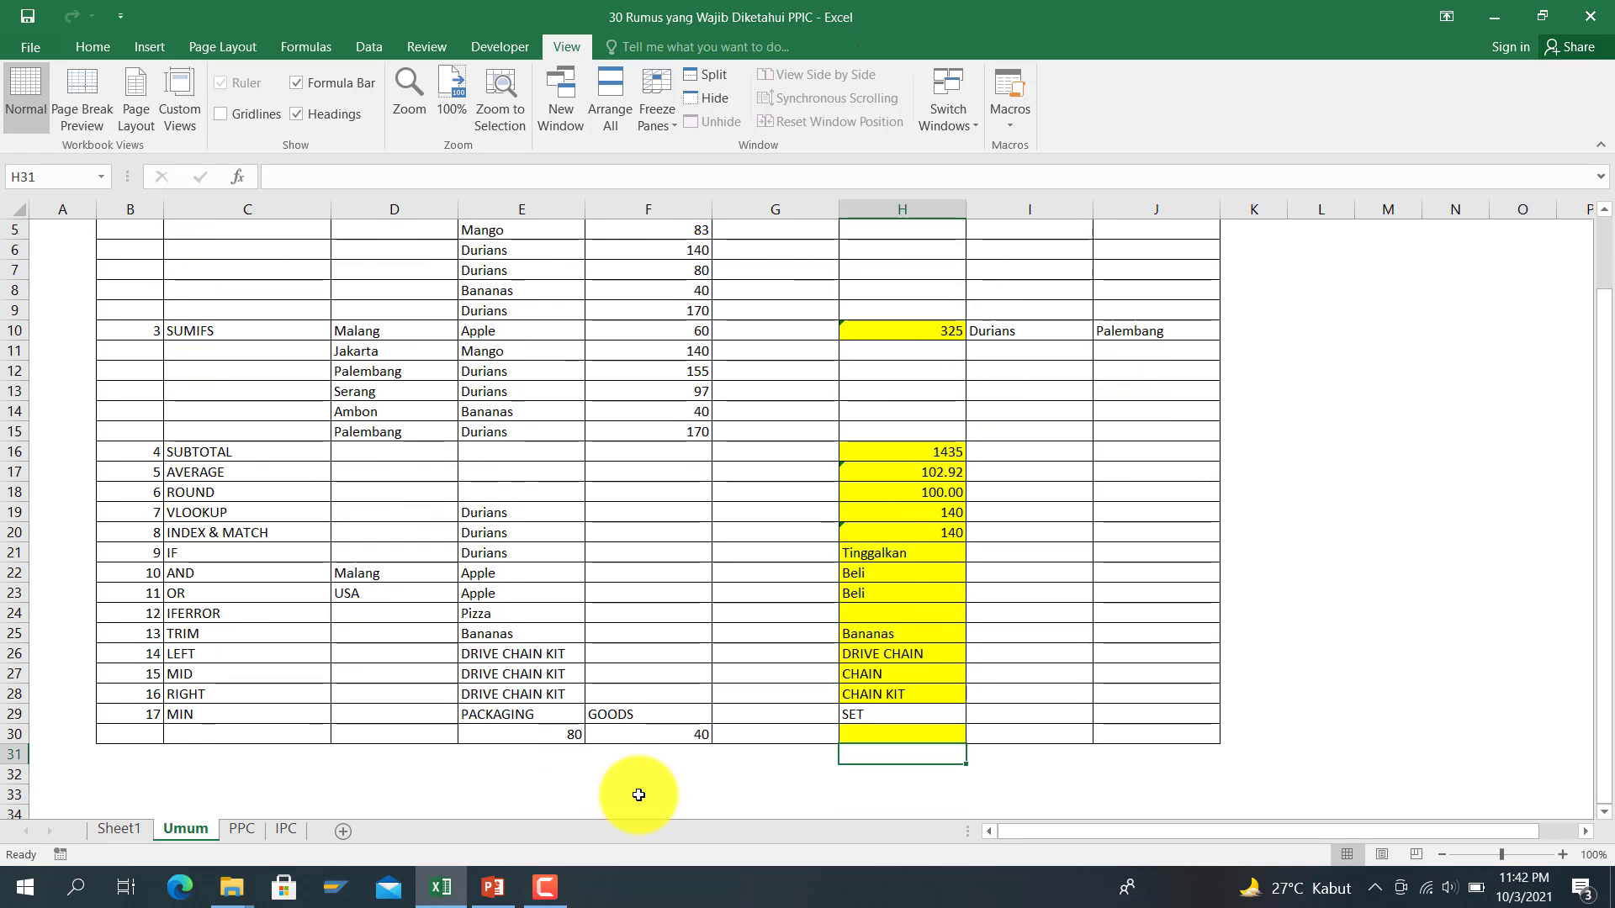
pyautogui.press('Down')
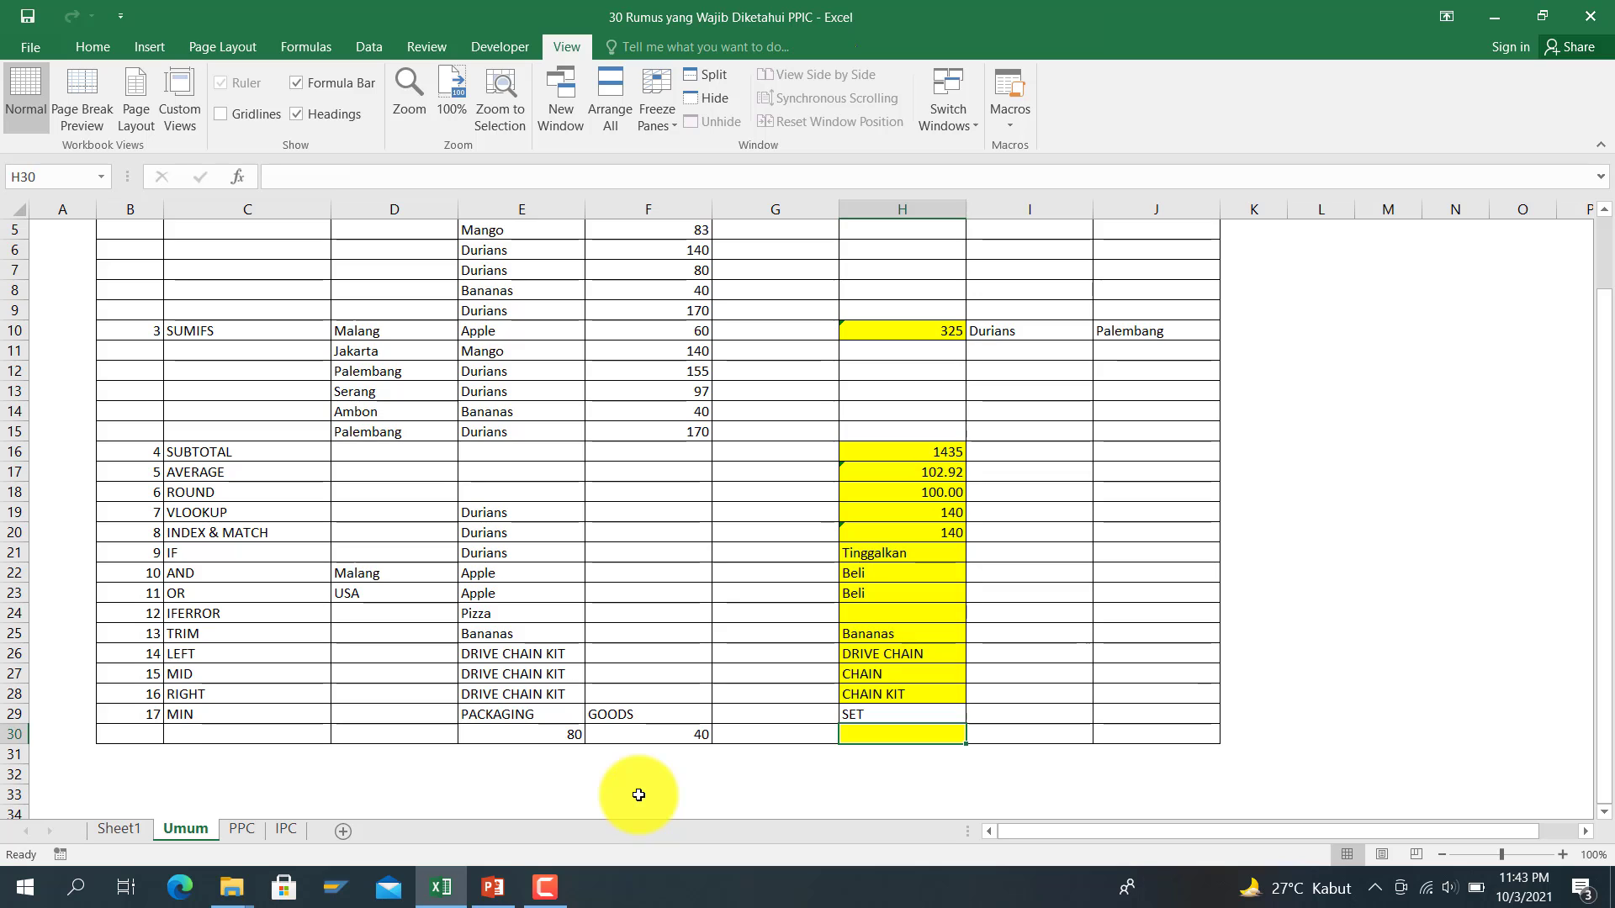
pyautogui.write('=')
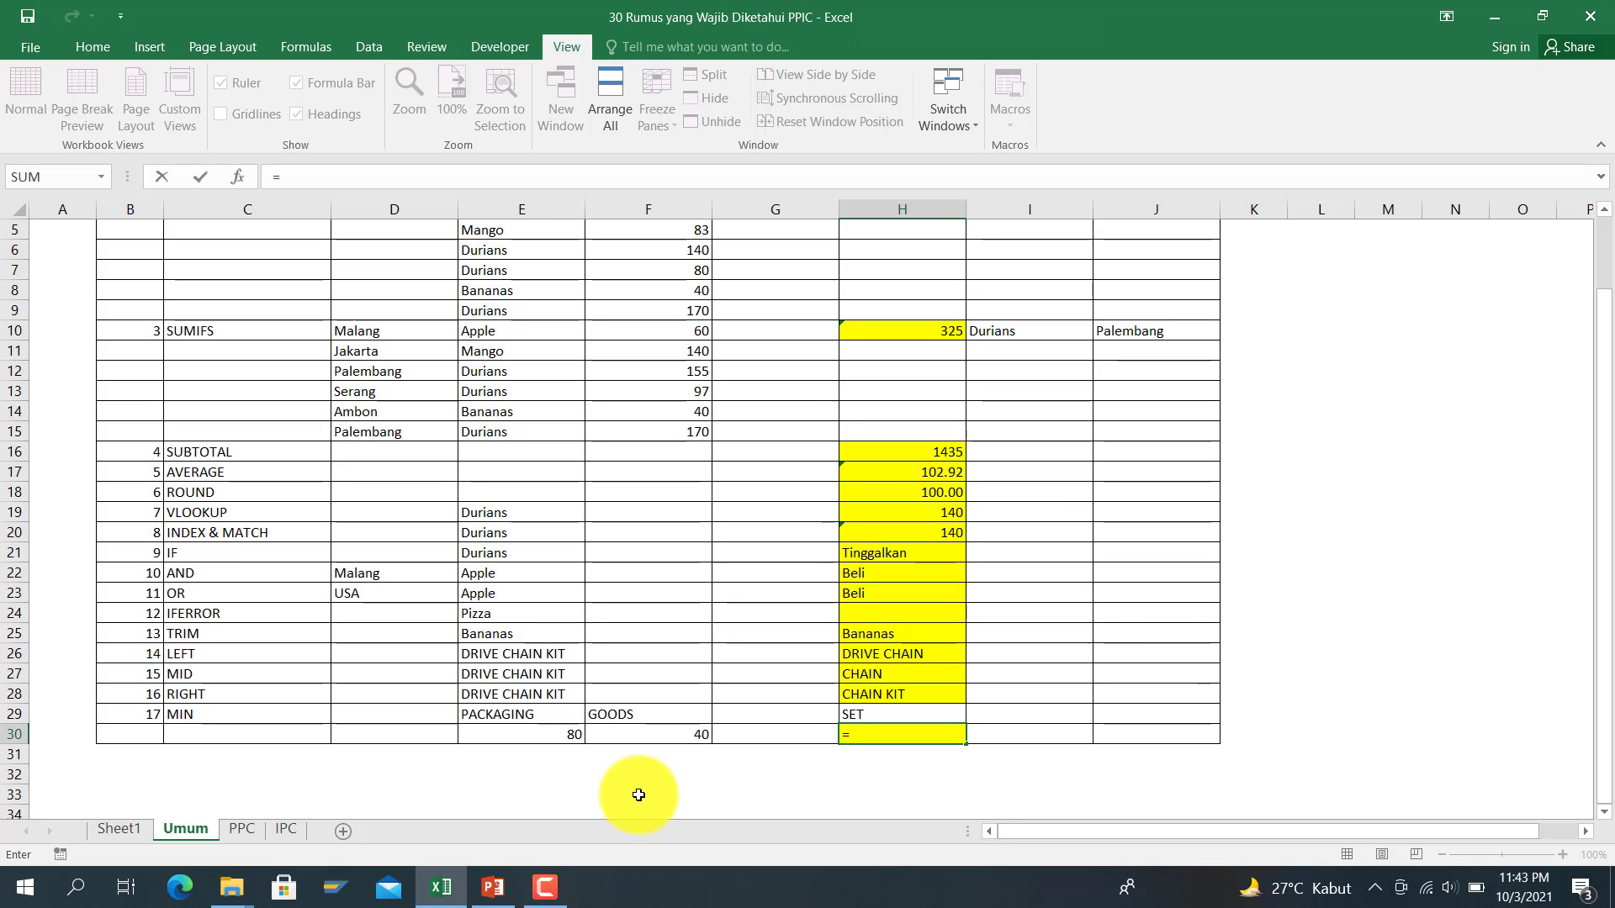
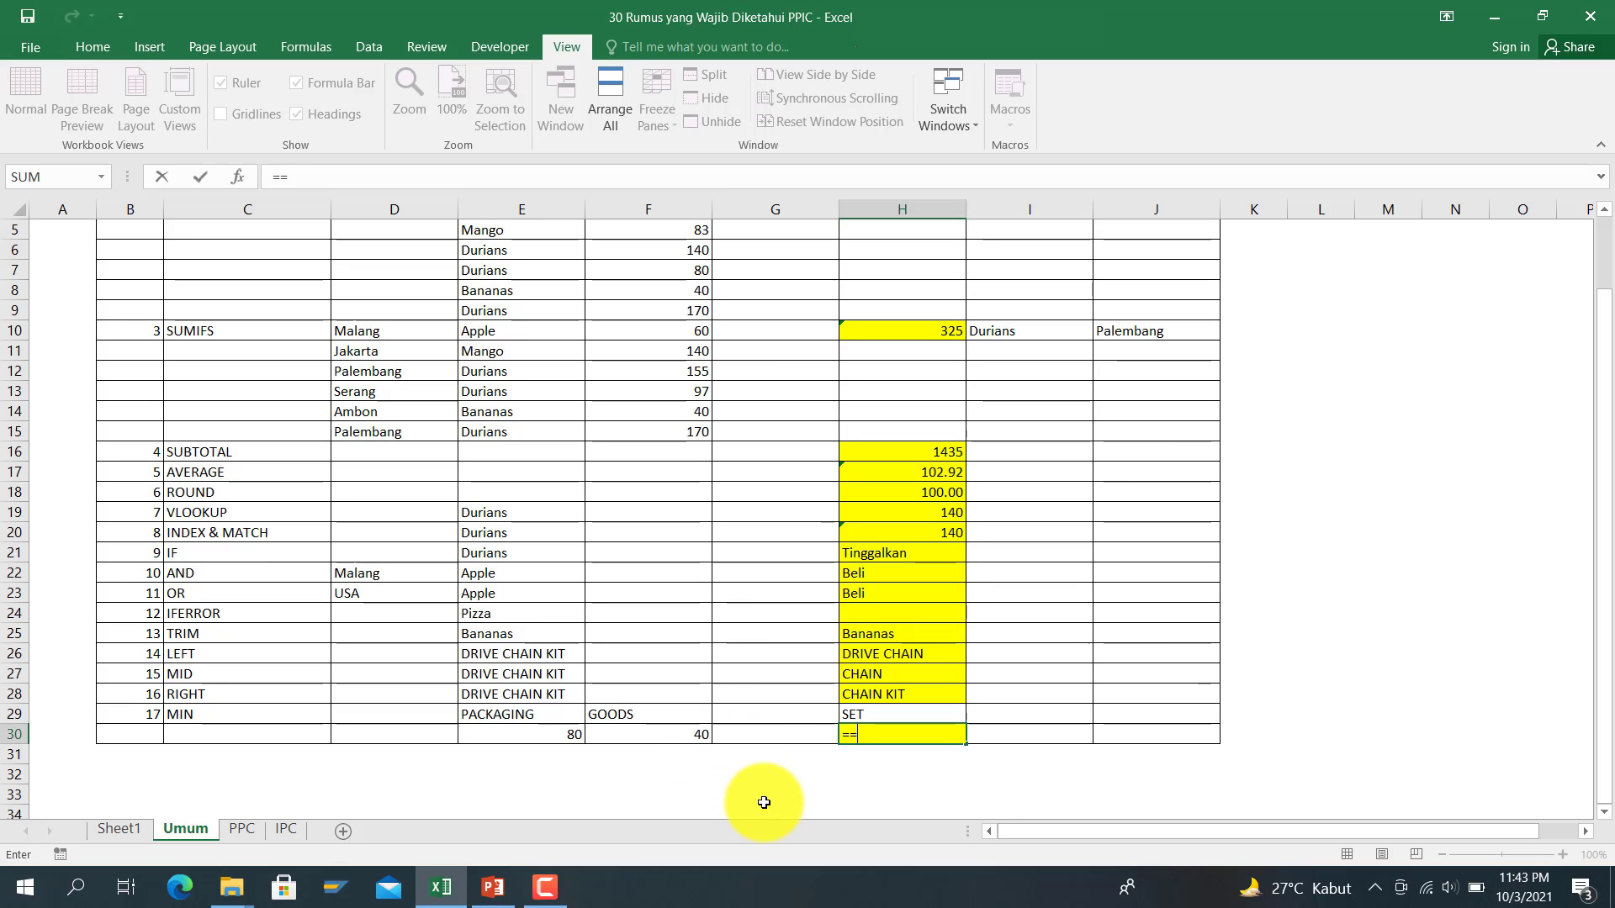
# Step: Enter =MIN(E30,F30) in H30 to get 40, then return to the top of the sheet
pyautogui.write('min(')
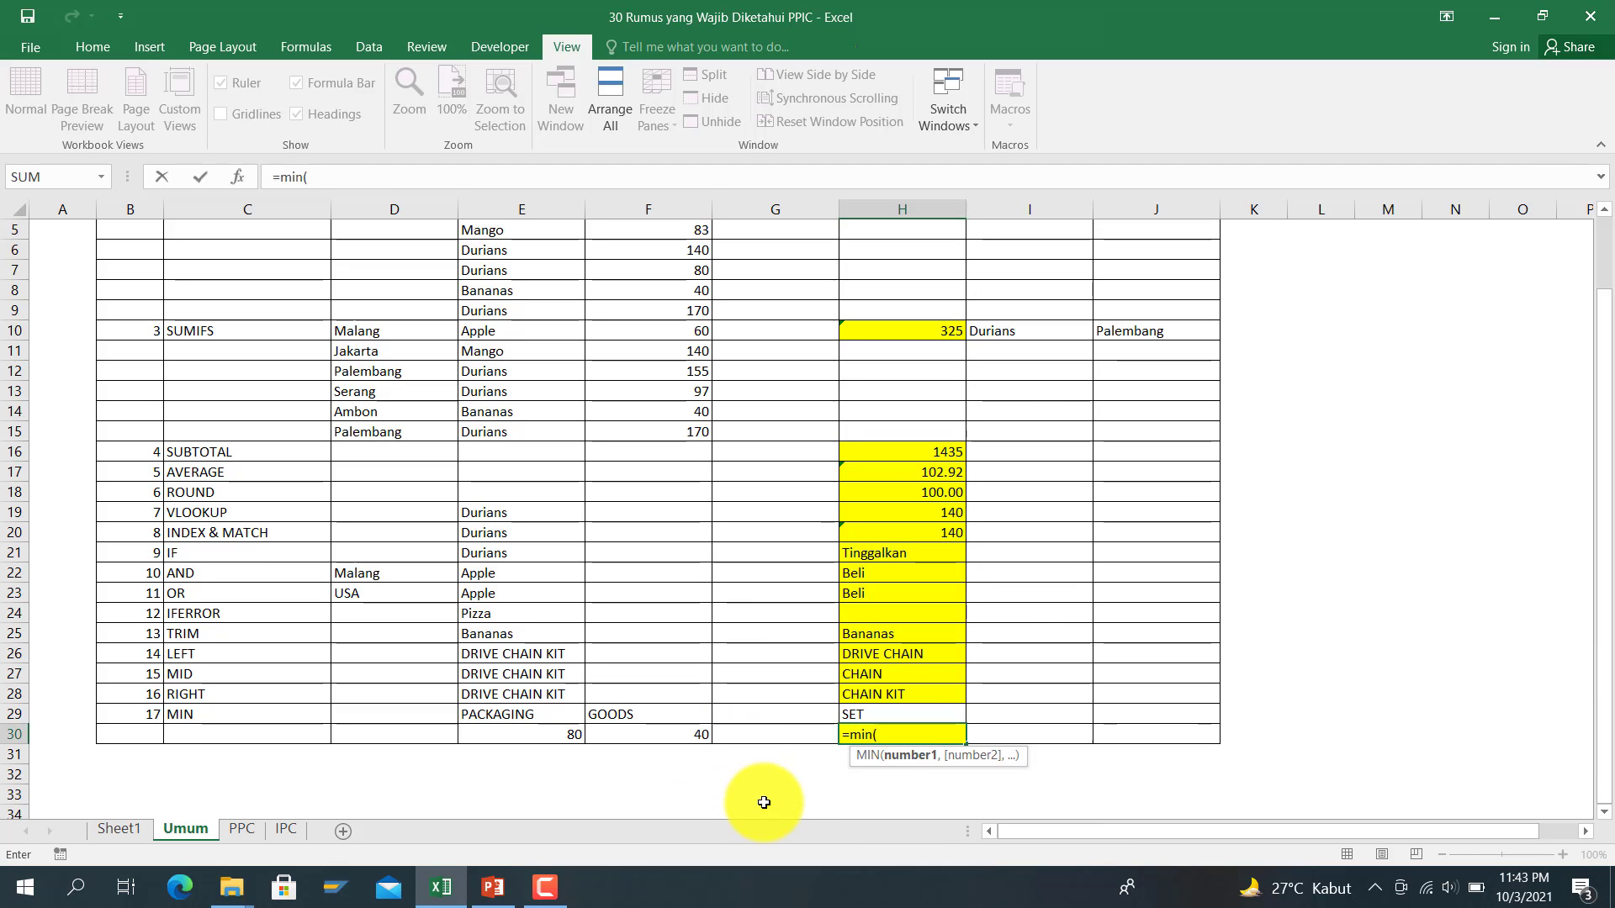
pyautogui.click(483, 737)
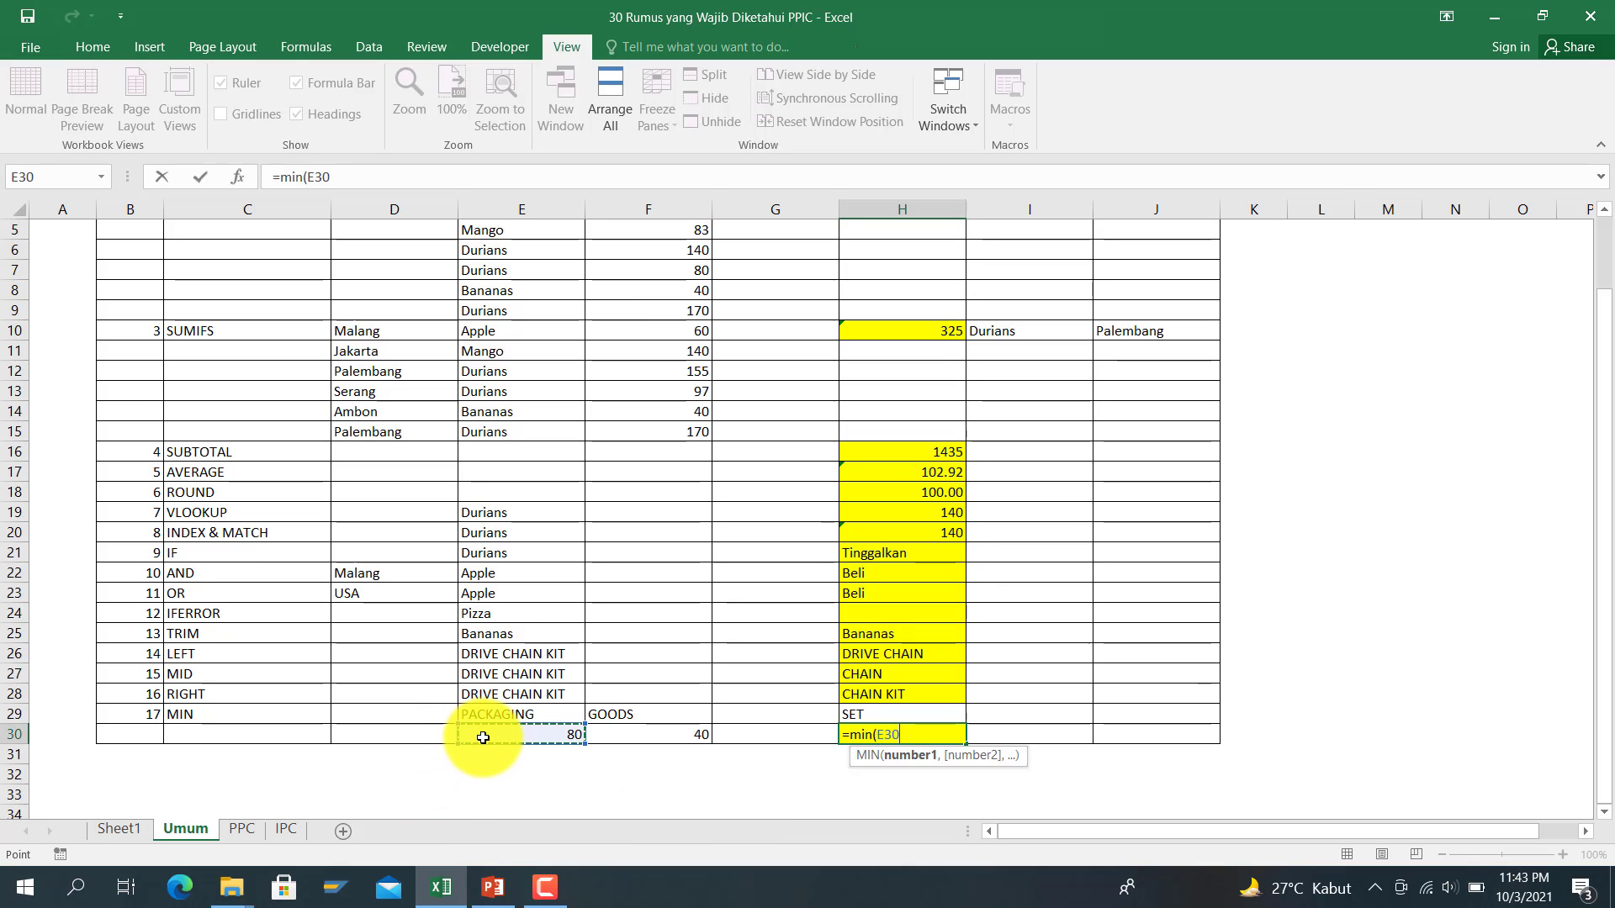
pyautogui.write(',')
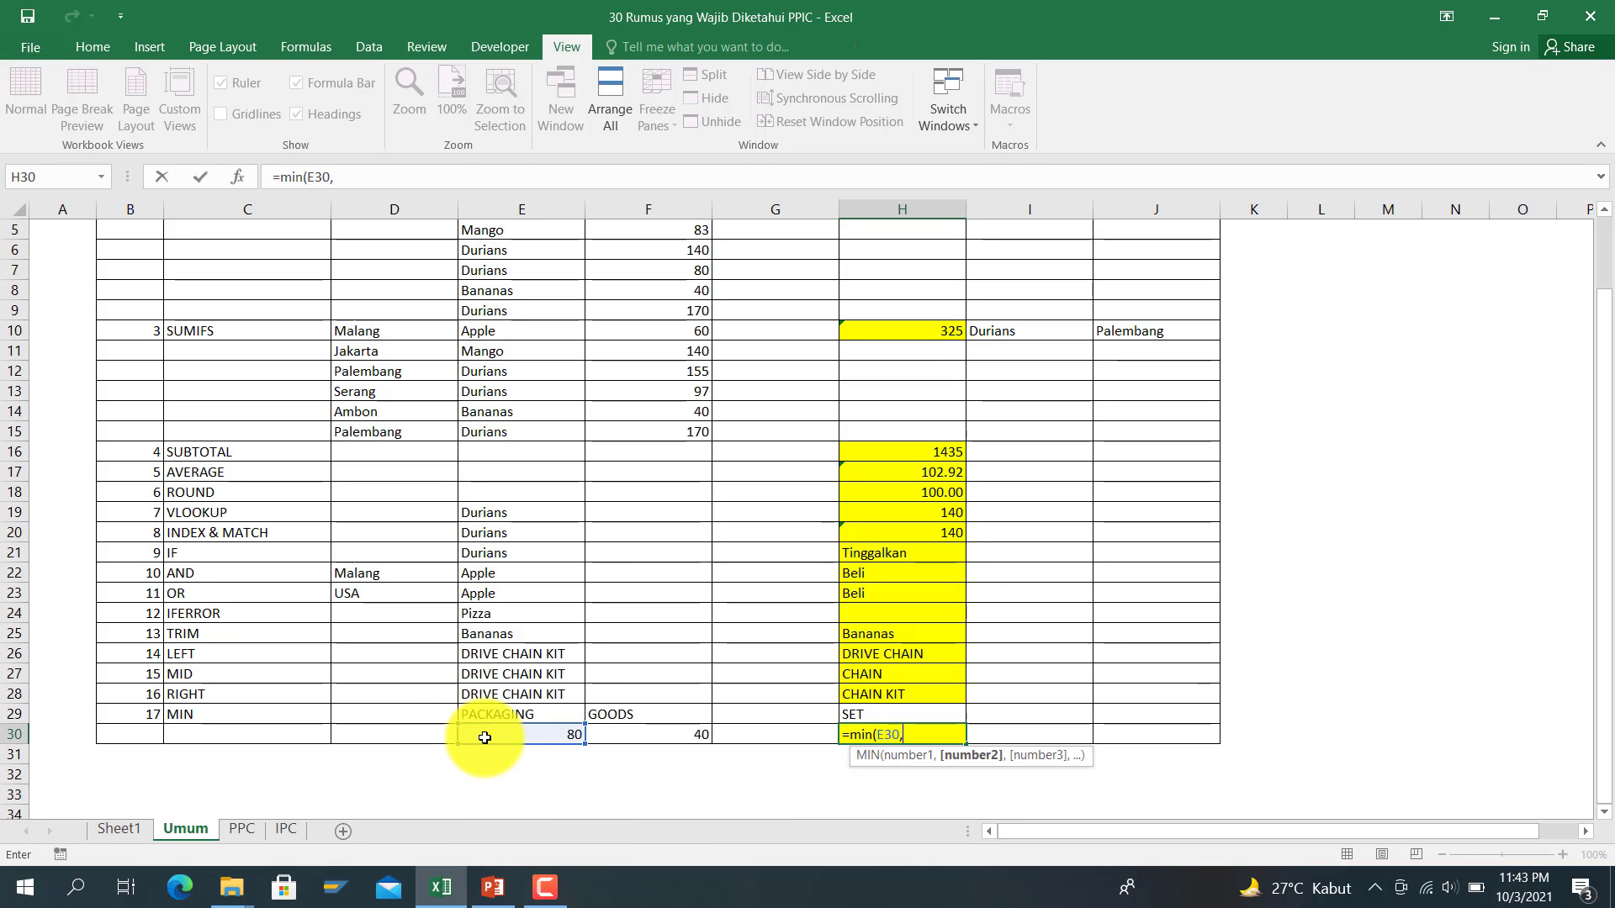
pyautogui.click(625, 734)
pyautogui.write(')')
pyautogui.press('Return')
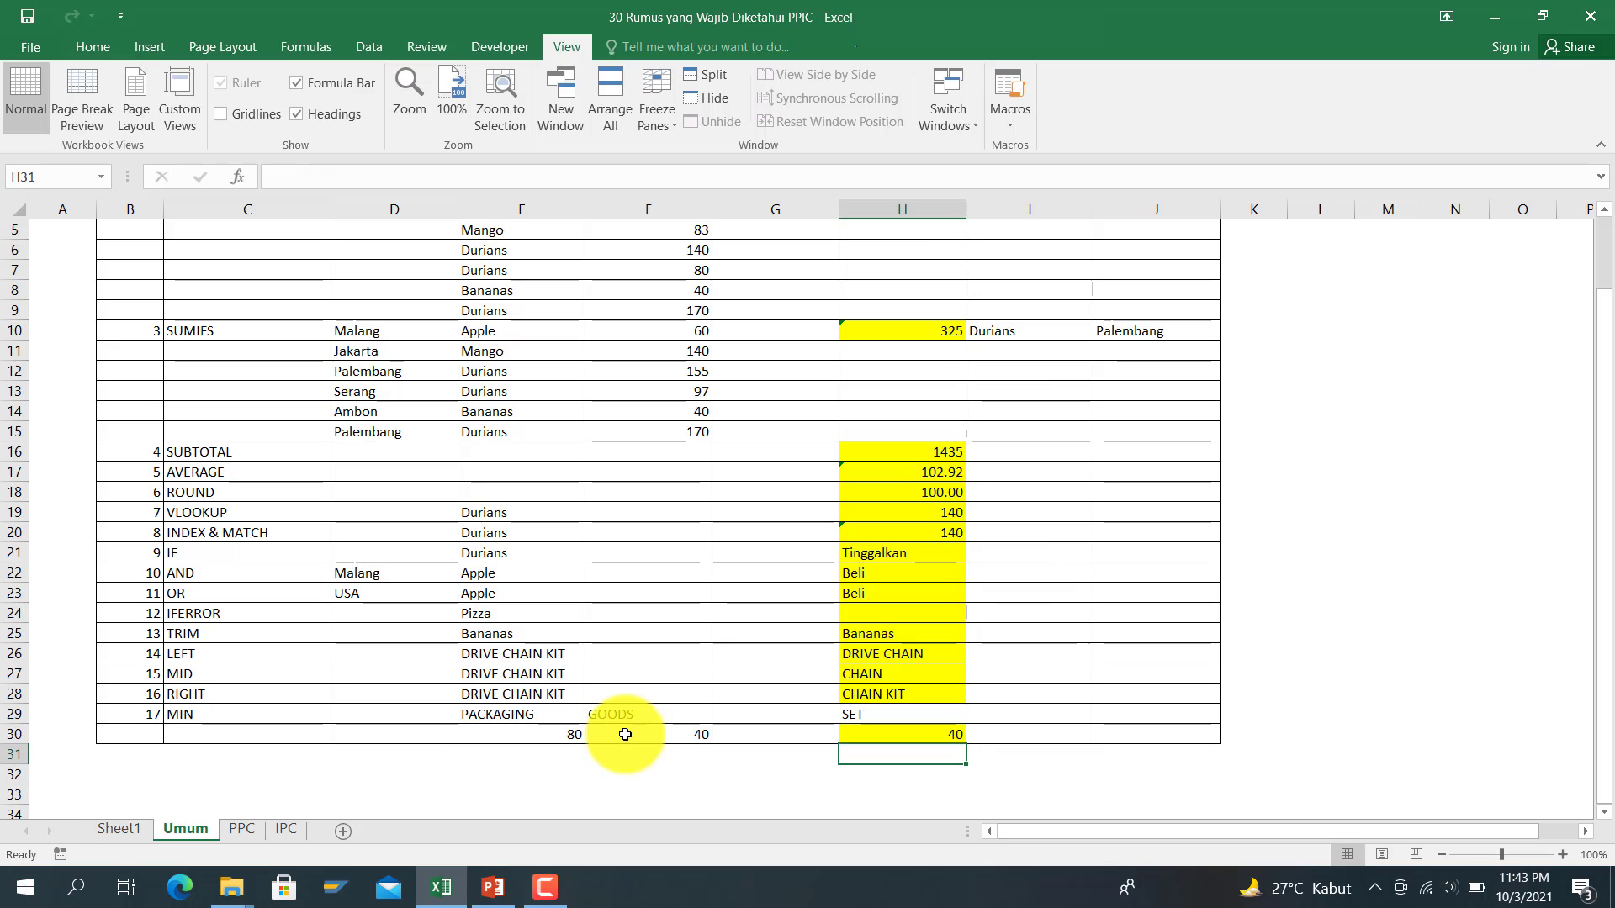
pyautogui.press('Up')
pyautogui.press('Up')
pyautogui.press('Up')
pyautogui.press('Up')
pyautogui.press('Up')
pyautogui.press('Up')
pyautogui.press('Up')
pyautogui.press('Up')
pyautogui.press('Up')
pyautogui.press('Up')
pyautogui.press('Up')
pyautogui.press('Up')
pyautogui.press('Up')
pyautogui.press('Up')
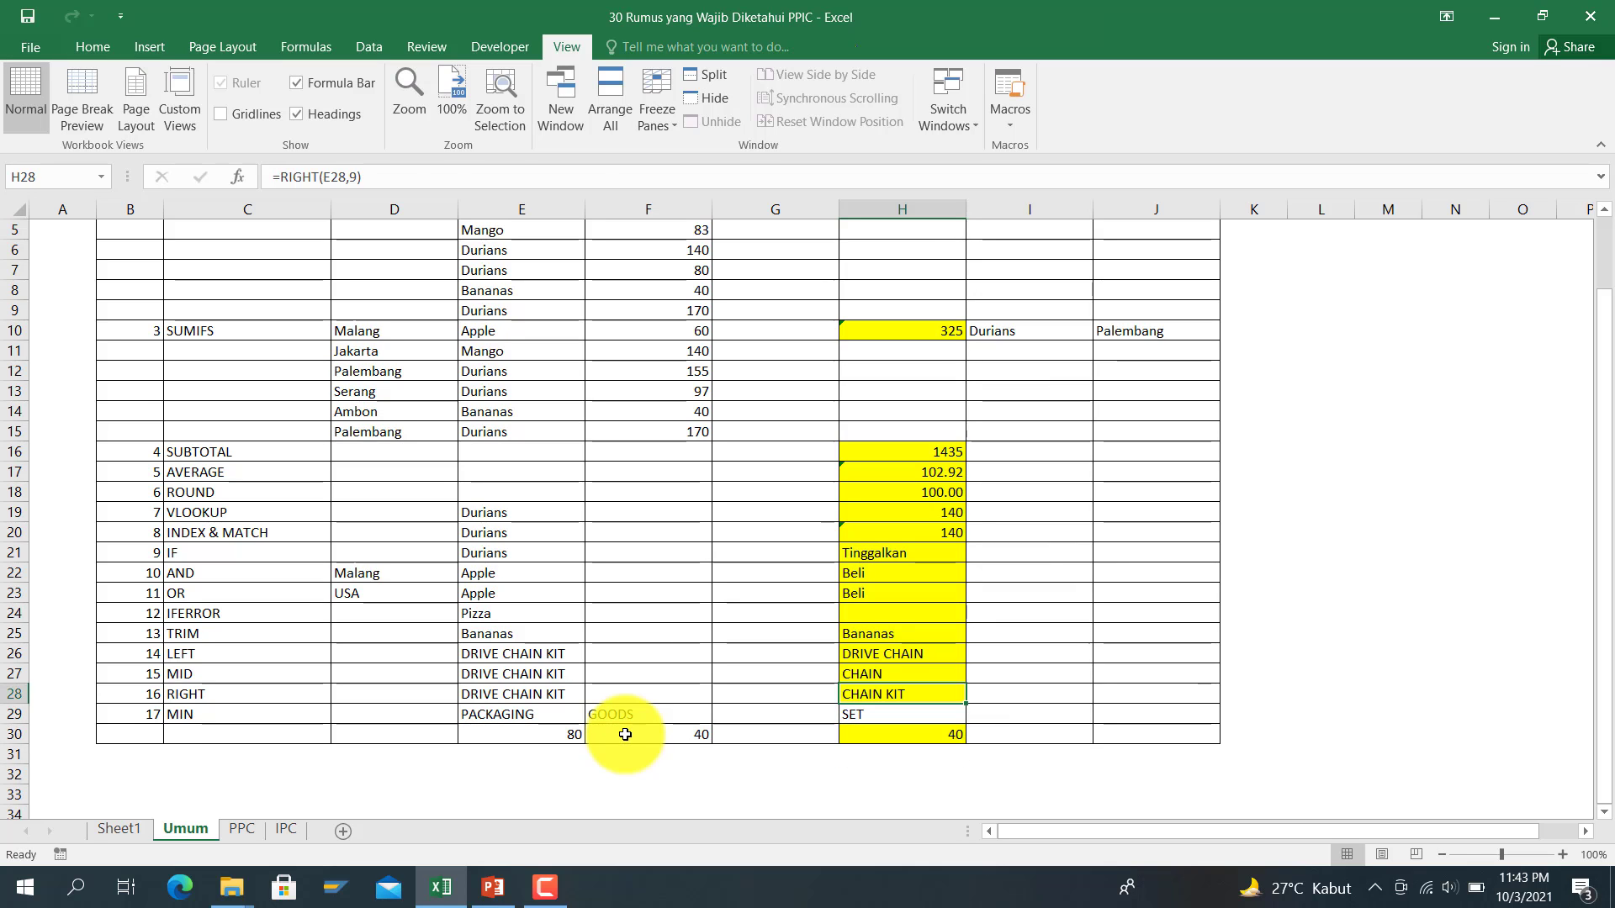
pyautogui.press('Up')
pyautogui.press('Up')
pyautogui.press('Up')
pyautogui.press('Up')
pyautogui.press('Up')
pyautogui.press('Up')
pyautogui.press('Up')
pyautogui.press('Up')
pyautogui.press('Up')
pyautogui.press('Up')
pyautogui.press('Up')
pyautogui.press('Up')
pyautogui.press('Up')
pyautogui.press('Up')
pyautogui.press('Up')
pyautogui.press('Up')
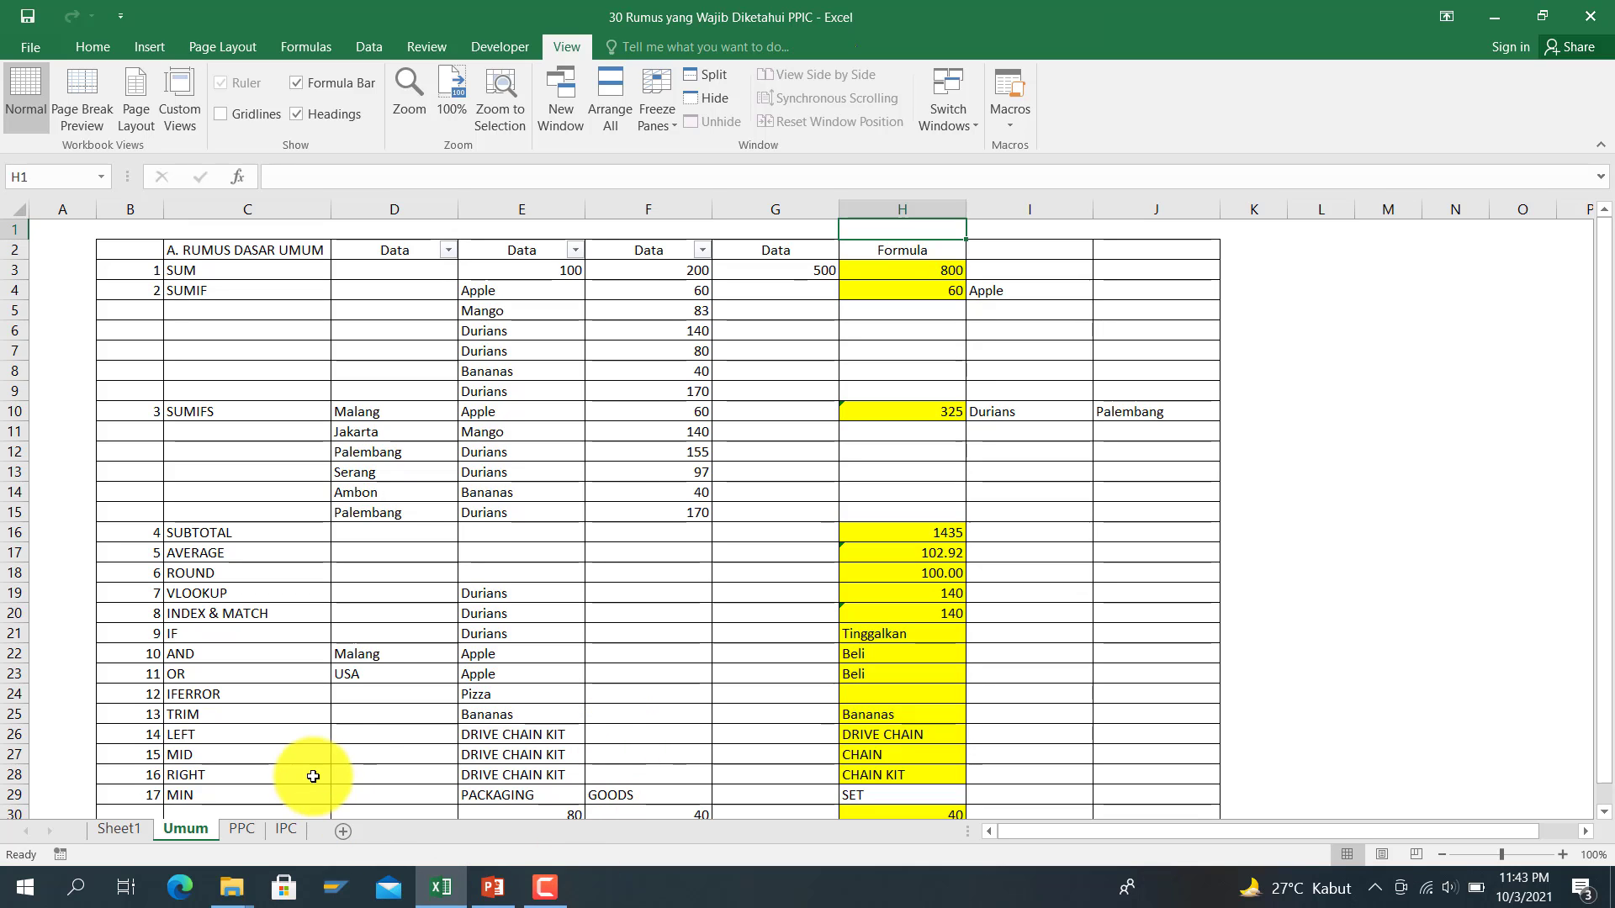
# Step: Switch to the PPC sheet and select H4 for the date result
pyautogui.click(236, 829)
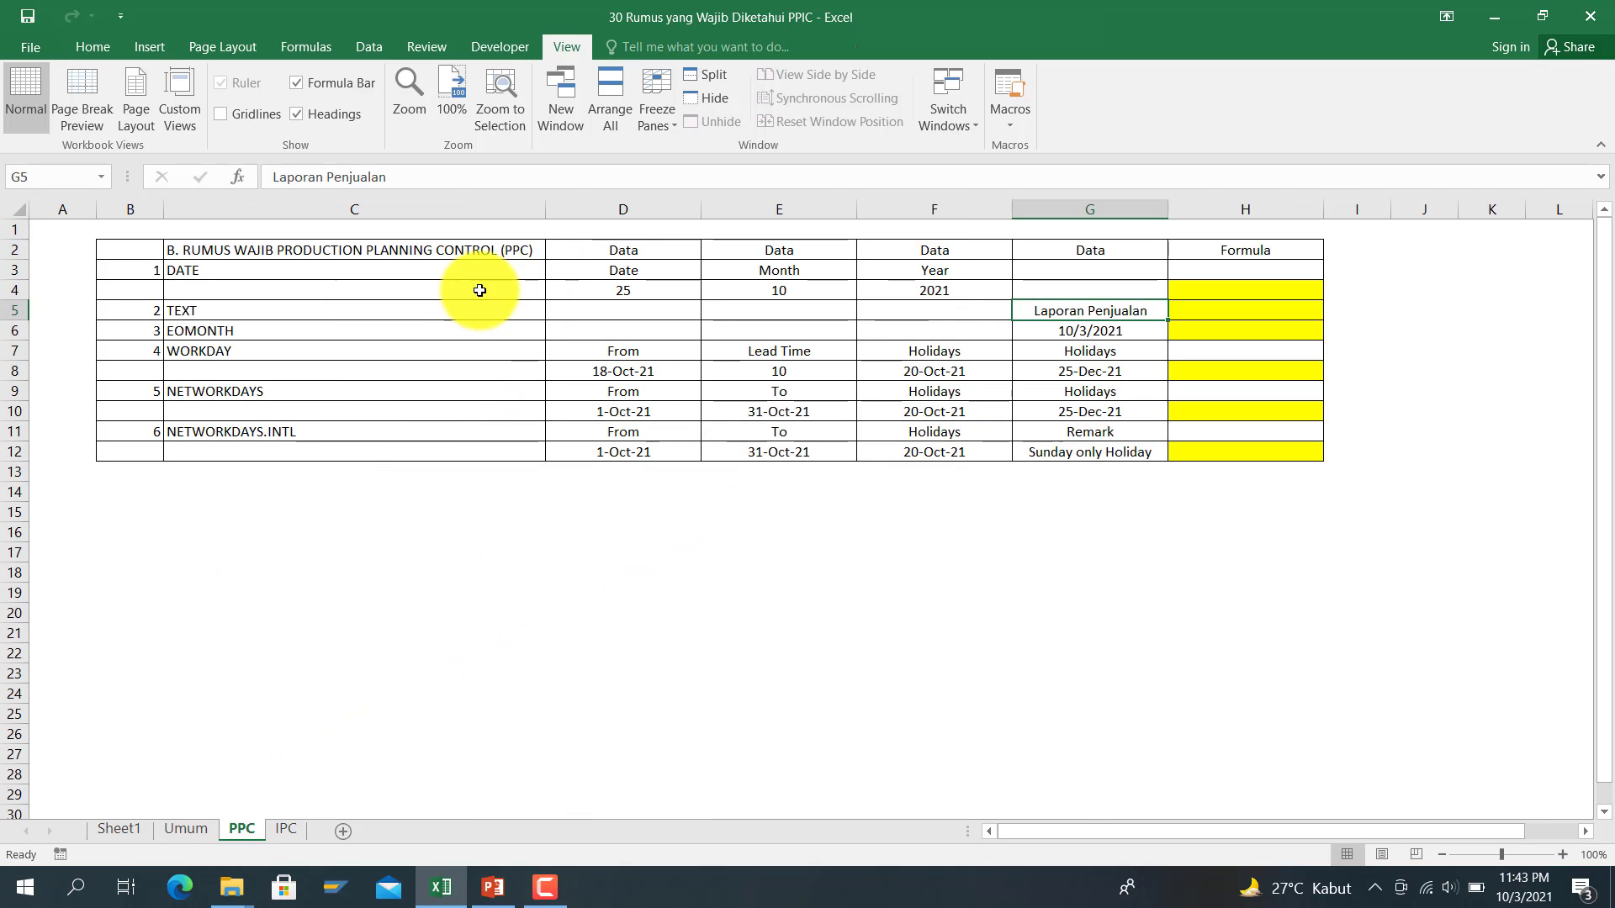
pyautogui.click(960, 286)
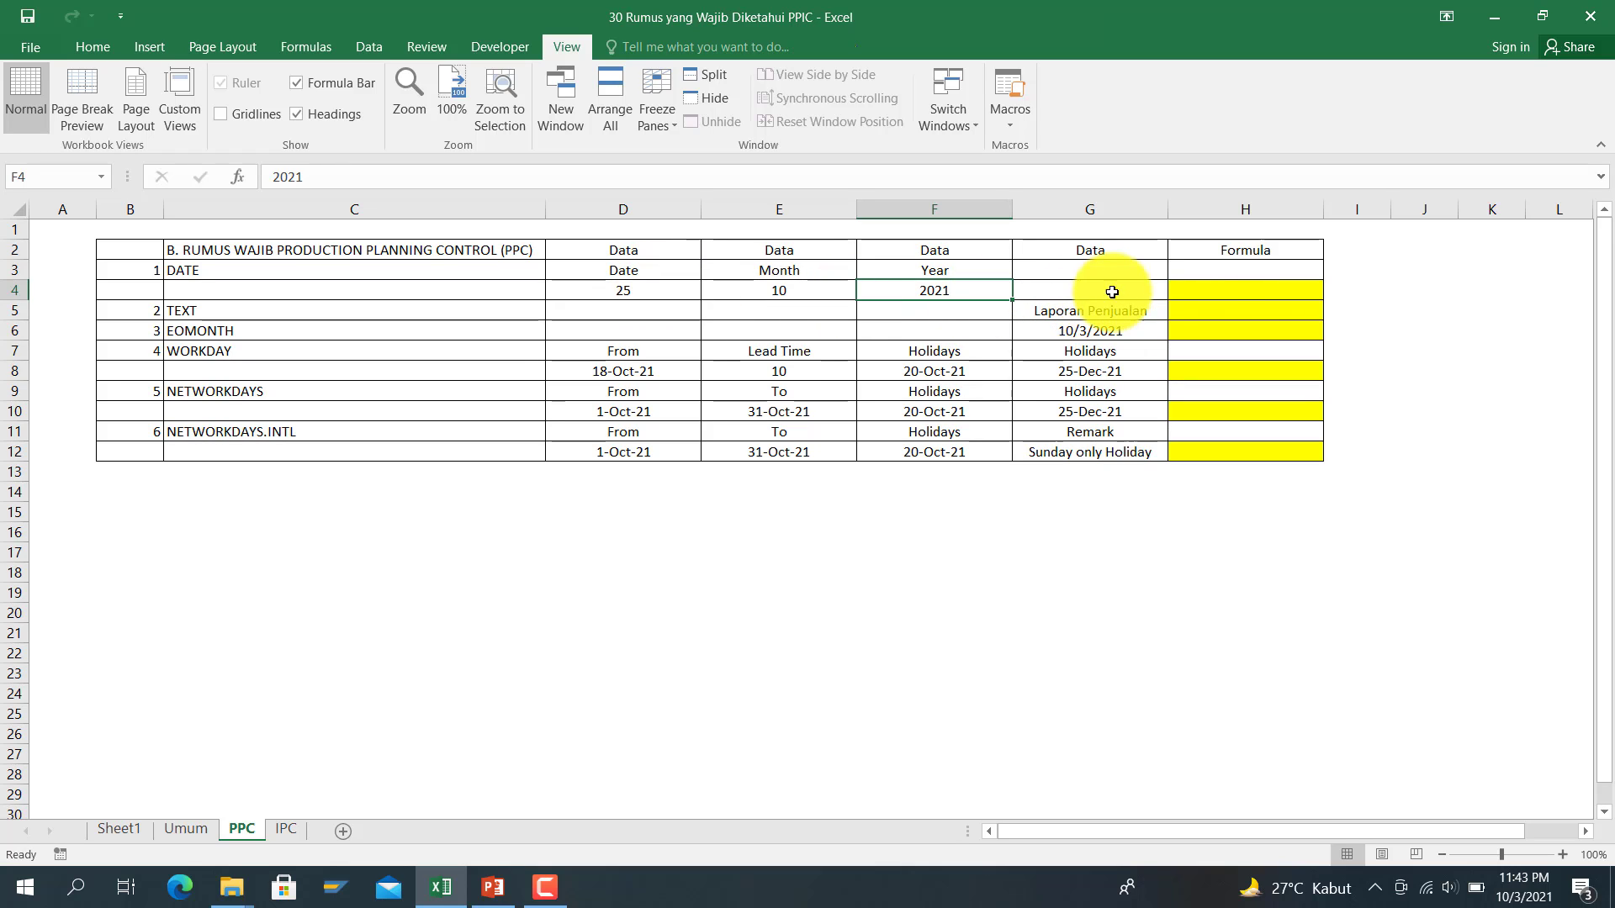
pyautogui.click(1218, 286)
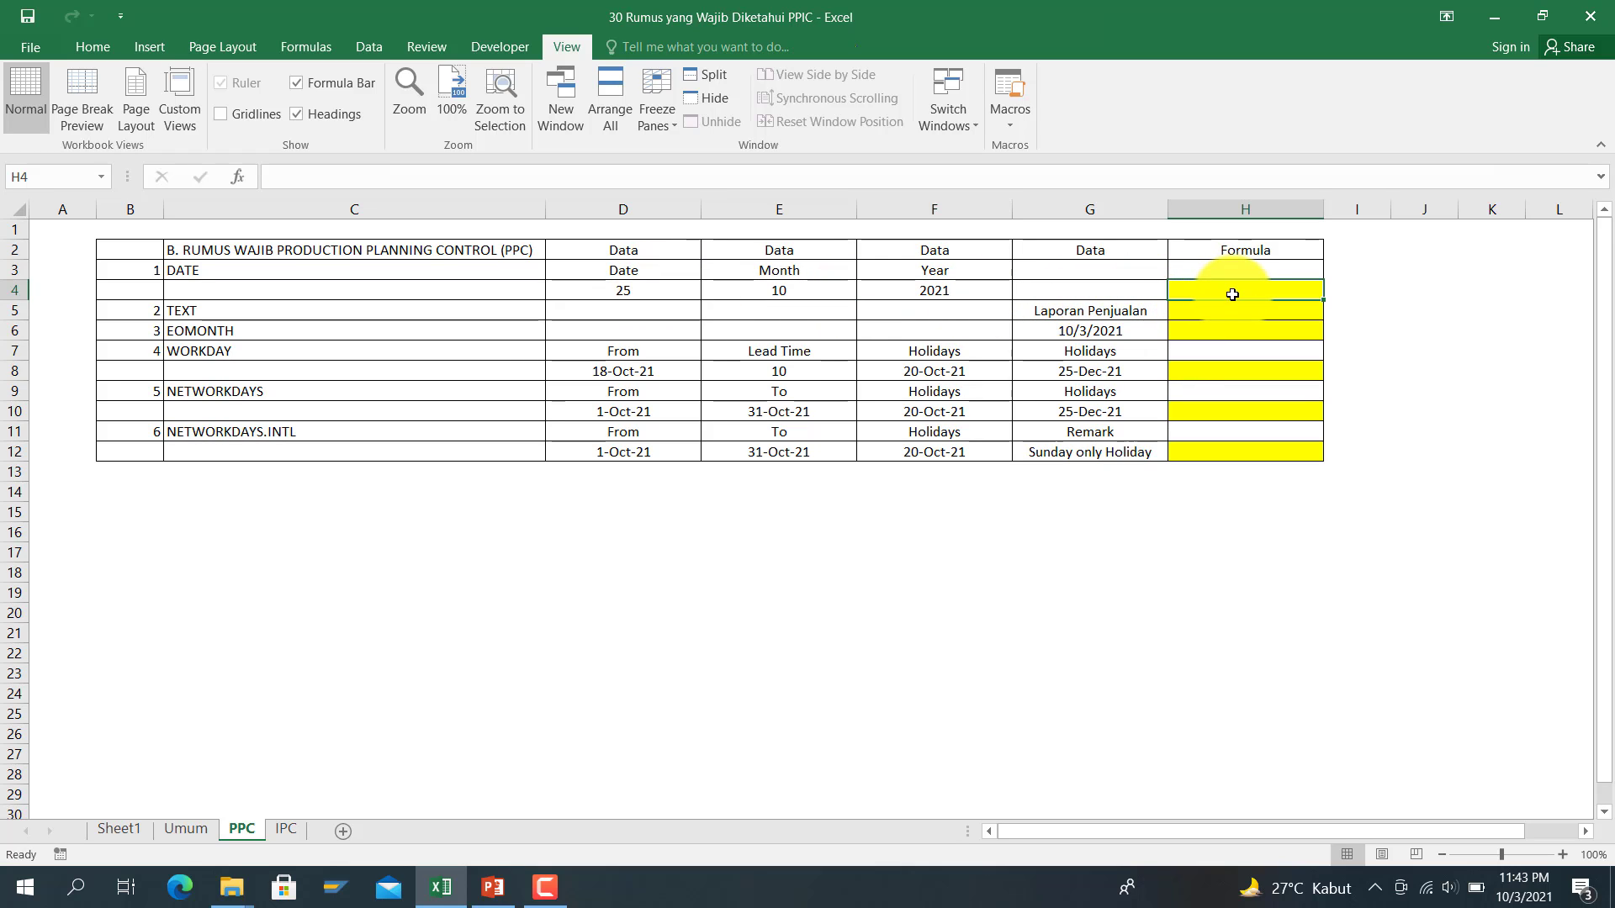
# Step: Enter =DATE(F4,E4,D4) in H4 so it shows 25-Oct-21
pyautogui.write('date9')
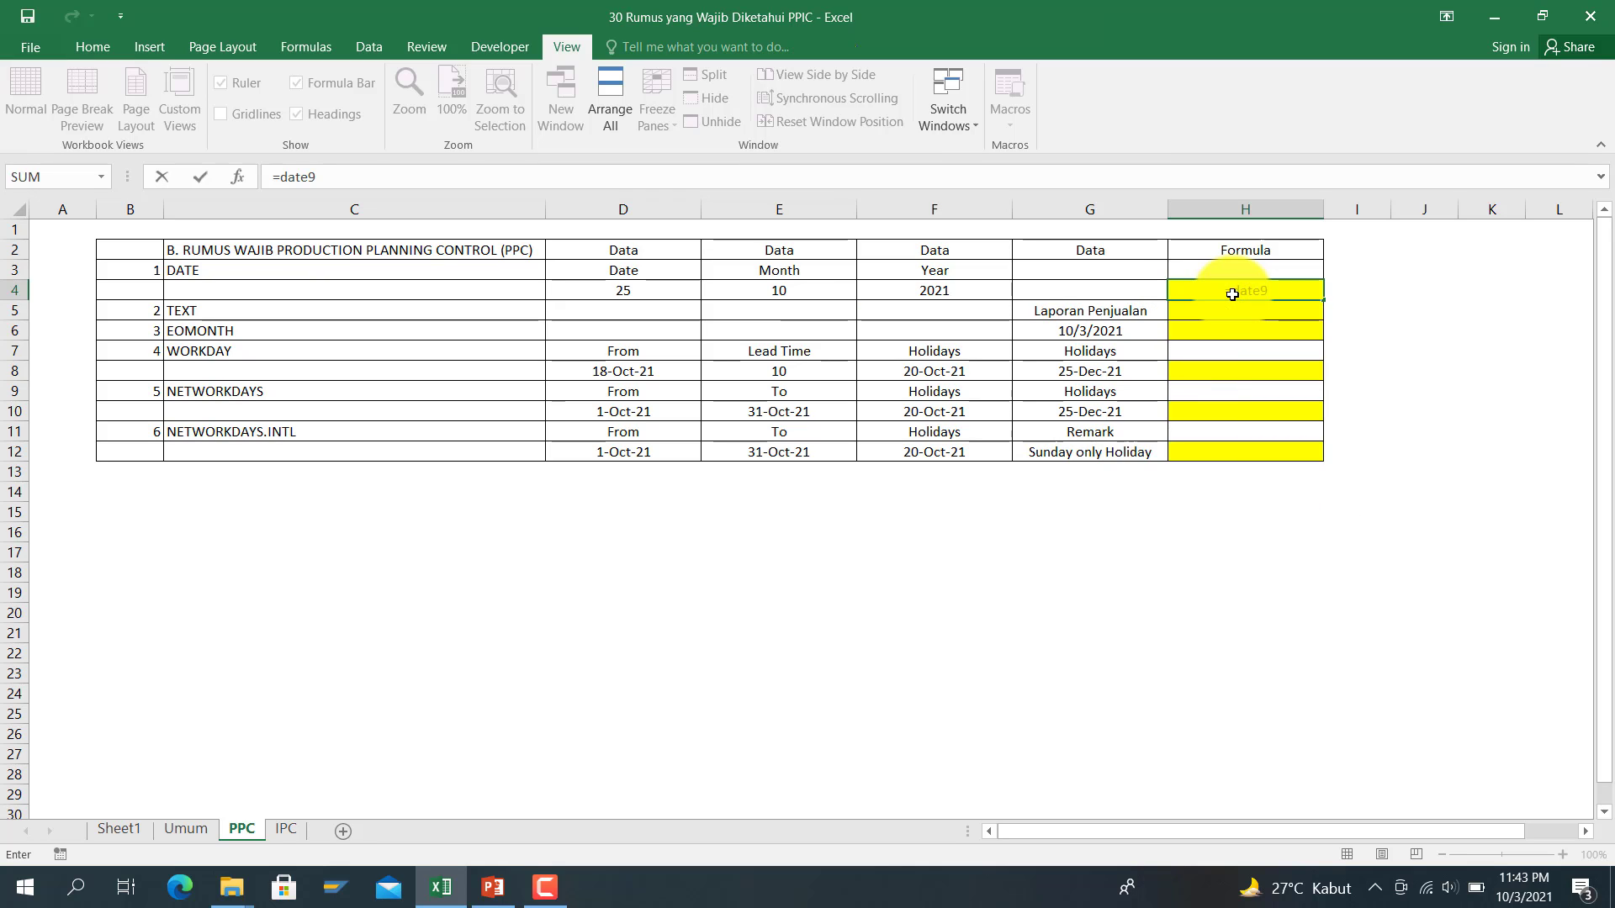
pyautogui.press('BackSpace')
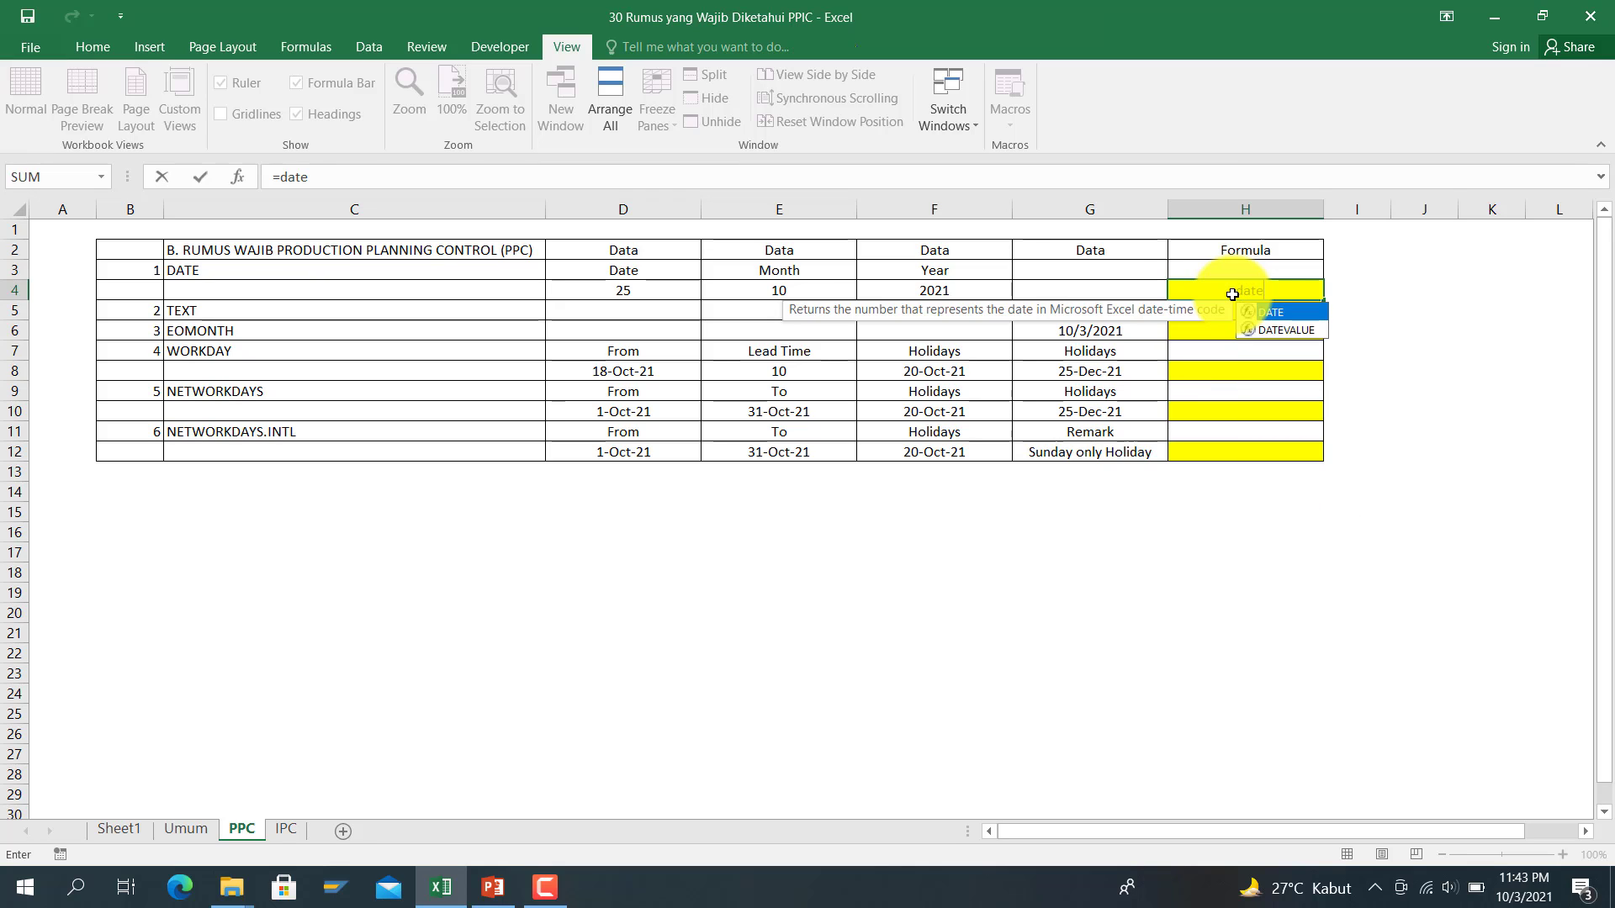
pyautogui.write('(')
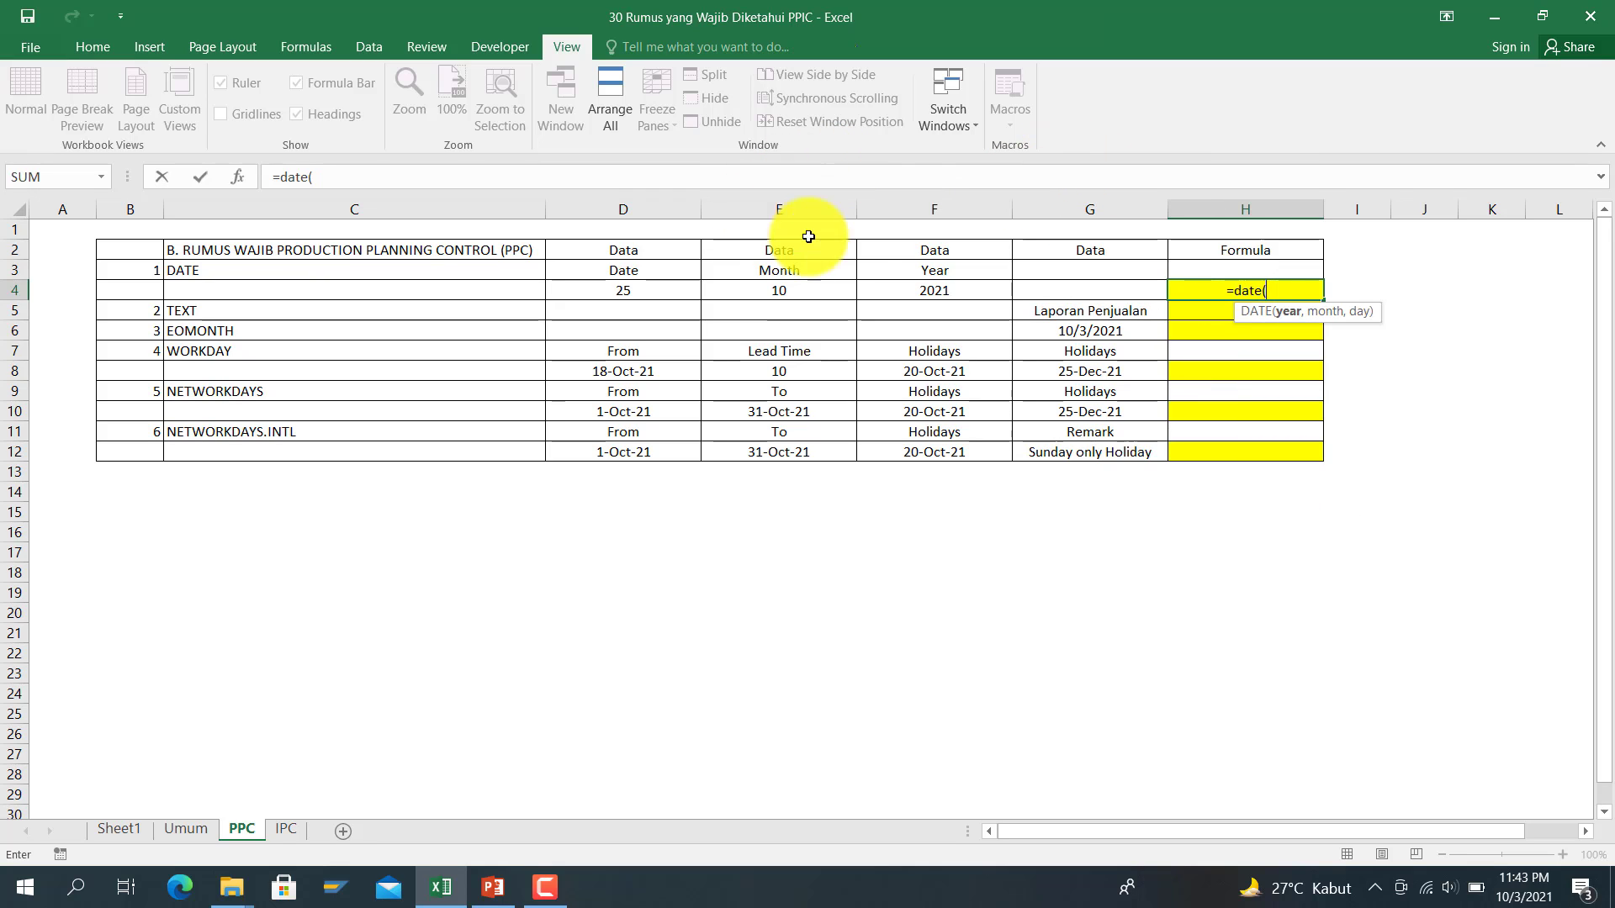
pyautogui.click(915, 292)
pyautogui.write(',')
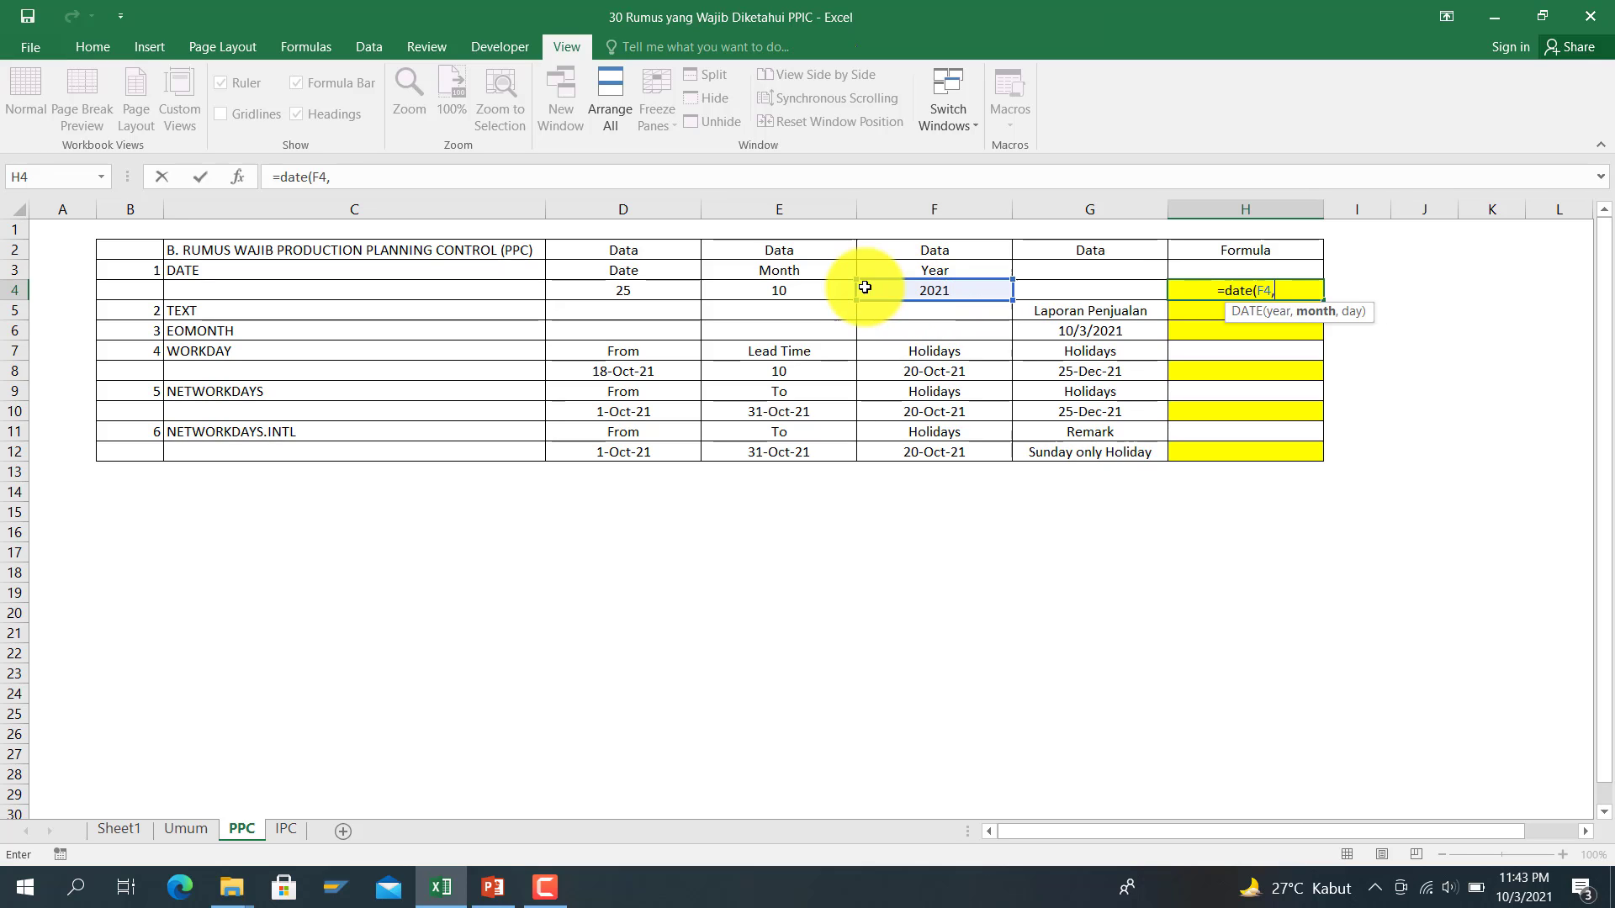
pyautogui.click(799, 293)
pyautogui.write(',')
pyautogui.click(679, 292)
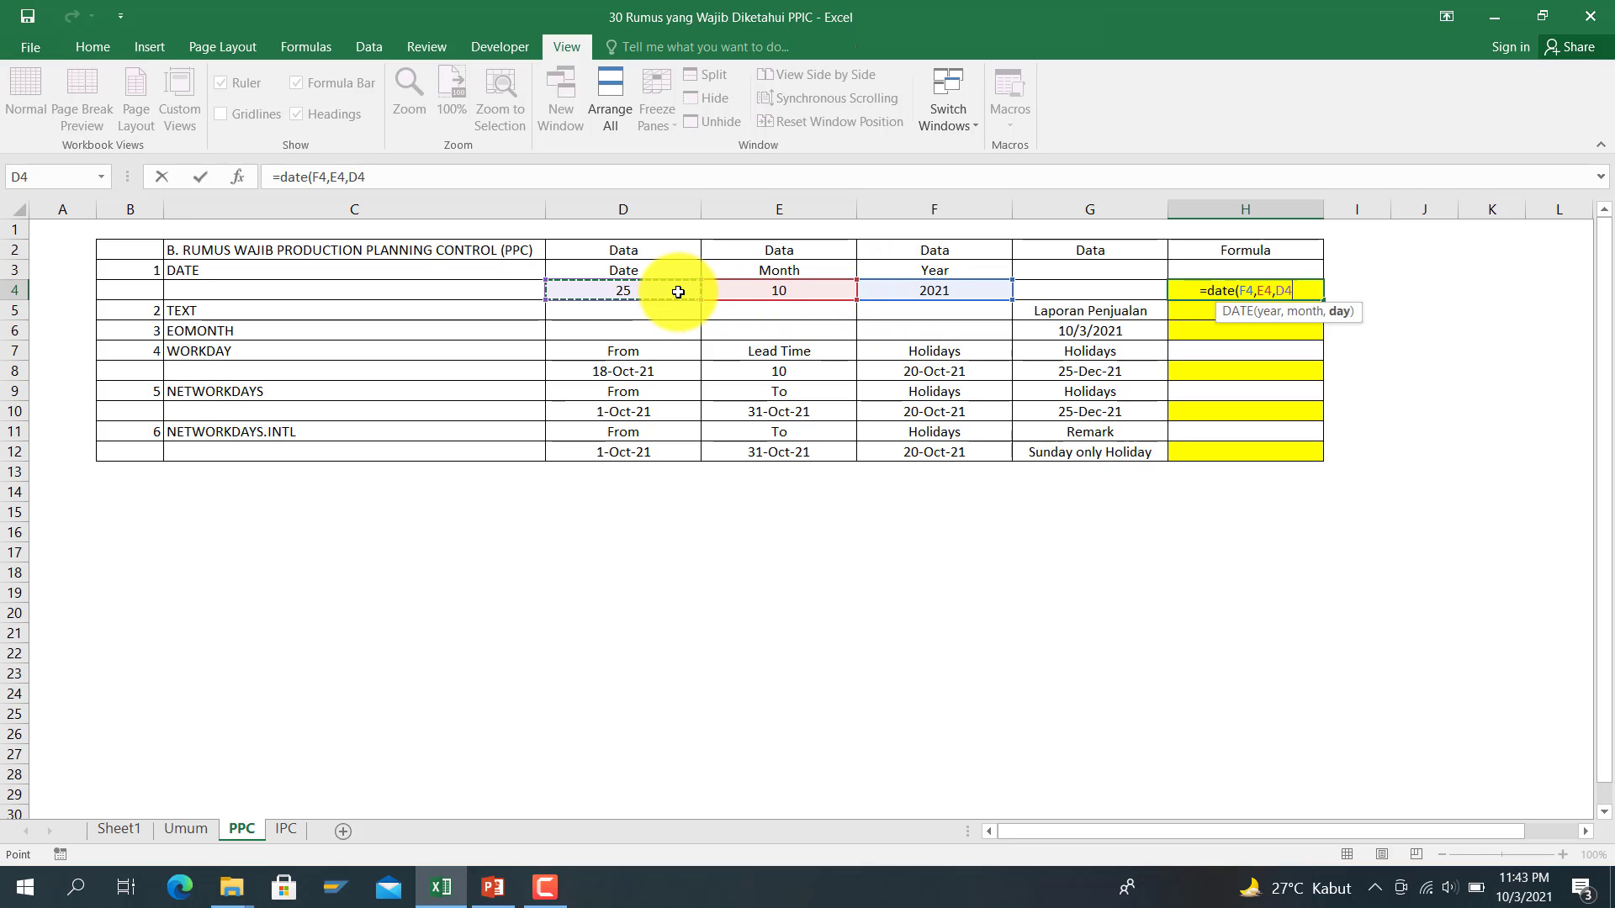
pyautogui.write(')')
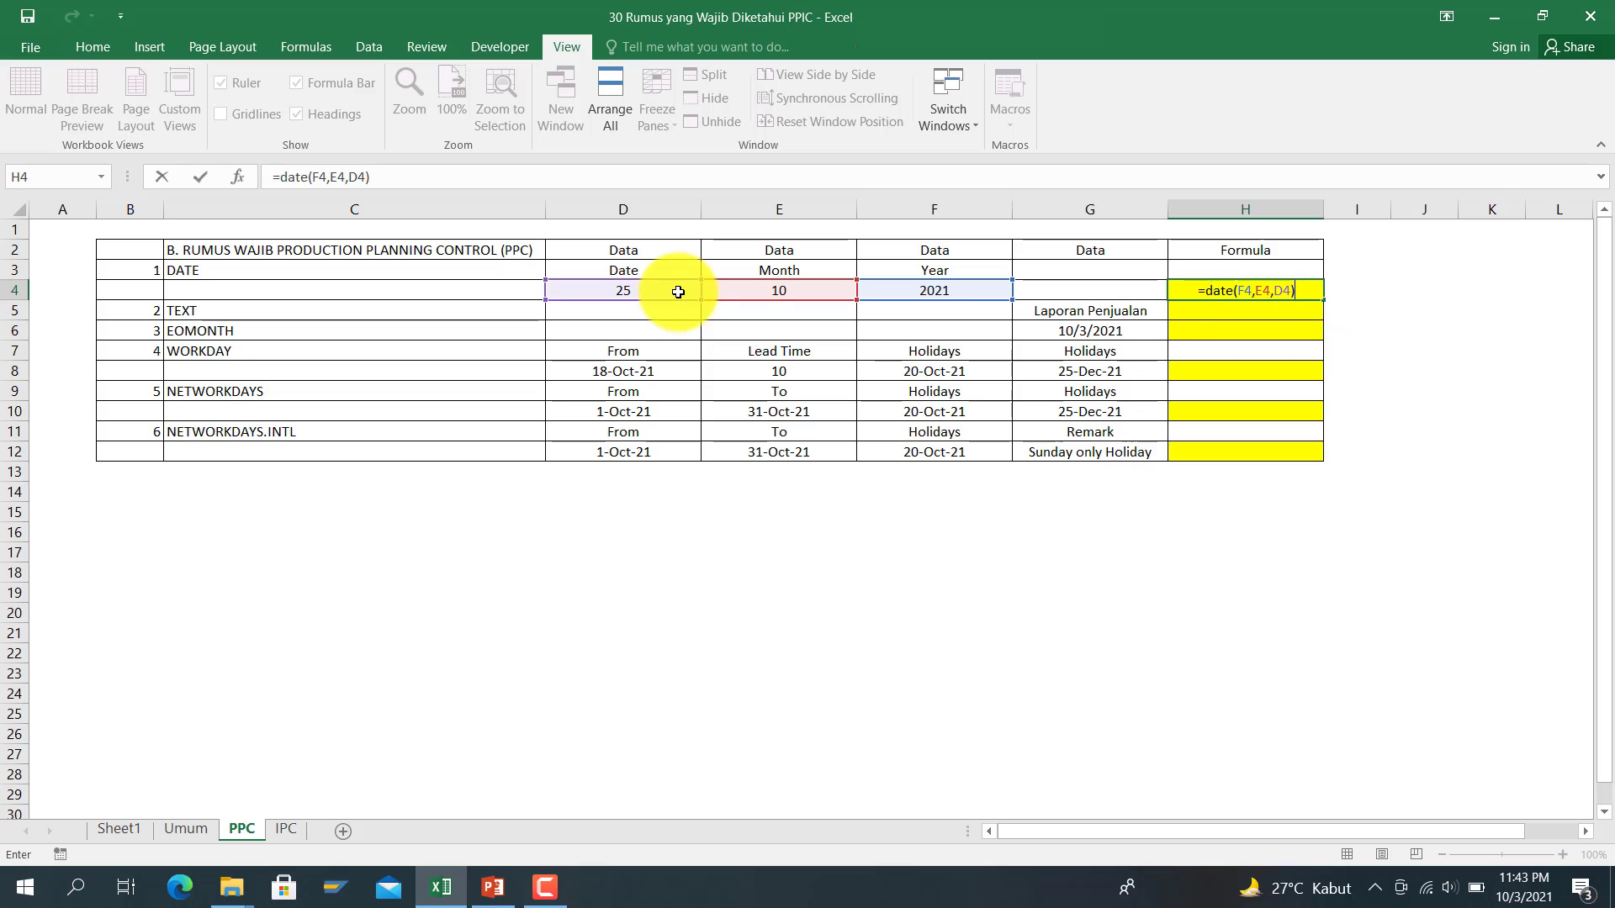
pyautogui.press('Return')
pyautogui.press('Down')
pyautogui.press('Down')
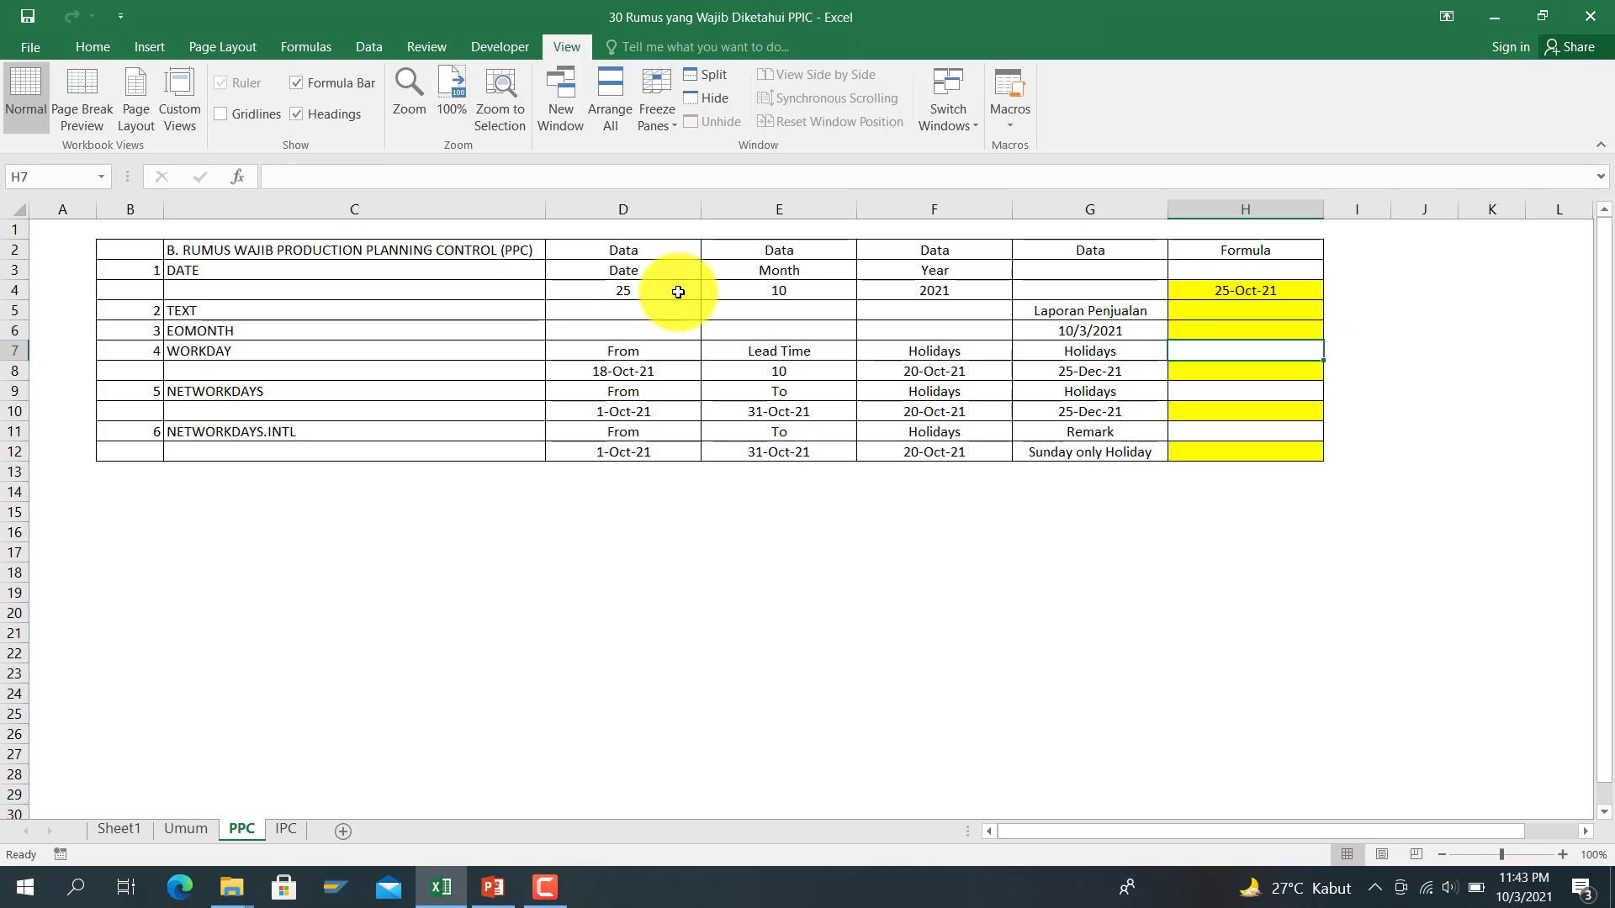
pyautogui.press('Up')
pyautogui.press('Up')
pyautogui.press('Up')
pyautogui.press('Up')
pyautogui.press('Up')
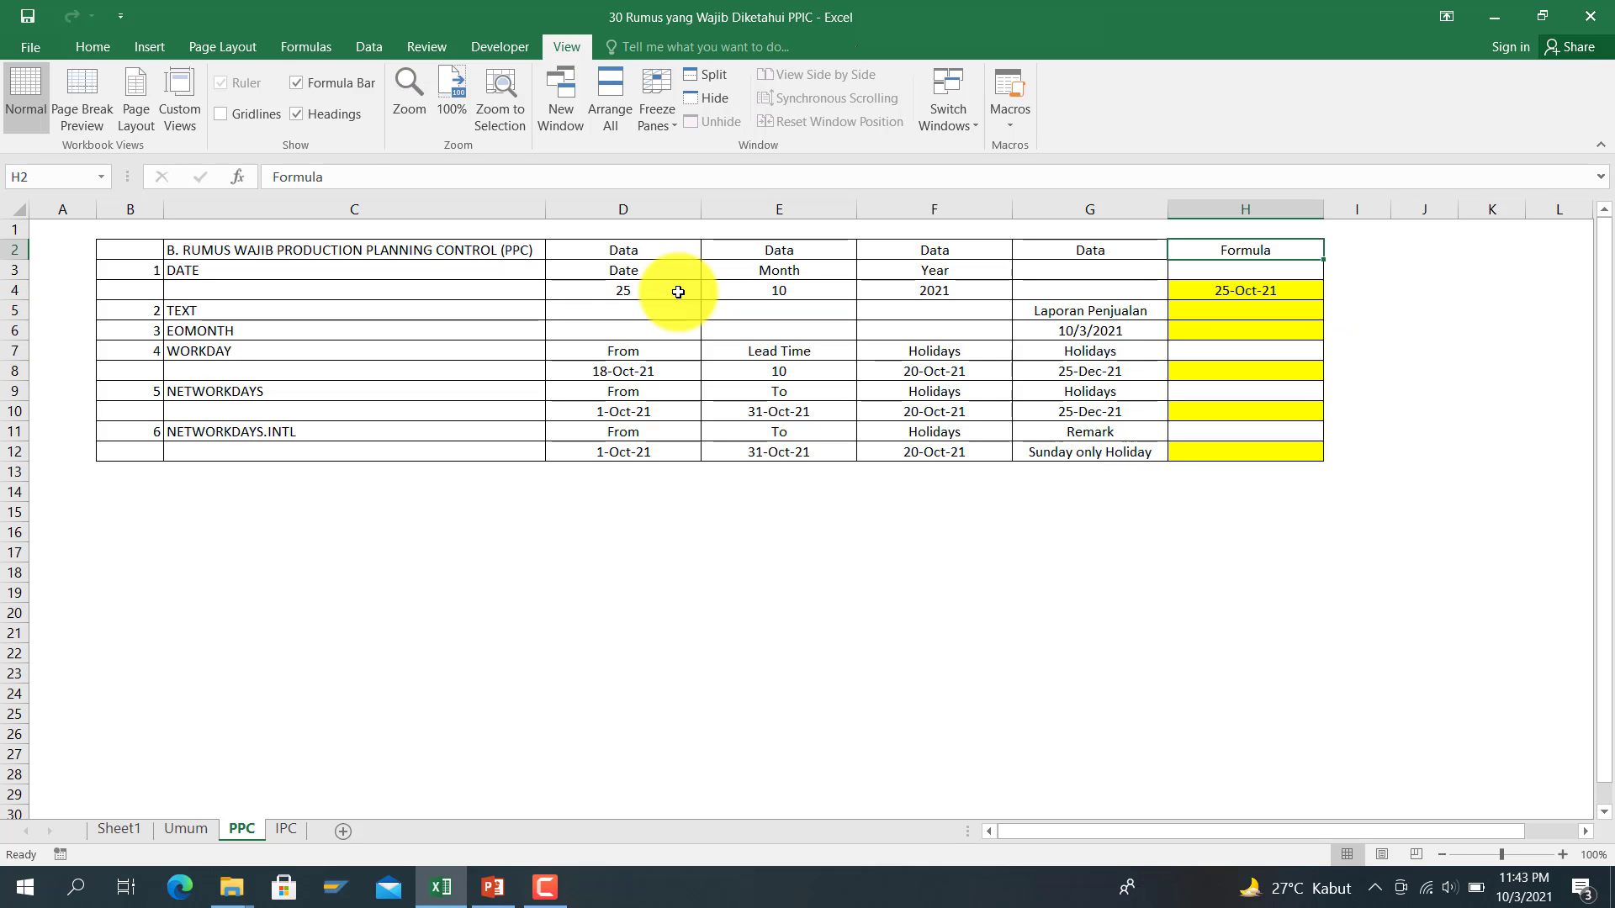
pyautogui.press('Down')
pyautogui.press('Down')
pyautogui.press('Down')
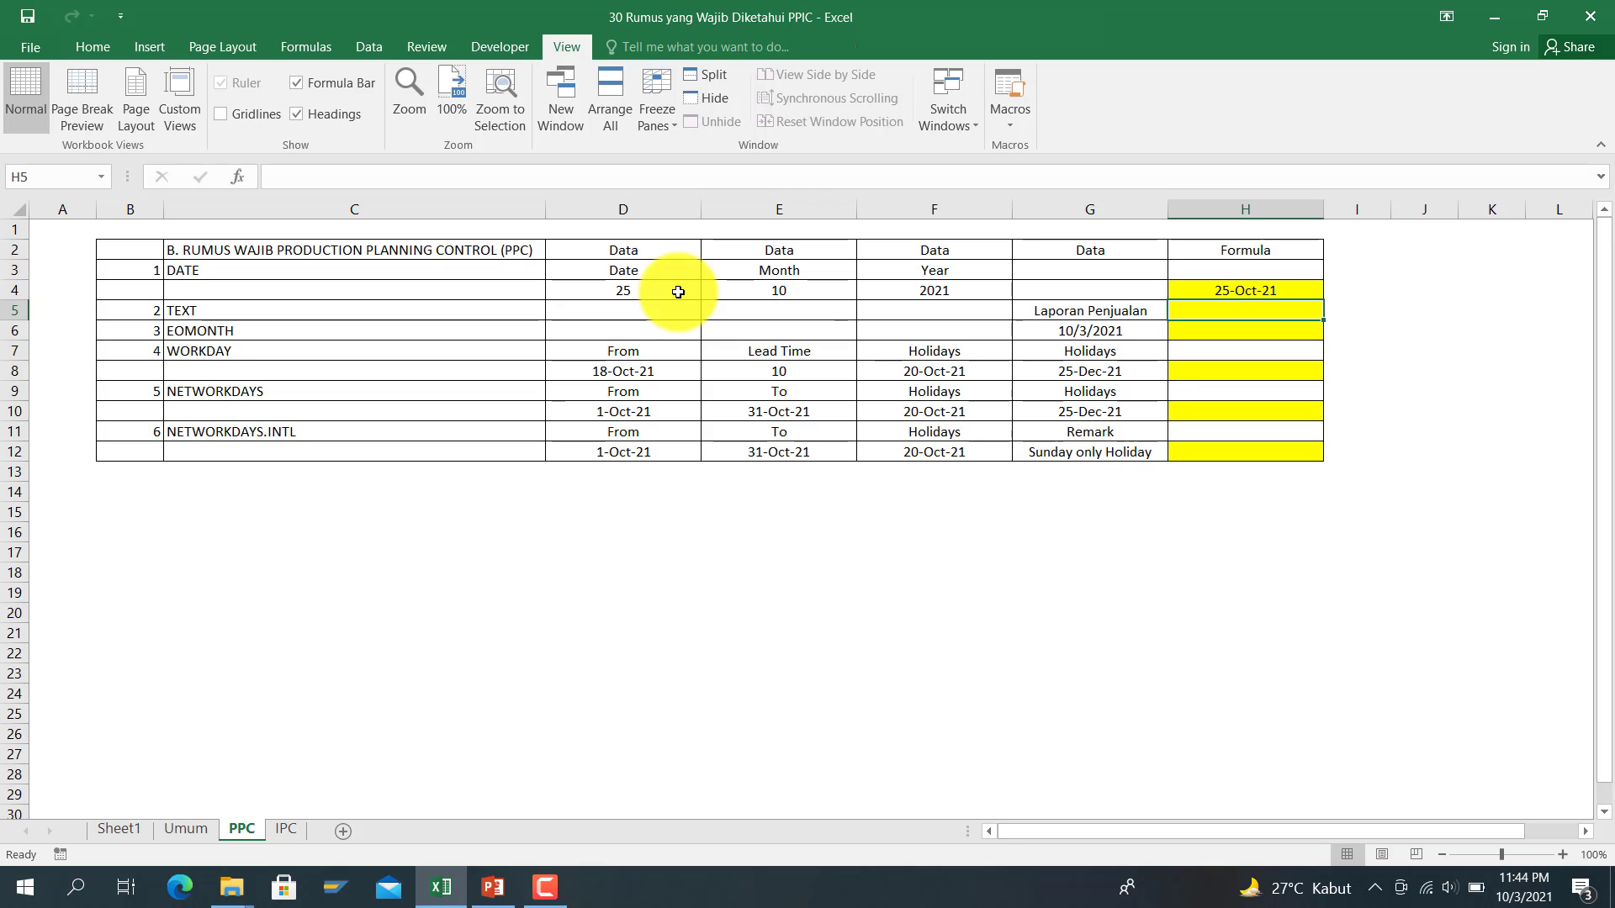
# Step: Enter =G5&H4 in H5, producing Laporan Penjualan44494
pyautogui.press('Down')
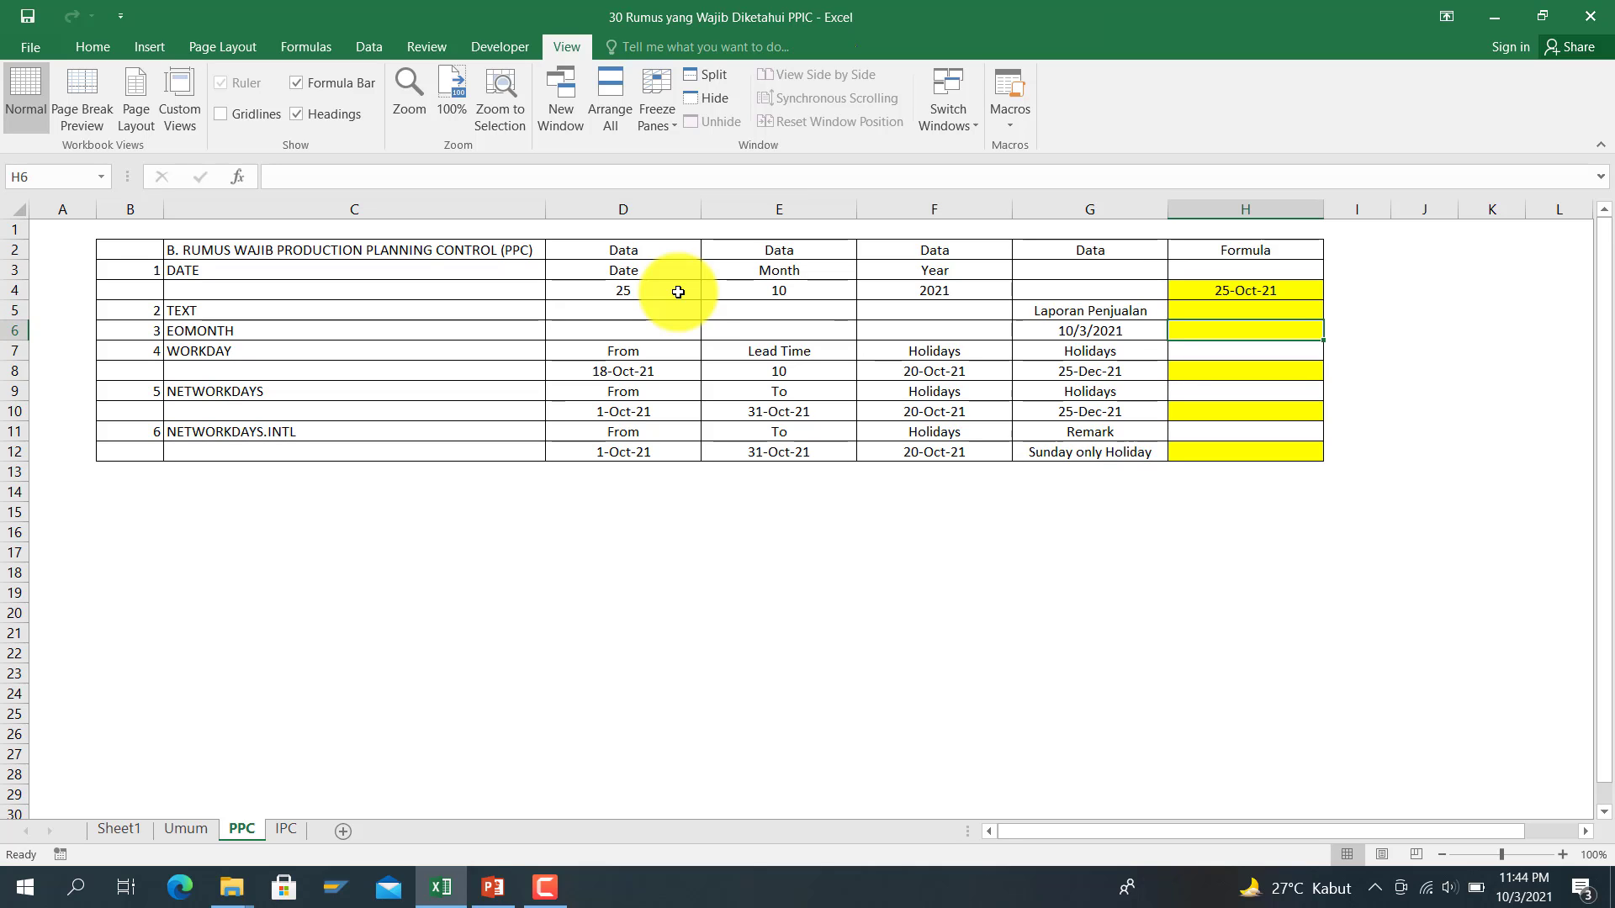
pyautogui.press('Up')
pyautogui.press('Up')
pyautogui.press('Down')
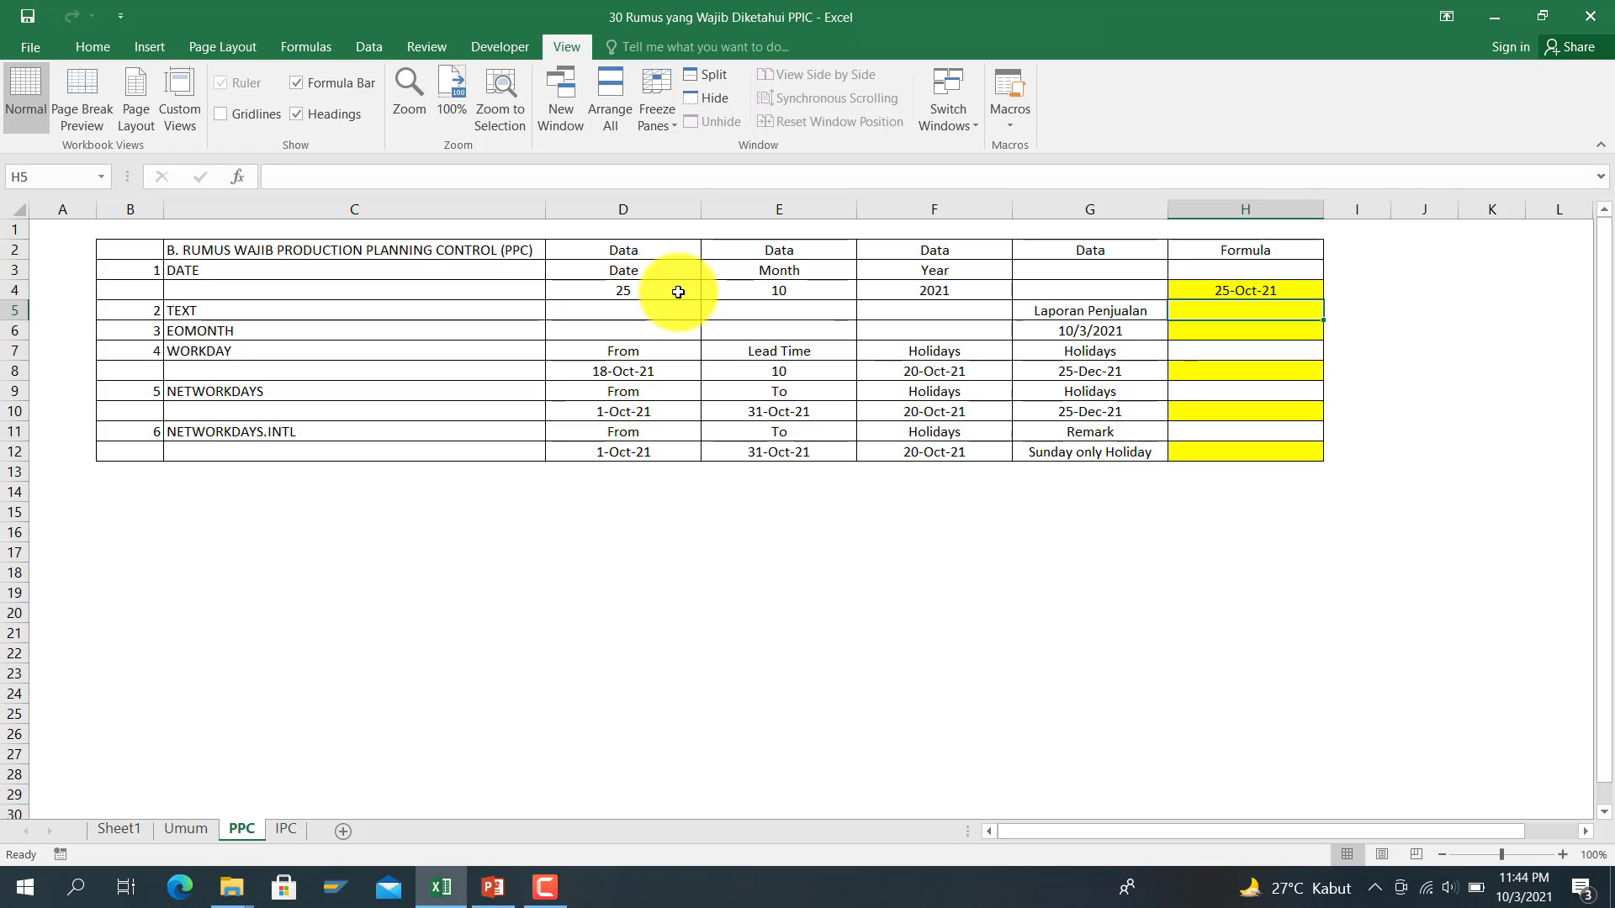
pyautogui.write('=')
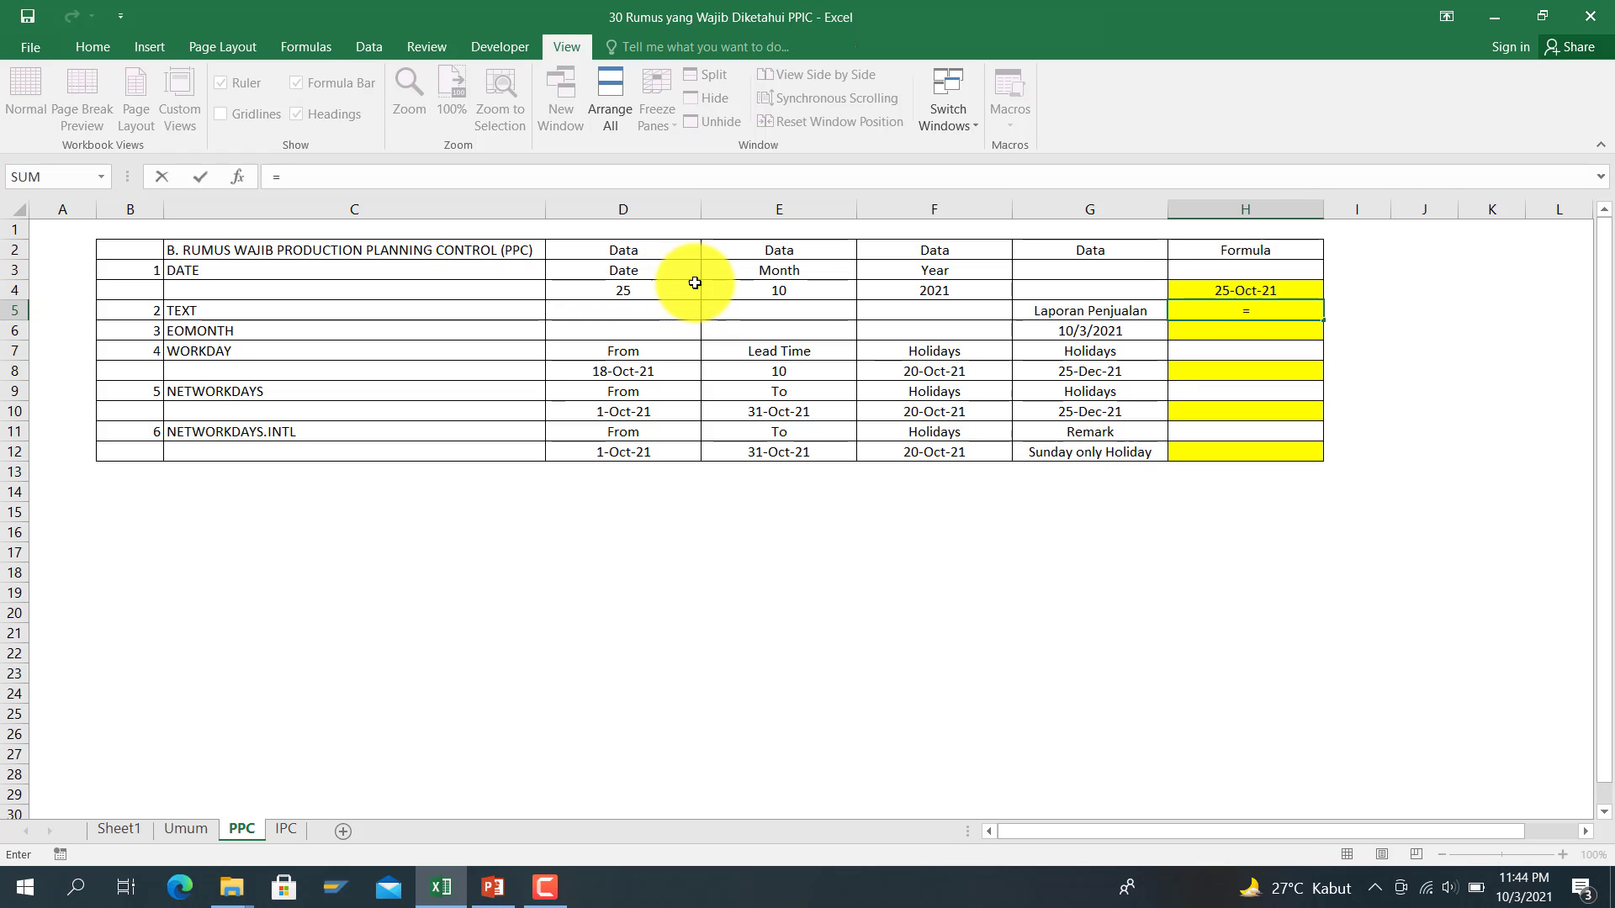
pyautogui.click(1026, 311)
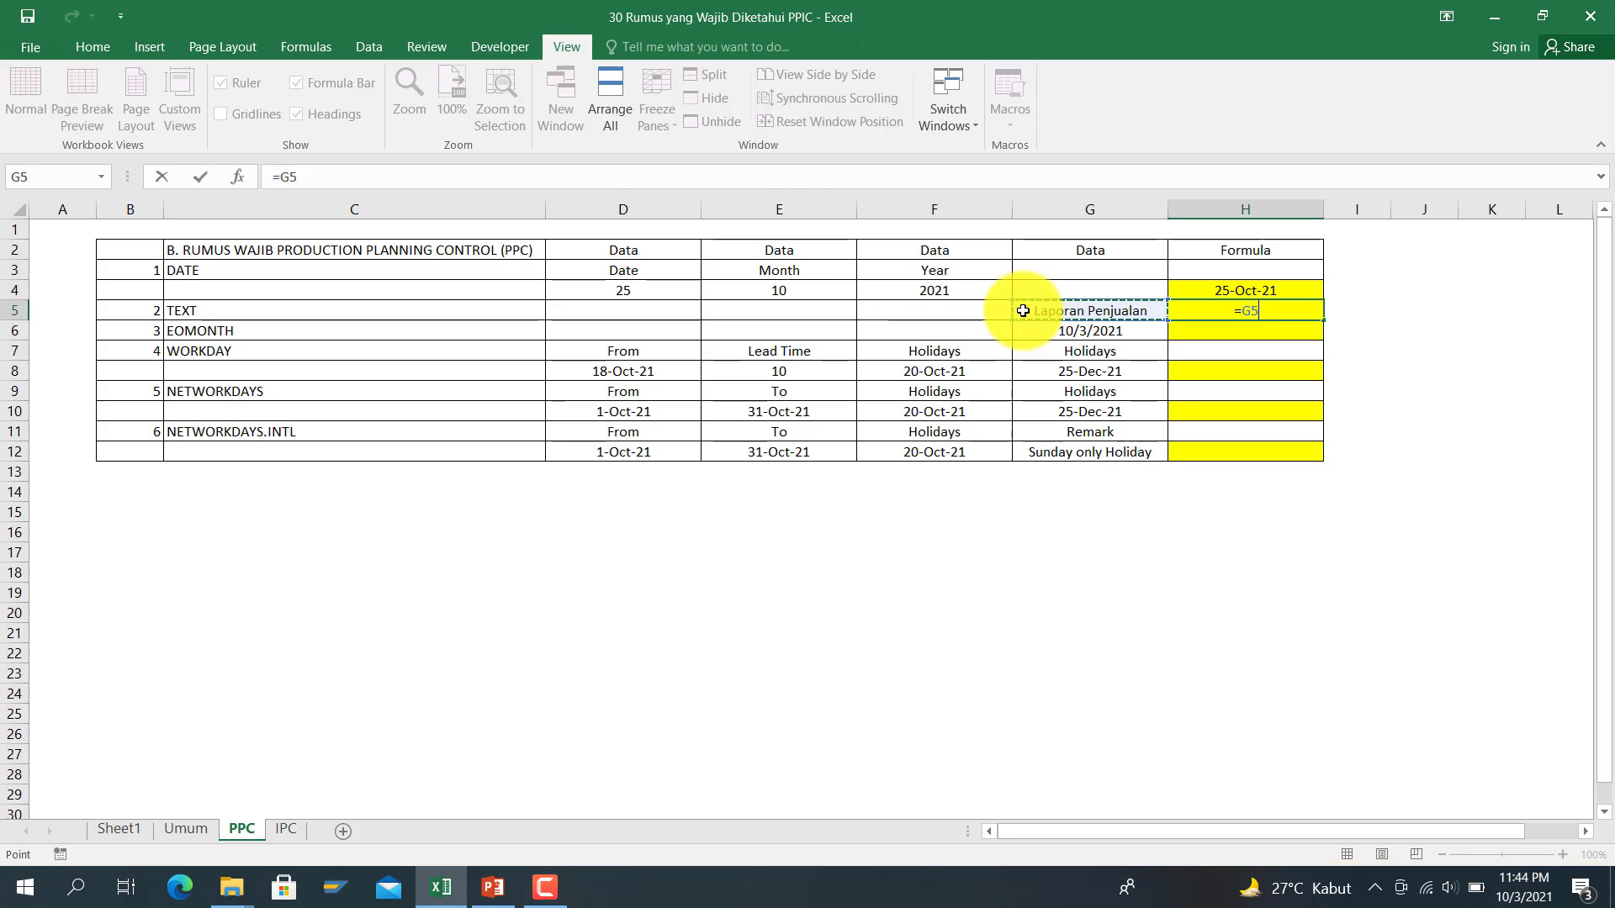
pyautogui.write('&')
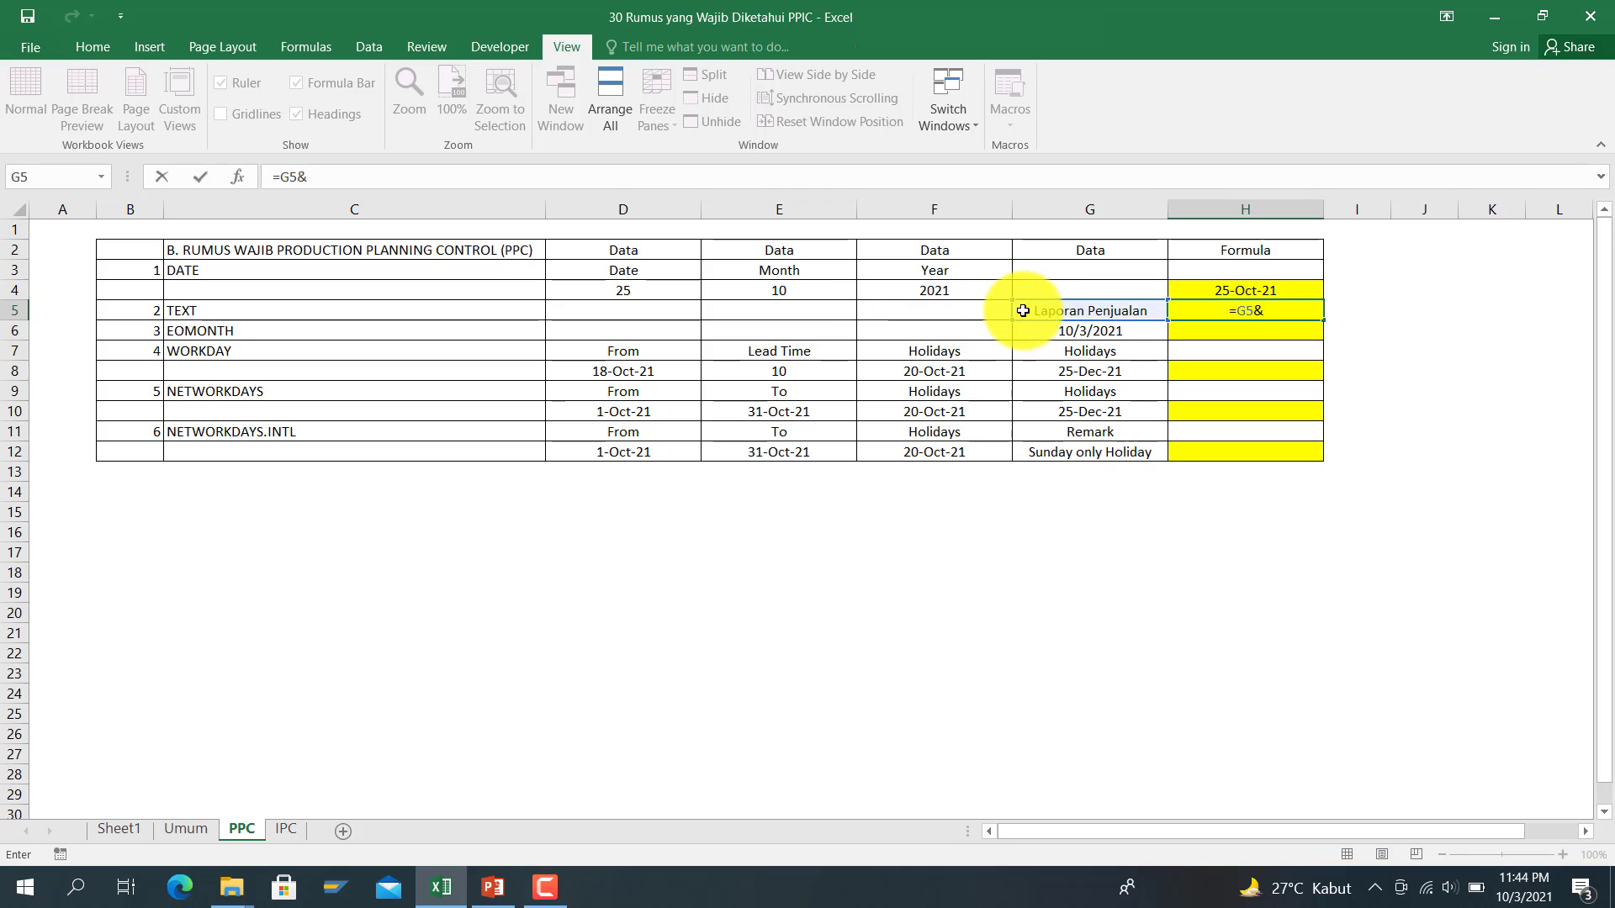
pyautogui.click(1174, 288)
pyautogui.press('Return')
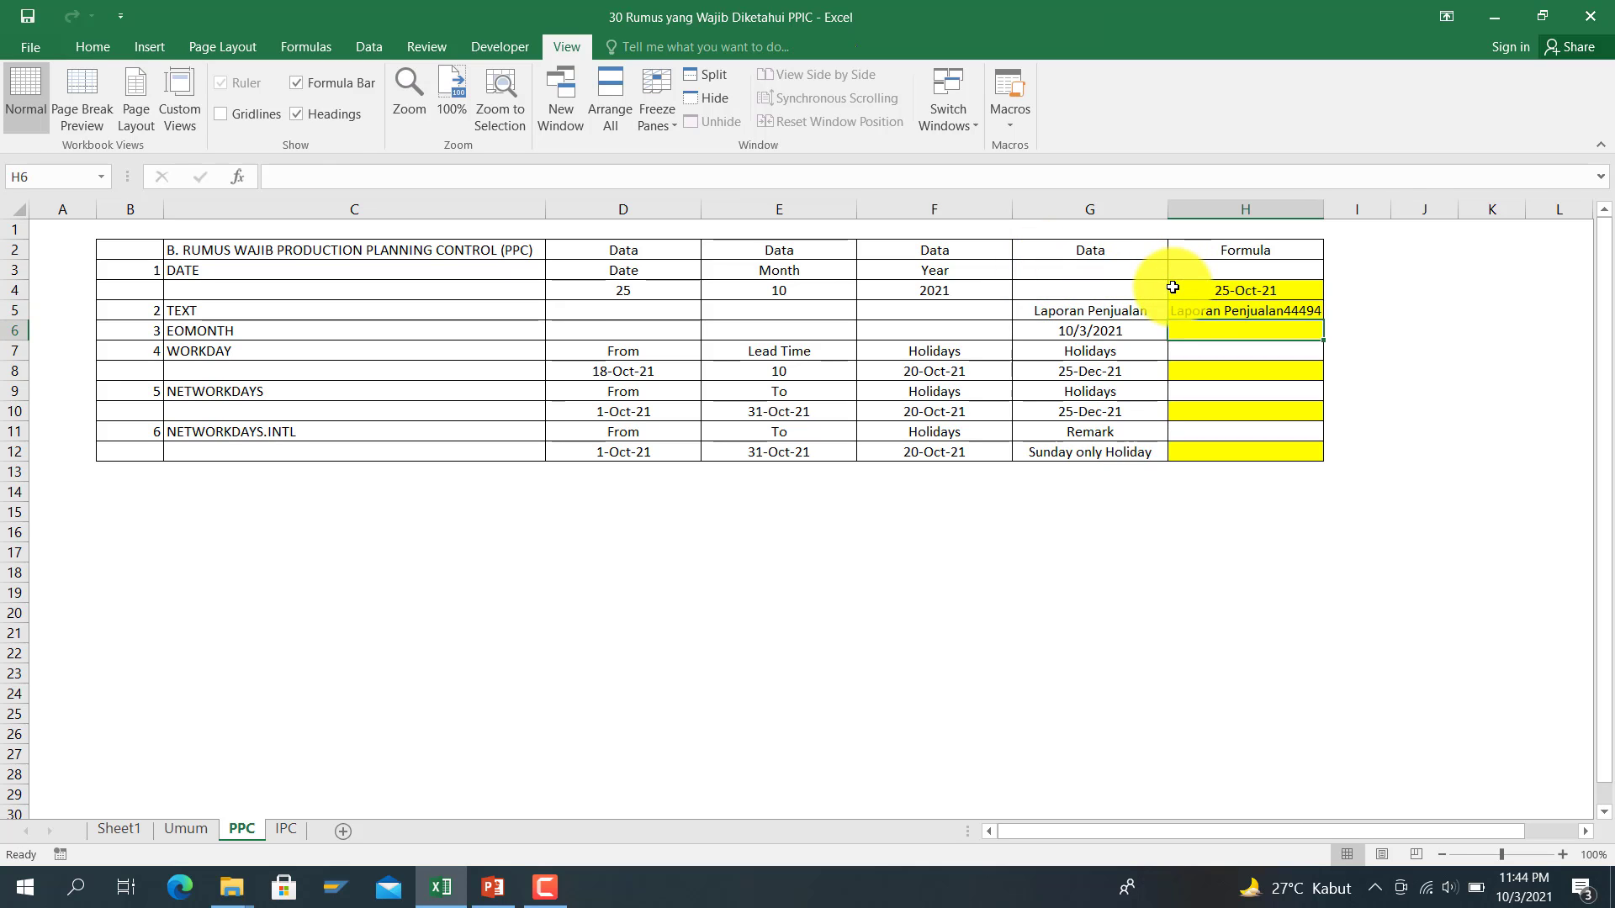
pyautogui.press('Up')
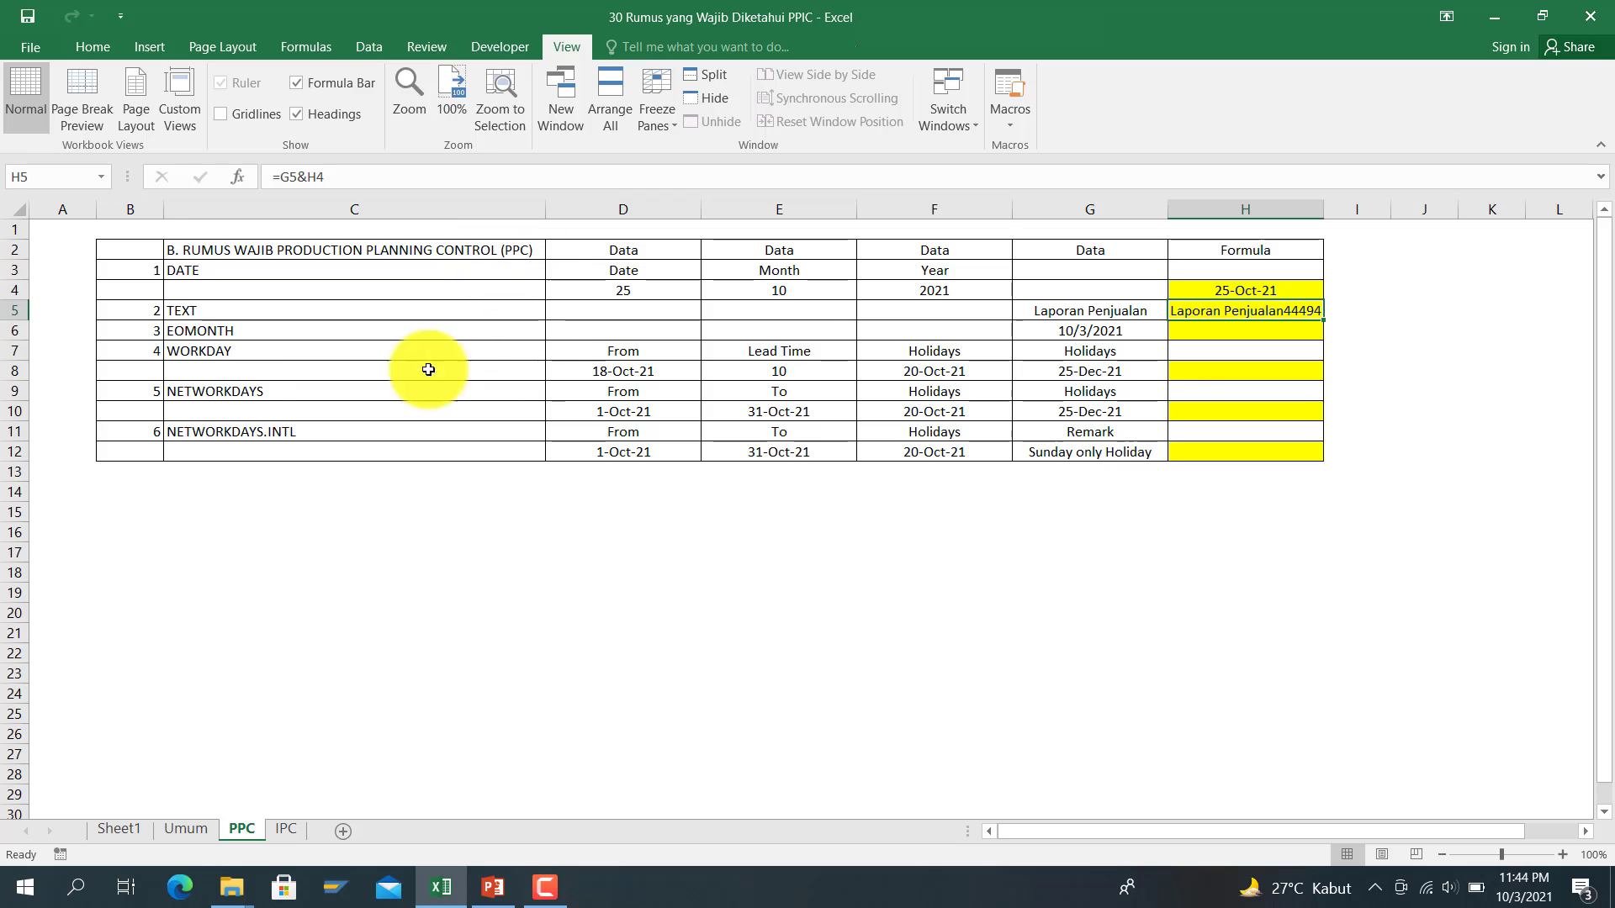
# Step: Wrap H4 in TEXT with a DD-MM-YY format so H5 reads Laporan Penjualan25-10-21
pyautogui.click(315, 178)
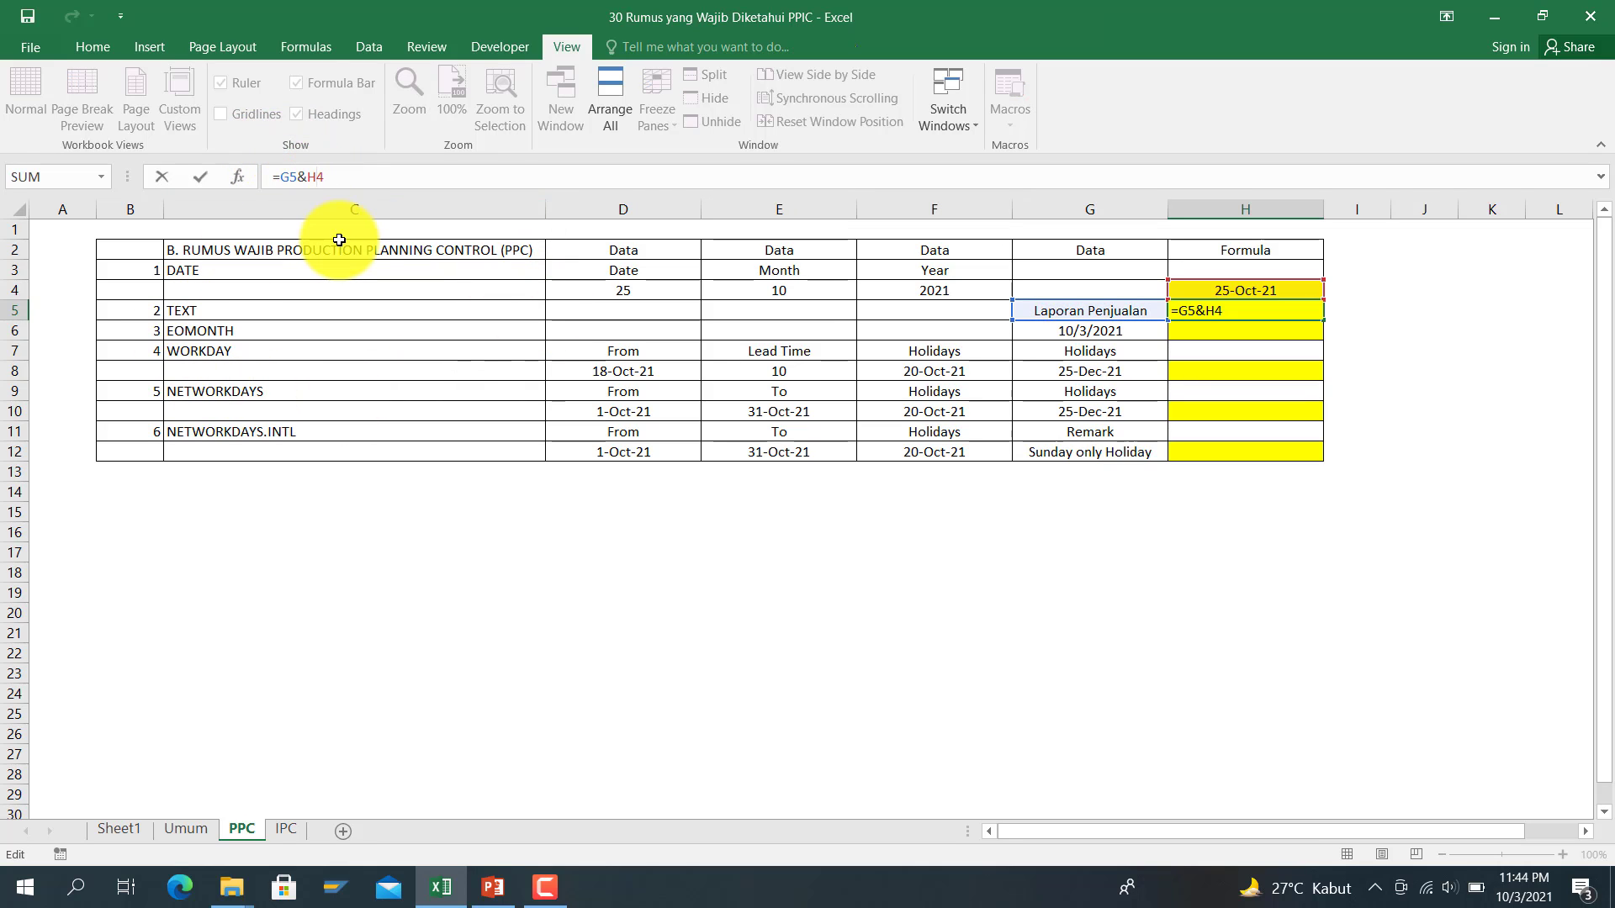
pyautogui.write('text')
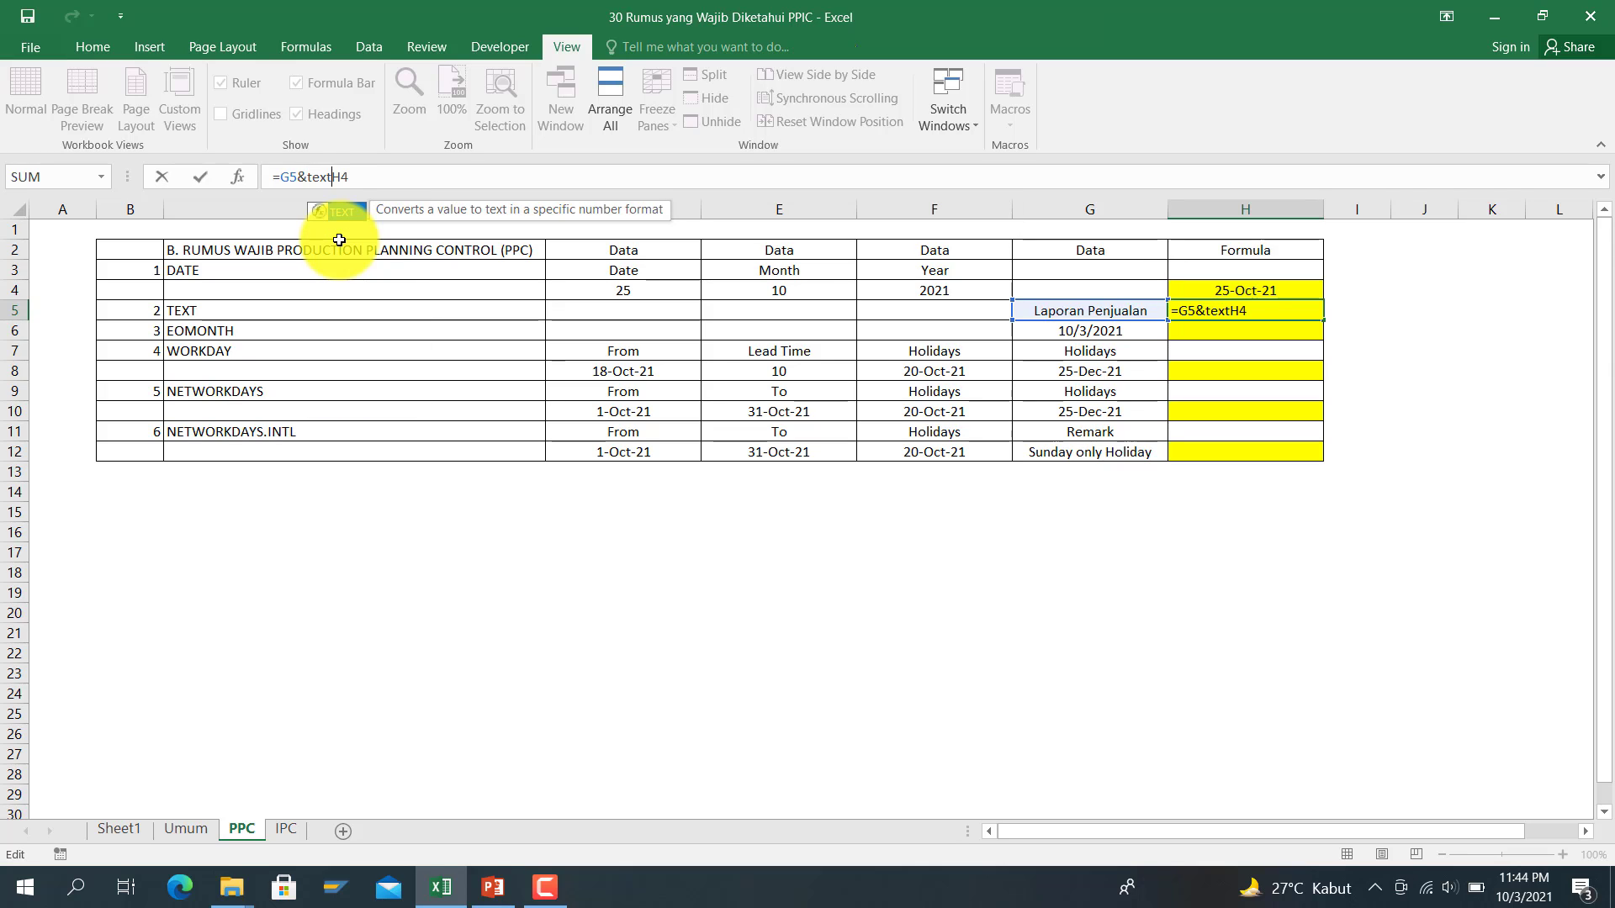
pyautogui.write('(')
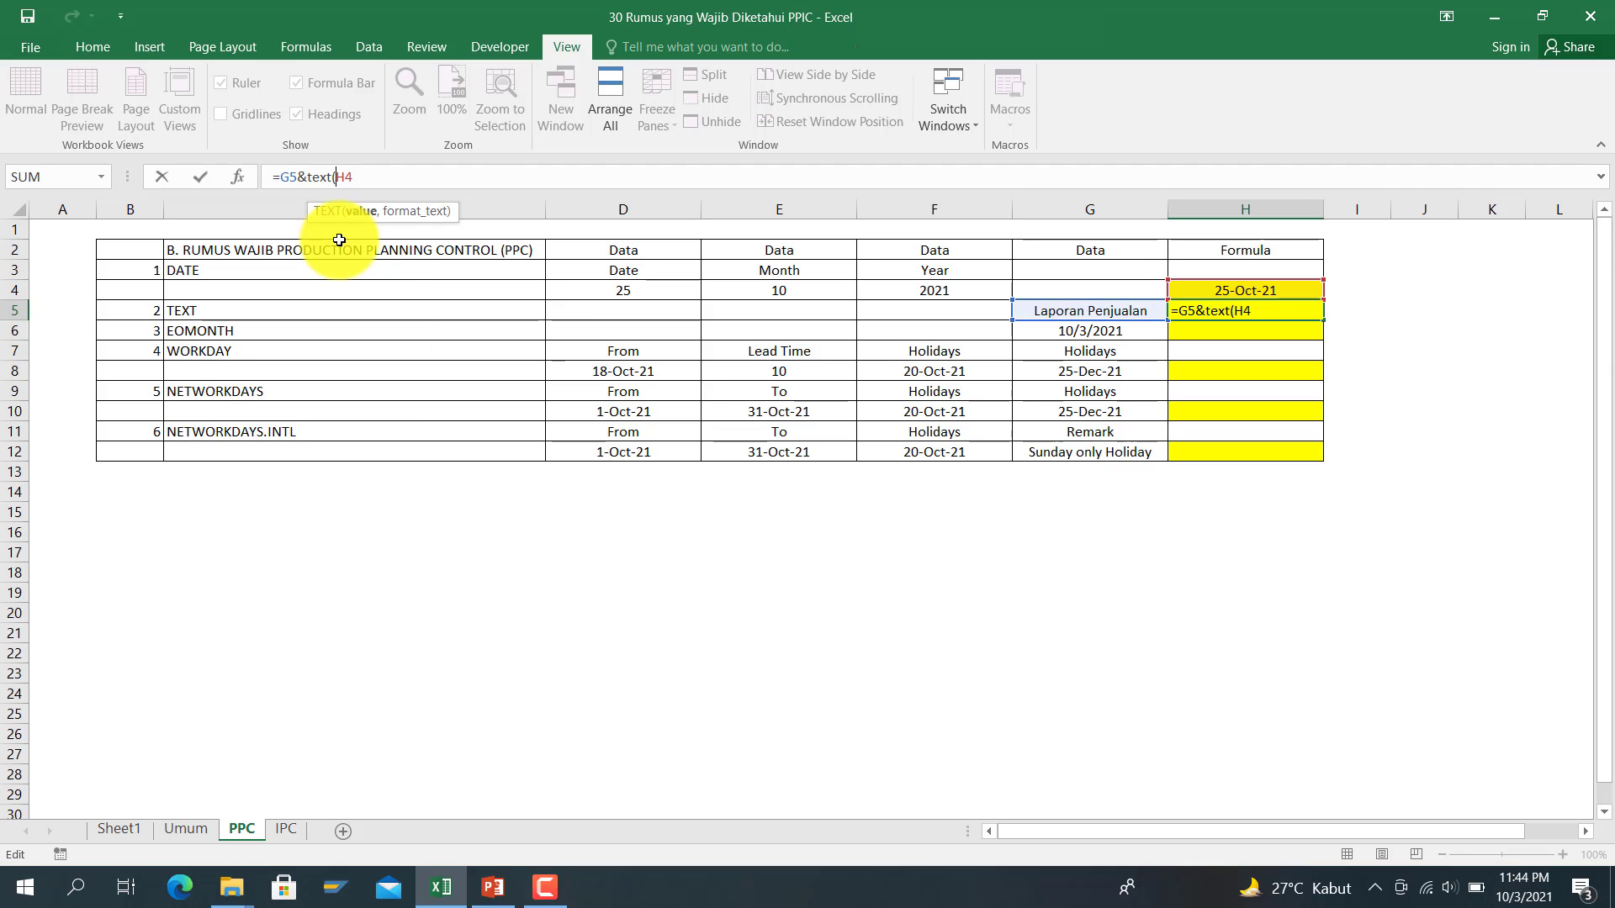
pyautogui.press('Right')
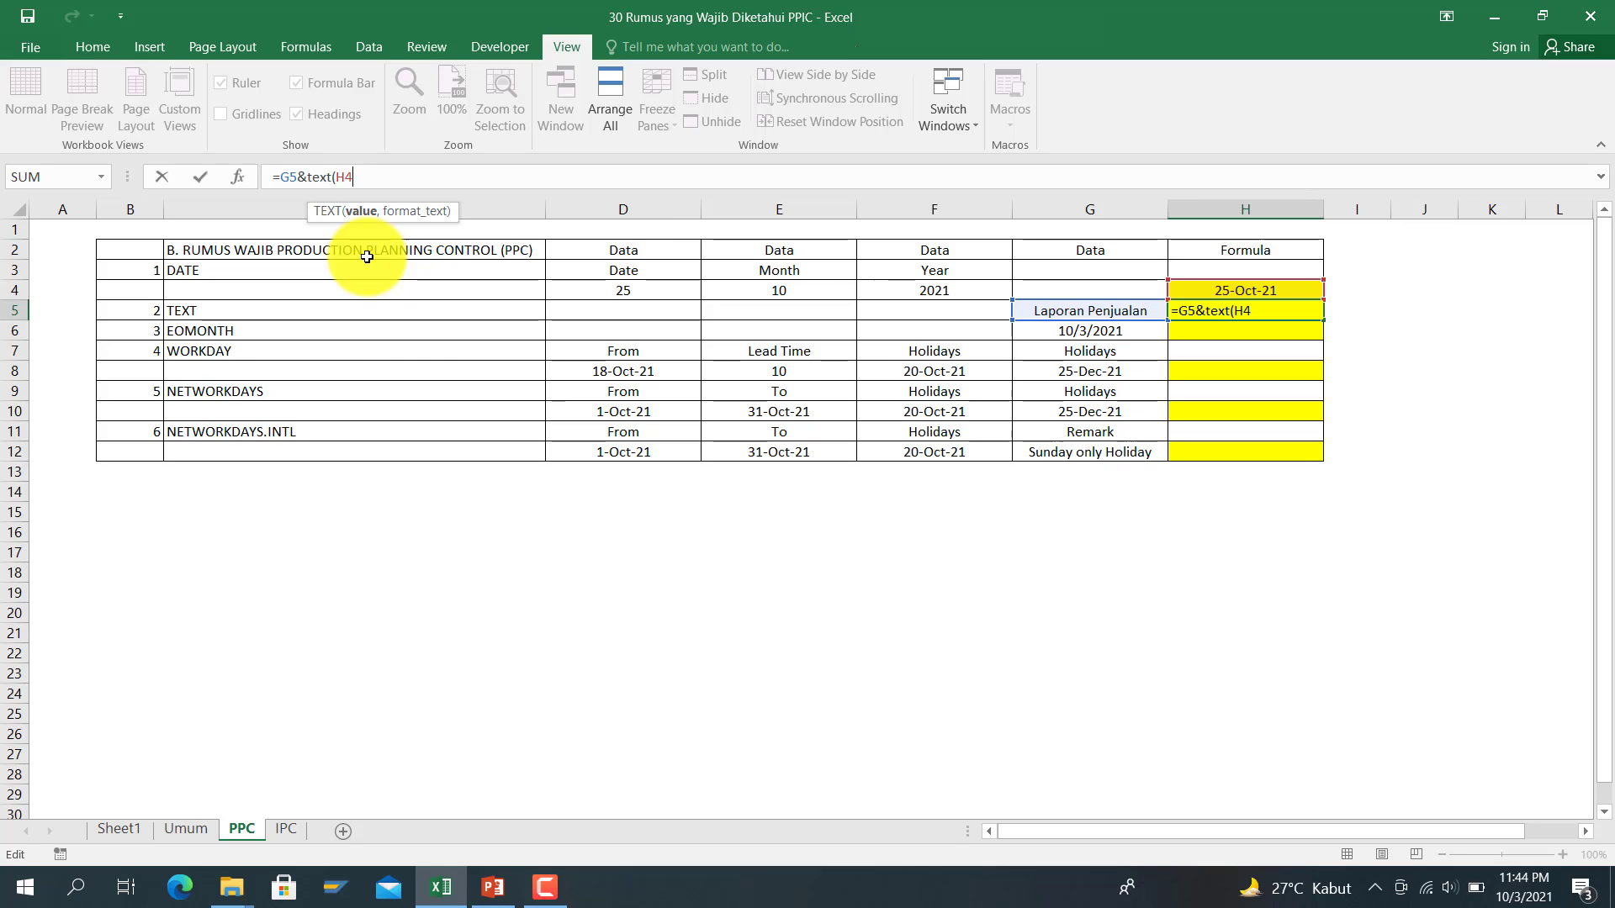
pyautogui.press('BackSpace')
pyautogui.press('BackSpace')
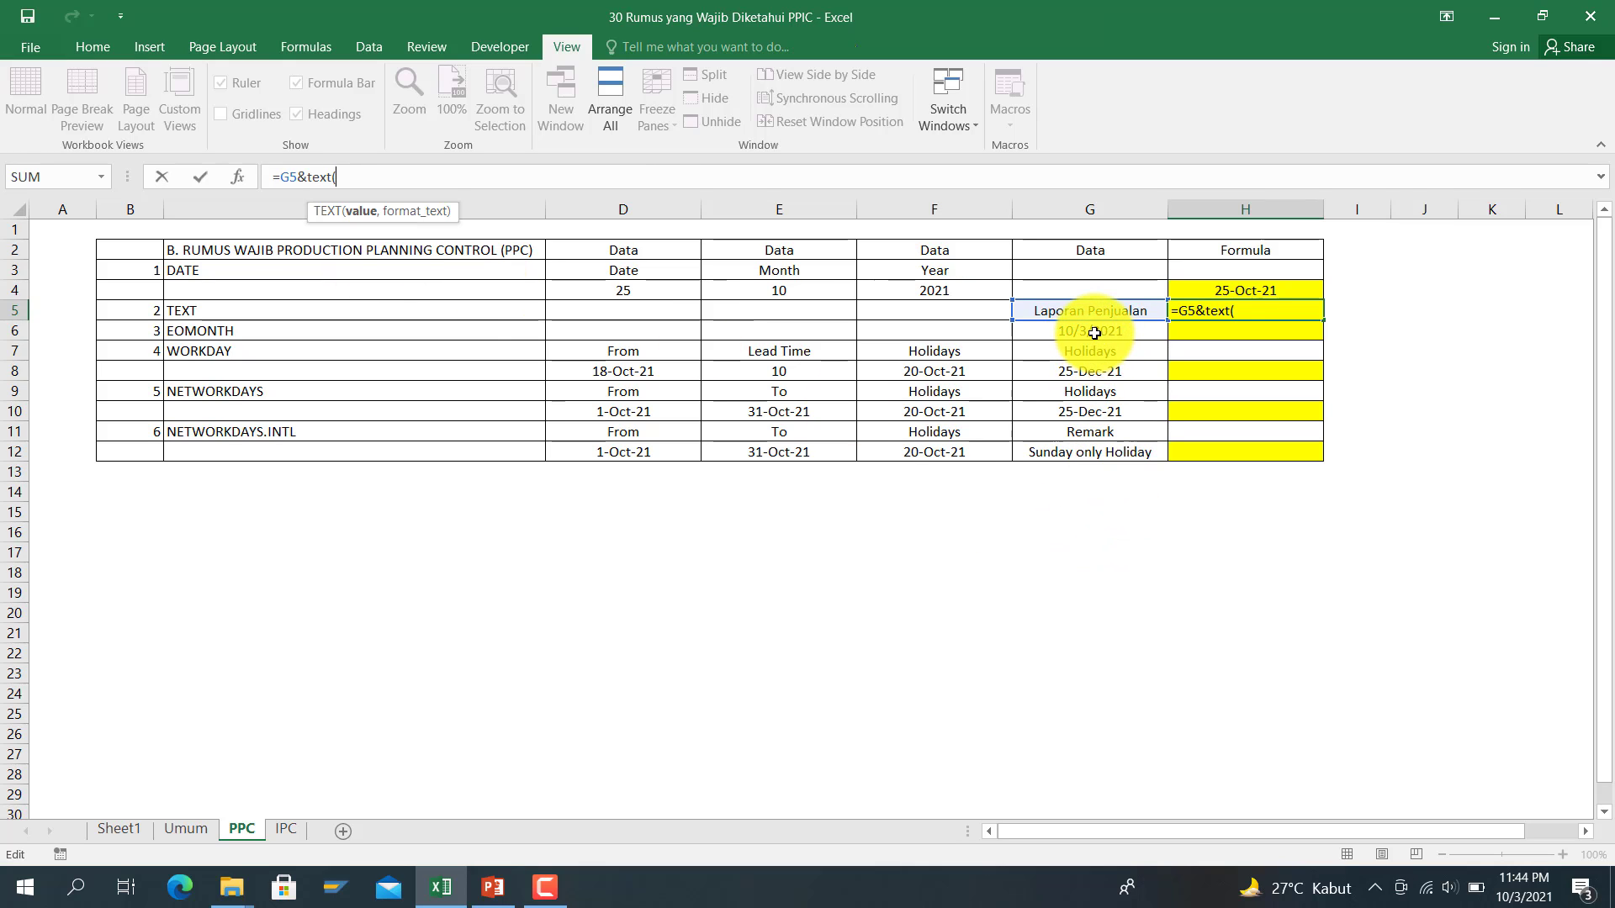
pyautogui.click(1094, 334)
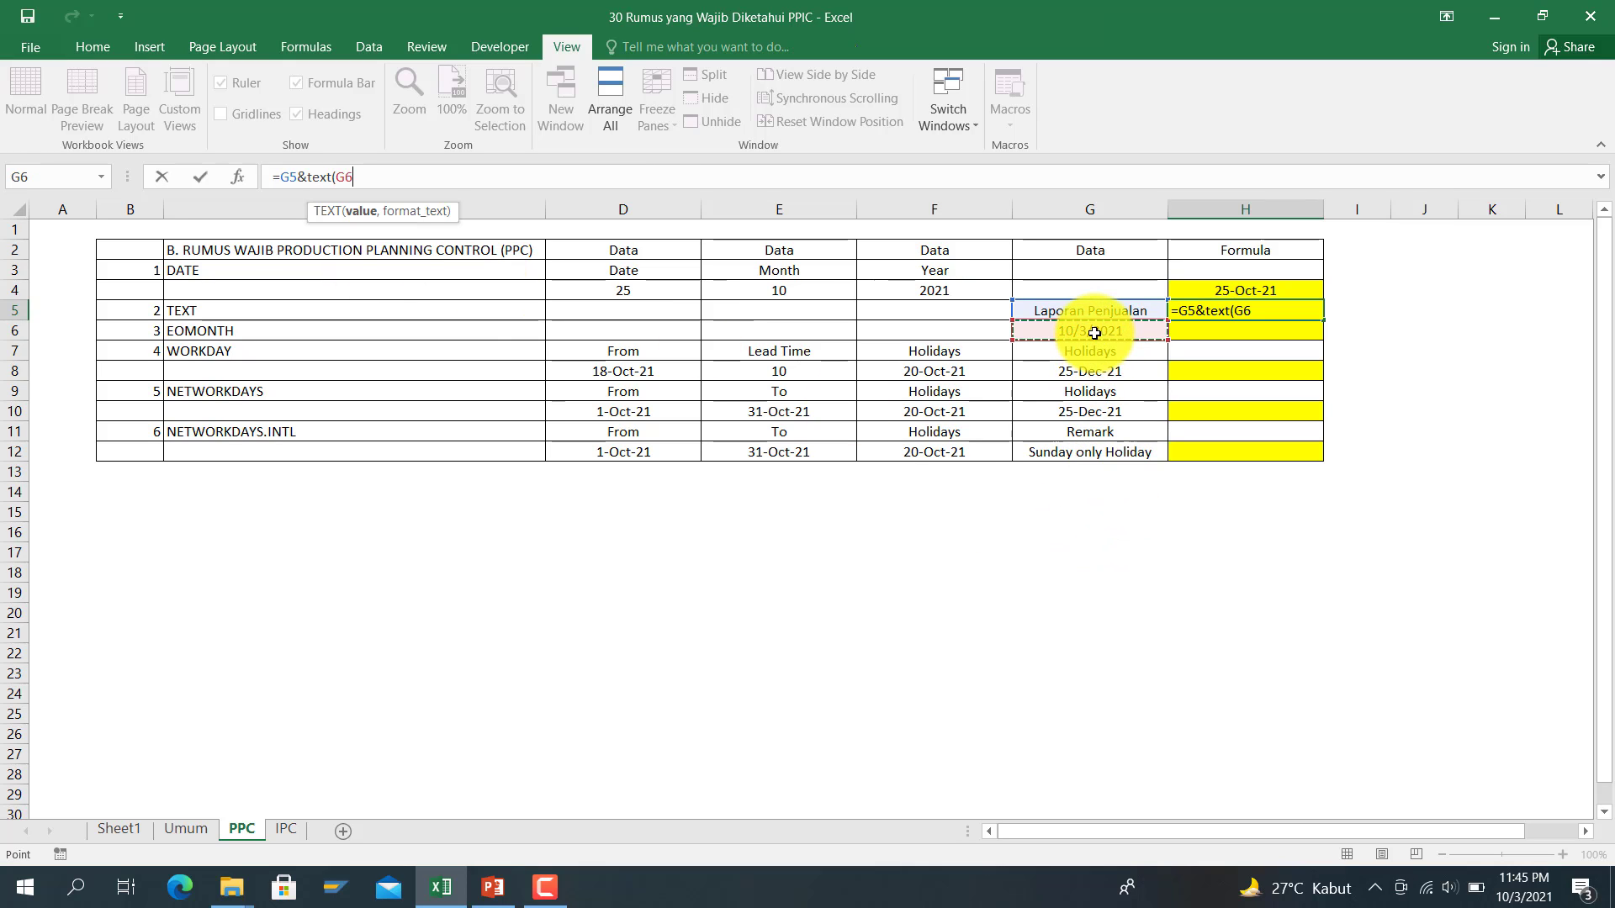
pyautogui.click(1223, 289)
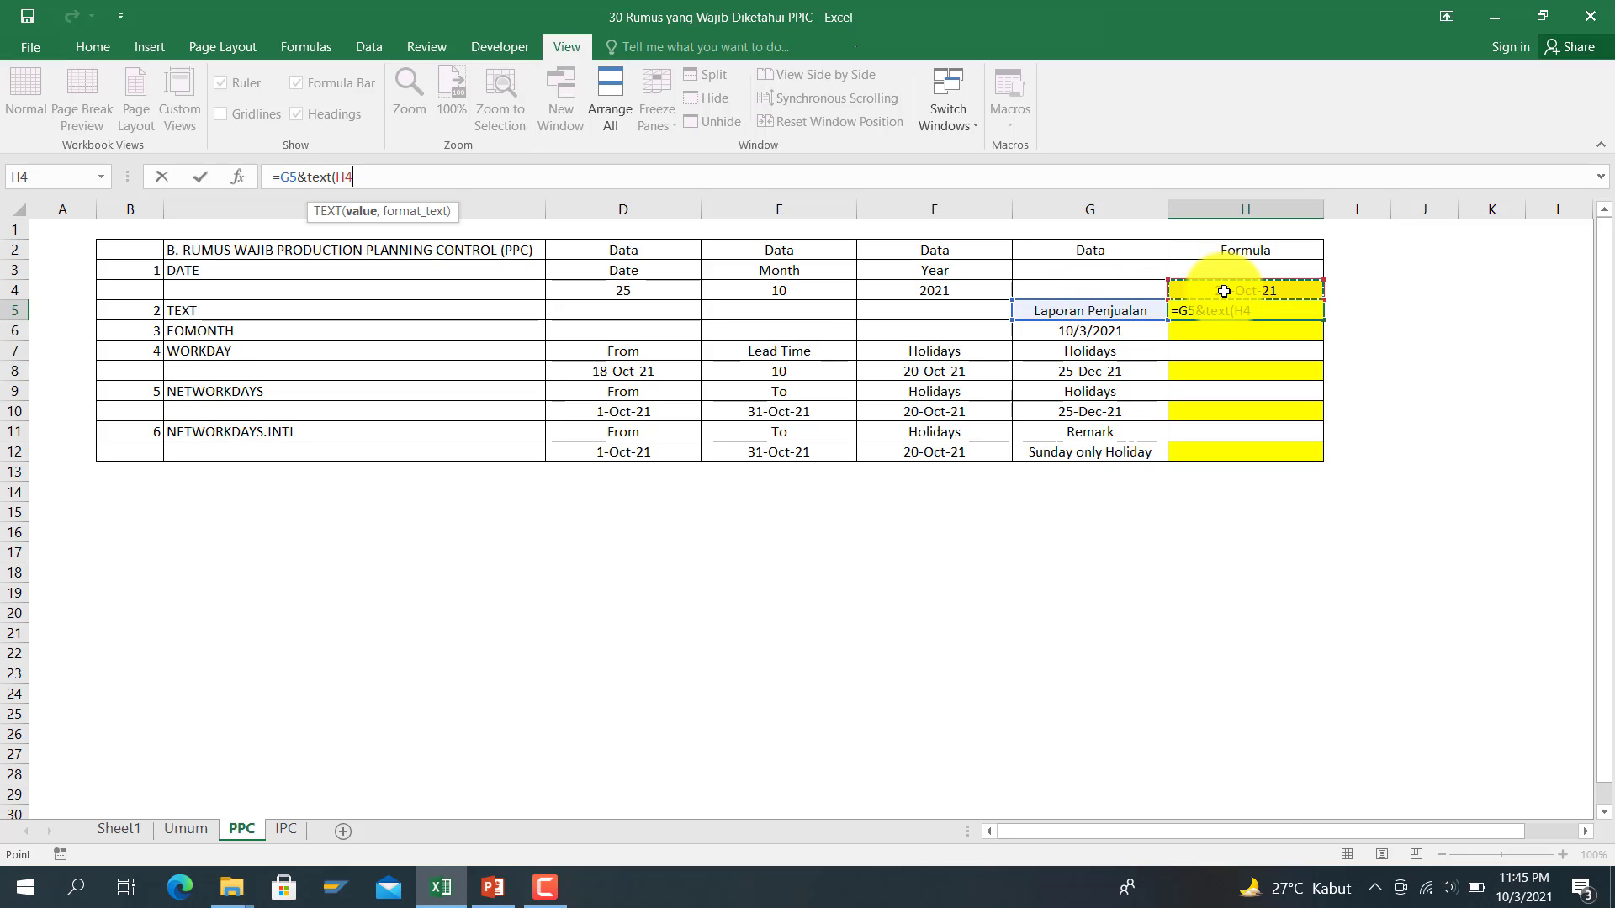
pyautogui.write(',"DD')
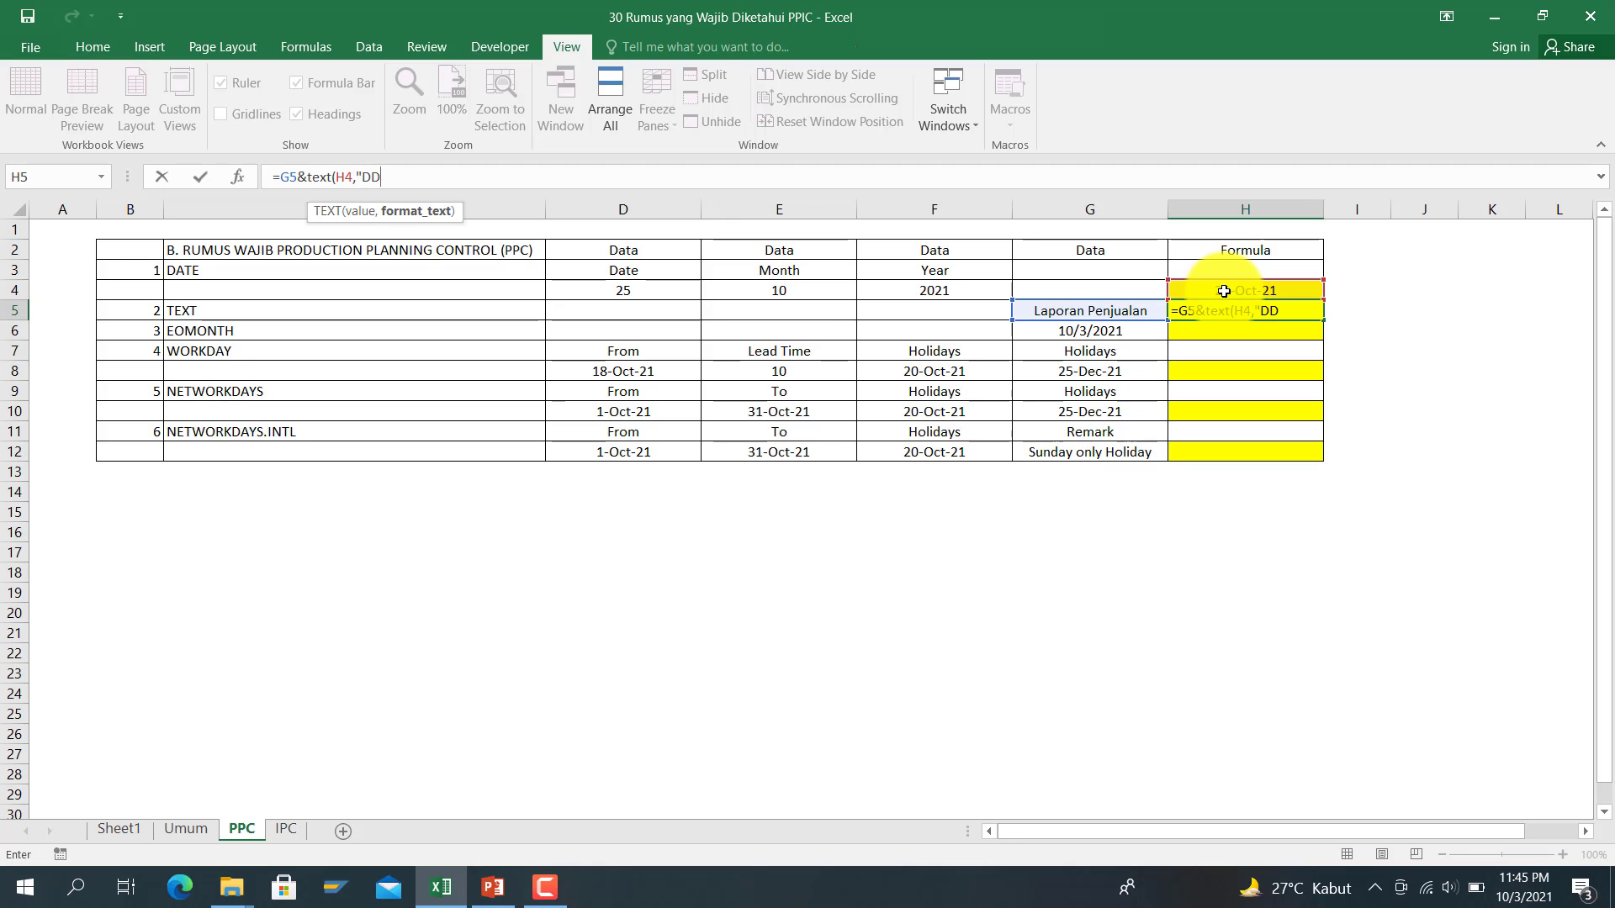
pyautogui.write('-" "-""MM""-"&"')
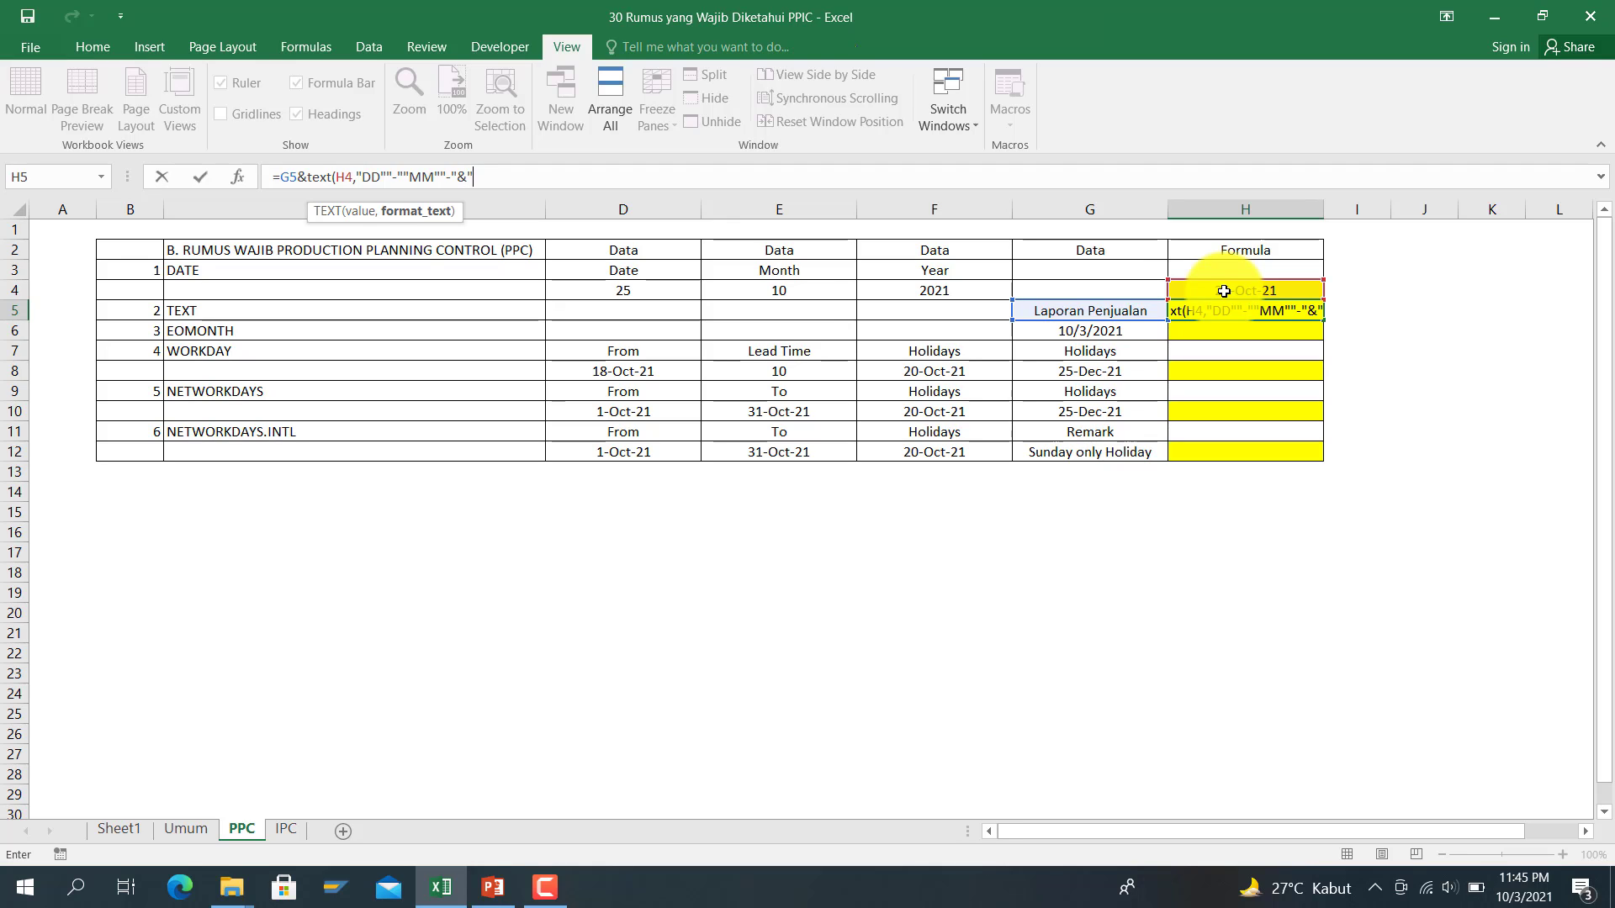
pyautogui.write('Y')
pyautogui.press('BackSpace')
pyautogui.press('BackSpace')
pyautogui.press('BackSpace')
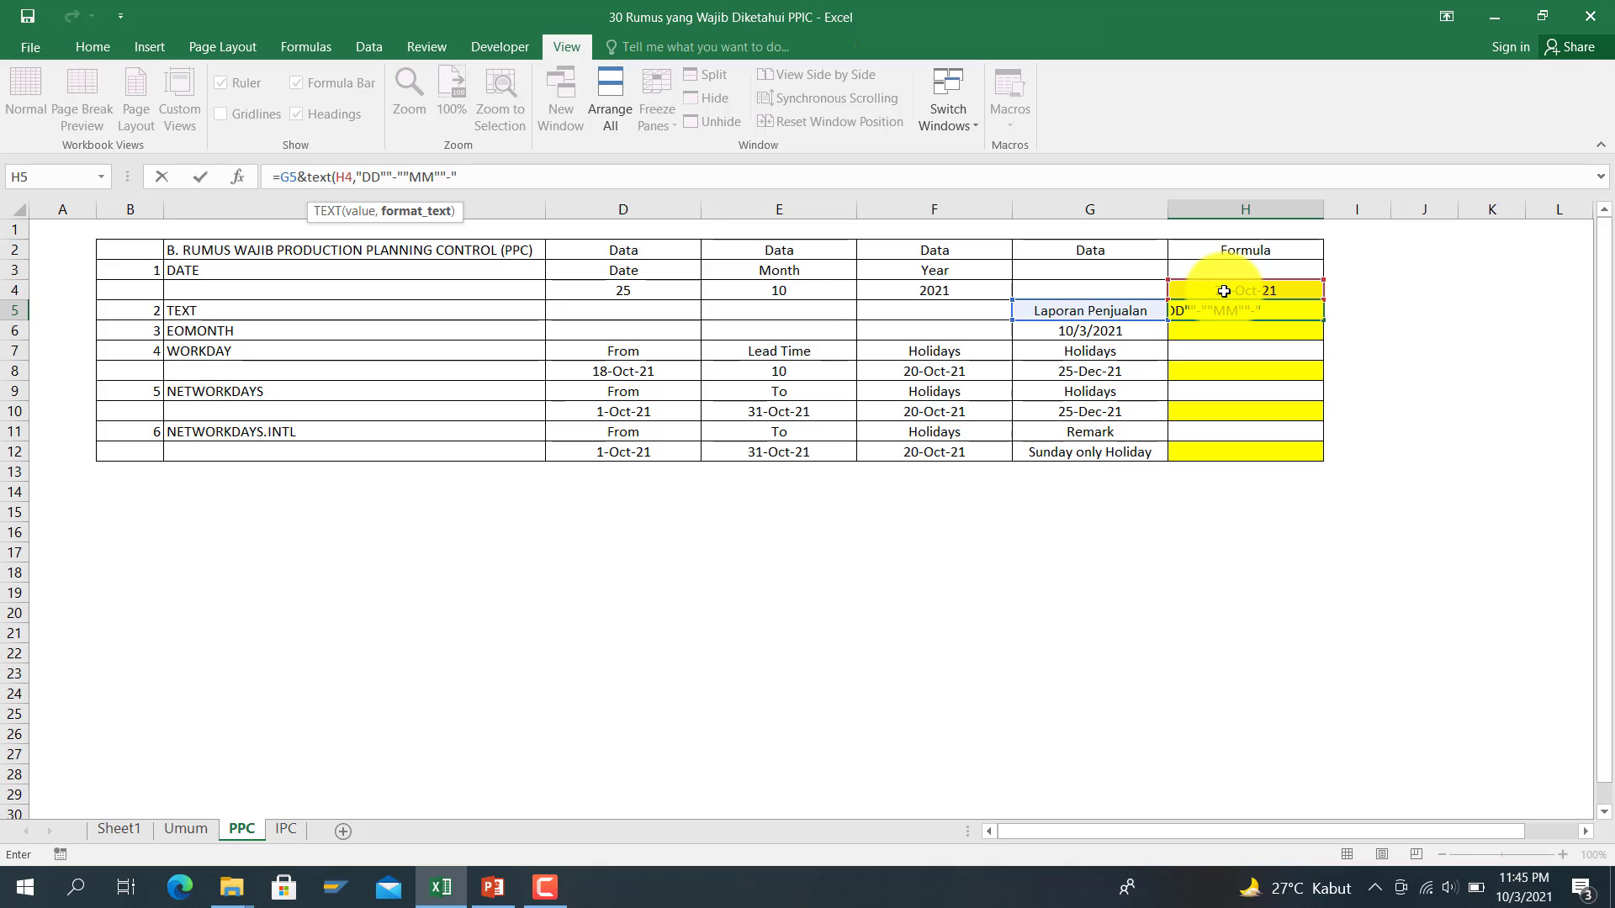
pyautogui.write('YY")')
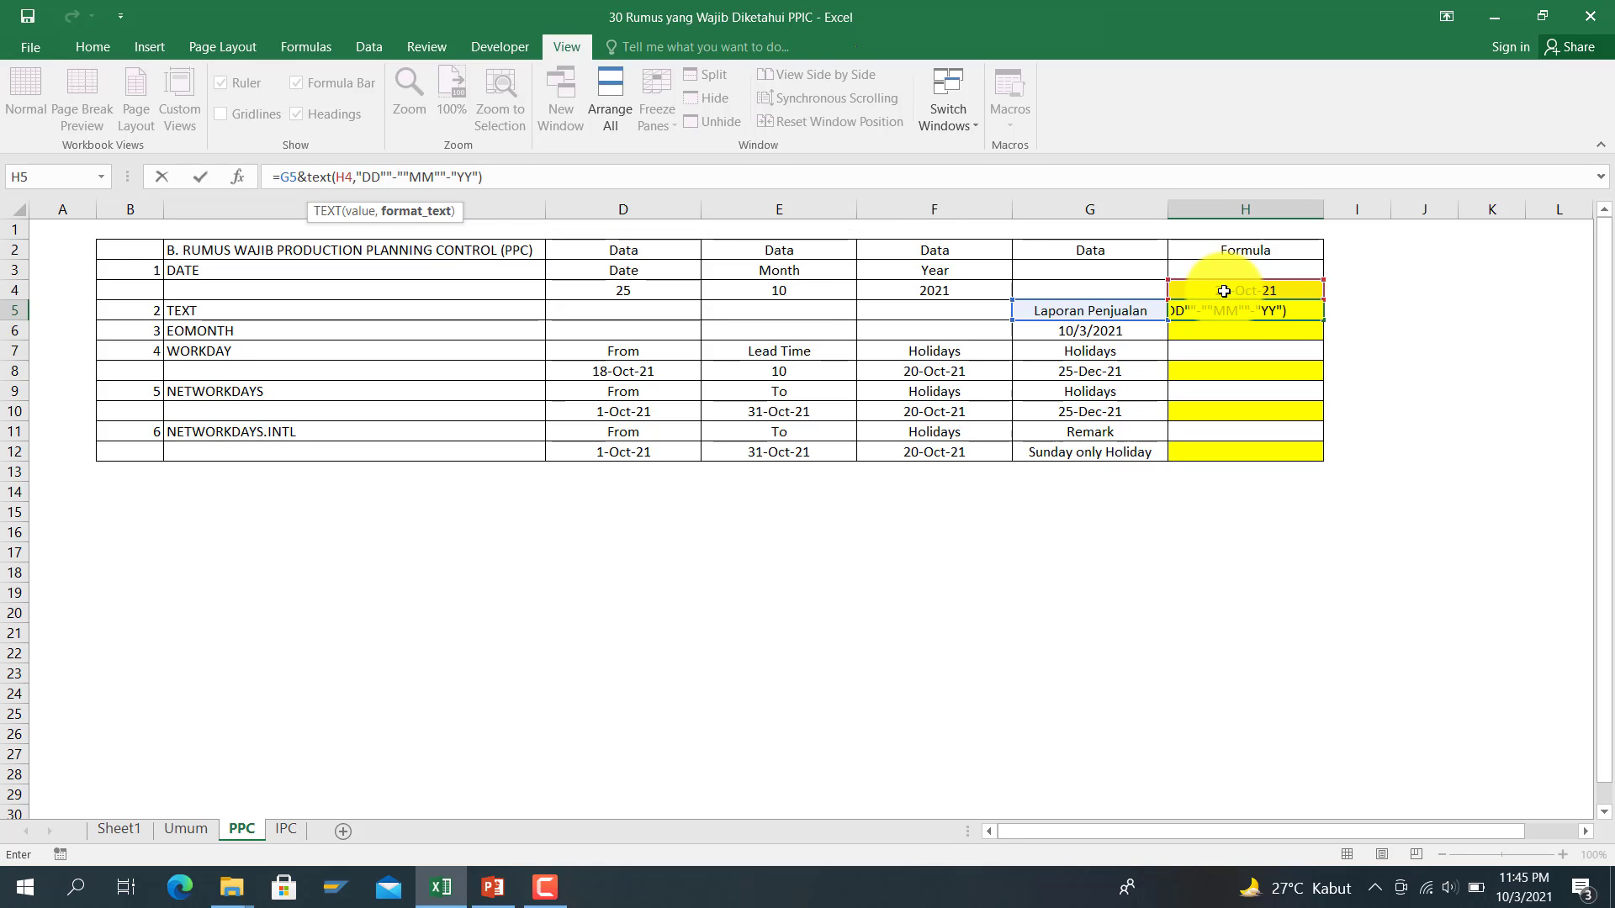
pyautogui.press('Return')
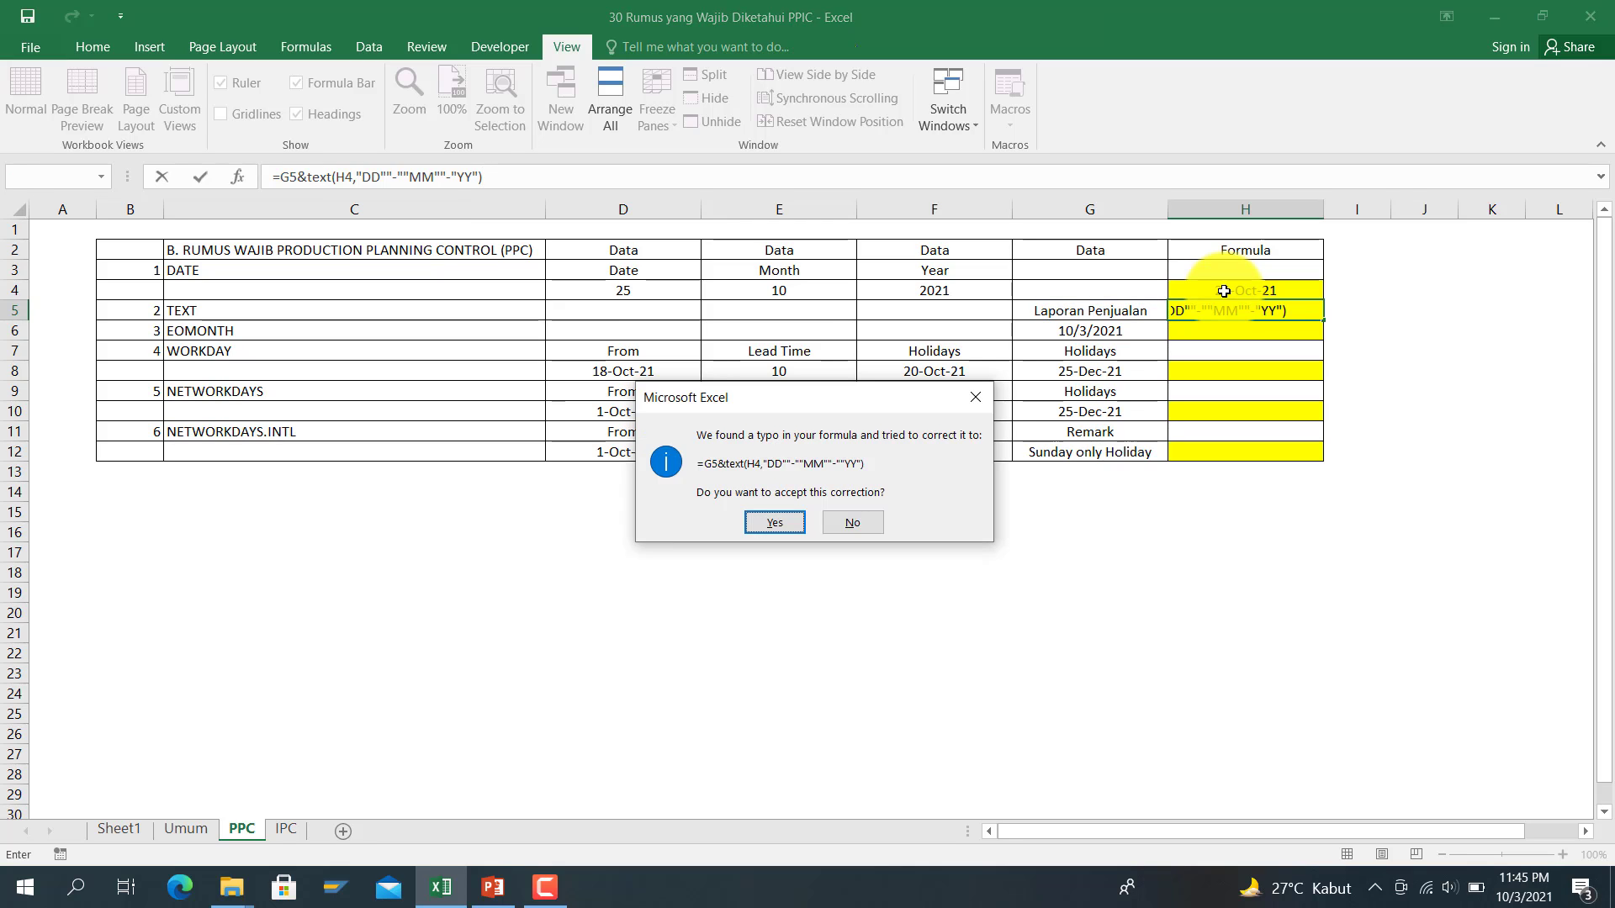
pyautogui.press('Return')
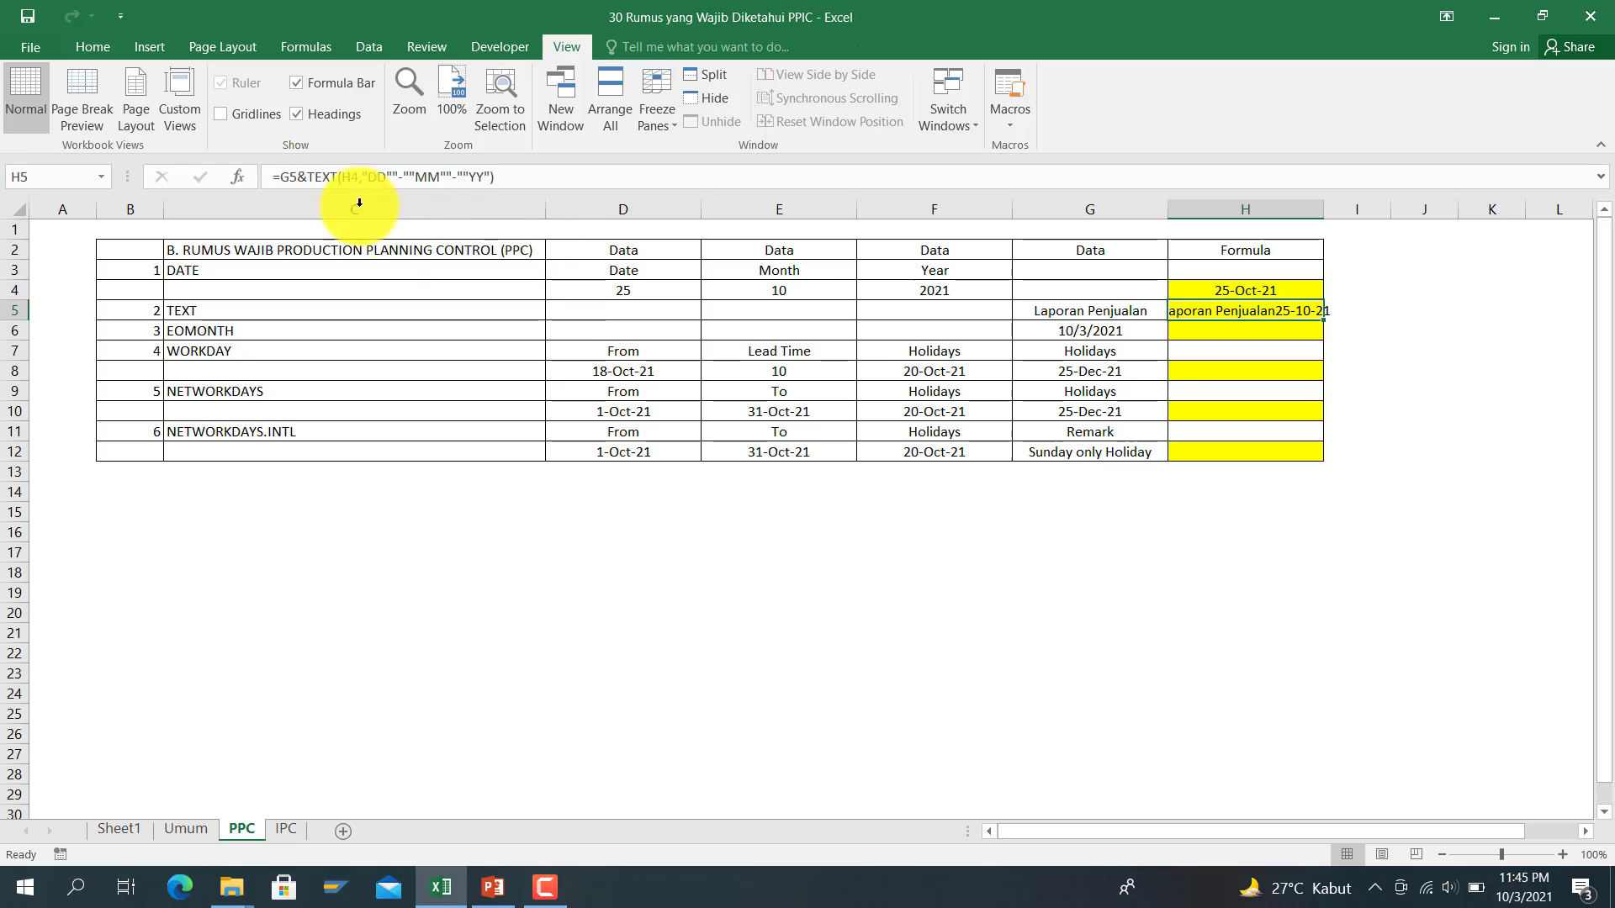
# Step: Add a space between label and date in H5, giving Laporan Penjualan 25-10-21
pyautogui.click(308, 174)
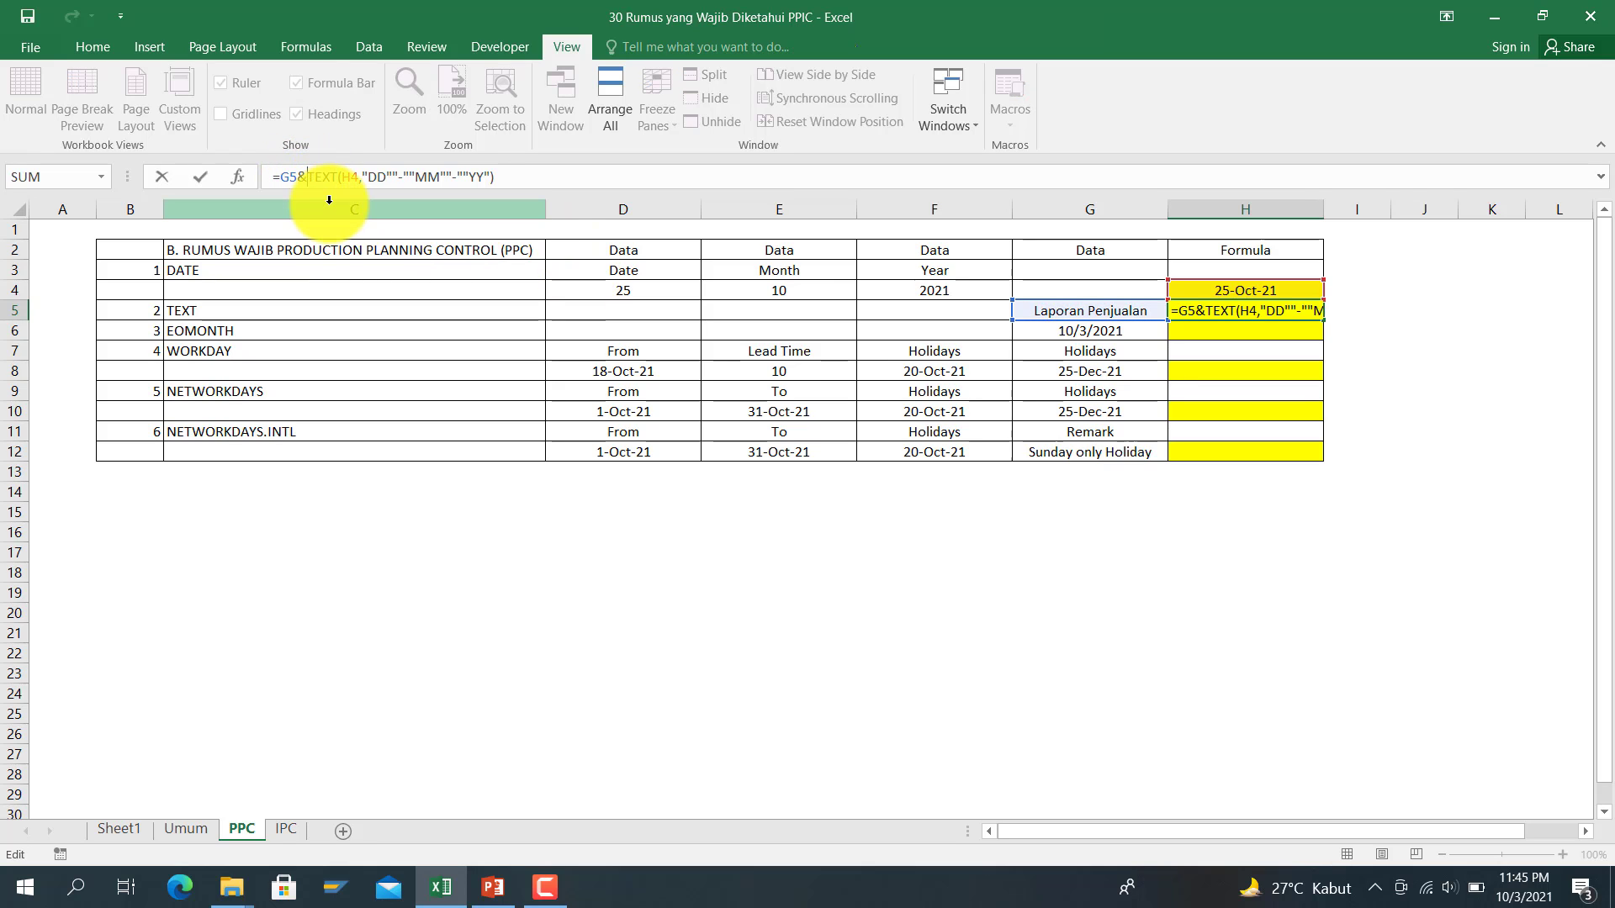
pyautogui.write('" "')
pyautogui.press('Return')
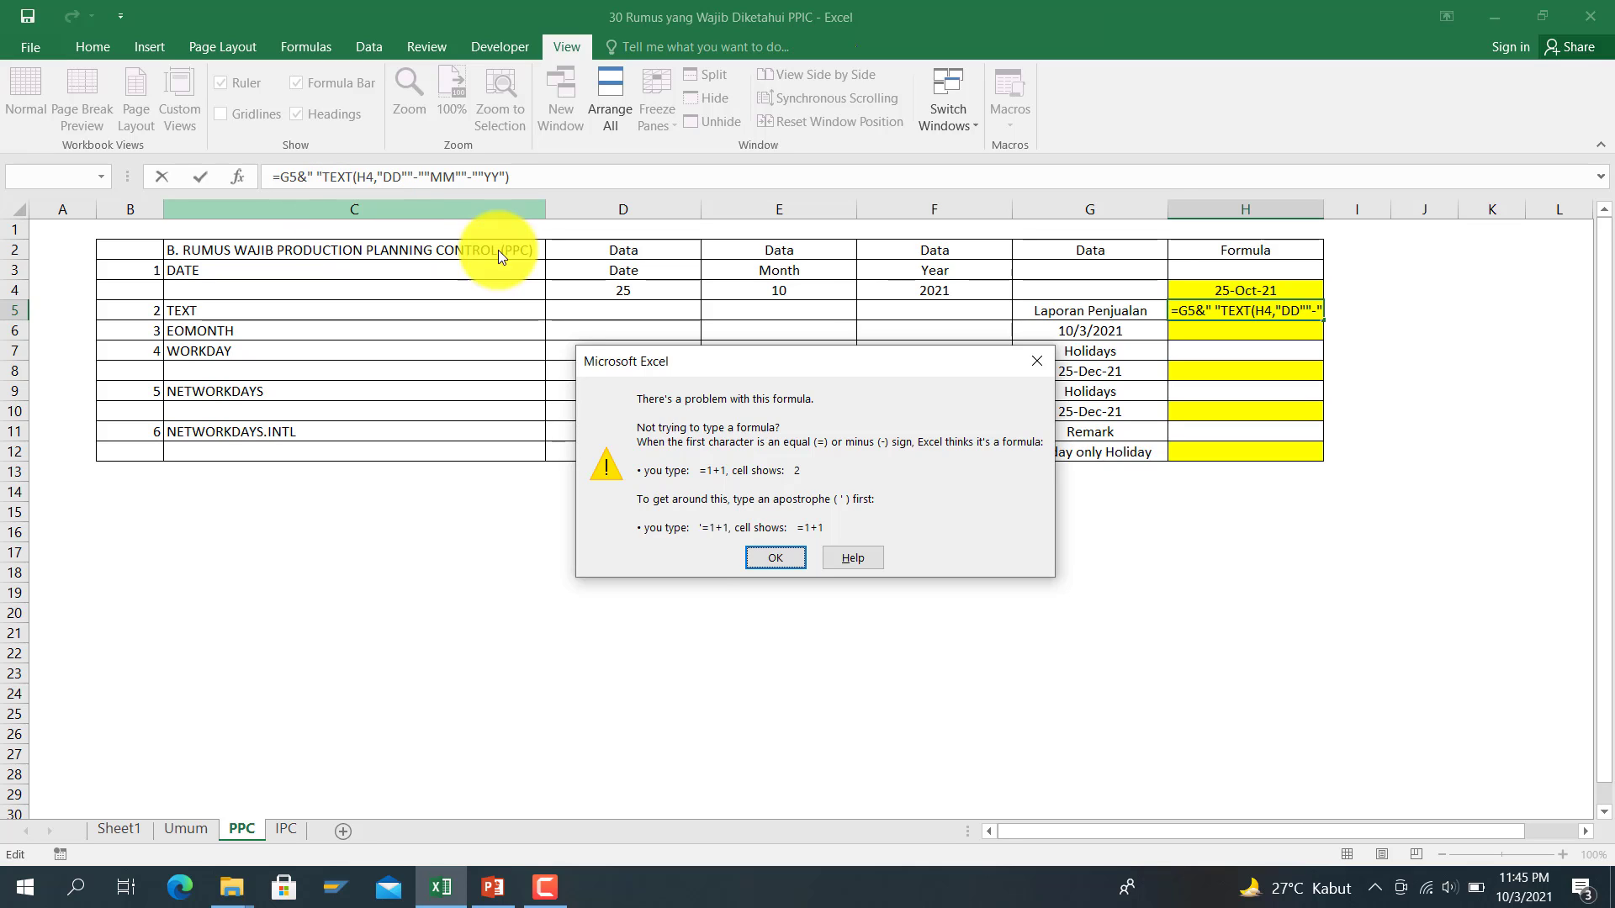
pyautogui.click(776, 557)
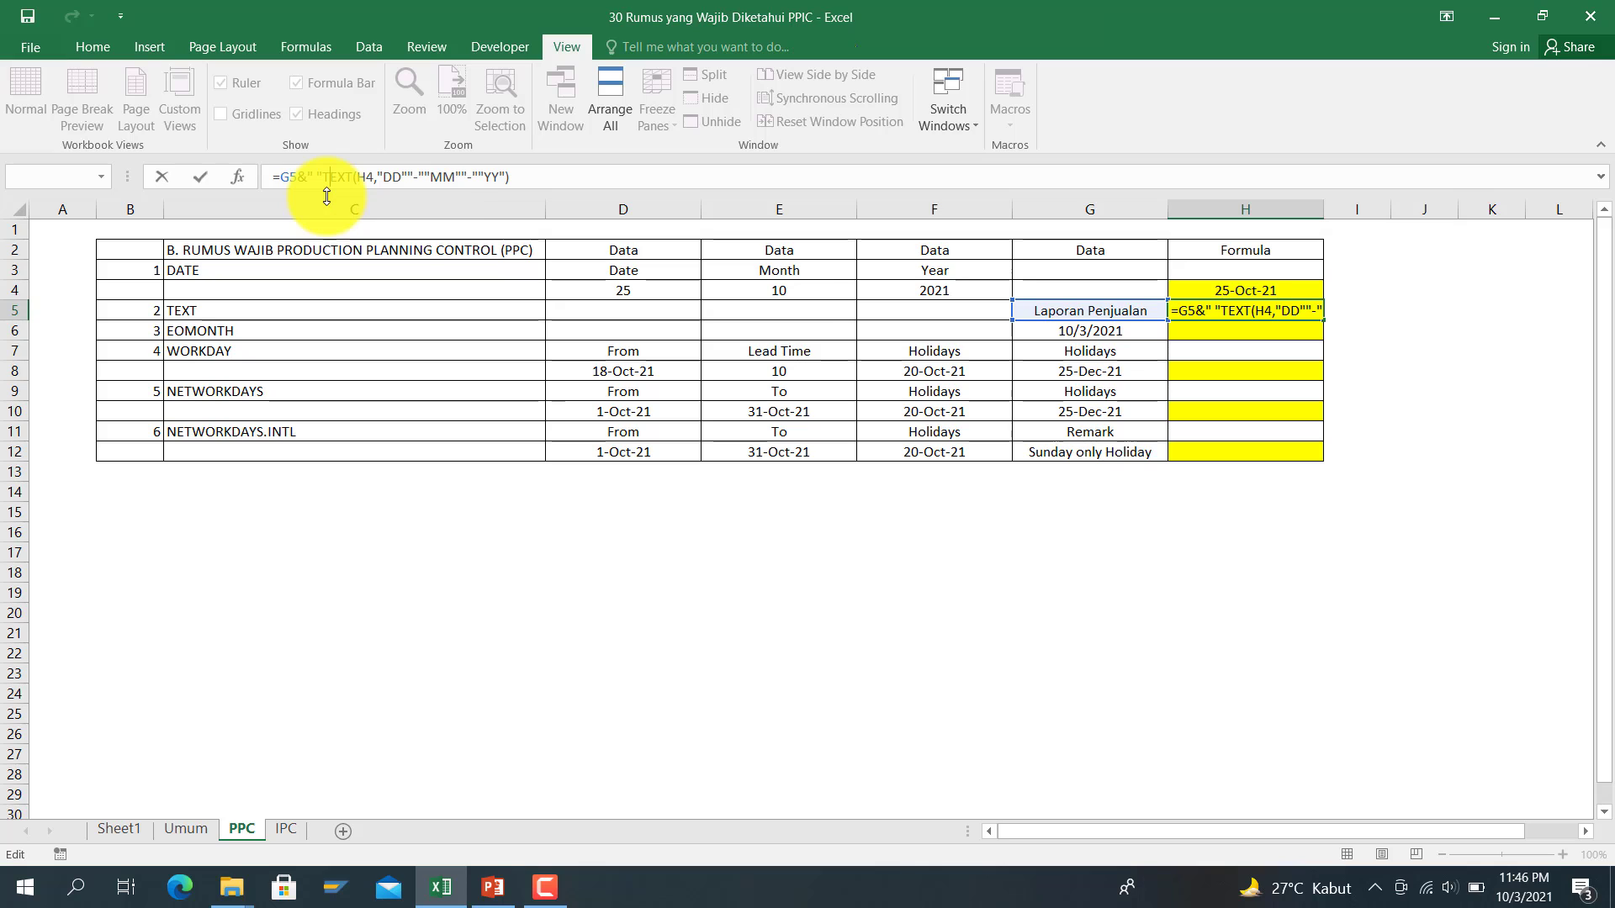
pyautogui.write('&')
pyautogui.press('Return')
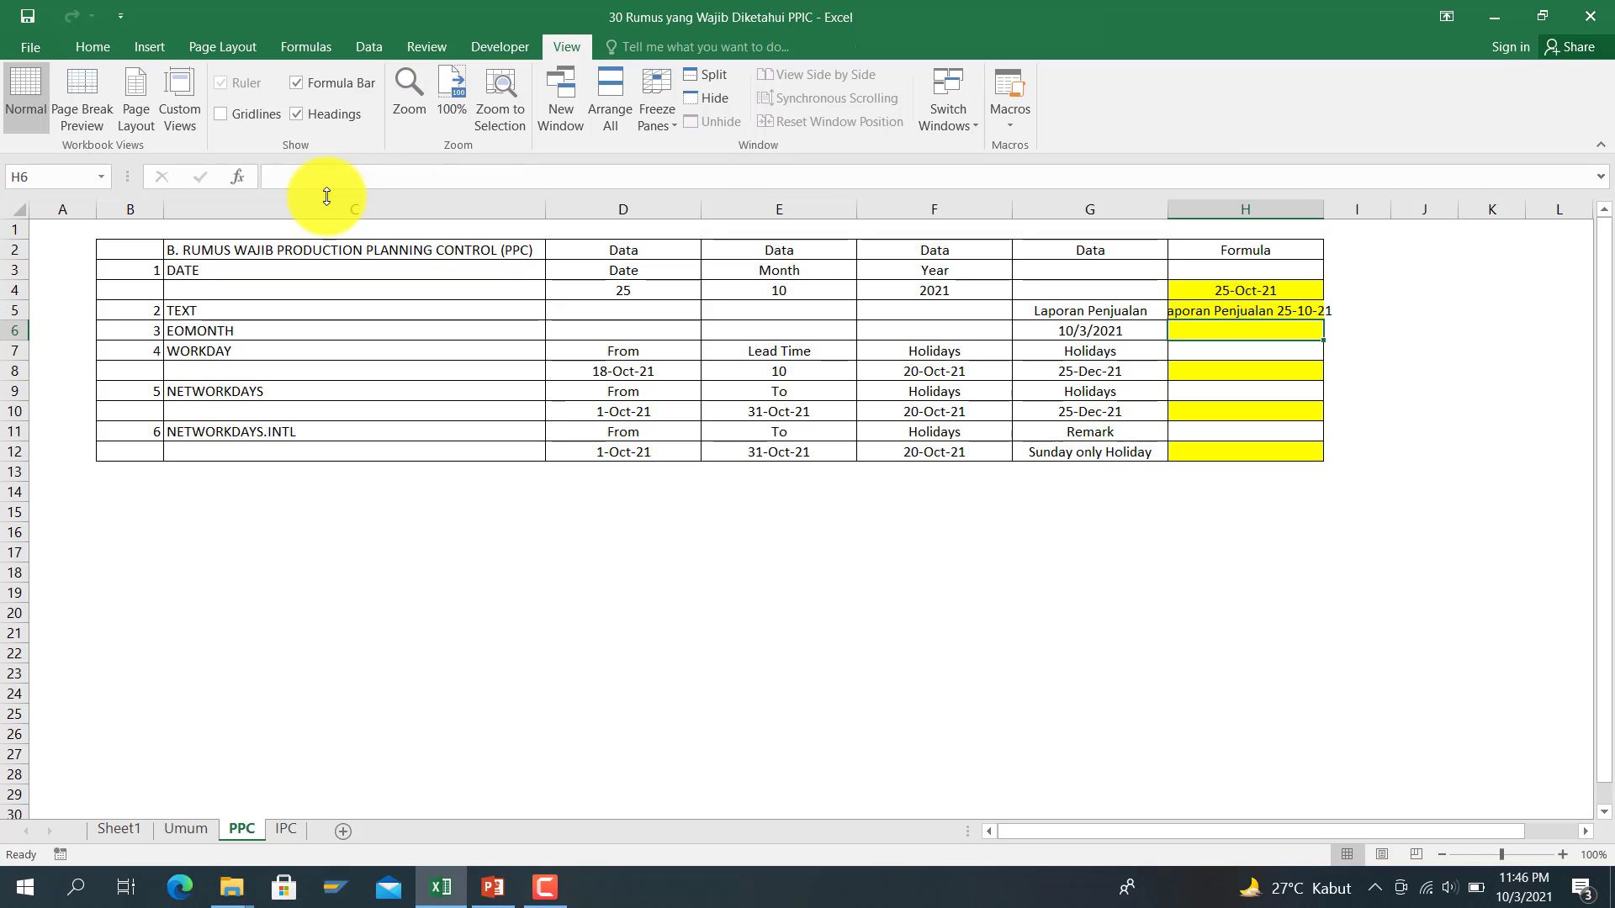
pyautogui.press('Up')
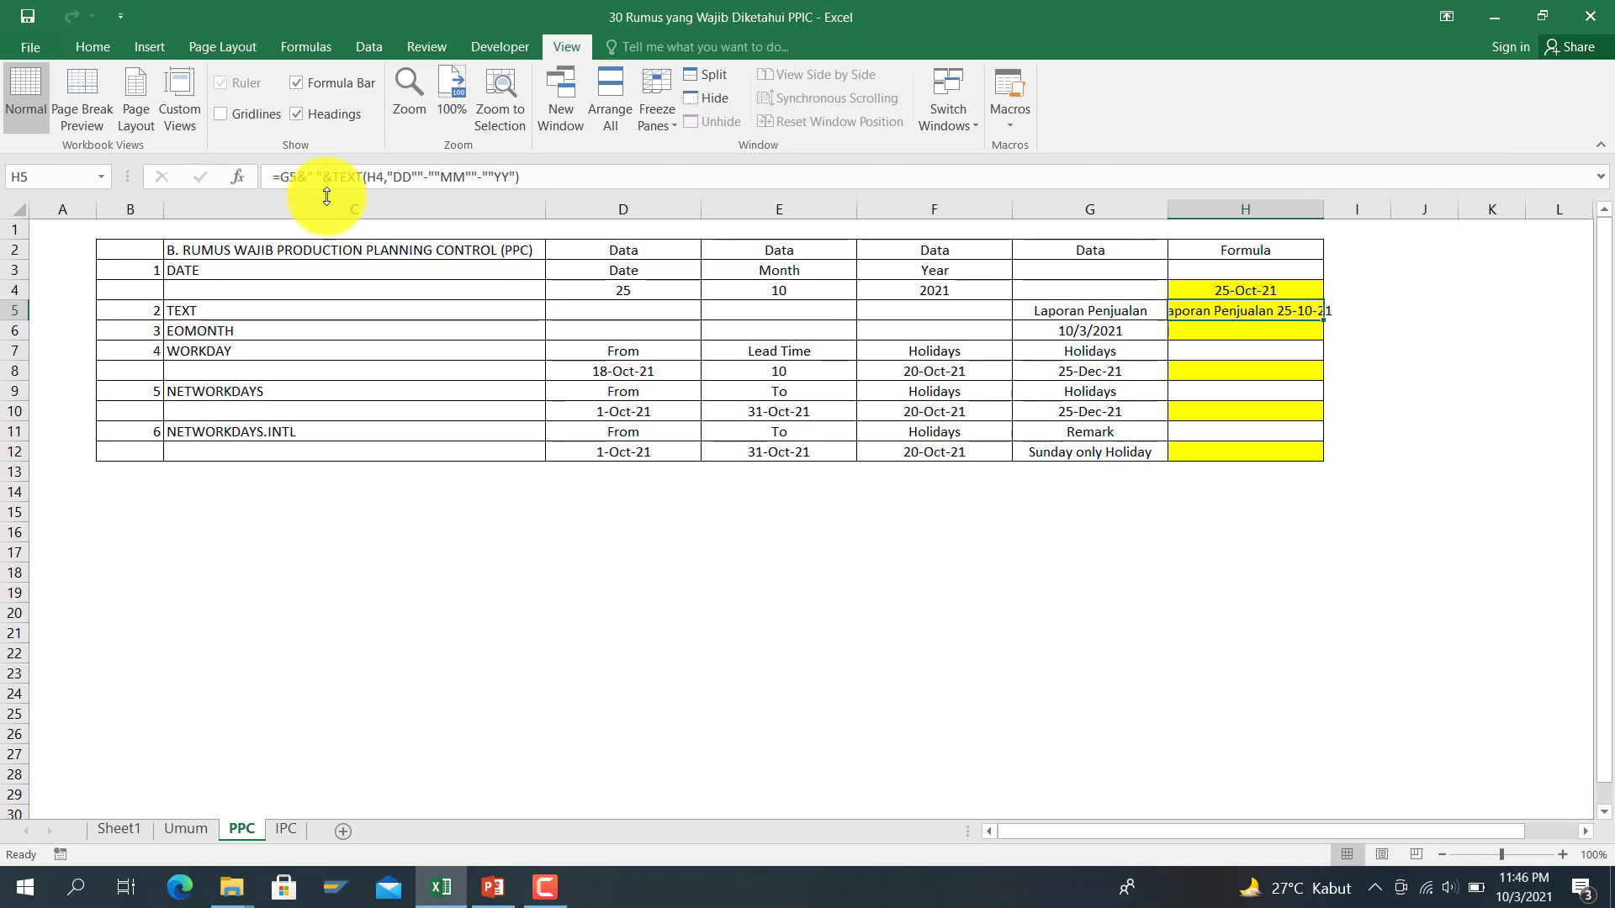
# Step: Autofit column H to the H5 text and begin an EOMONTH formula in H6
pyautogui.doubleClick(1323, 210)
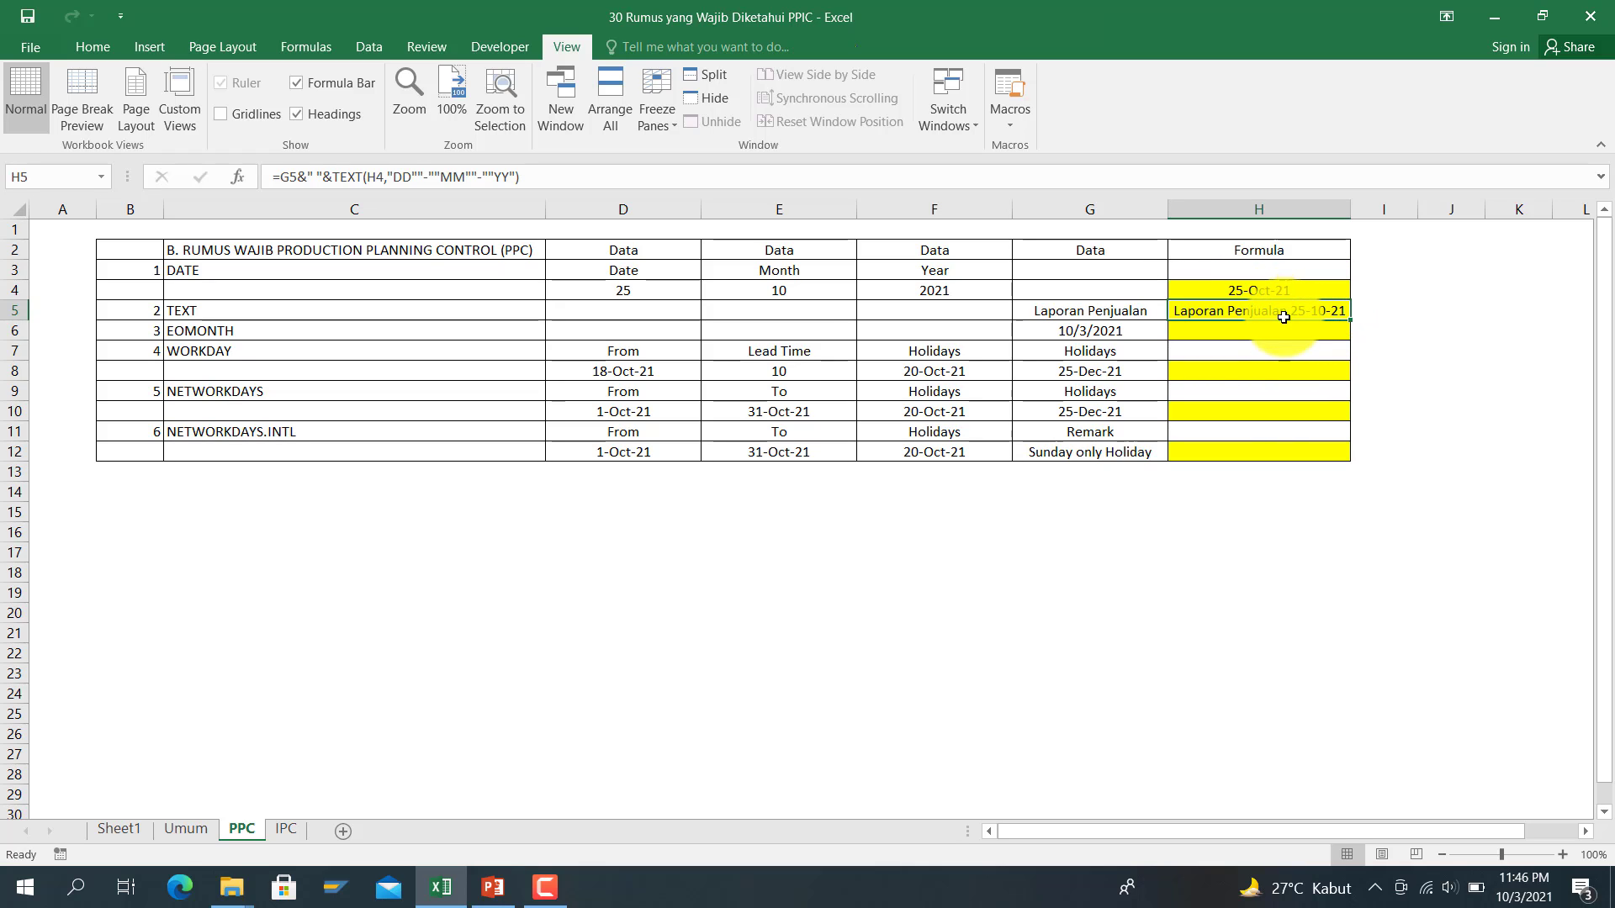
pyautogui.click(1190, 337)
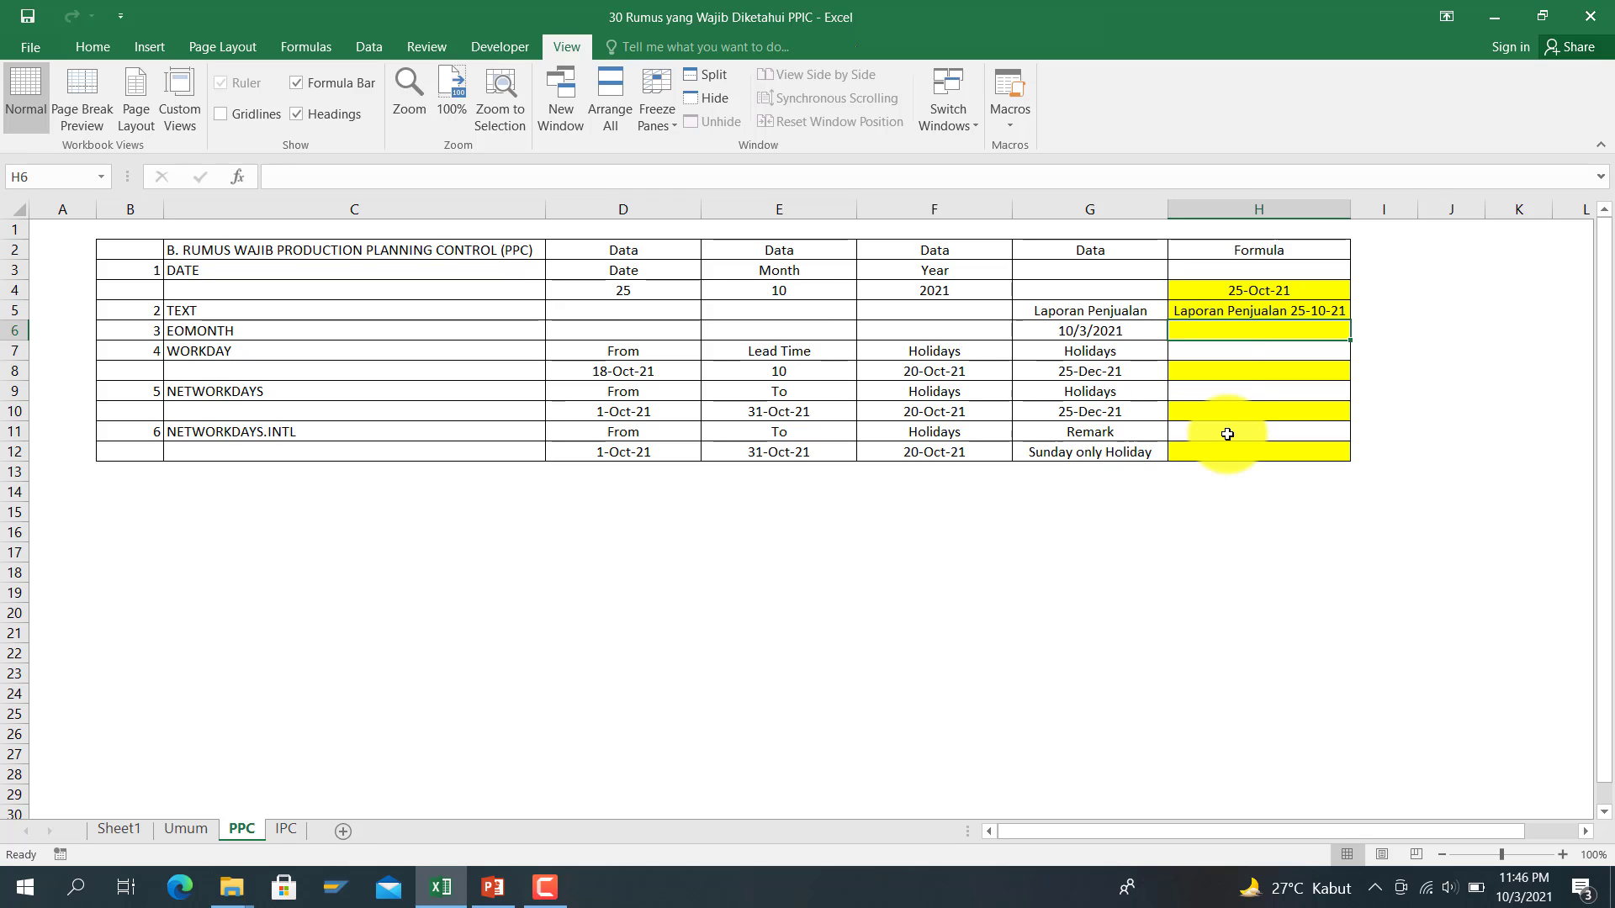
pyautogui.write('=eo')
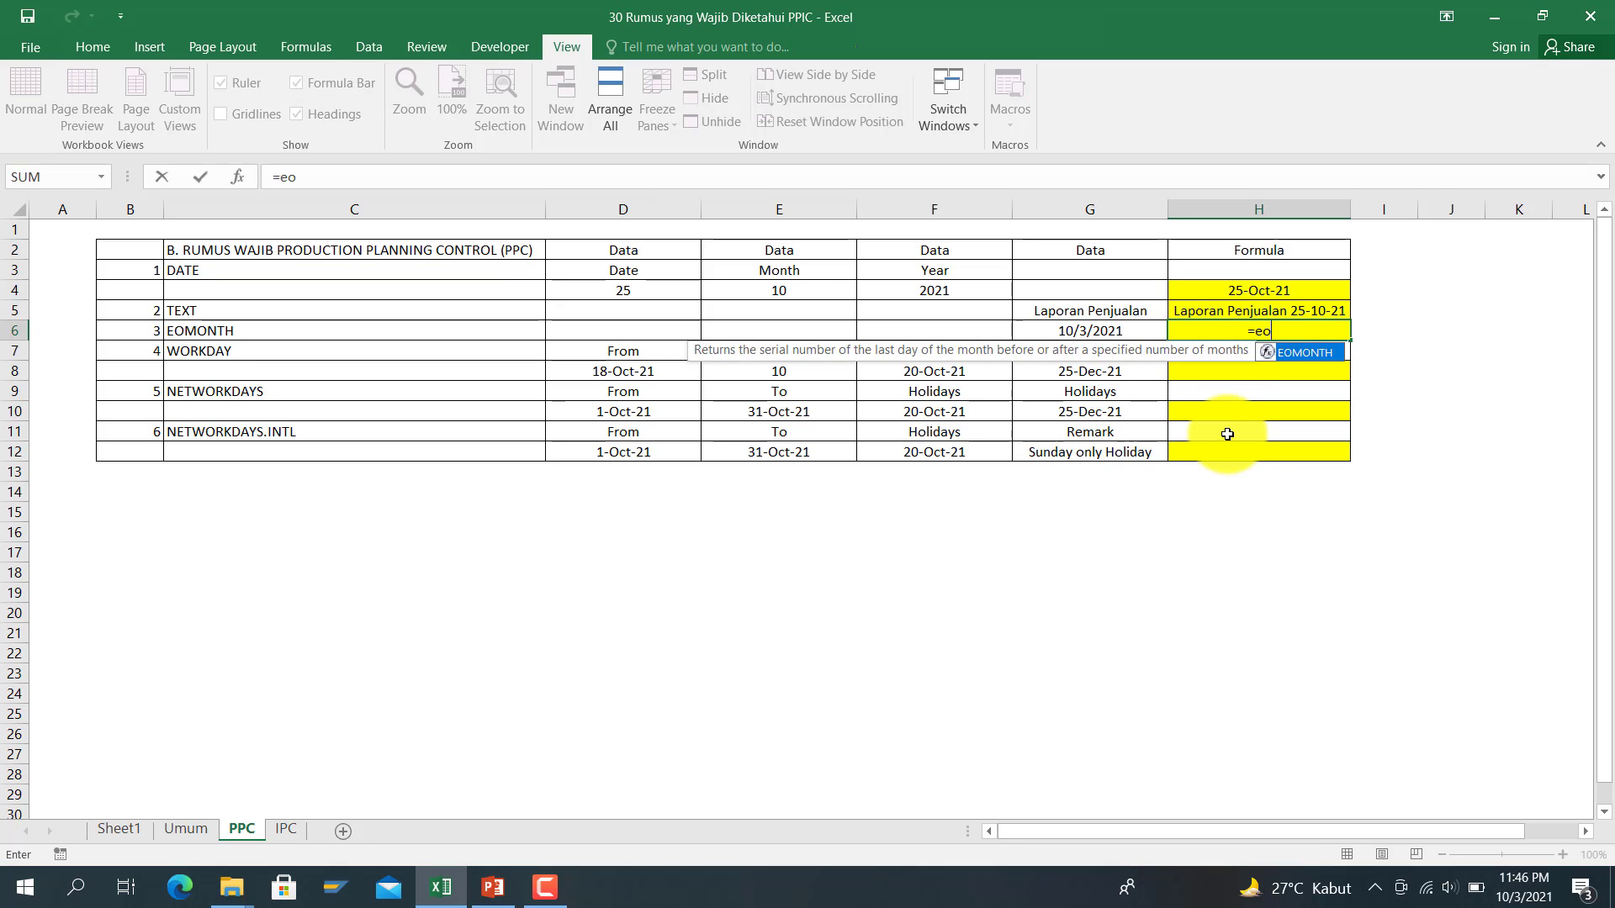
pyautogui.write('month(')
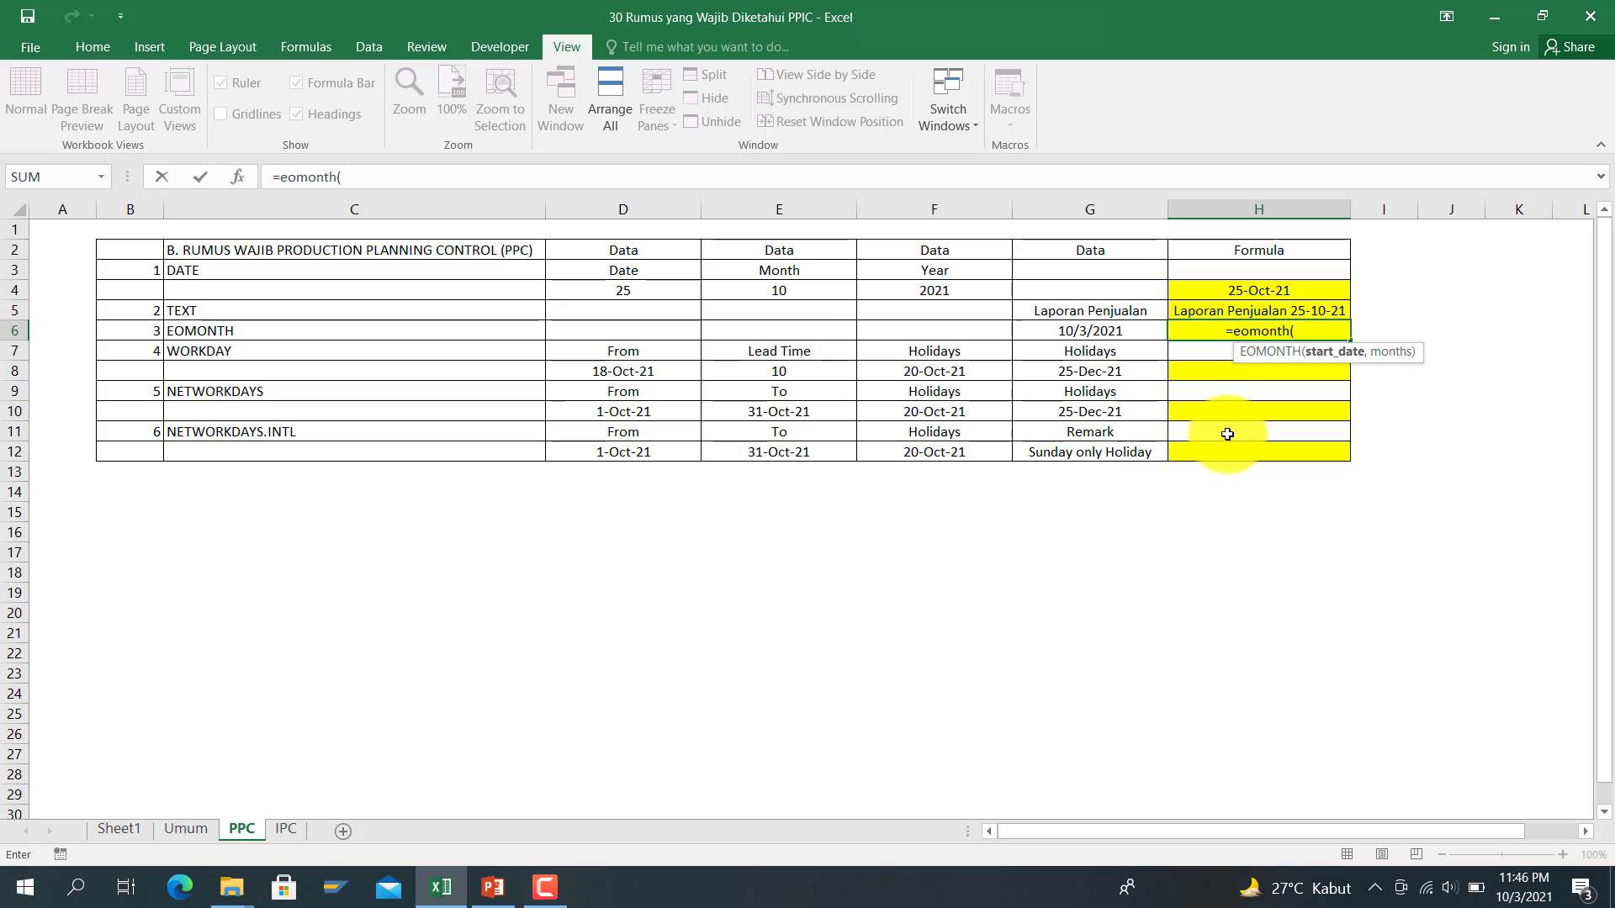
# Step: Complete the EOMONTH formula on G6 in H6, raising the month offset from 0 to show 30-Nov-21
pyautogui.click(1134, 331)
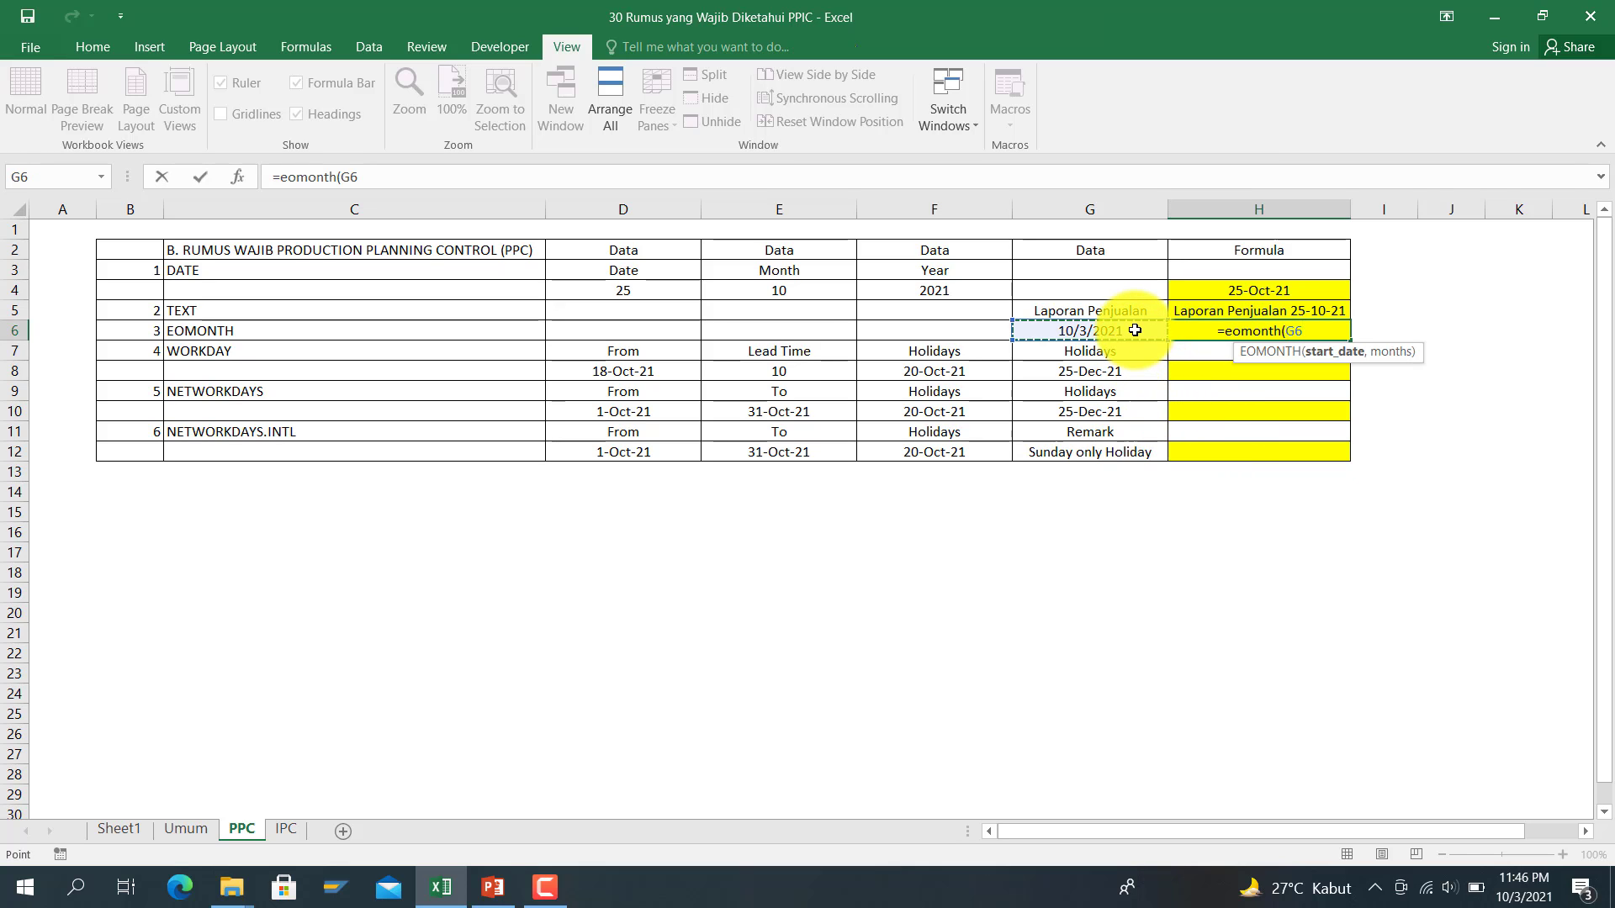
pyautogui.write(',0)')
pyautogui.press('Return')
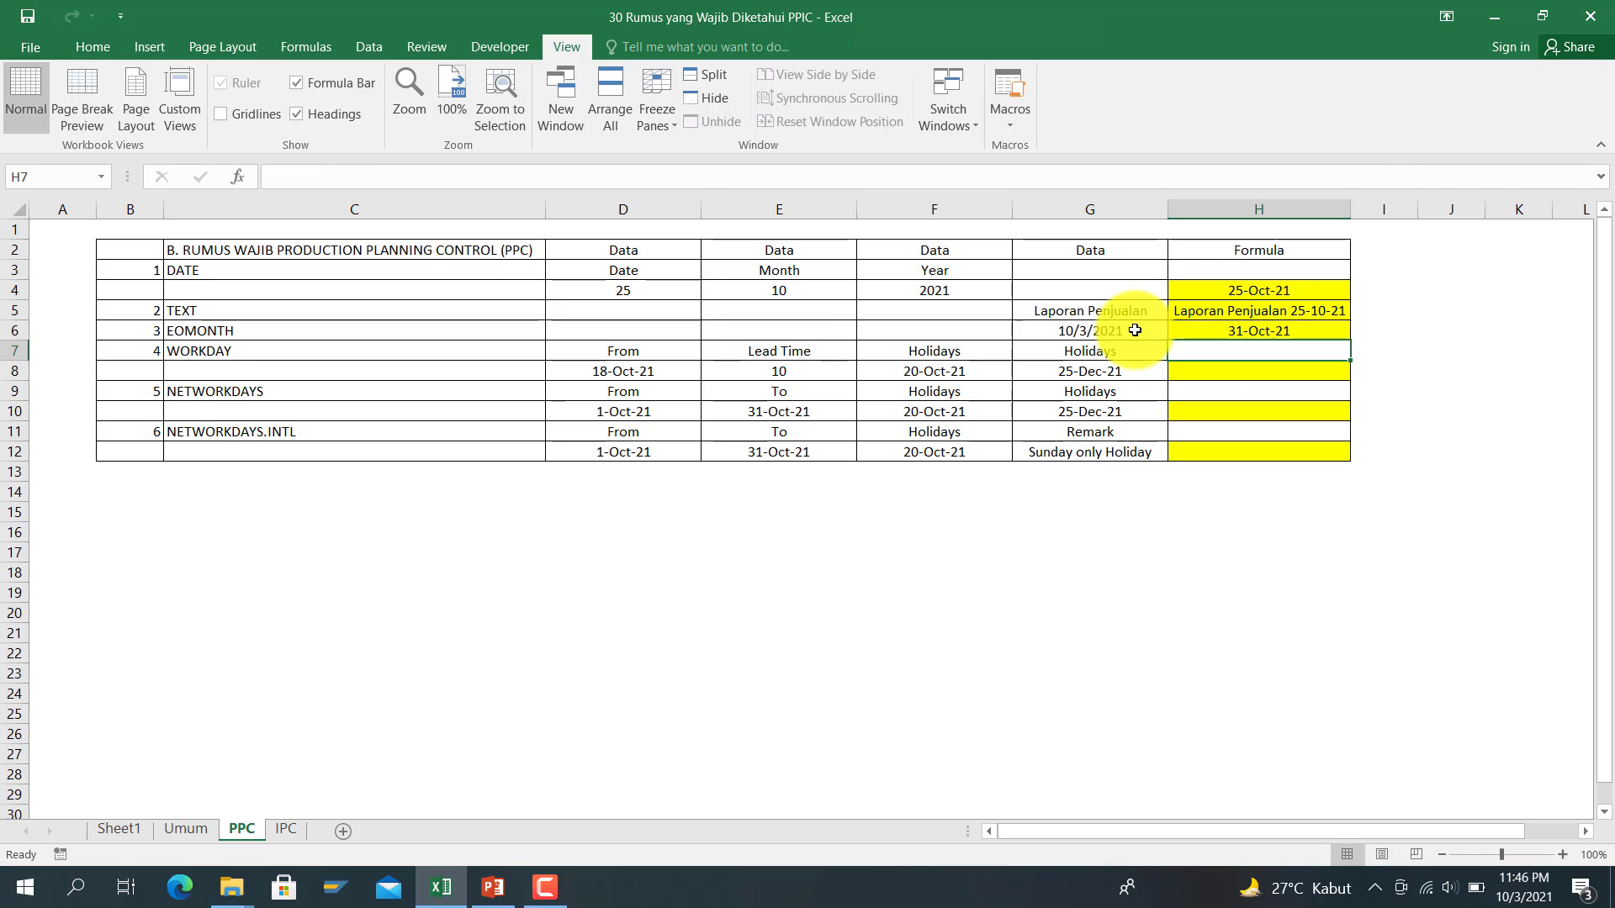
pyautogui.press('Up')
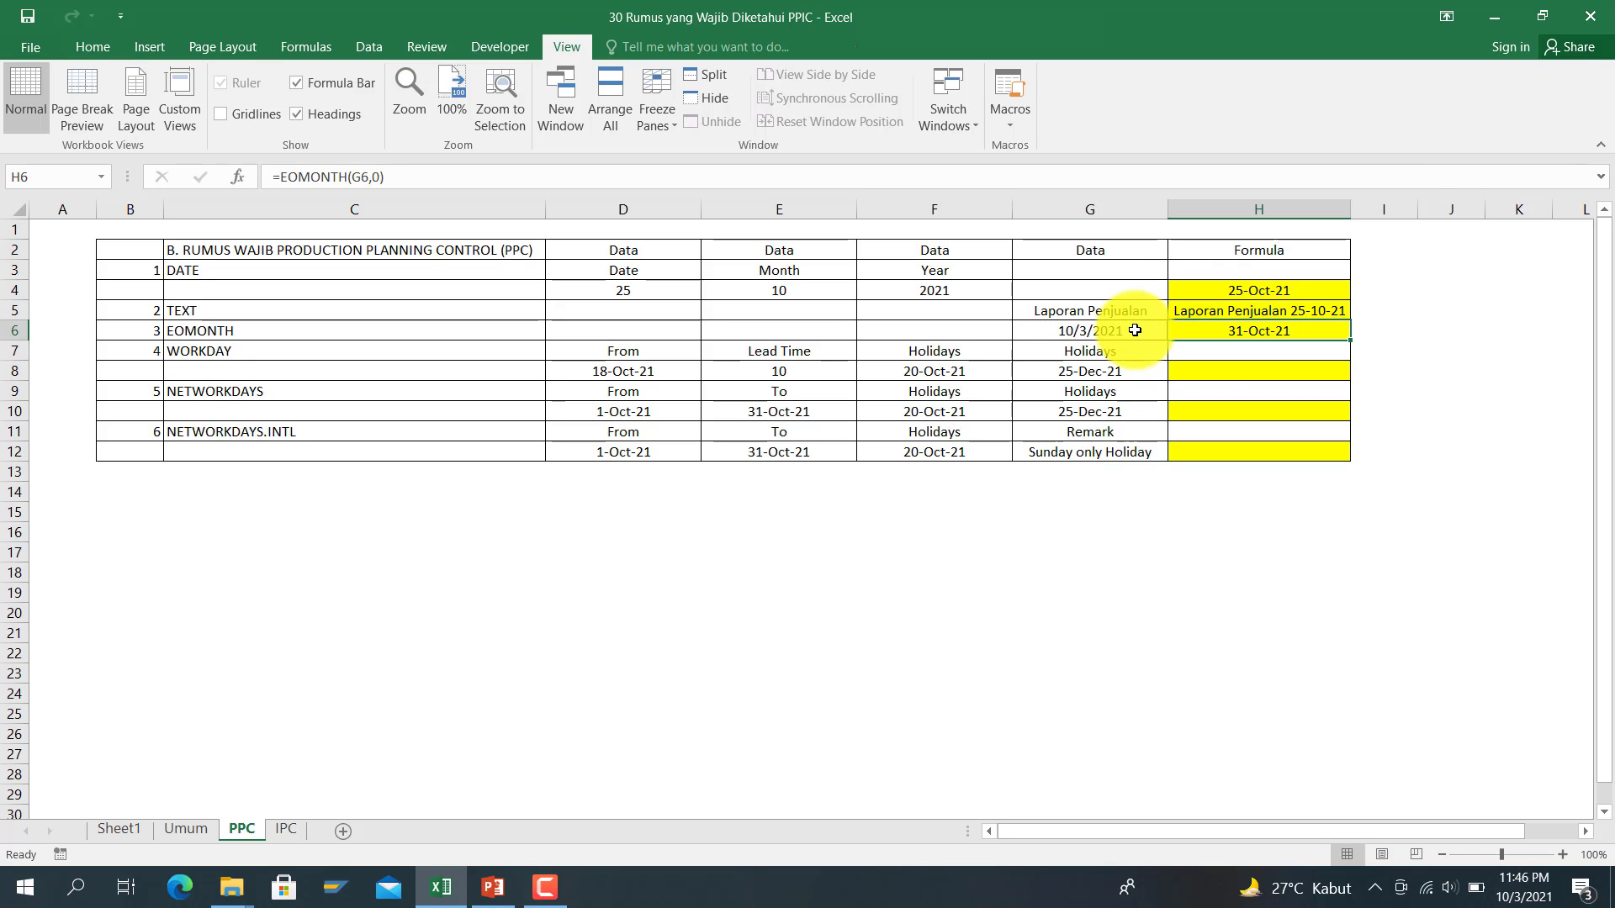
pyautogui.press('Down')
pyautogui.press('Up')
pyautogui.click(382, 180)
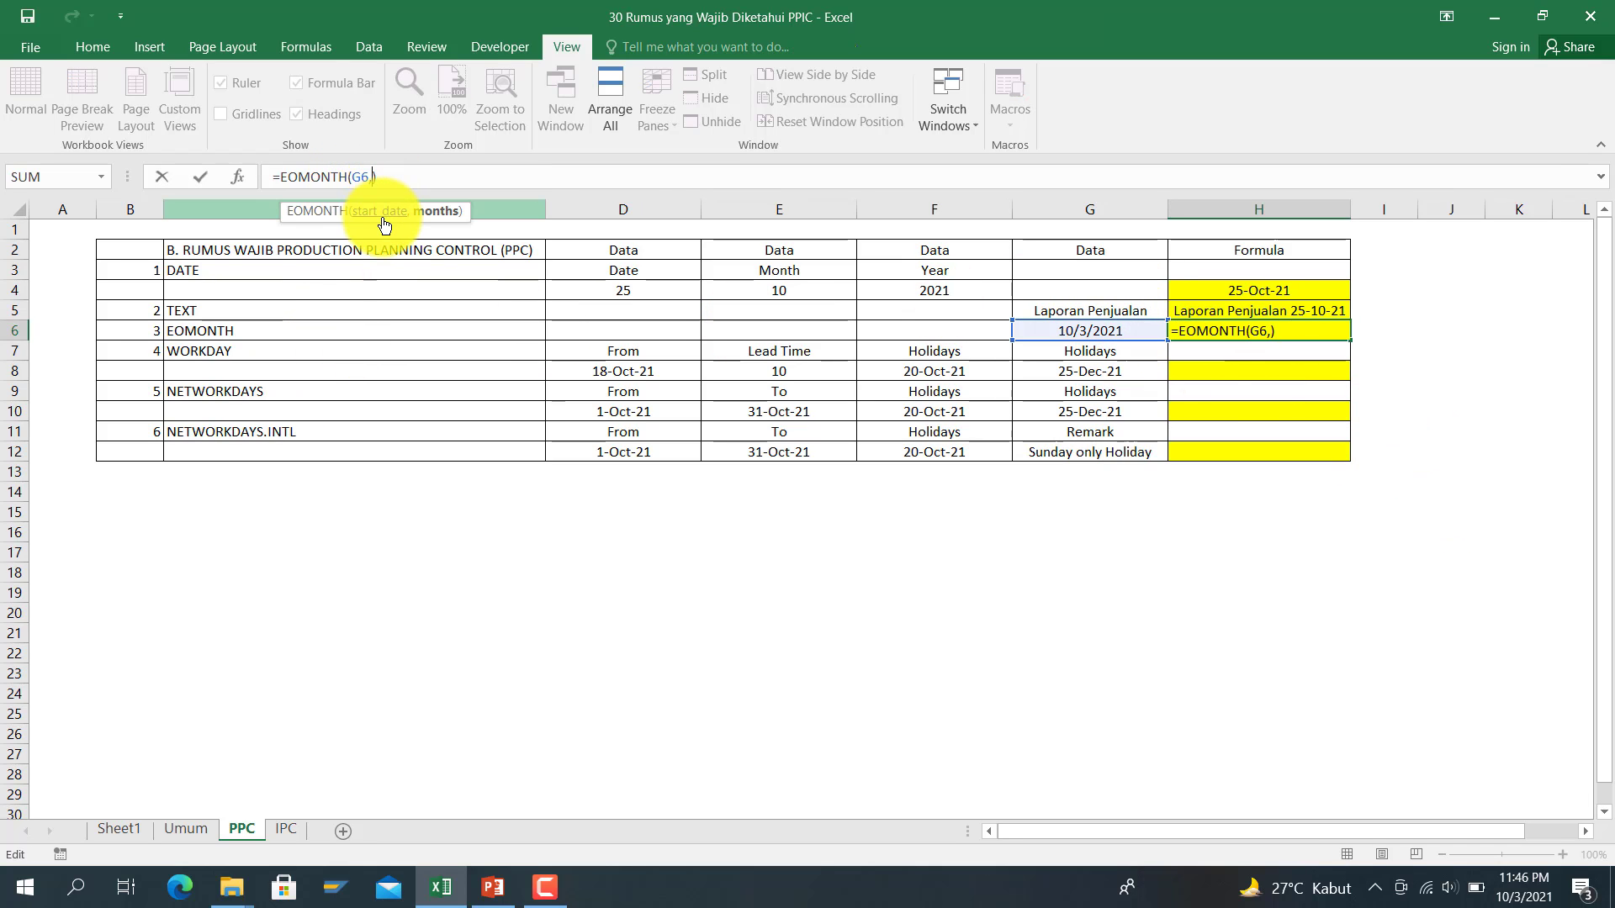
pyautogui.press('Return')
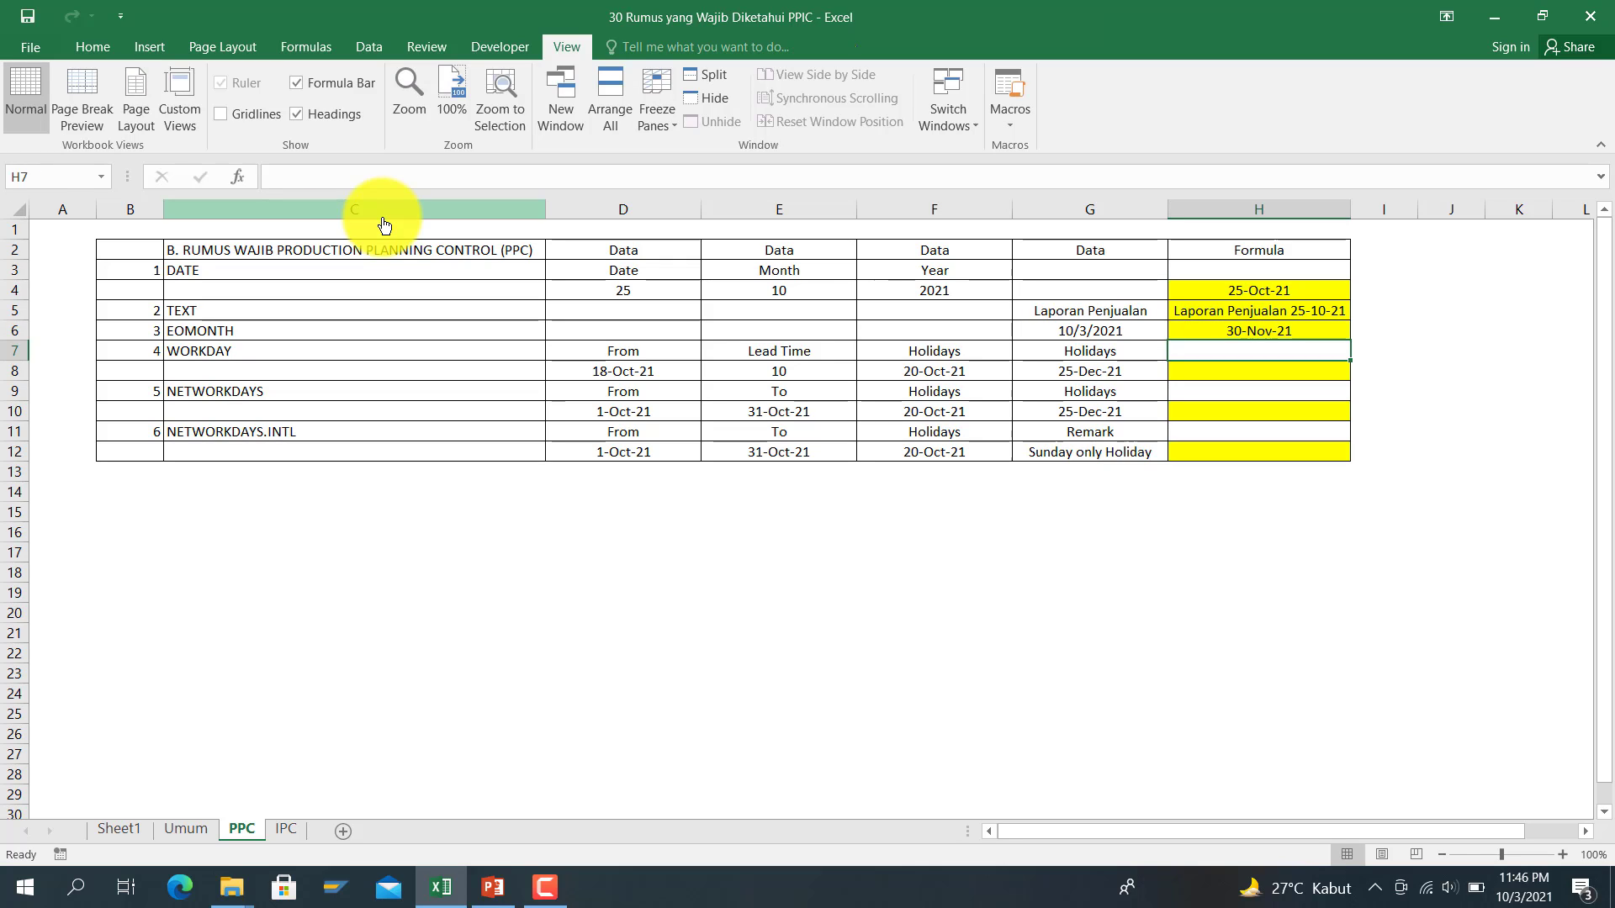
pyautogui.press('Up')
pyautogui.press('Down')
pyautogui.press('Down')
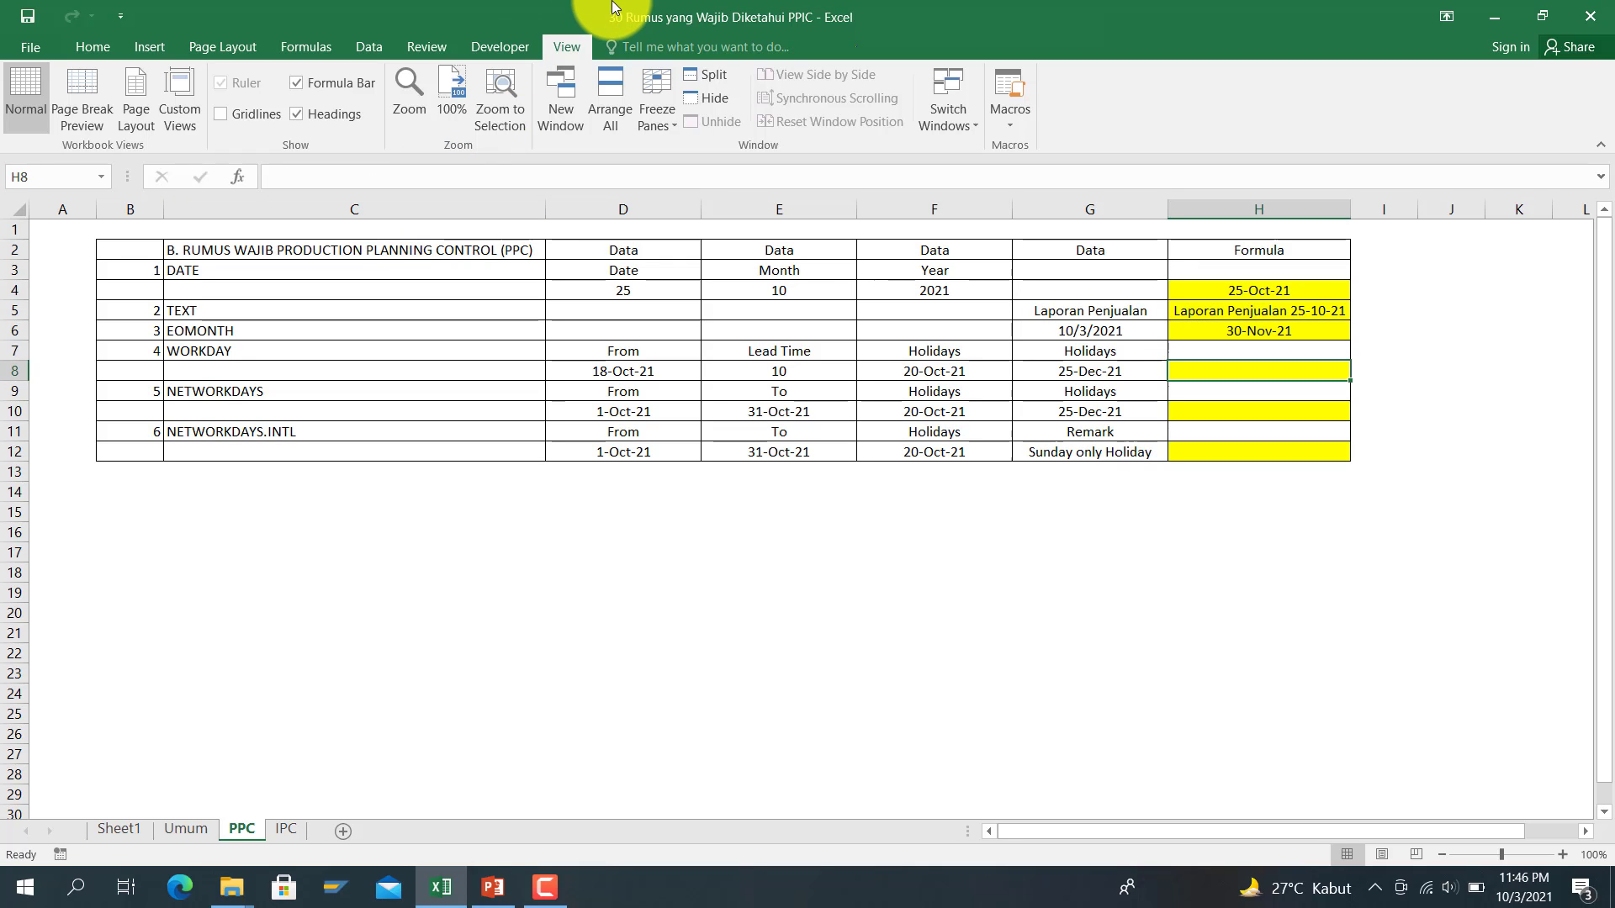
pyautogui.press('Left')
pyautogui.press('Left')
pyautogui.press('Left')
pyautogui.press('Left')
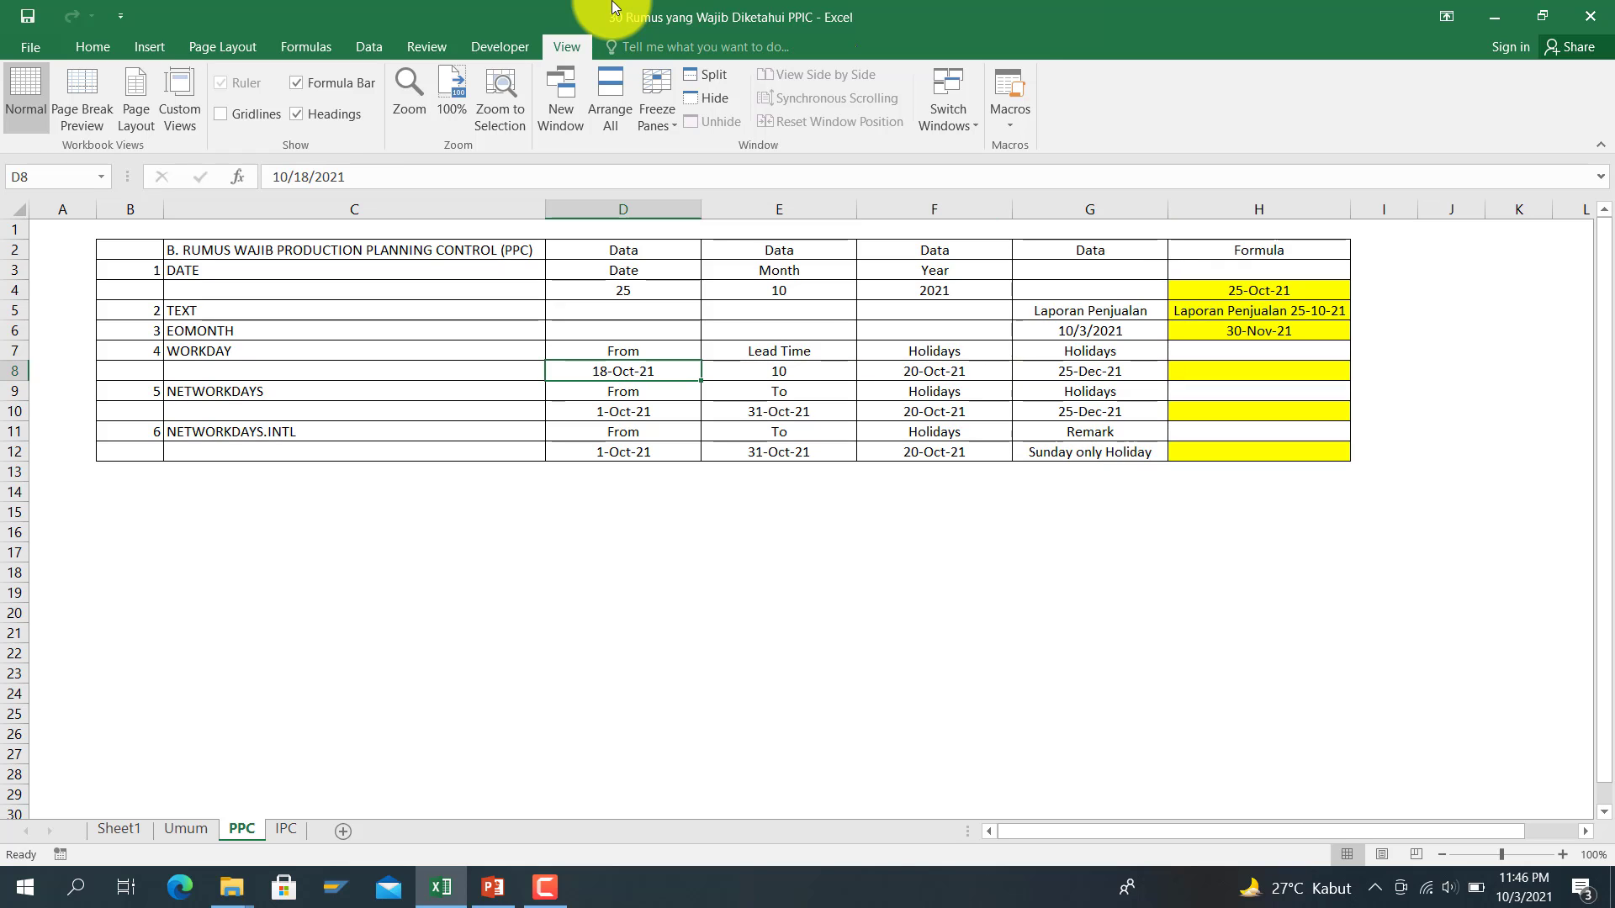
pyautogui.press('Right')
pyautogui.press('Left')
pyautogui.press('Right')
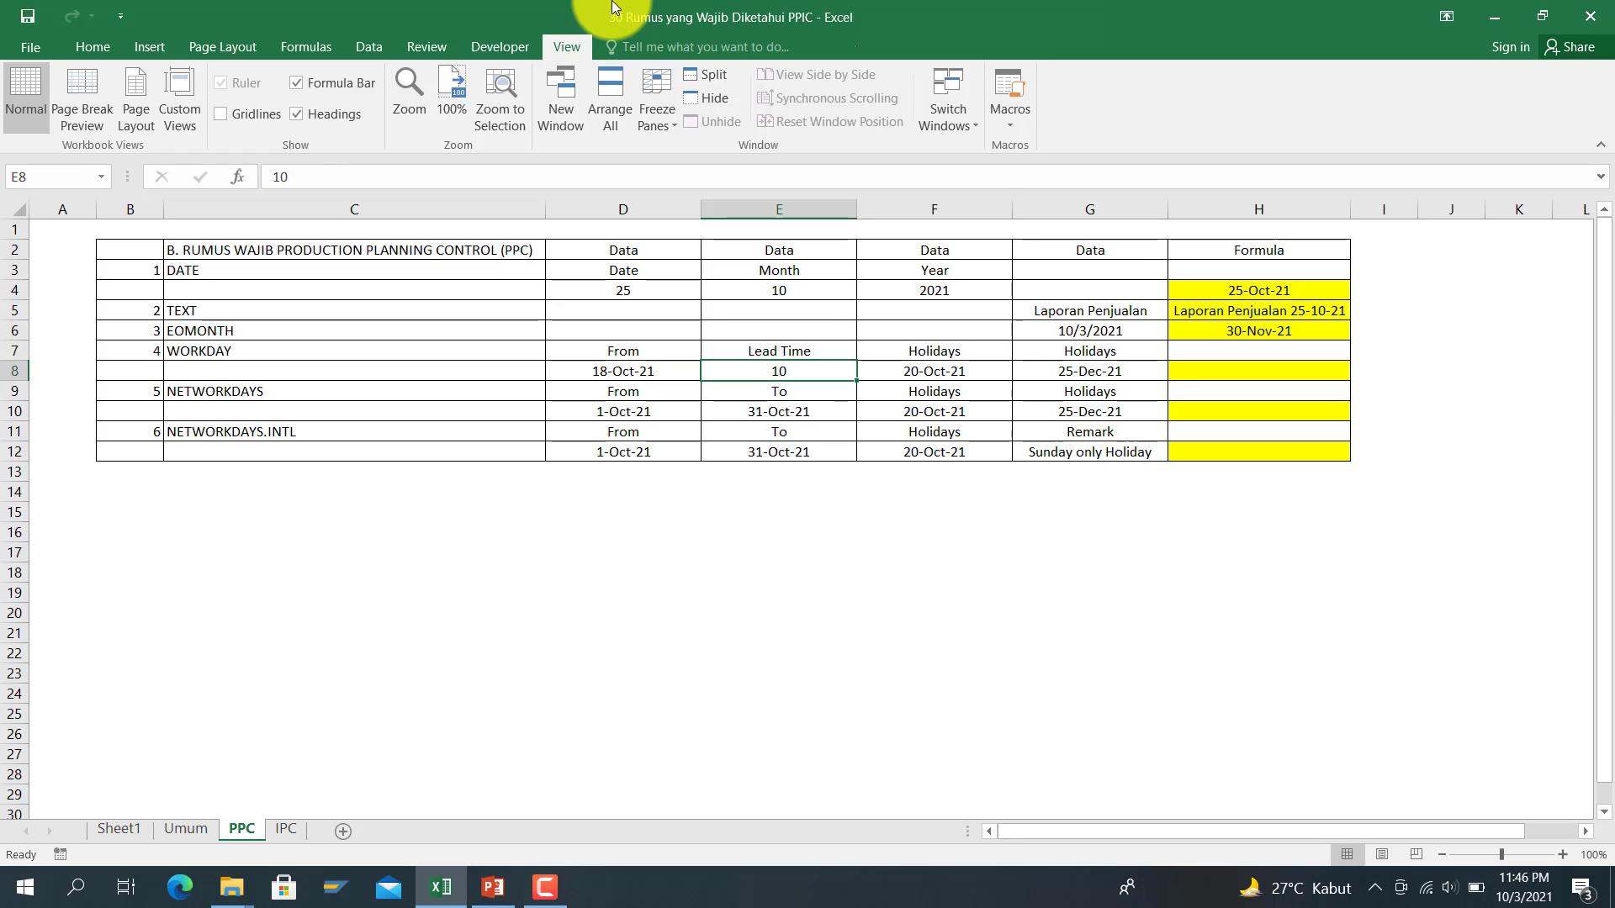
pyautogui.press('Right')
pyautogui.press('Left')
pyautogui.press('Left')
pyautogui.press('Left')
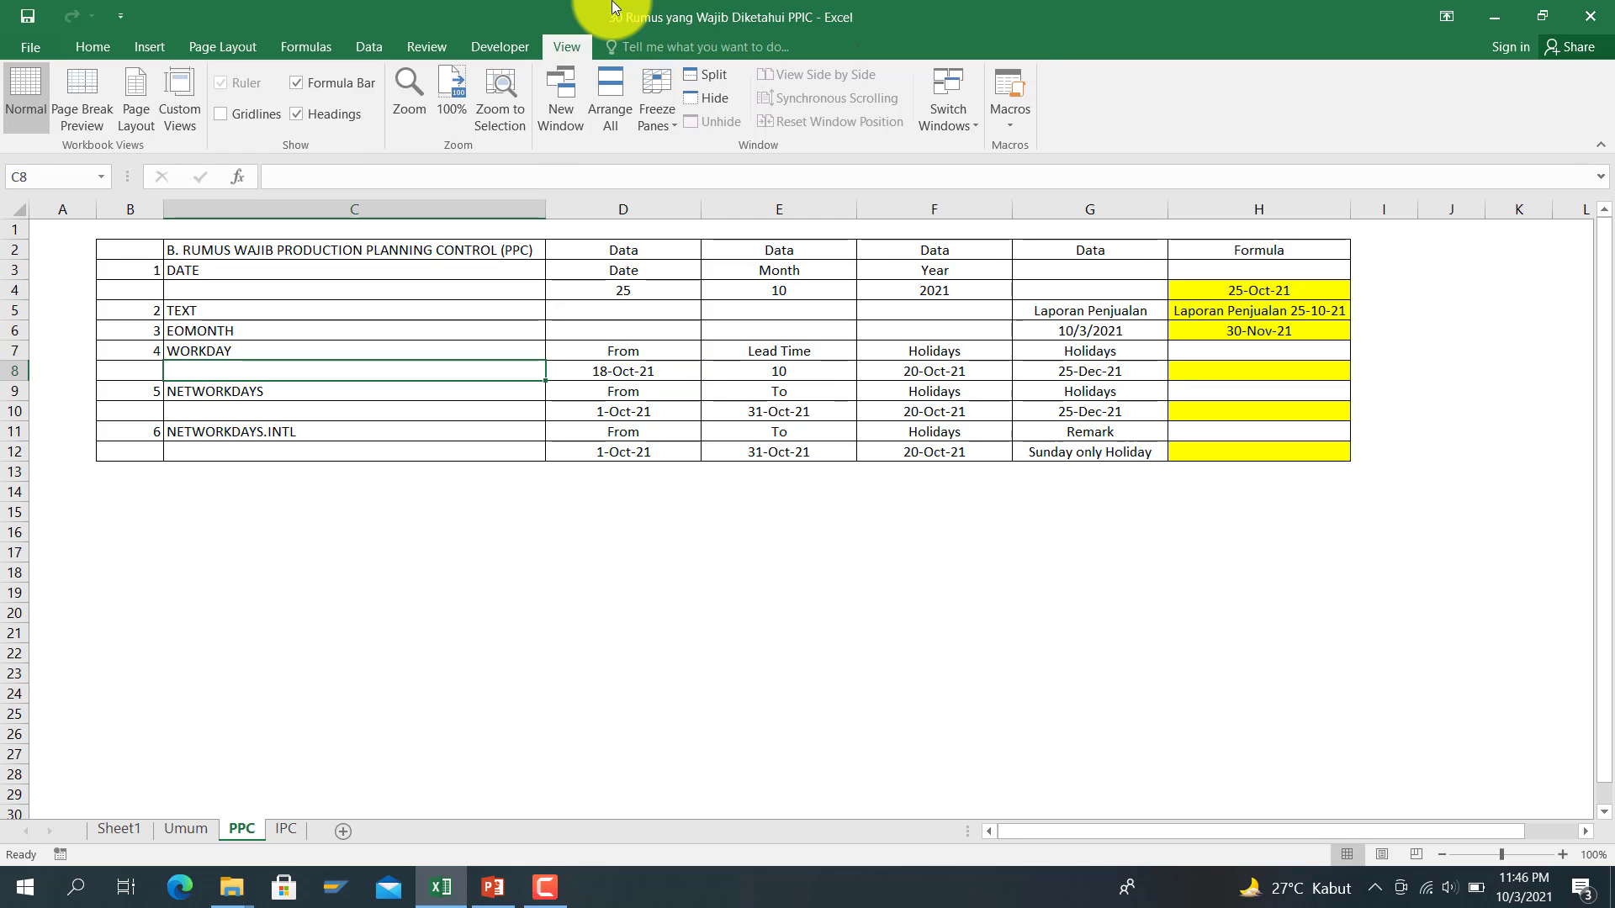
pyautogui.press('Right')
pyautogui.press('Right')
pyautogui.press('Right')
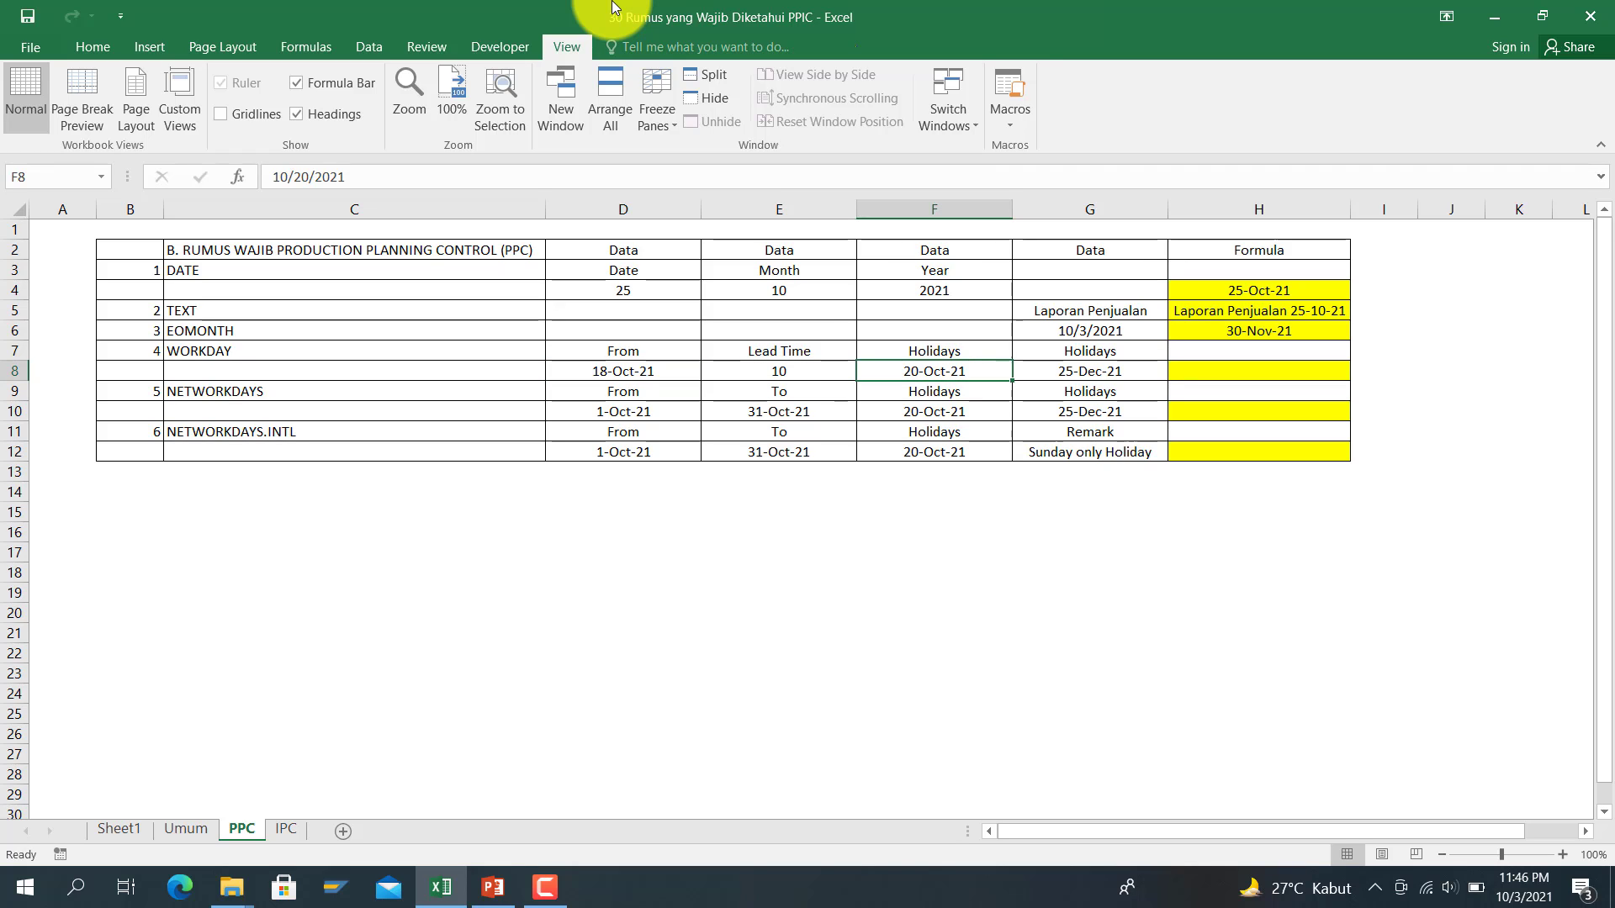
pyautogui.press('Right')
pyautogui.press('Right')
pyautogui.press('Right')
pyautogui.press('Right')
pyautogui.press('Left')
pyautogui.press('Left')
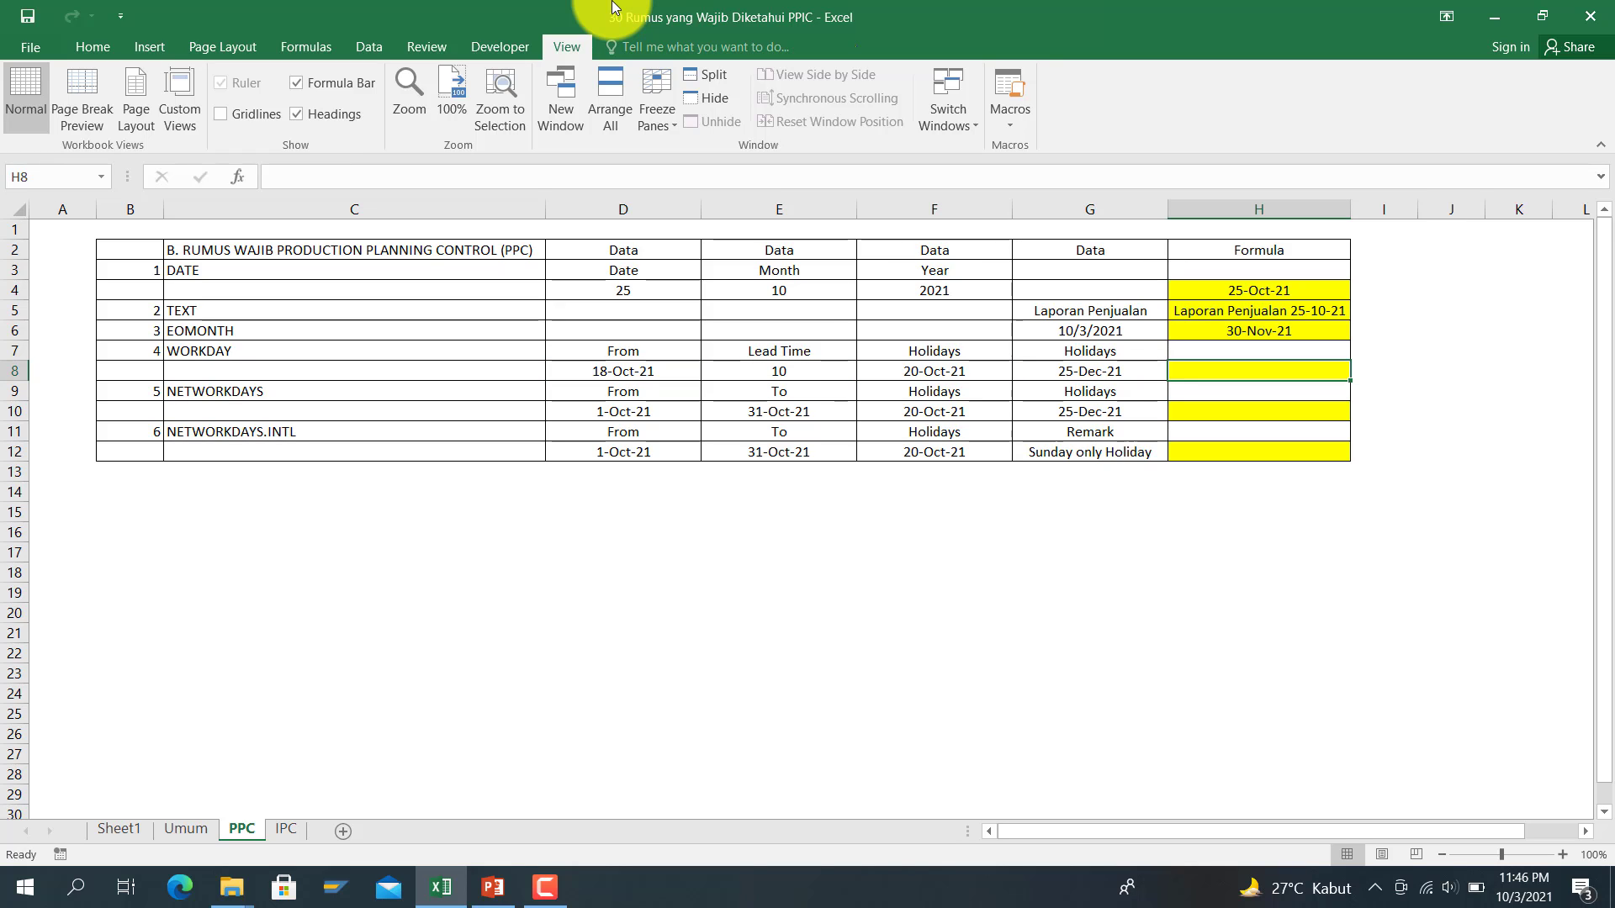
pyautogui.write('=')
# Step: Enter =WORKDAY(D8,E8,F8:G8) in H8, returning 02-Nov-21
pyautogui.write('workda')
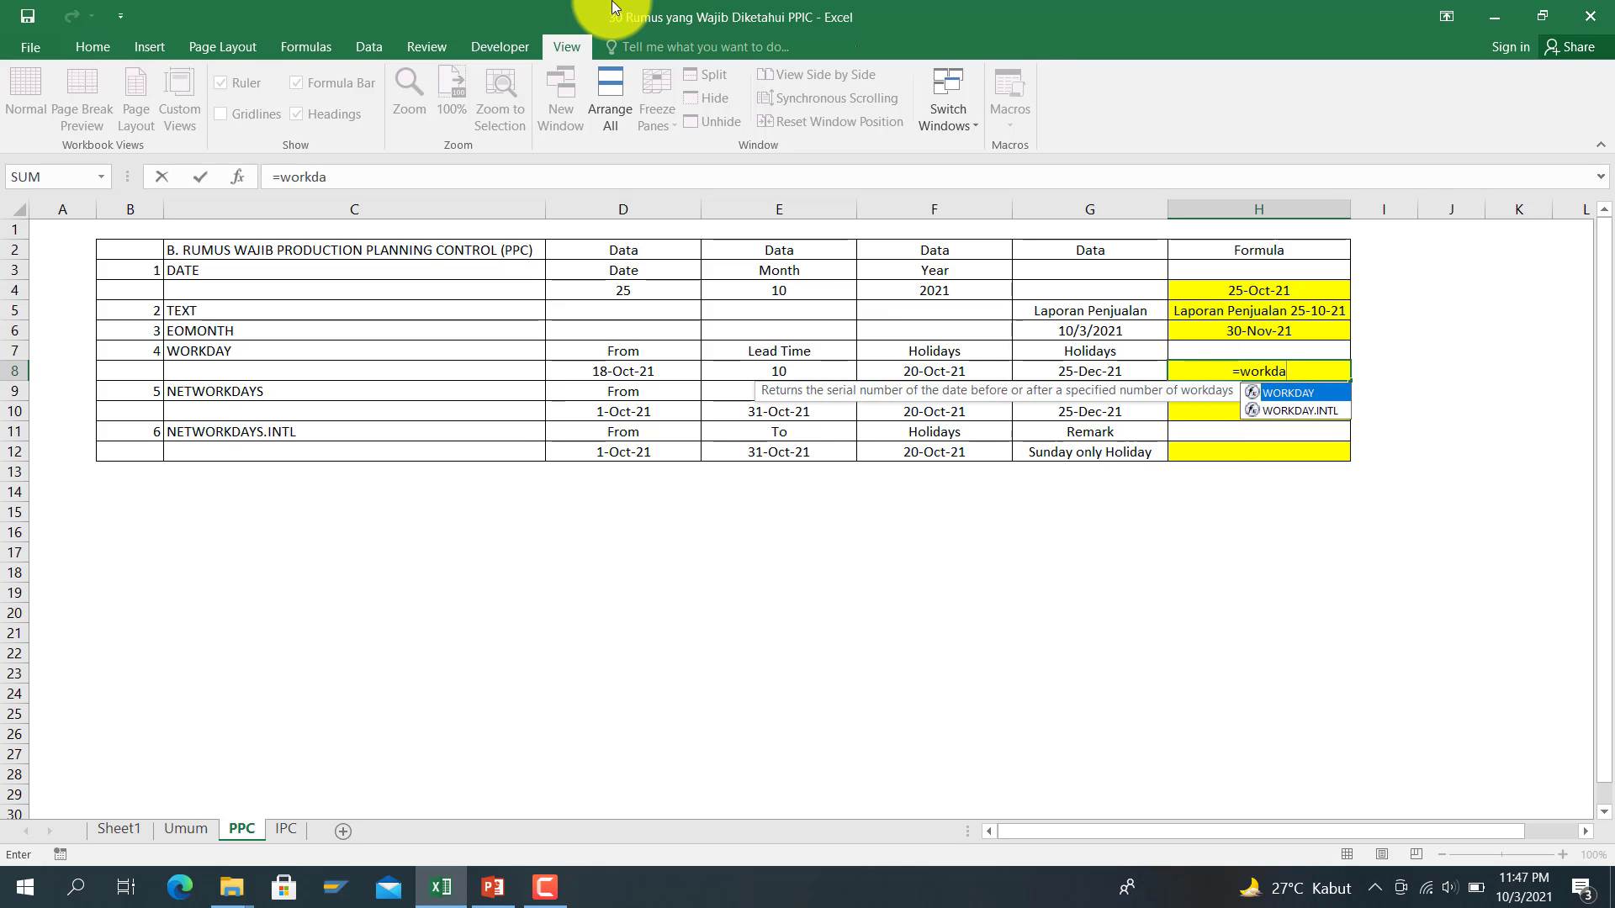
pyautogui.write('y')
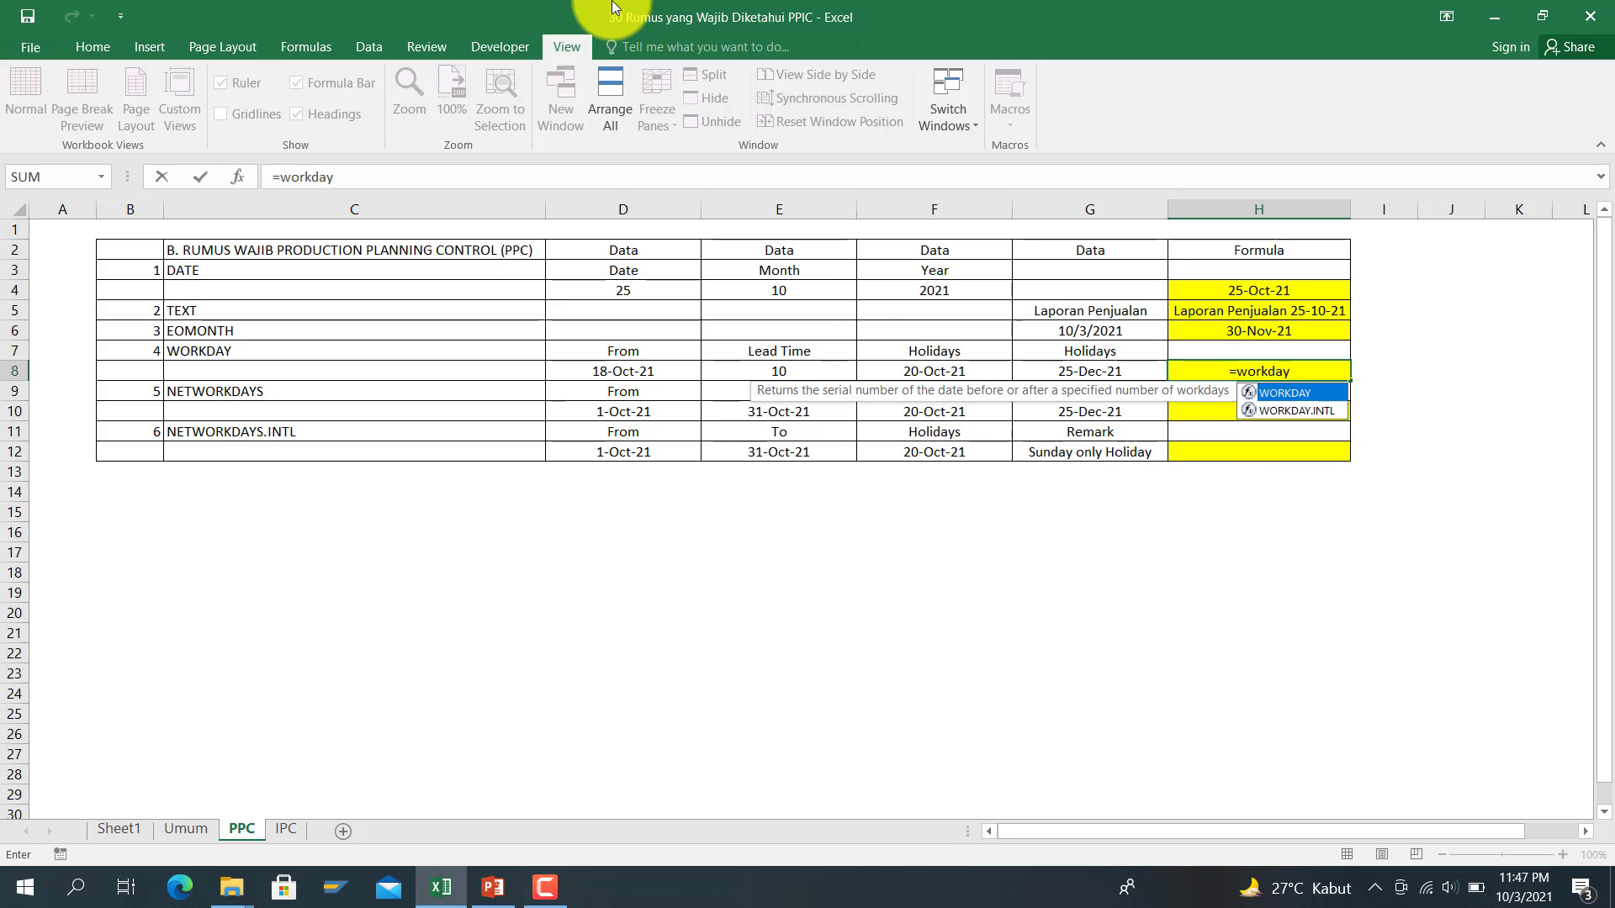
pyautogui.write('9')
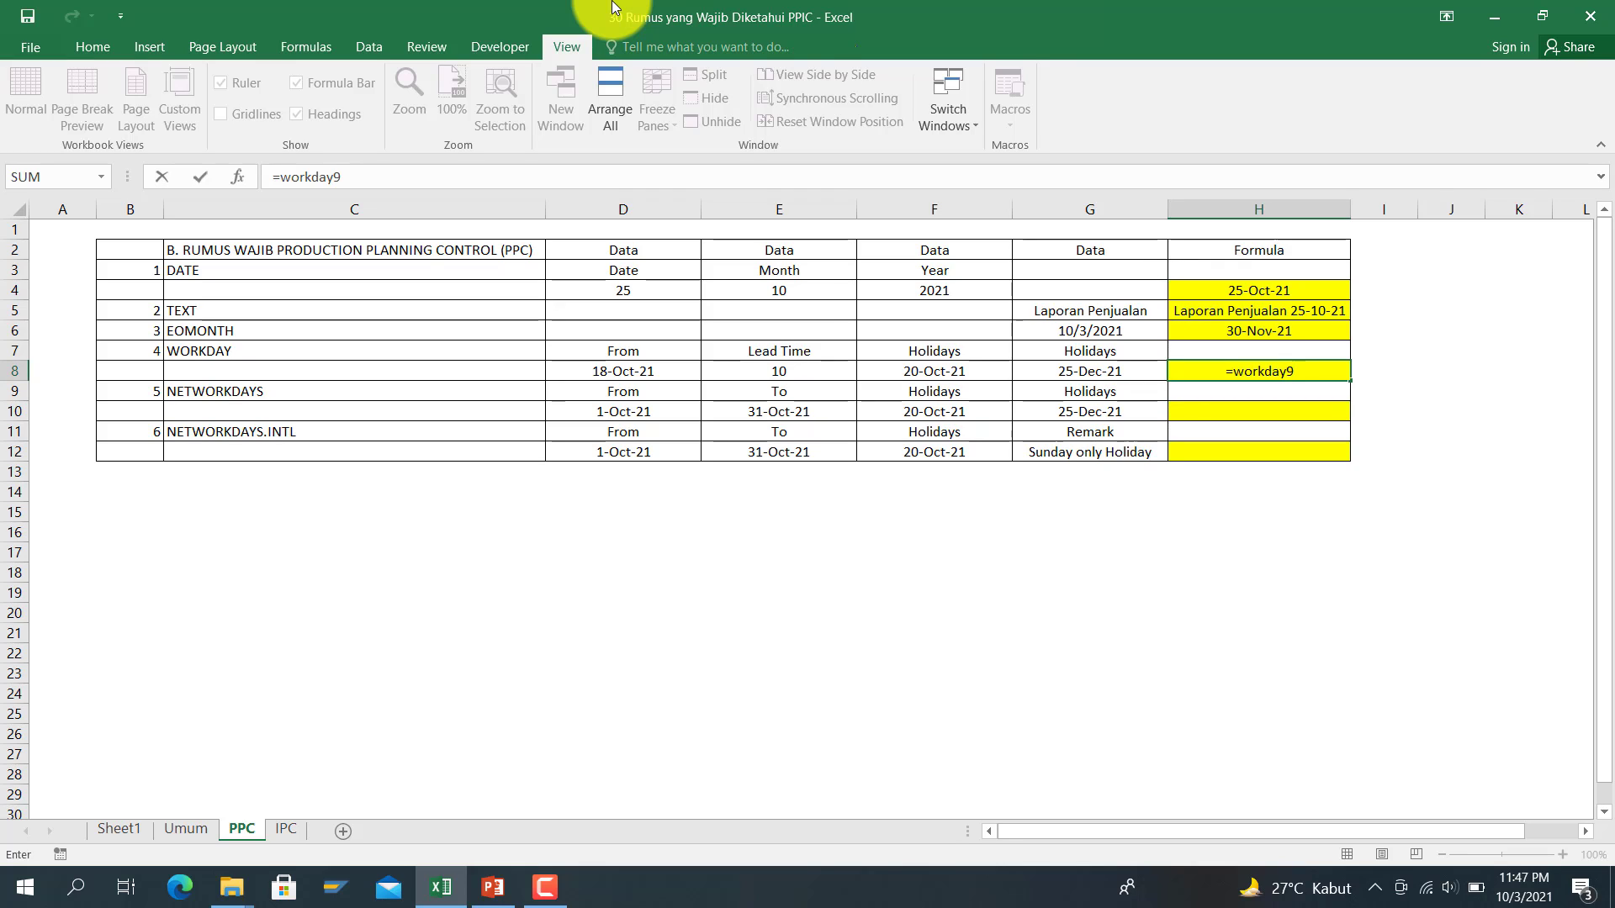
pyautogui.press('BackSpace')
pyautogui.write('(')
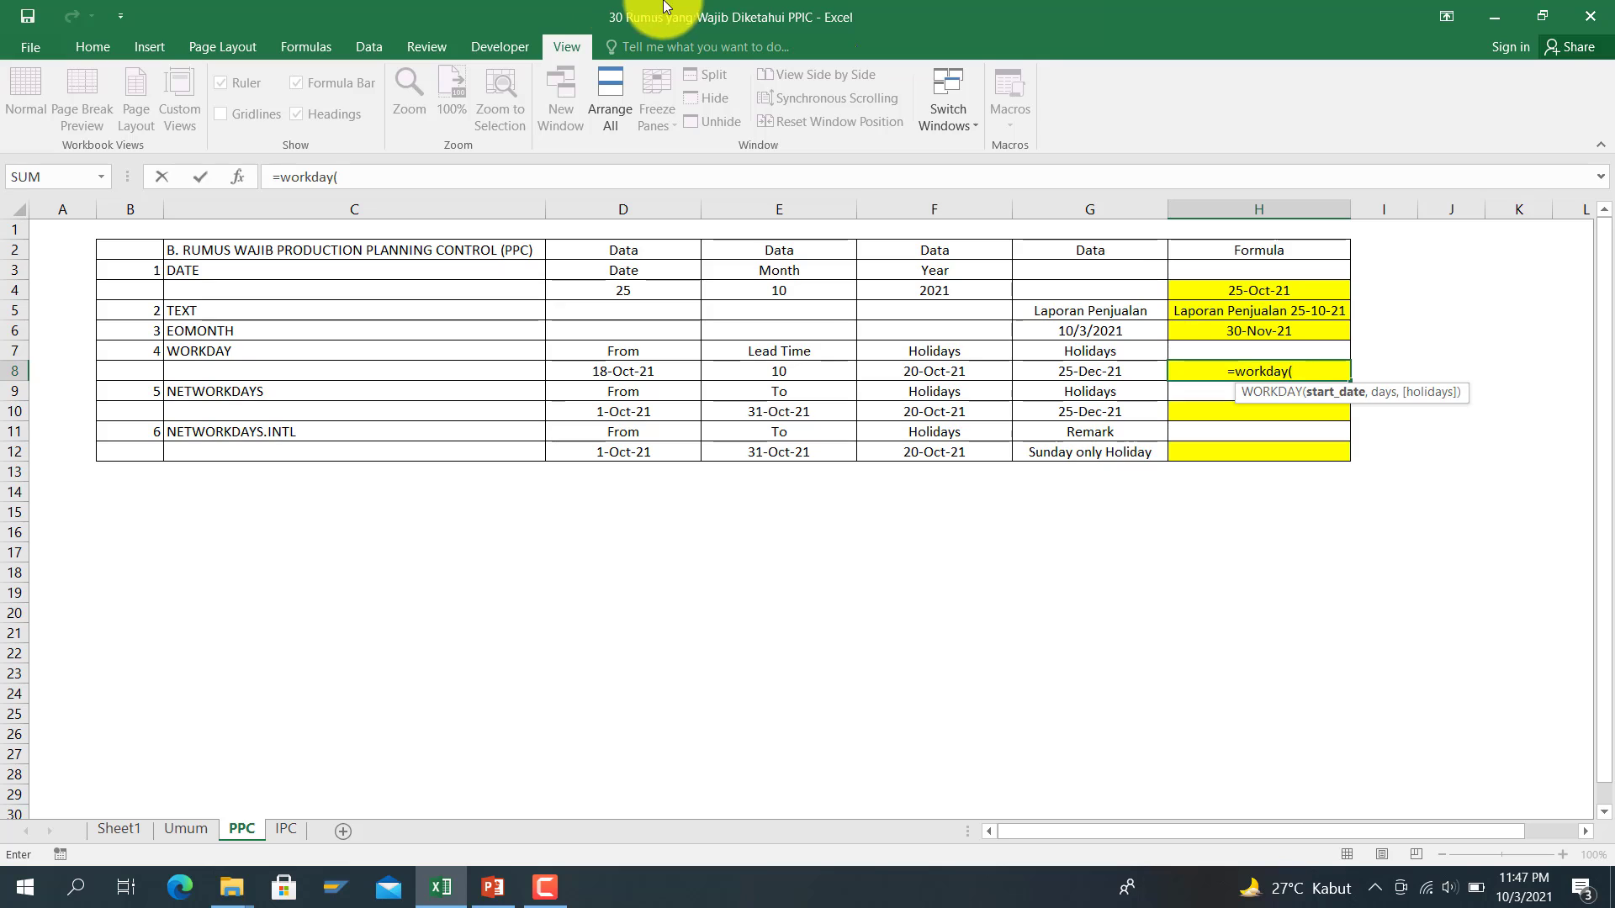
pyautogui.click(681, 374)
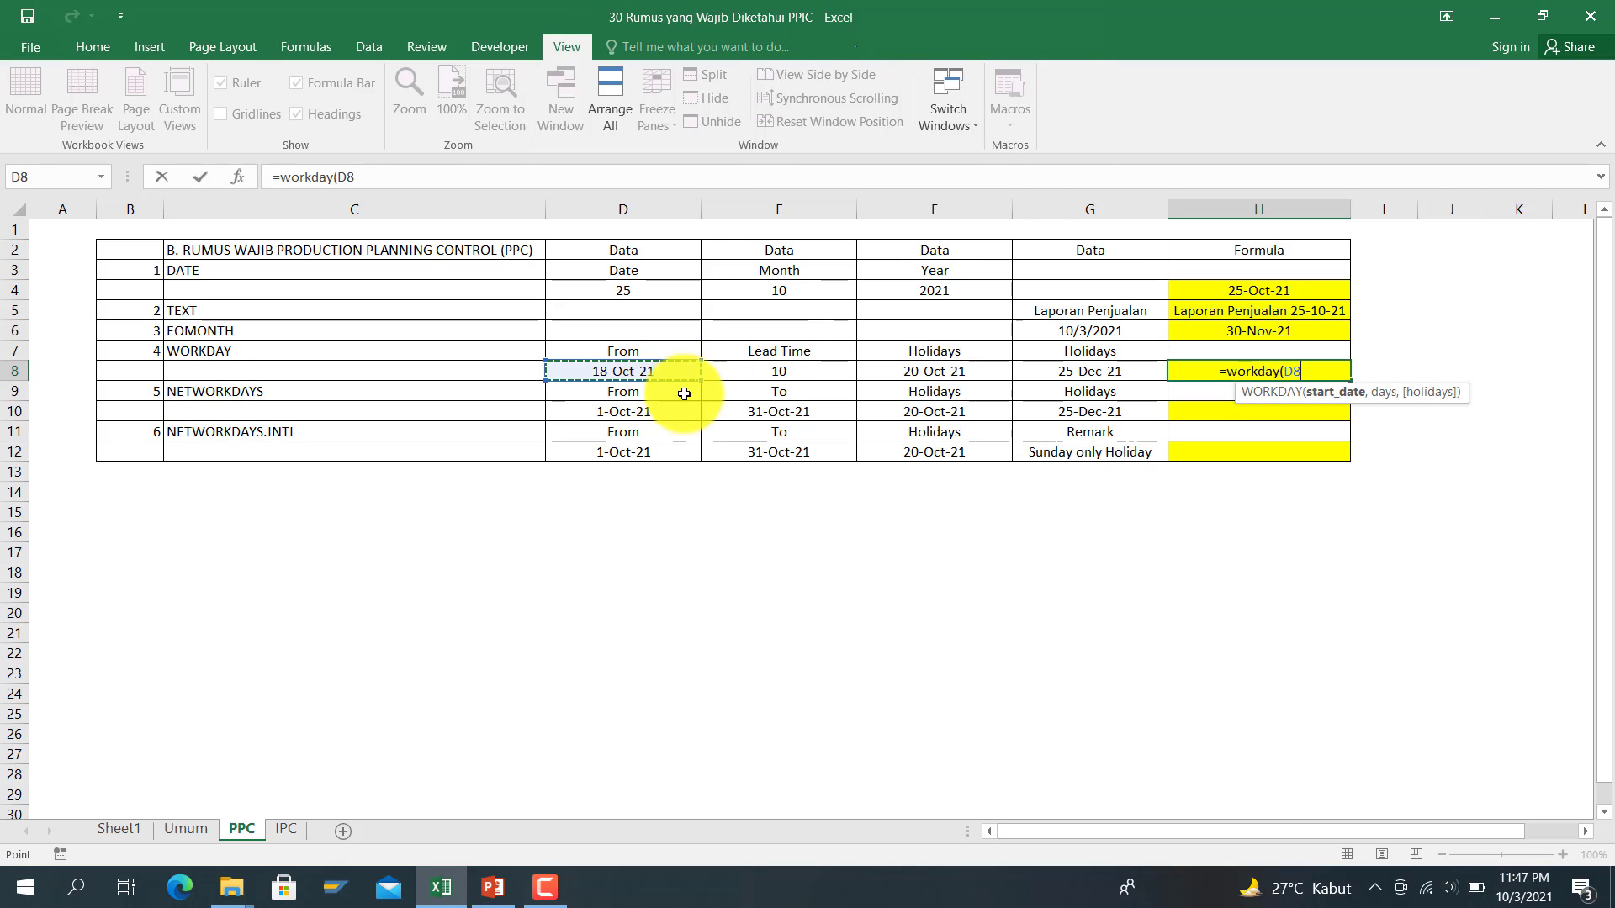
pyautogui.write(',')
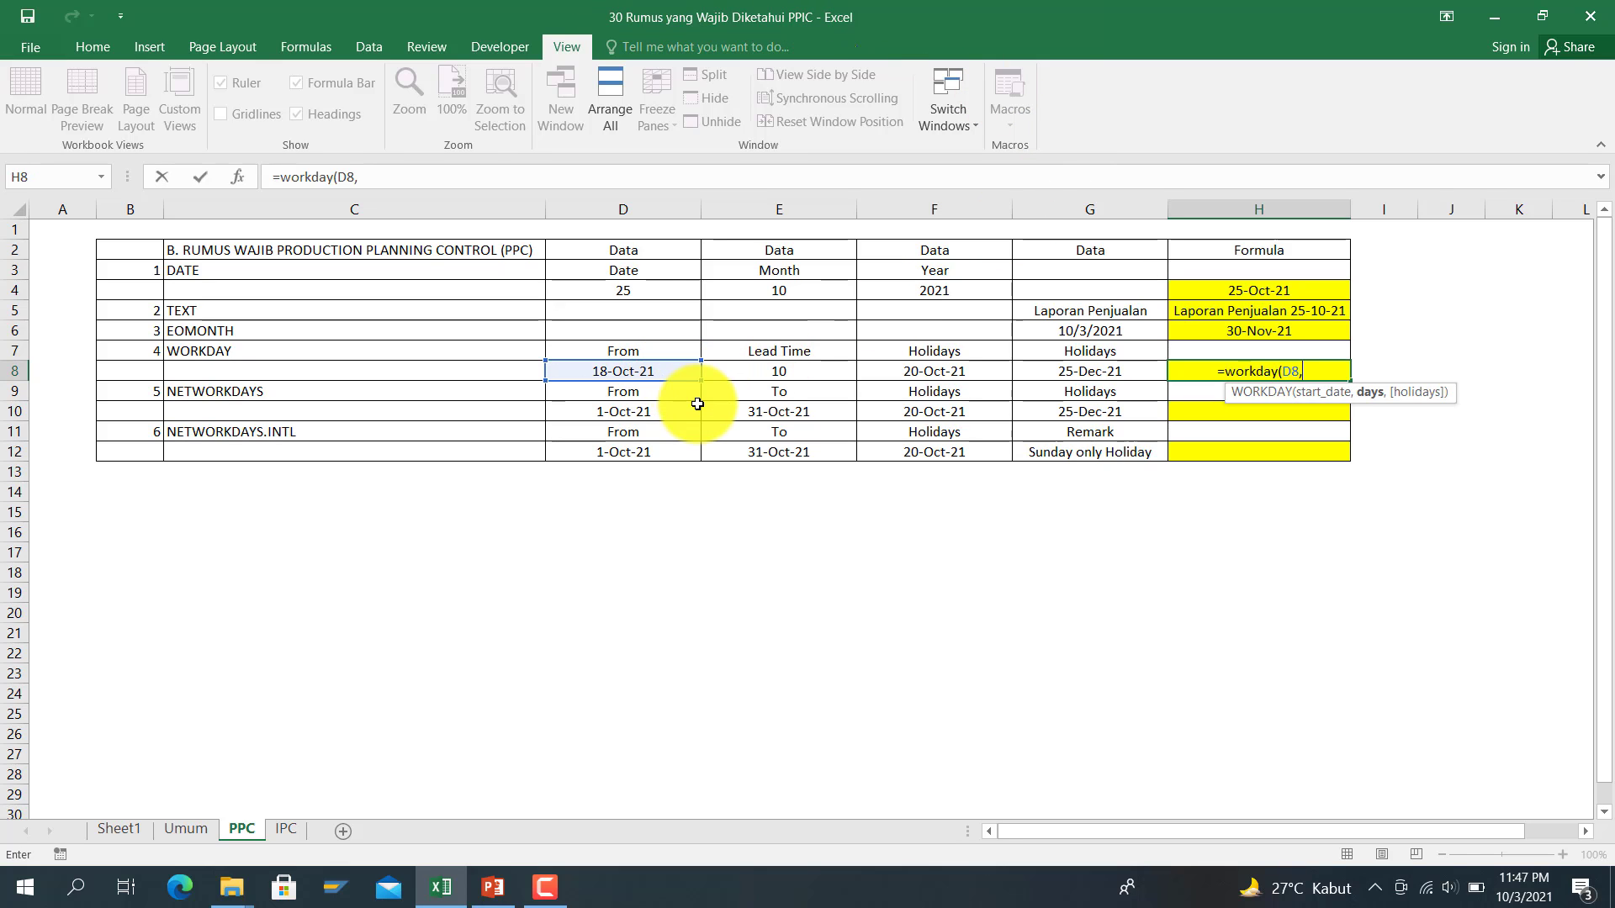
pyautogui.click(735, 372)
pyautogui.write(',')
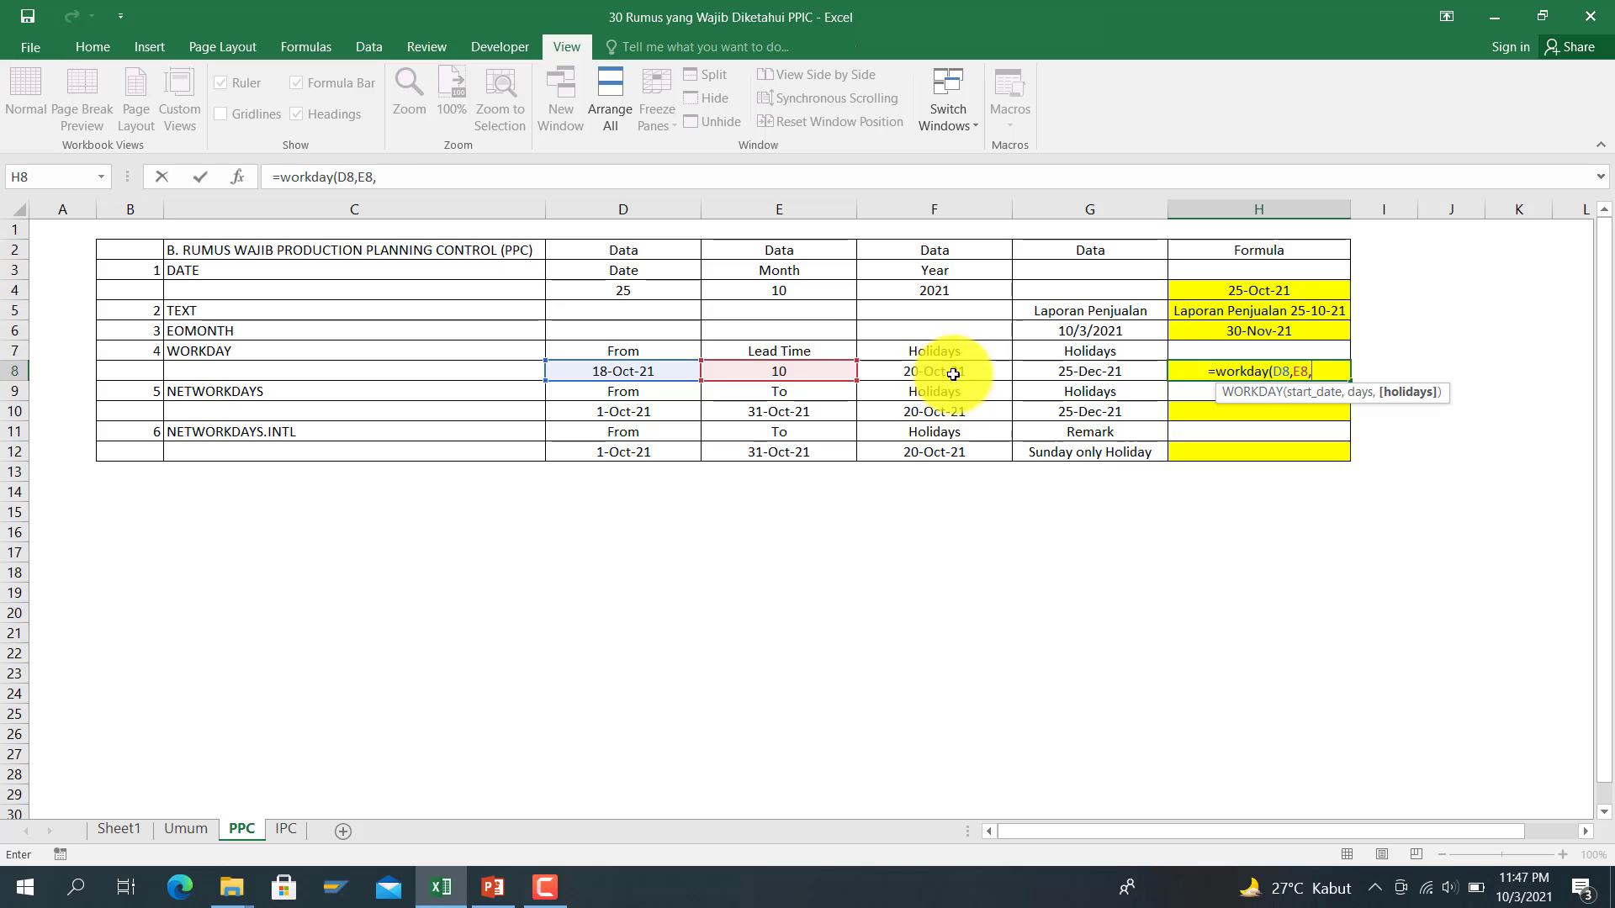
pyautogui.moveTo(948, 375); pyautogui.dragTo(1062, 376)
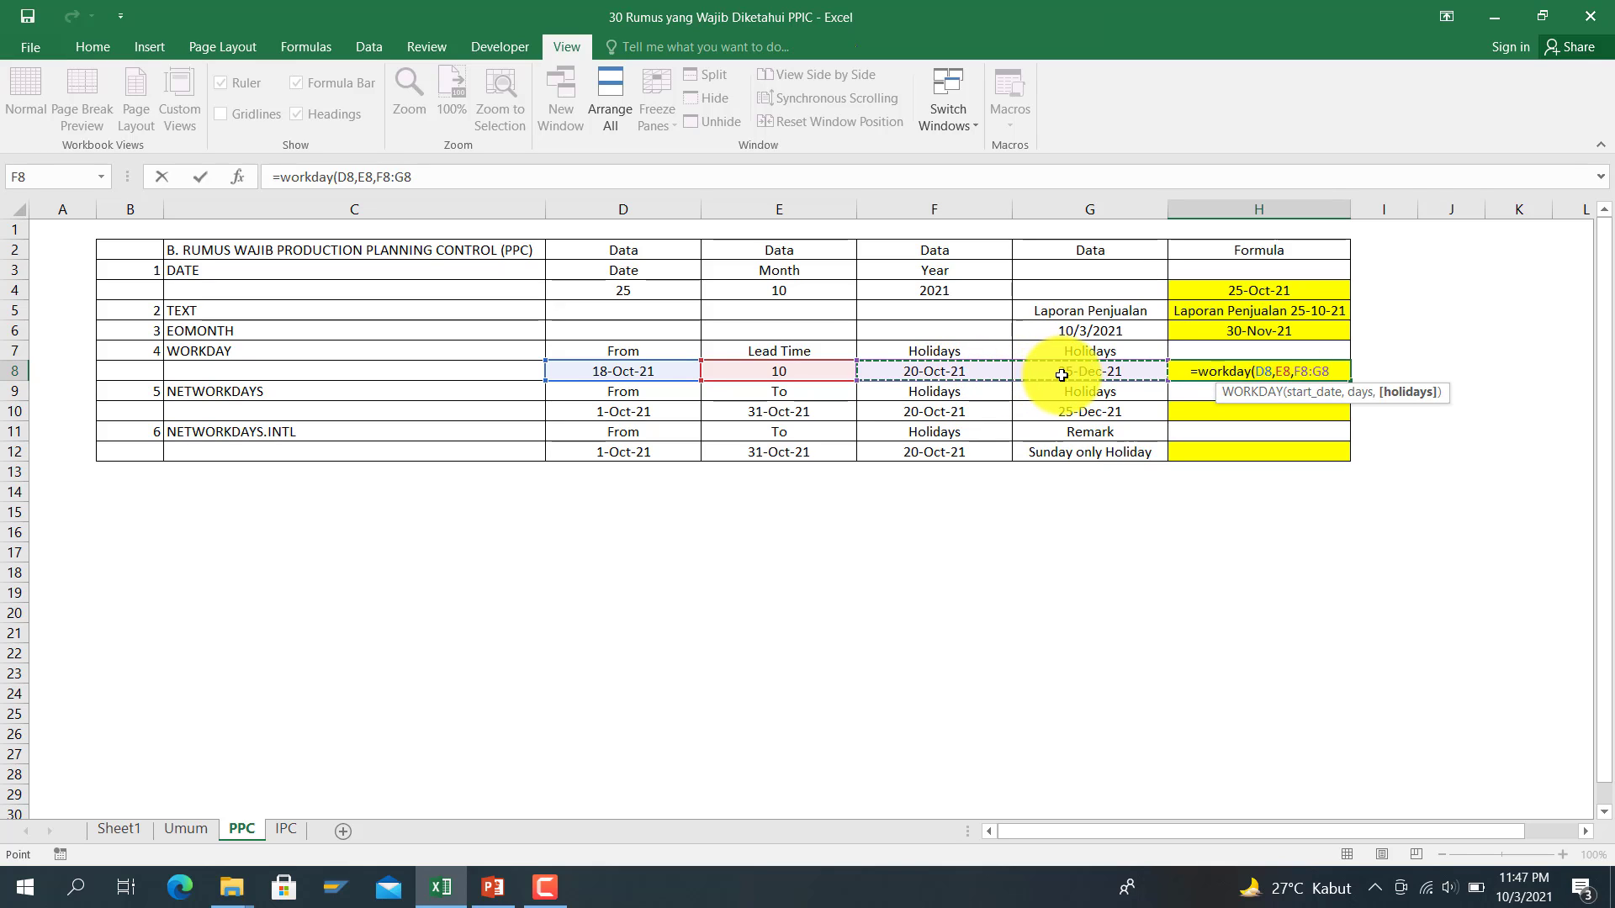
pyautogui.write(')')
pyautogui.press('Return')
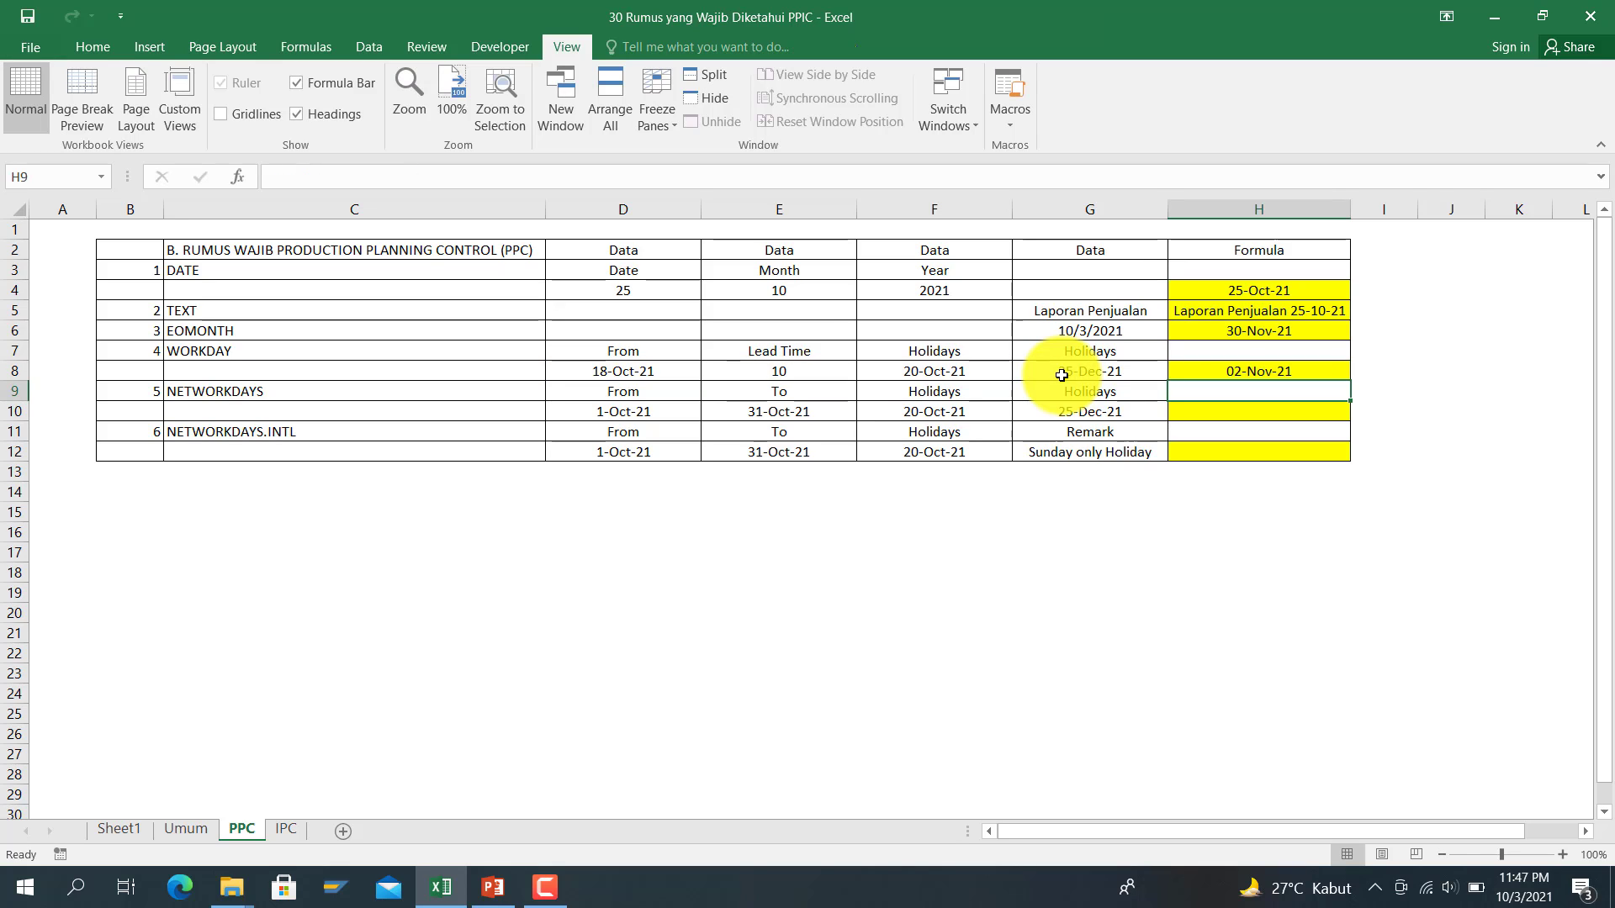
pyautogui.press('Up')
pyautogui.press('Left')
pyautogui.press('Left')
pyautogui.press('Left')
pyautogui.press('Left')
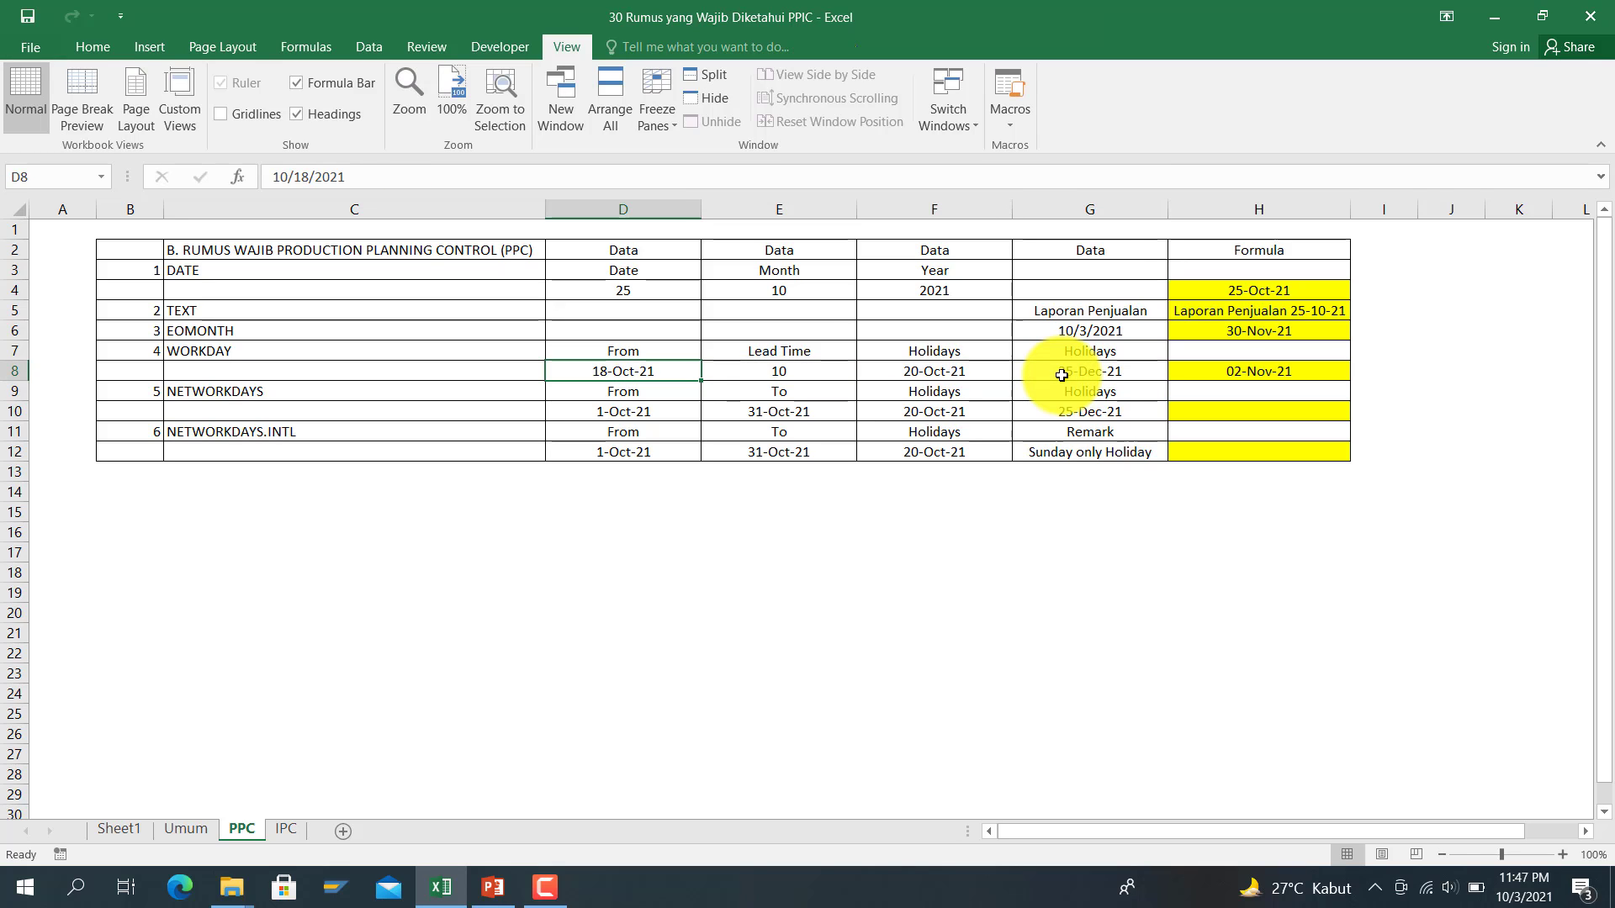
pyautogui.press('Right')
pyautogui.press('Right')
pyautogui.press('Right')
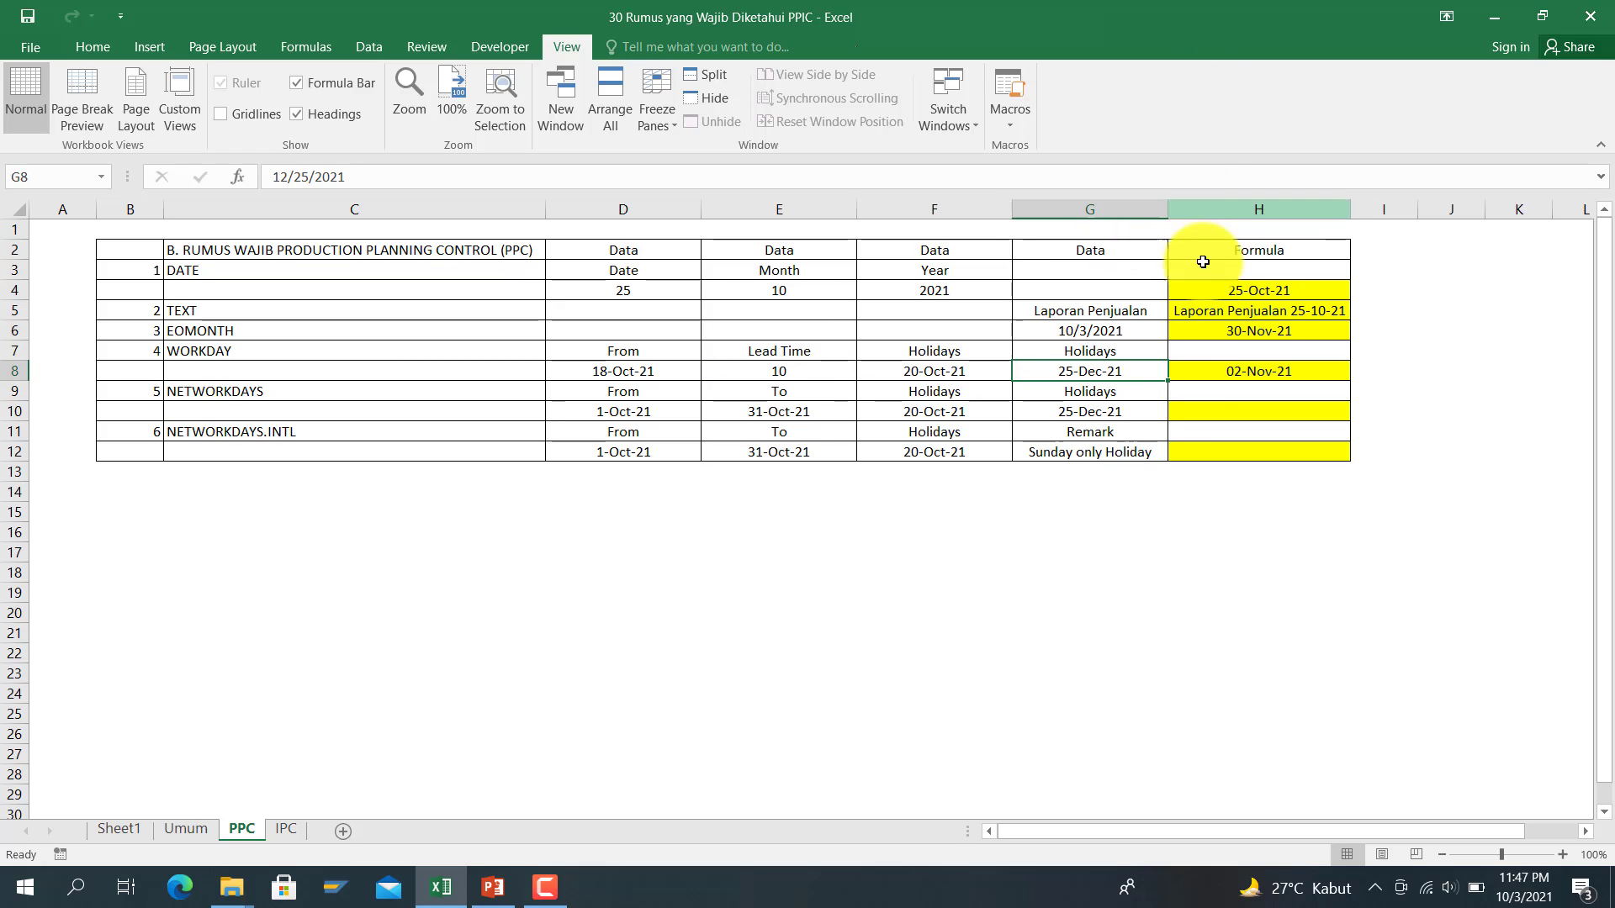
pyautogui.click(1221, 371)
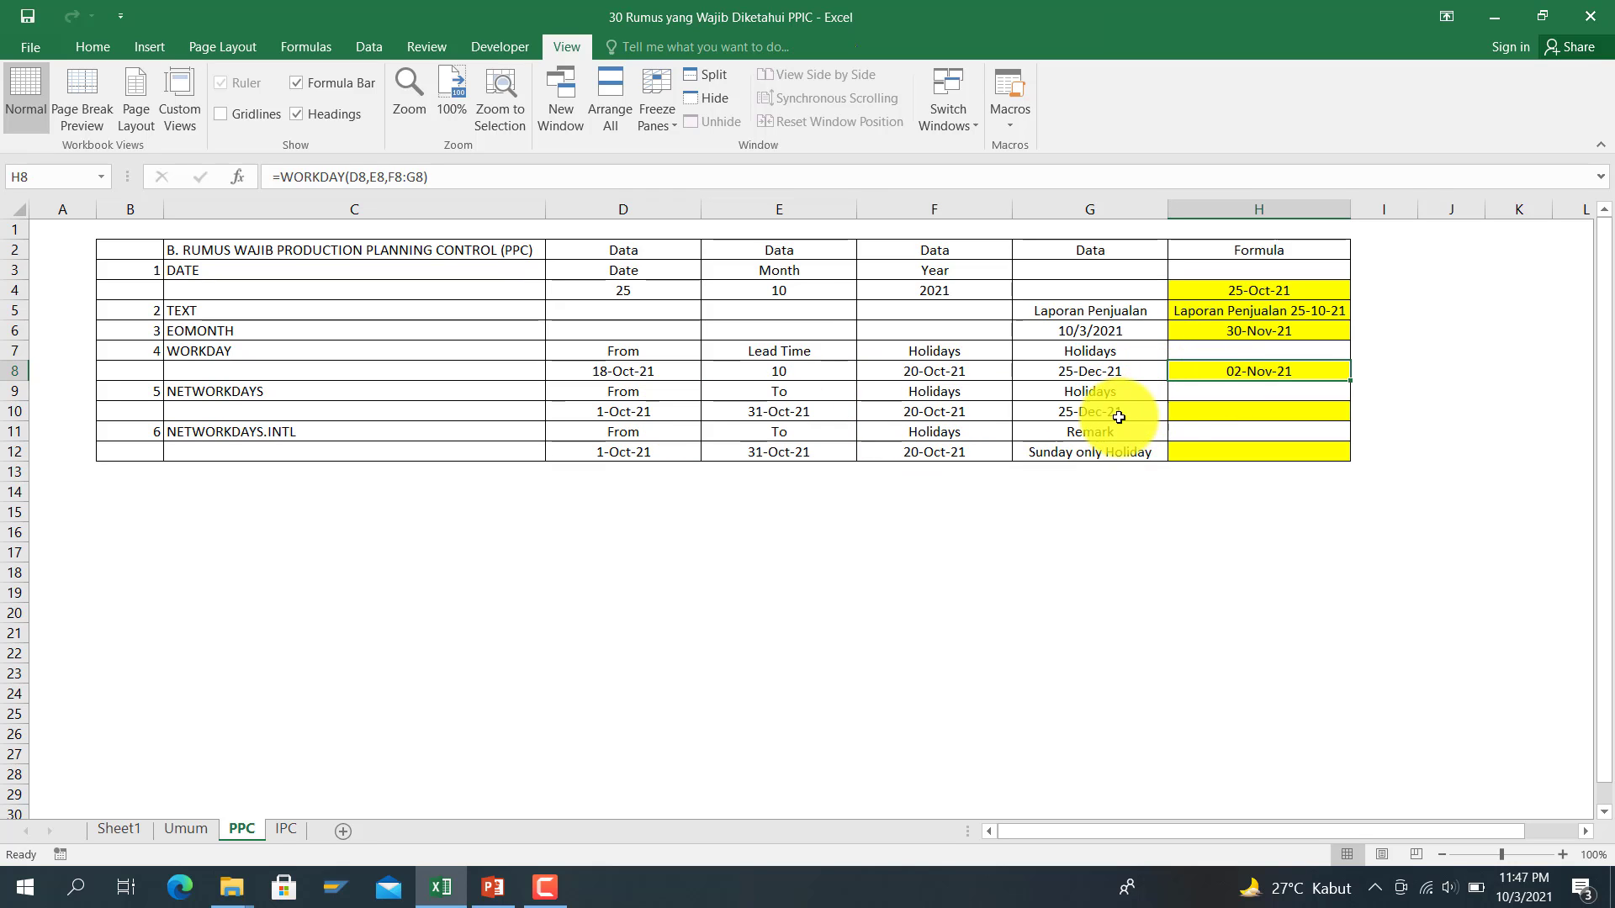
pyautogui.click(1186, 412)
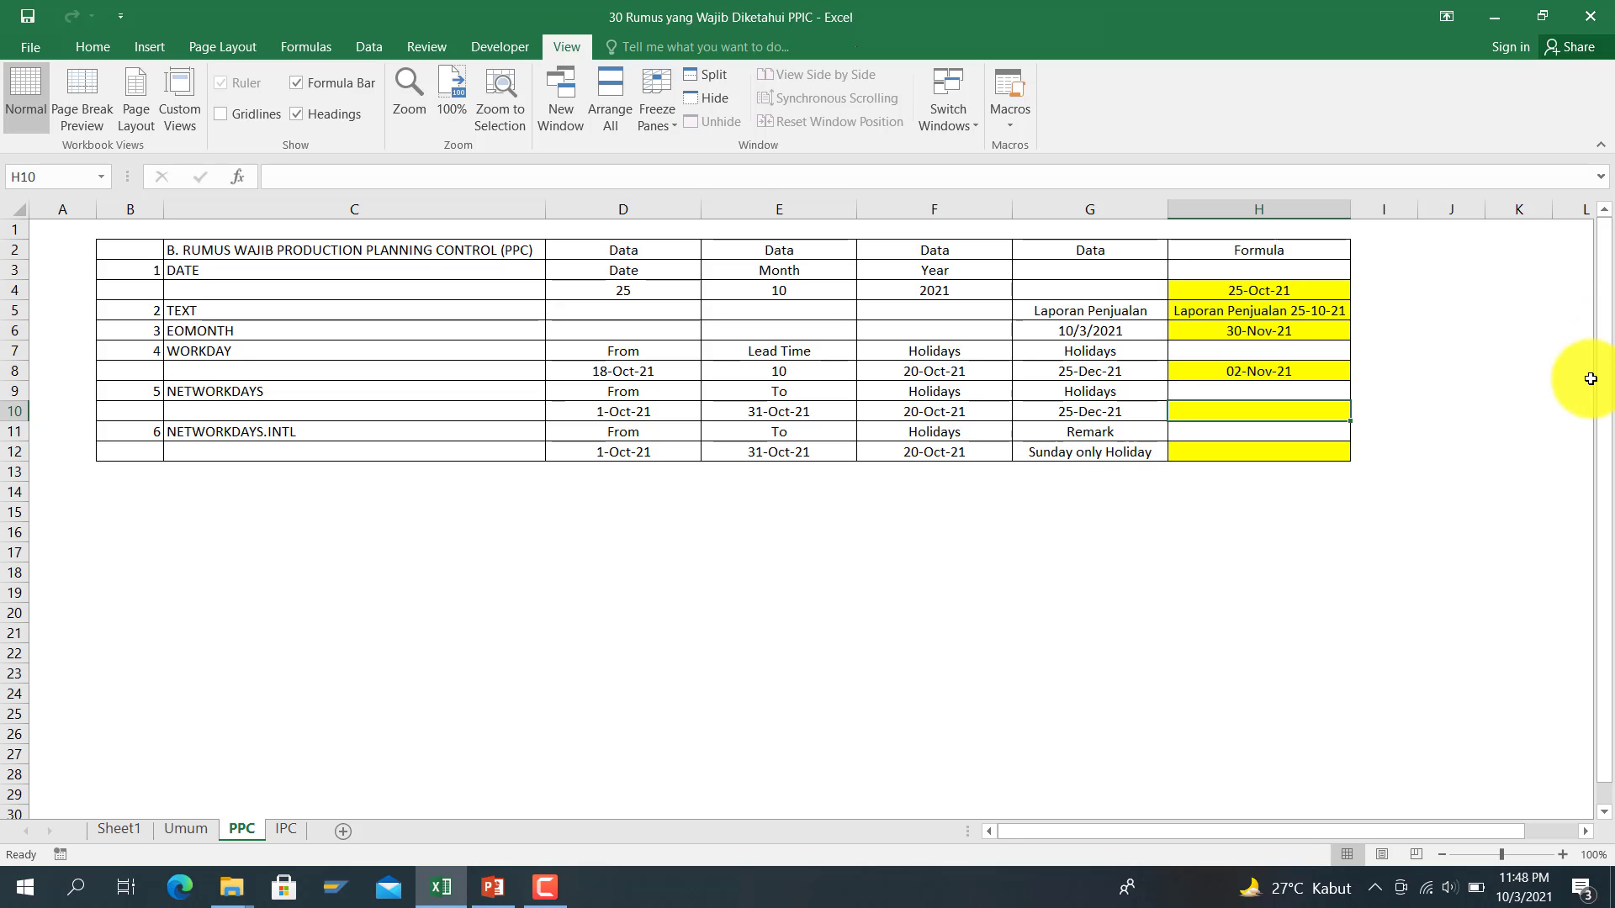
# Step: Enter =NETWORKDAYS(D10,E10,F10:G10) in H10, giving 20
pyautogui.write('=')
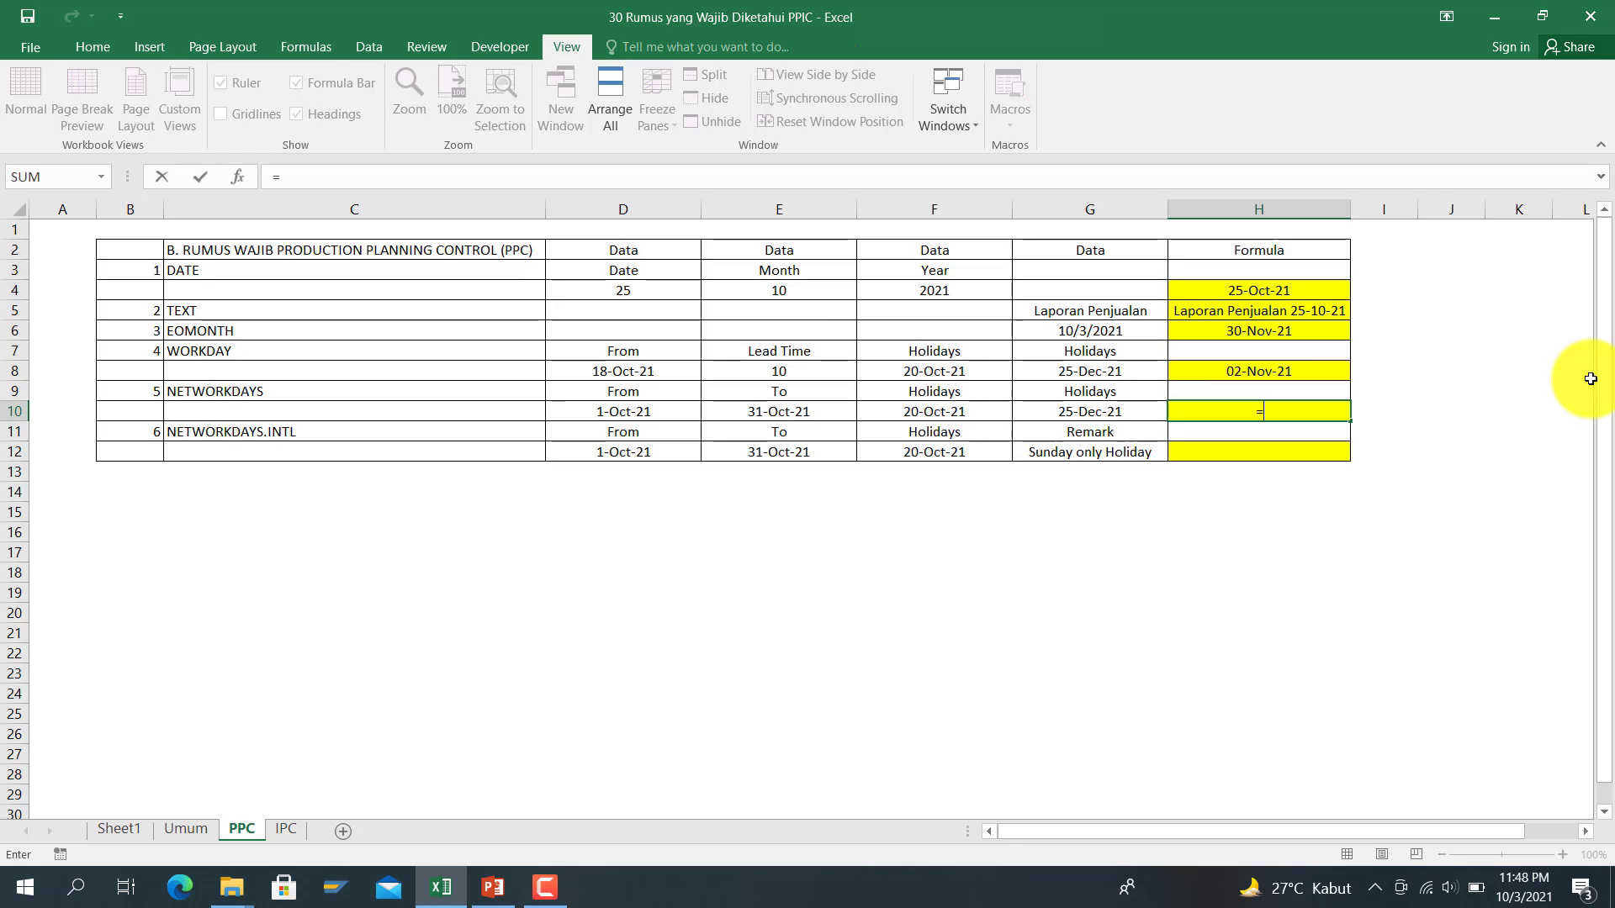
pyautogui.write('networkdays(')
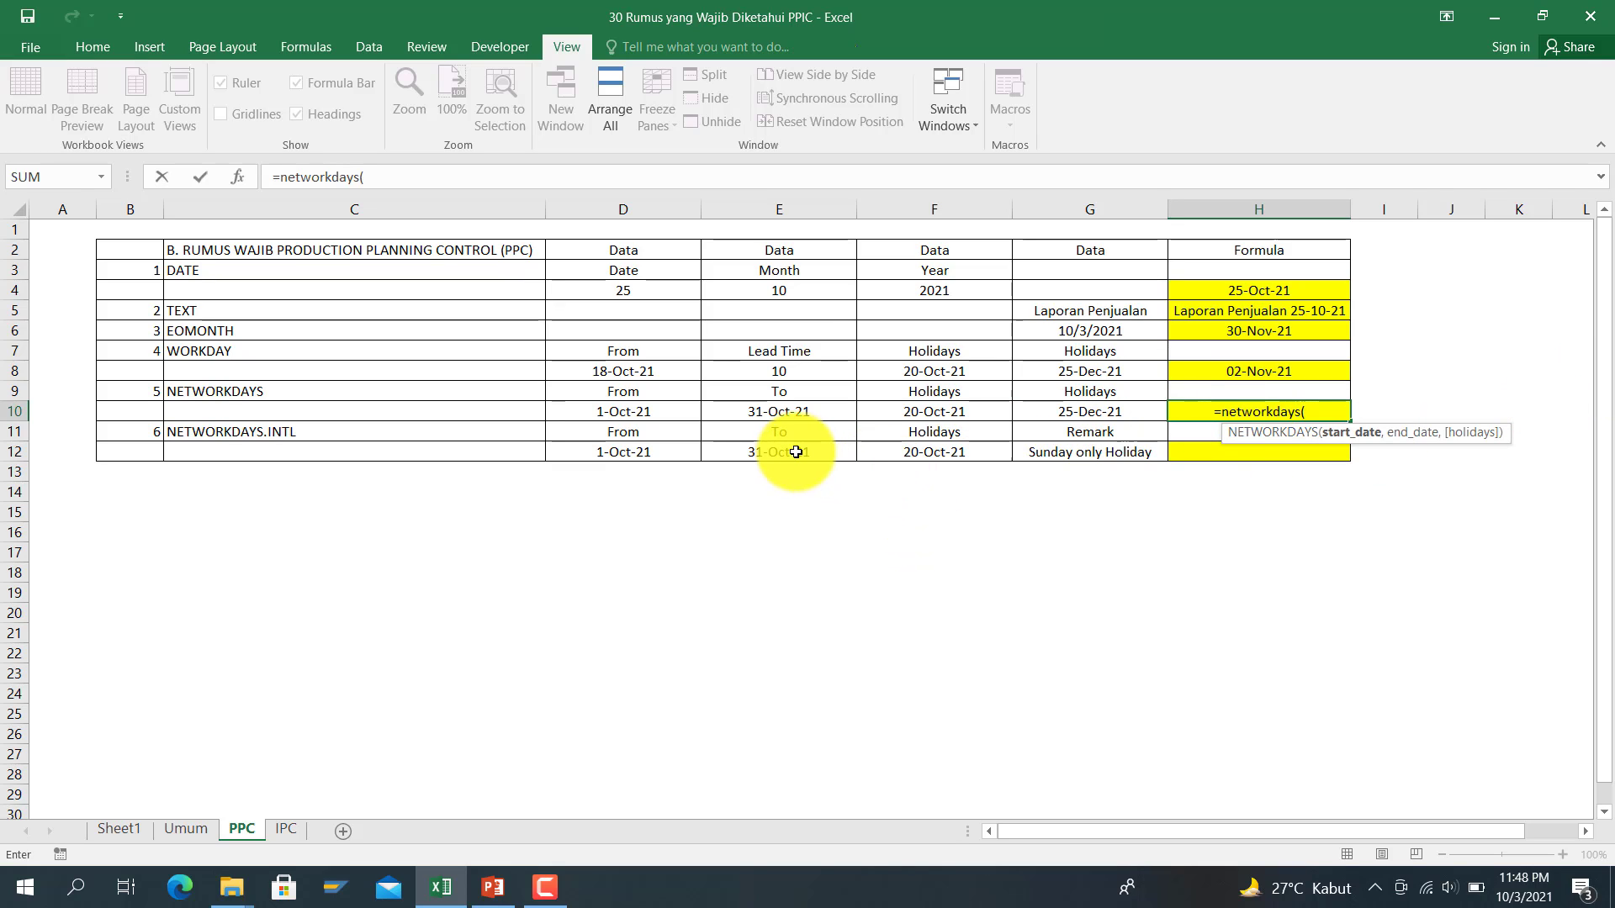
pyautogui.click(675, 422)
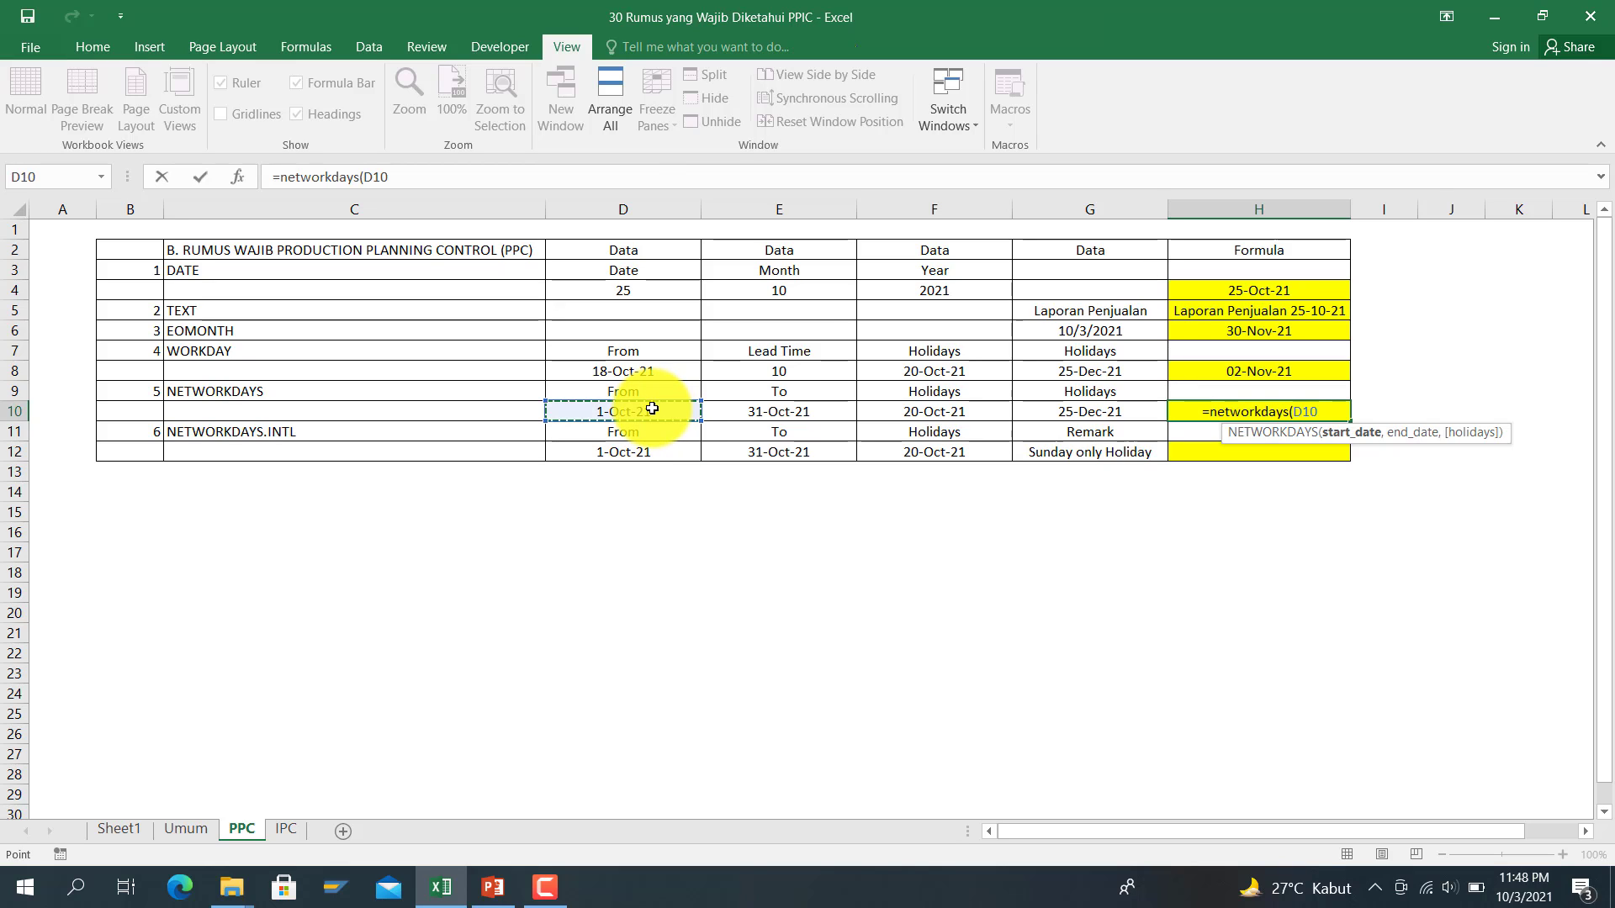
pyautogui.write(',')
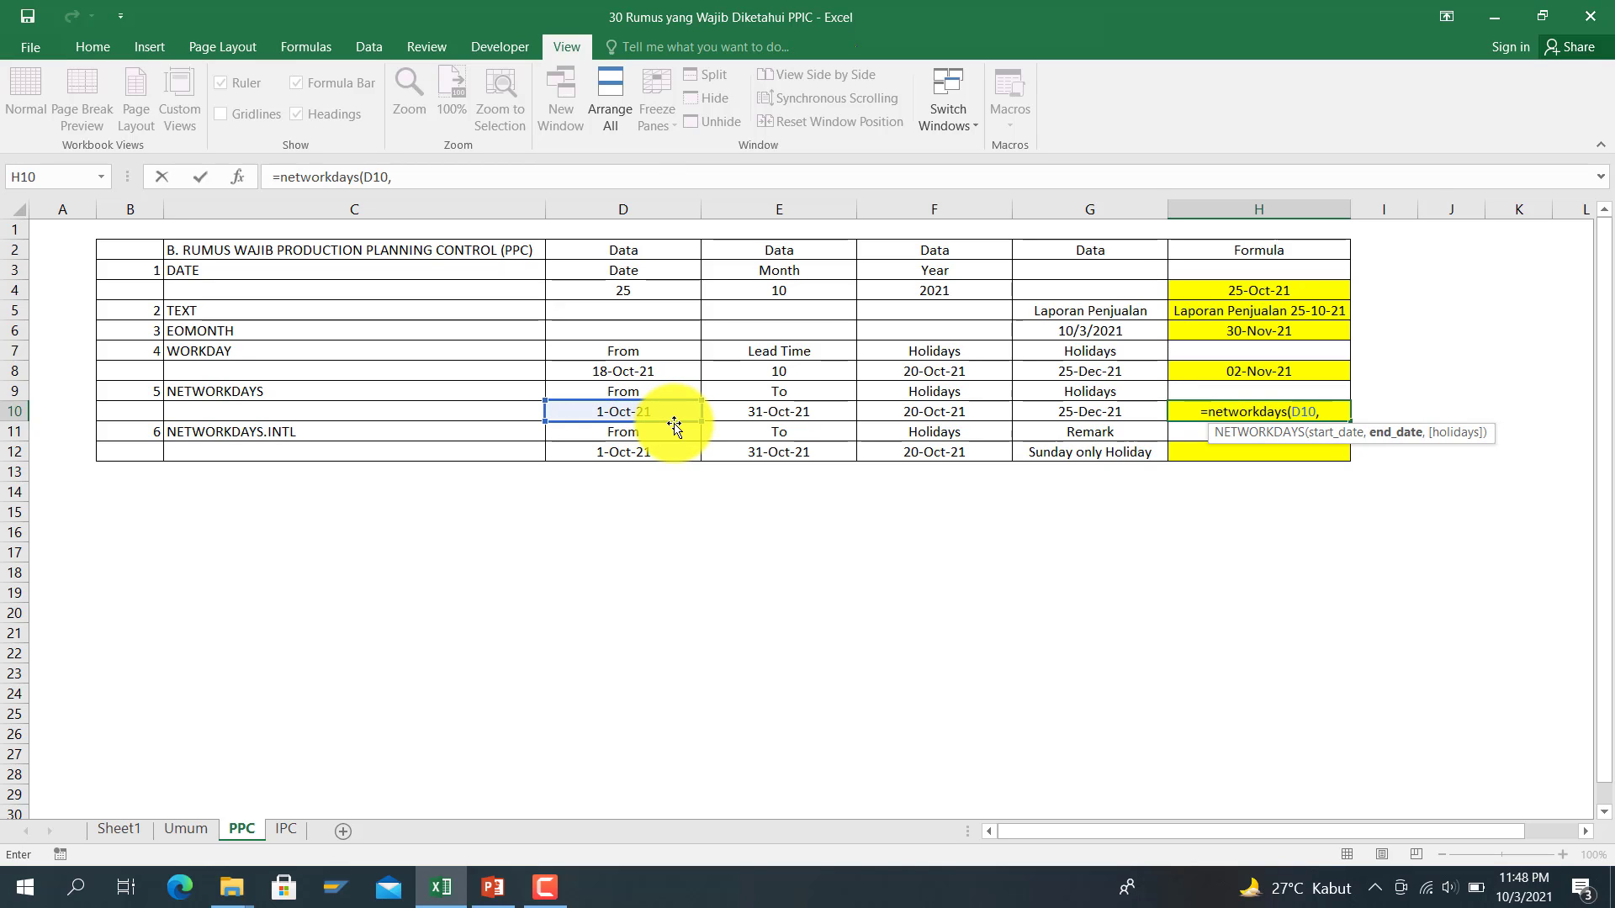
pyautogui.click(828, 412)
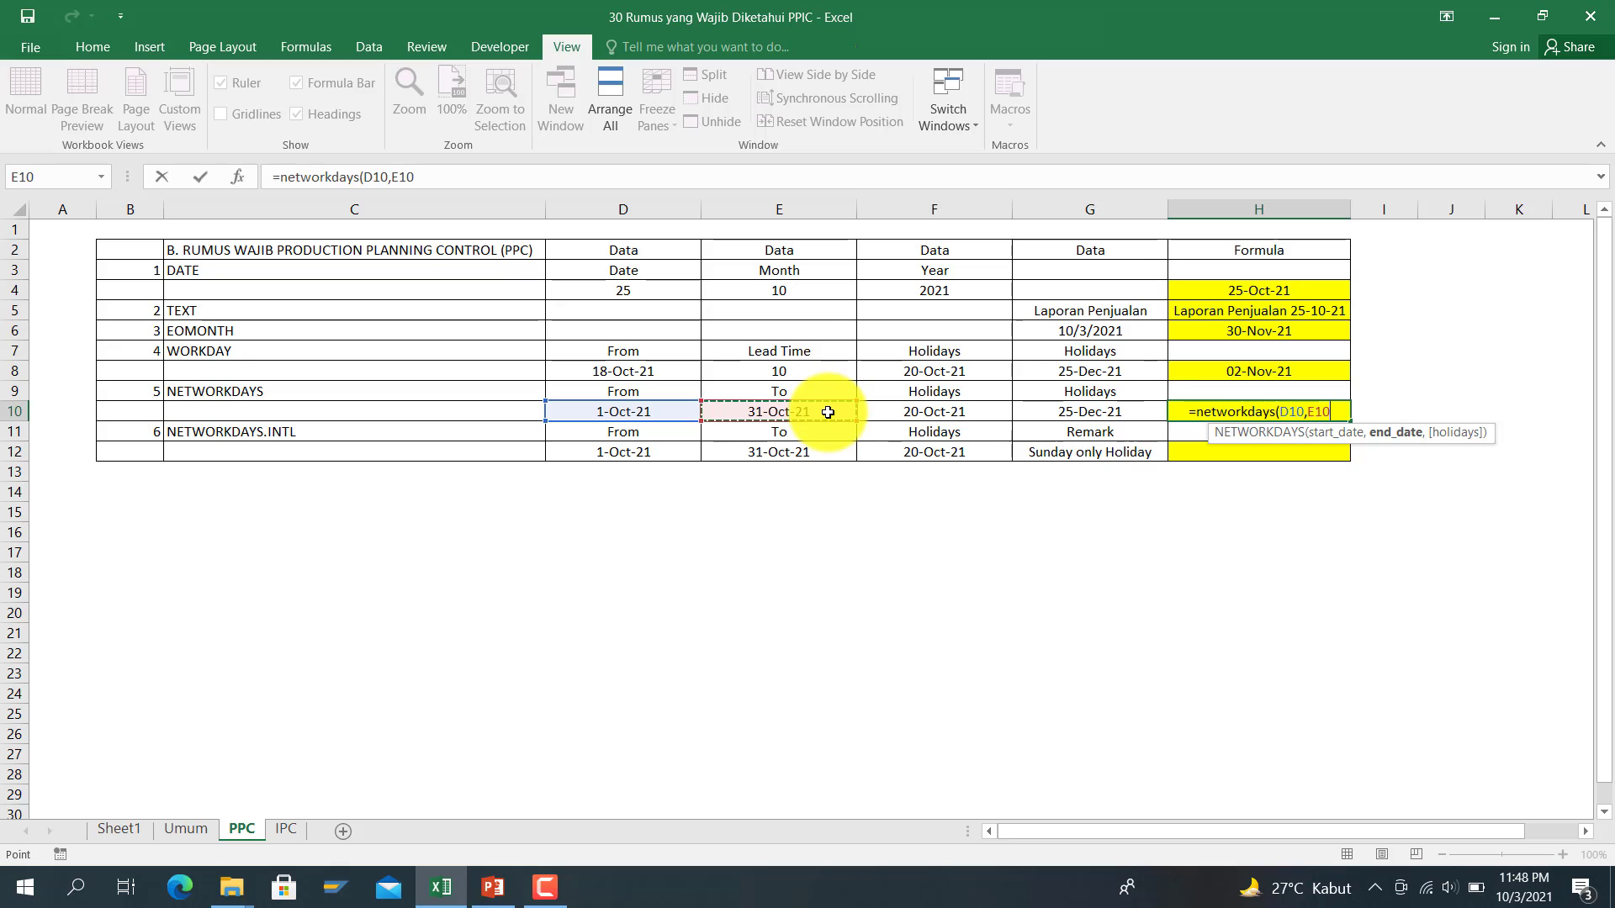
pyautogui.write(',')
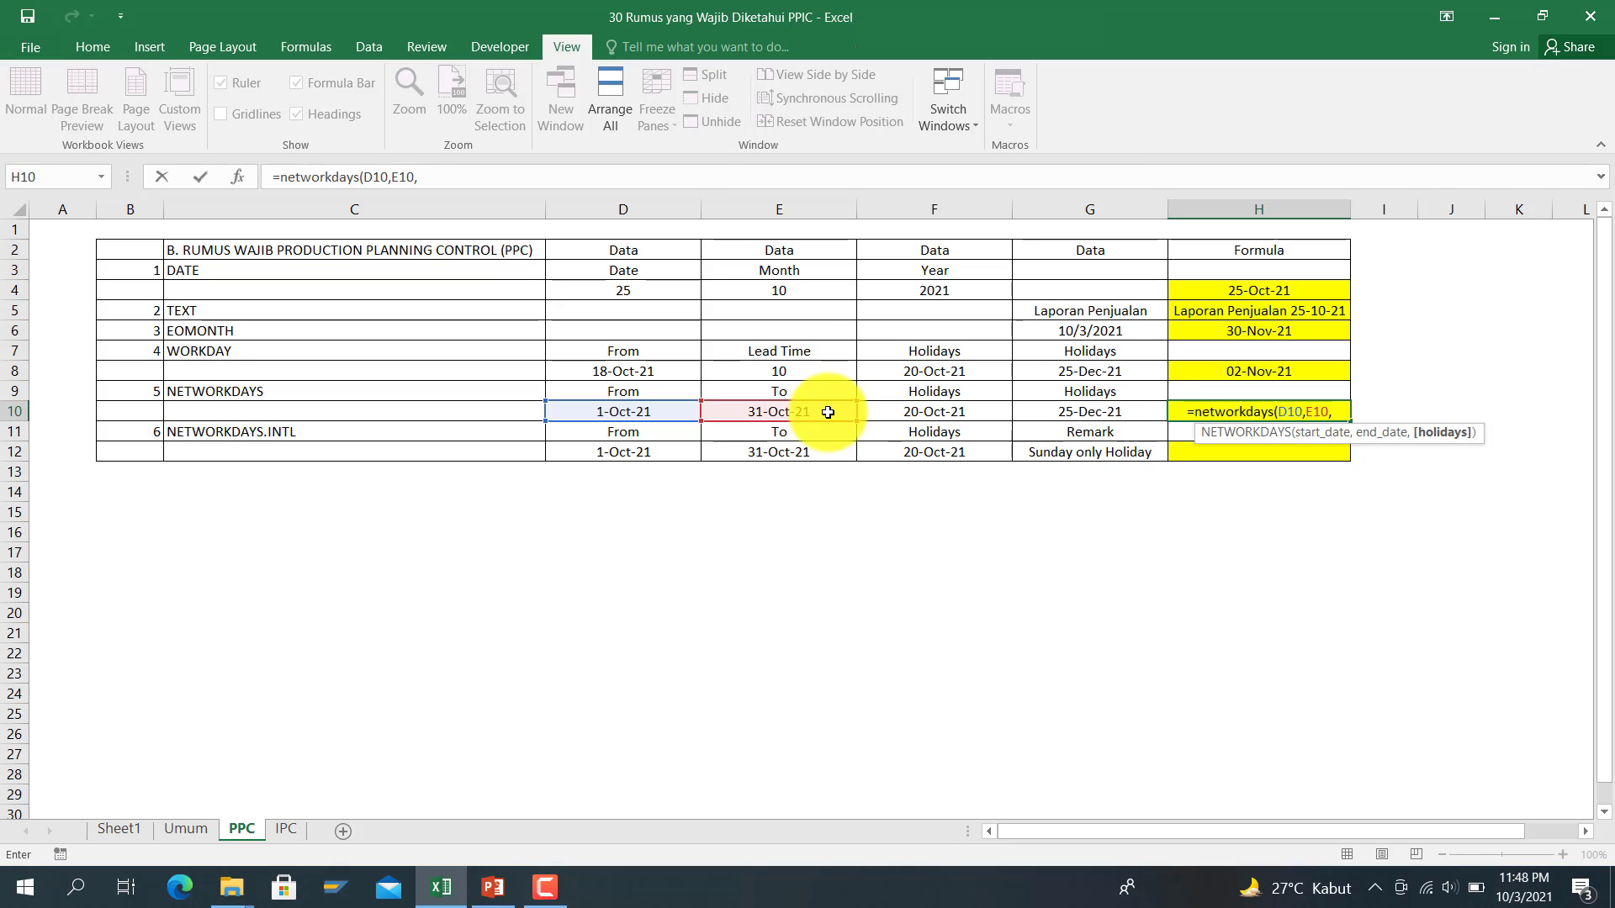
pyautogui.moveTo(924, 411); pyautogui.dragTo(1054, 413)
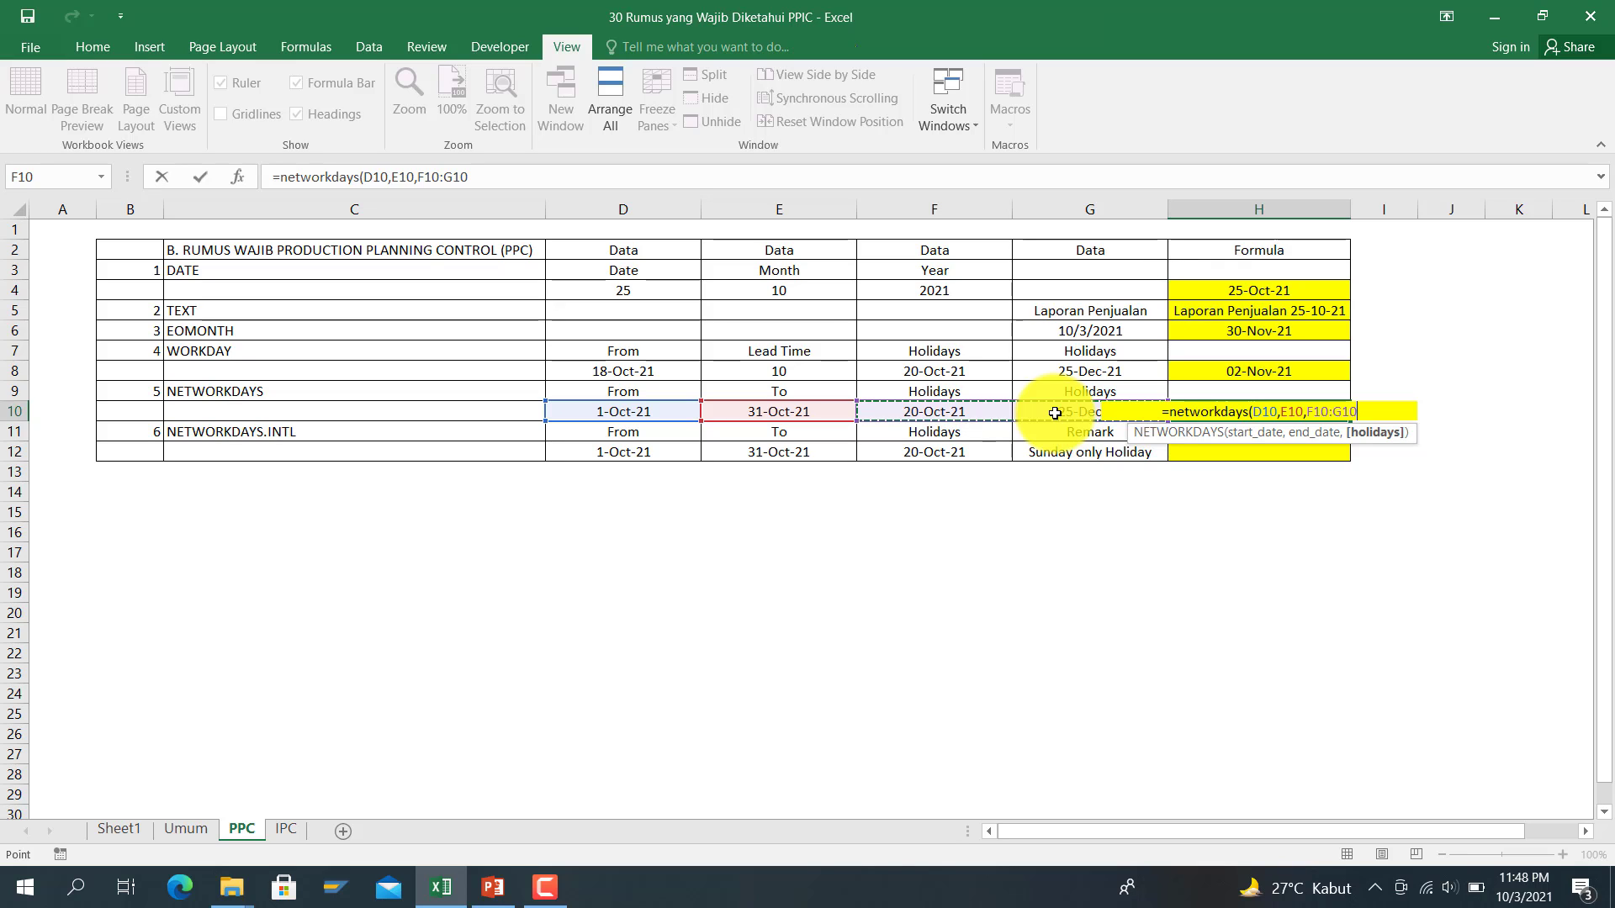
pyautogui.write(')')
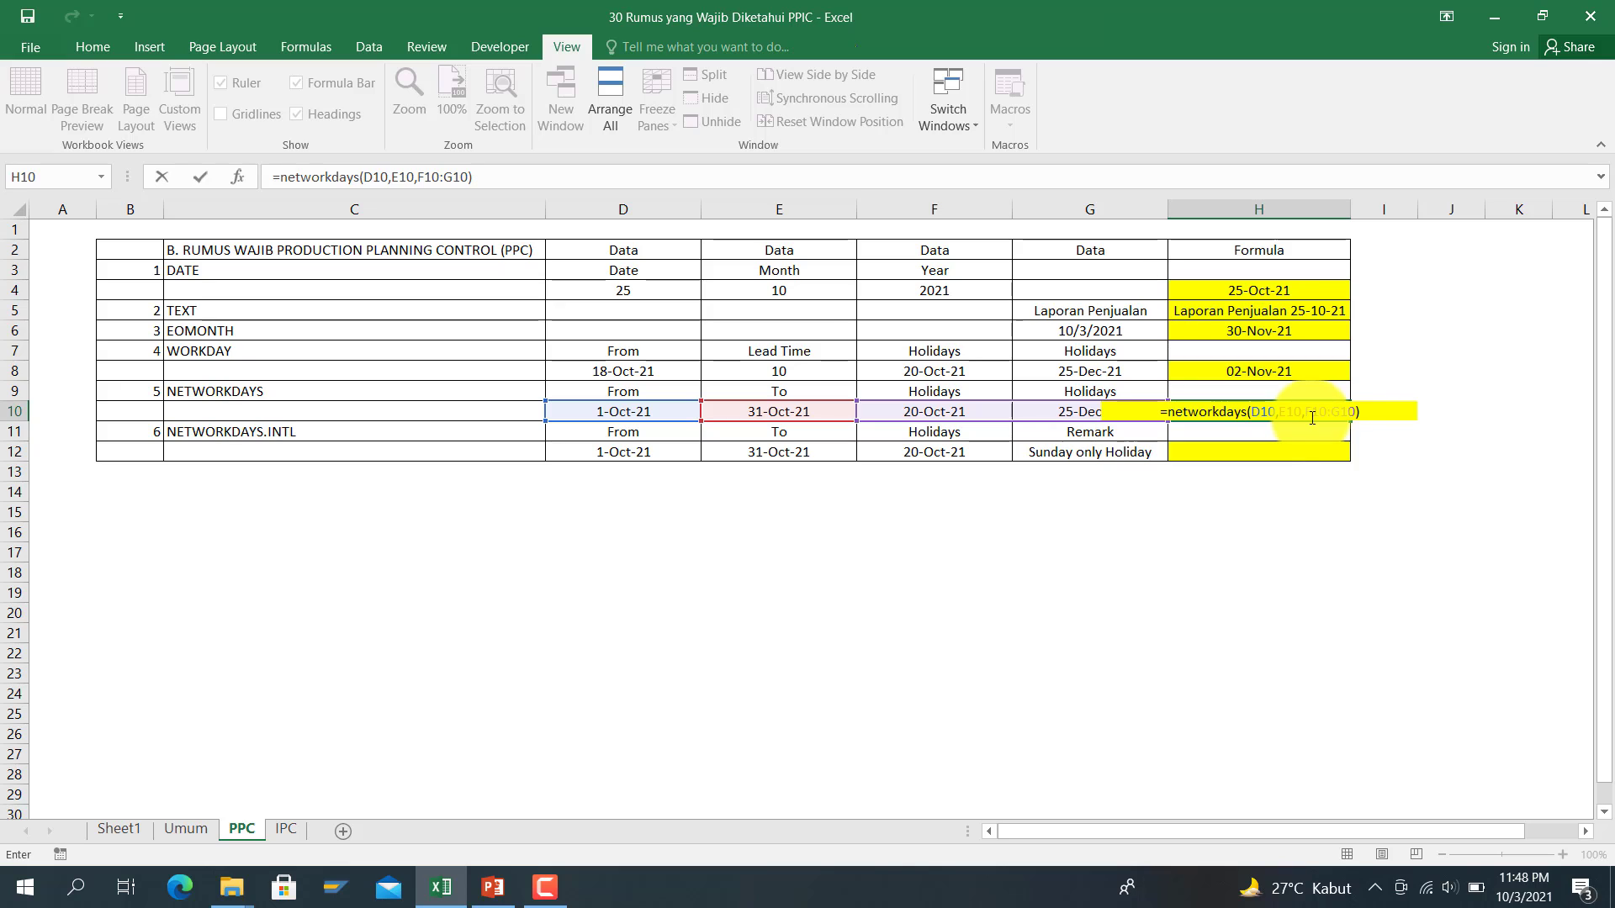
pyautogui.click(1312, 414)
pyautogui.press('Return')
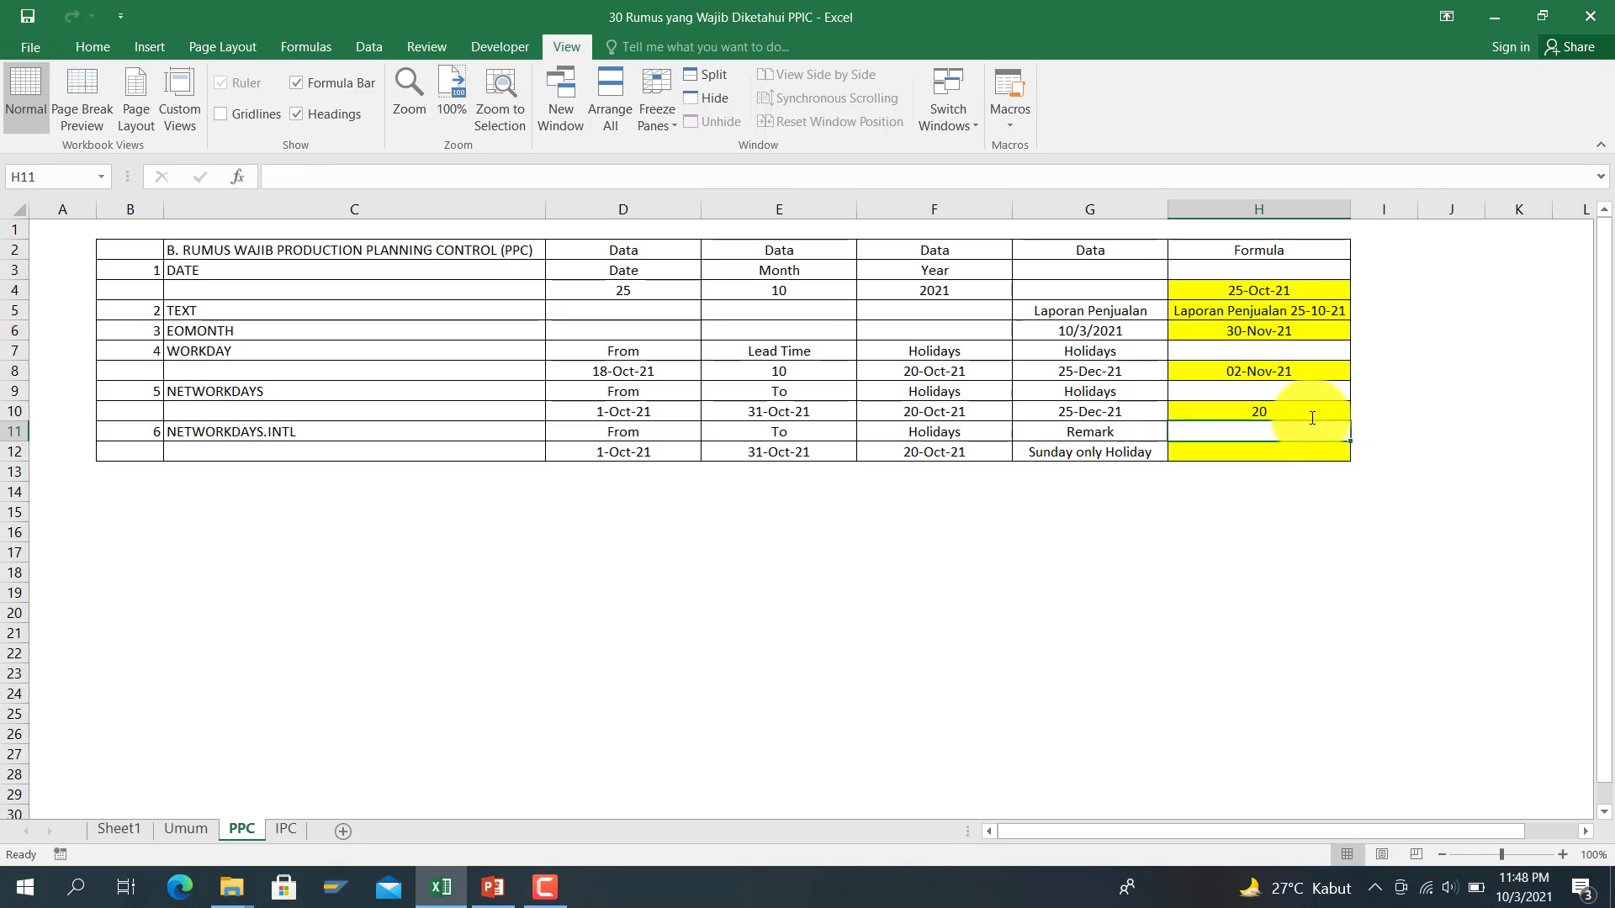
# Step: Review the H10 result, then select the empty NETWORKDAYS.INTL cell H12
pyautogui.click(1313, 418)
pyautogui.press('Left')
pyautogui.press('Left')
pyautogui.press('Left')
pyautogui.press('Left')
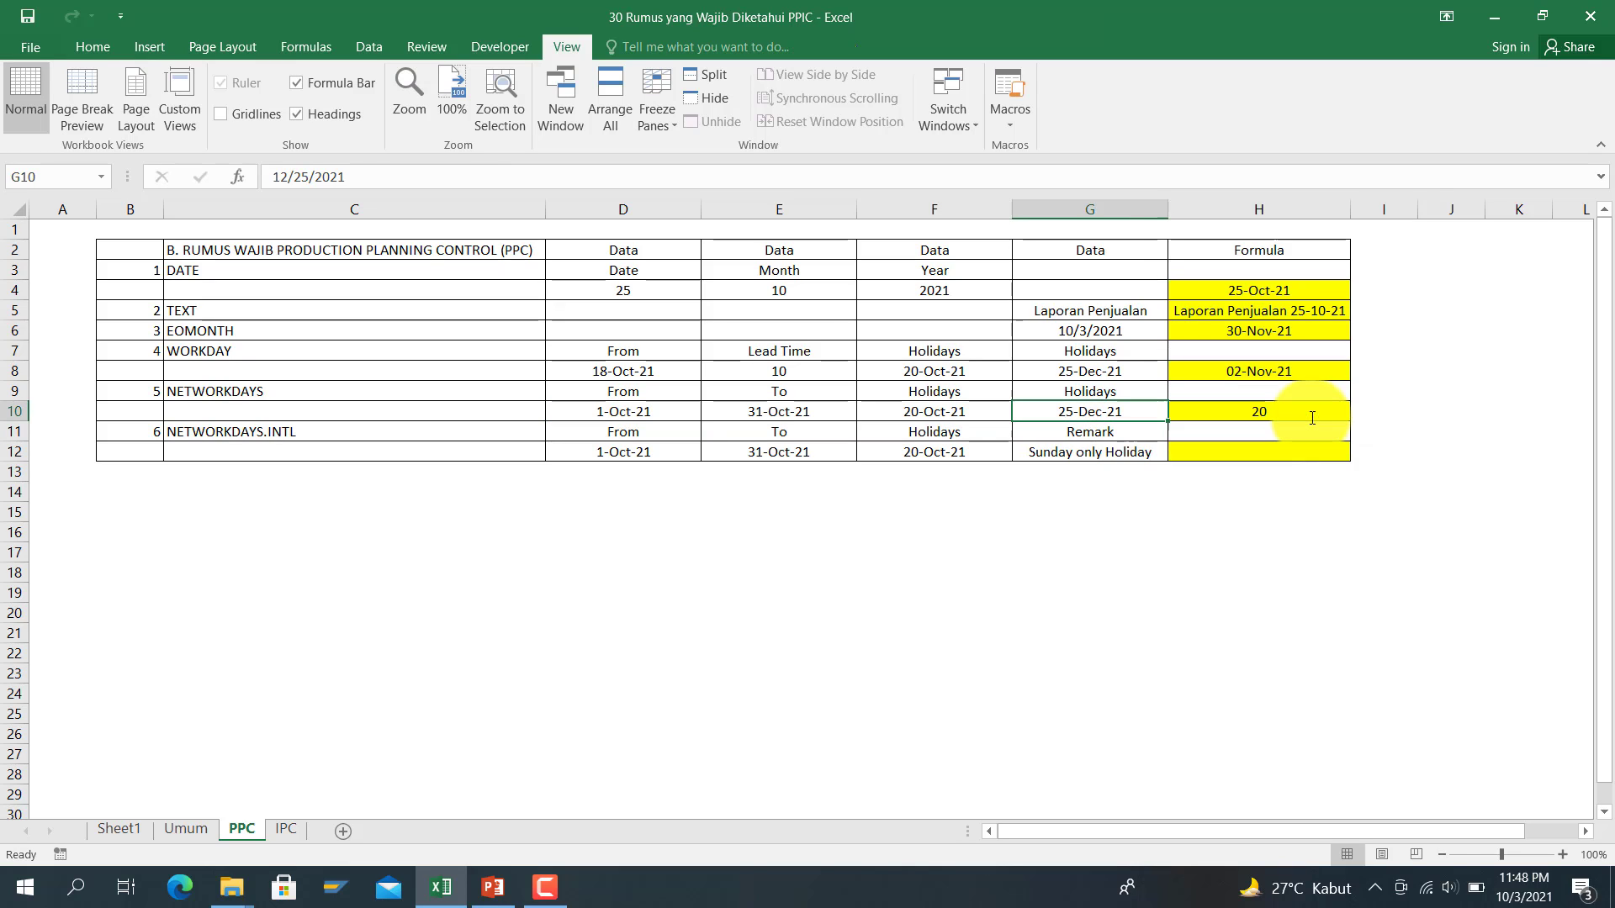
pyautogui.press('Right')
pyautogui.press('Right')
pyautogui.press('Right')
pyautogui.press('Right')
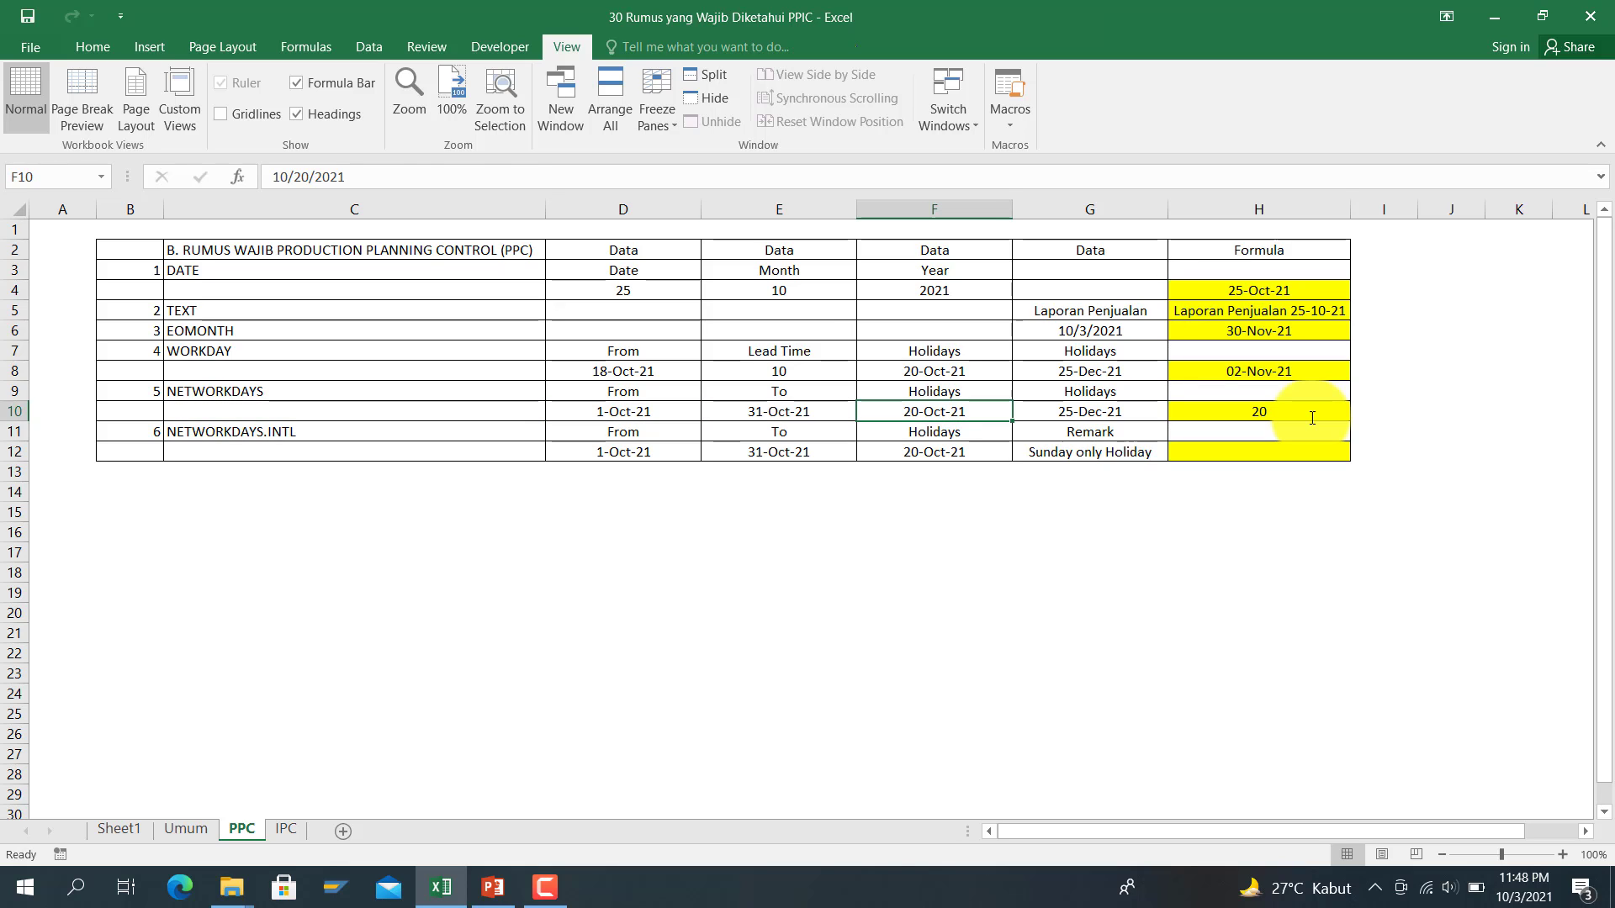
pyautogui.press('Right')
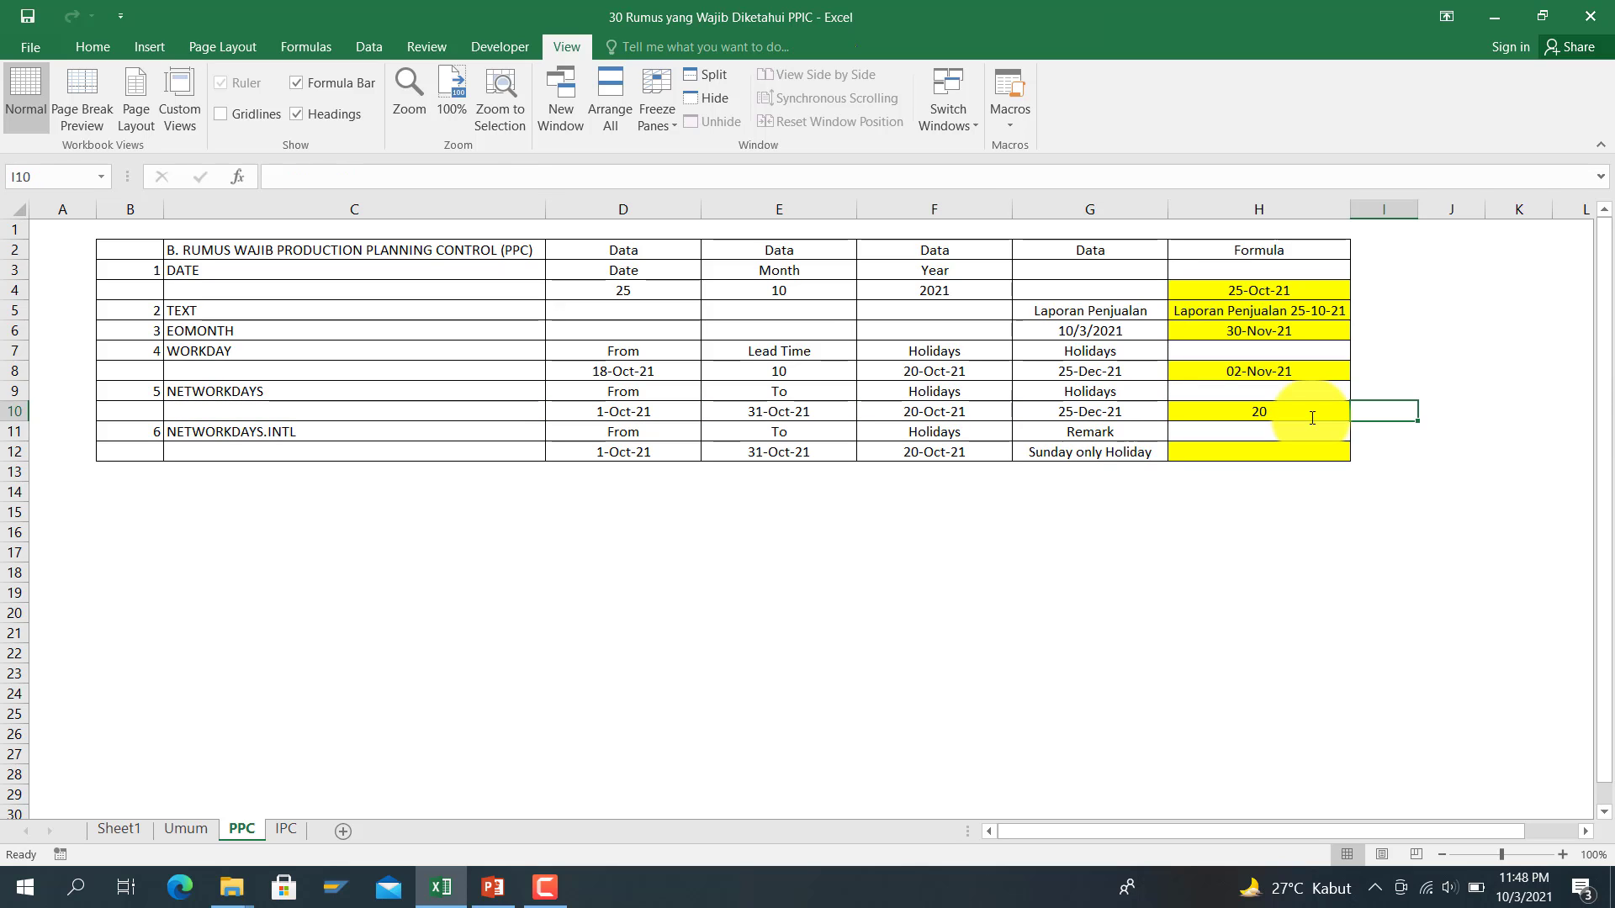
pyautogui.press('Down')
pyautogui.press('Down')
pyautogui.press('Left')
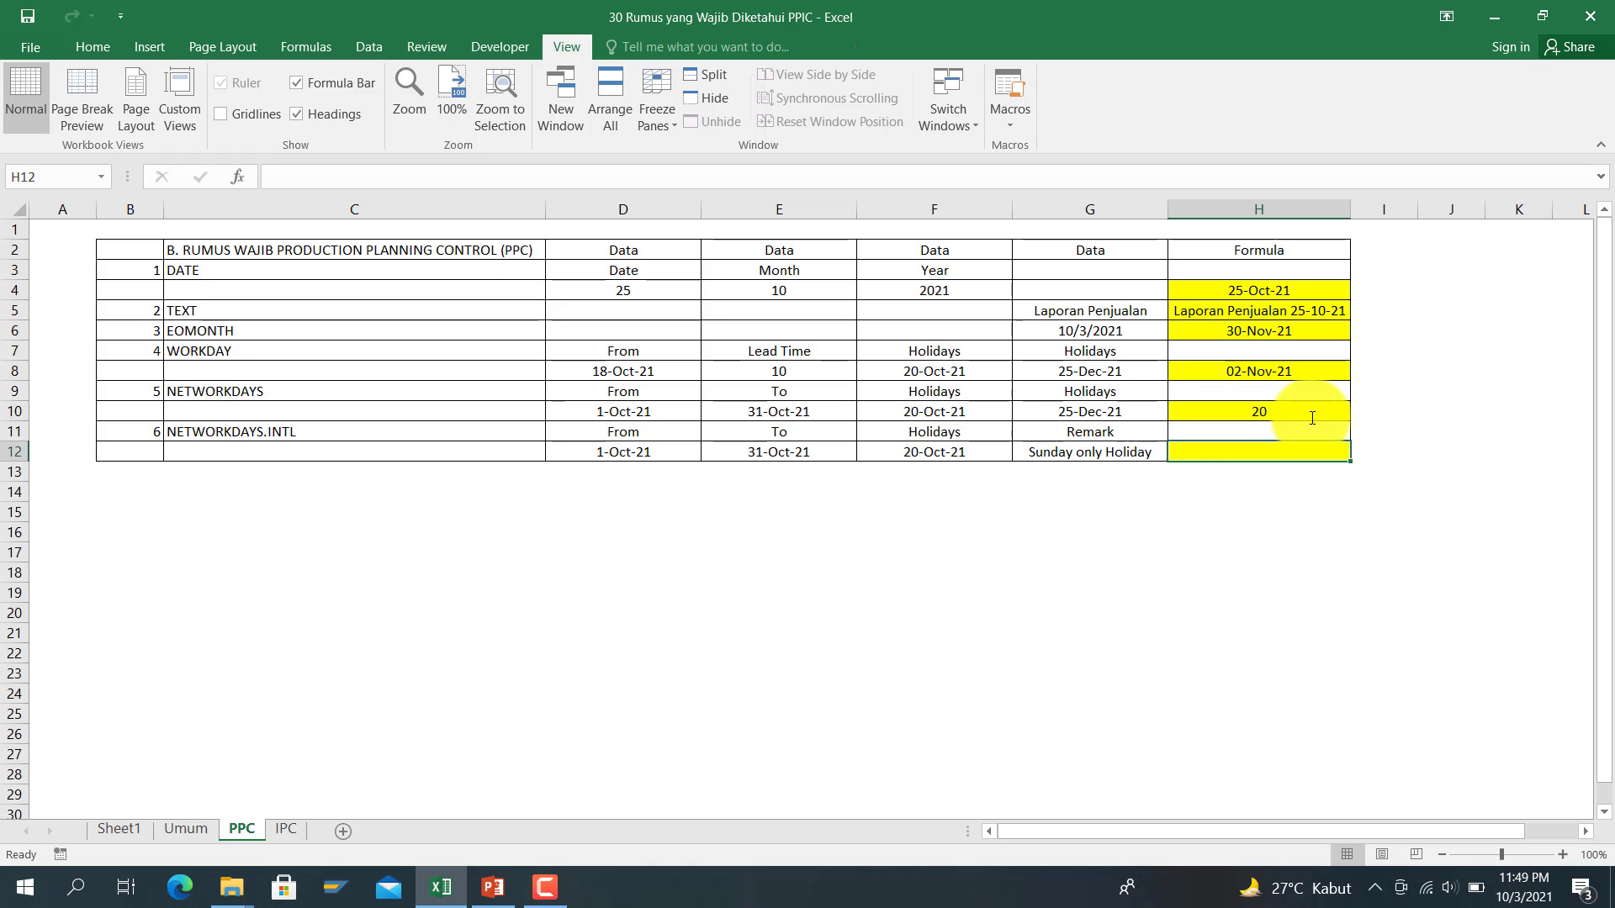
# Step: Start a formula in H12 and change it to NETWORKDAYS.INTL, clearing the old arguments
pyautogui.write('=netw')
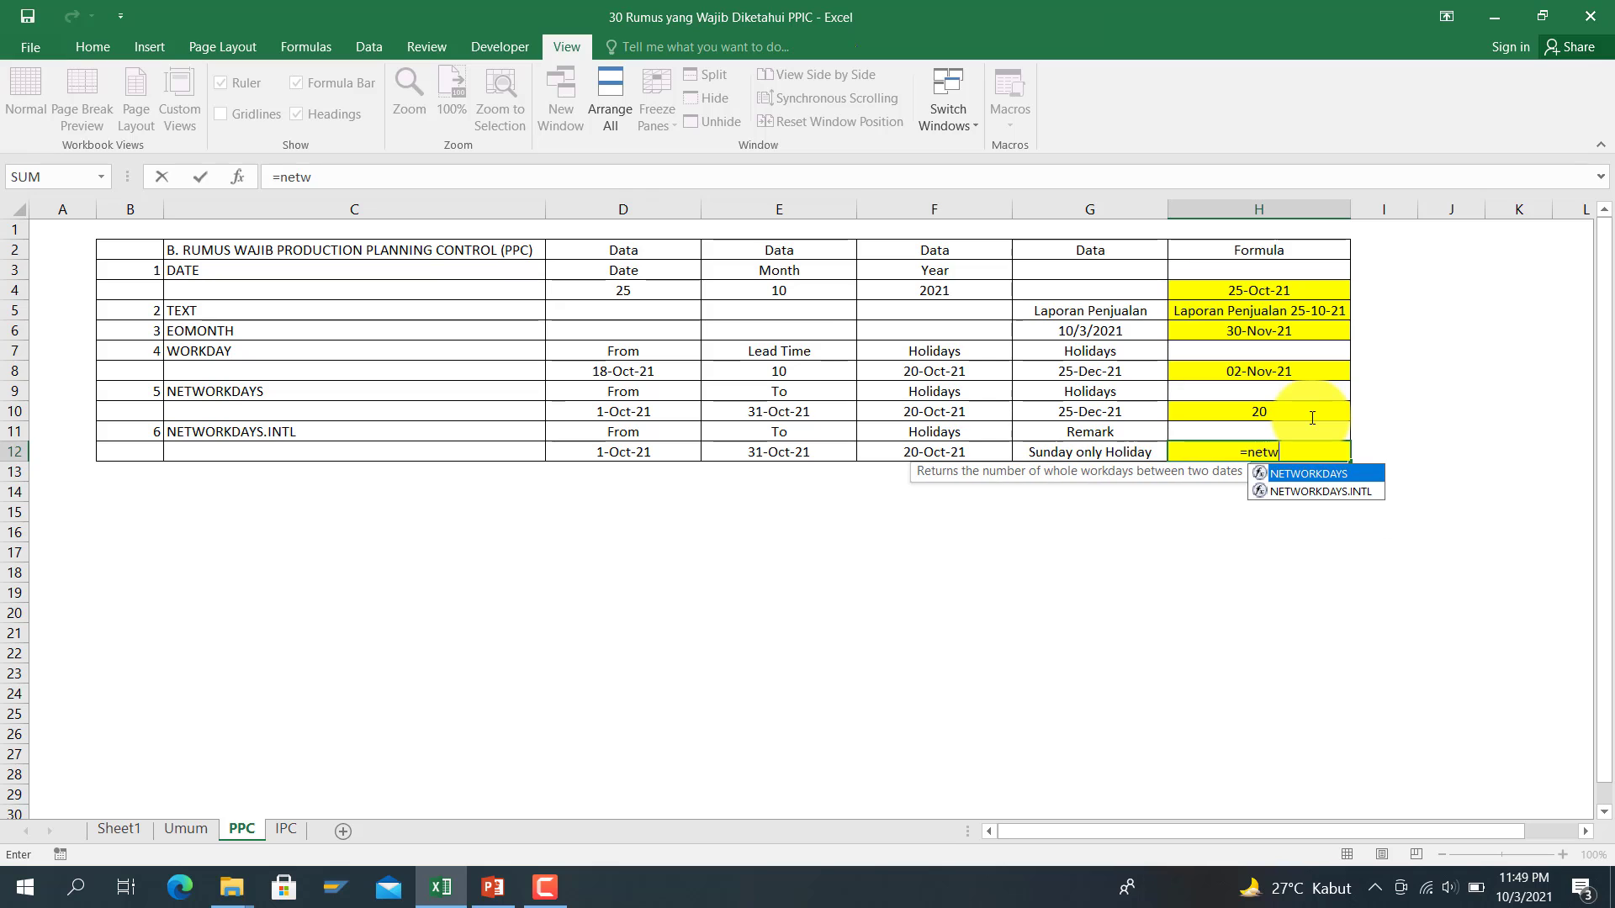
pyautogui.write('orkdays(')
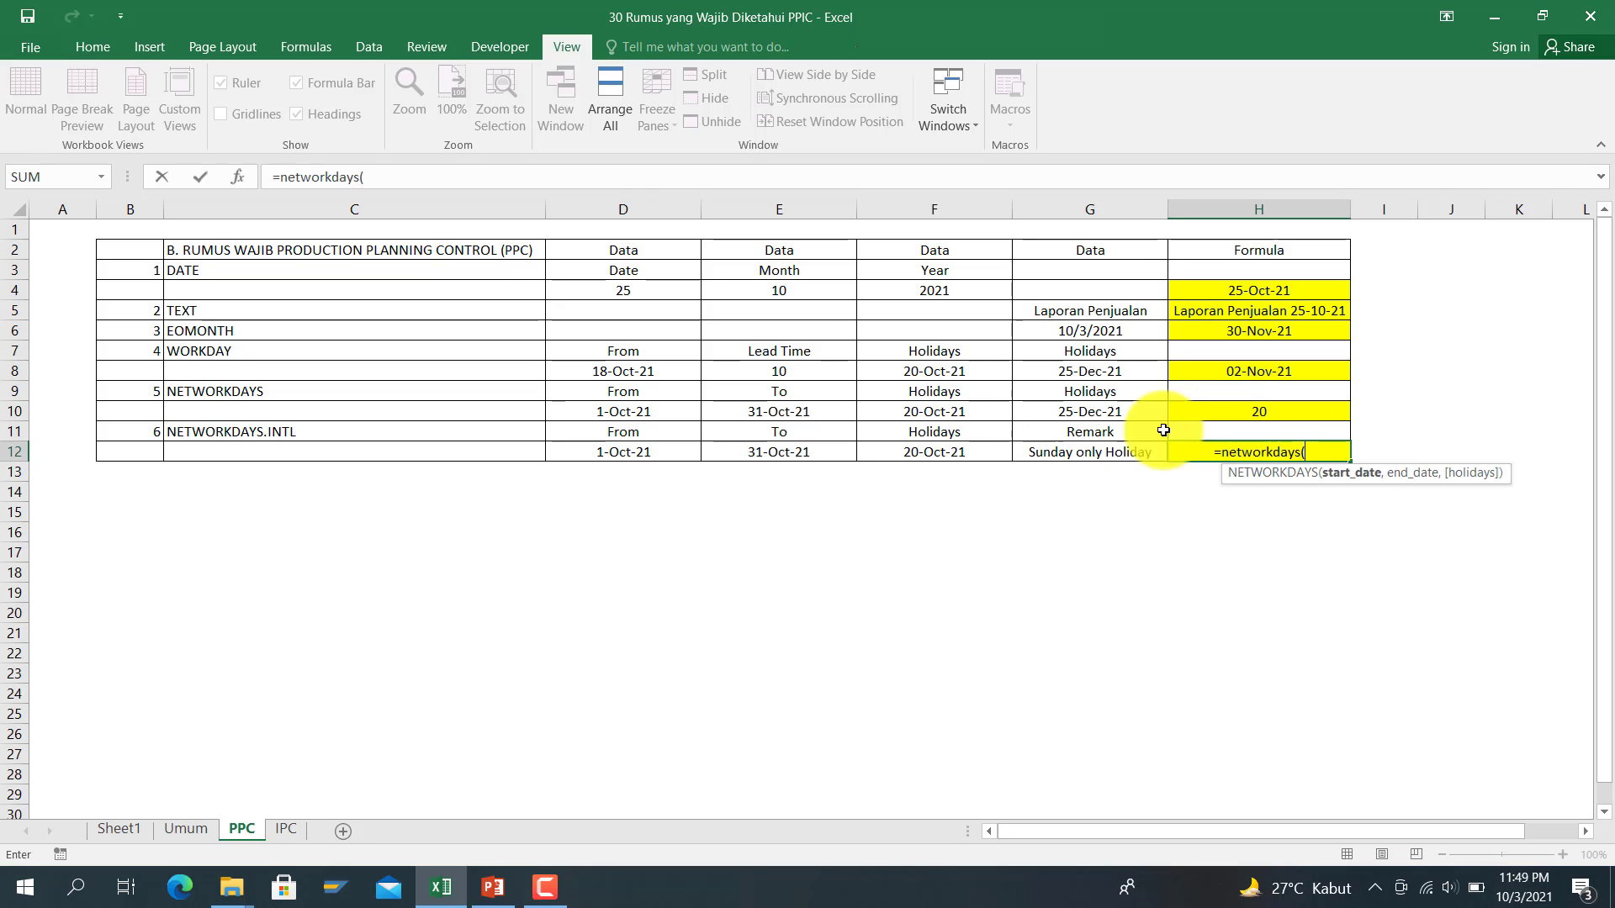
pyautogui.click(695, 454)
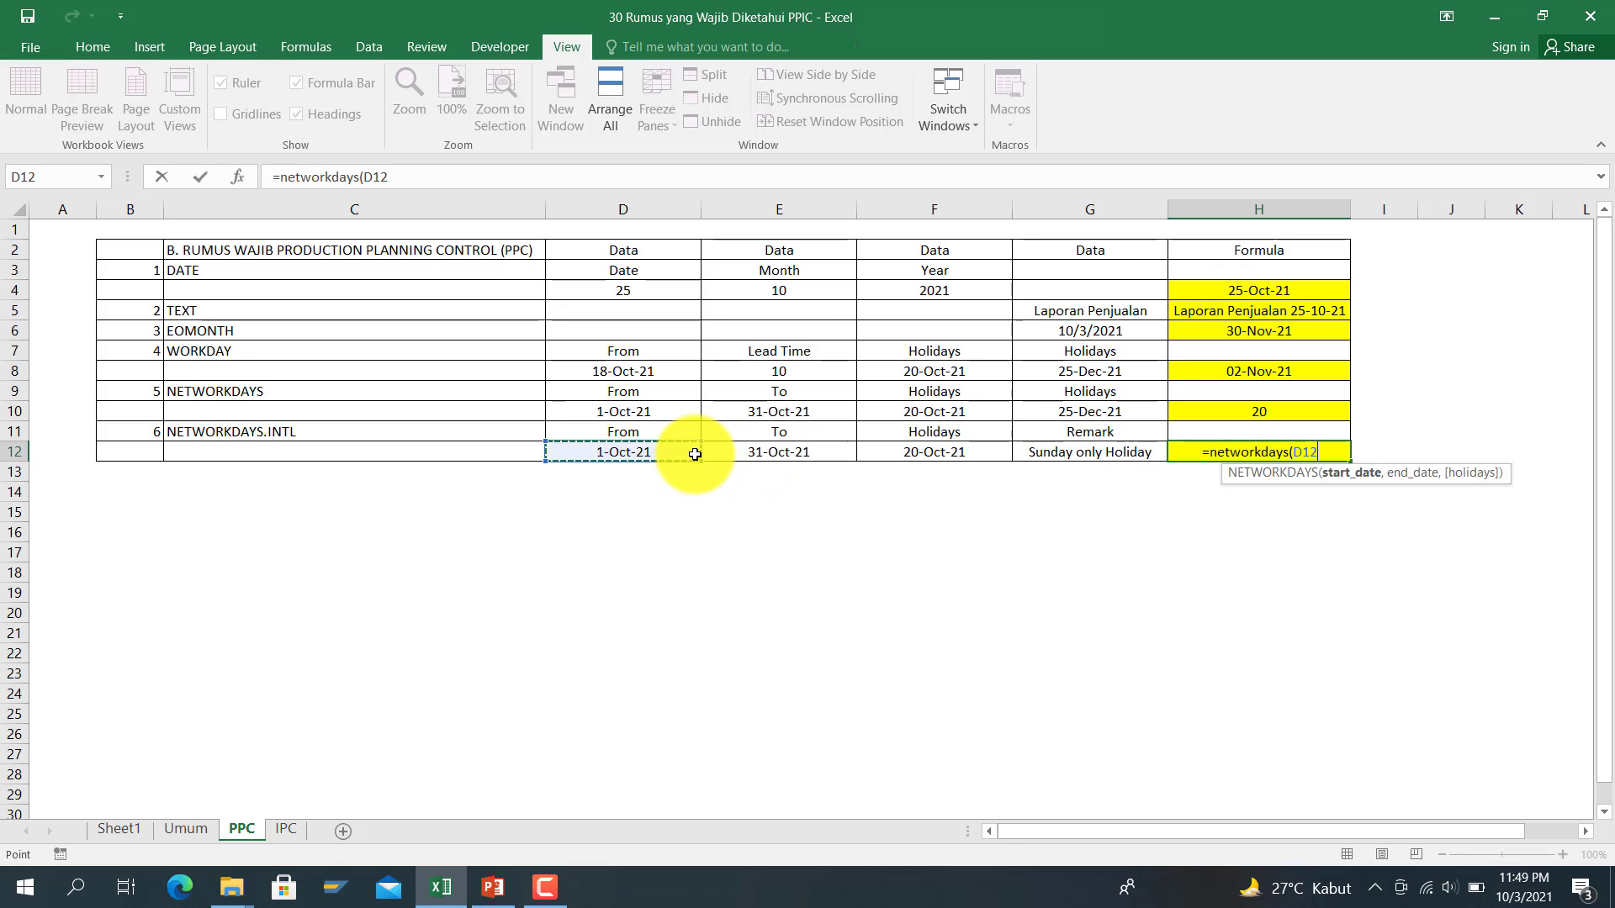
pyautogui.write(',')
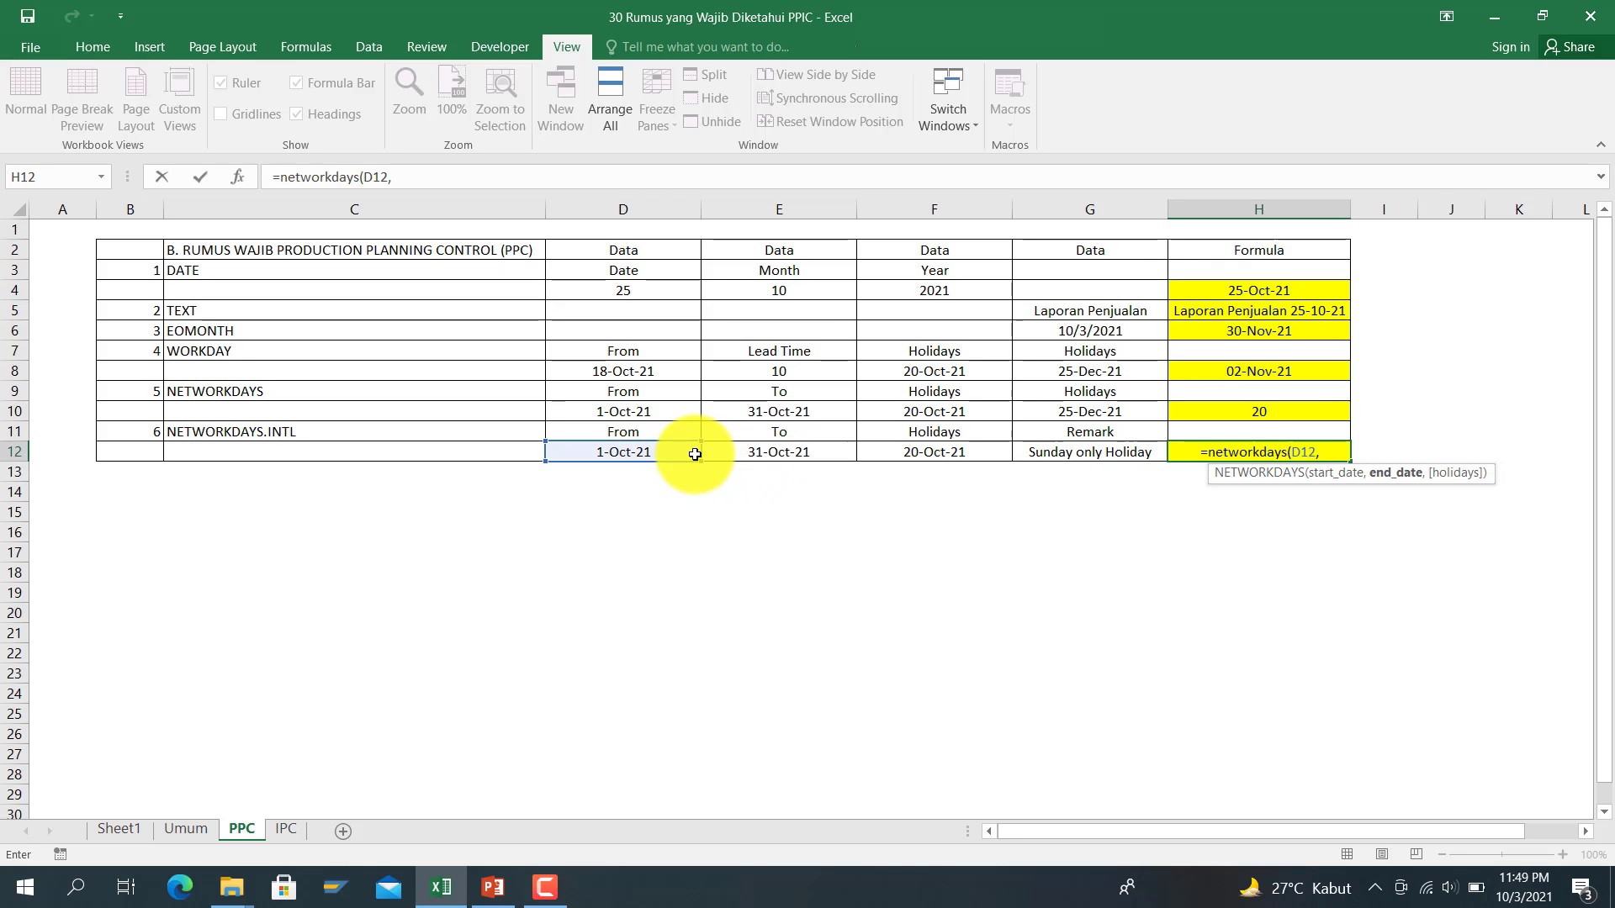
pyautogui.click(753, 455)
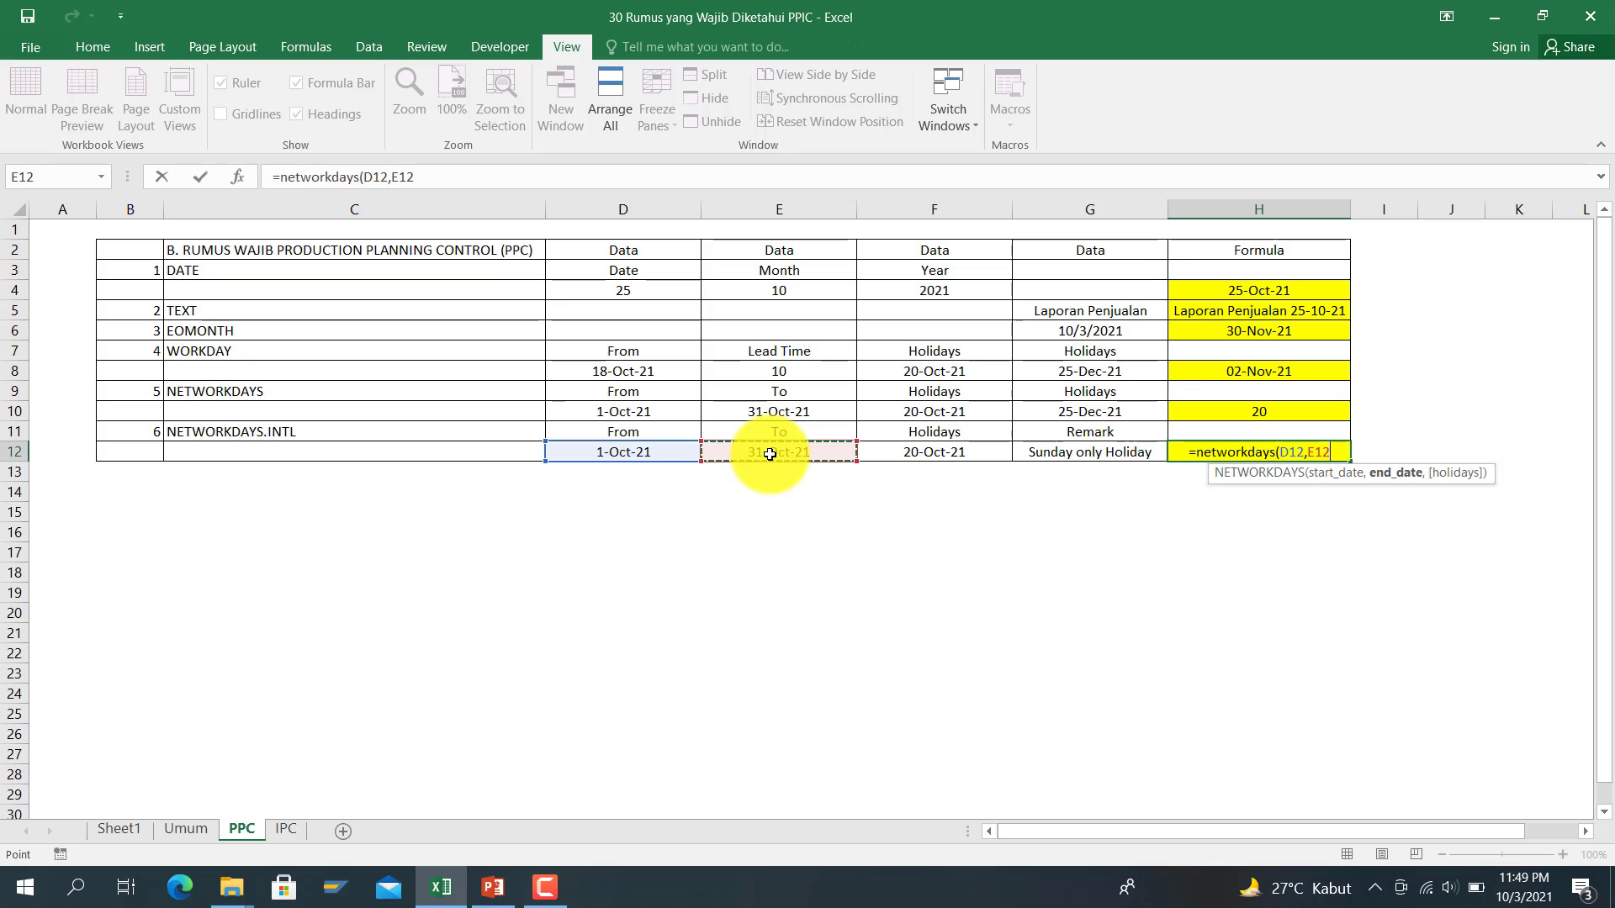
pyautogui.click(363, 176)
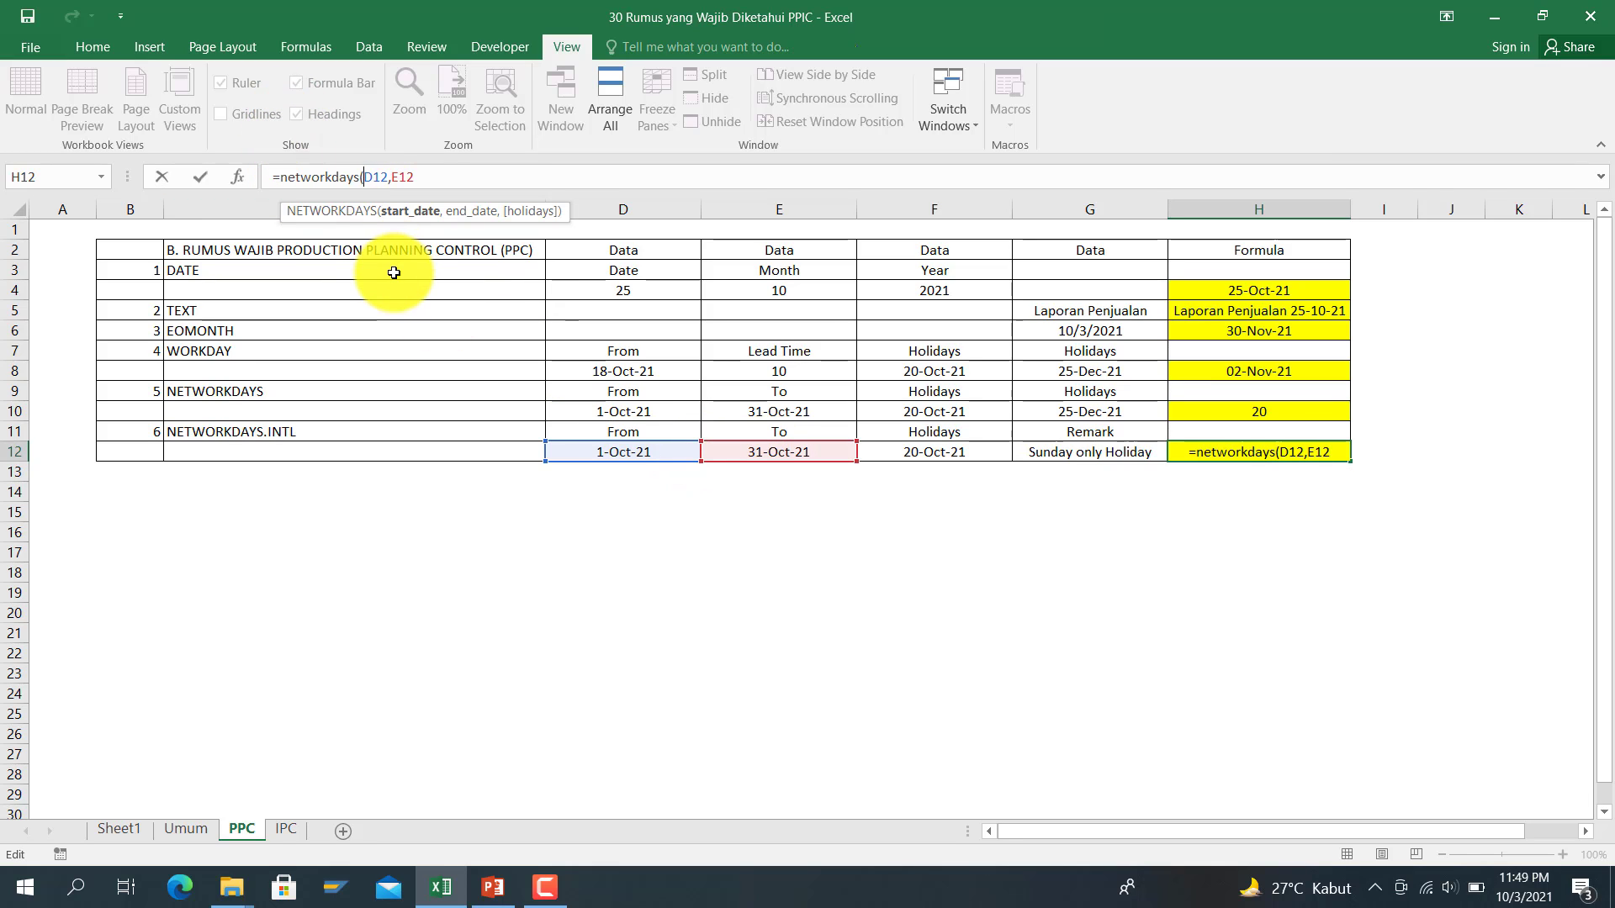
pyautogui.press('Left')
pyautogui.write('.')
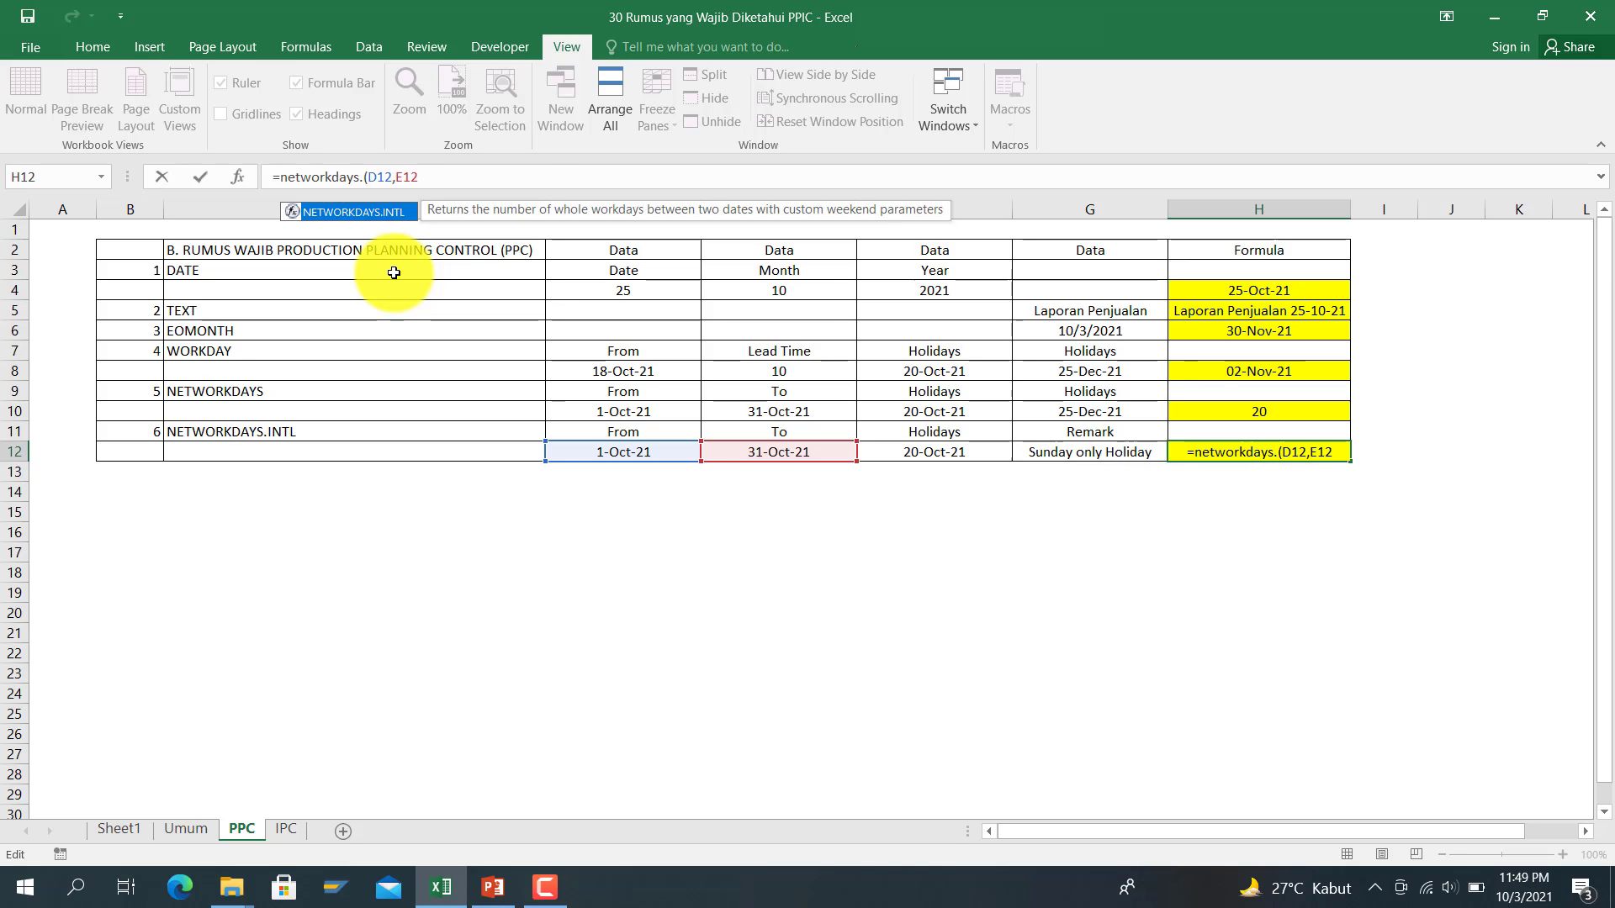
pyautogui.write('intl')
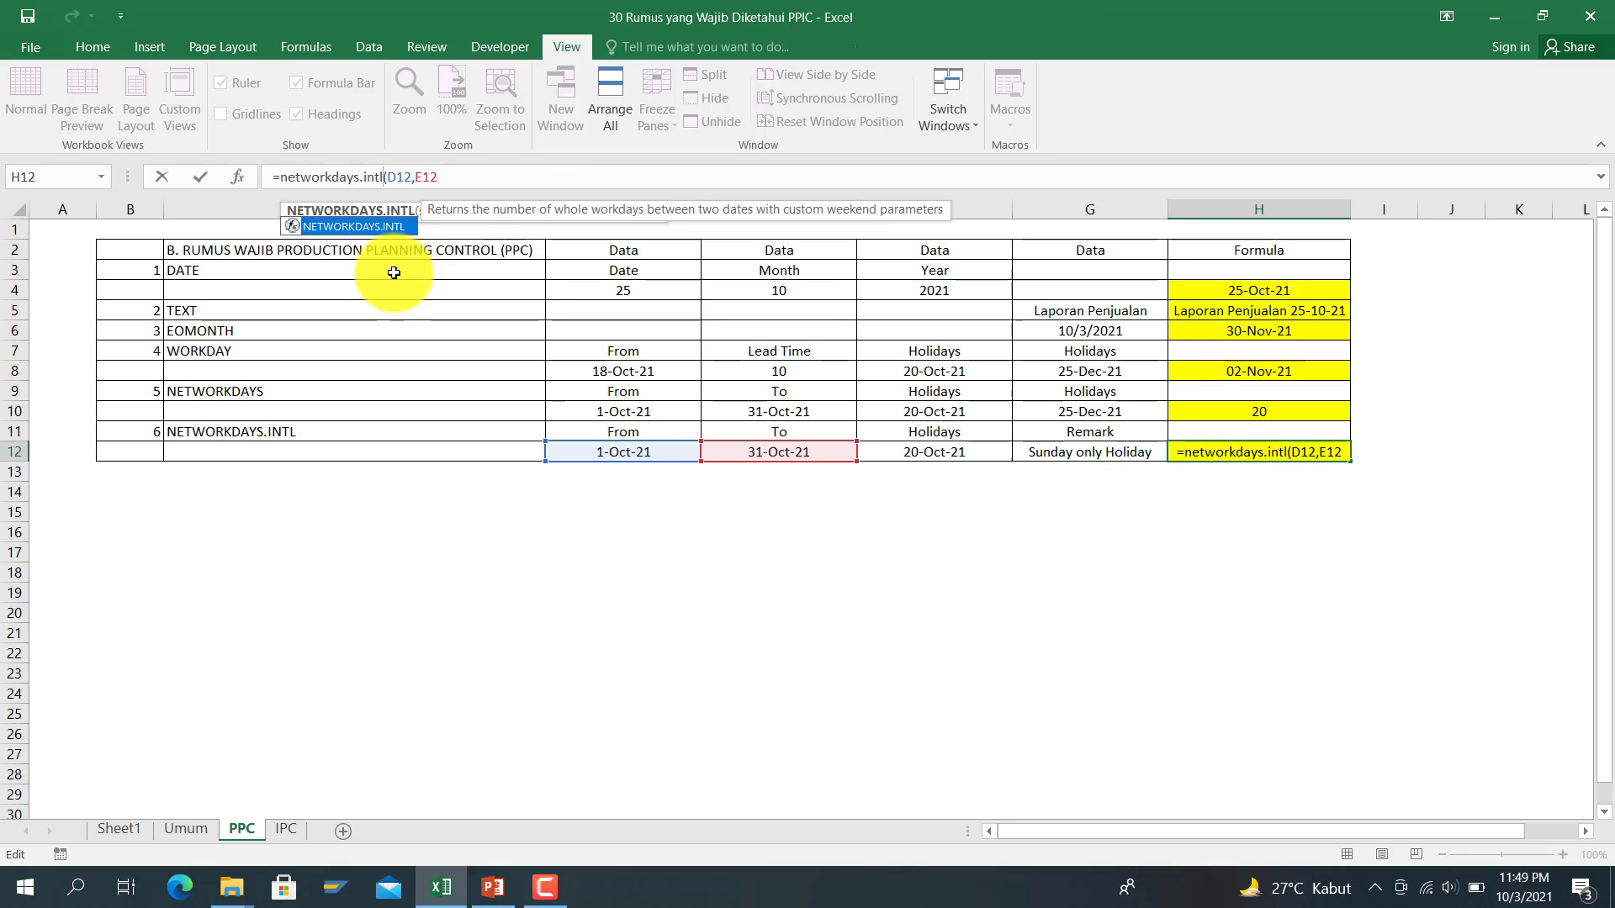
pyautogui.click(480, 179)
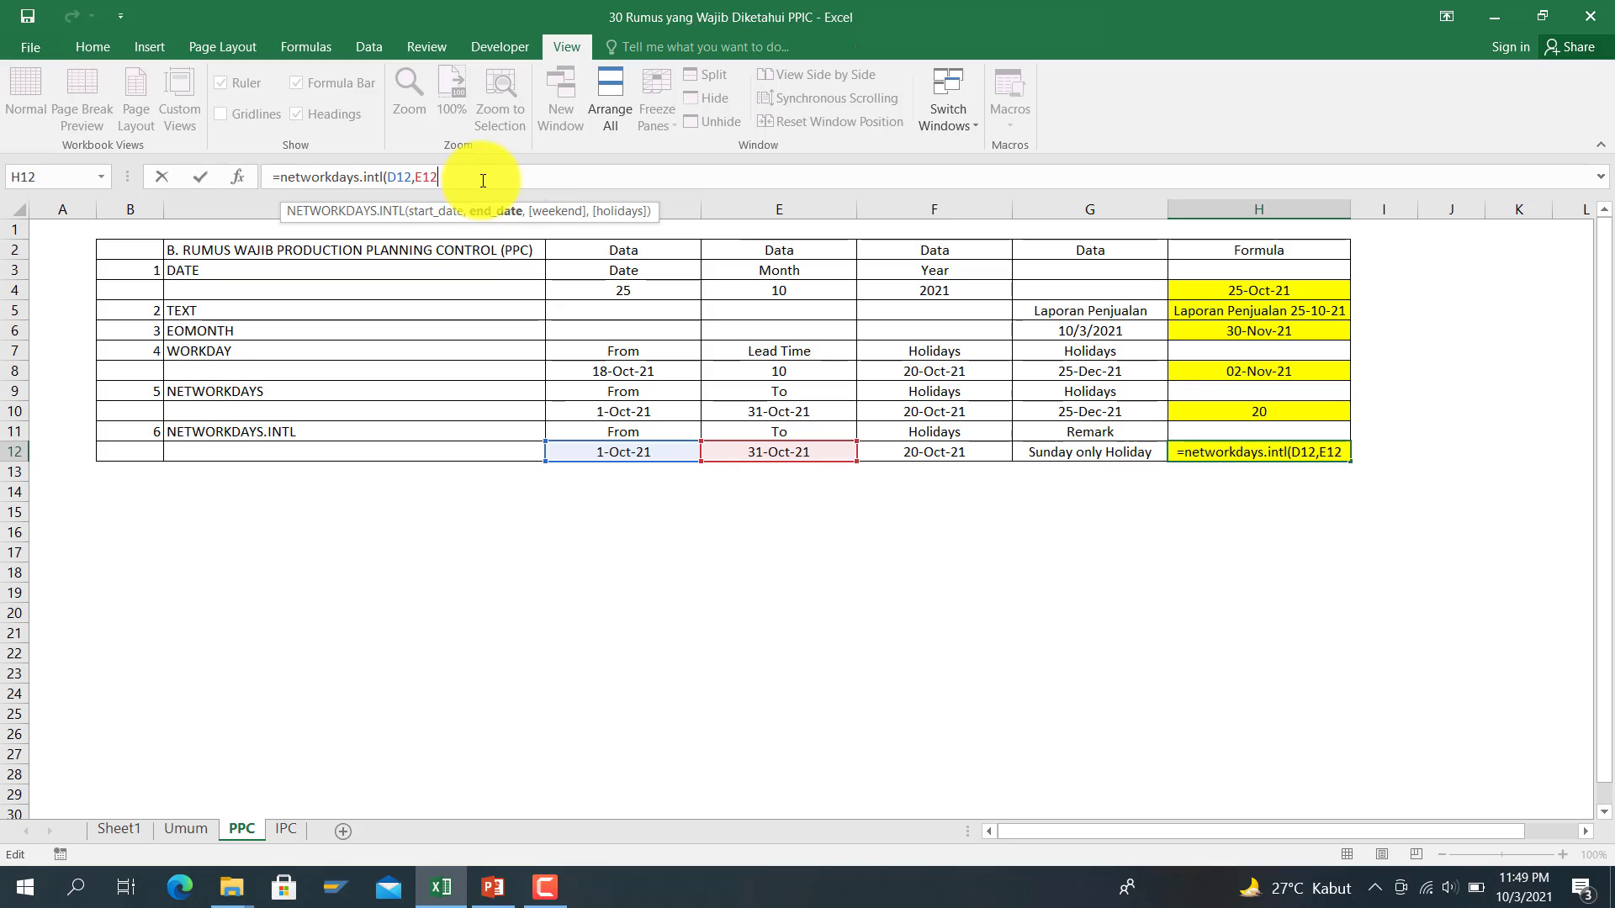
pyautogui.press('BackSpace')
pyautogui.press('BackSpace')
pyautogui.press('BackSpace')
pyautogui.press('BackSpace')
pyautogui.press('BackSpace')
pyautogui.press('BackSpace')
pyautogui.press('BackSpace')
pyautogui.press('BackSpace')
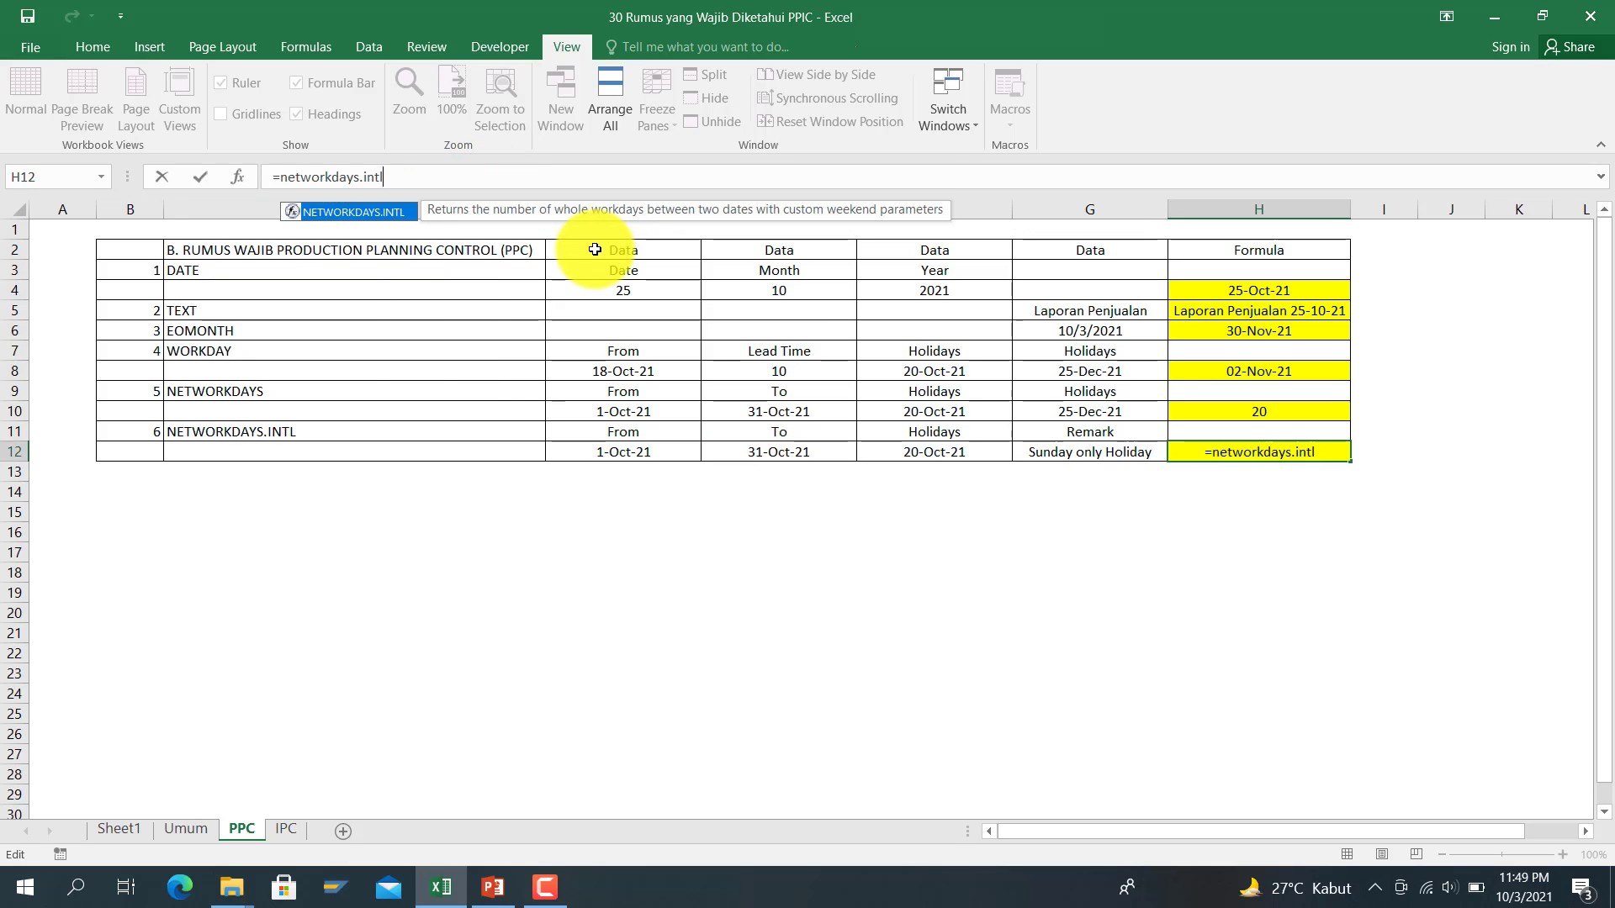
pyautogui.write('(')
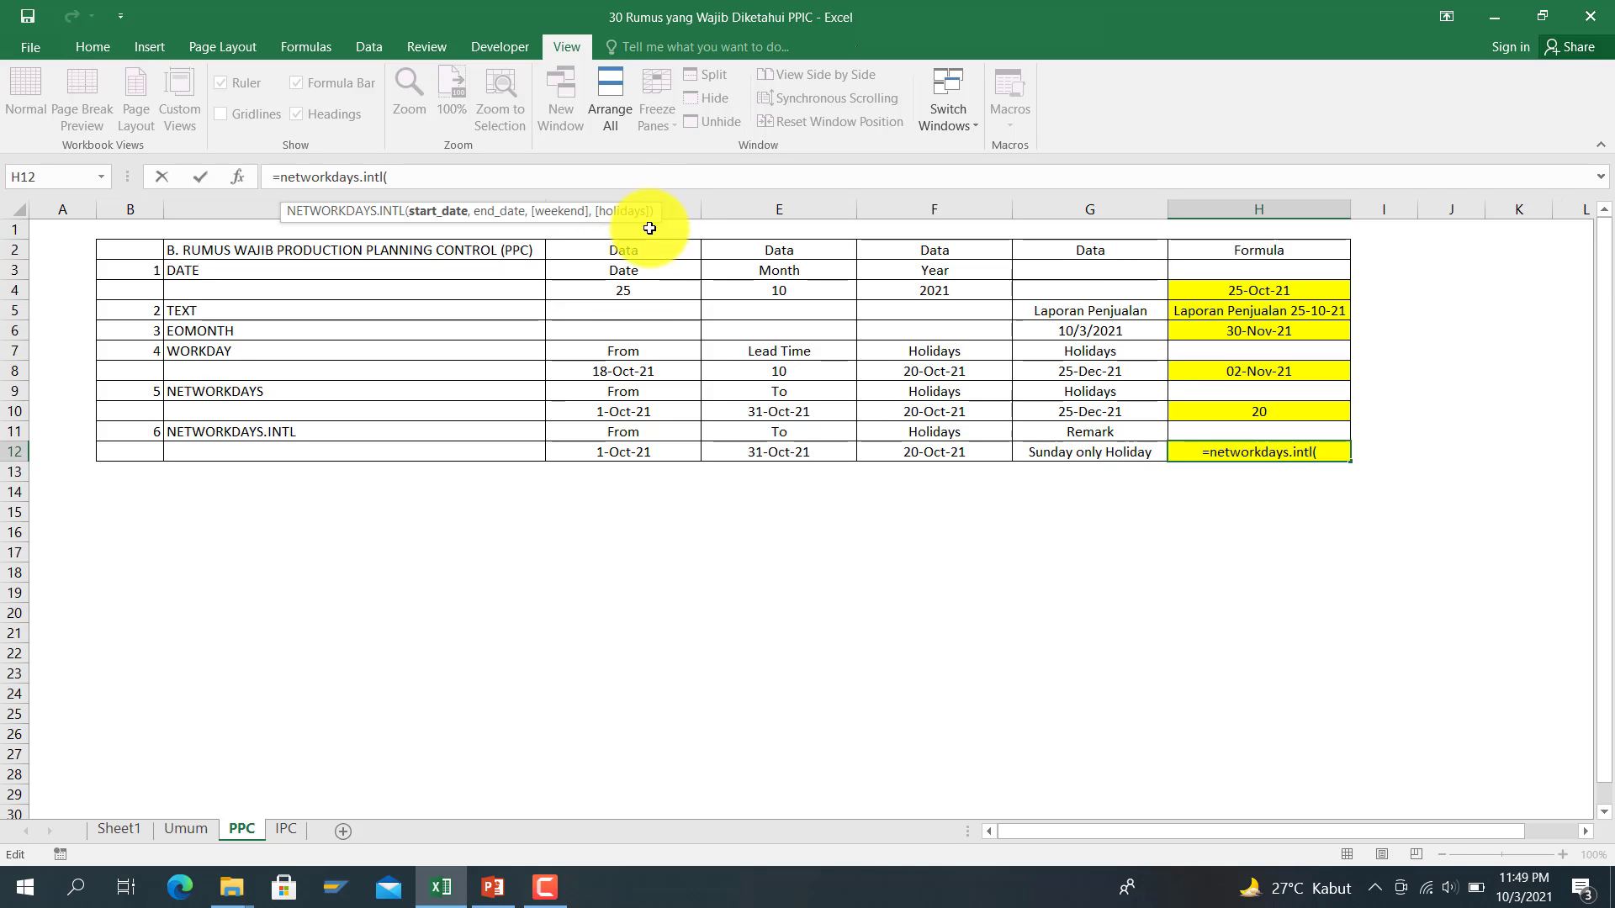
# Step: Finish it as =NETWORKDAYS.INTL(D12,E12,11,$F$12), returning 25
pyautogui.click(606, 451)
pyautogui.write(',')
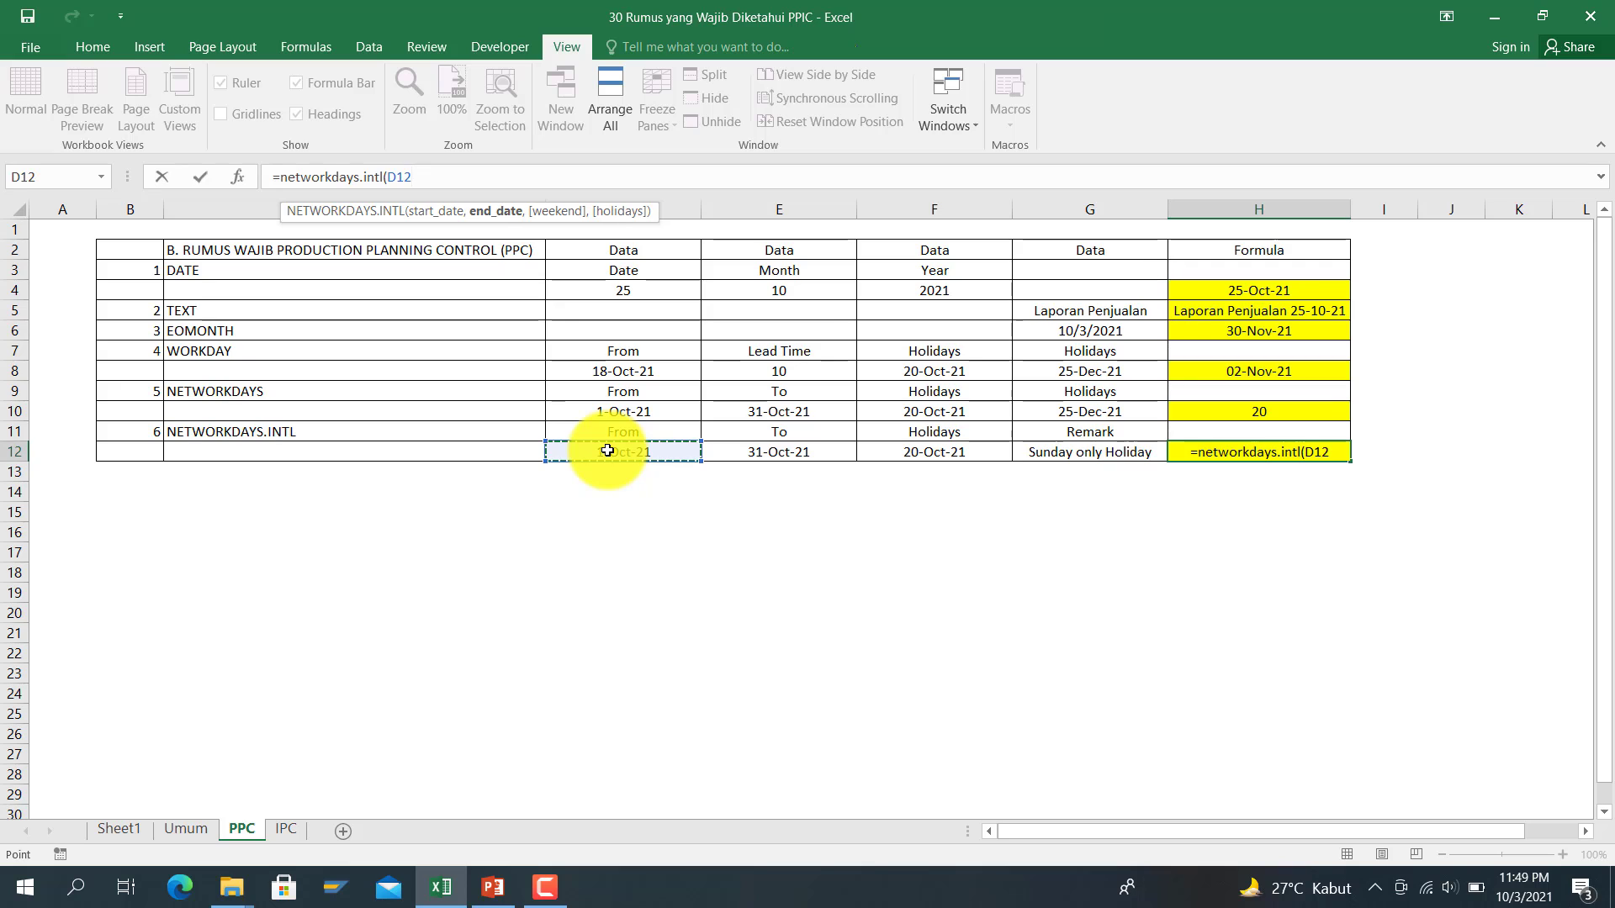
pyautogui.click(831, 452)
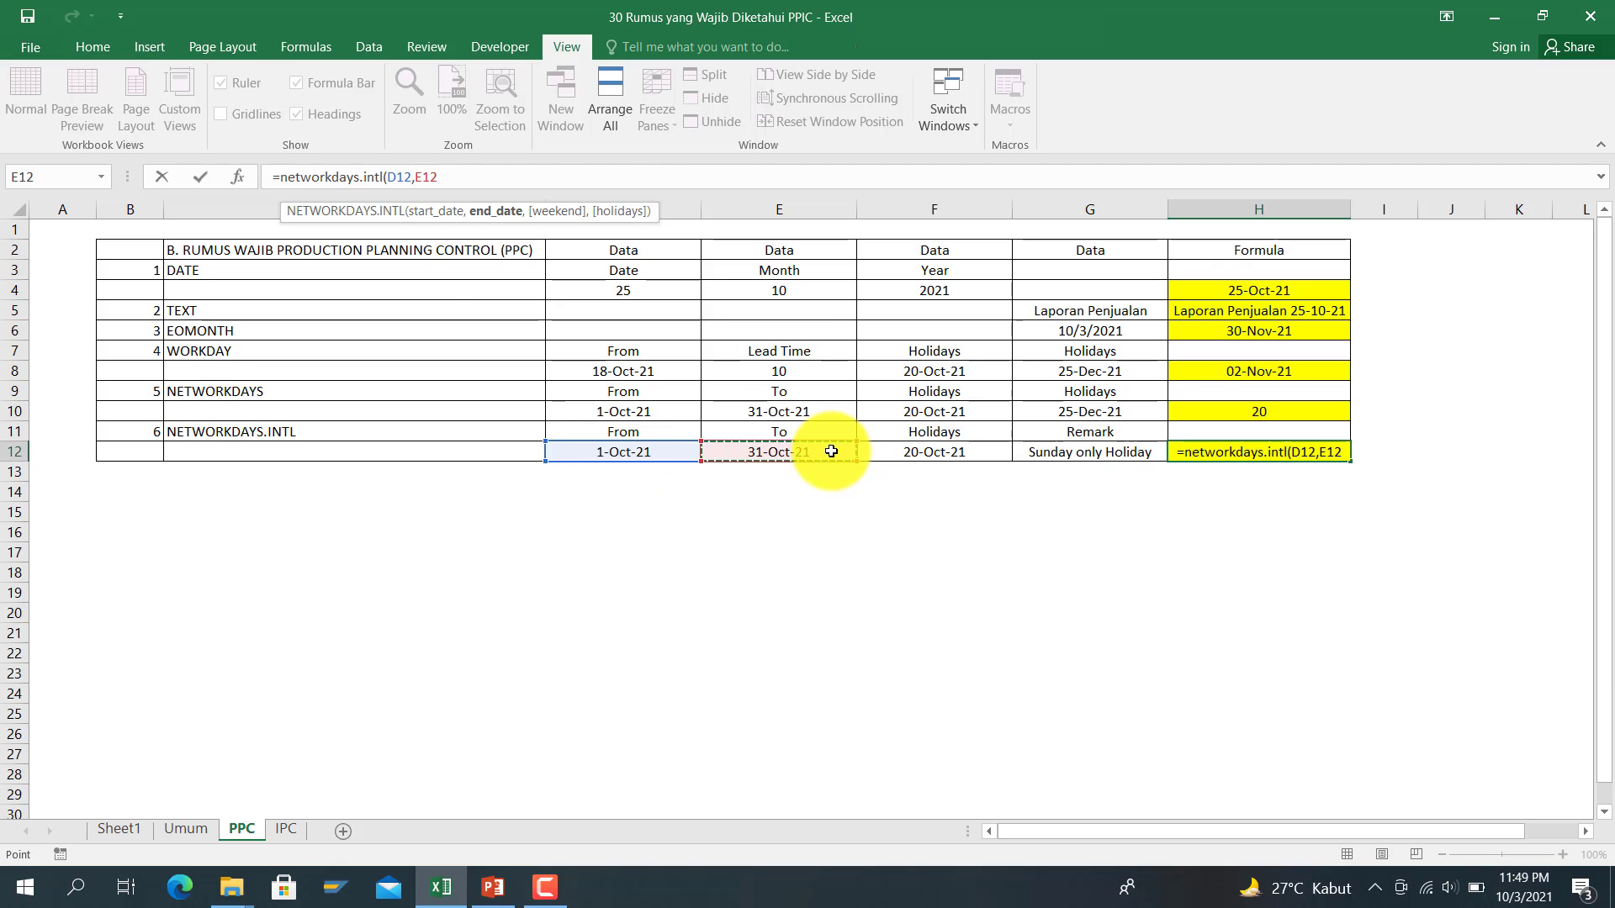
pyautogui.write(',')
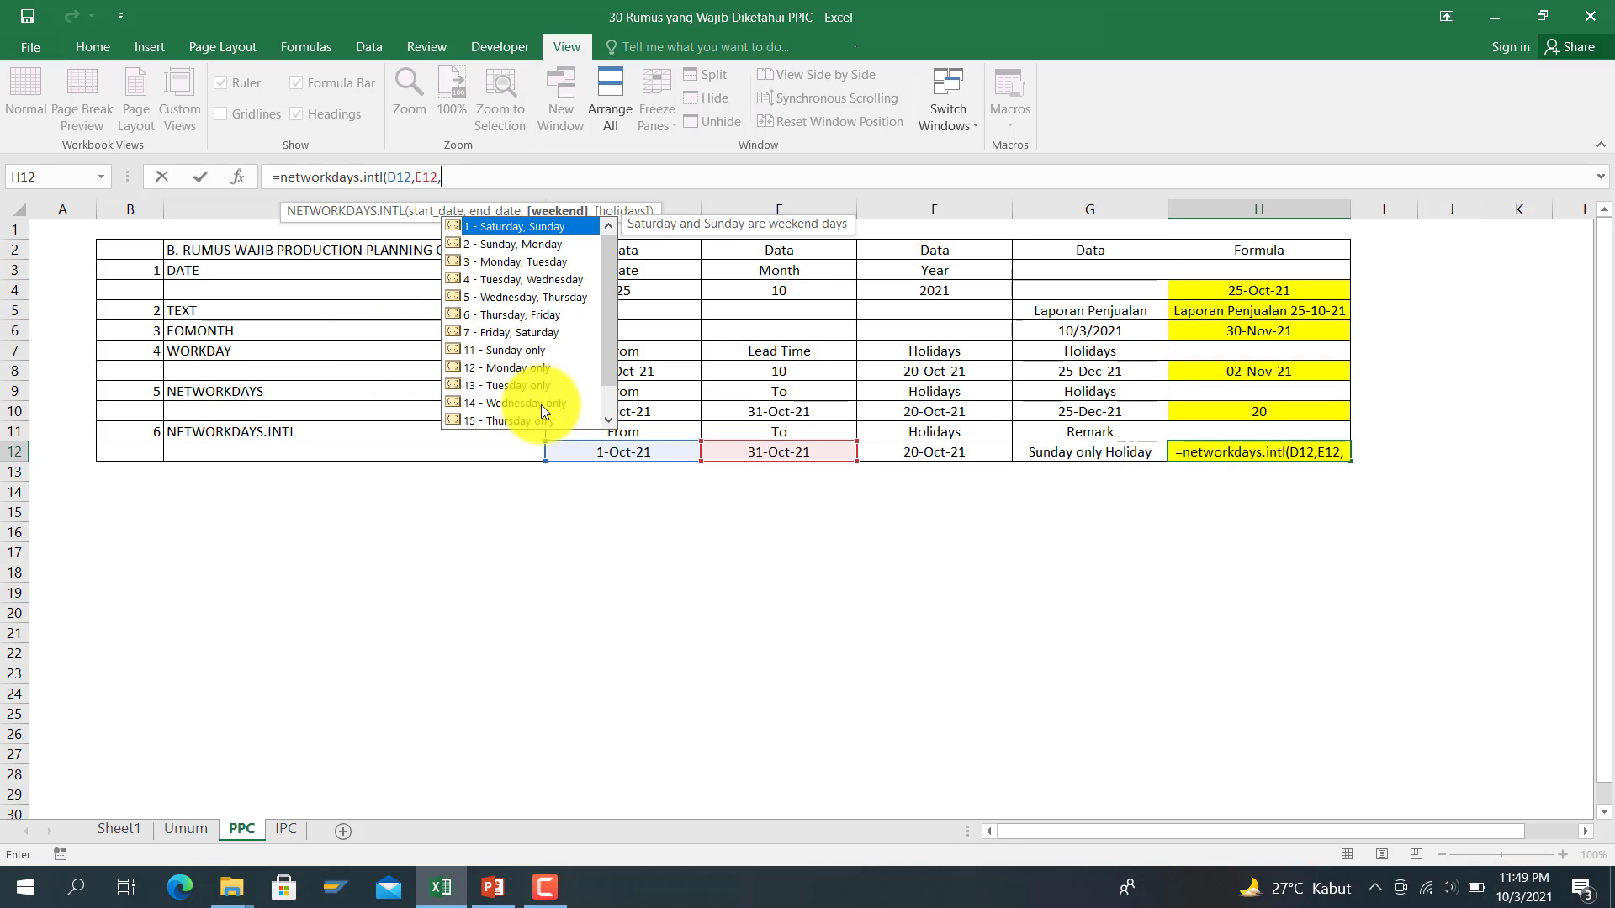
pyautogui.write('11')
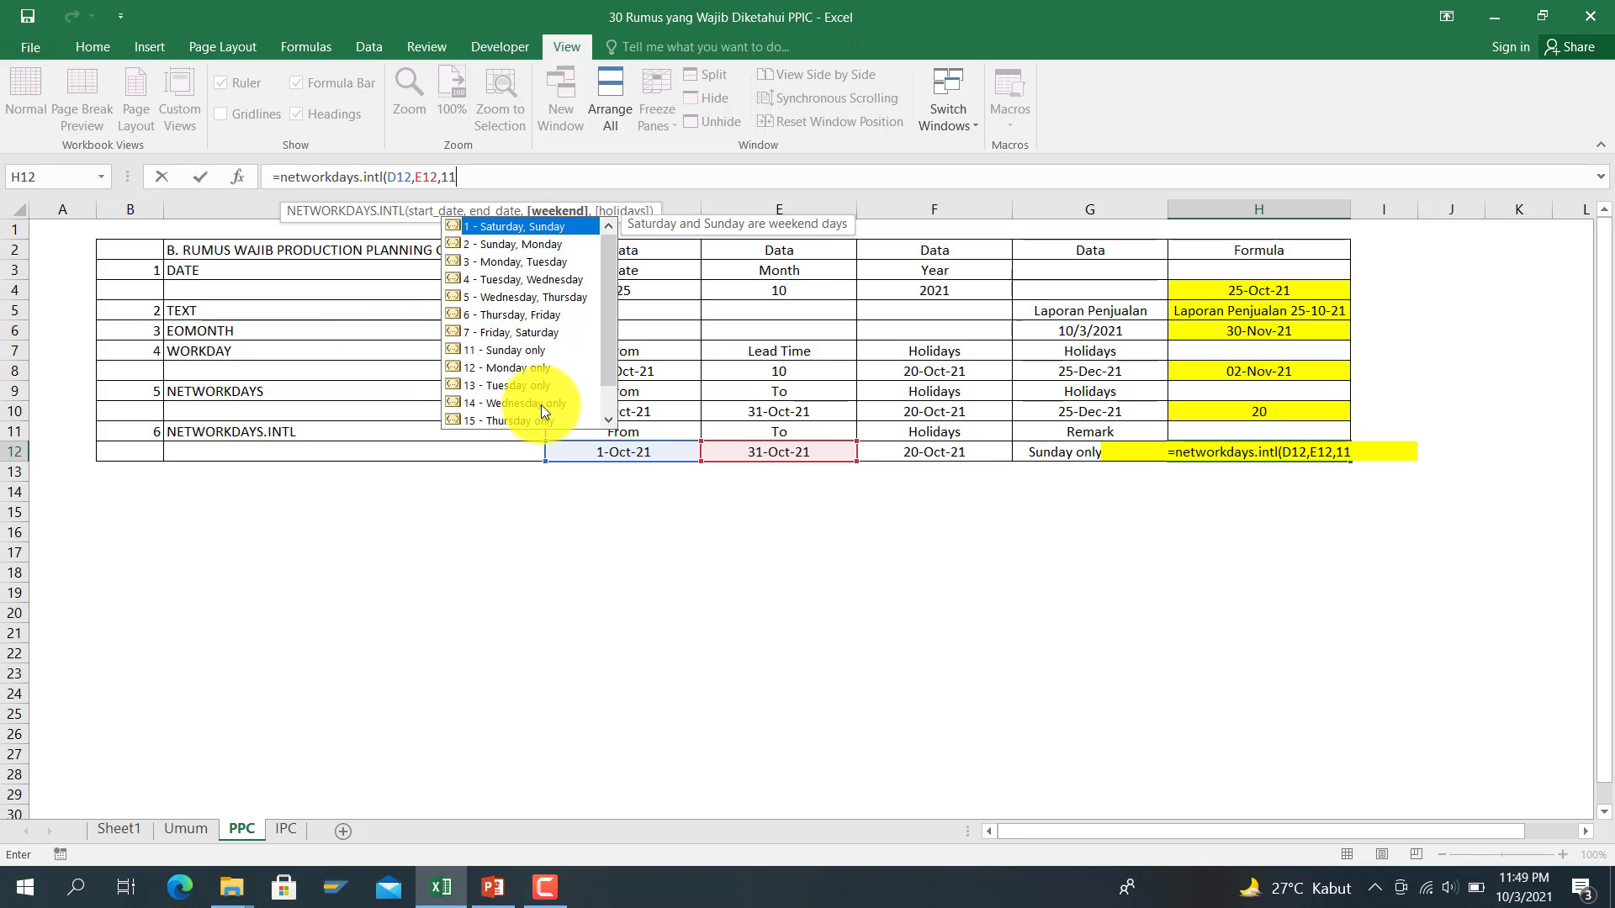
pyautogui.write(',')
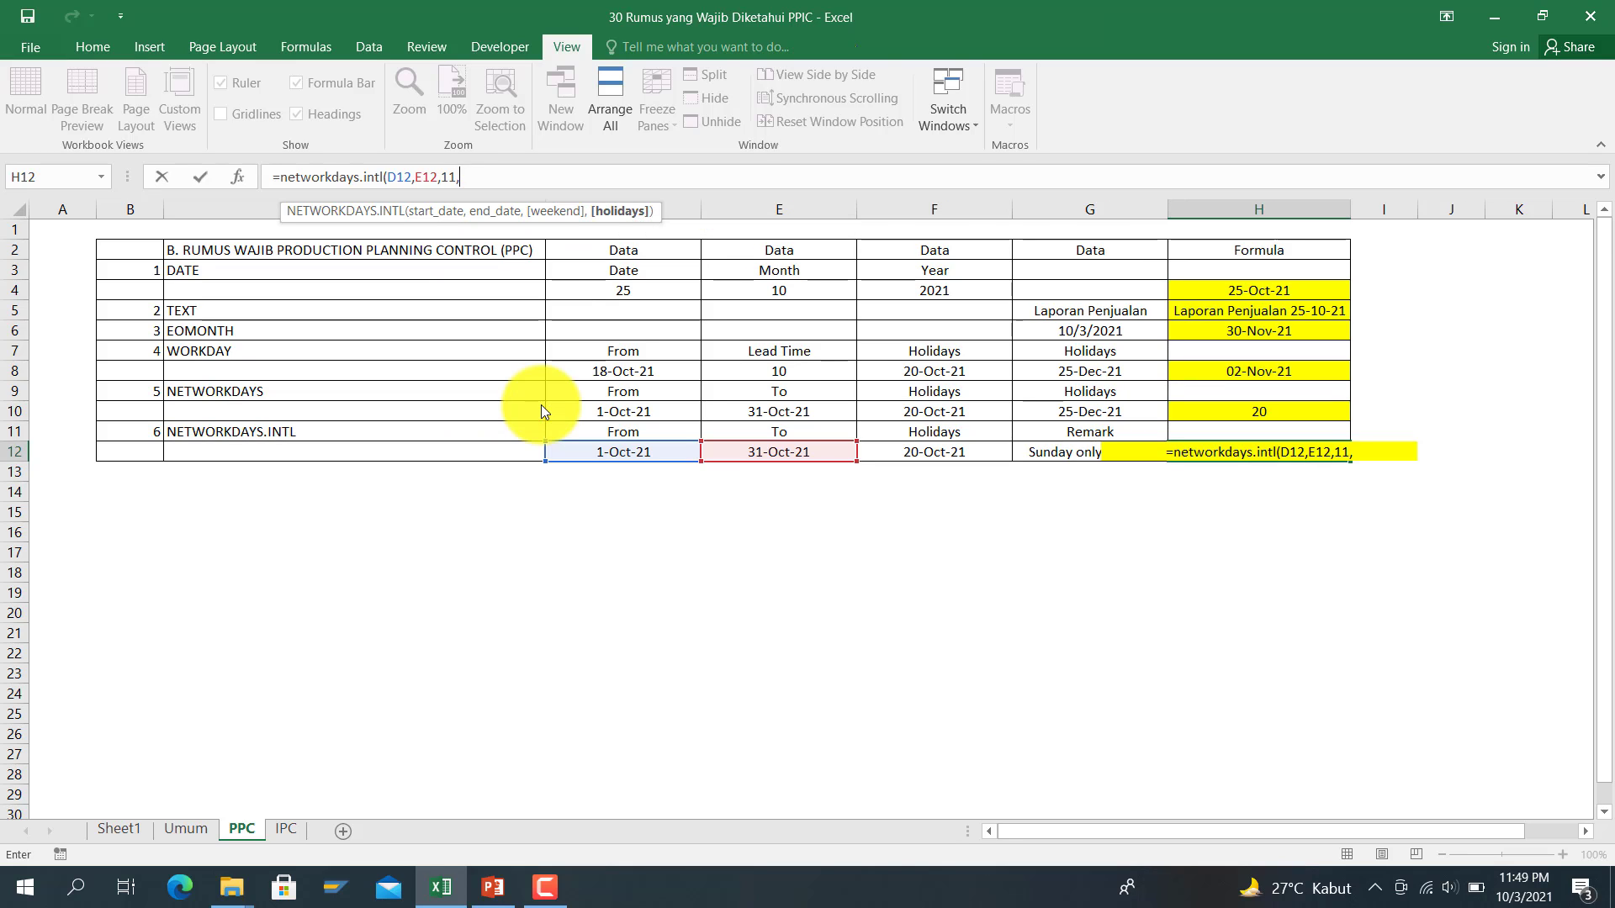
pyautogui.click(1000, 445)
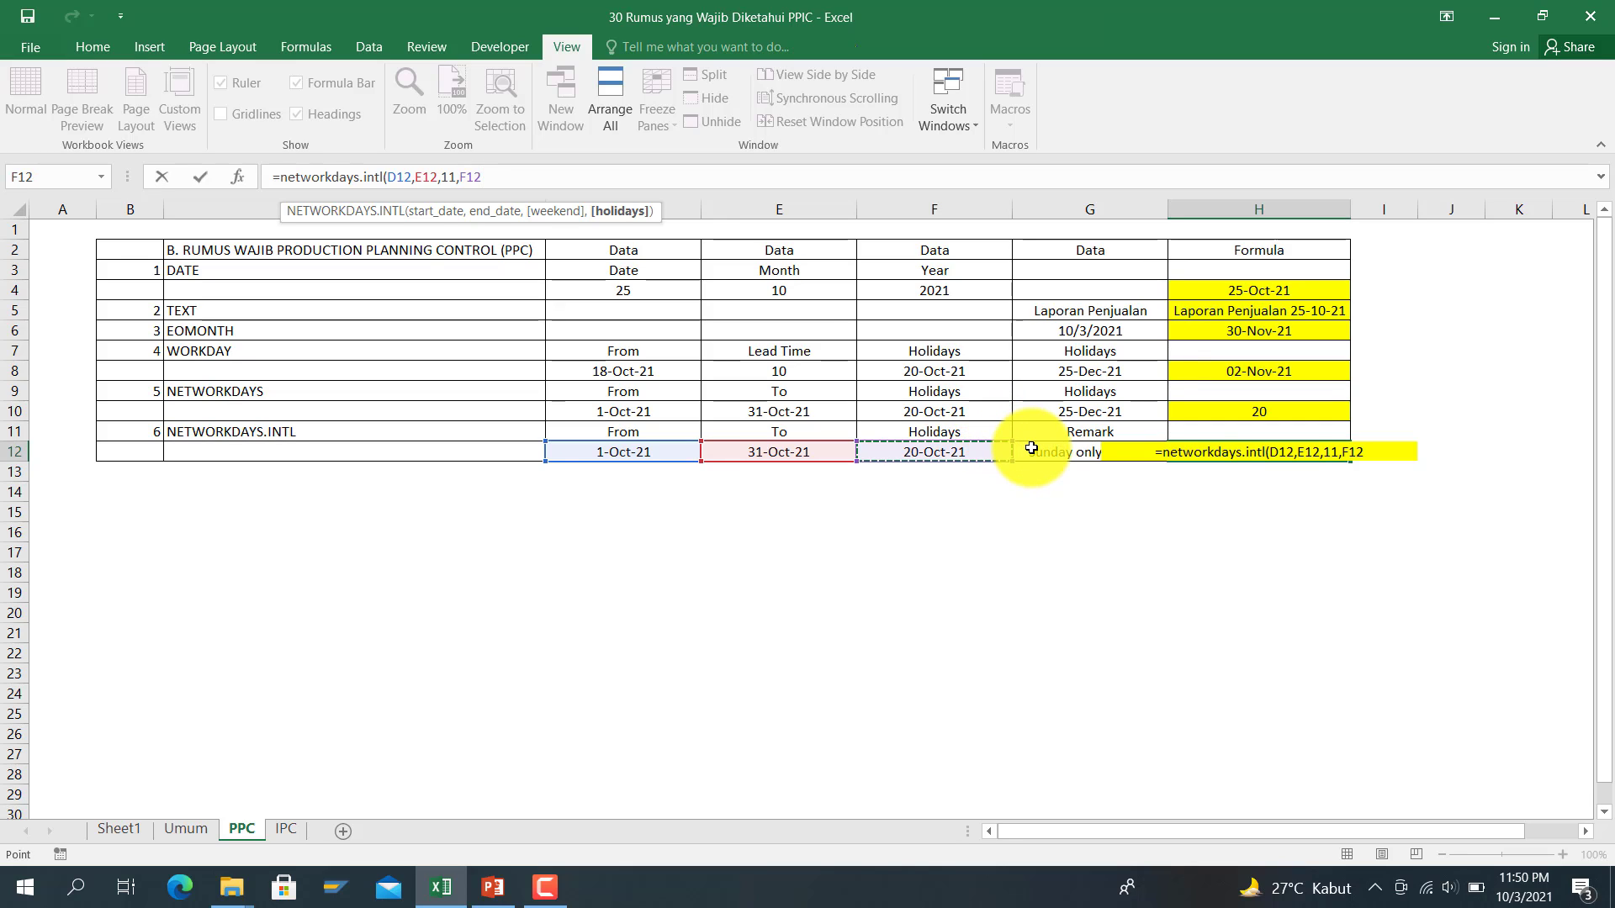
pyautogui.press('F4')
pyautogui.write(')')
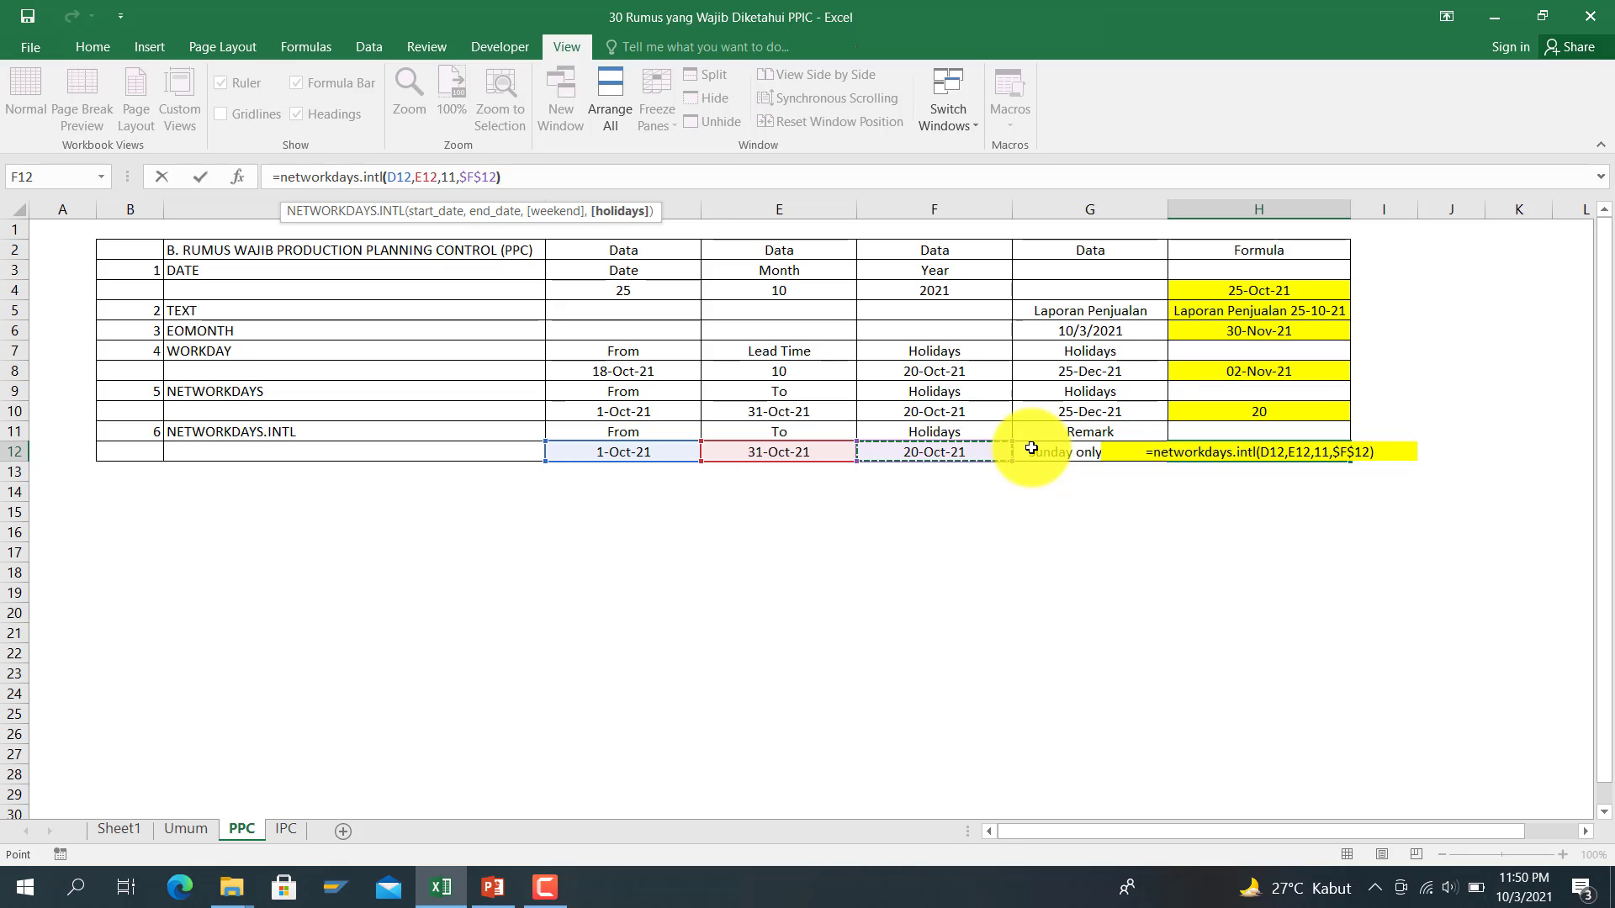
pyautogui.press('Return')
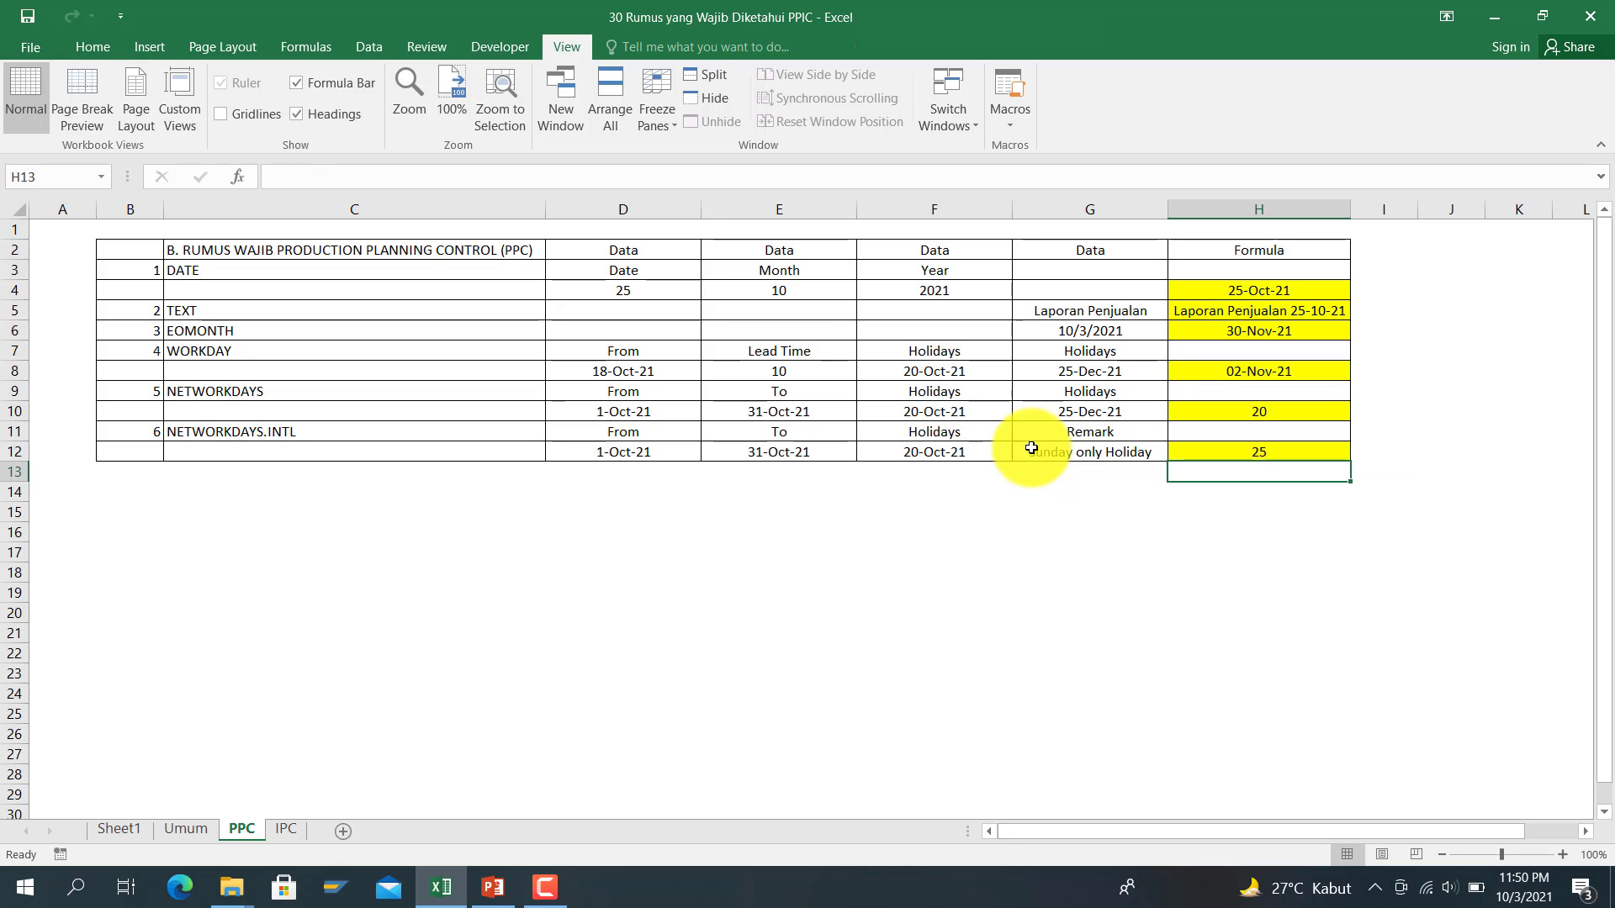
pyautogui.press('Up')
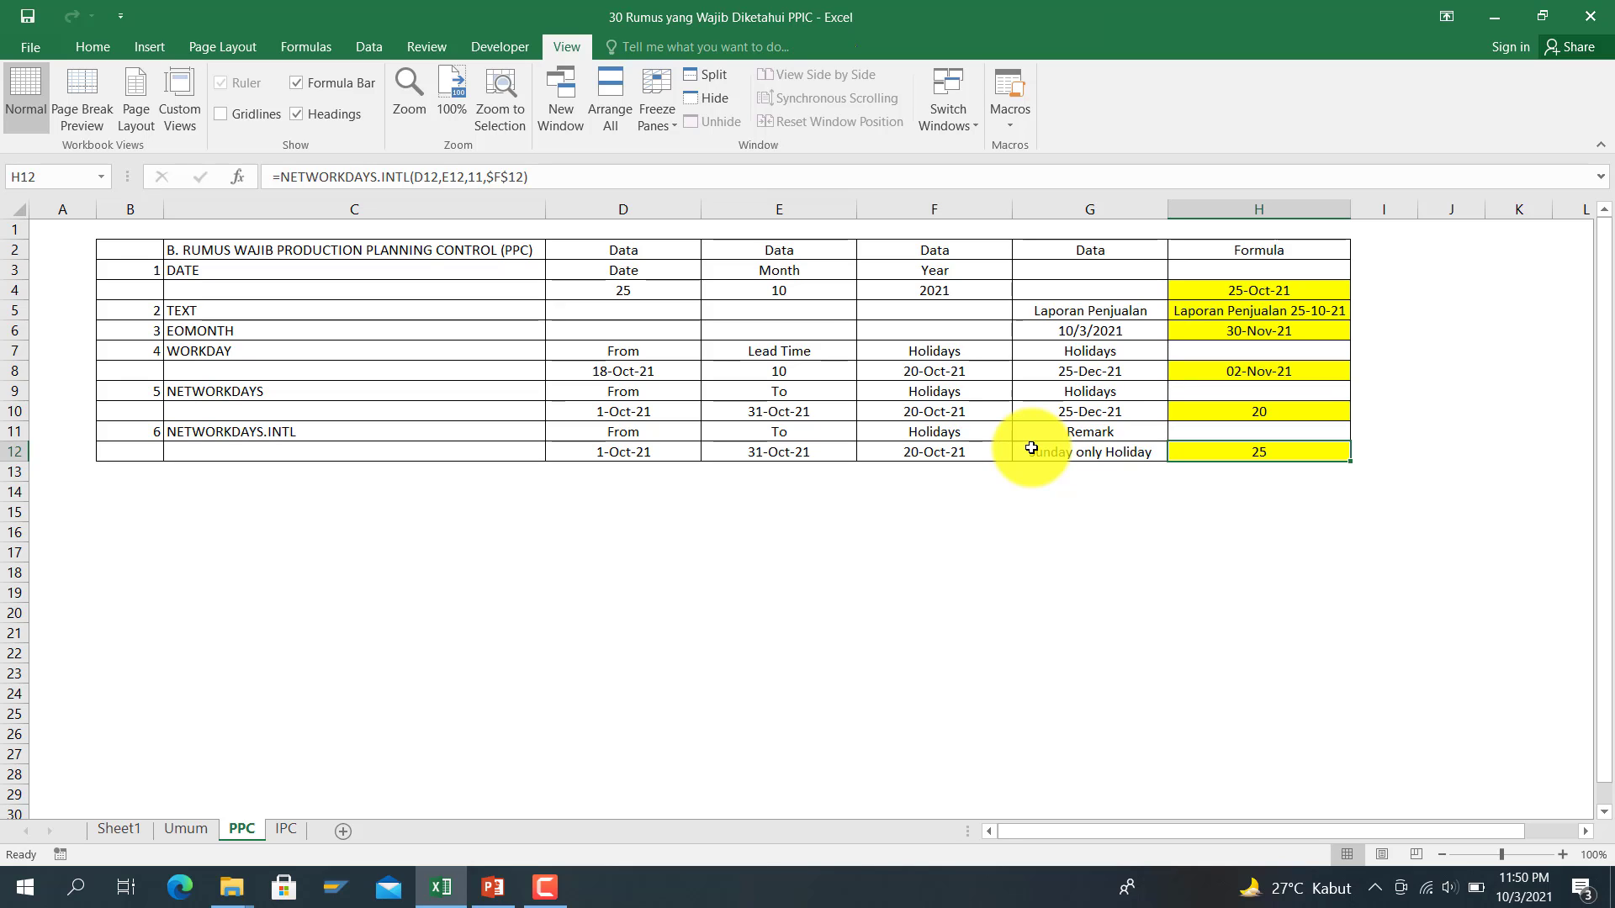
pyautogui.press('Left')
pyautogui.press('Left')
pyautogui.press('Left')
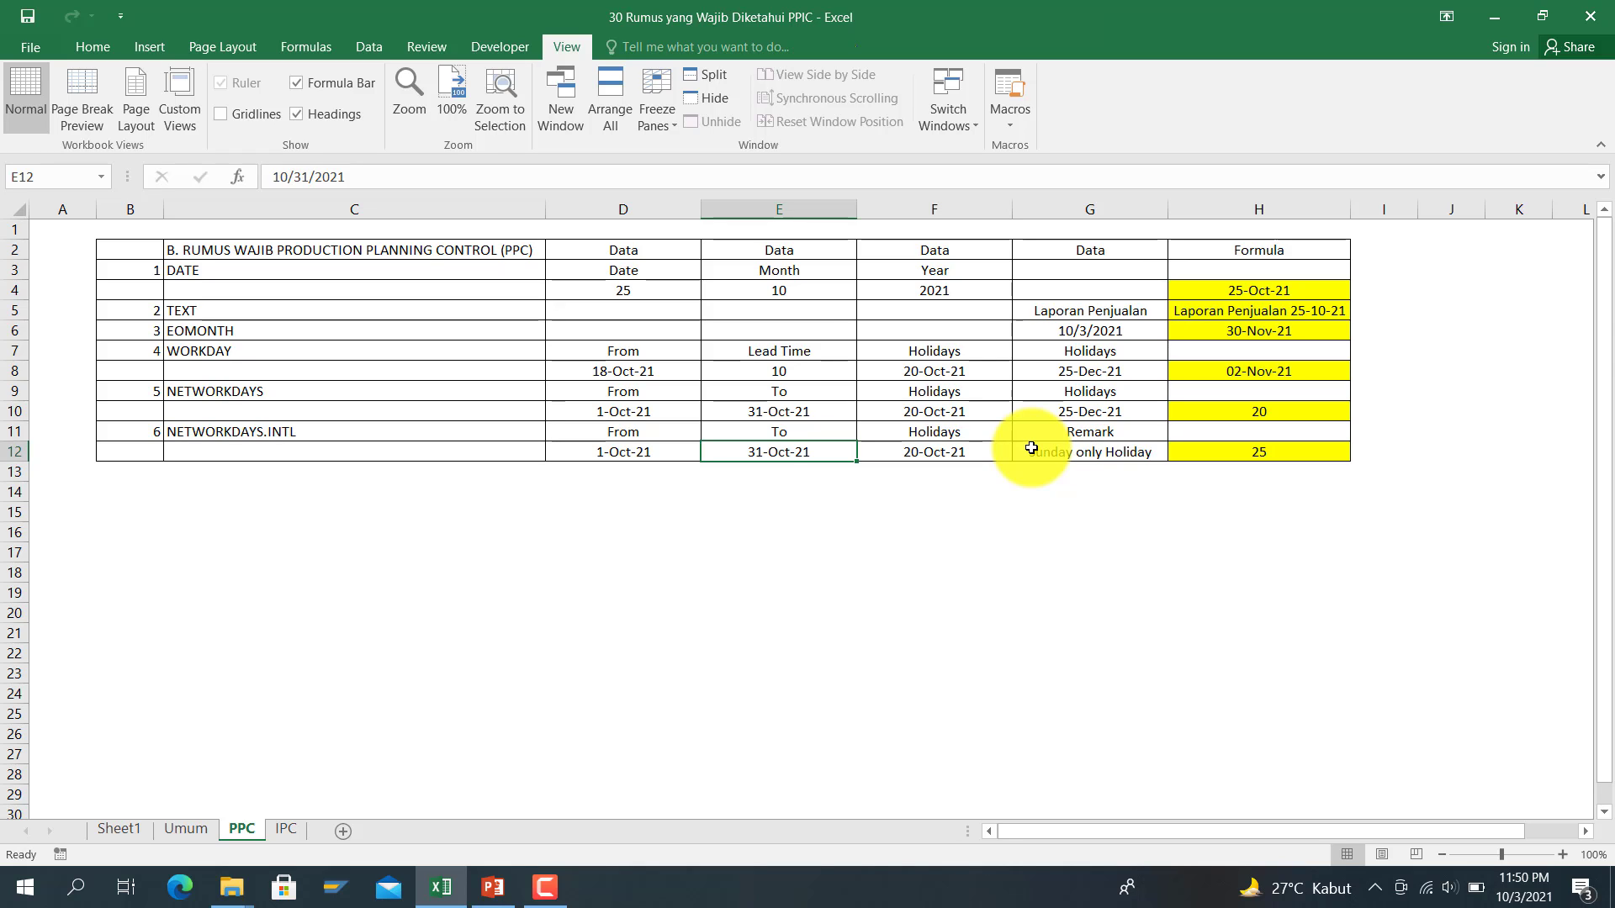
pyautogui.press('Right')
pyautogui.press('Right')
pyautogui.press('Right')
pyautogui.press('Right')
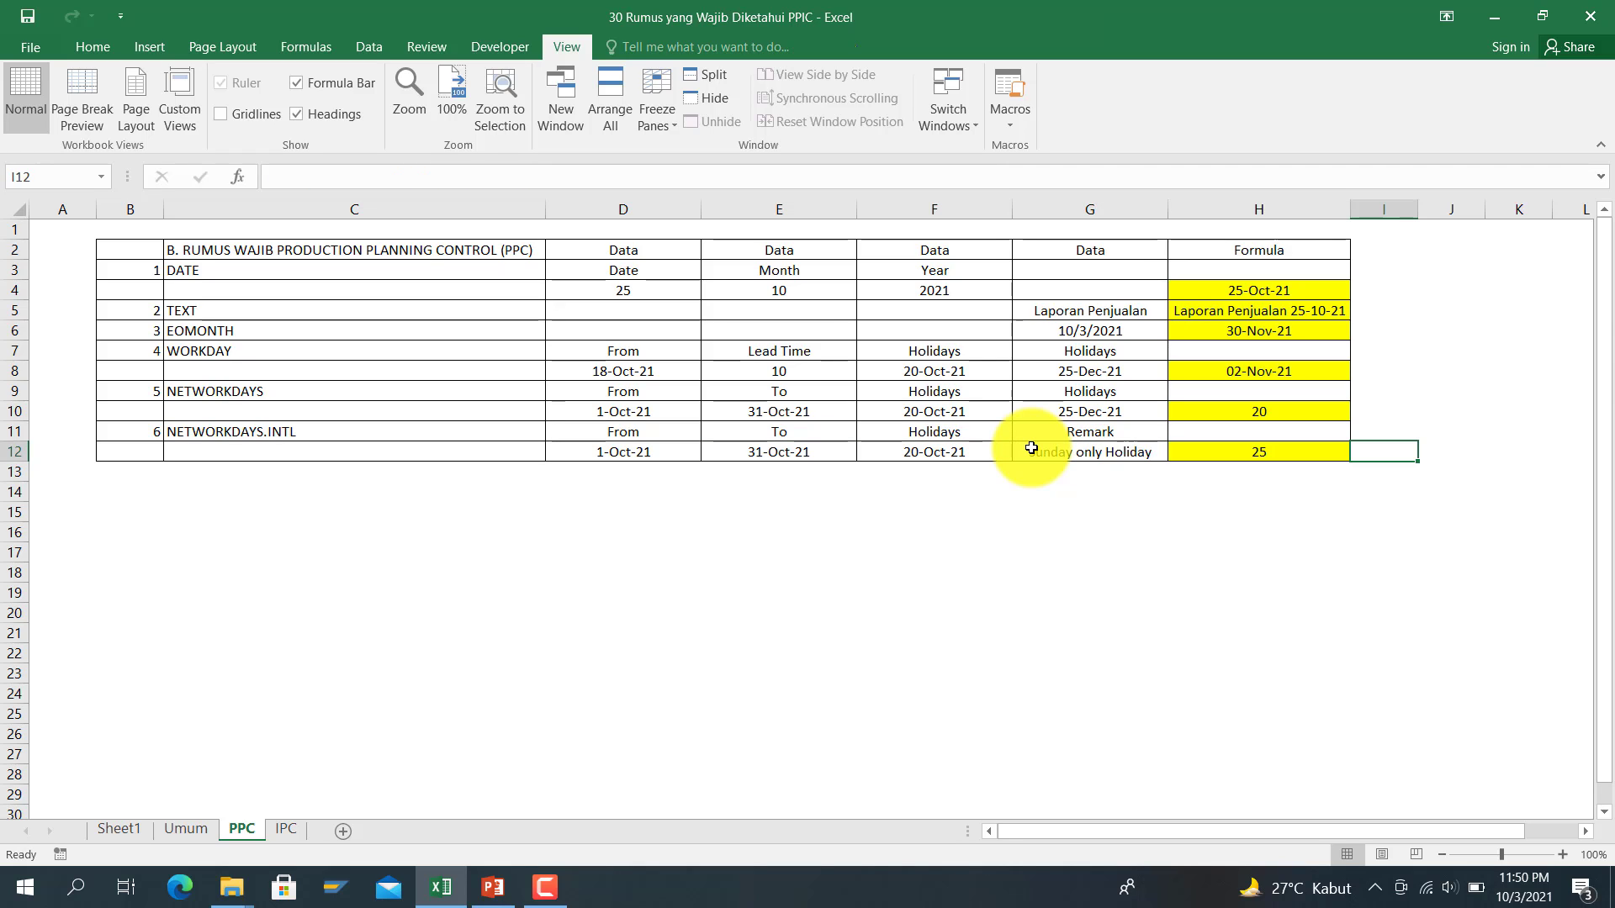
pyautogui.press('Home')
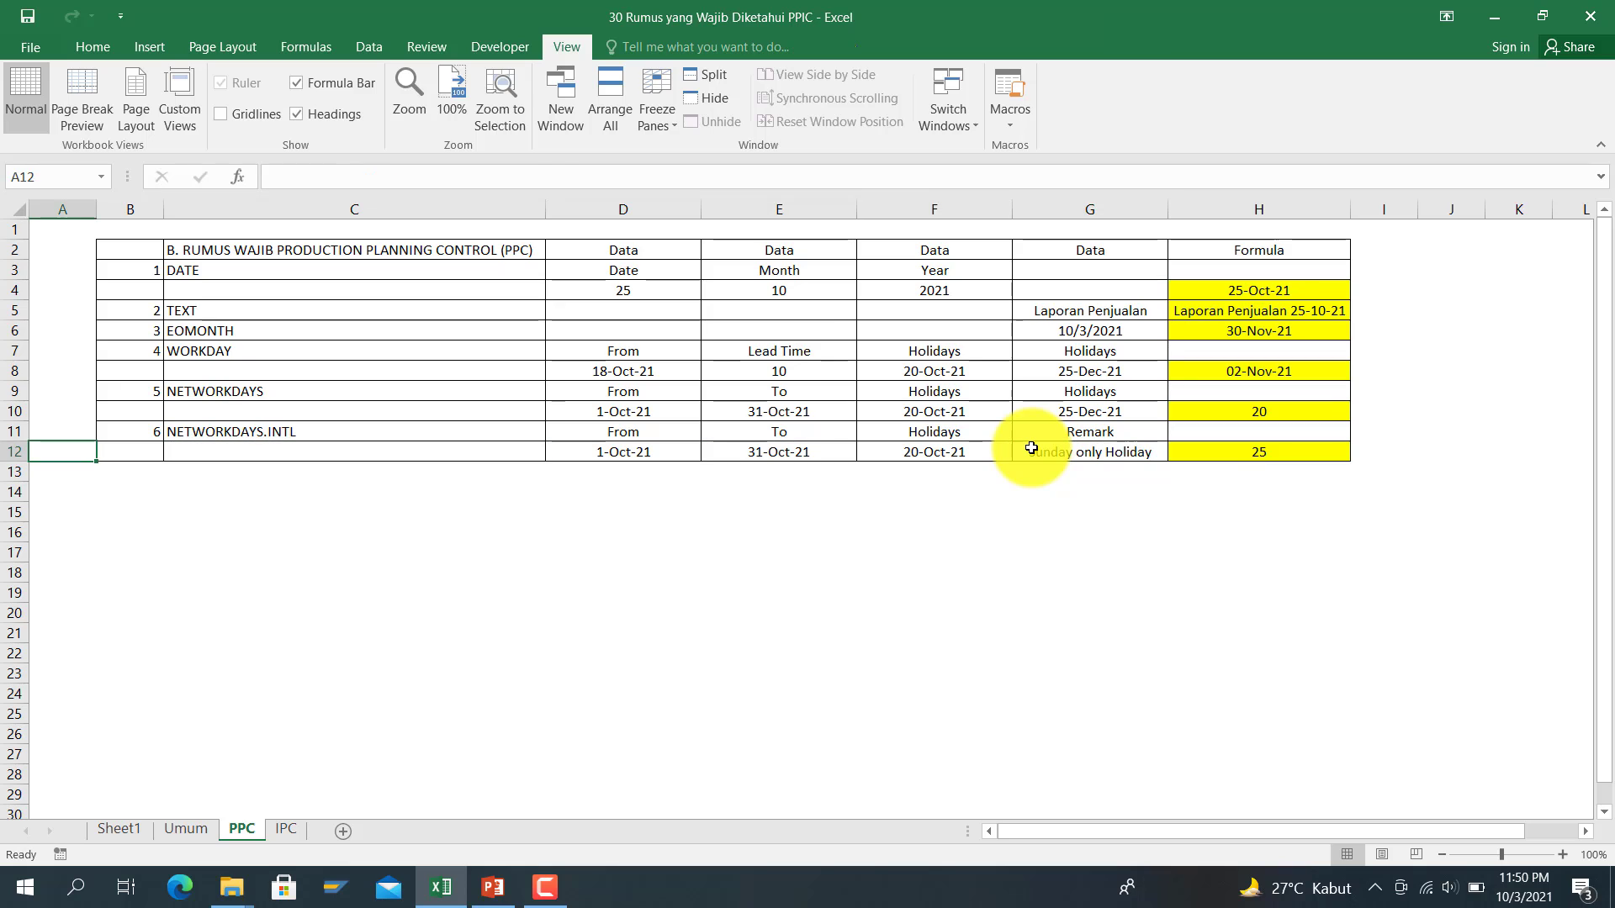
pyautogui.press('Right')
pyautogui.press('Right')
pyautogui.press('Right')
pyautogui.press('Right')
pyautogui.press('Right')
pyautogui.press('Right')
pyautogui.press('Right')
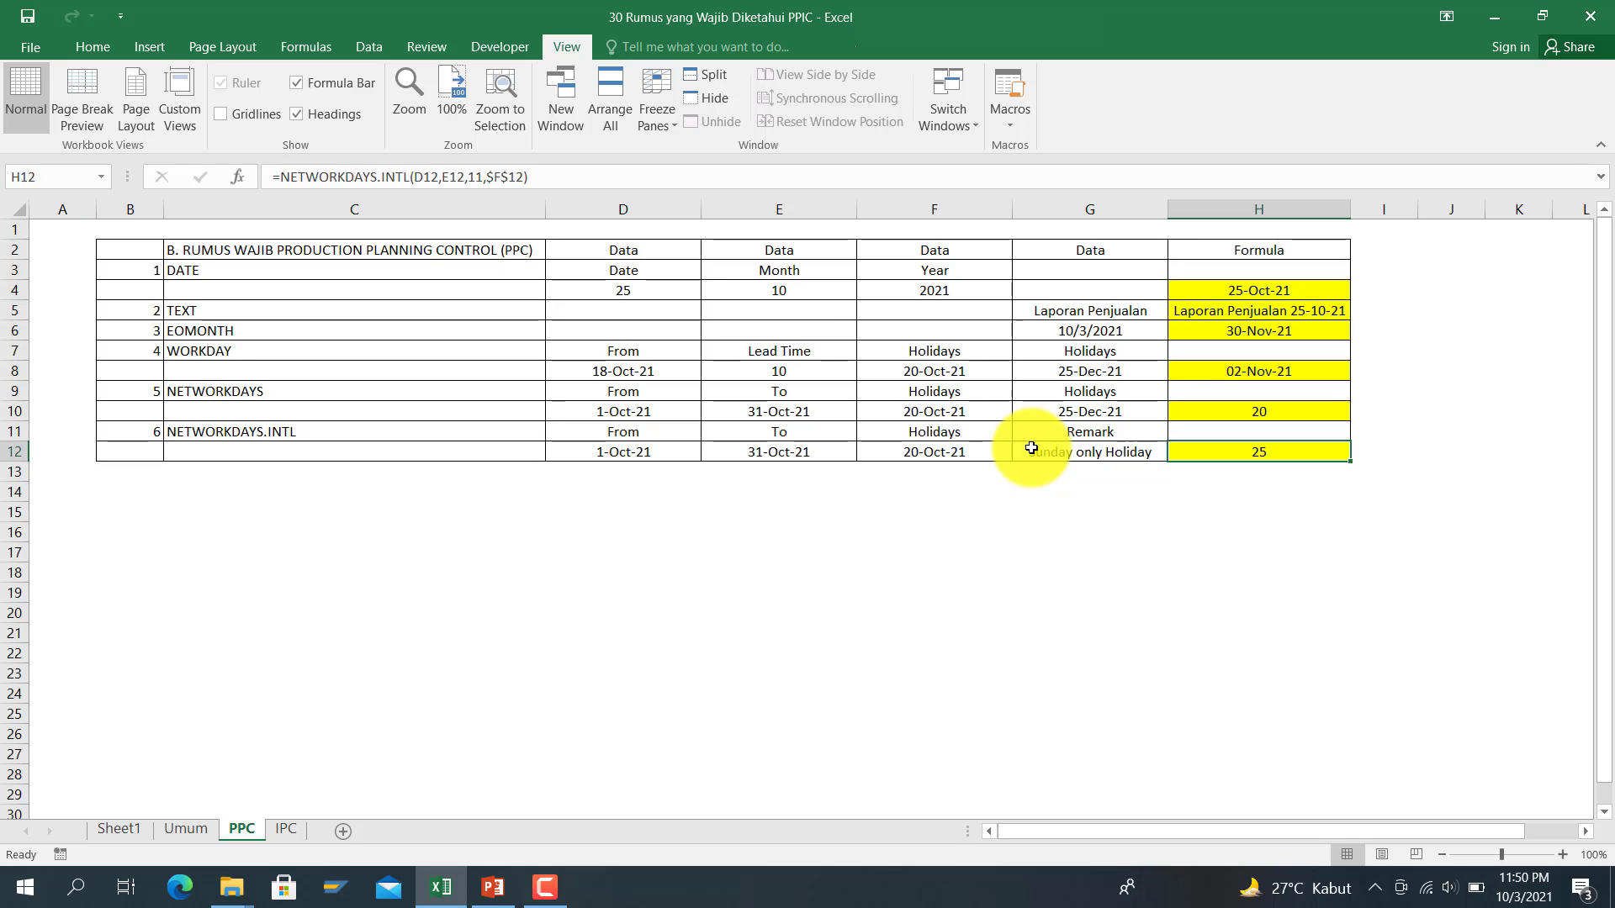
pyautogui.press('Right')
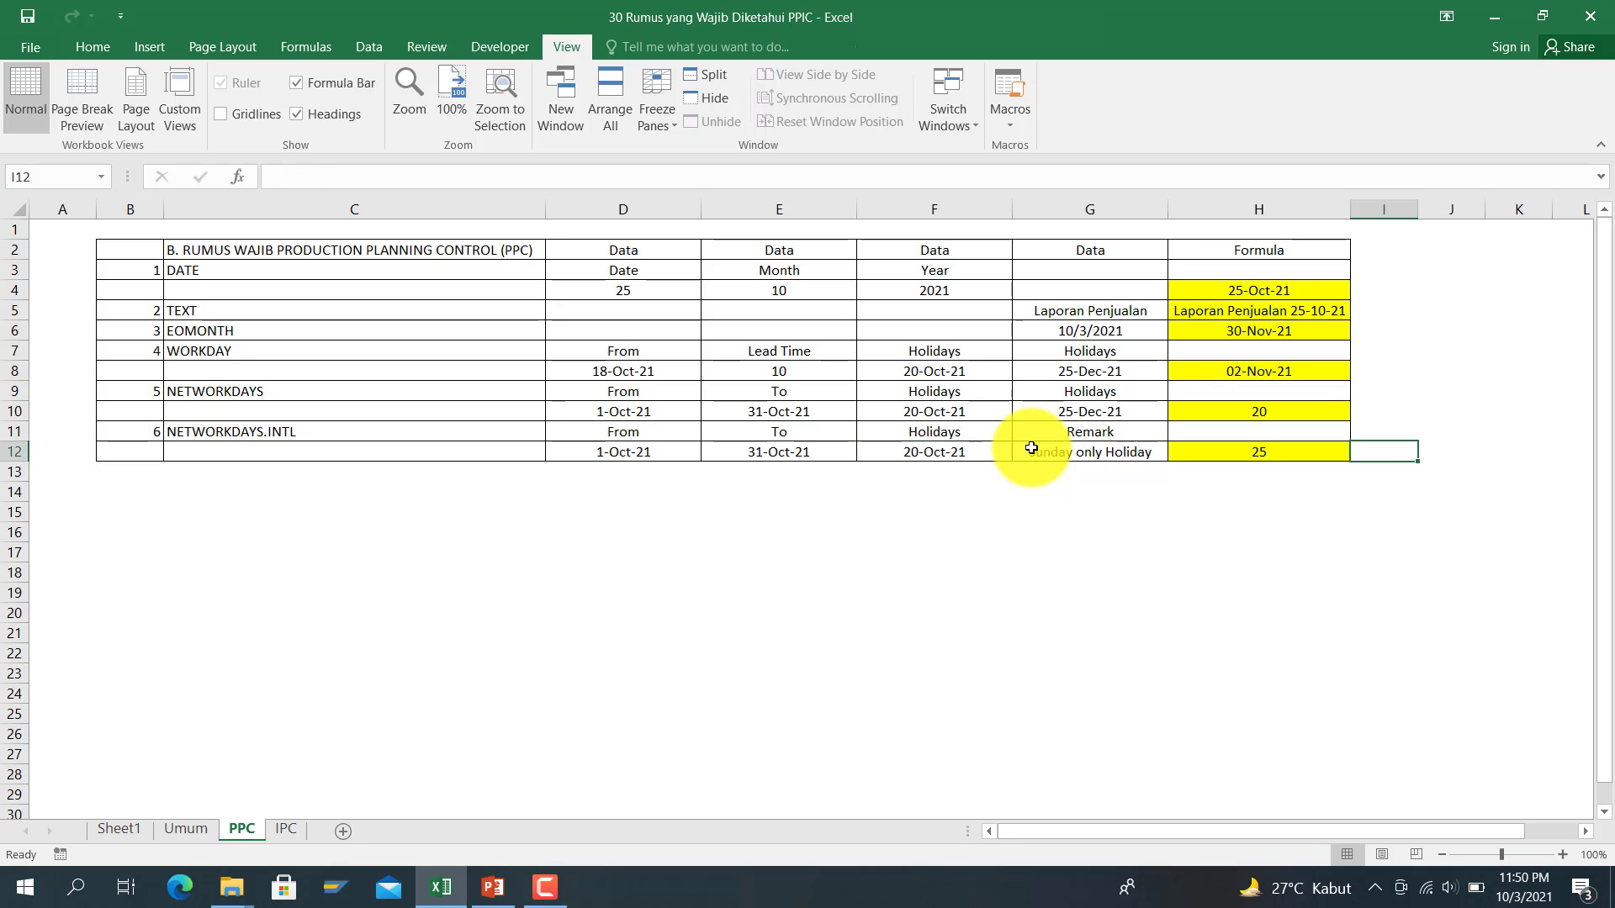
pyautogui.press('Right')
pyautogui.press('Down')
pyautogui.press('Down')
pyautogui.press('Down')
pyautogui.press('Down')
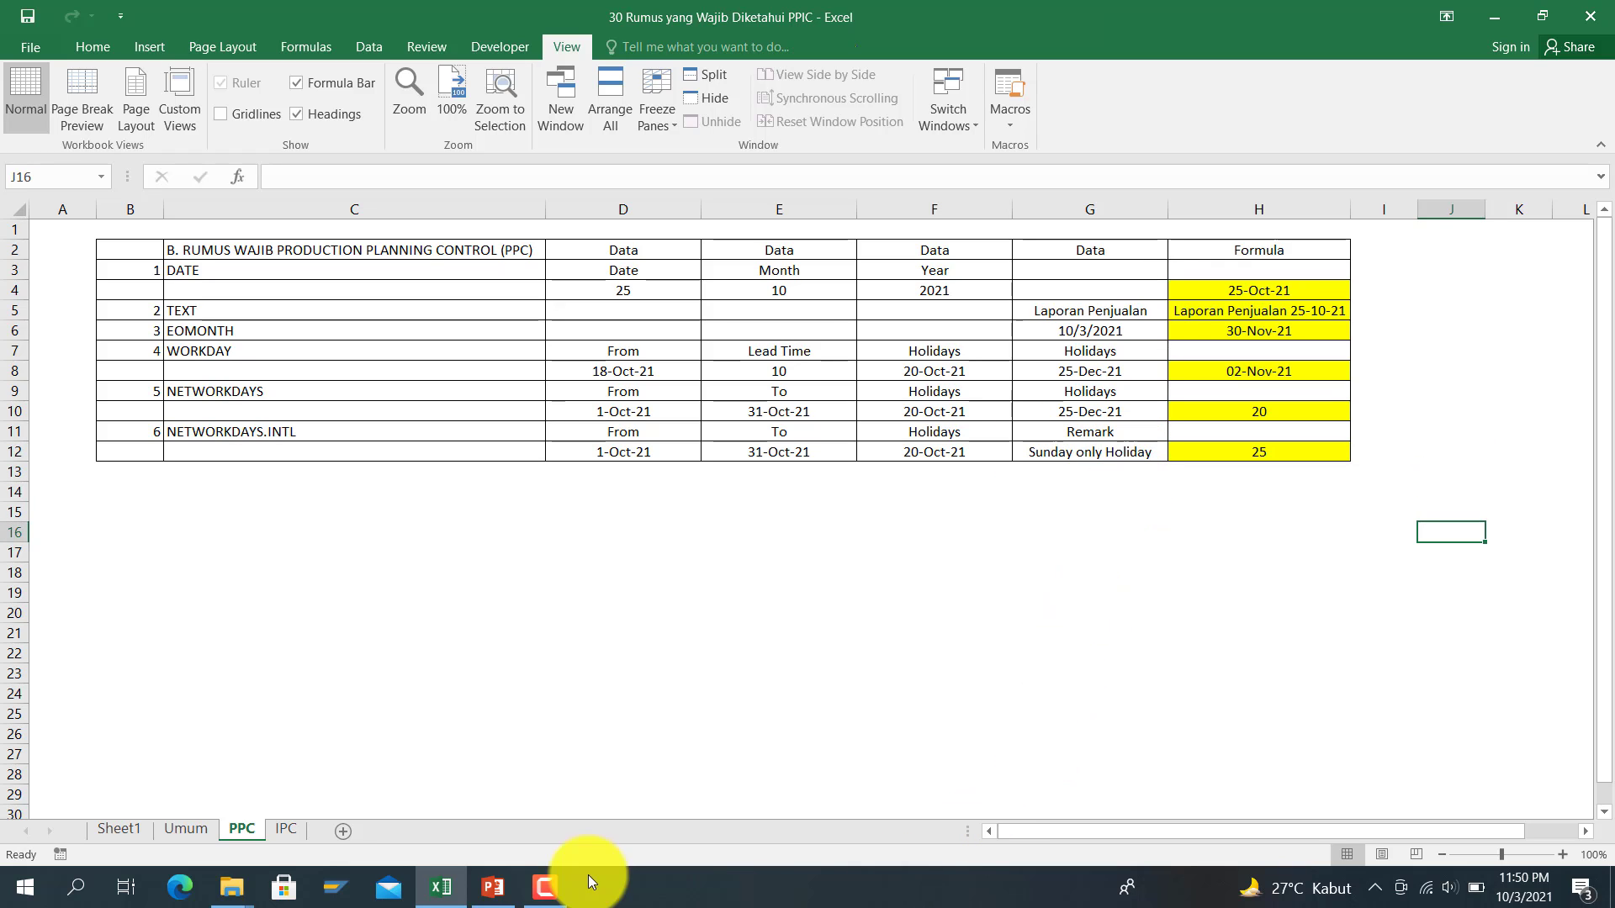
# Step: Open the IPC sheet at row 1 and select H4 for the FORECAST.ETS result
pyautogui.click(284, 834)
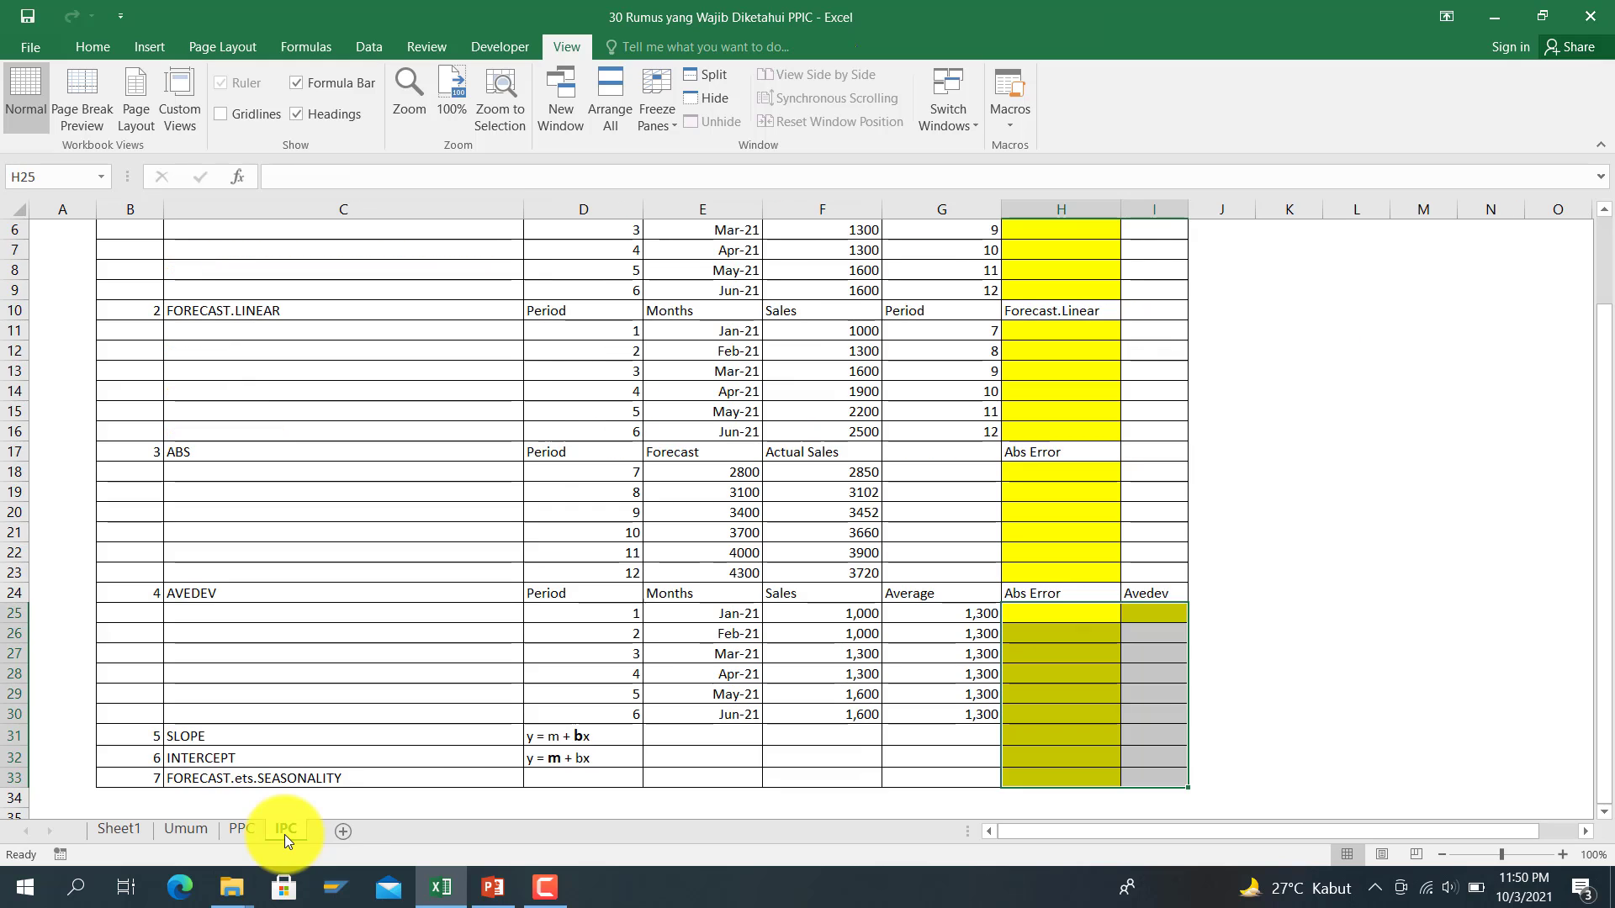
pyautogui.scroll(2, 488, 673)
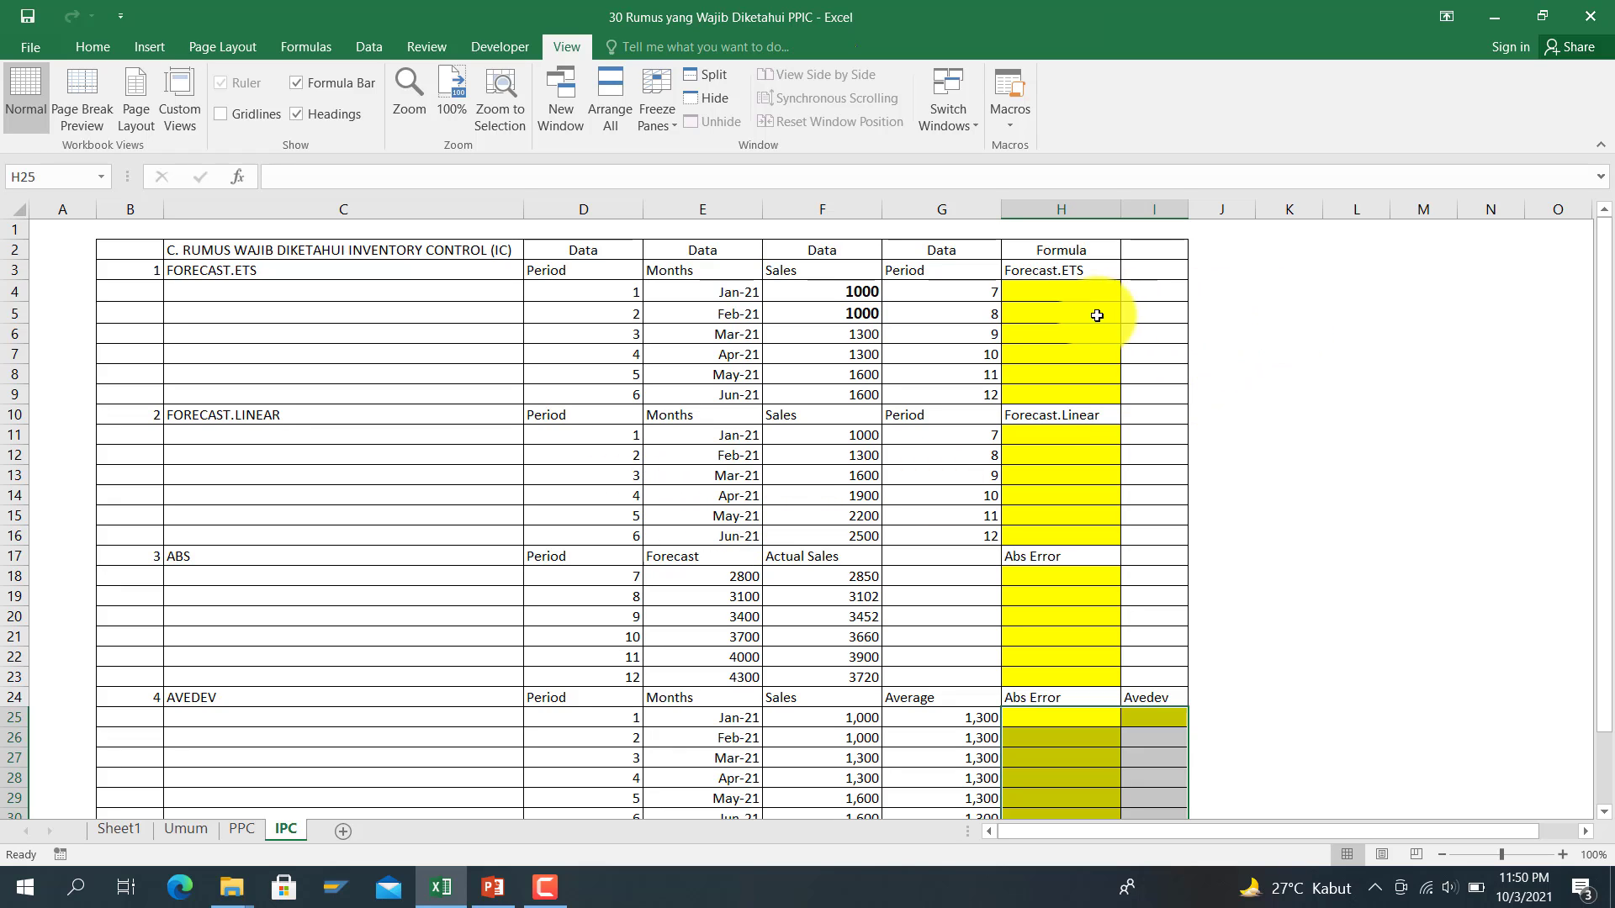
pyautogui.click(1065, 292)
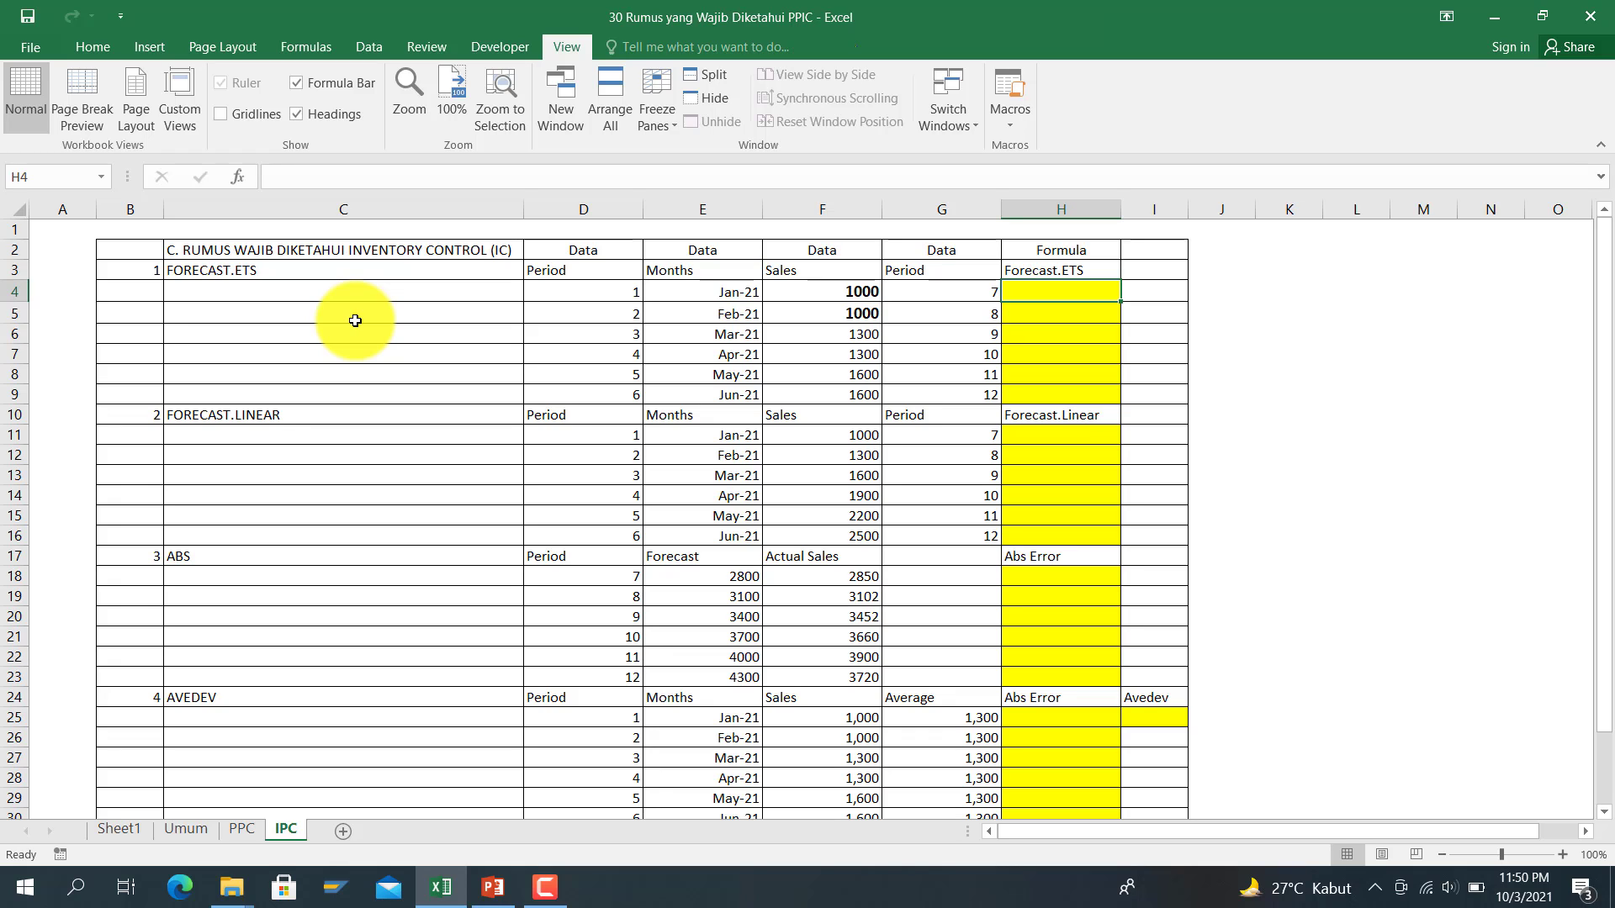
# Step: Enter =FORECAST.ETS(G4,$F$4:$F$9,$D$4:$D$9) in H4, forecasting period 7 sales as 1,900
pyautogui.write('=foreca')
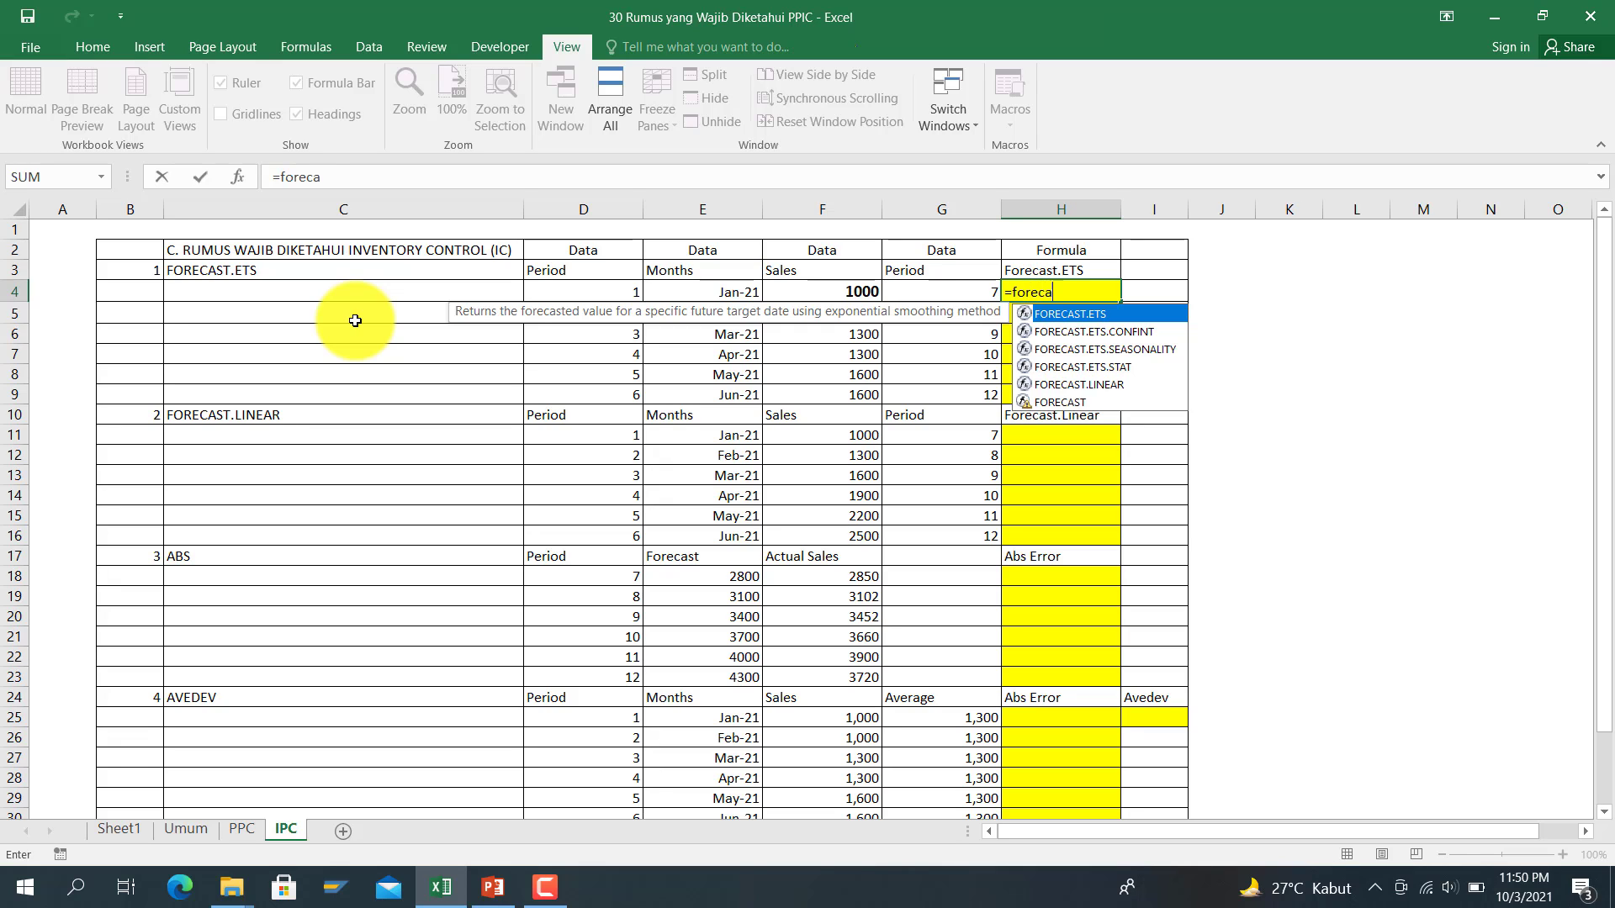
pyautogui.write('st.ets')
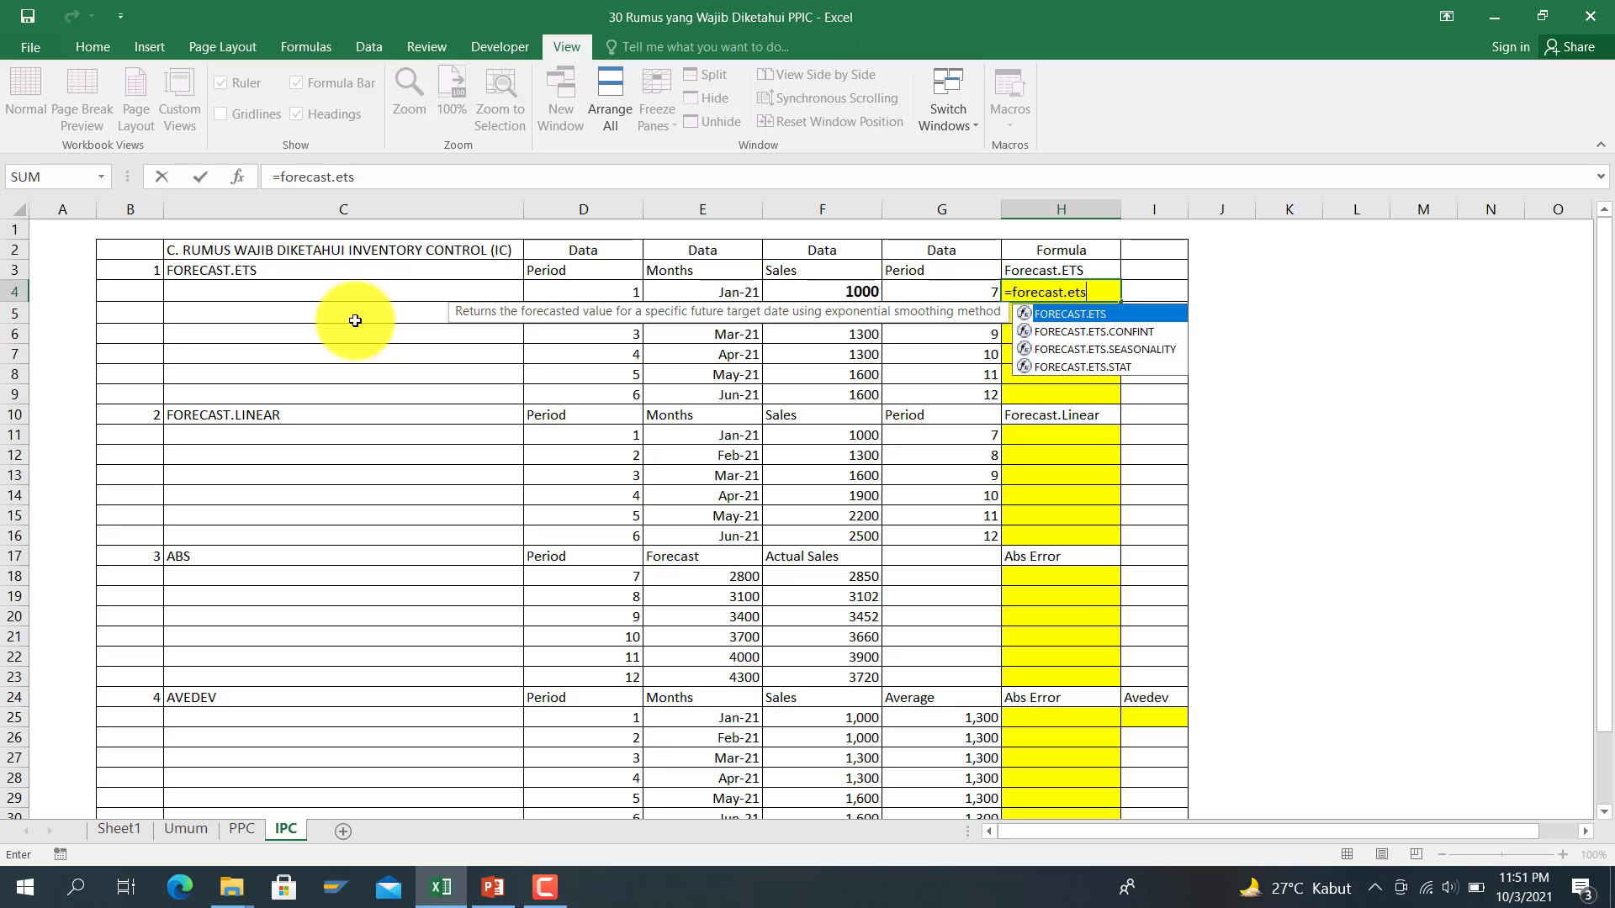
pyautogui.write('(')
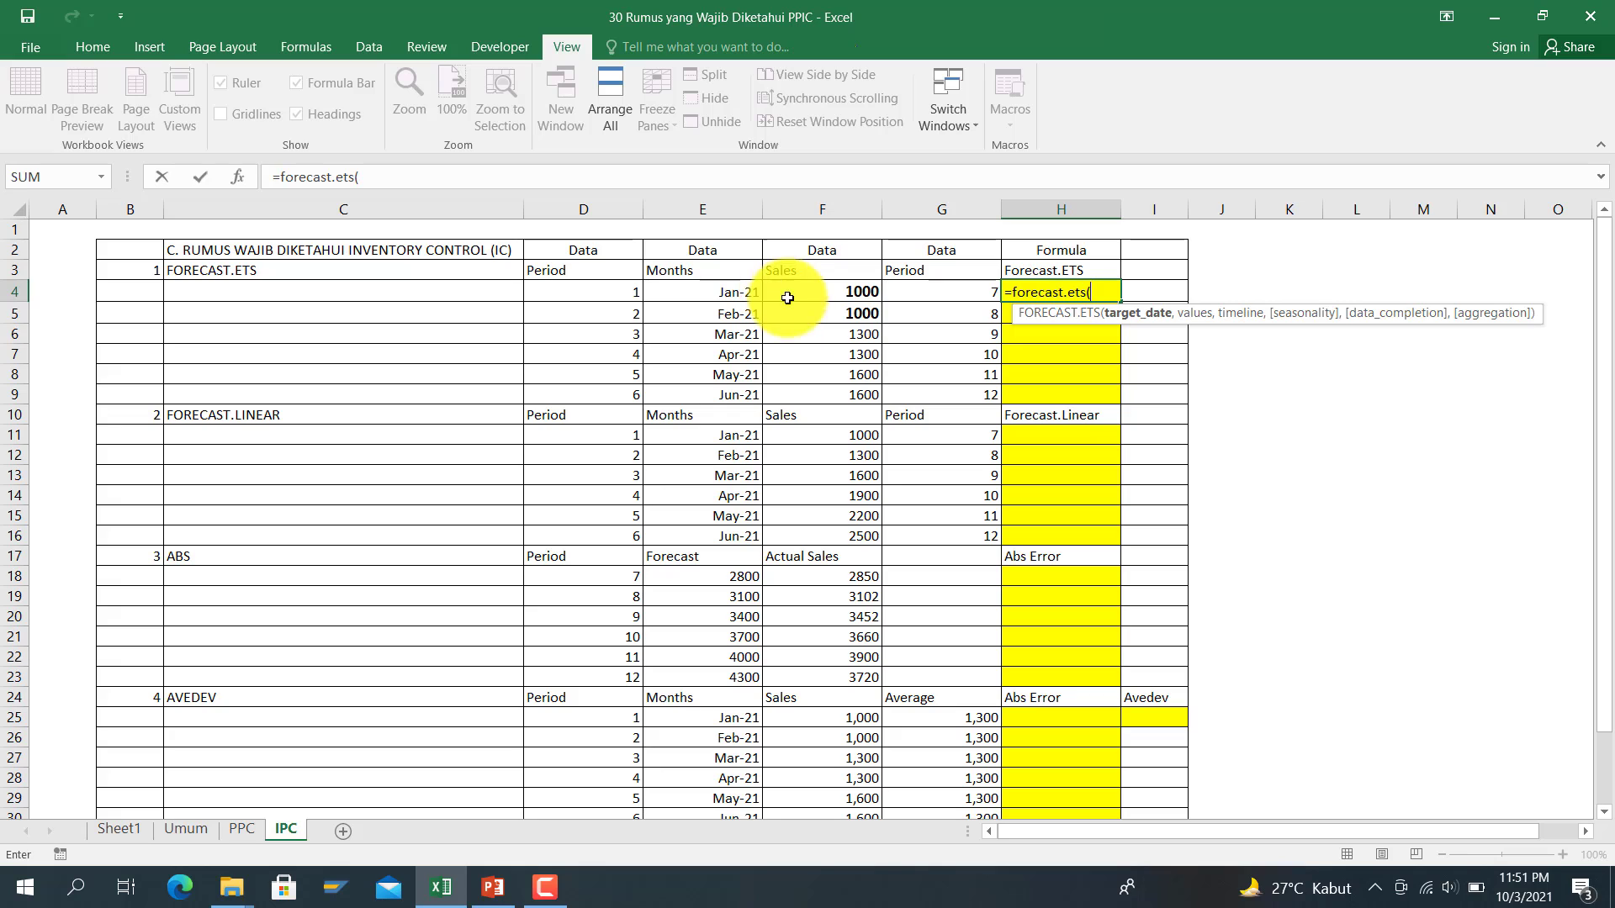
pyautogui.click(924, 296)
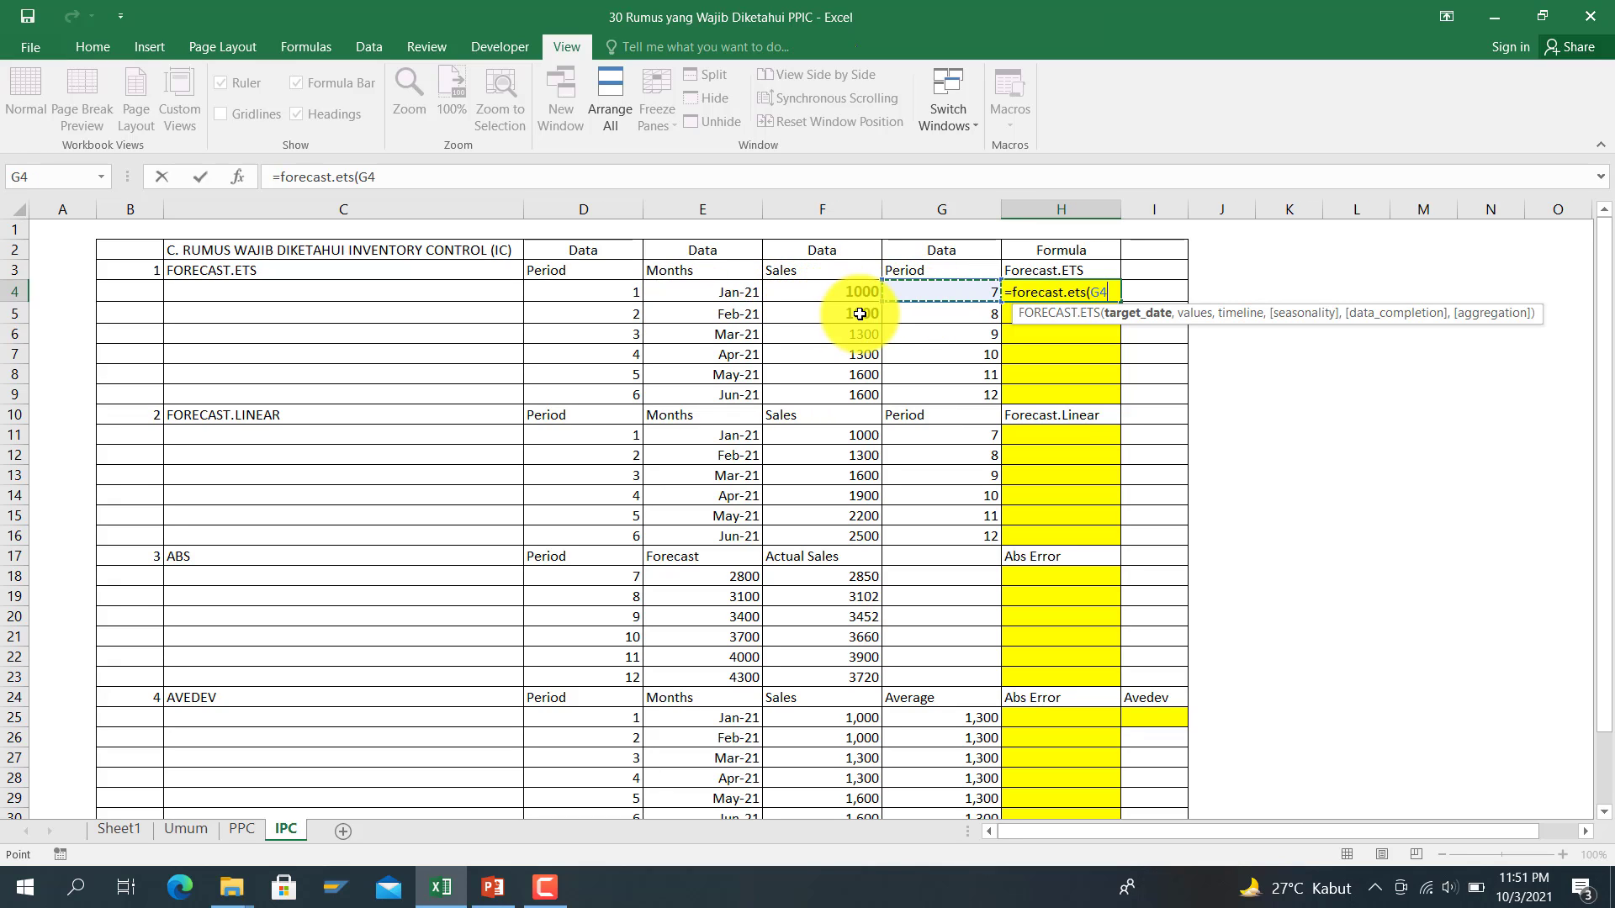
pyautogui.write(',')
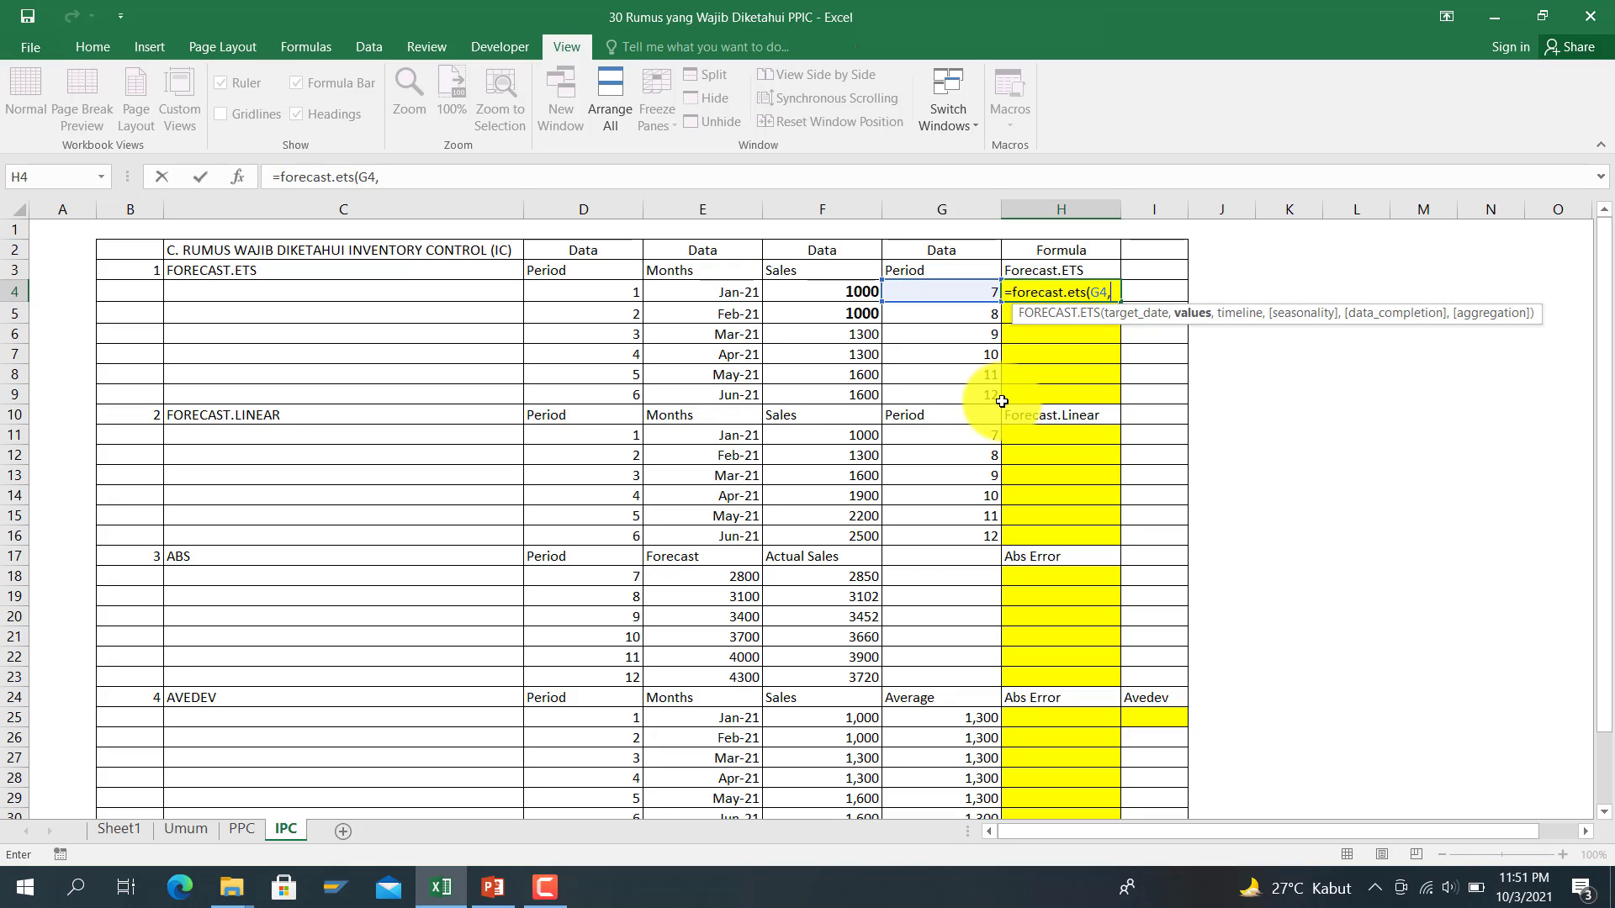
pyautogui.moveTo(829, 295); pyautogui.dragTo(868, 389)
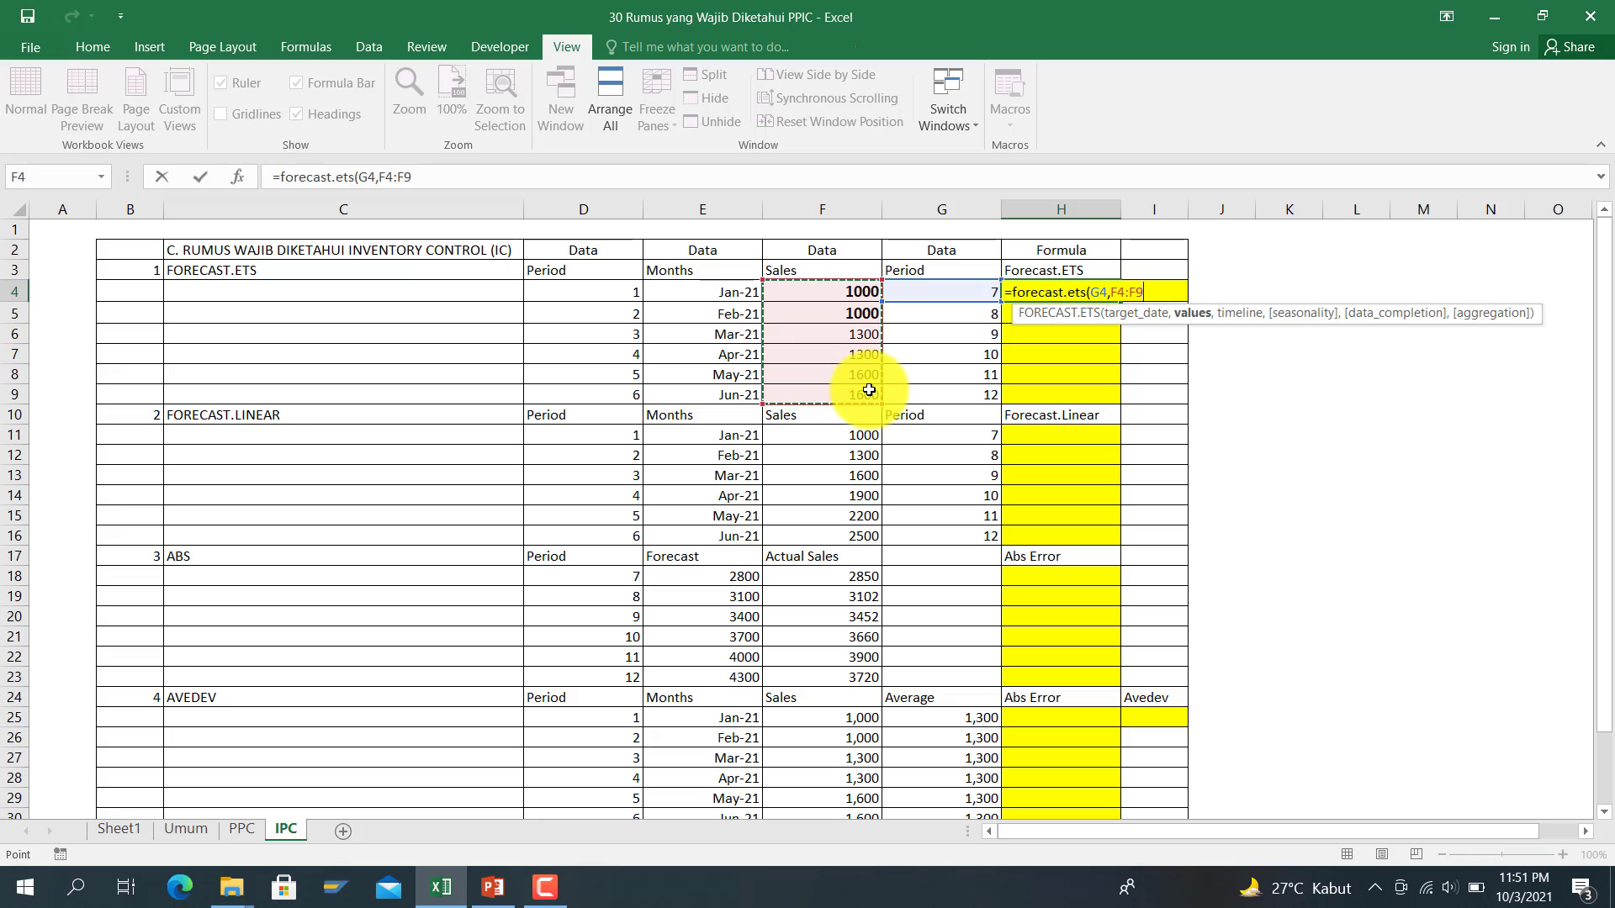
pyautogui.press('F4')
pyautogui.write(',')
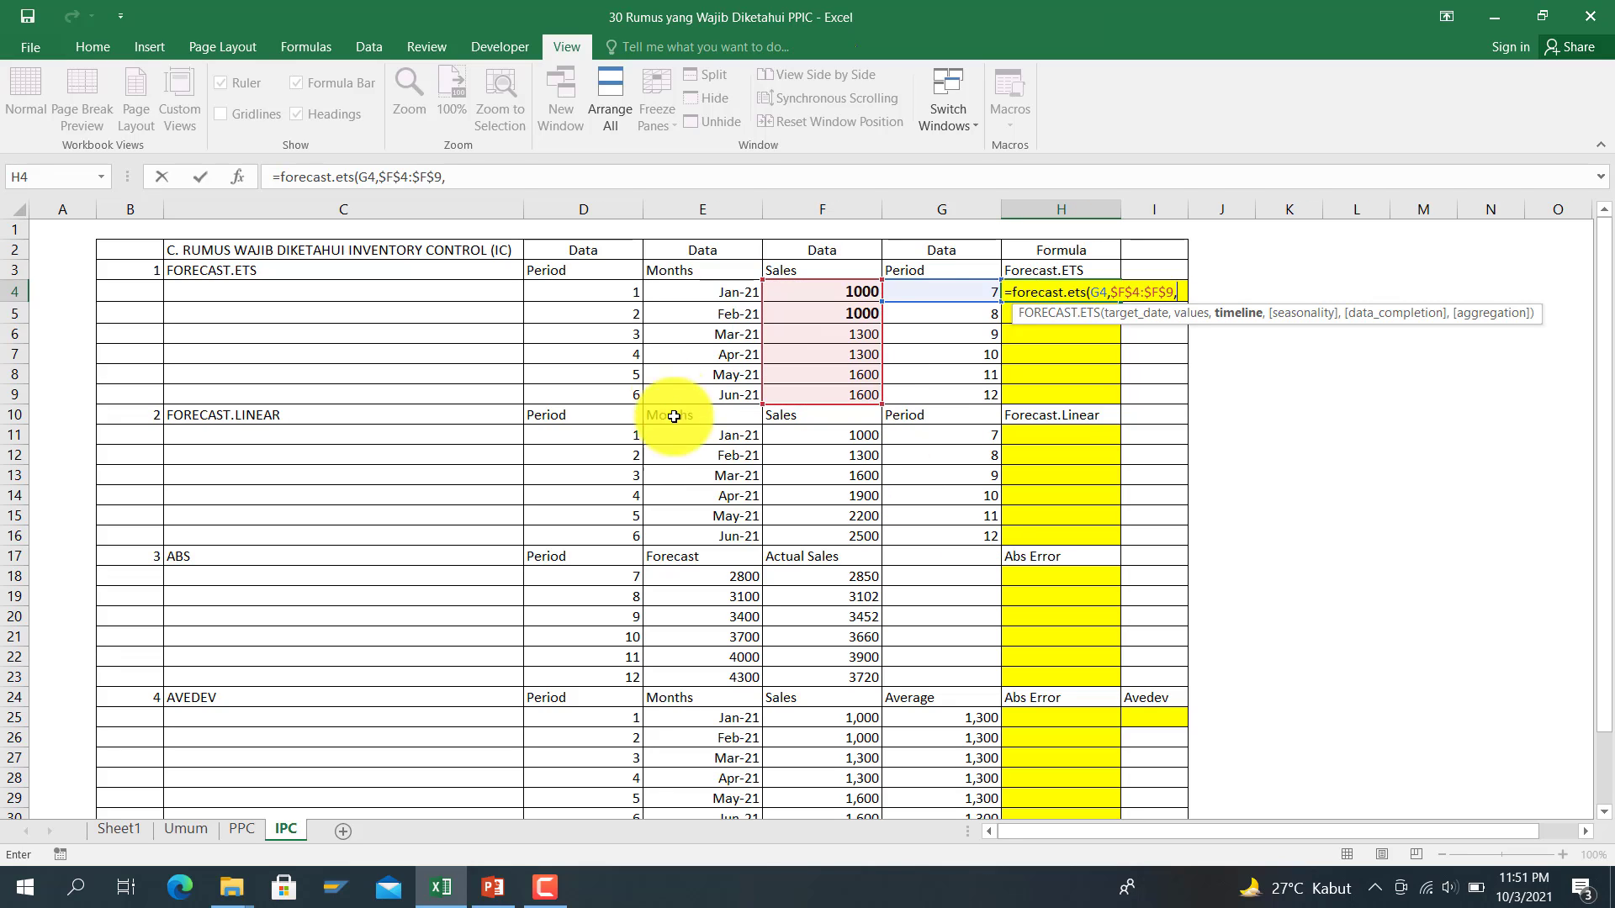
pyautogui.moveTo(620, 290); pyautogui.dragTo(614, 387)
pyautogui.press('F4')
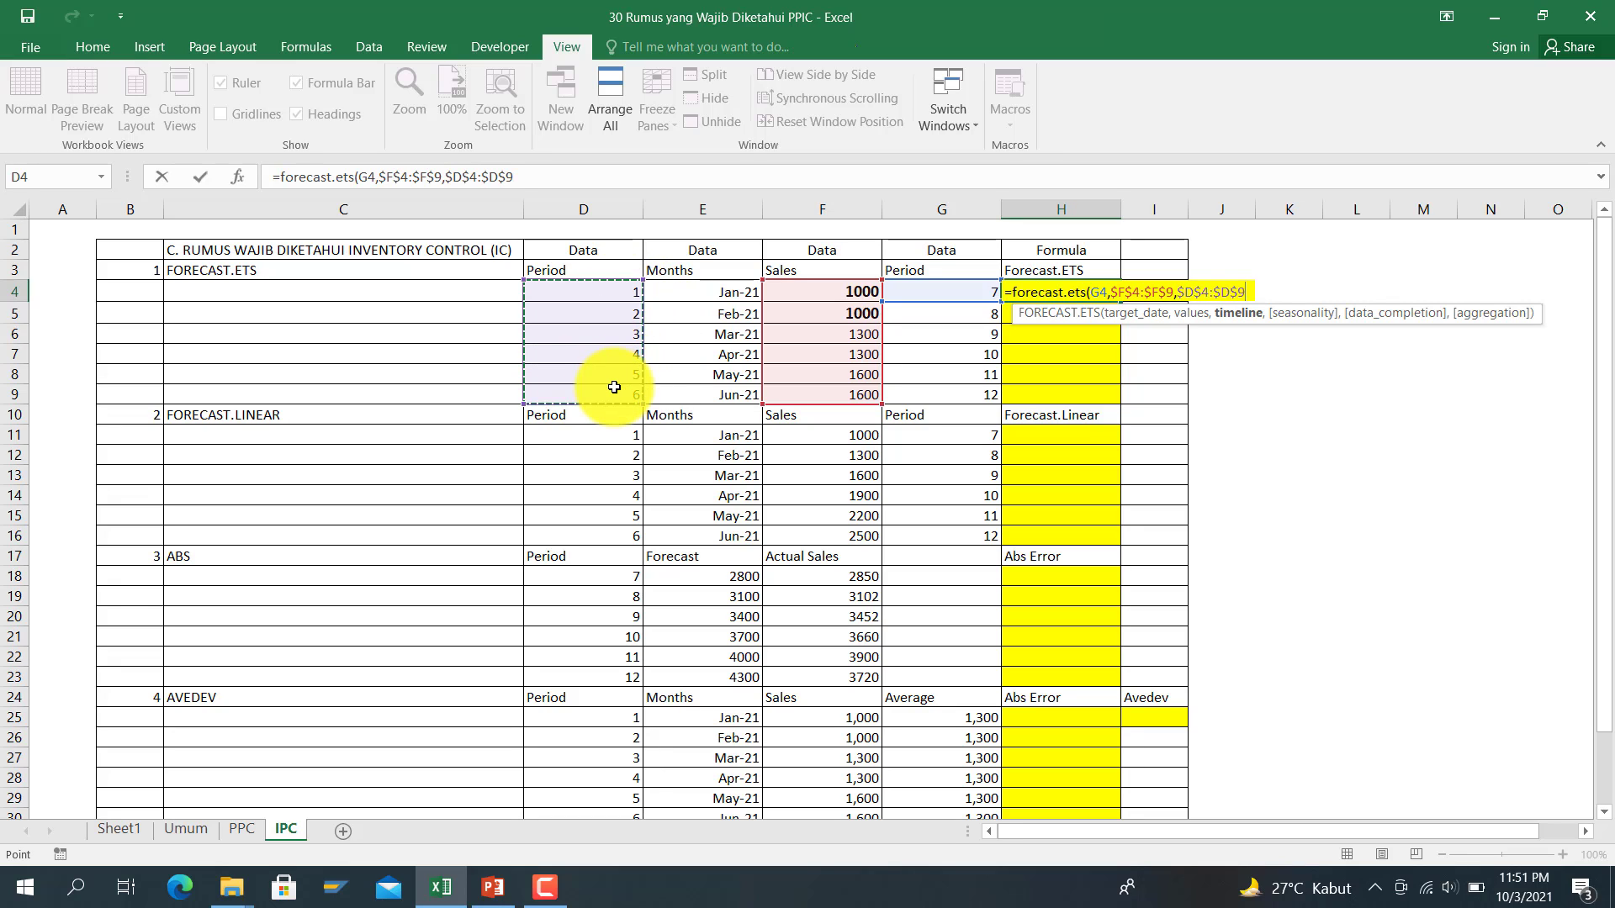
pyautogui.press('Return')
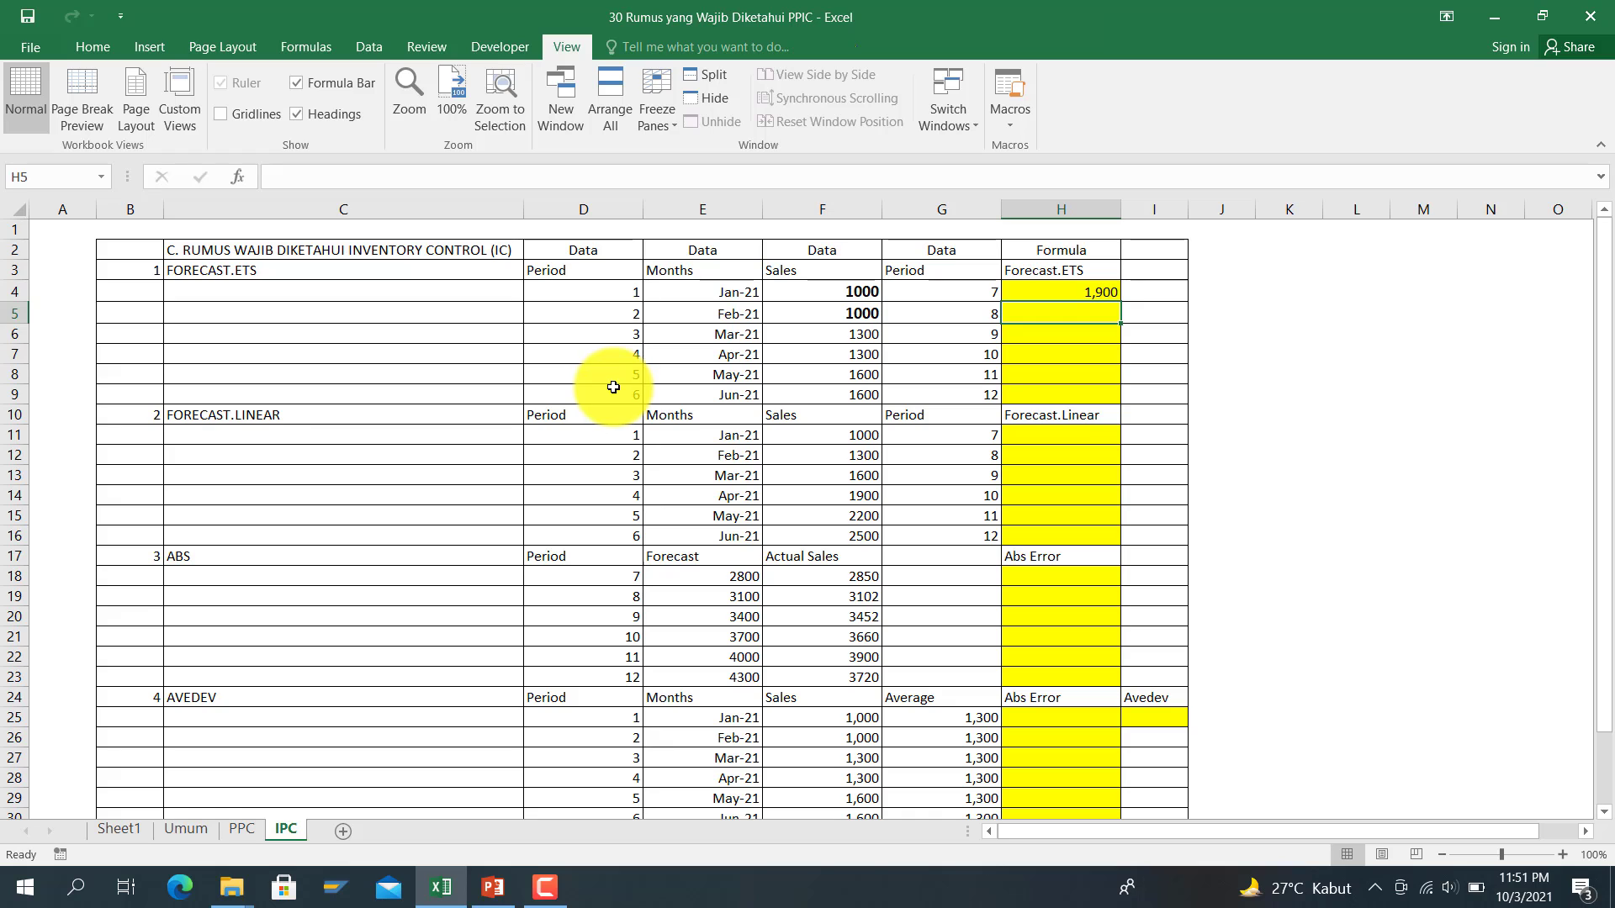
# Step: Fill H4's FORECAST.ETS formula down to H9, giving forecasts from 1,900 to 2,500
pyautogui.click(1110, 295)
pyautogui.moveTo(1124, 303); pyautogui.dragTo(1124, 396)
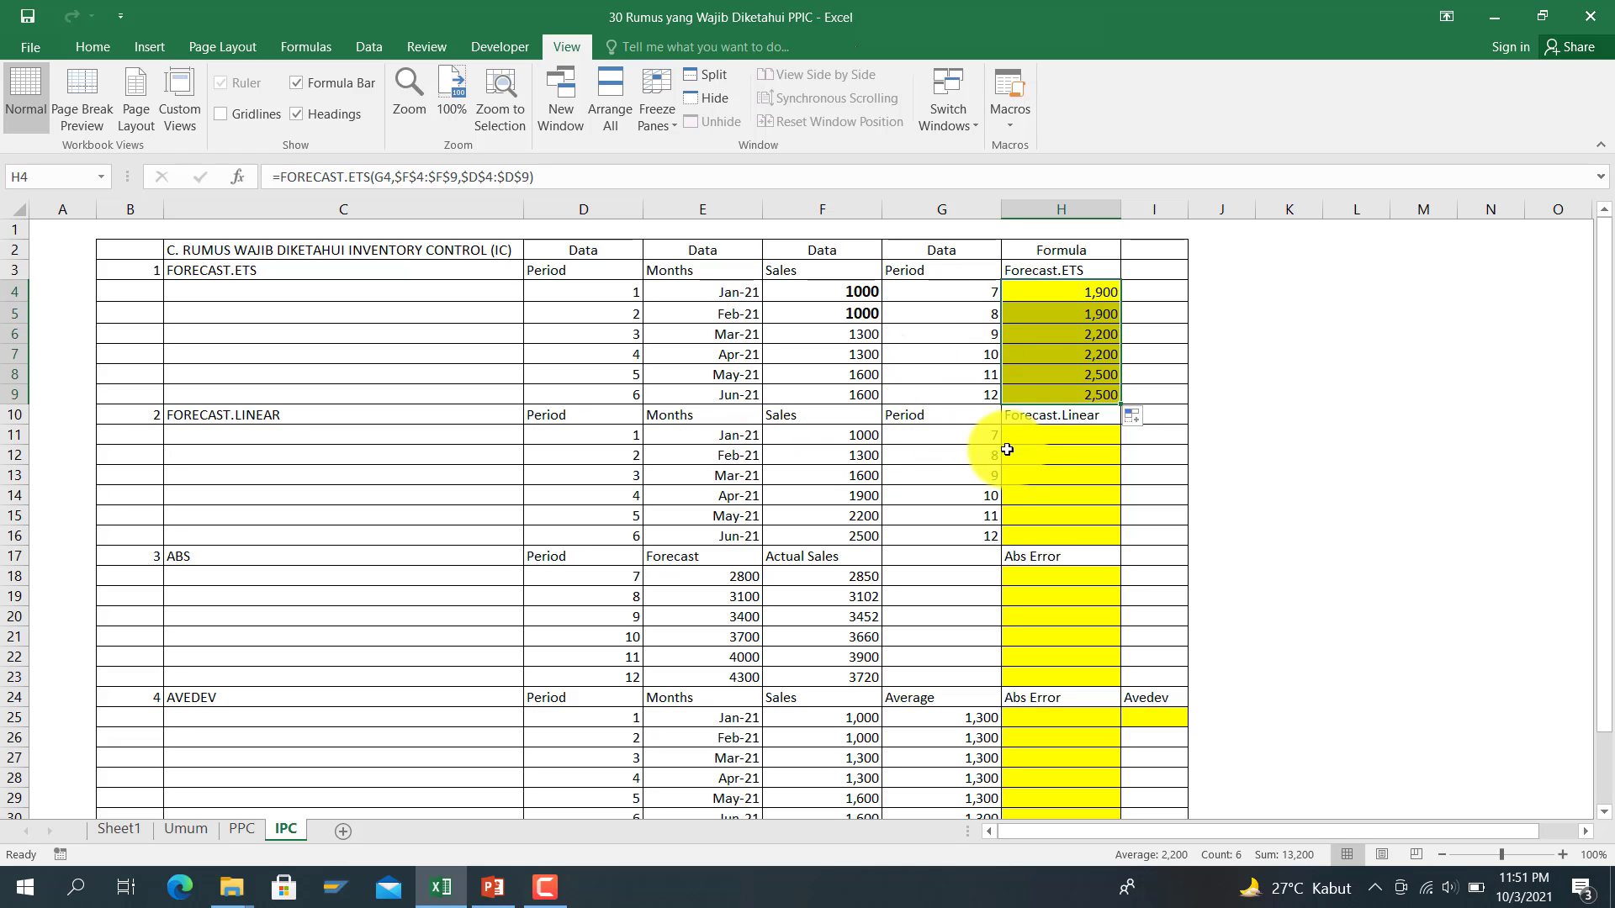
pyautogui.click(1039, 441)
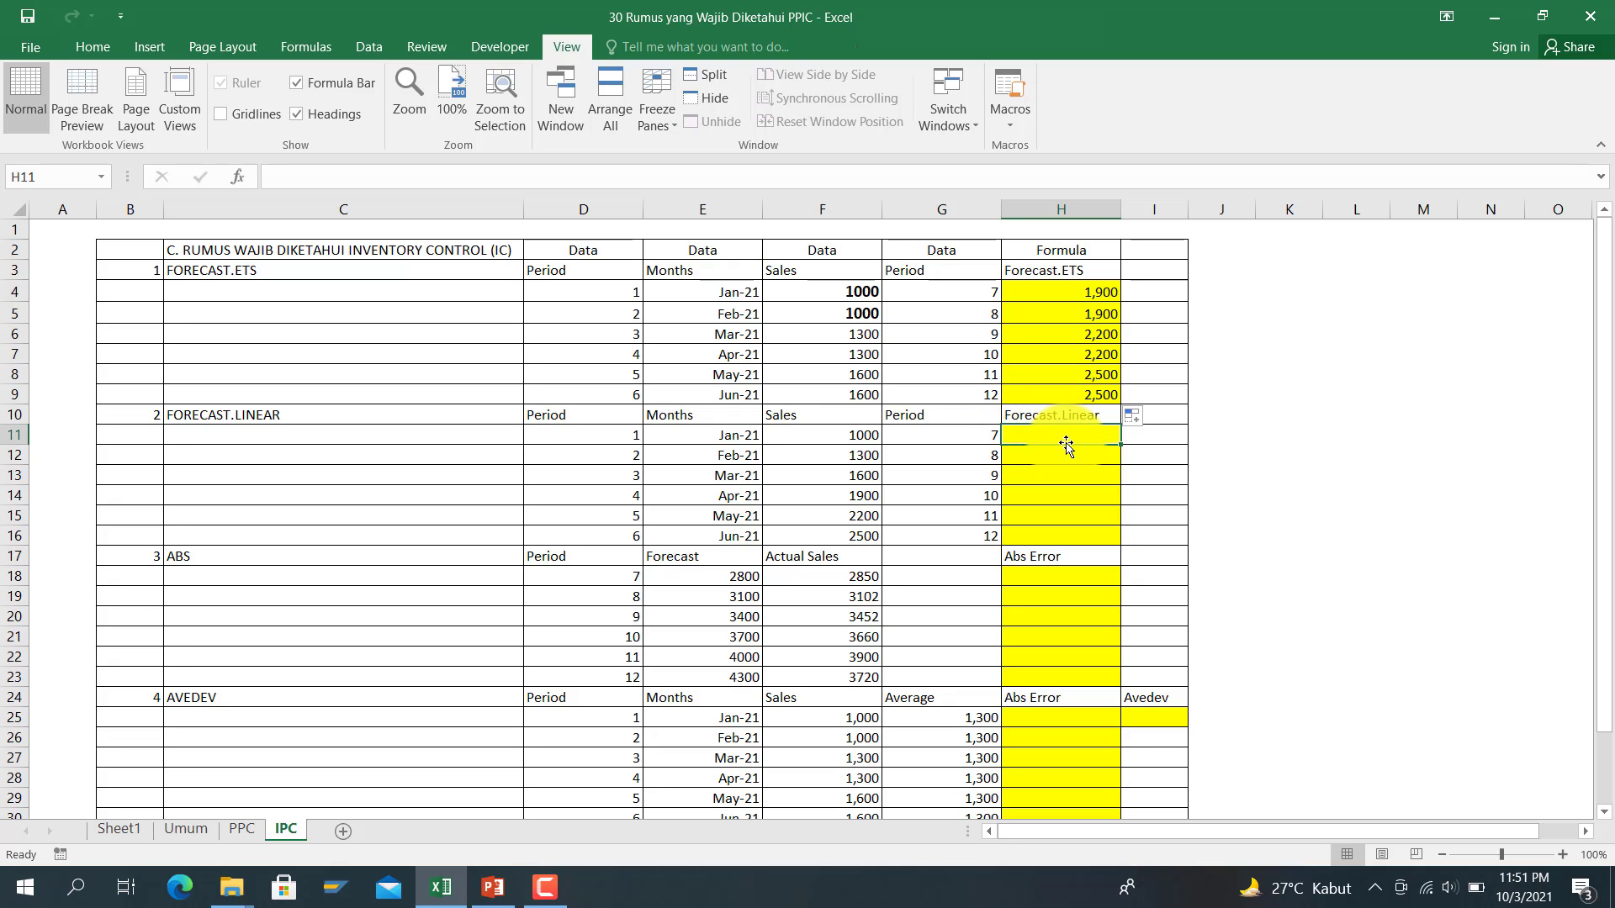
# Step: Enter =FORECAST.LINEAR(G11,F11:F16,D11:D16) in H11, returning 2,800 for period 7
pyautogui.write('=fo')
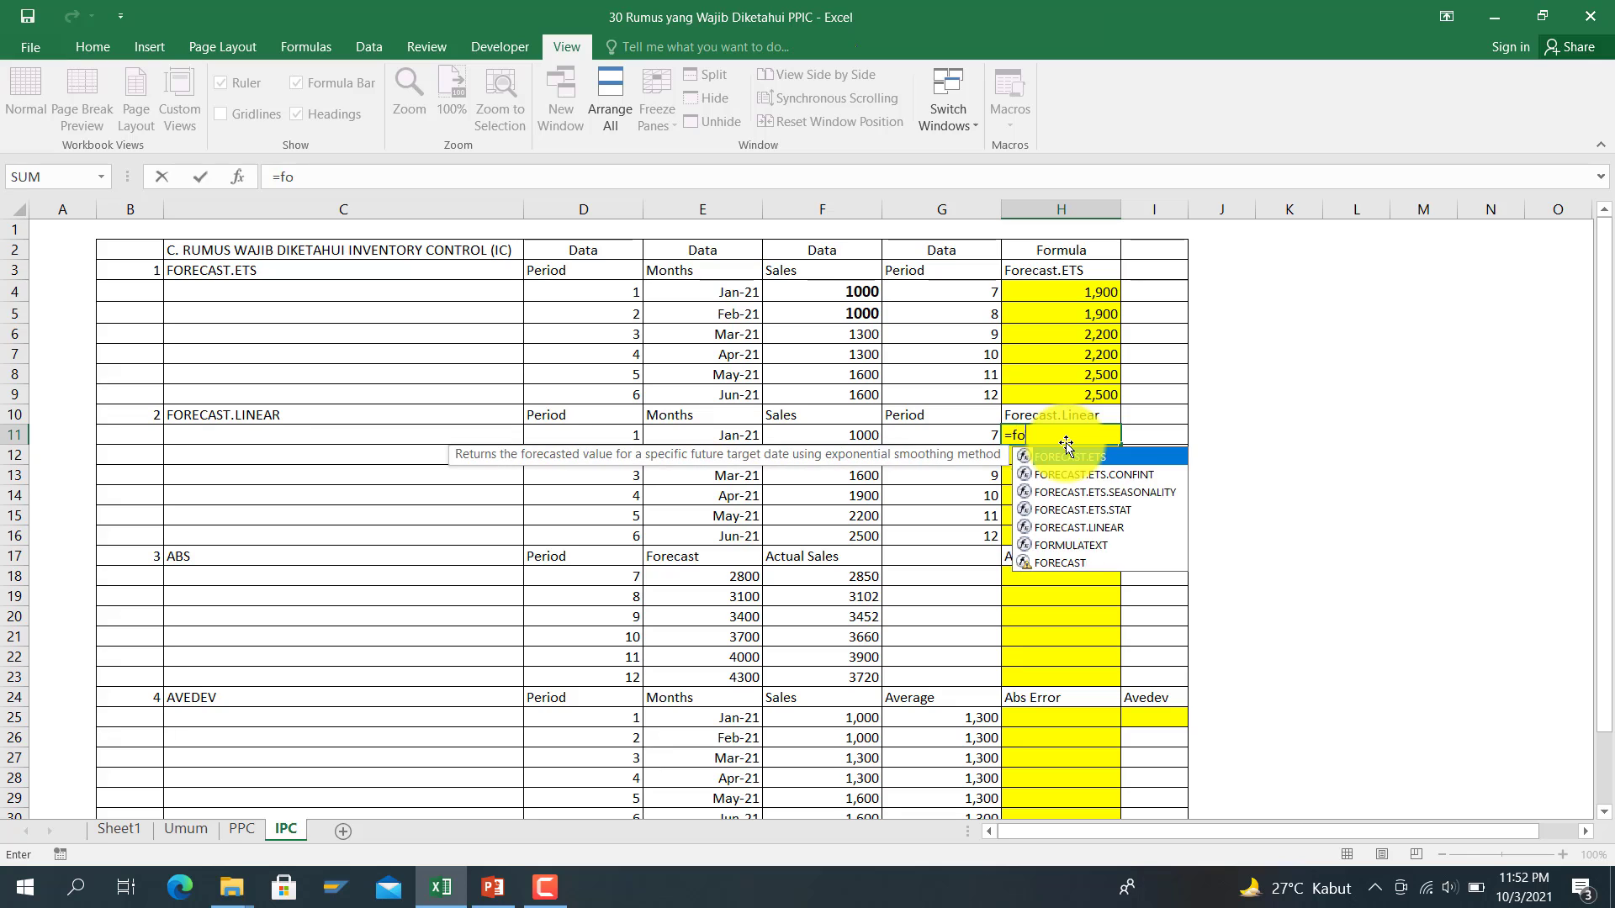
pyautogui.write('recast.')
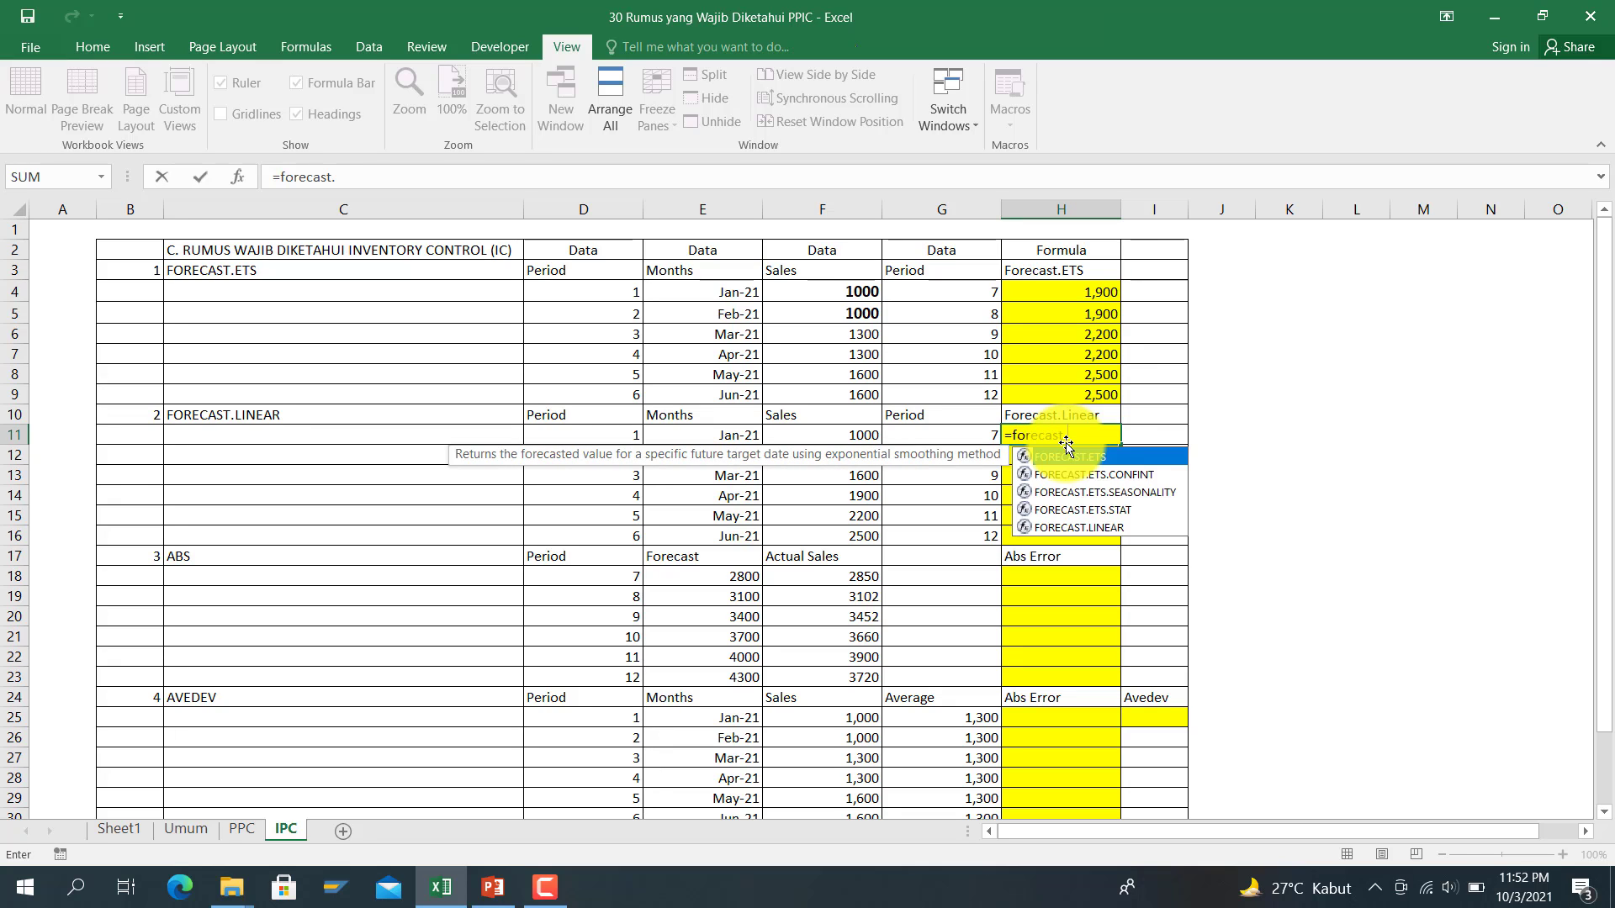
pyautogui.write('linear')
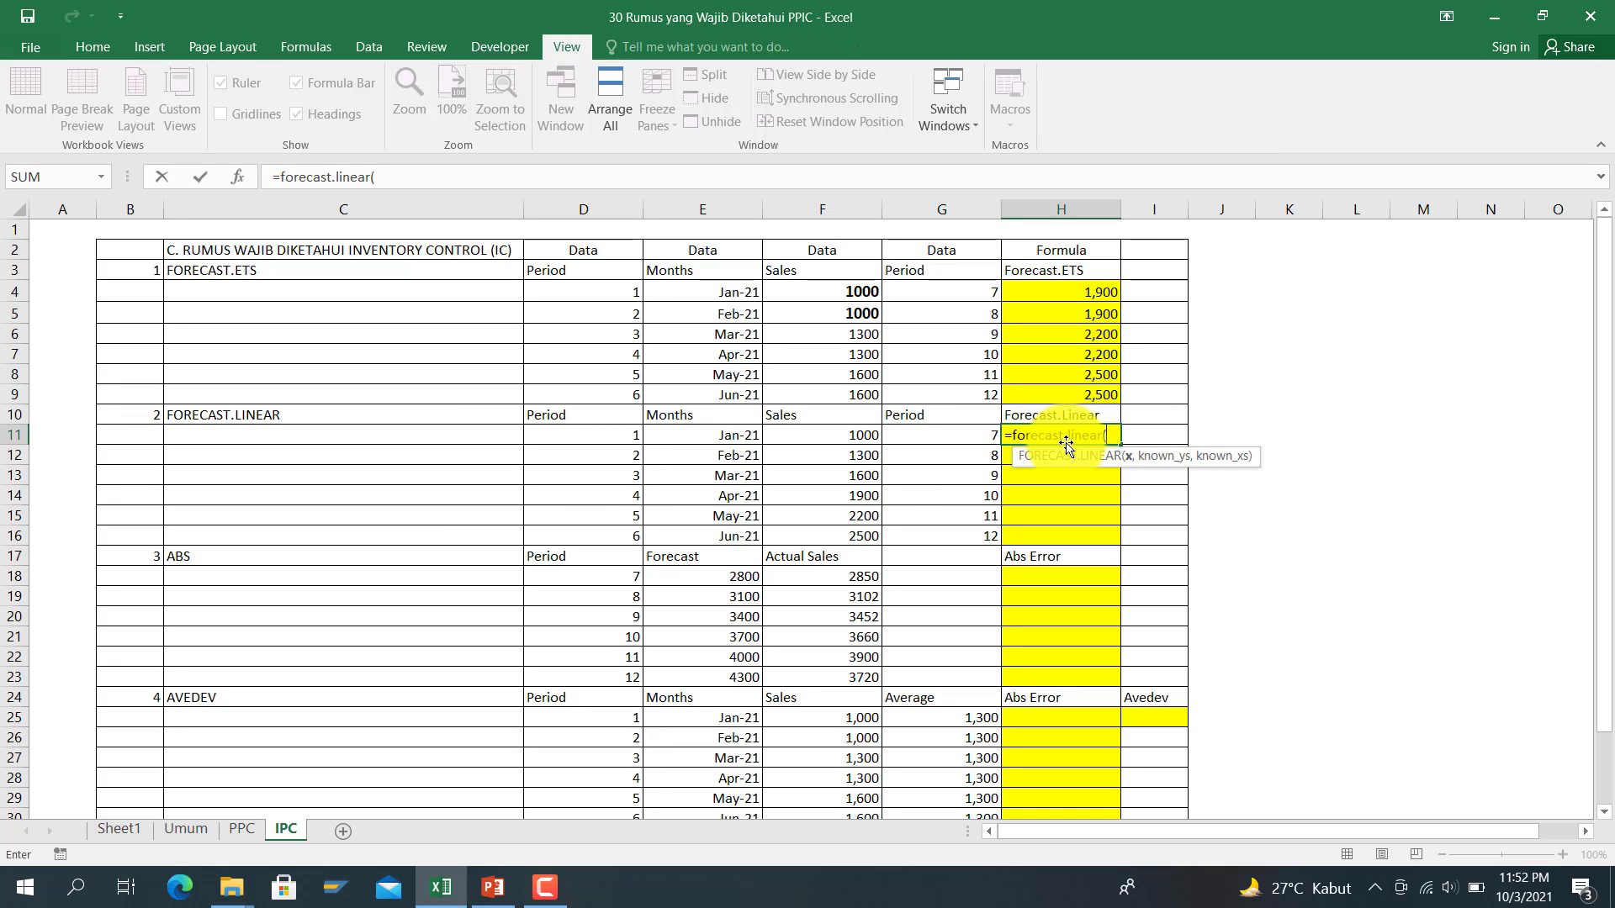
pyautogui.write('(')
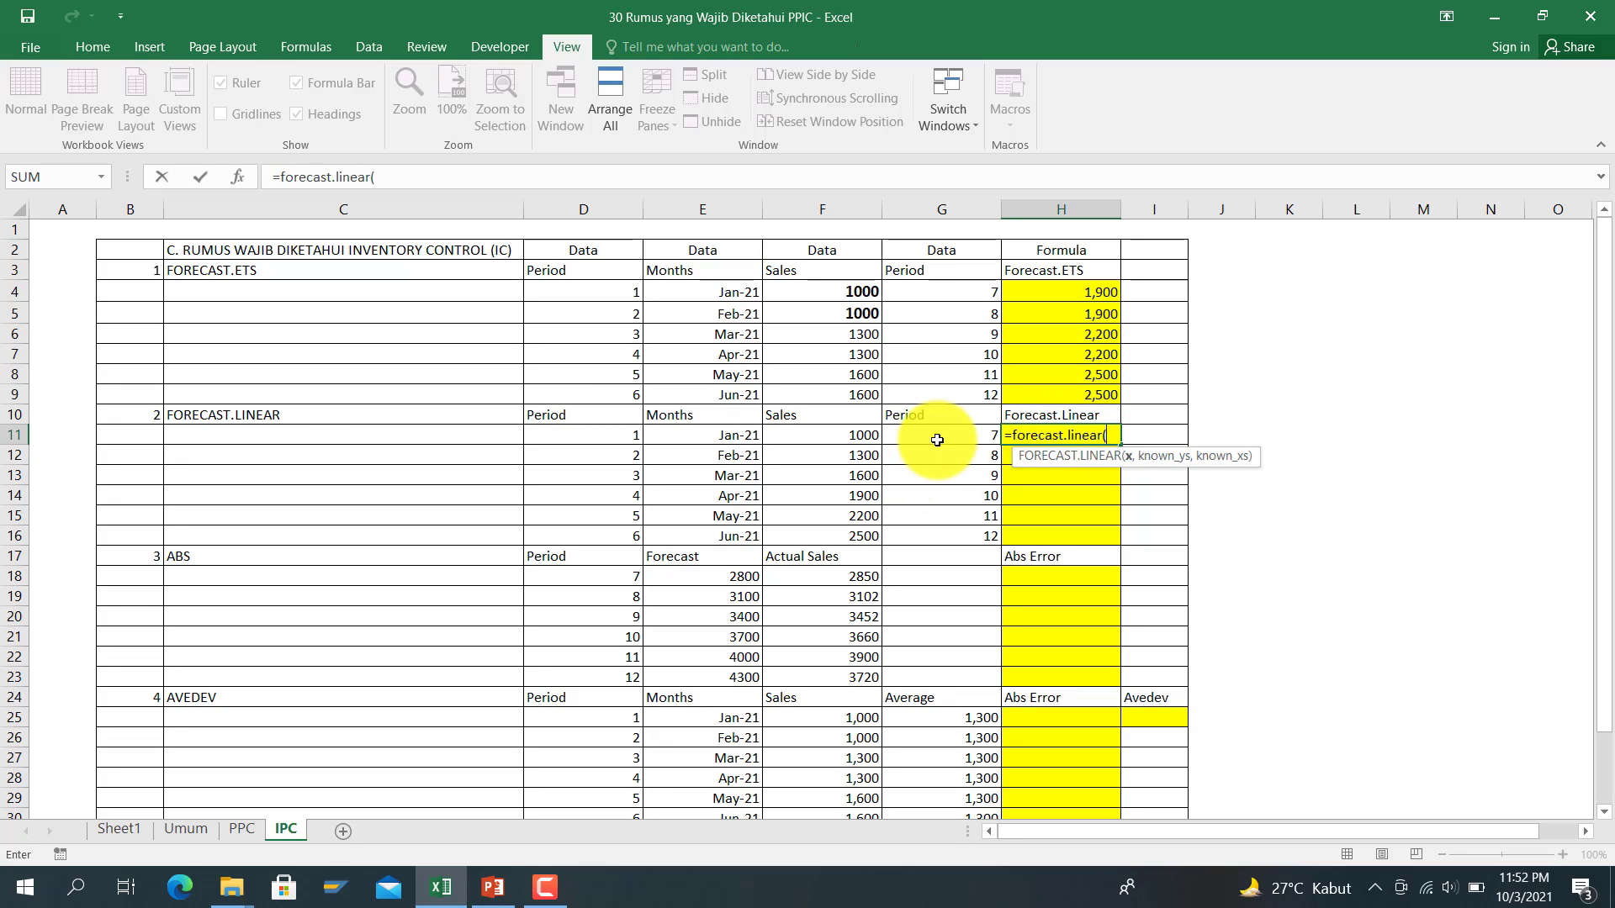
pyautogui.click(937, 438)
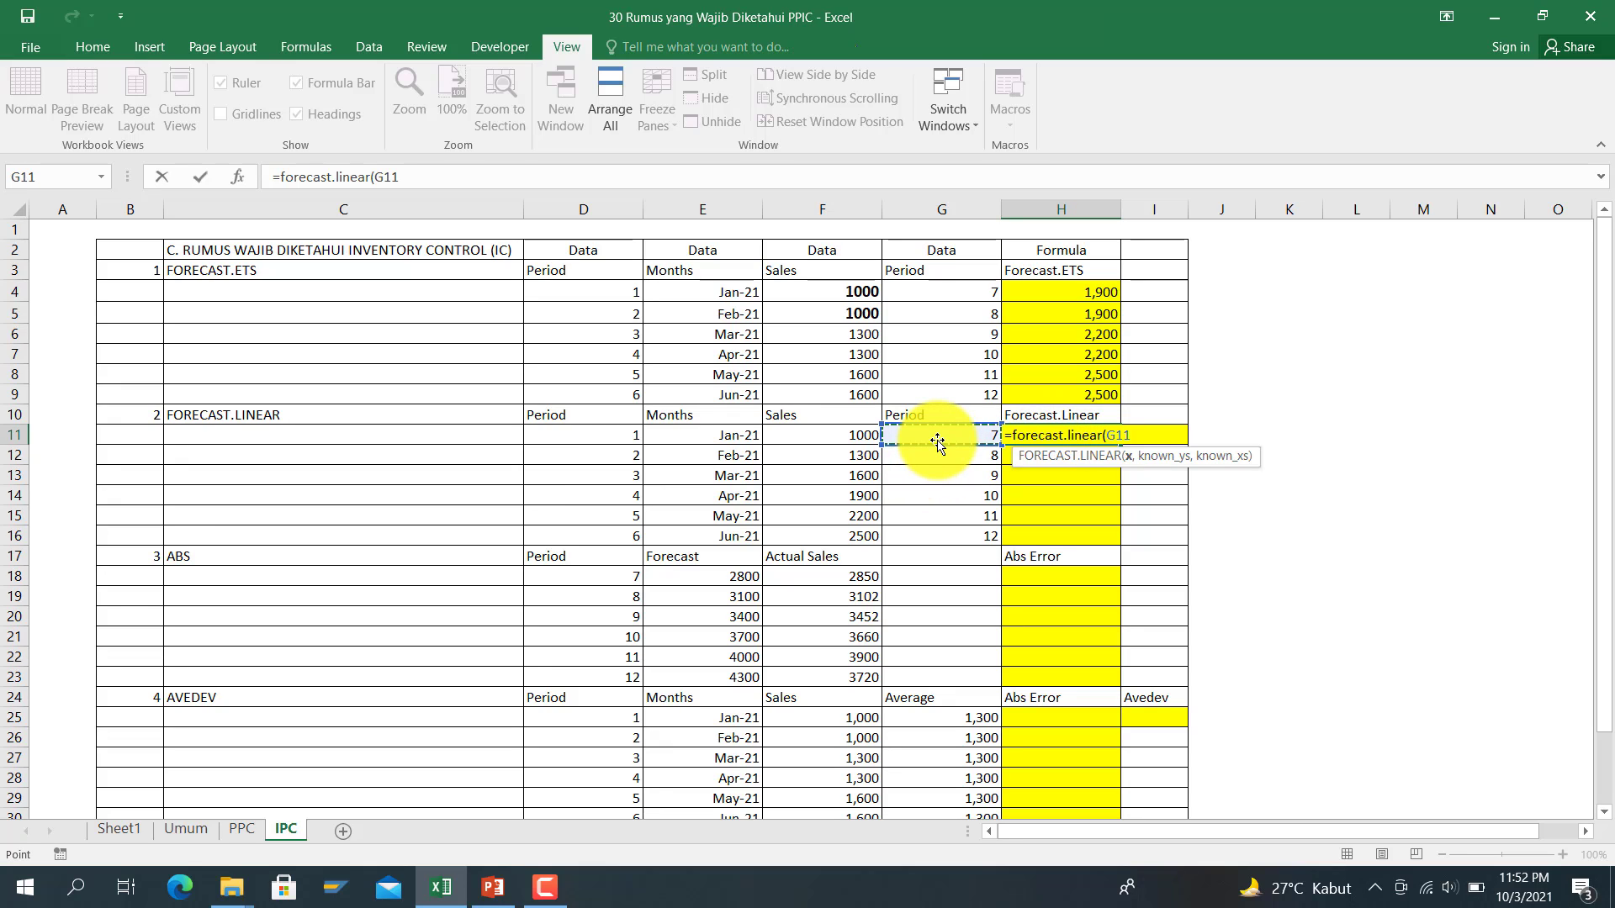
pyautogui.write(',')
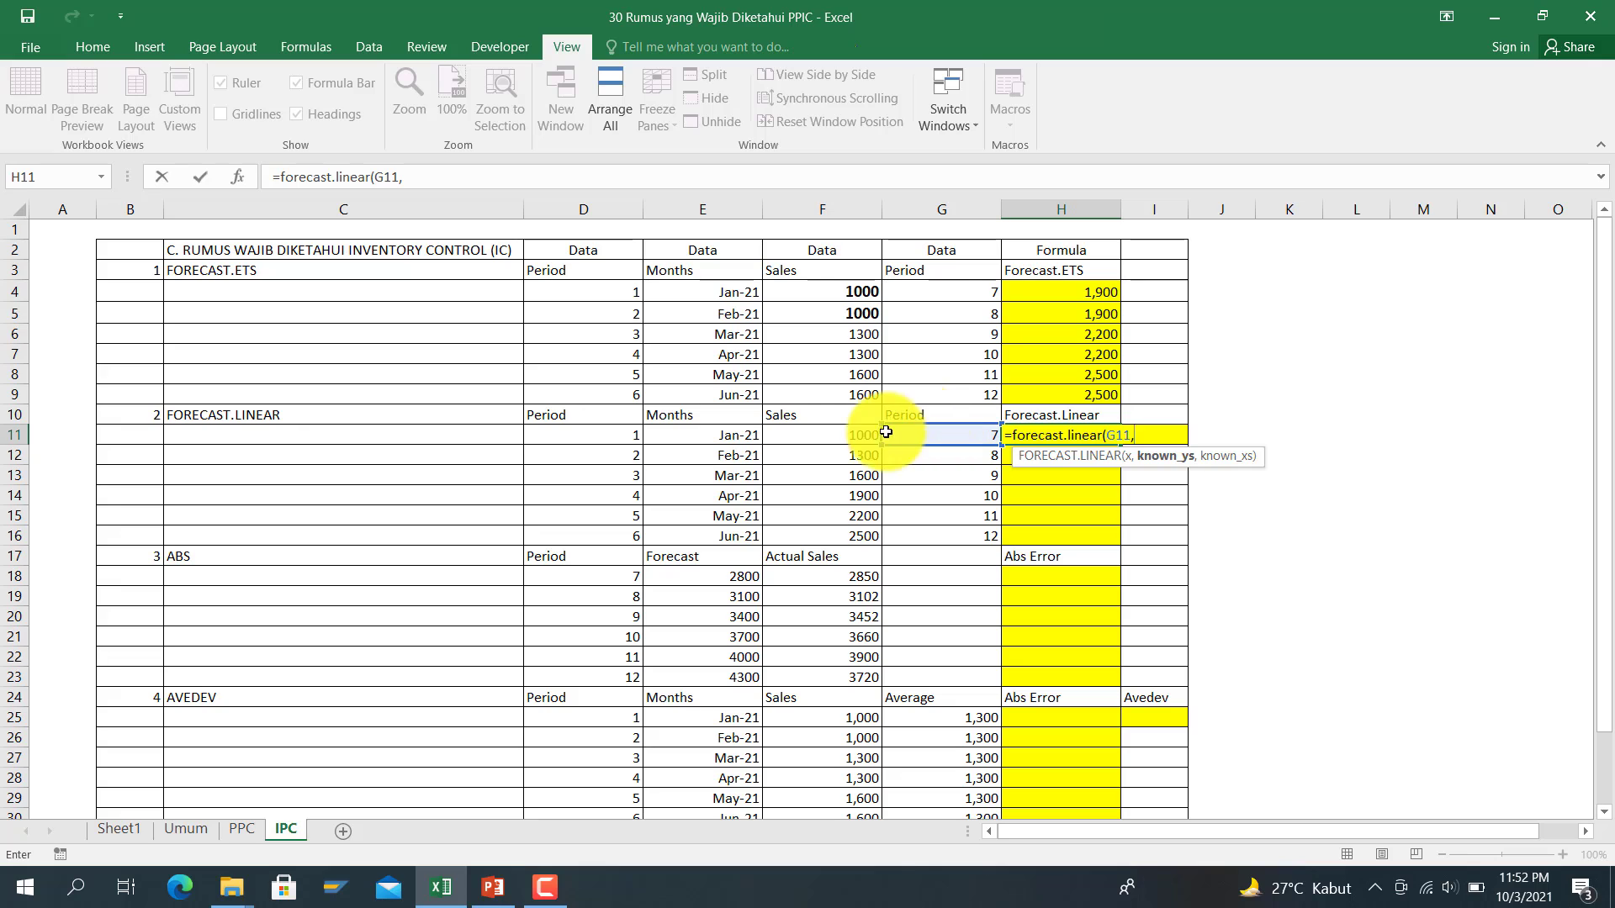
pyautogui.moveTo(850, 435); pyautogui.dragTo(853, 534)
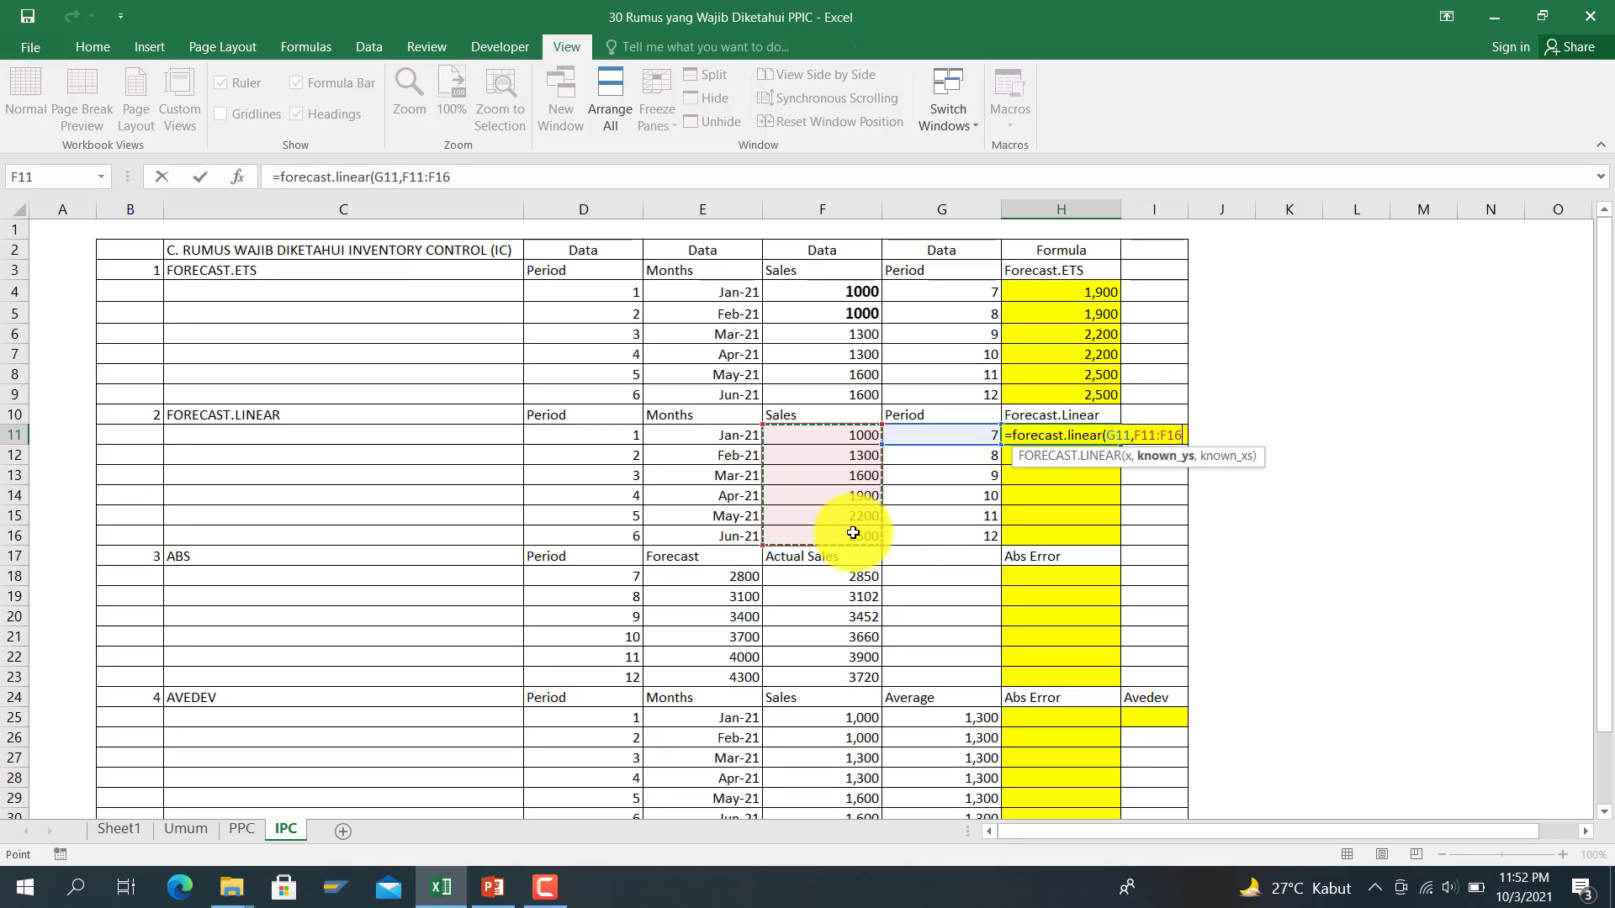
pyautogui.write(',')
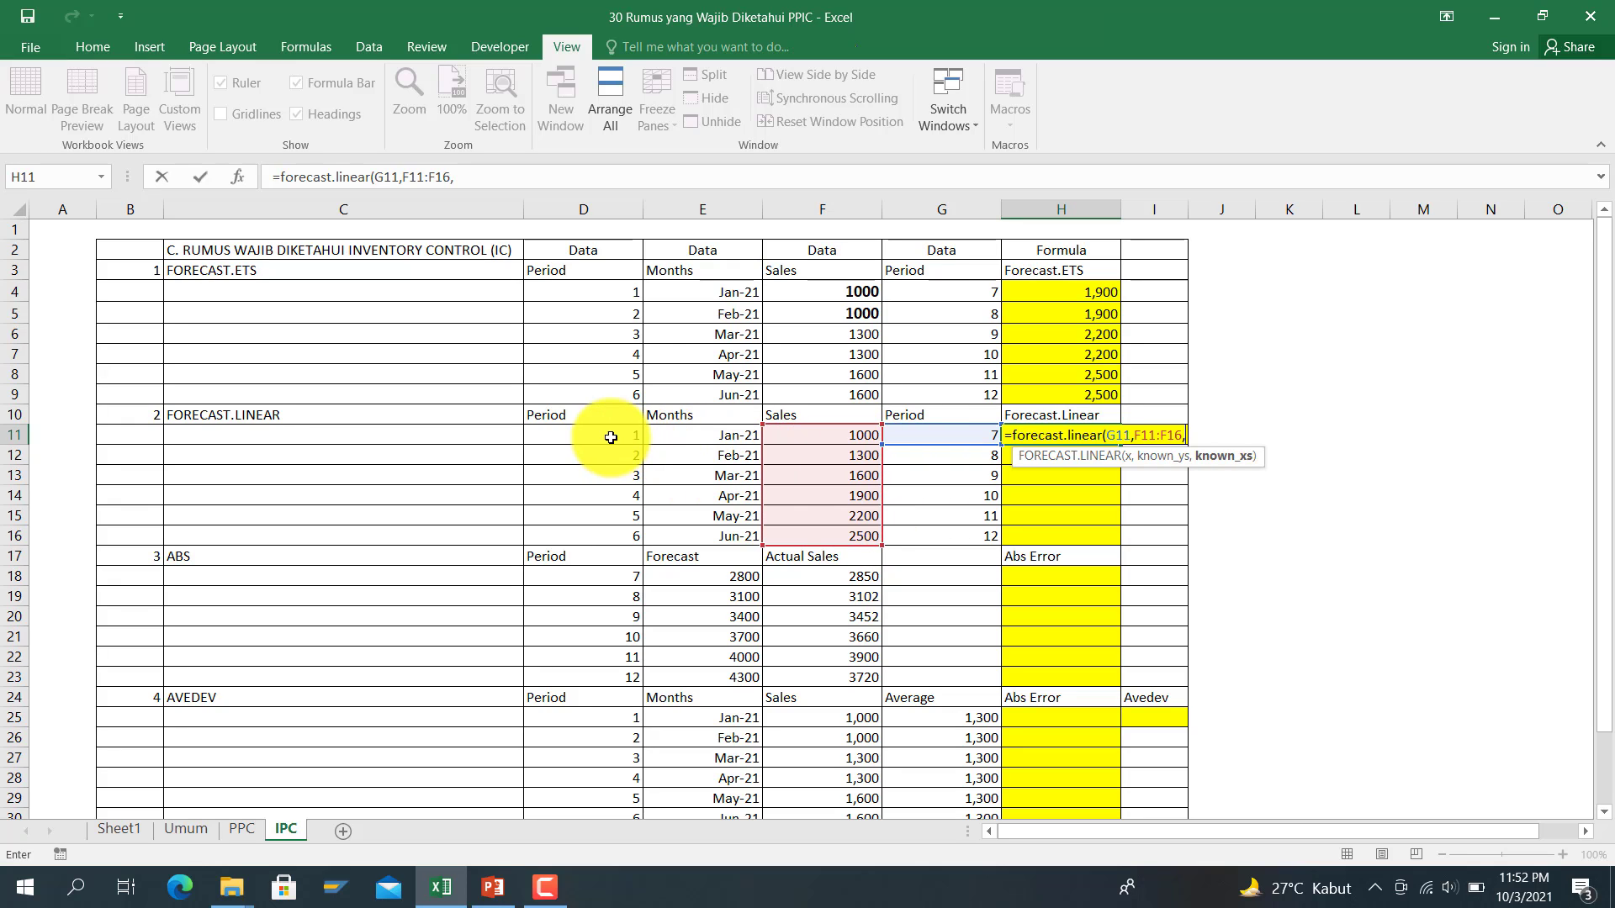
pyautogui.moveTo(614, 436); pyautogui.dragTo(636, 533)
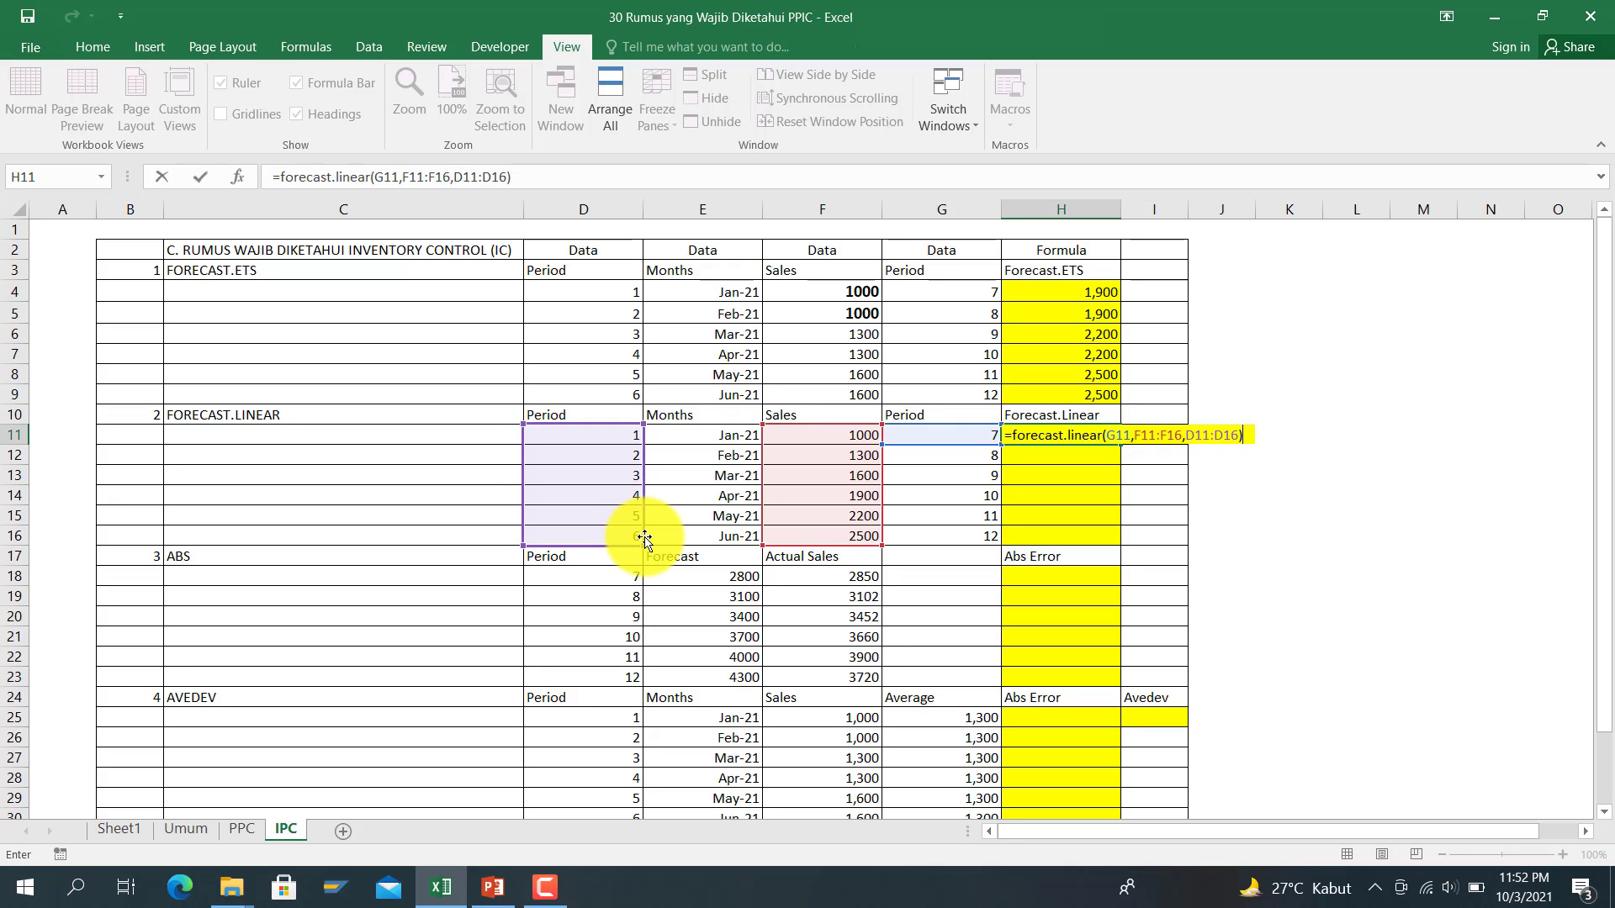
pyautogui.press('Return')
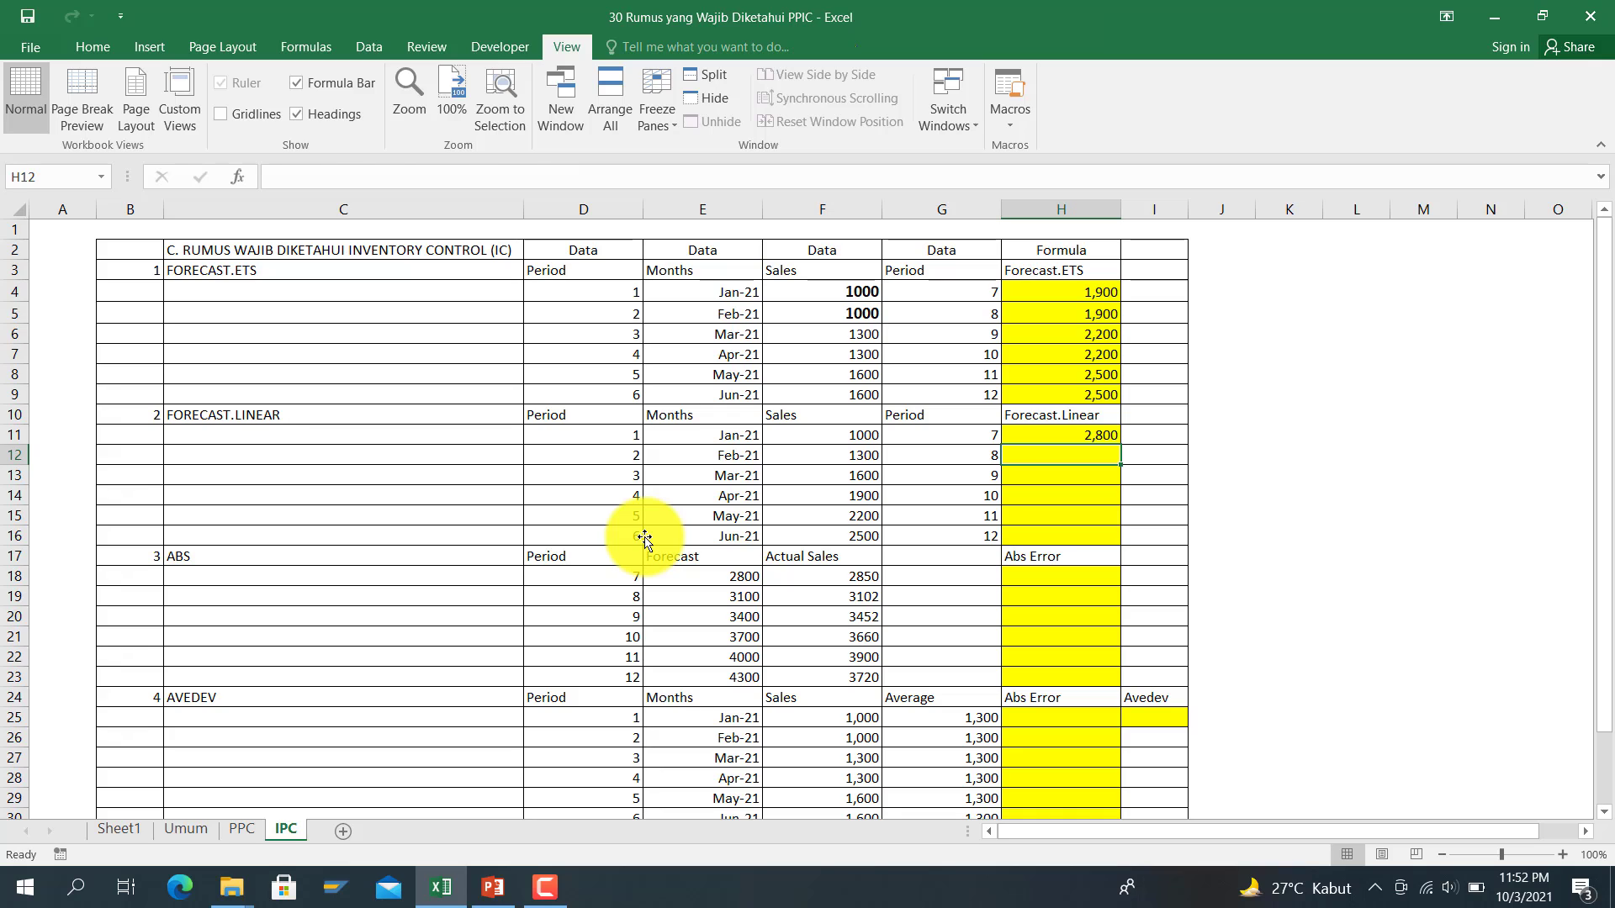
# Step: Make H11's sales and period ranges absolute and fill it to H16, forecasting 2,800 to 4,300
pyautogui.press('Up')
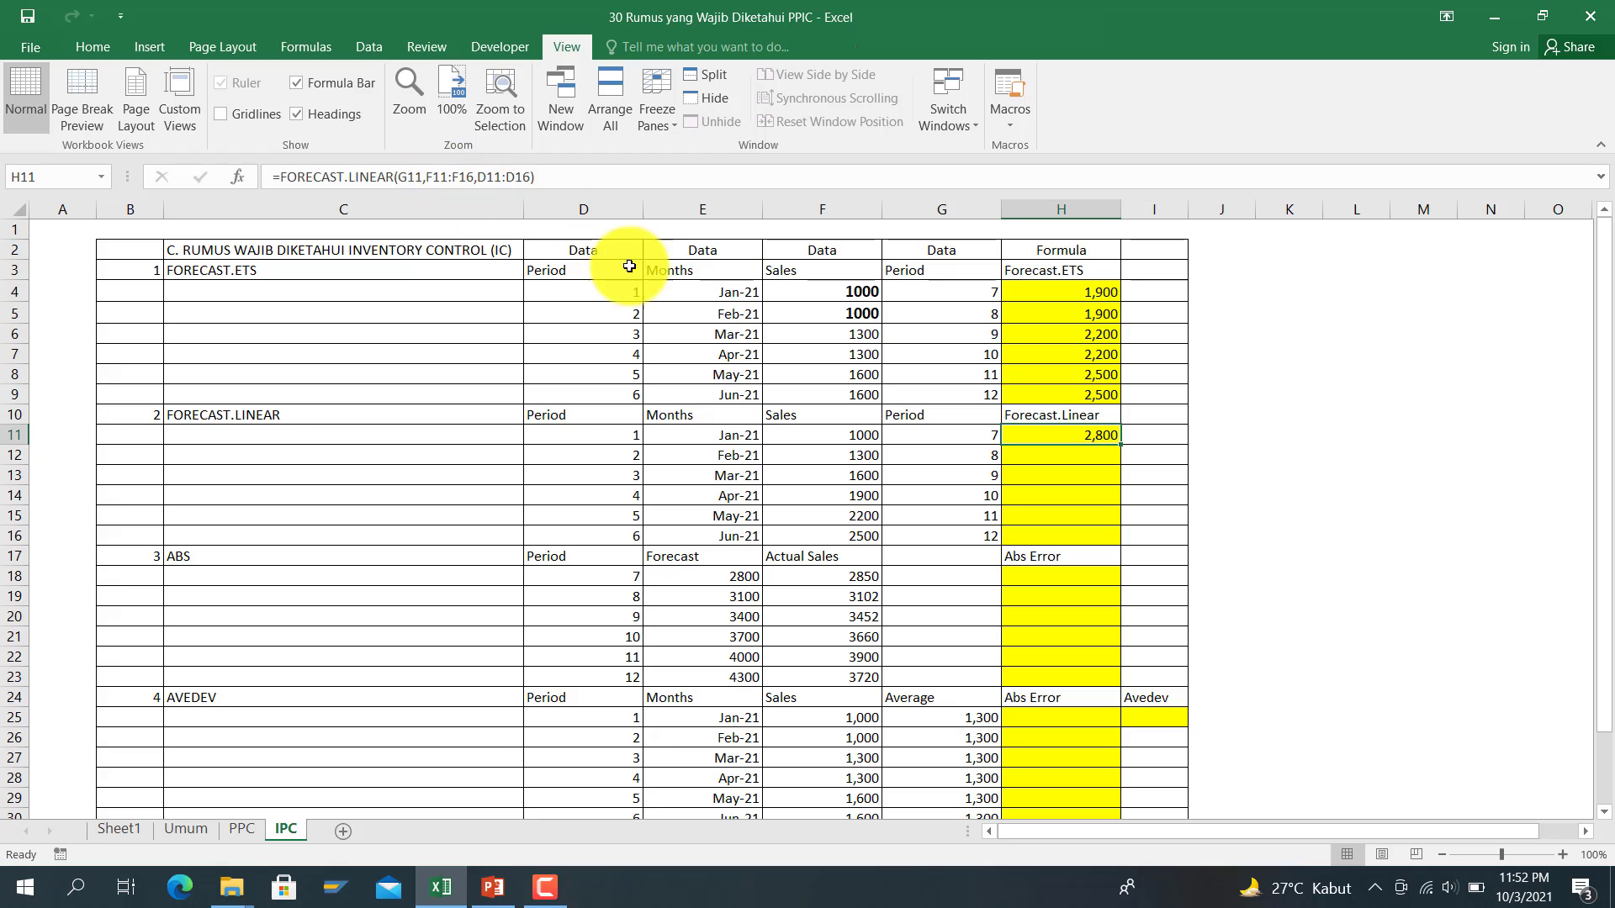
pyautogui.click(442, 182)
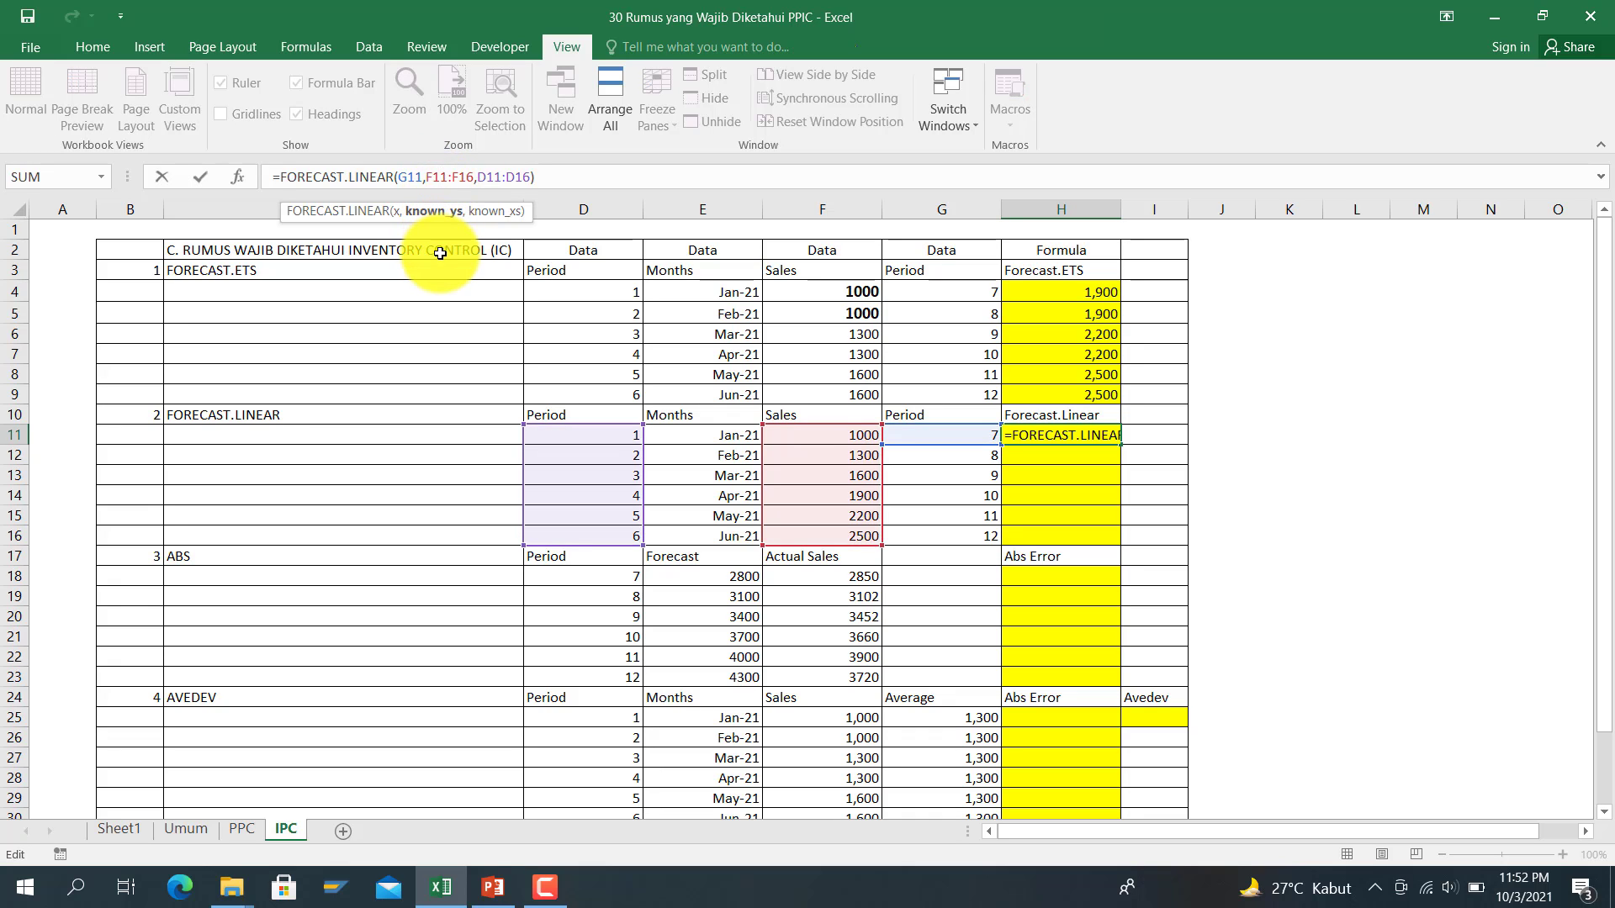
pyautogui.press('F4')
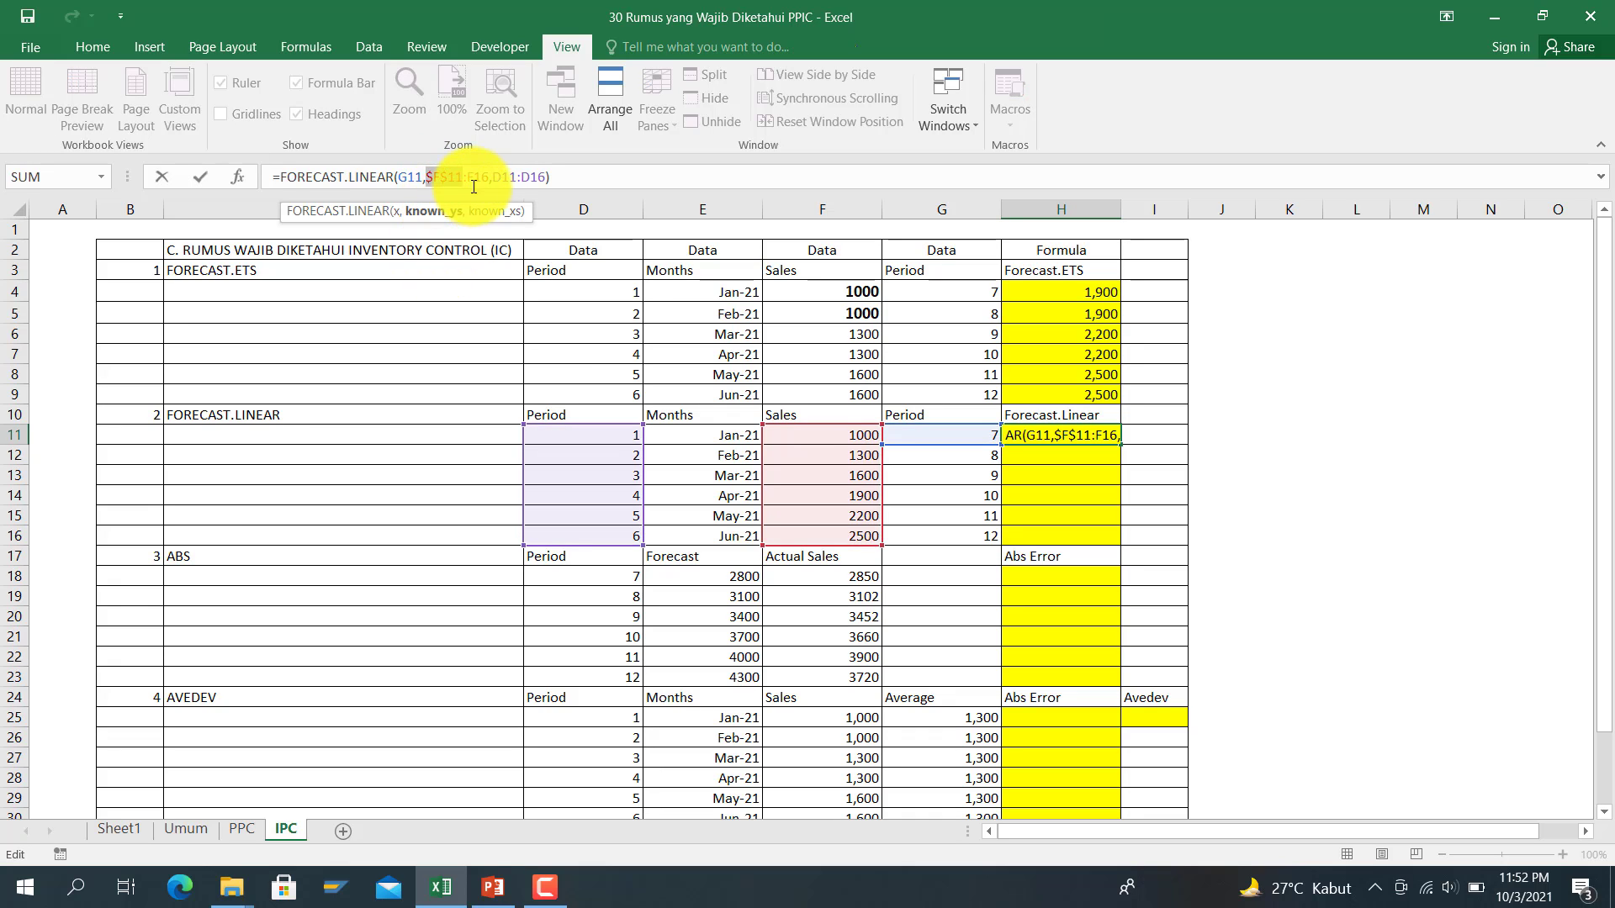
pyautogui.click(479, 182)
pyautogui.press('F4')
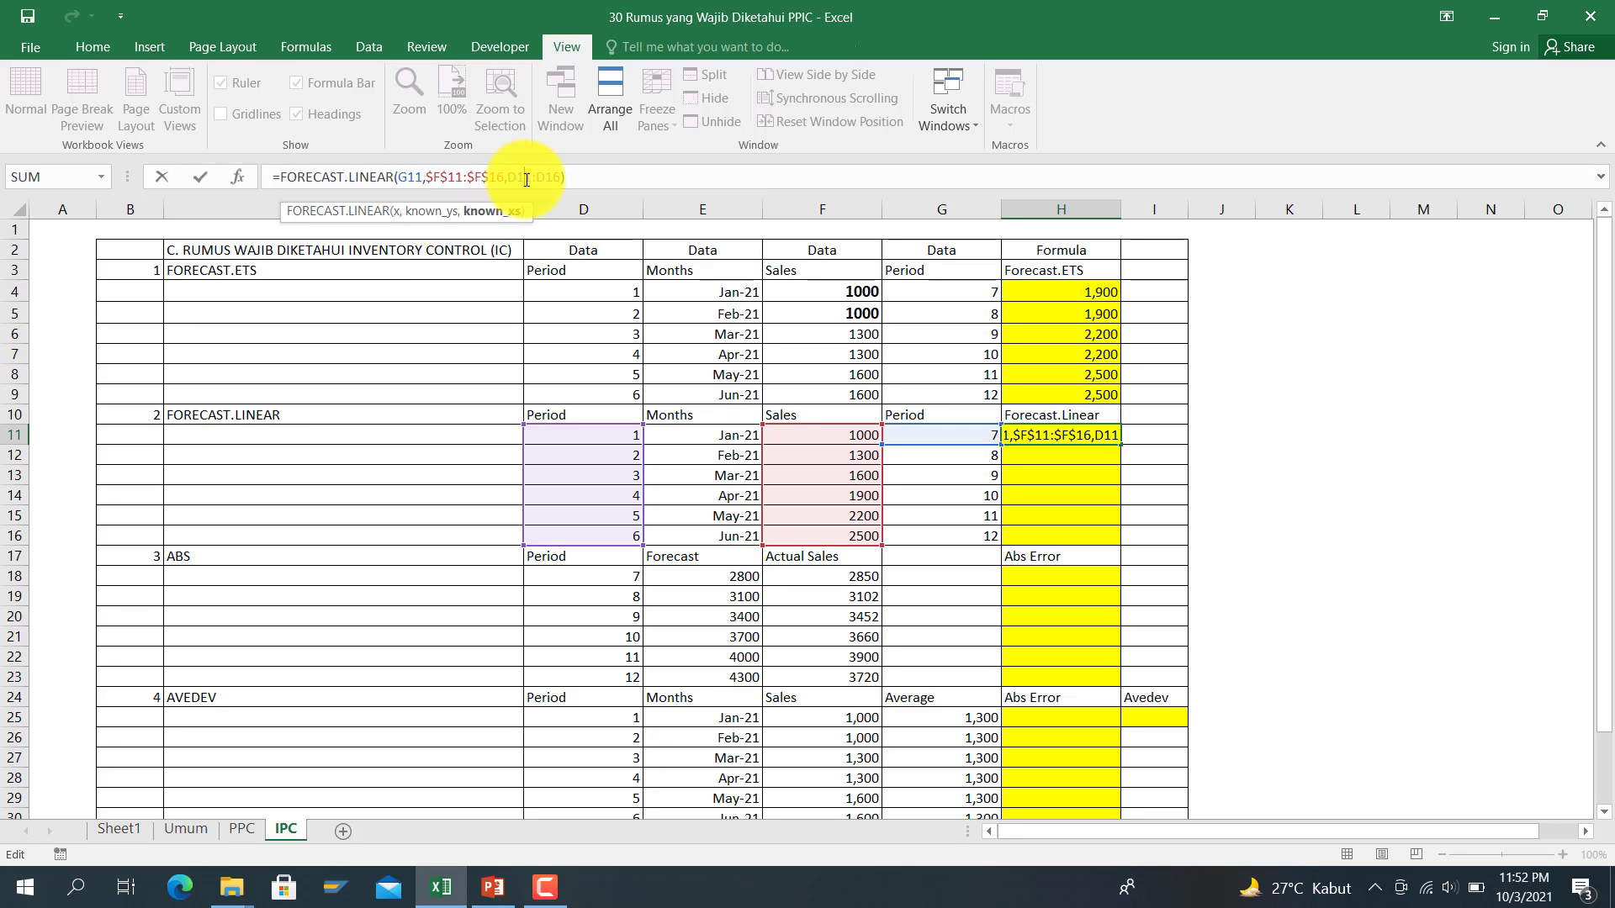
pyautogui.click(526, 180)
pyautogui.press('F4')
pyautogui.click(560, 178)
pyautogui.press('F4')
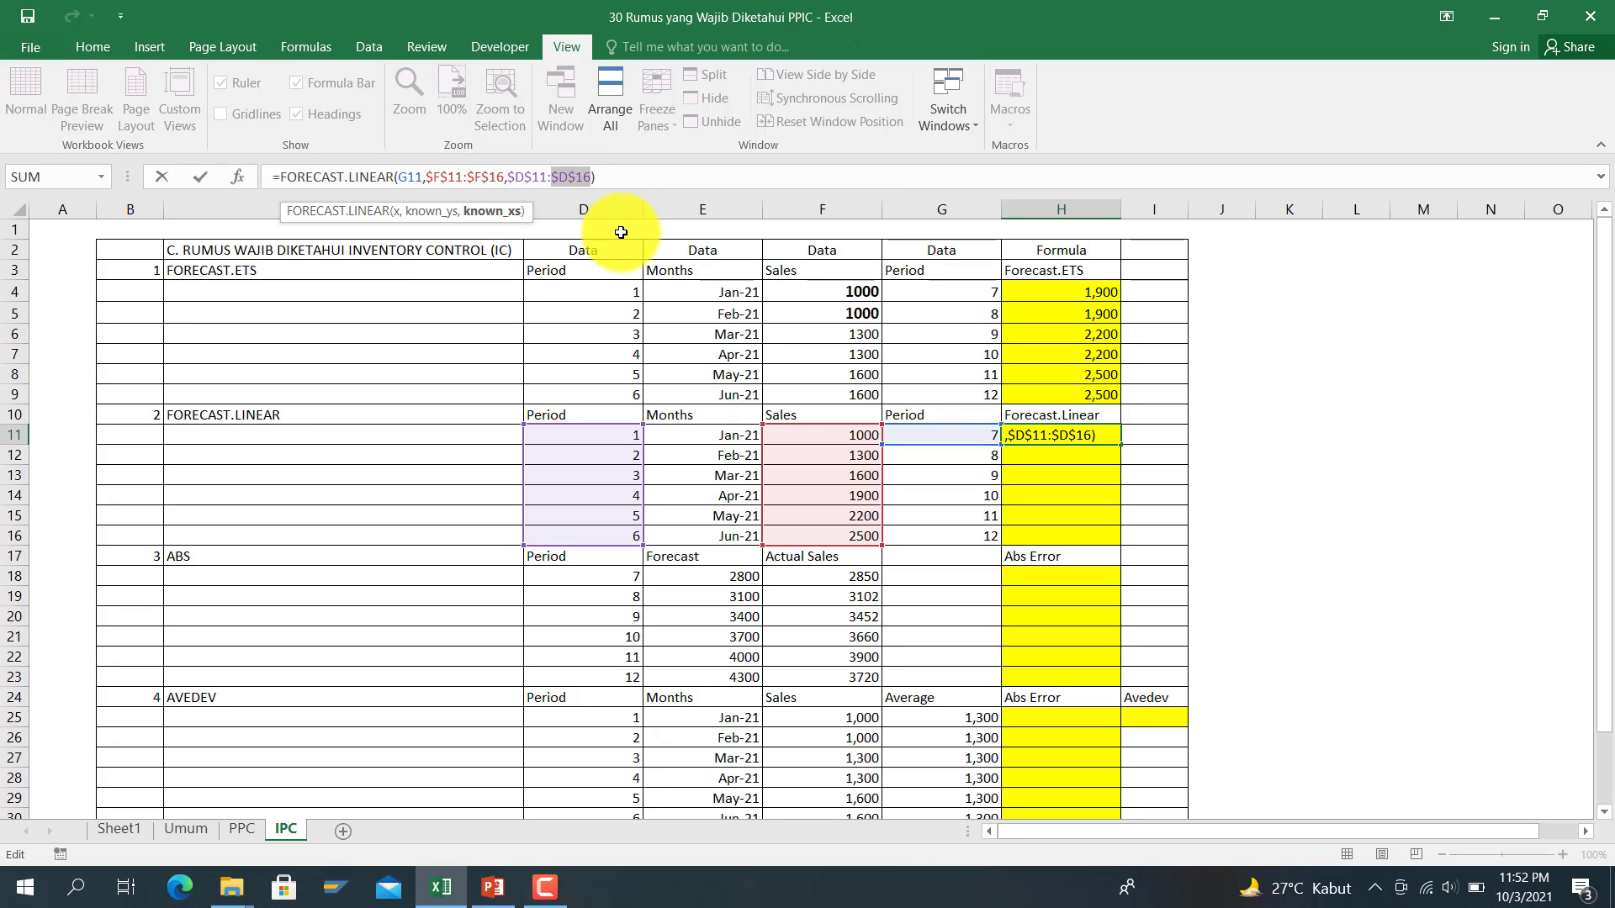
pyautogui.press('Return')
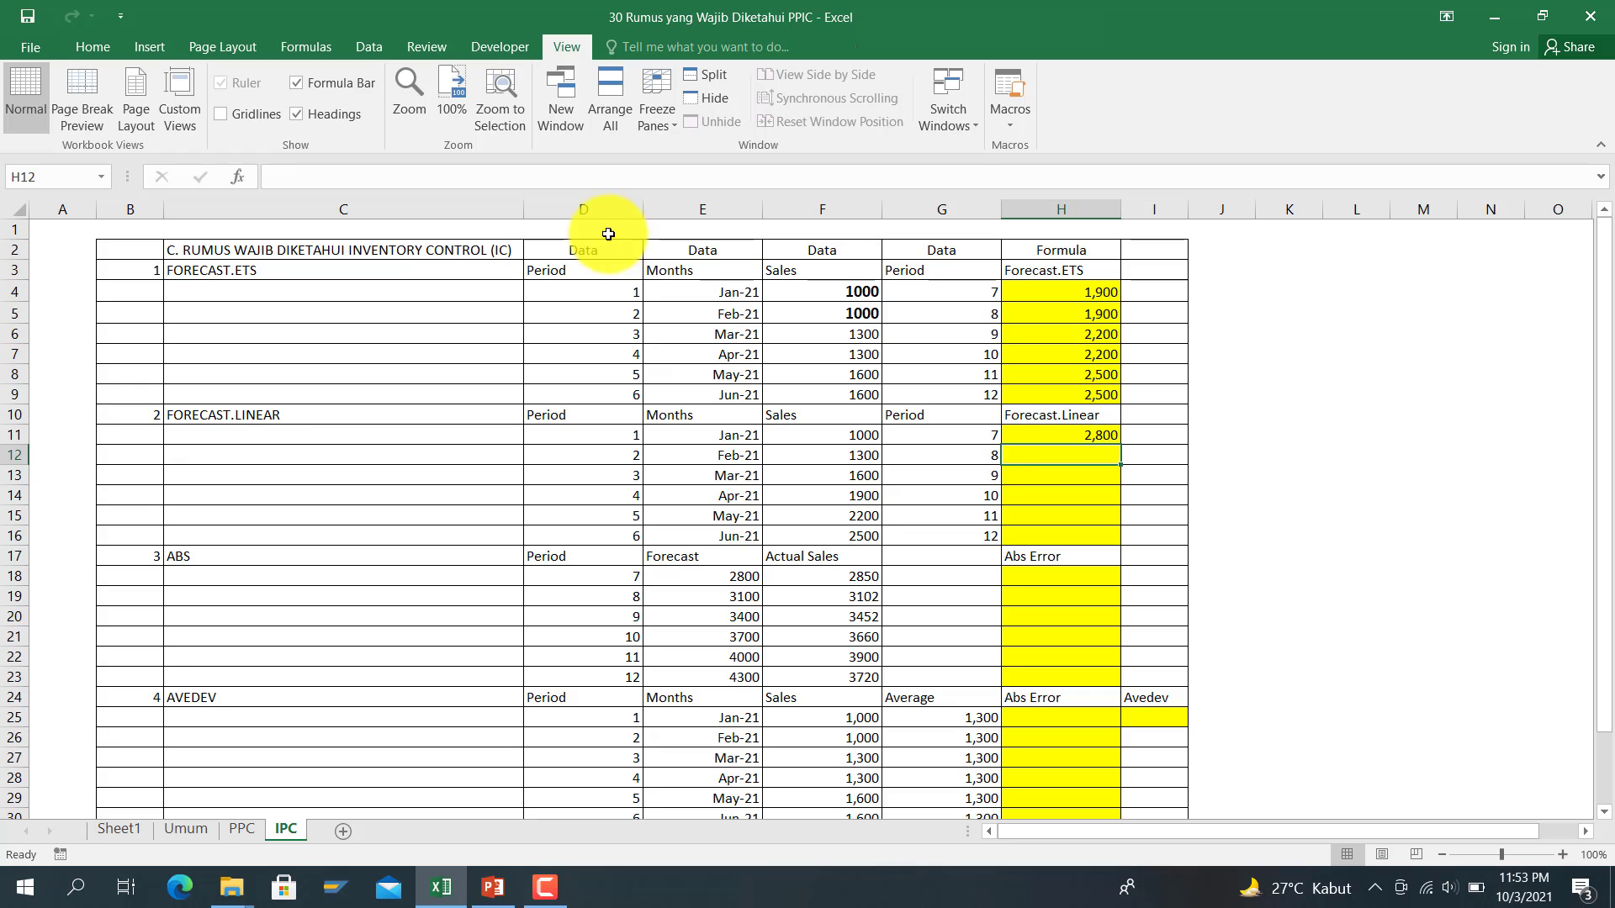
pyautogui.click(1066, 434)
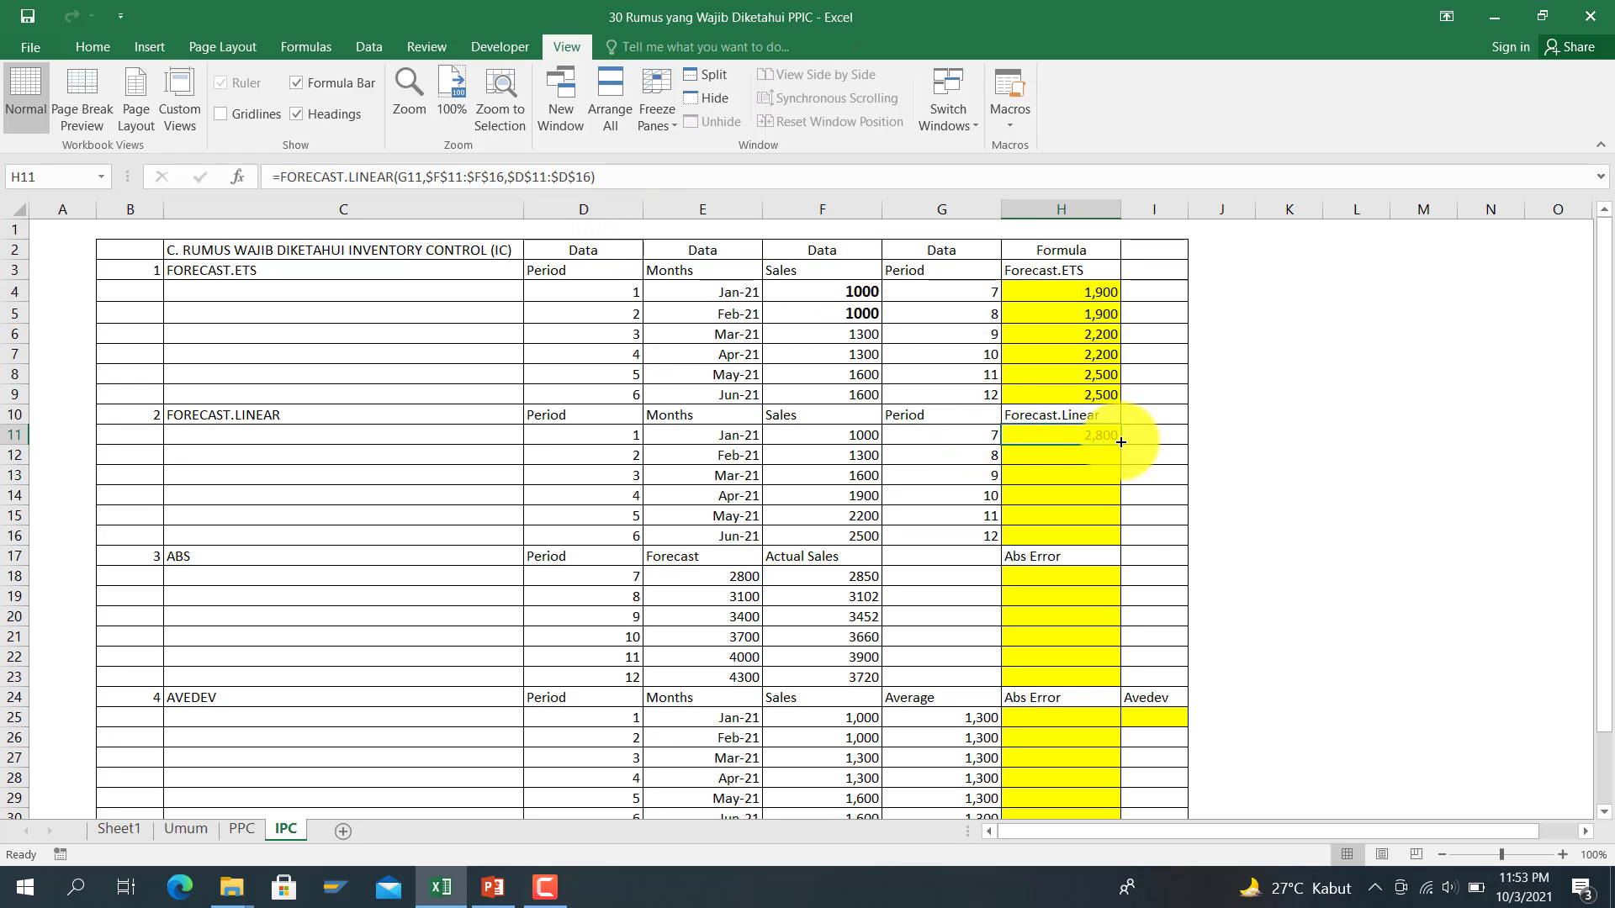
pyautogui.moveTo(1120, 444); pyautogui.dragTo(1125, 541)
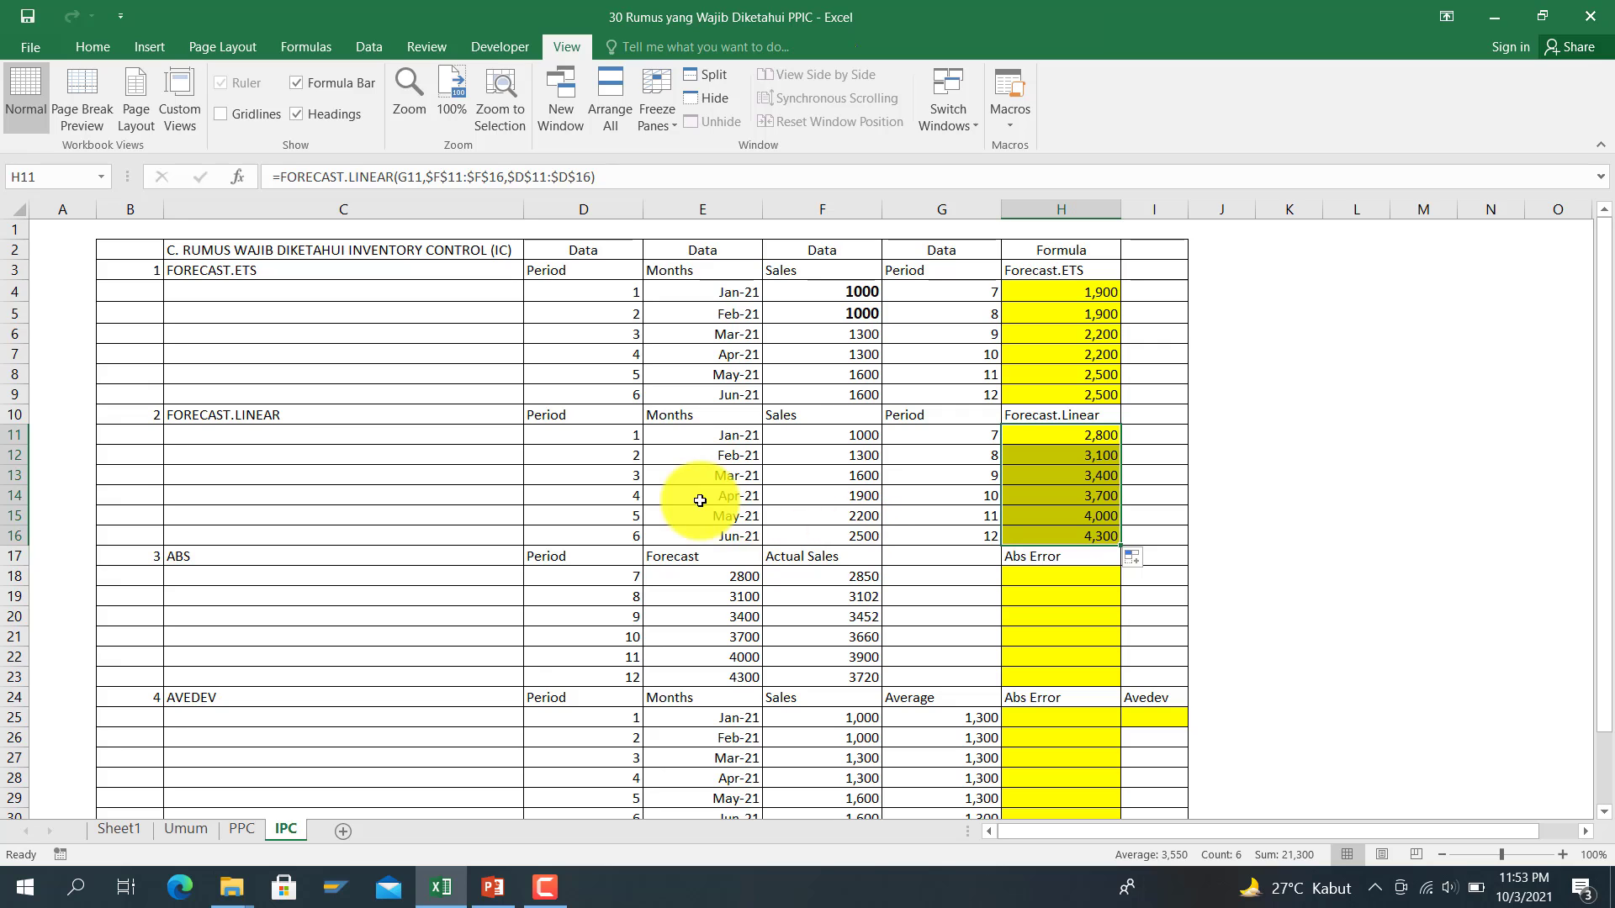
# Step: Start an ABS formula in H18, the first Abs Error cell
pyautogui.scroll(-2, 690, 571)
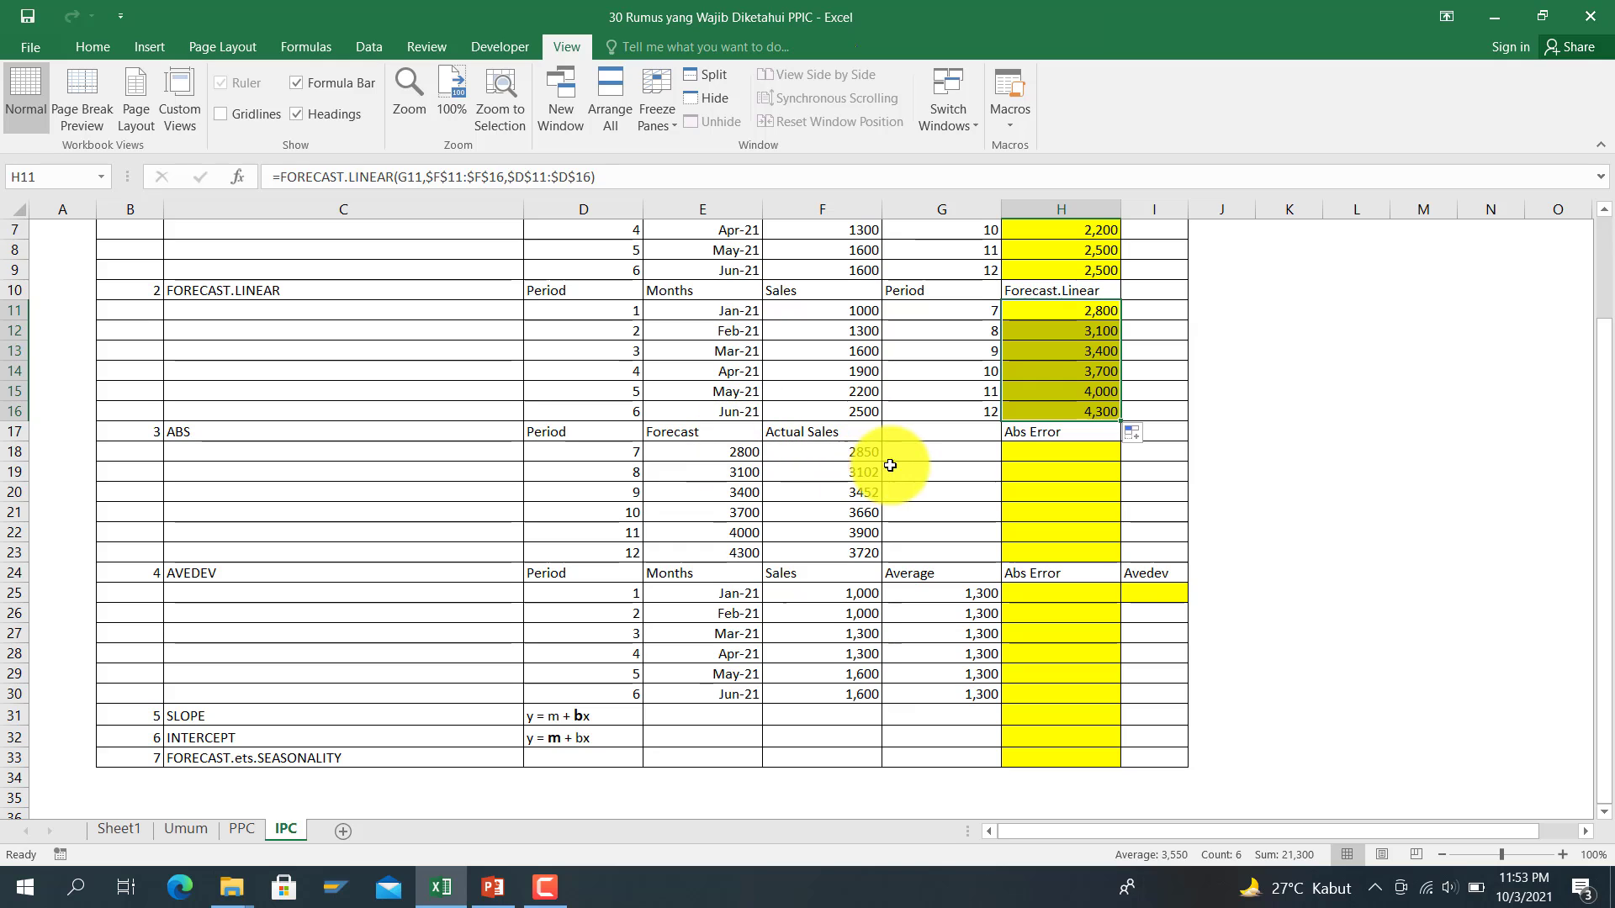
pyautogui.click(927, 463)
pyautogui.scroll(2, 928, 462)
pyautogui.scroll(-4, 928, 463)
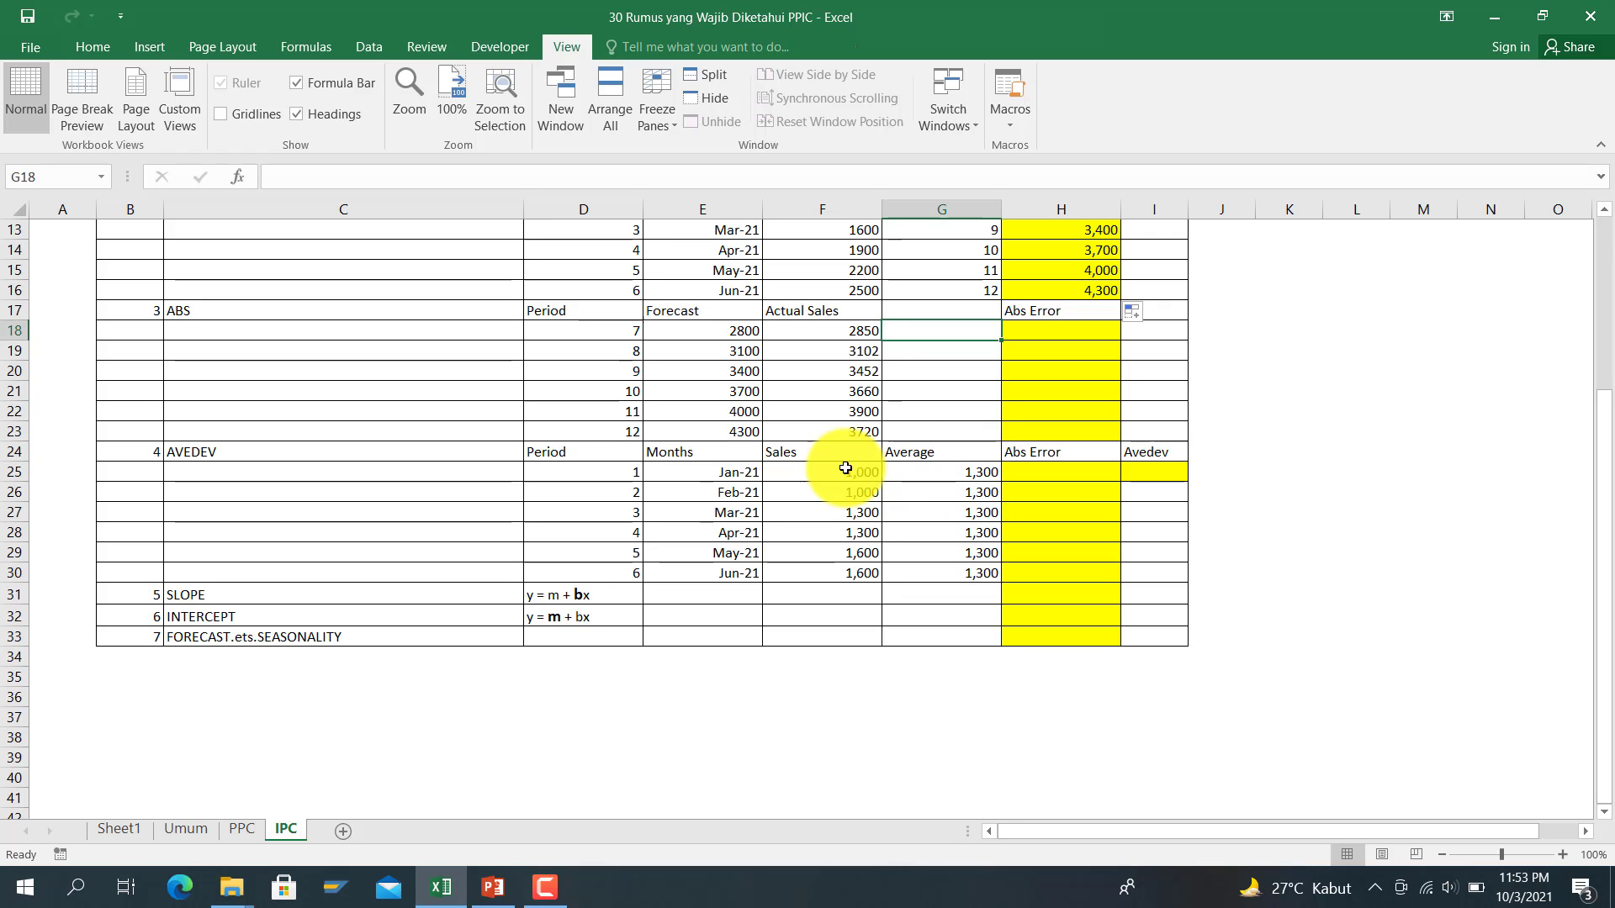
pyautogui.click(1062, 335)
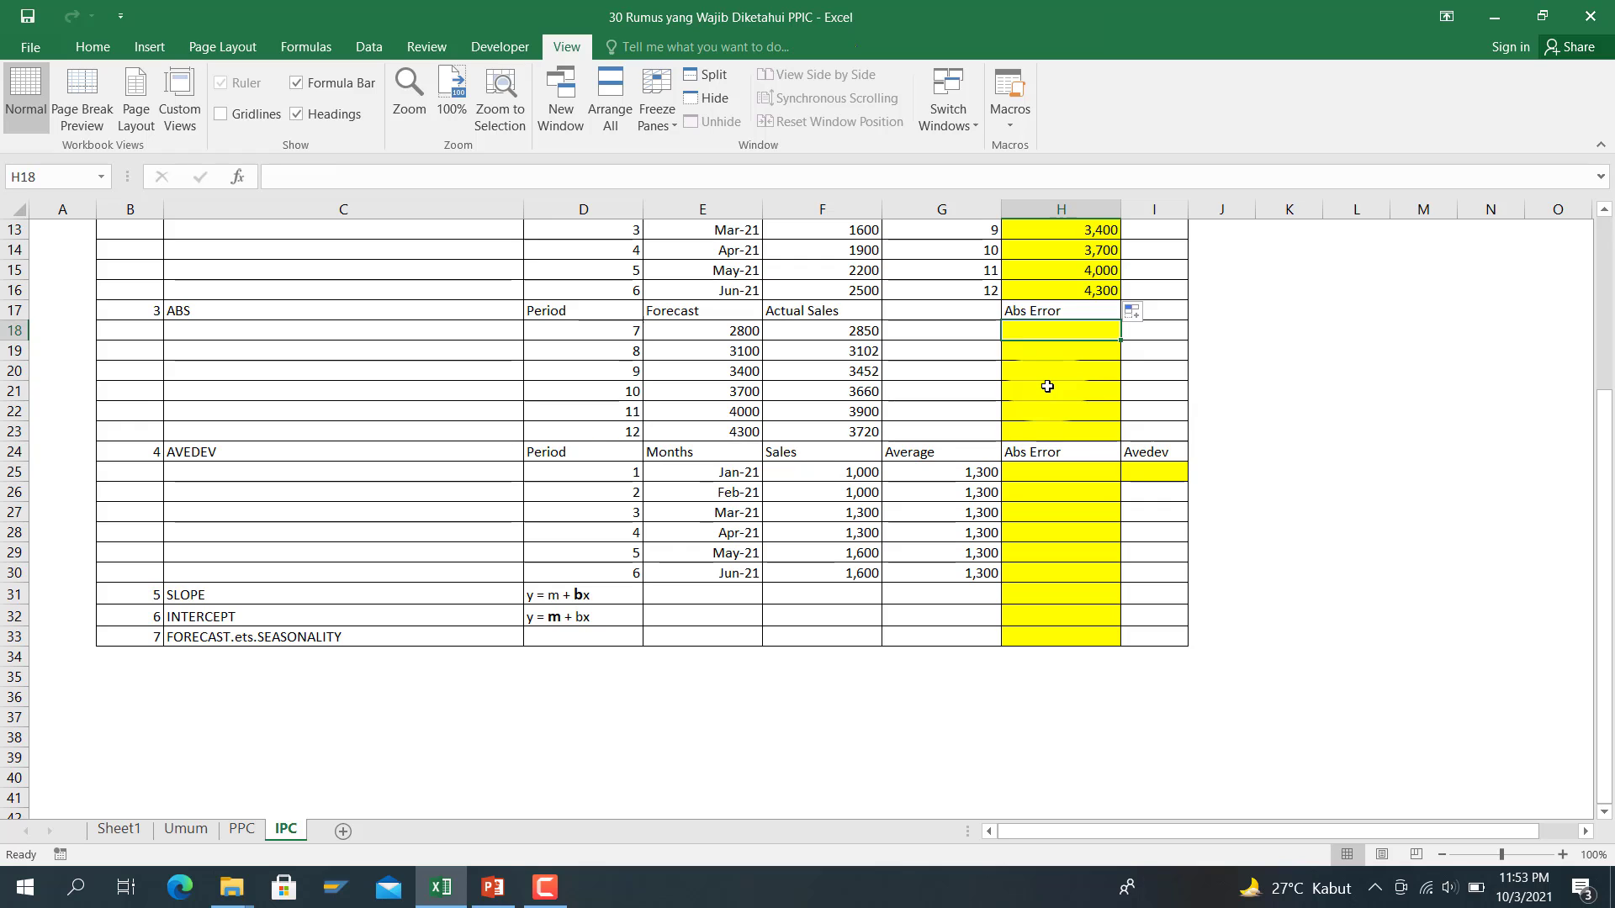
pyautogui.write('=')
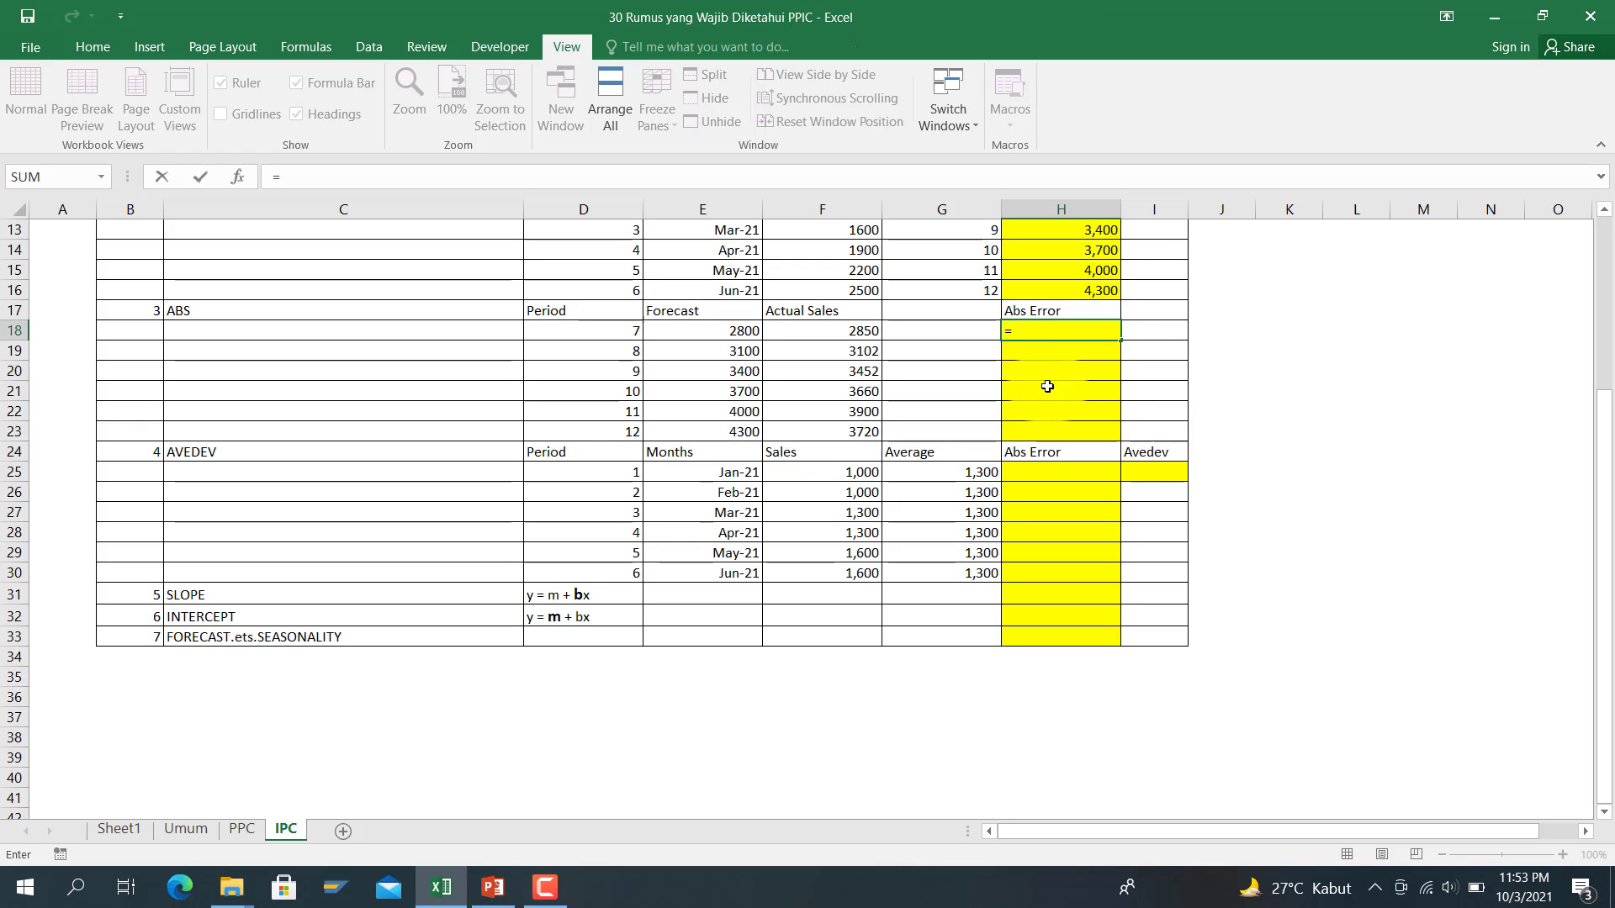
pyautogui.write('ab(')
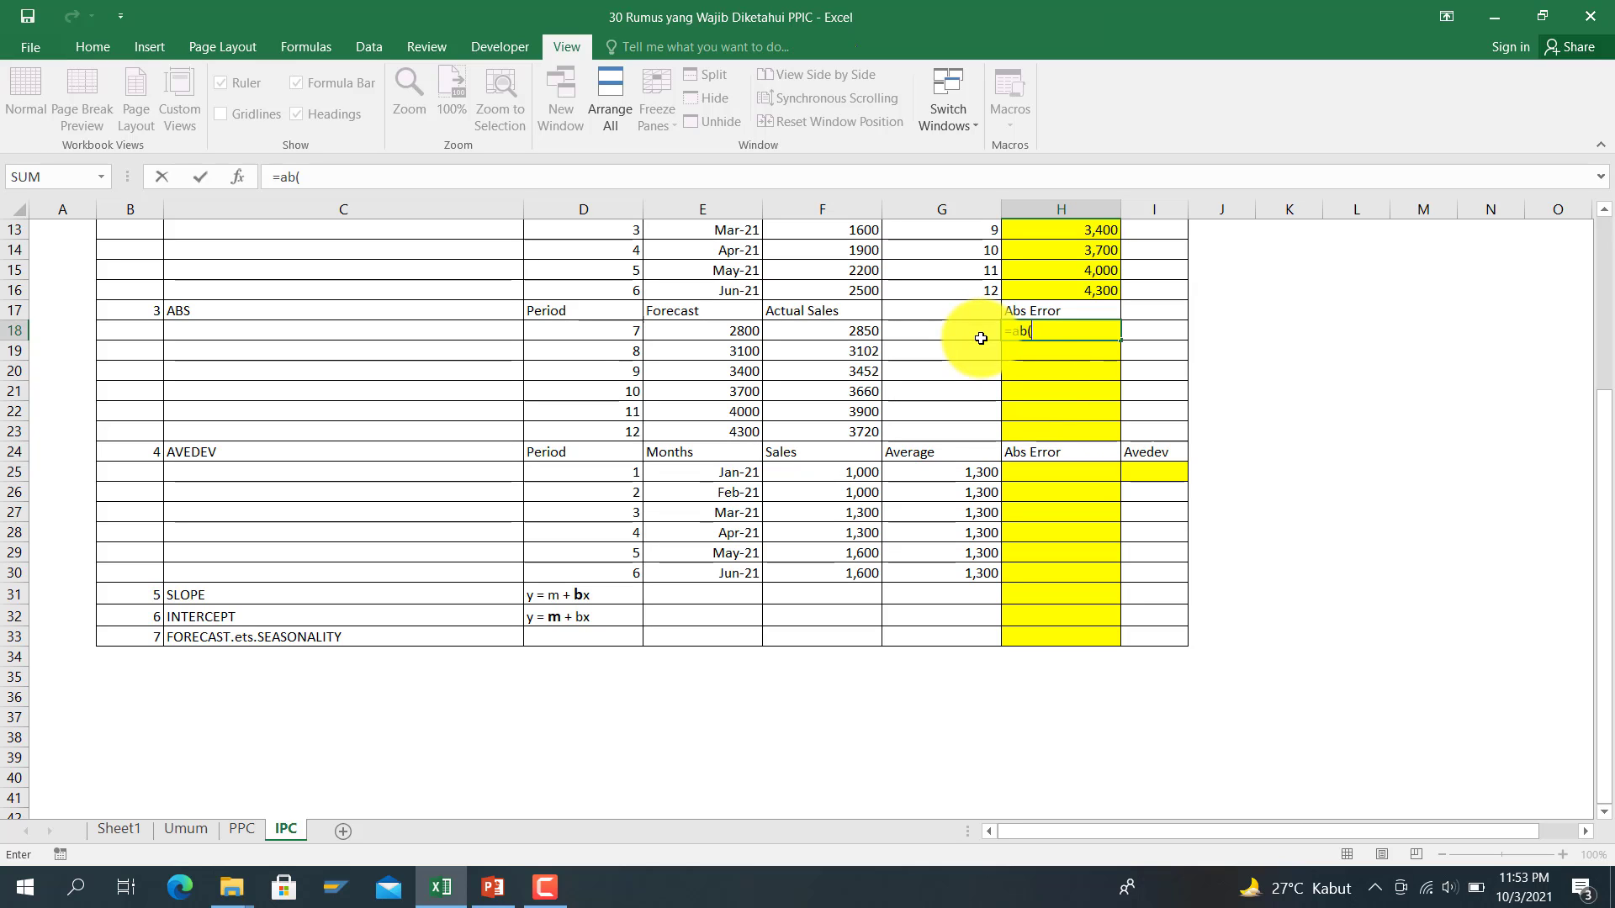
pyautogui.press('BackSpace')
pyautogui.write('s(')
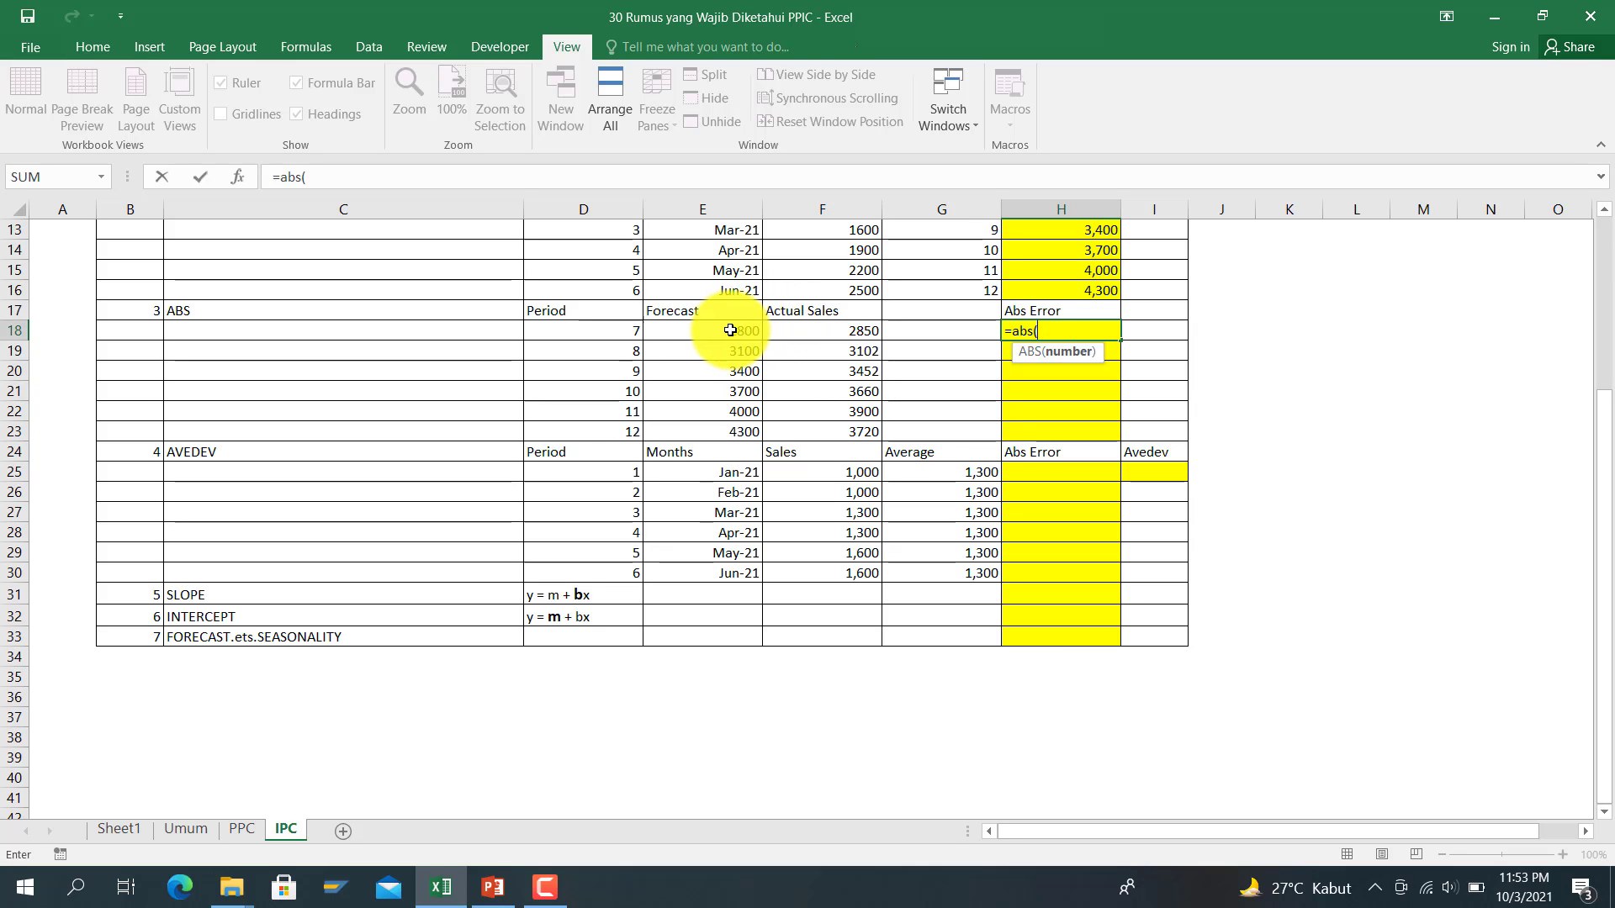
pyautogui.moveTo(729, 329); pyautogui.dragTo(718, 425)
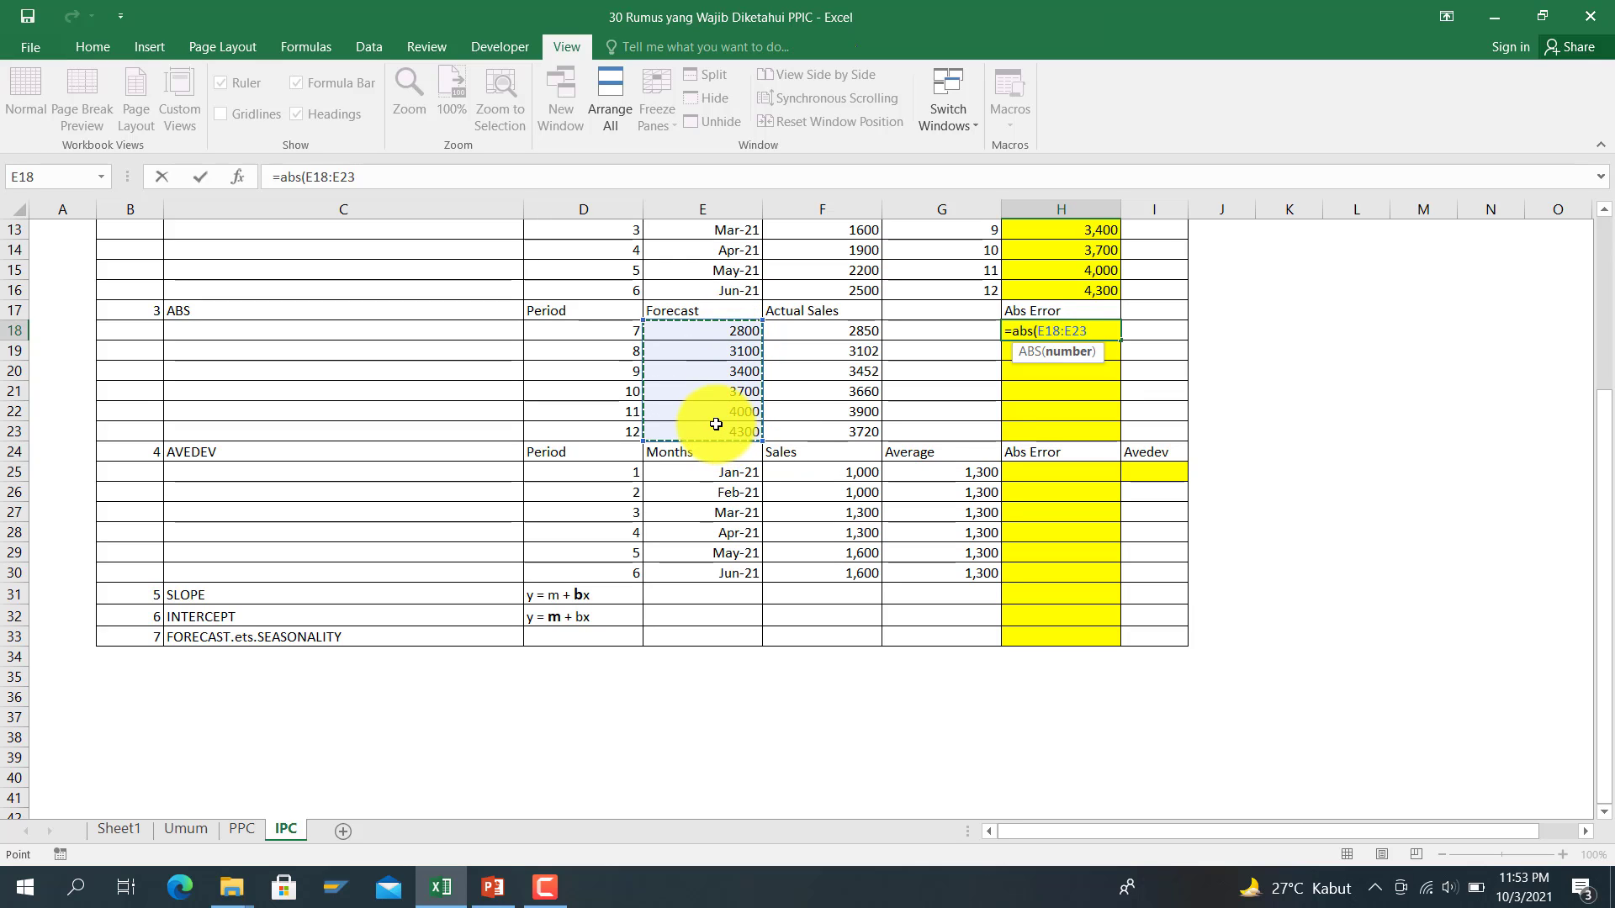
pyautogui.write(',')
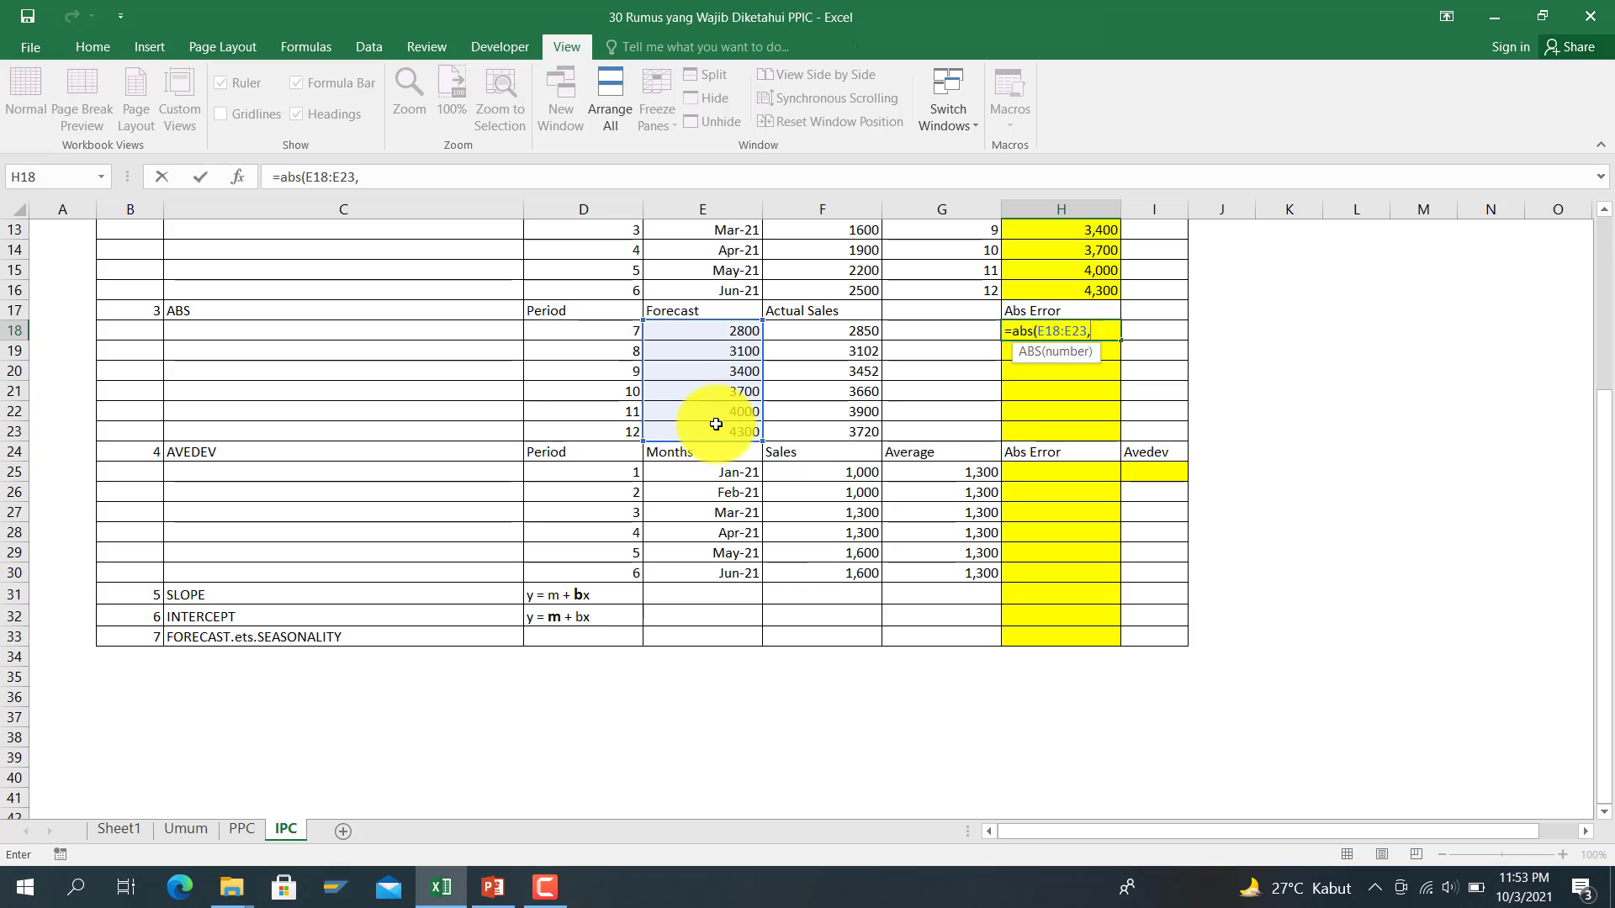
pyautogui.press('BackSpace')
pyautogui.press('BackSpace')
pyautogui.press('BackSpace')
pyautogui.press('BackSpace')
pyautogui.press('BackSpace')
pyautogui.press('BackSpace')
pyautogui.press('BackSpace')
pyautogui.press('BackSpace')
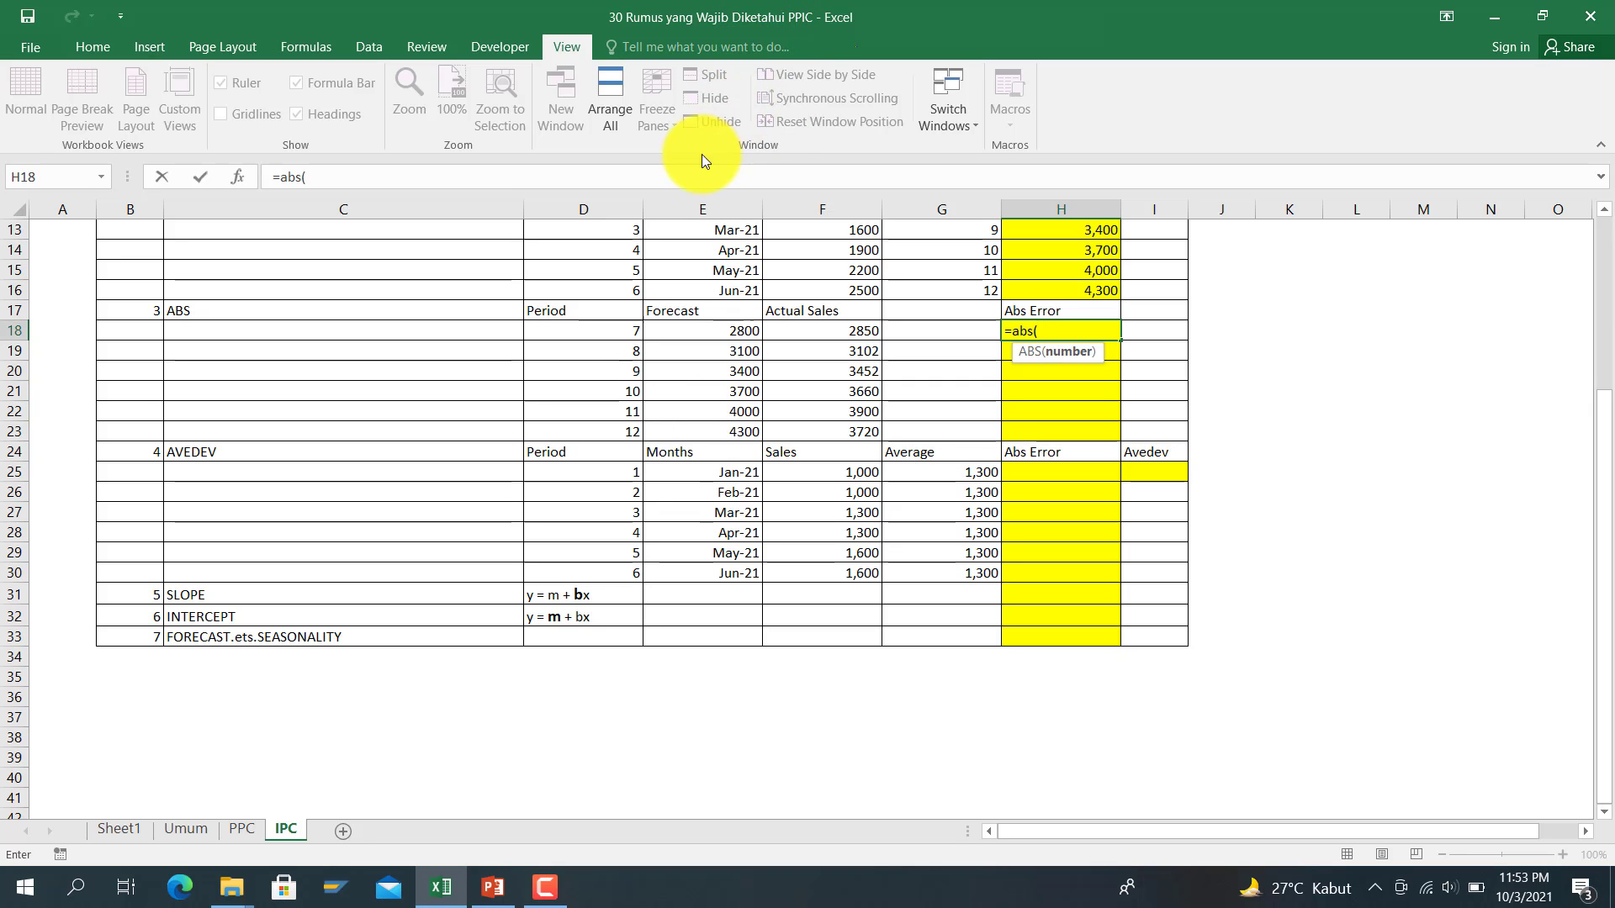
# Step: Complete H18 as =ABS(F18-E18), giving an absolute error of 50
pyautogui.scroll(2, 673, 197)
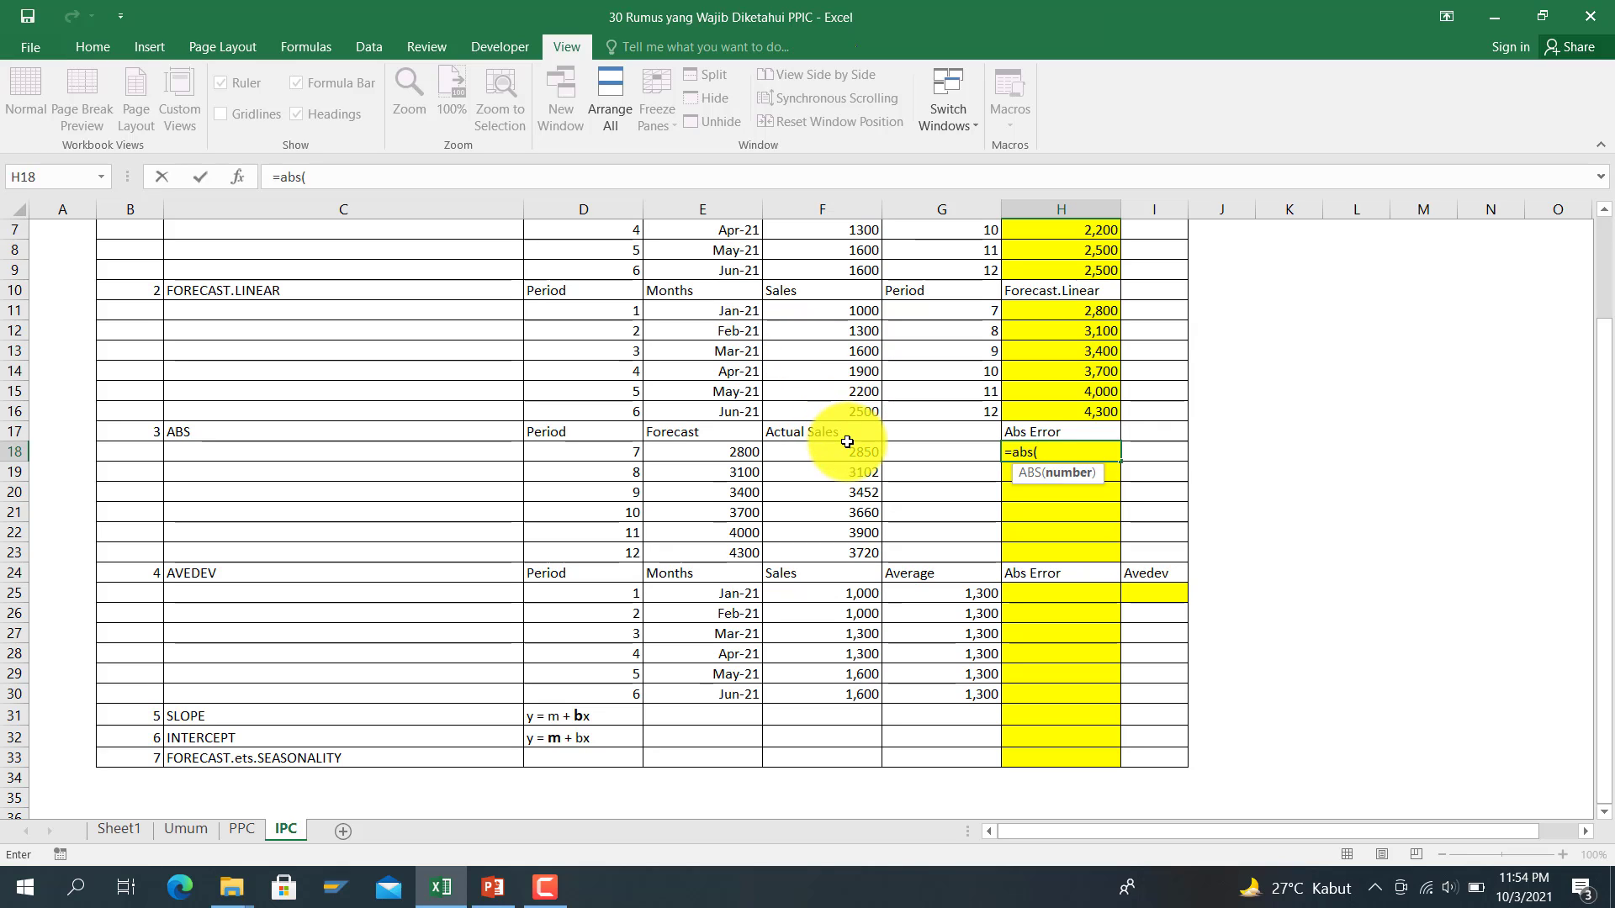
pyautogui.click(819, 451)
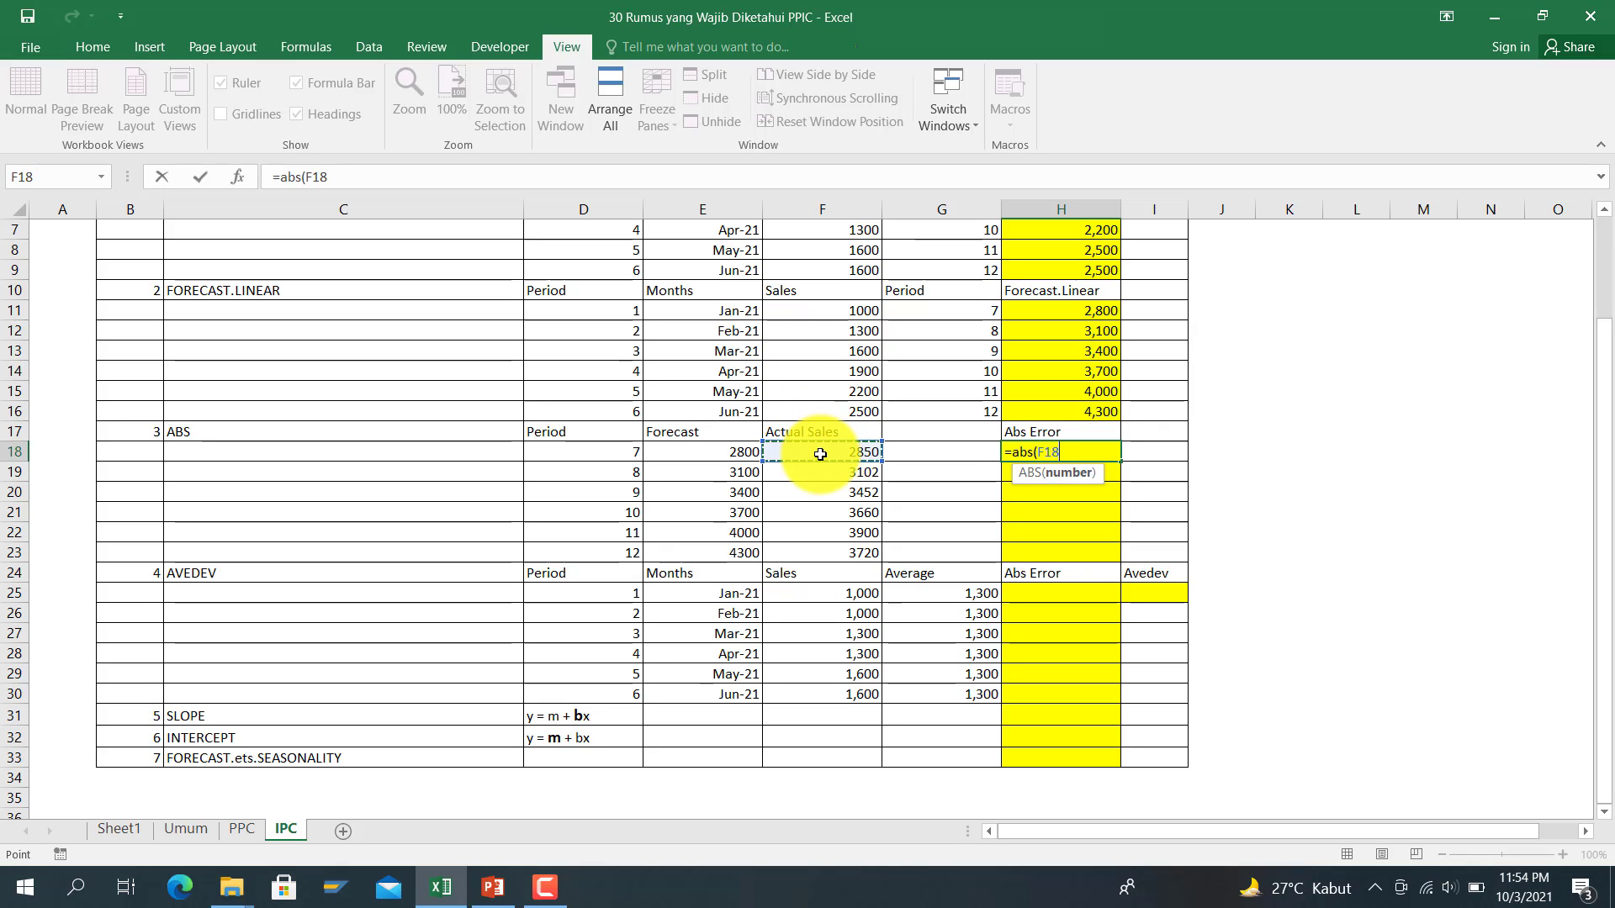
pyautogui.write('-')
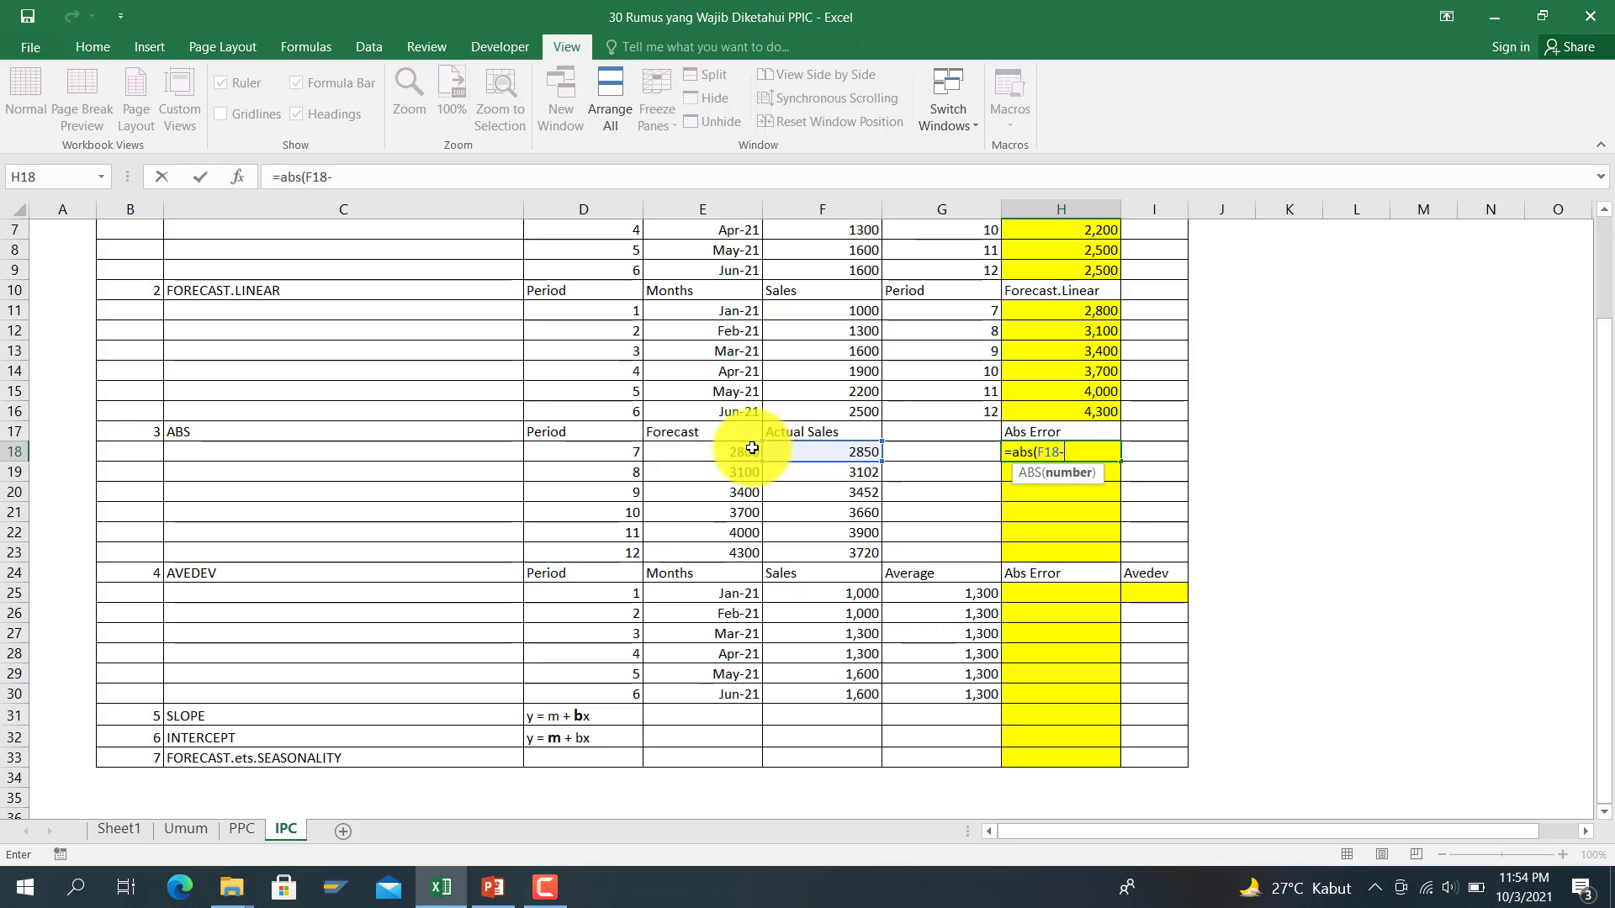
pyautogui.click(739, 446)
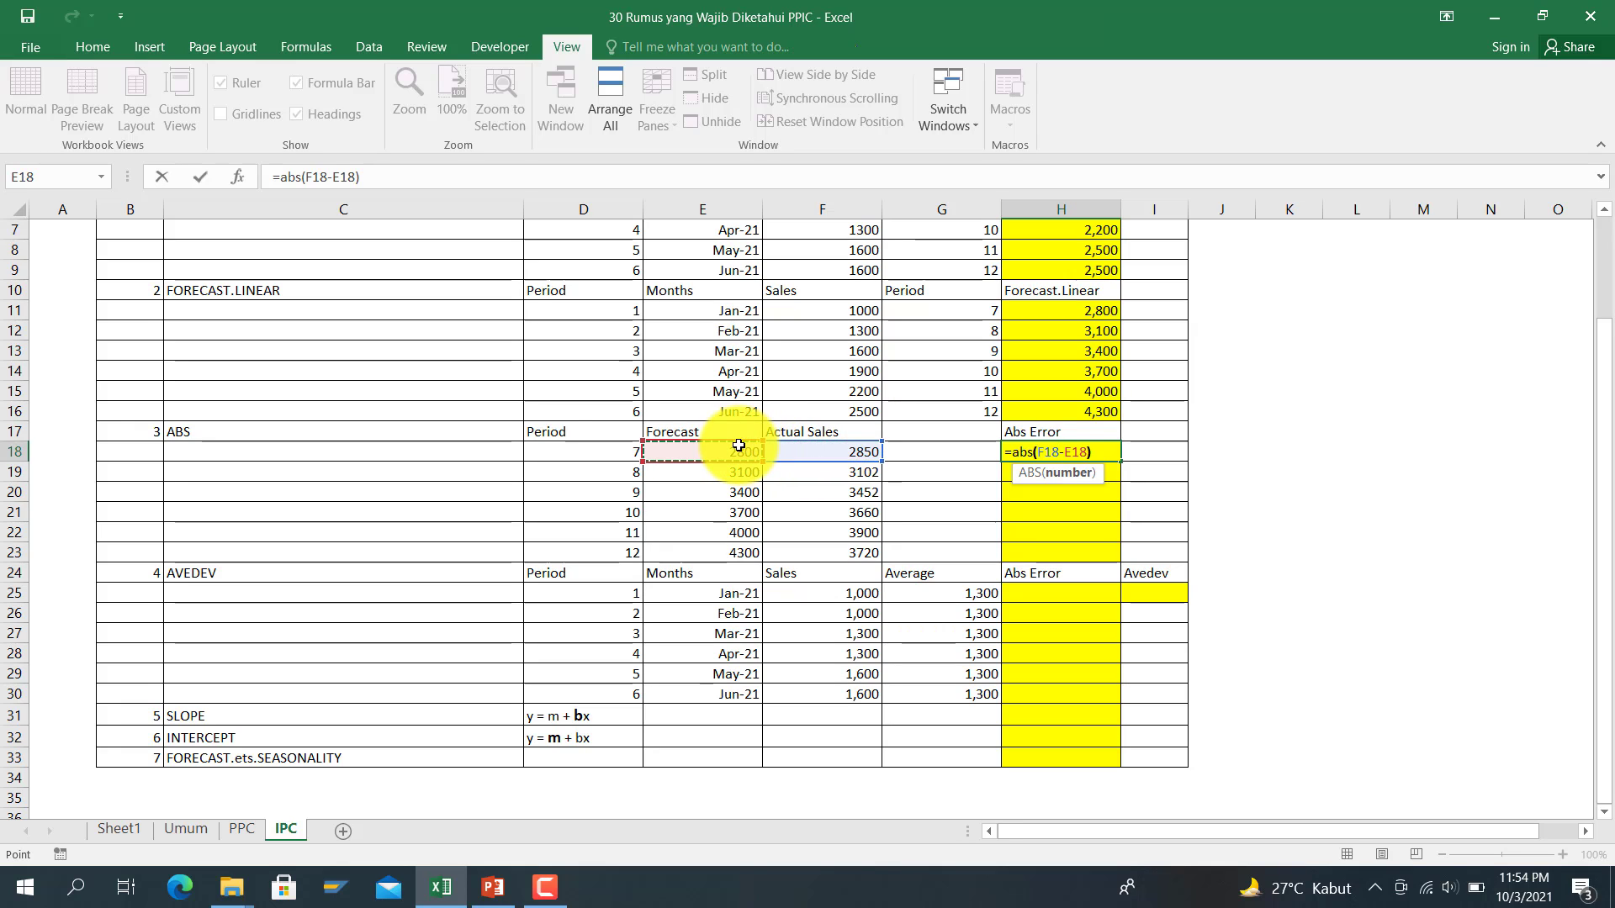
pyautogui.write(')')
pyautogui.press('Return')
pyautogui.press('Up')
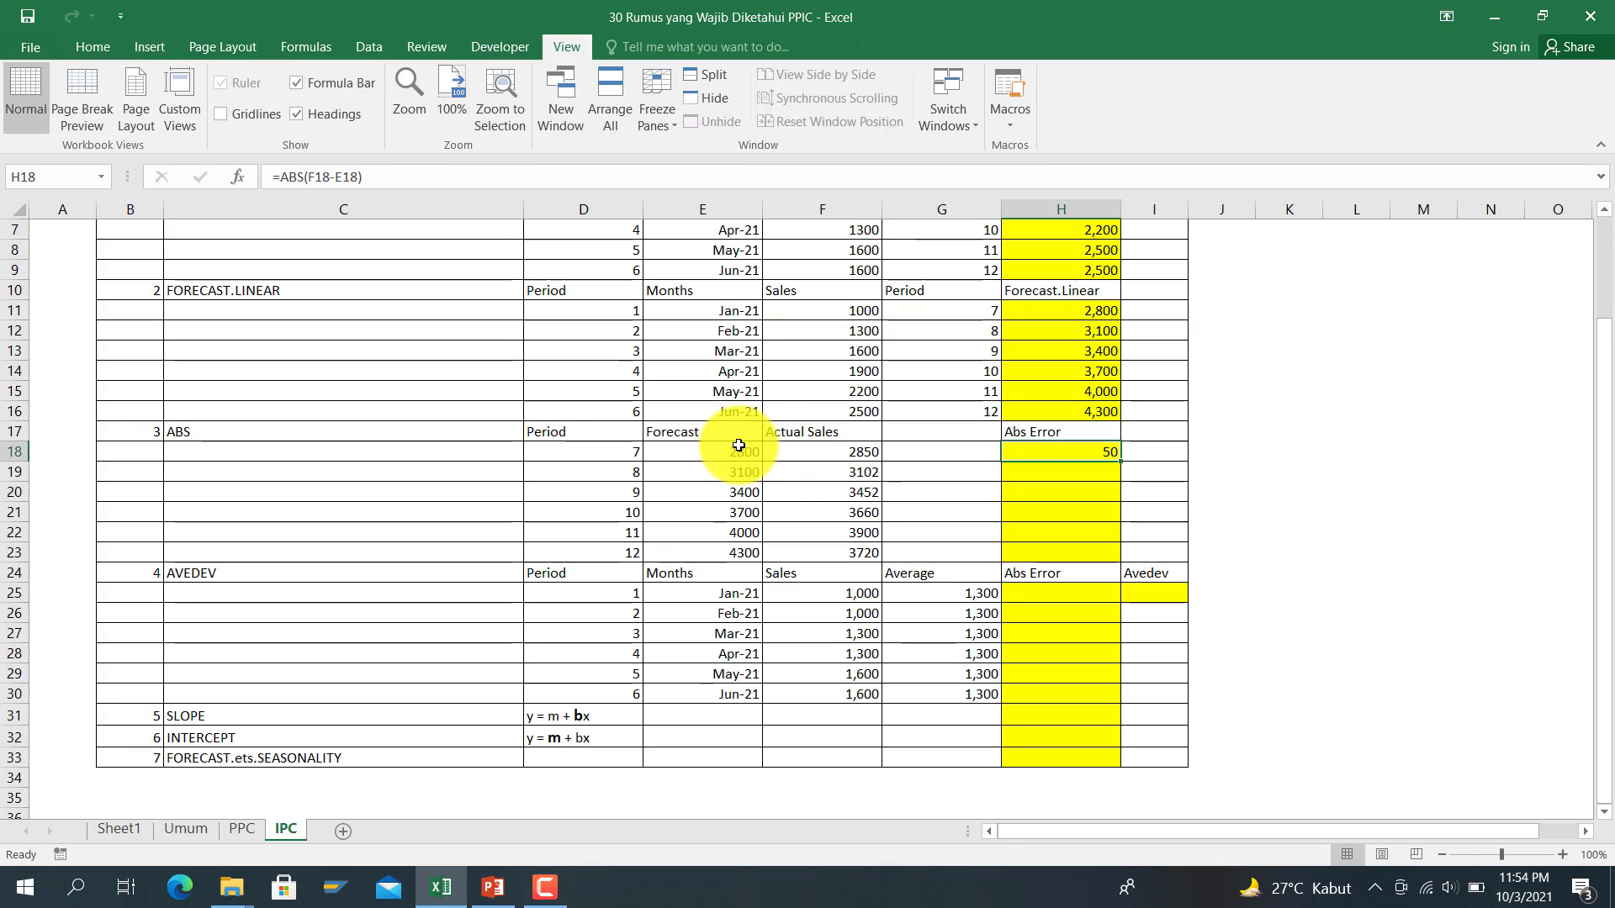
# Step: Fill the formula down to H23, giving errors 50, 2, 52, 40, 100, 580
pyautogui.scroll(1, 732, 442)
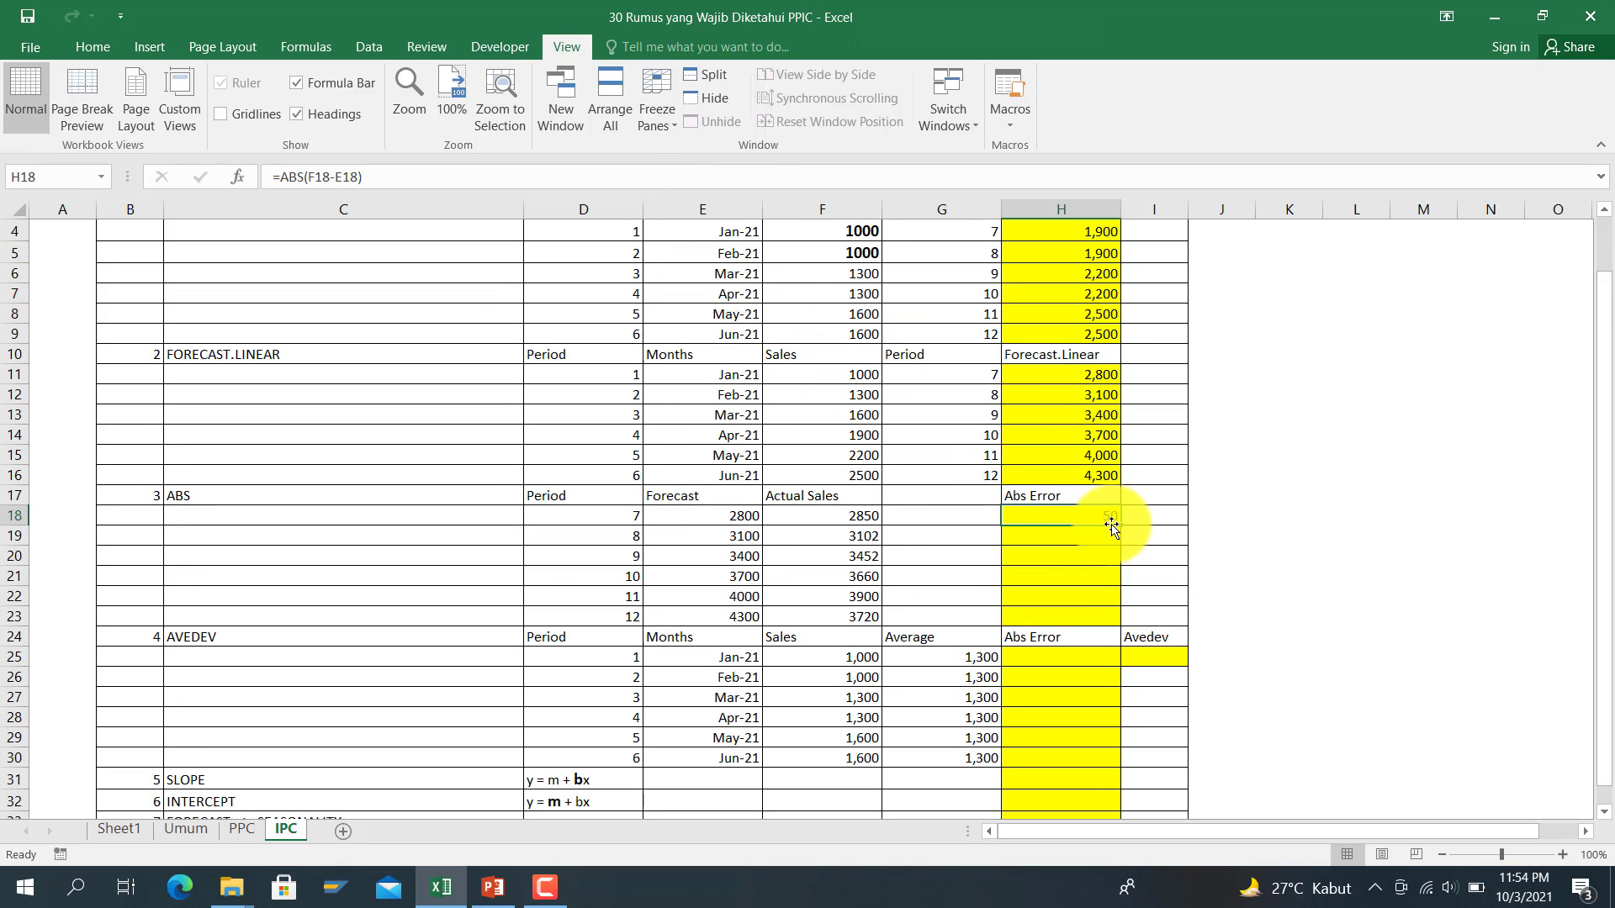
pyautogui.moveTo(1124, 527); pyautogui.dragTo(1125, 612)
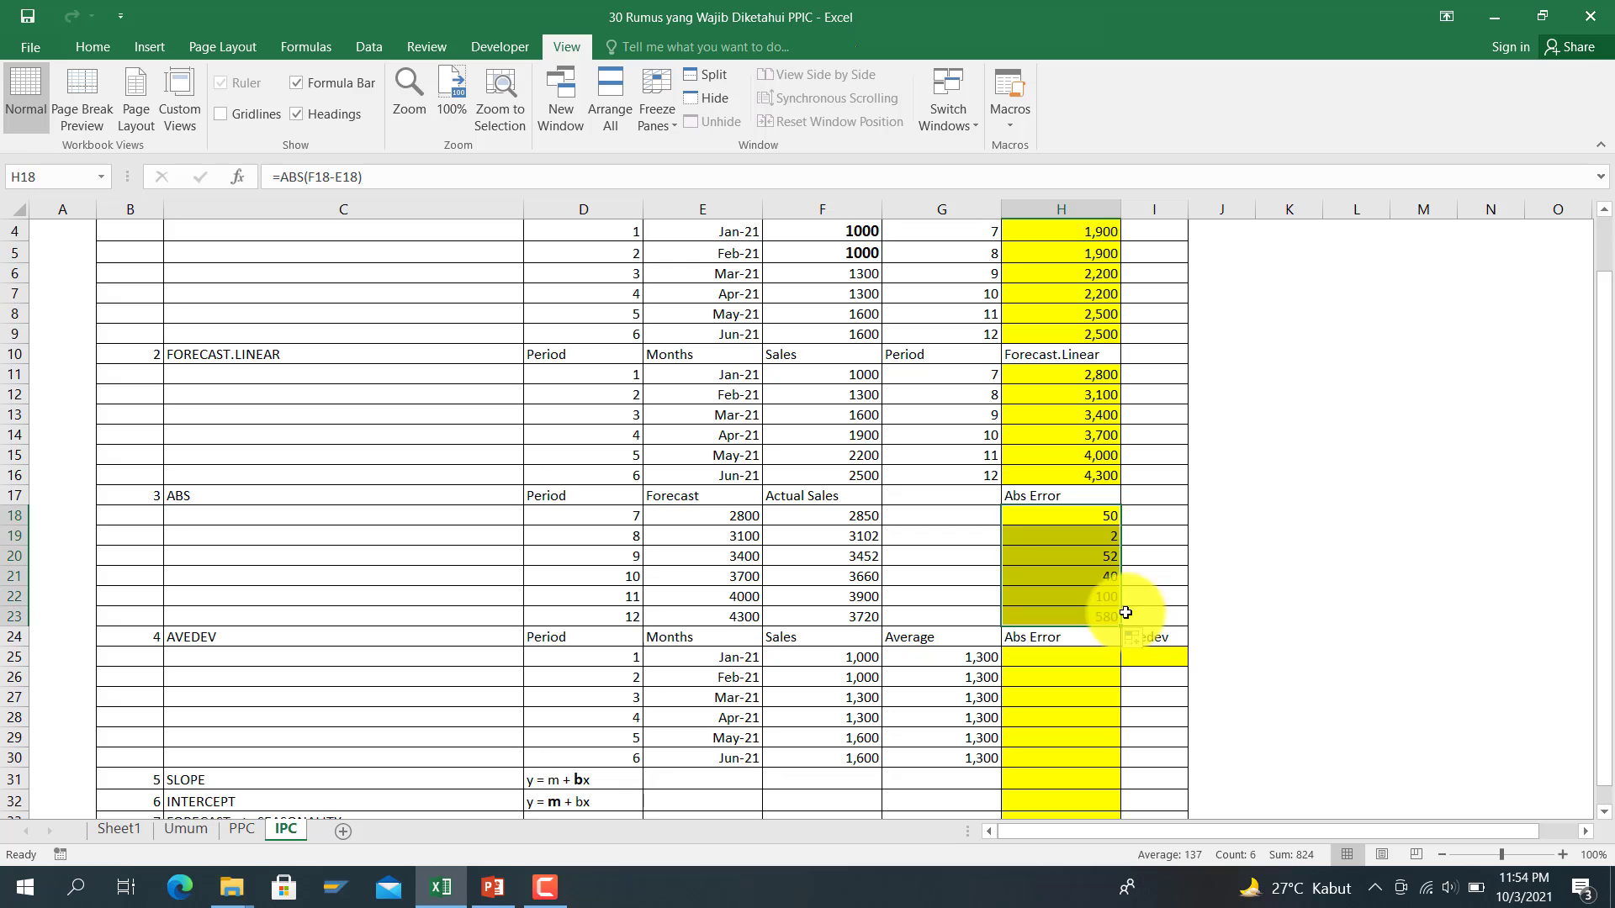
pyautogui.click(1051, 549)
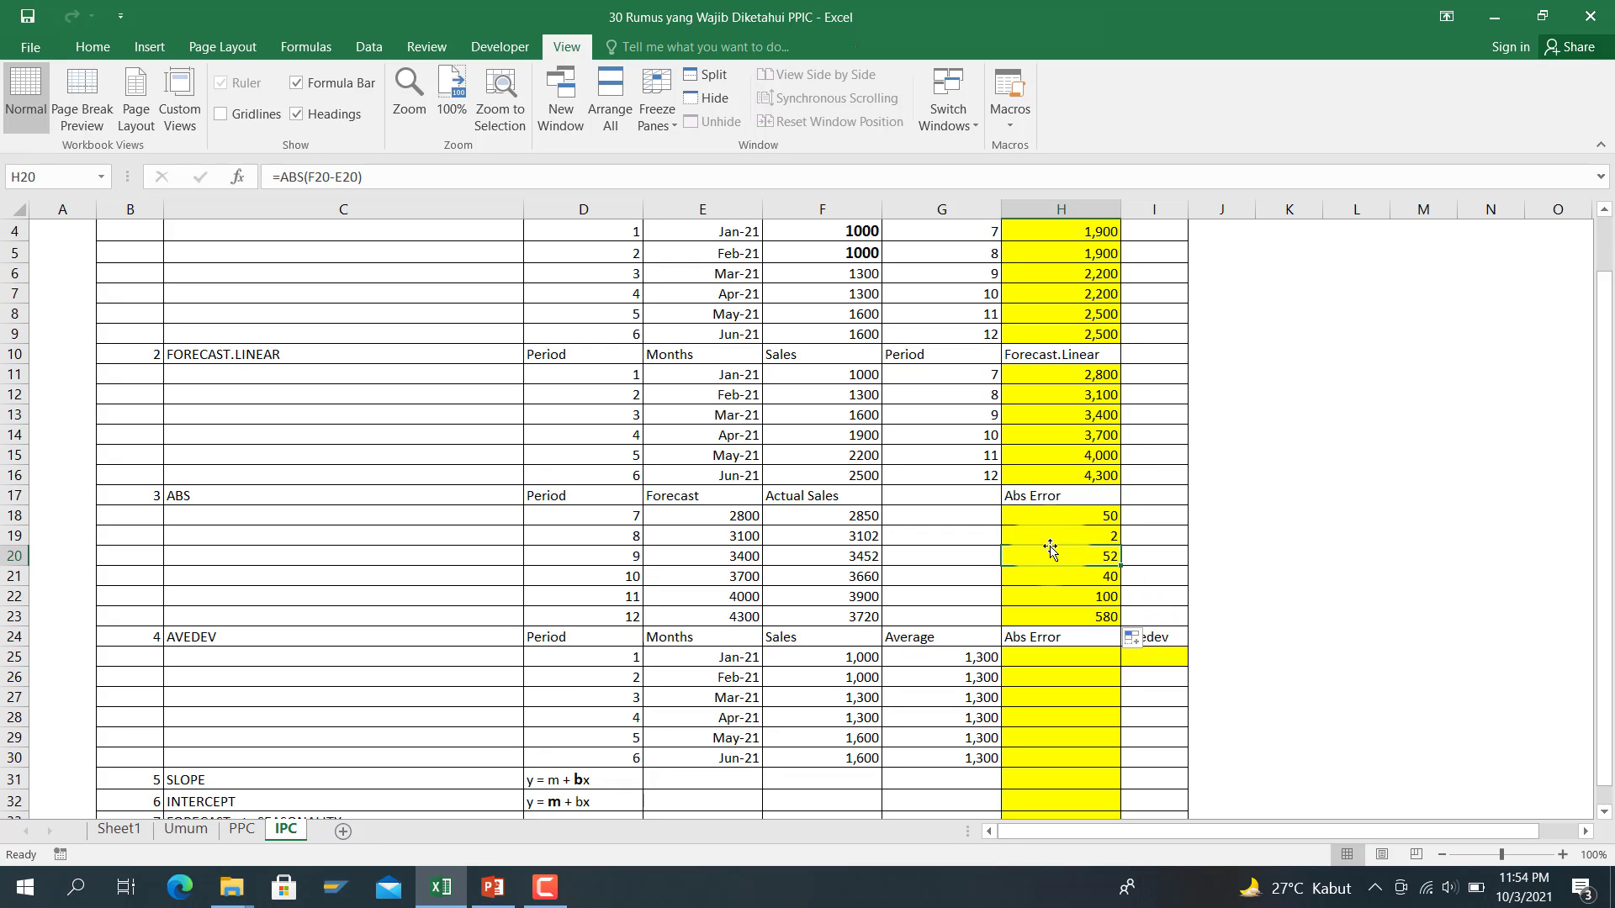
pyautogui.scroll(1, 1037, 555)
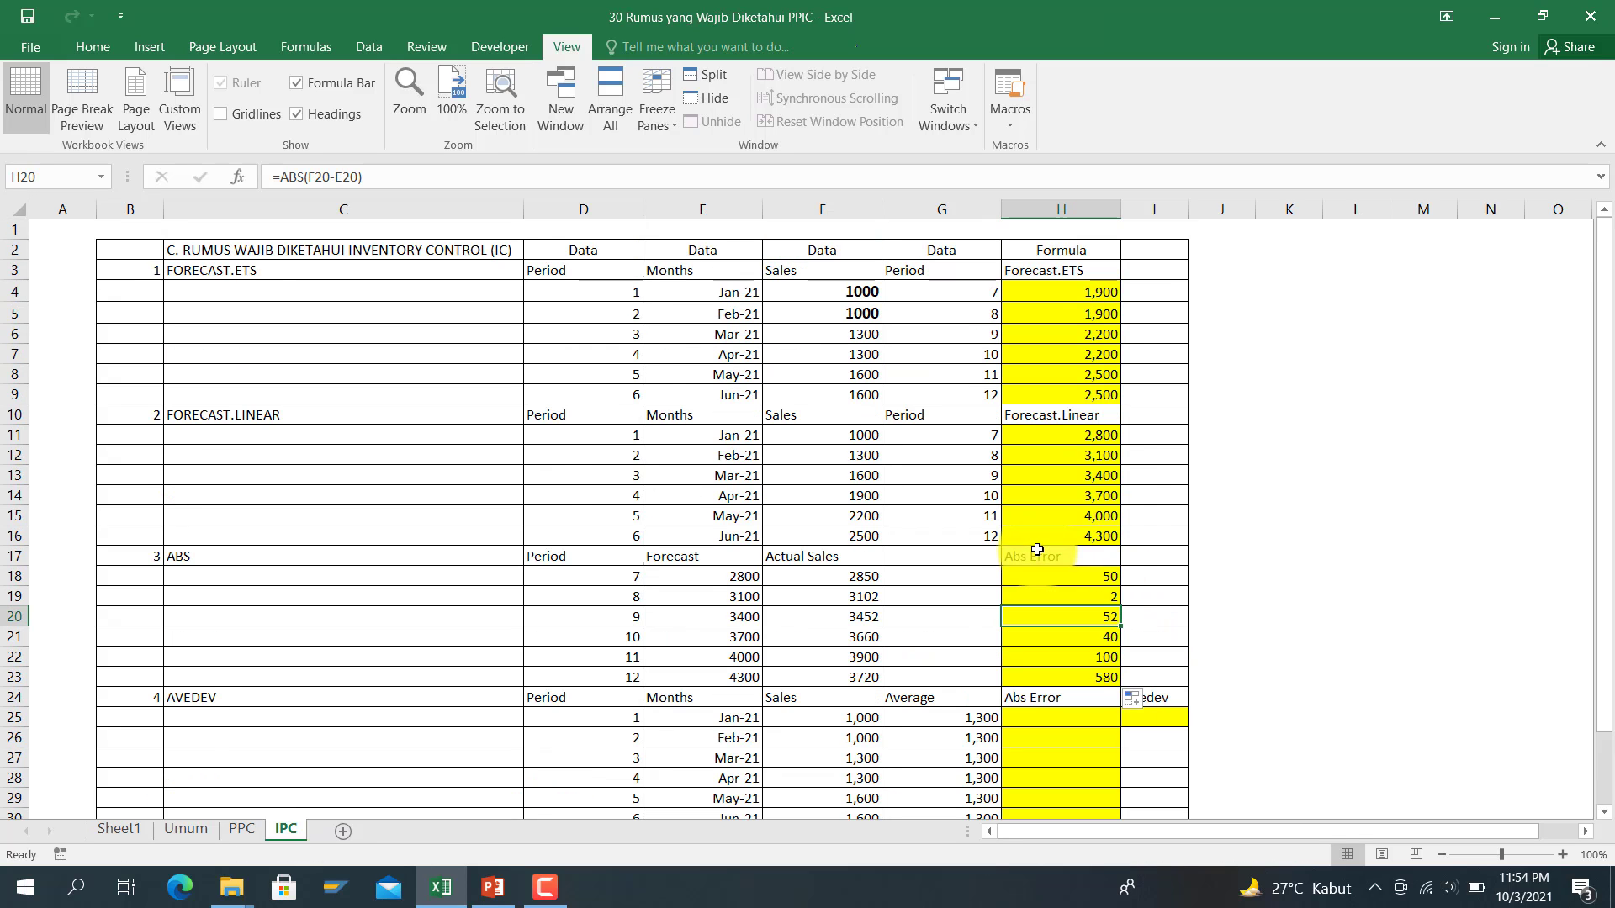
pyautogui.scroll(-4, 1037, 551)
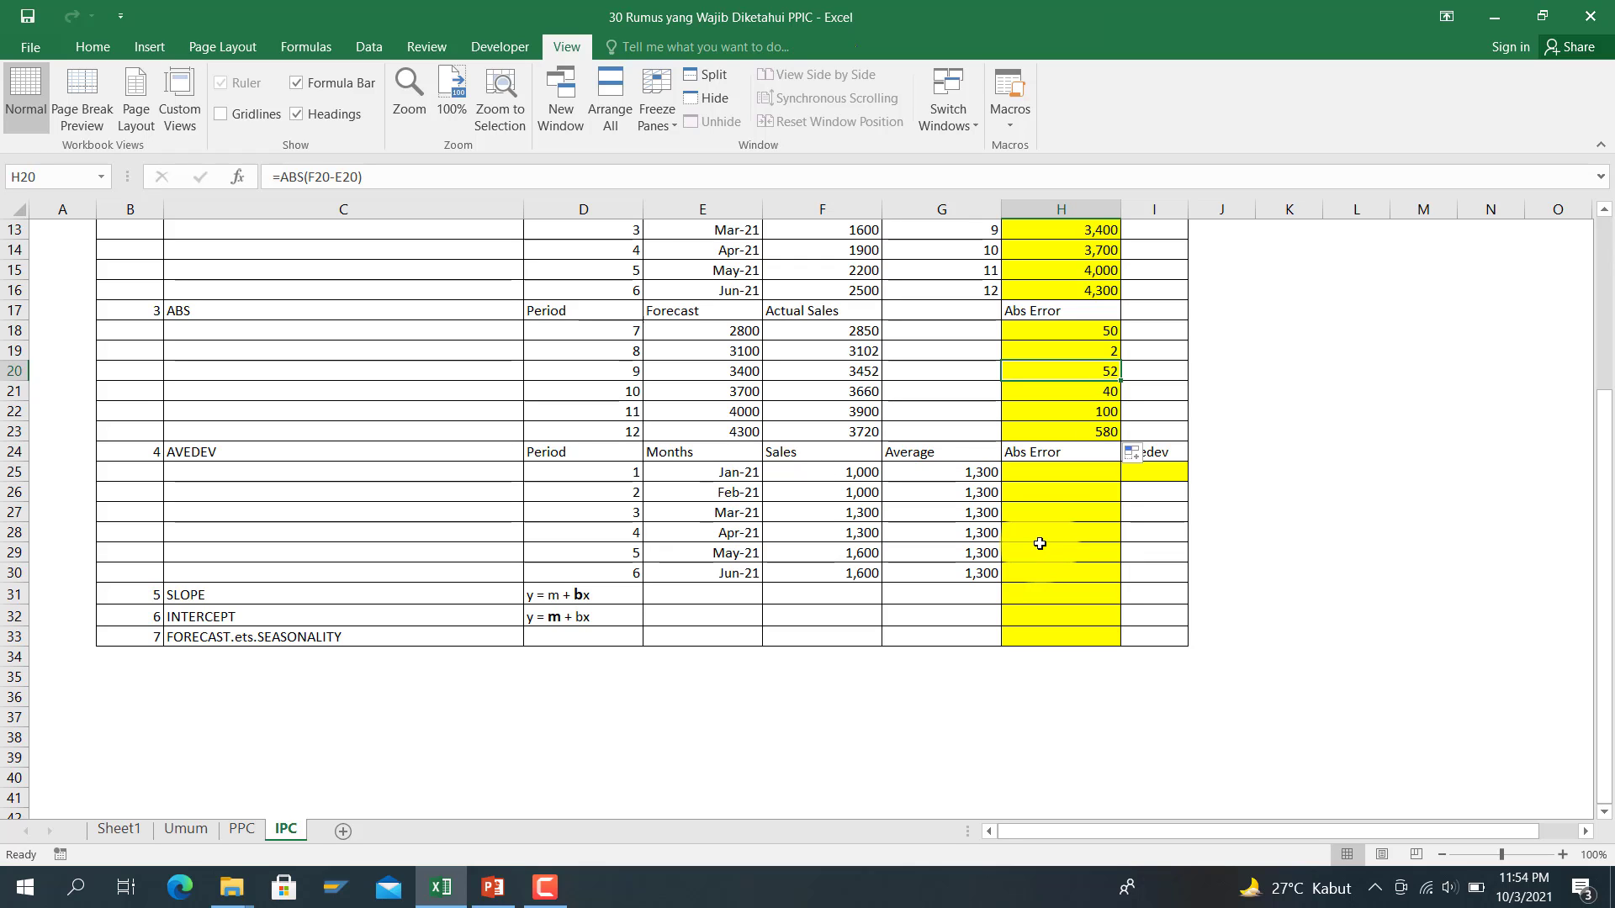
# Step: Enter =ABS(F25-G25) in H25 for January's deviation from the average, 300
pyautogui.click(1024, 479)
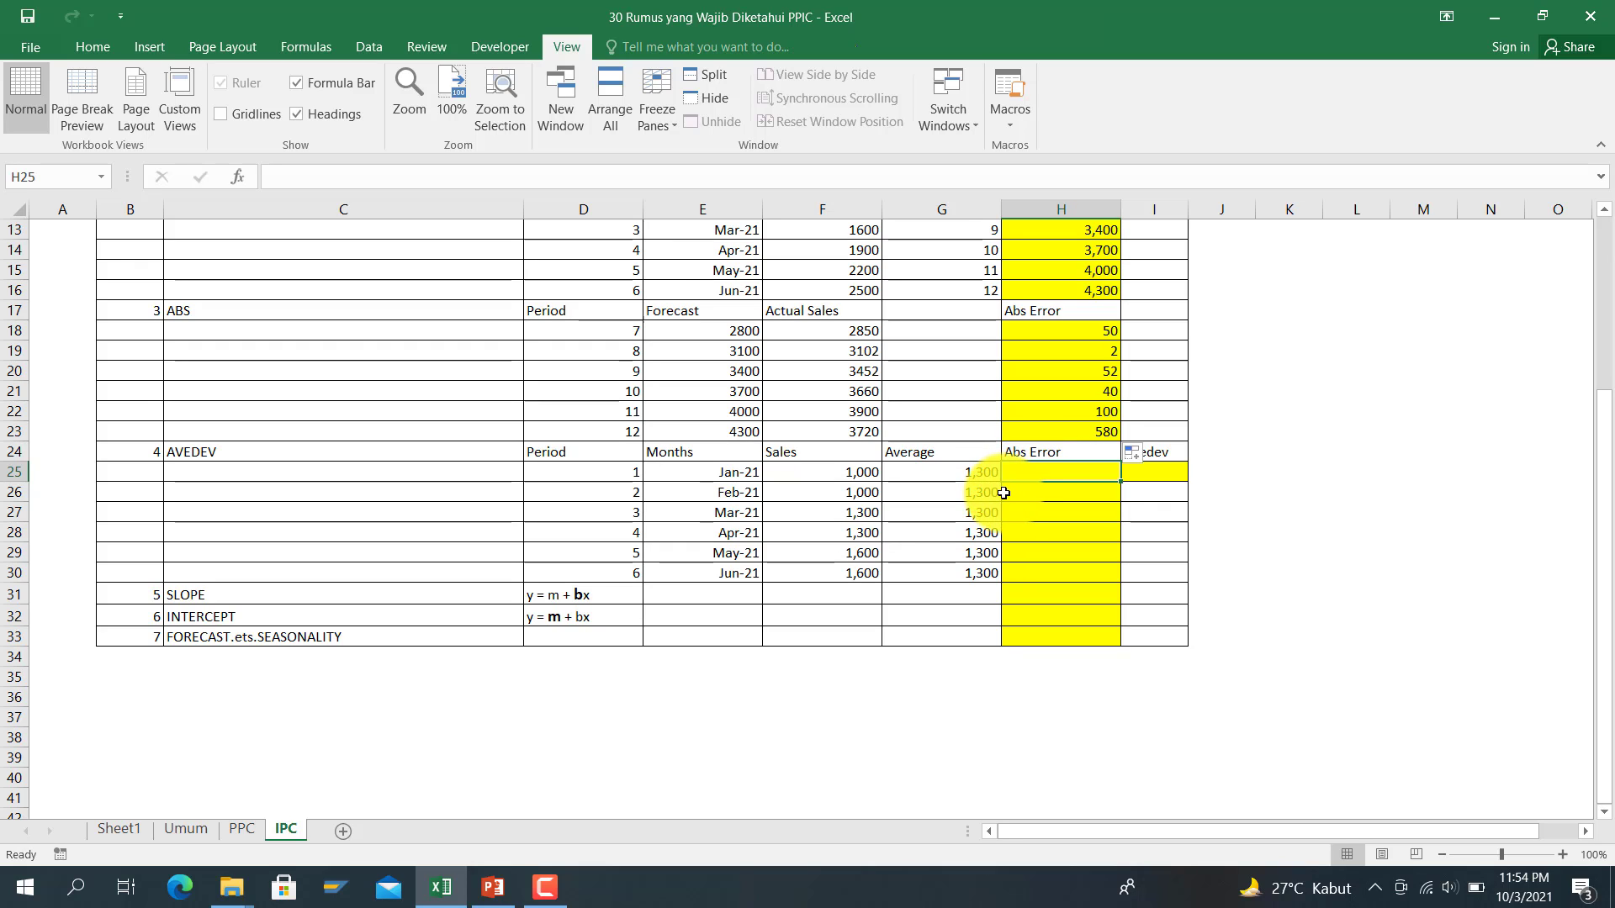
pyautogui.write('=')
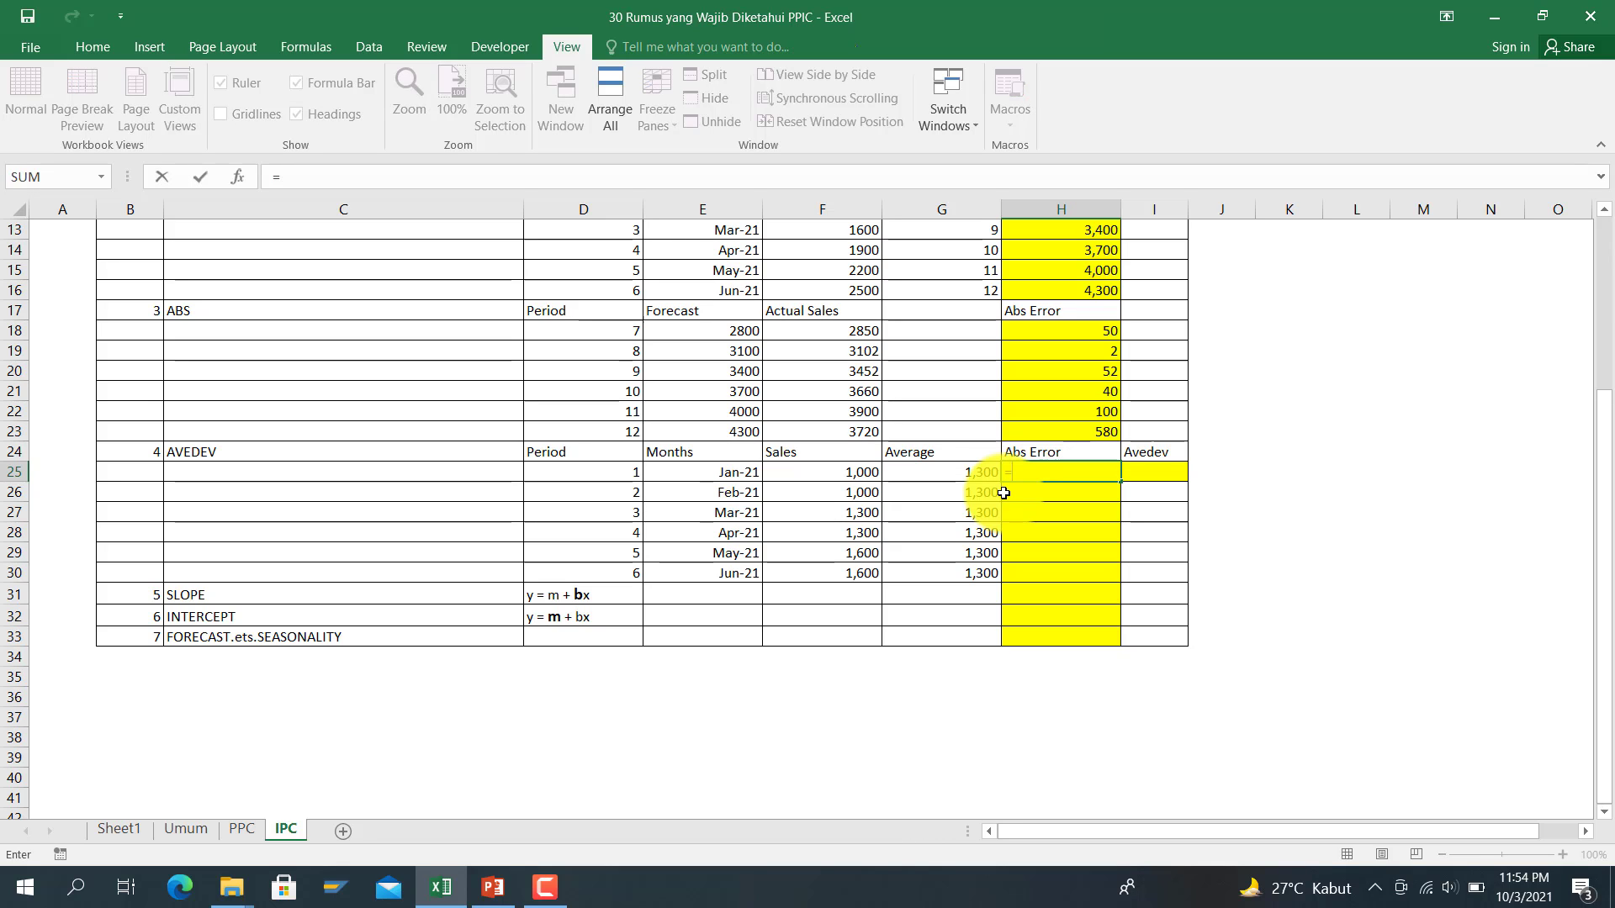
pyautogui.write('avs')
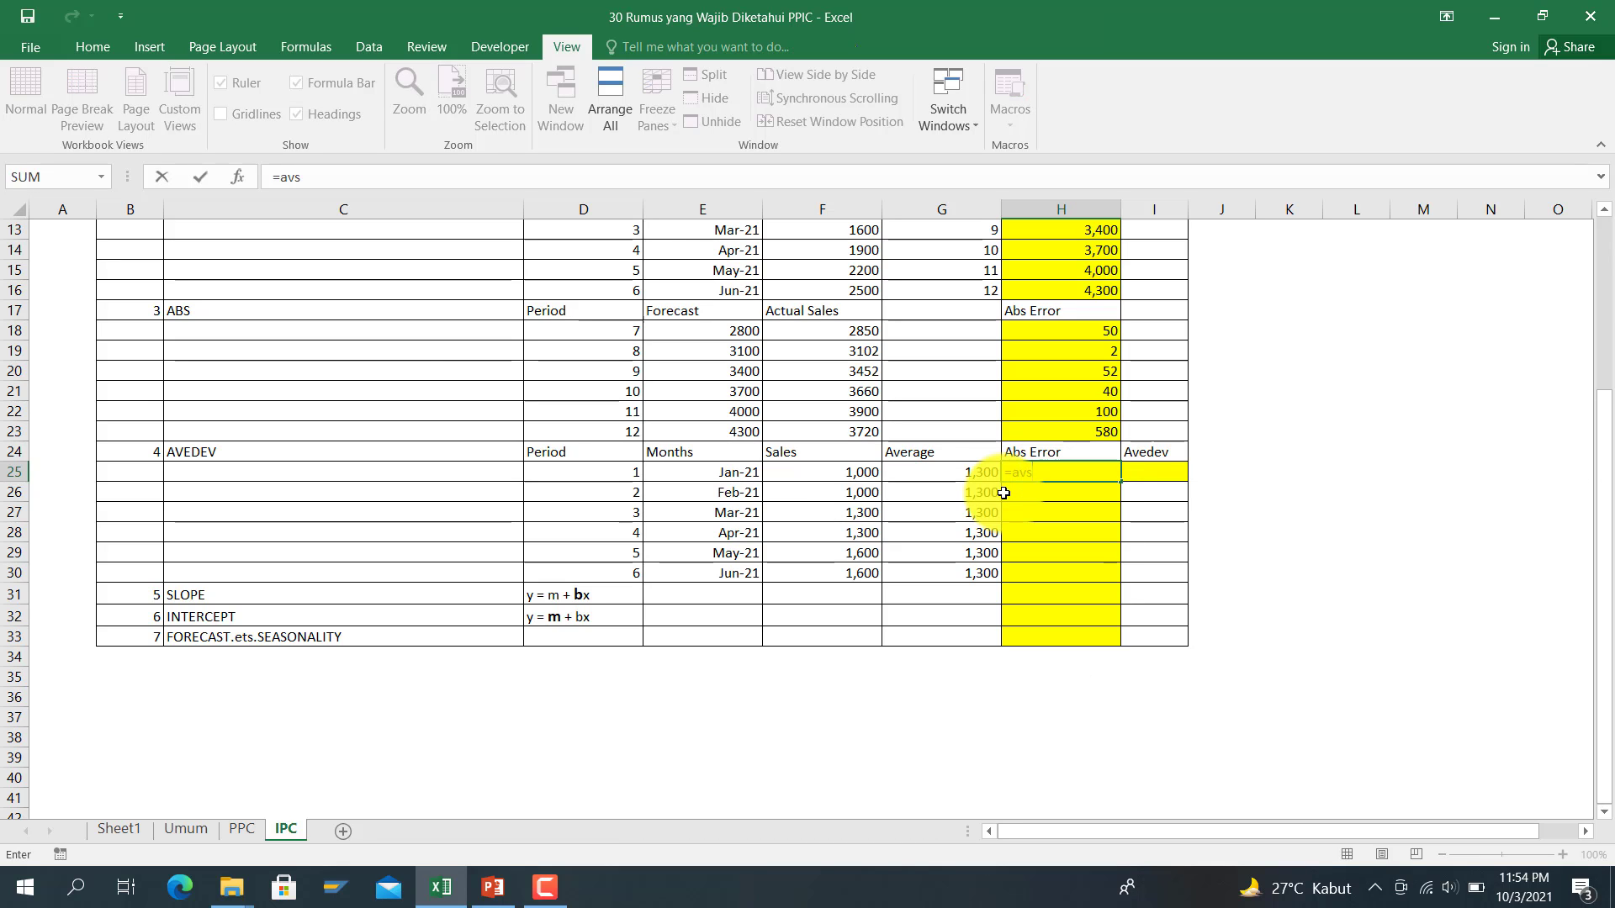
pyautogui.press('BackSpace')
pyautogui.press('BackSpace')
pyautogui.write('b')
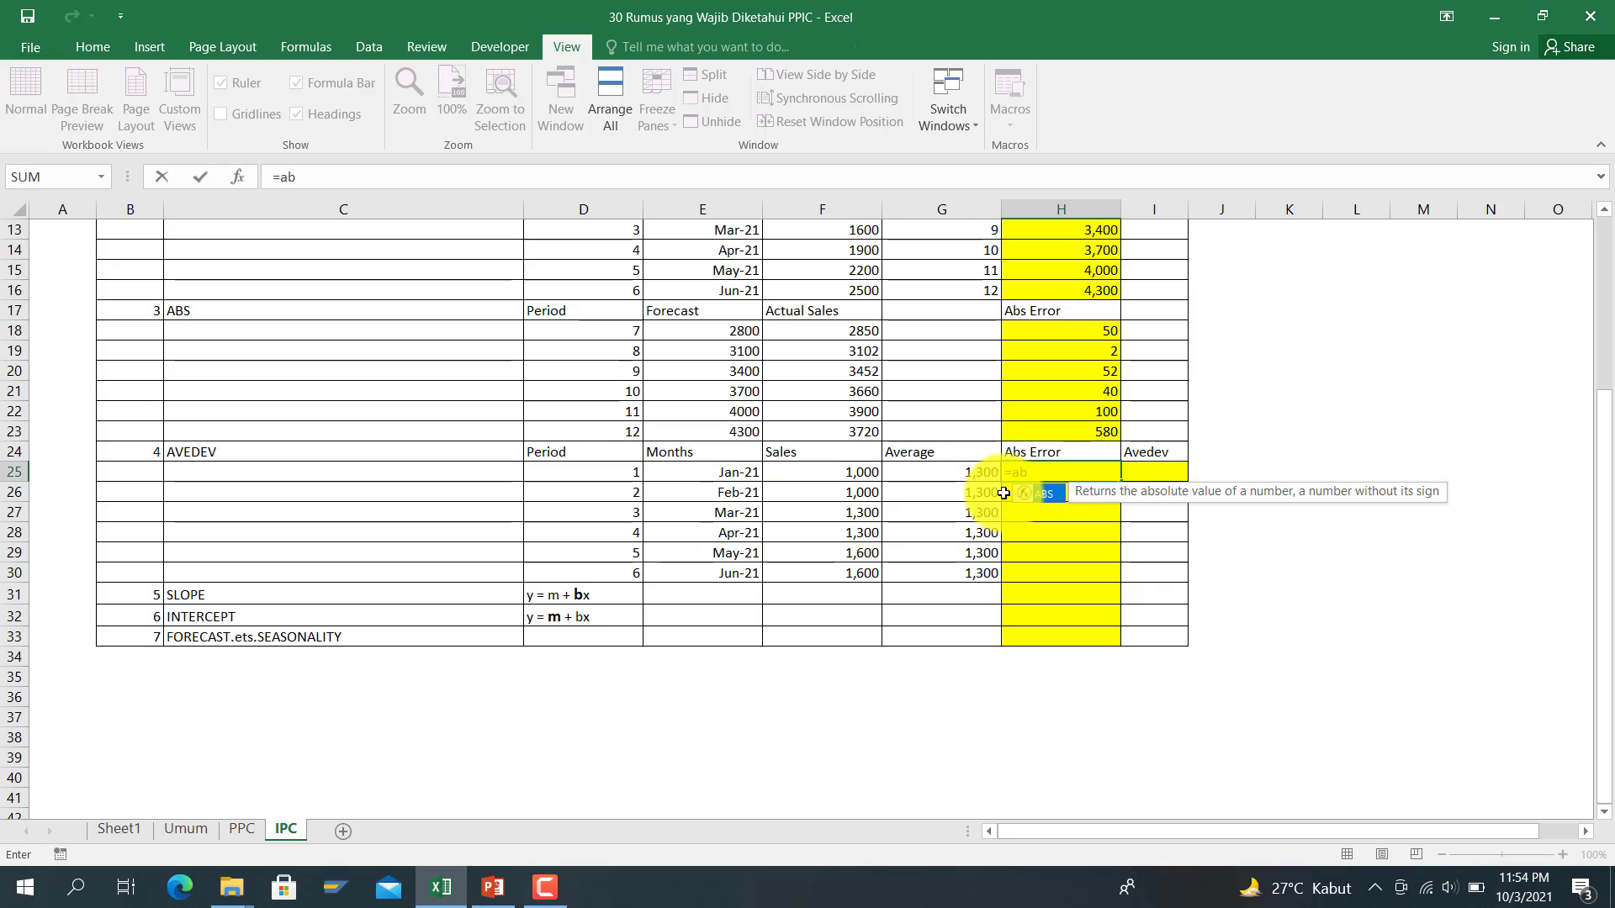
pyautogui.write('s(')
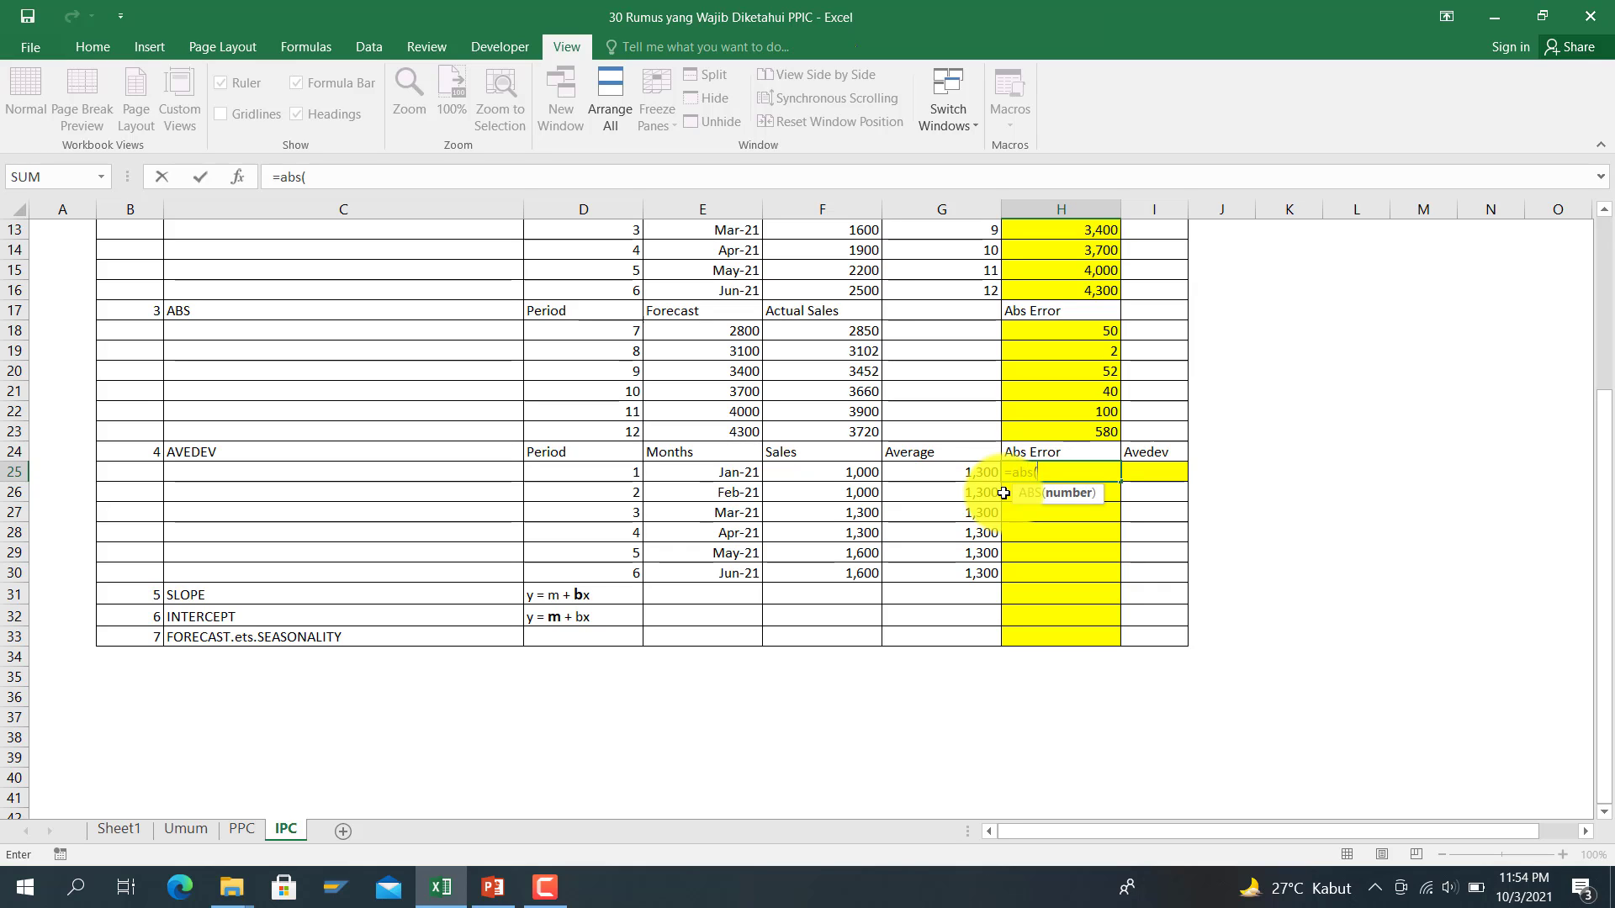
pyautogui.click(841, 472)
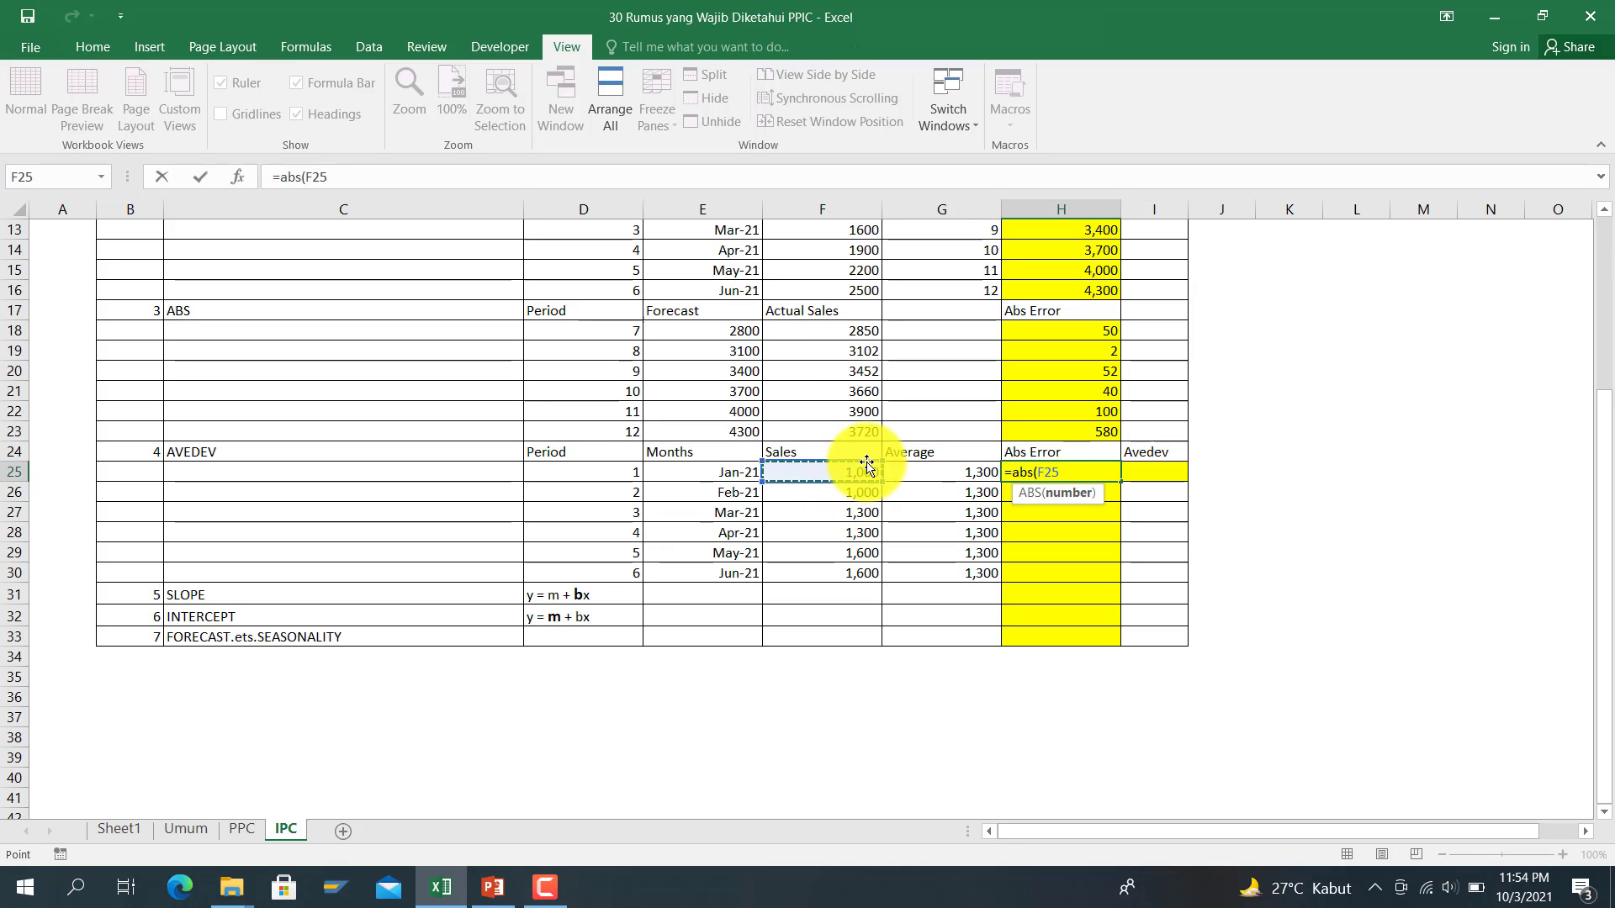
pyautogui.write('-')
pyautogui.click(968, 474)
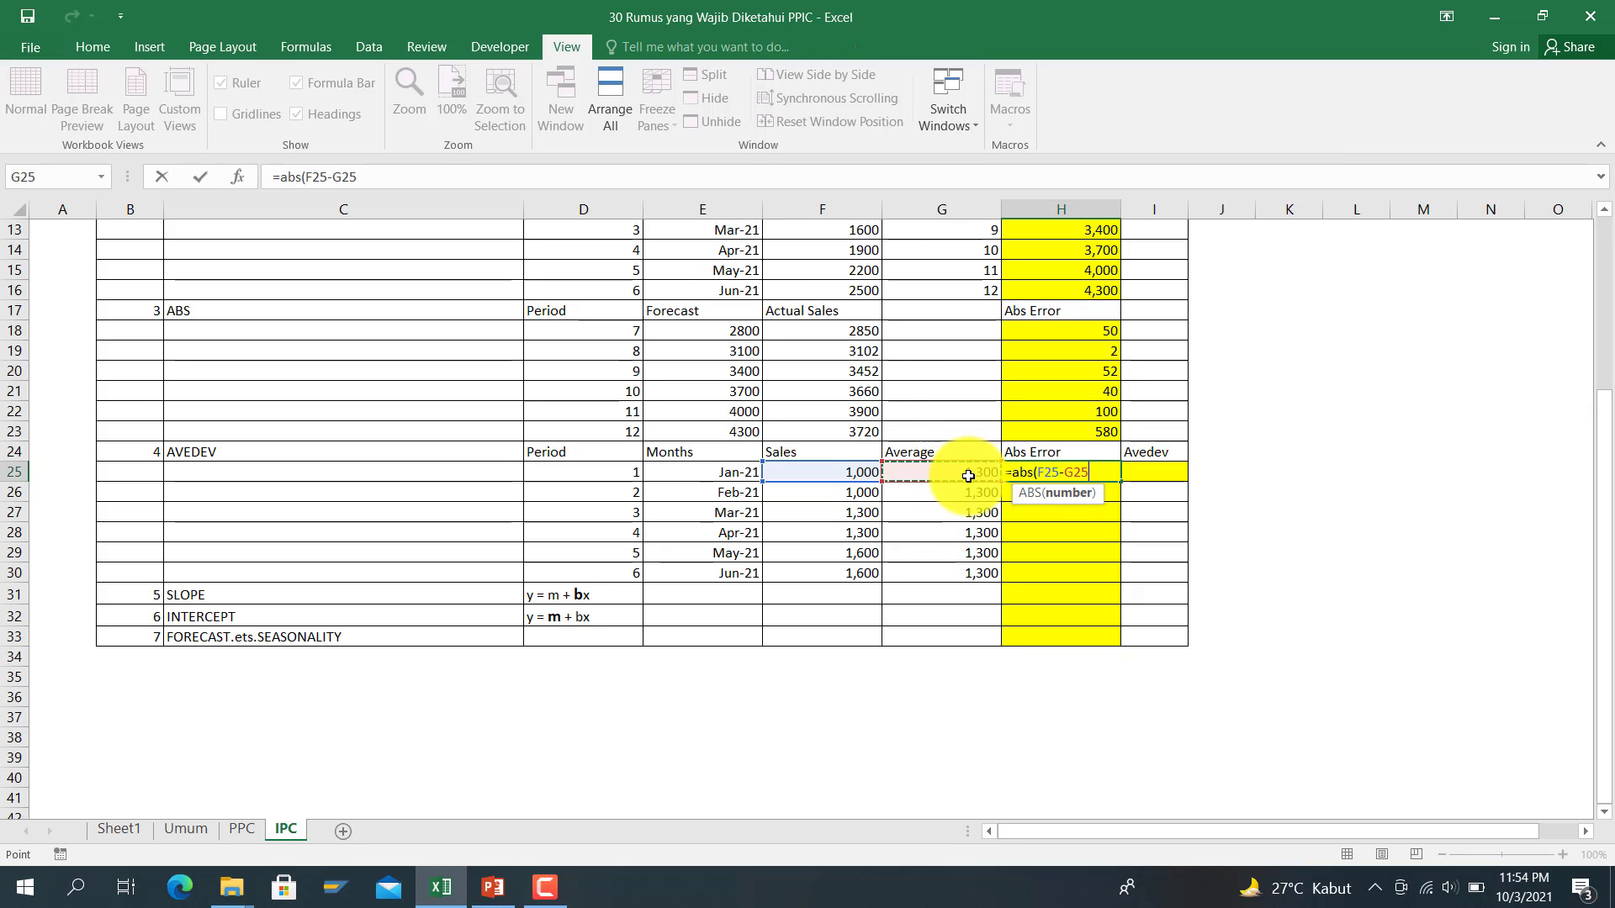
pyautogui.press('Return')
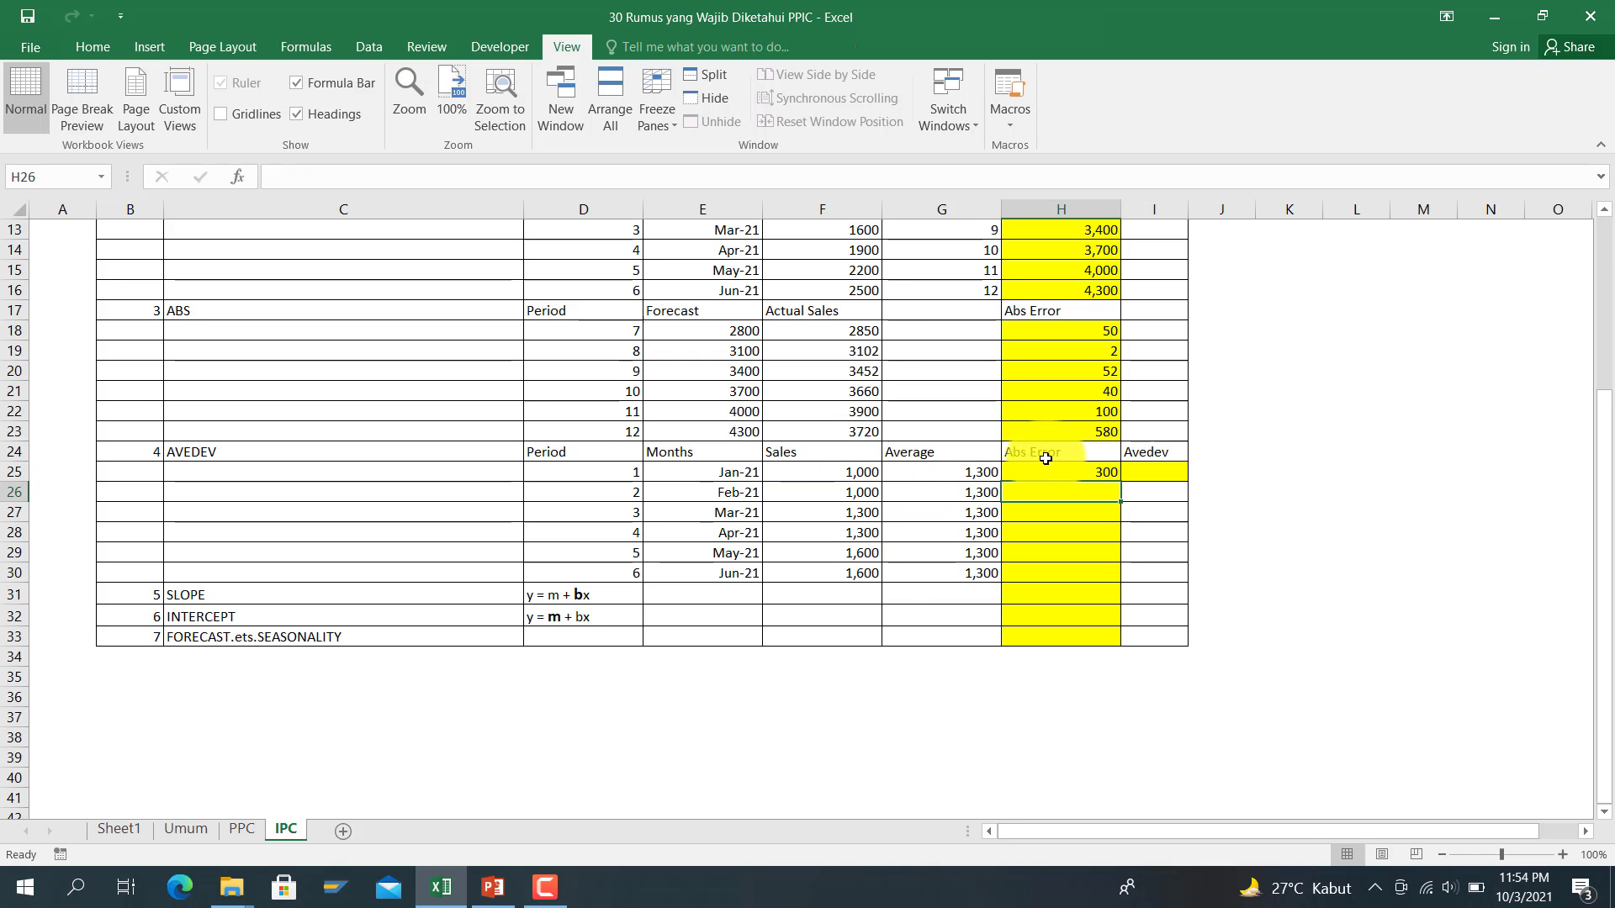
# Step: Fill H25's formula down to H30, giving 300, 300, 0, 0, 300, 300
pyautogui.click(1117, 476)
pyautogui.moveTo(1121, 488); pyautogui.dragTo(1139, 593)
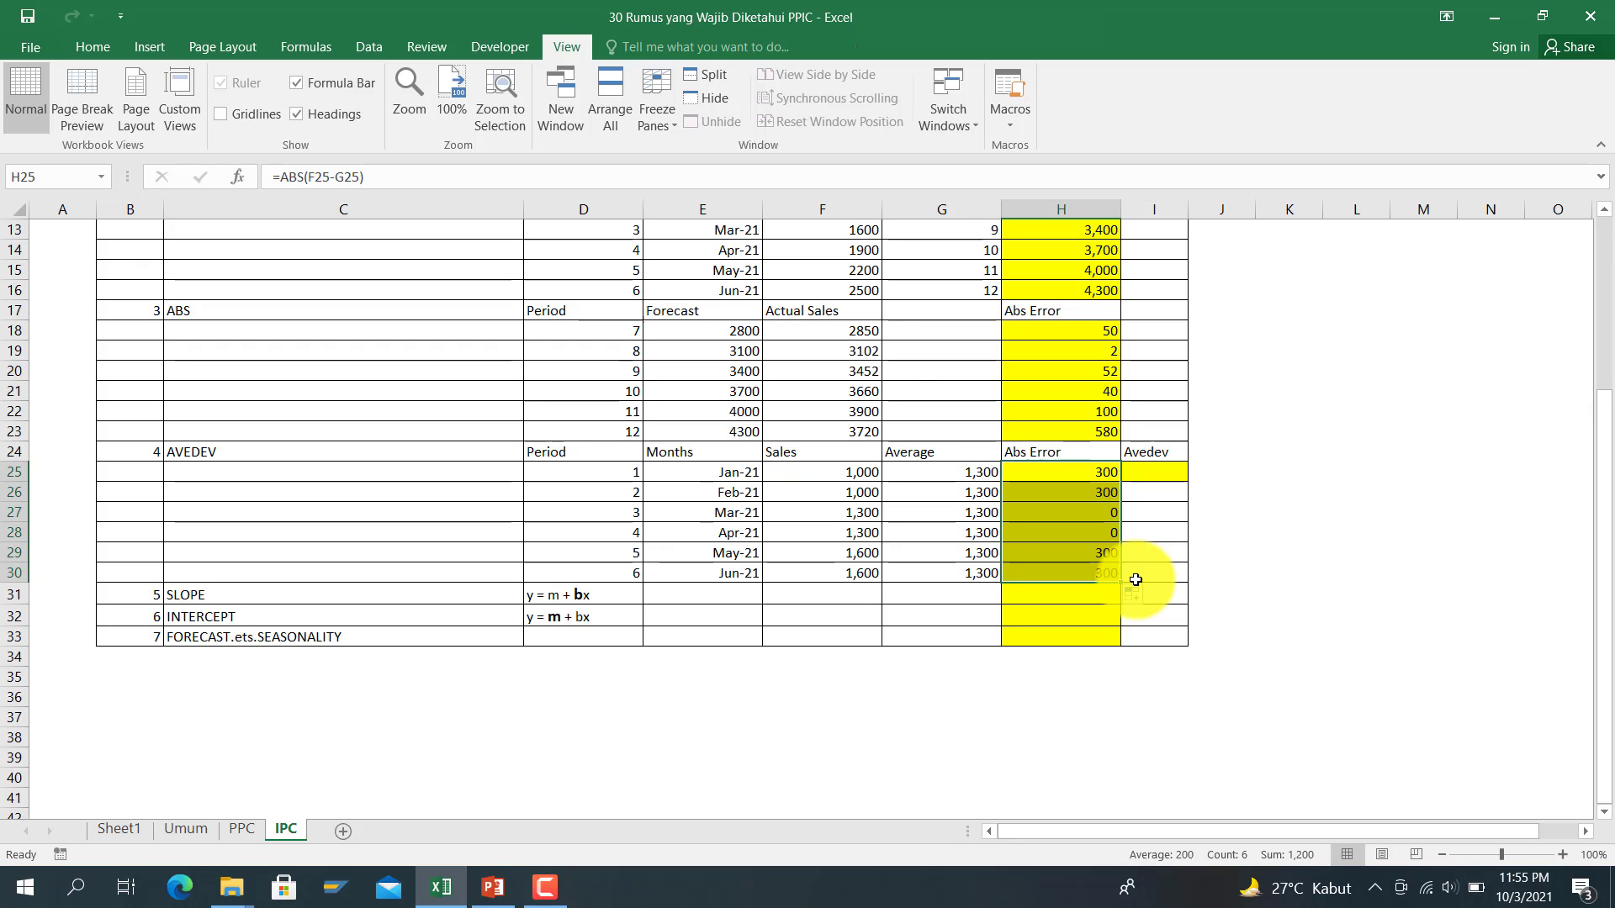
pyautogui.click(1100, 494)
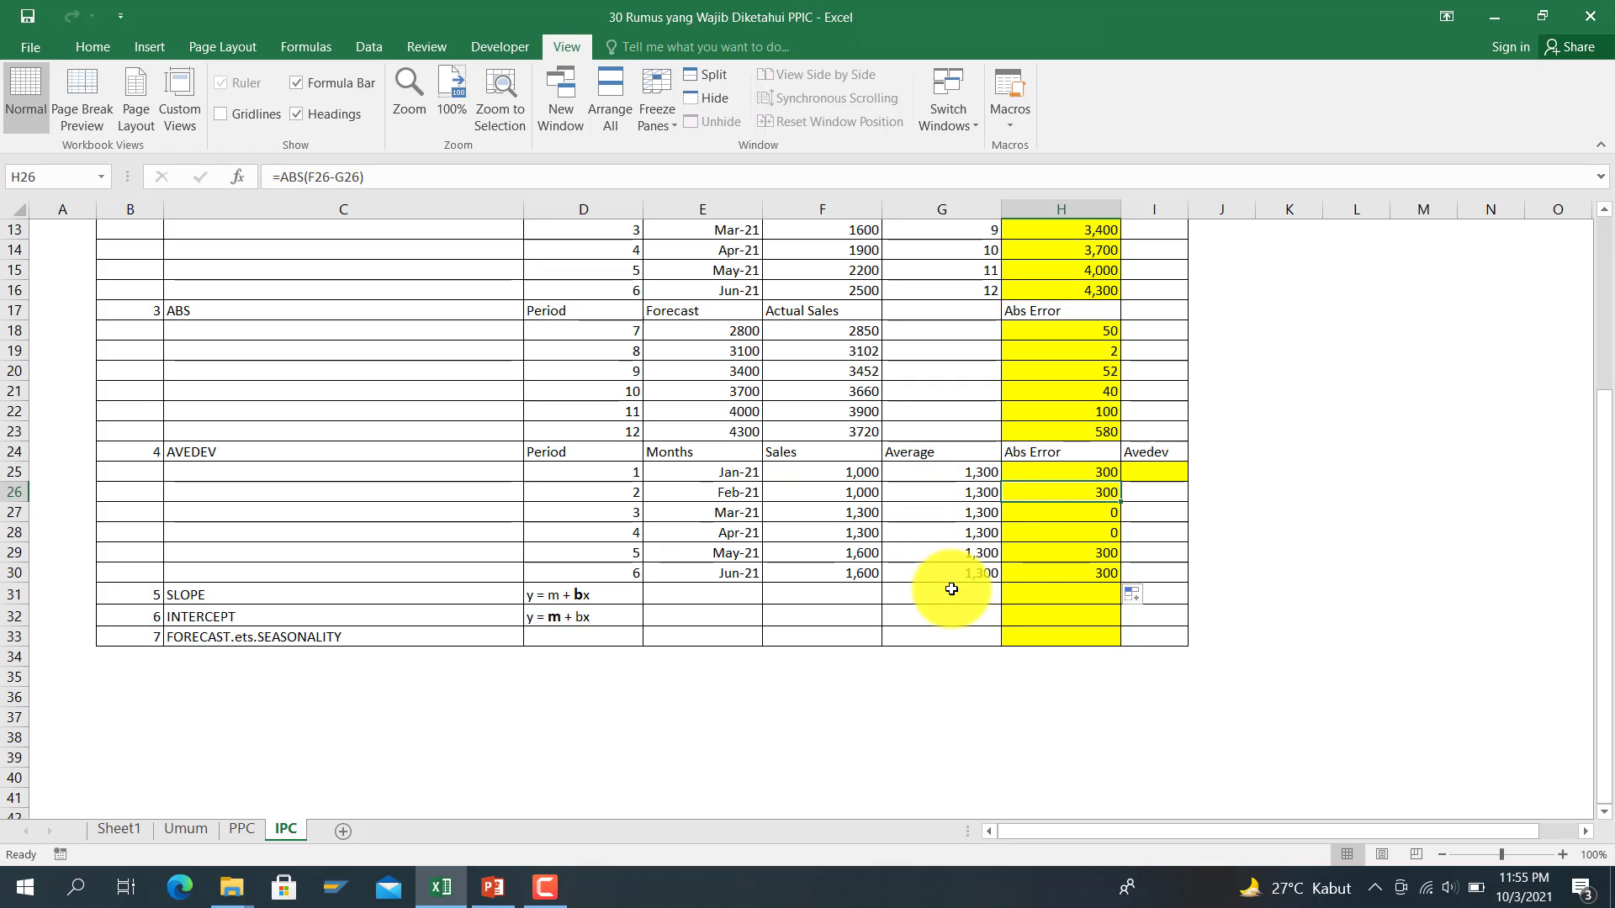
# Step: Enter =AVEDEV(H25:H30) in I25, returning 133.3333
pyautogui.click(1141, 476)
pyautogui.write('=a')
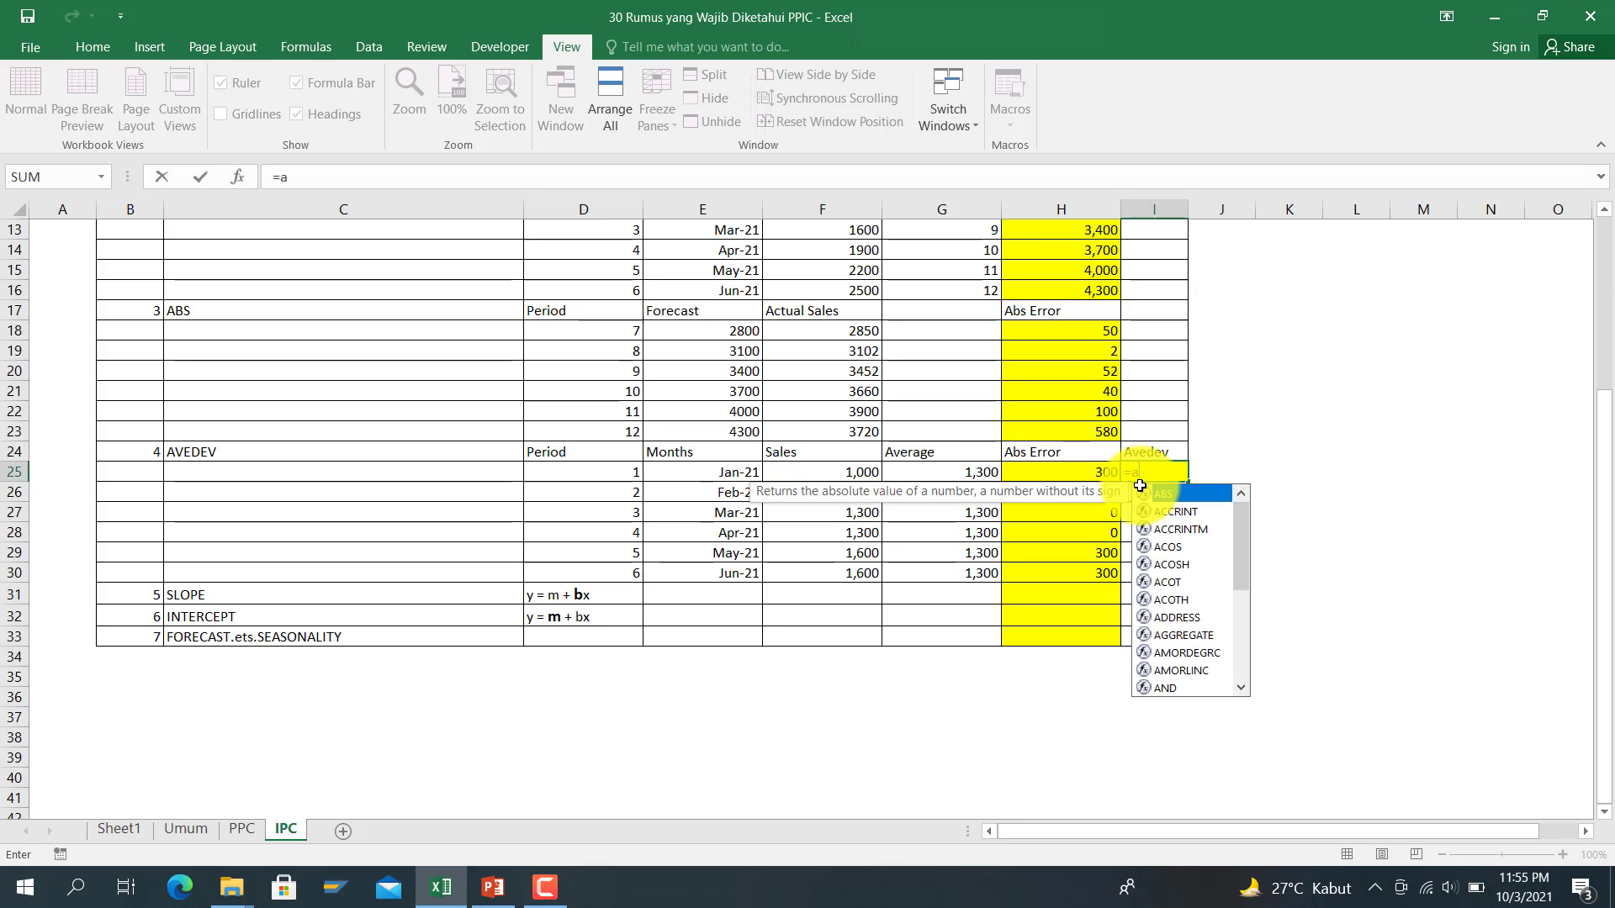
pyautogui.write('vedev')
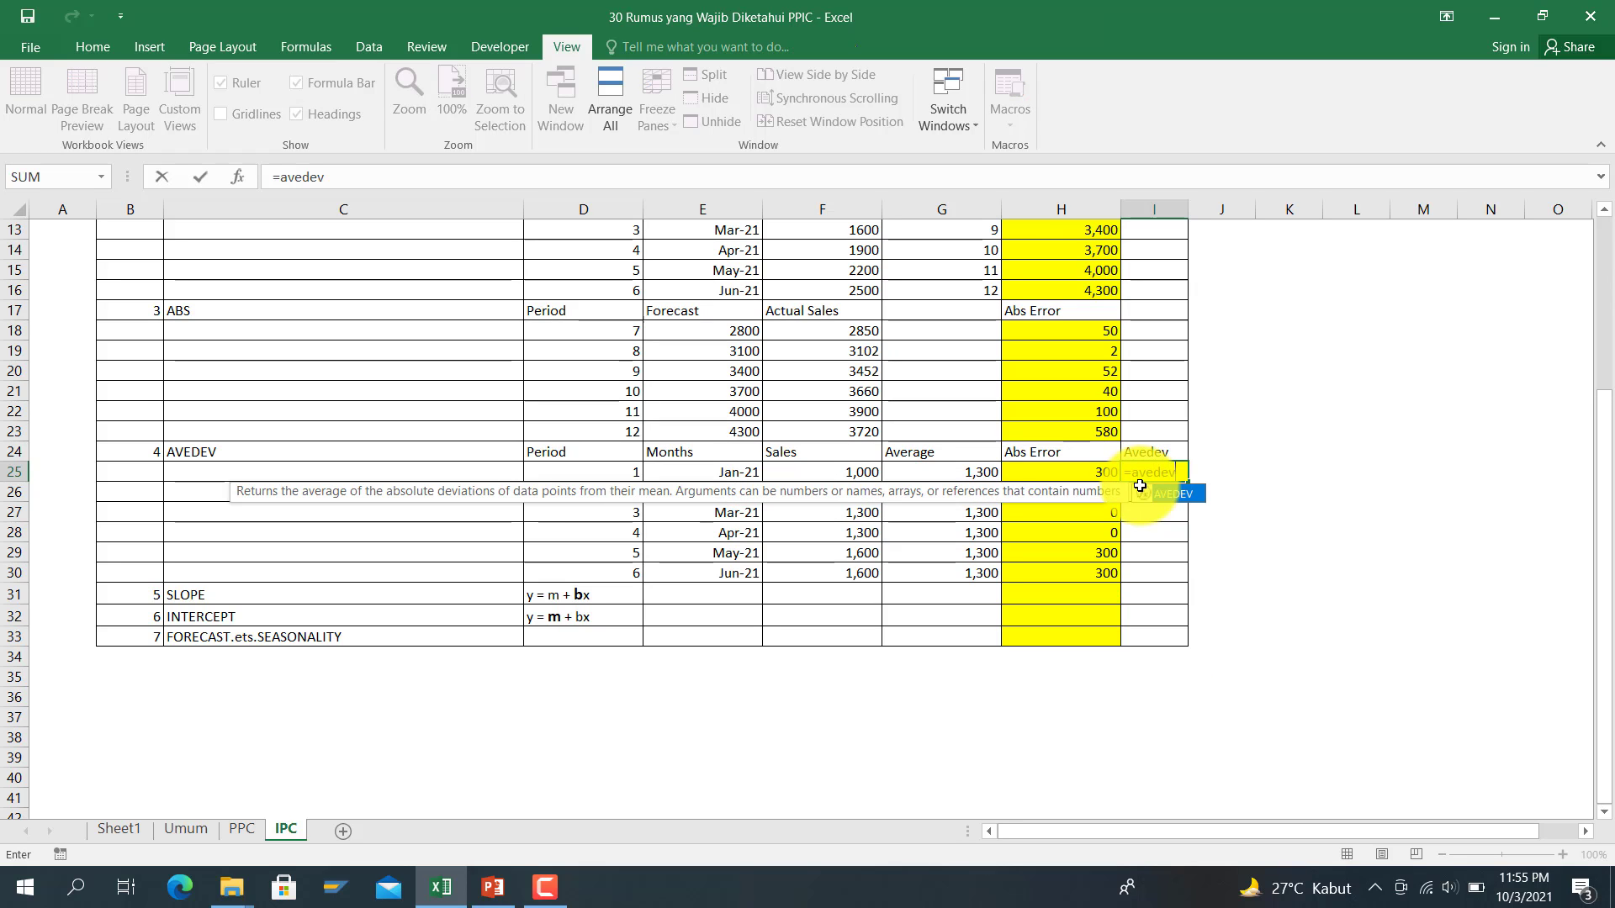
pyautogui.write(')')
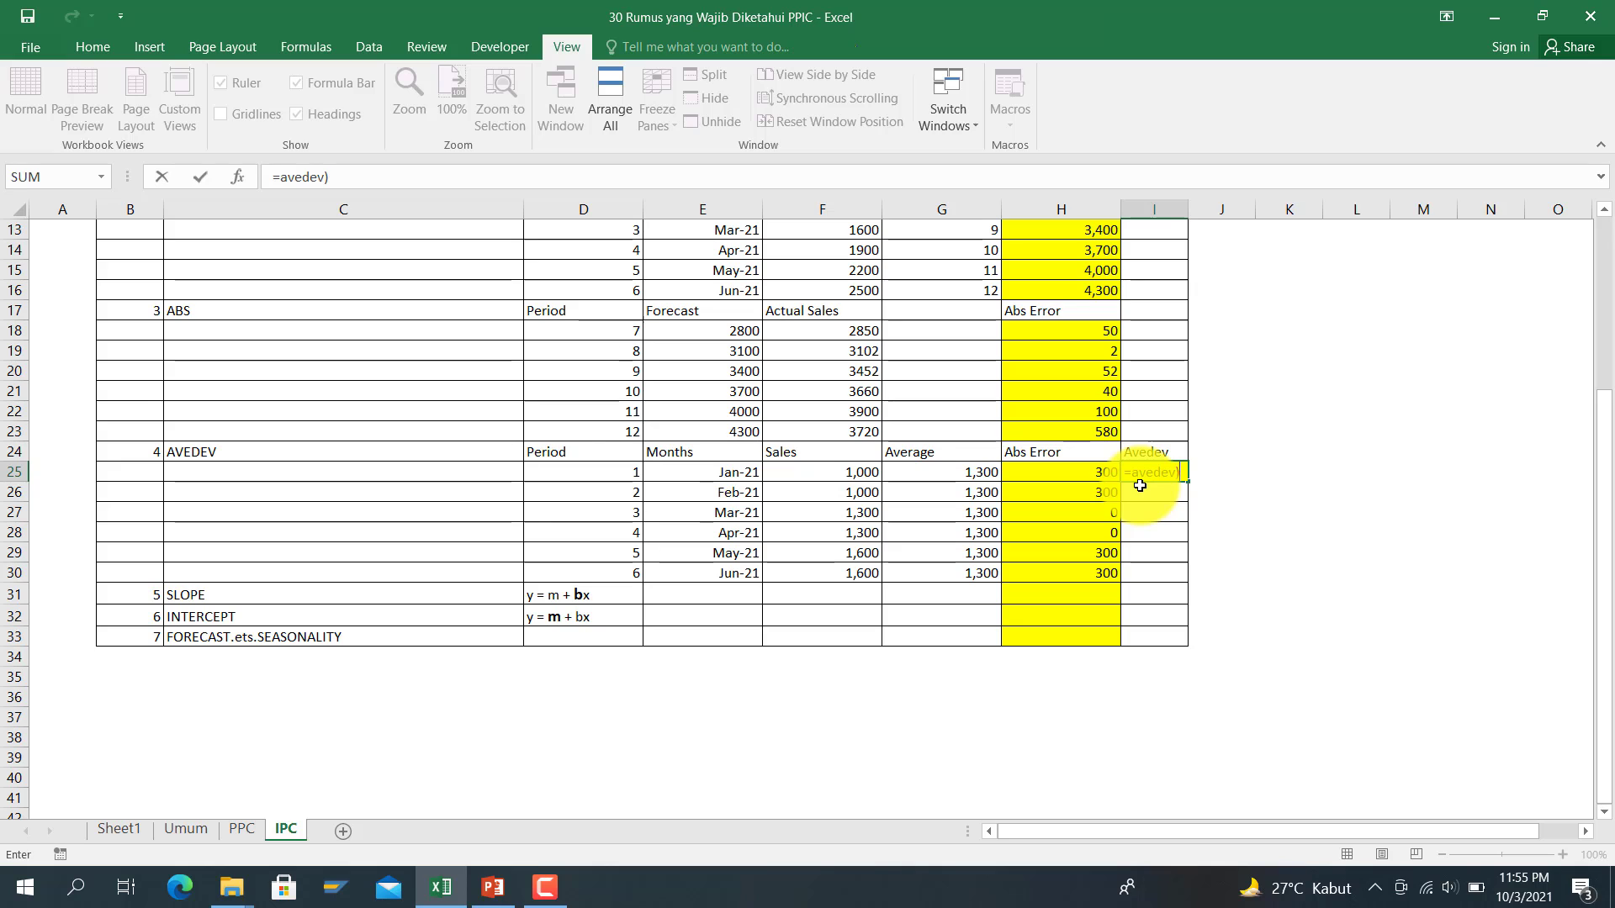
pyautogui.press('BackSpace')
pyautogui.write('(')
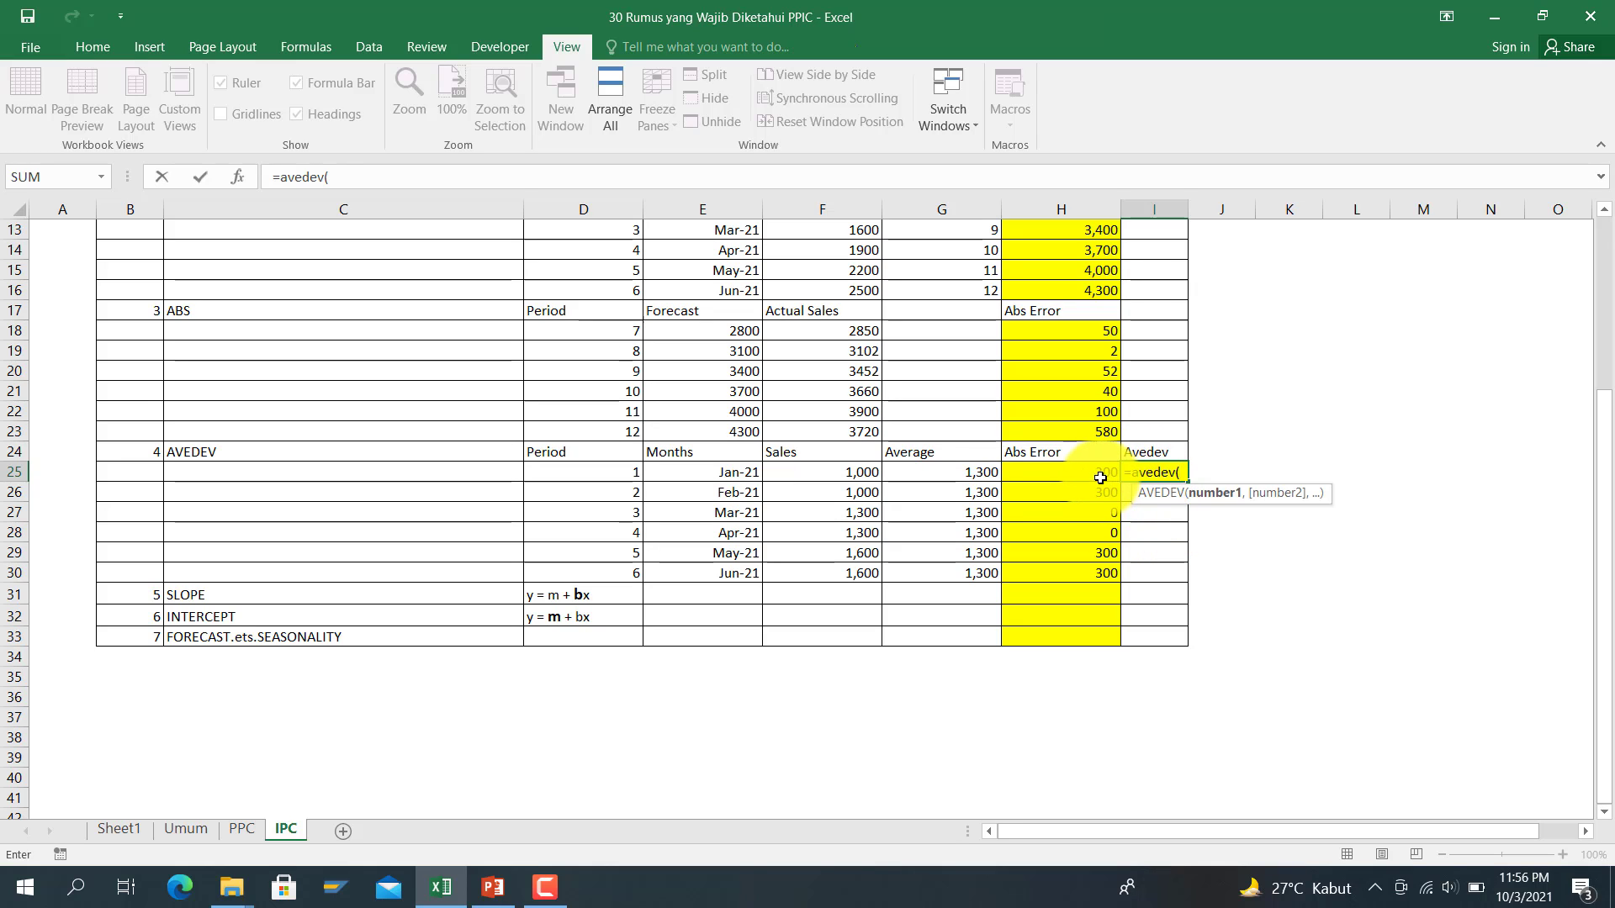
pyautogui.moveTo(1103, 475); pyautogui.dragTo(1102, 566)
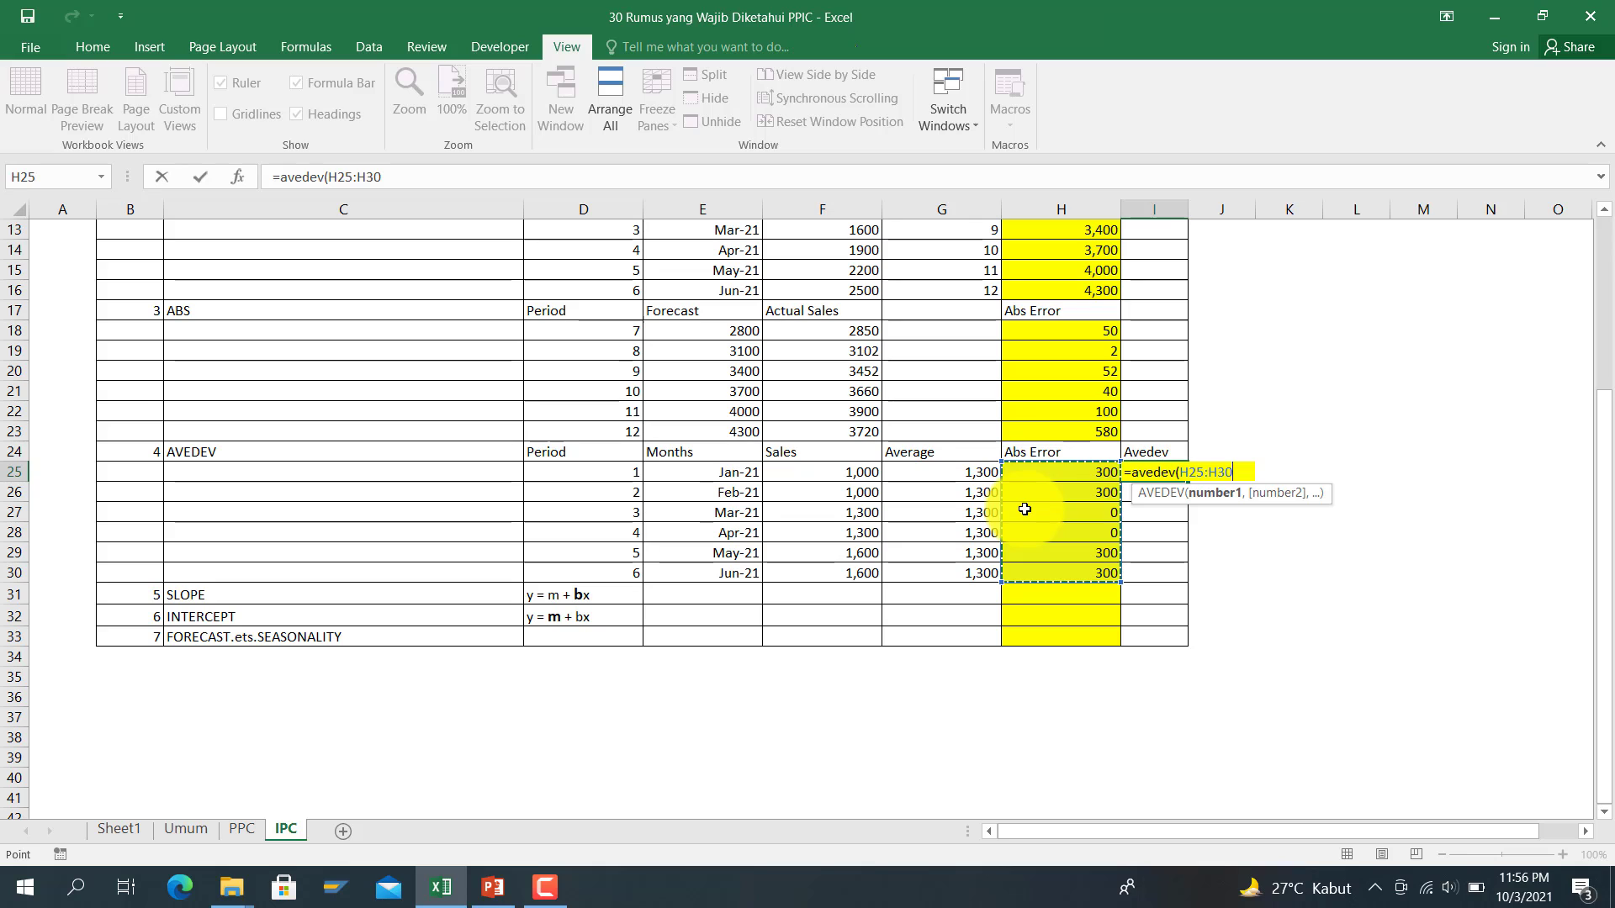
pyautogui.hotkey('ctrl', 'Return')
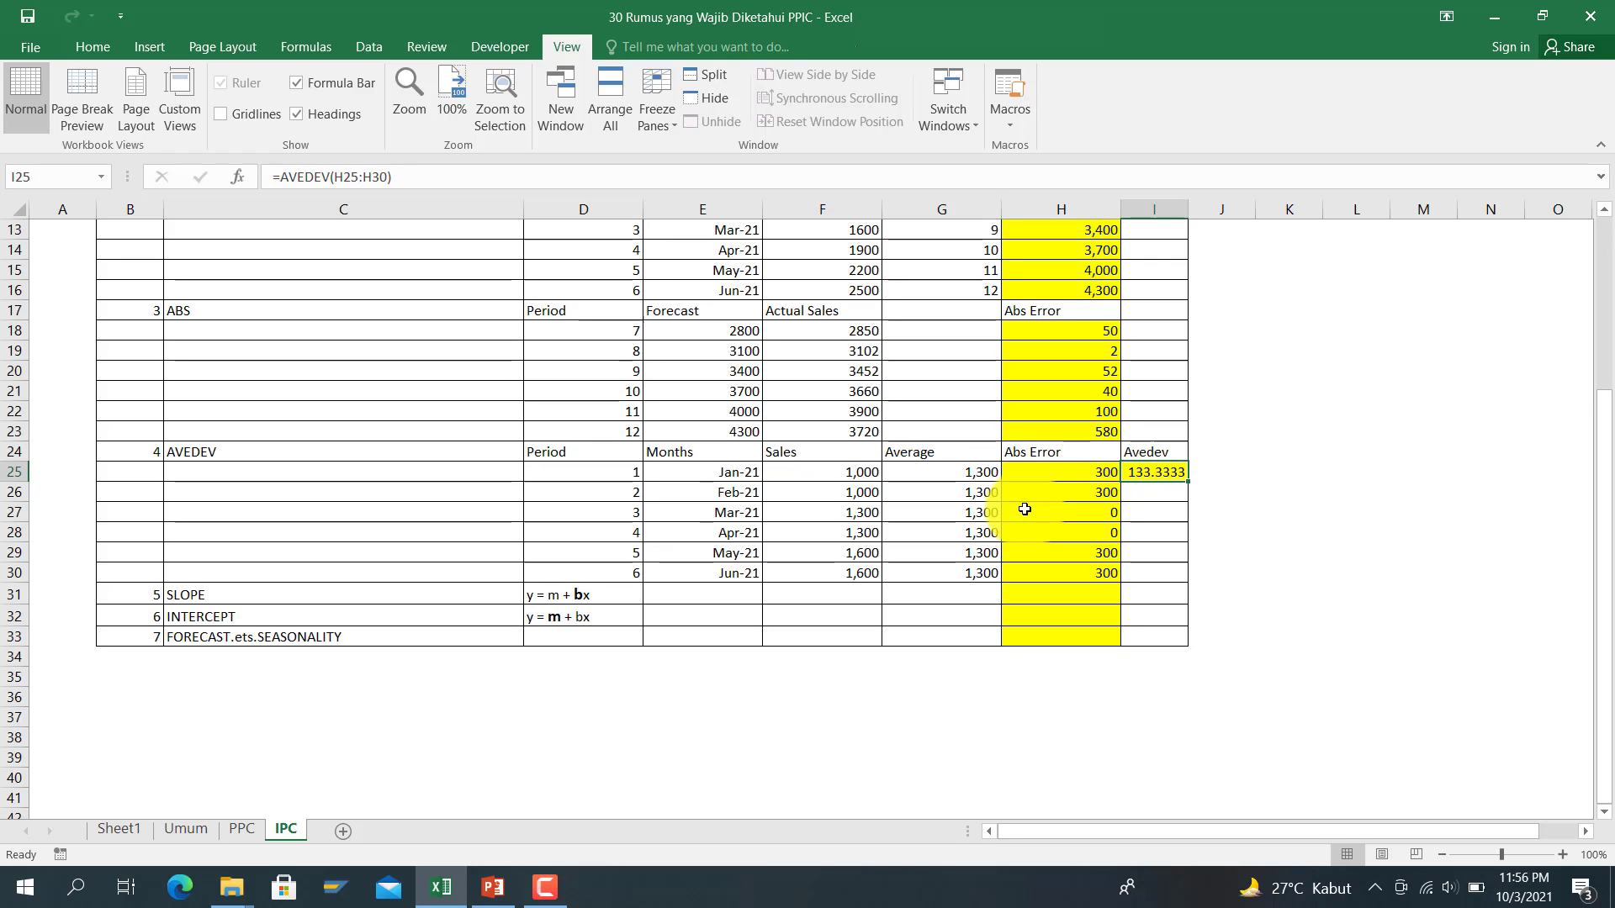
pyautogui.press('Left')
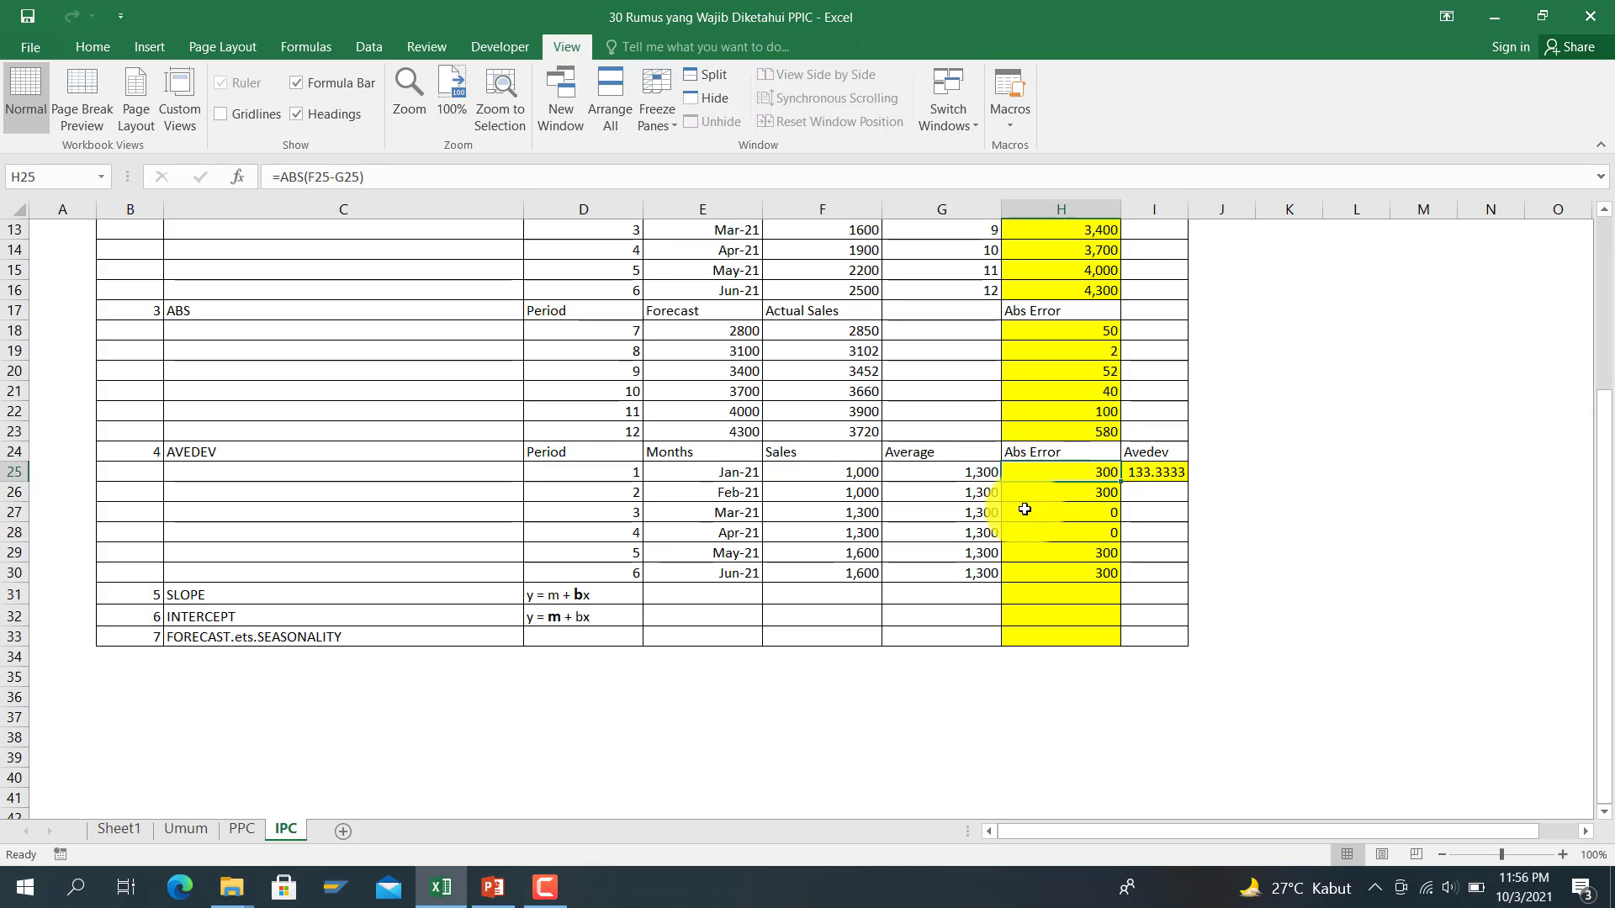
pyautogui.hotkey('shift', 'Down')
pyautogui.hotkey('shift', 'Down')
pyautogui.hotkey('shift', 'Down')
pyautogui.hotkey('shift', 'Down')
pyautogui.hotkey('shift', 'Down')
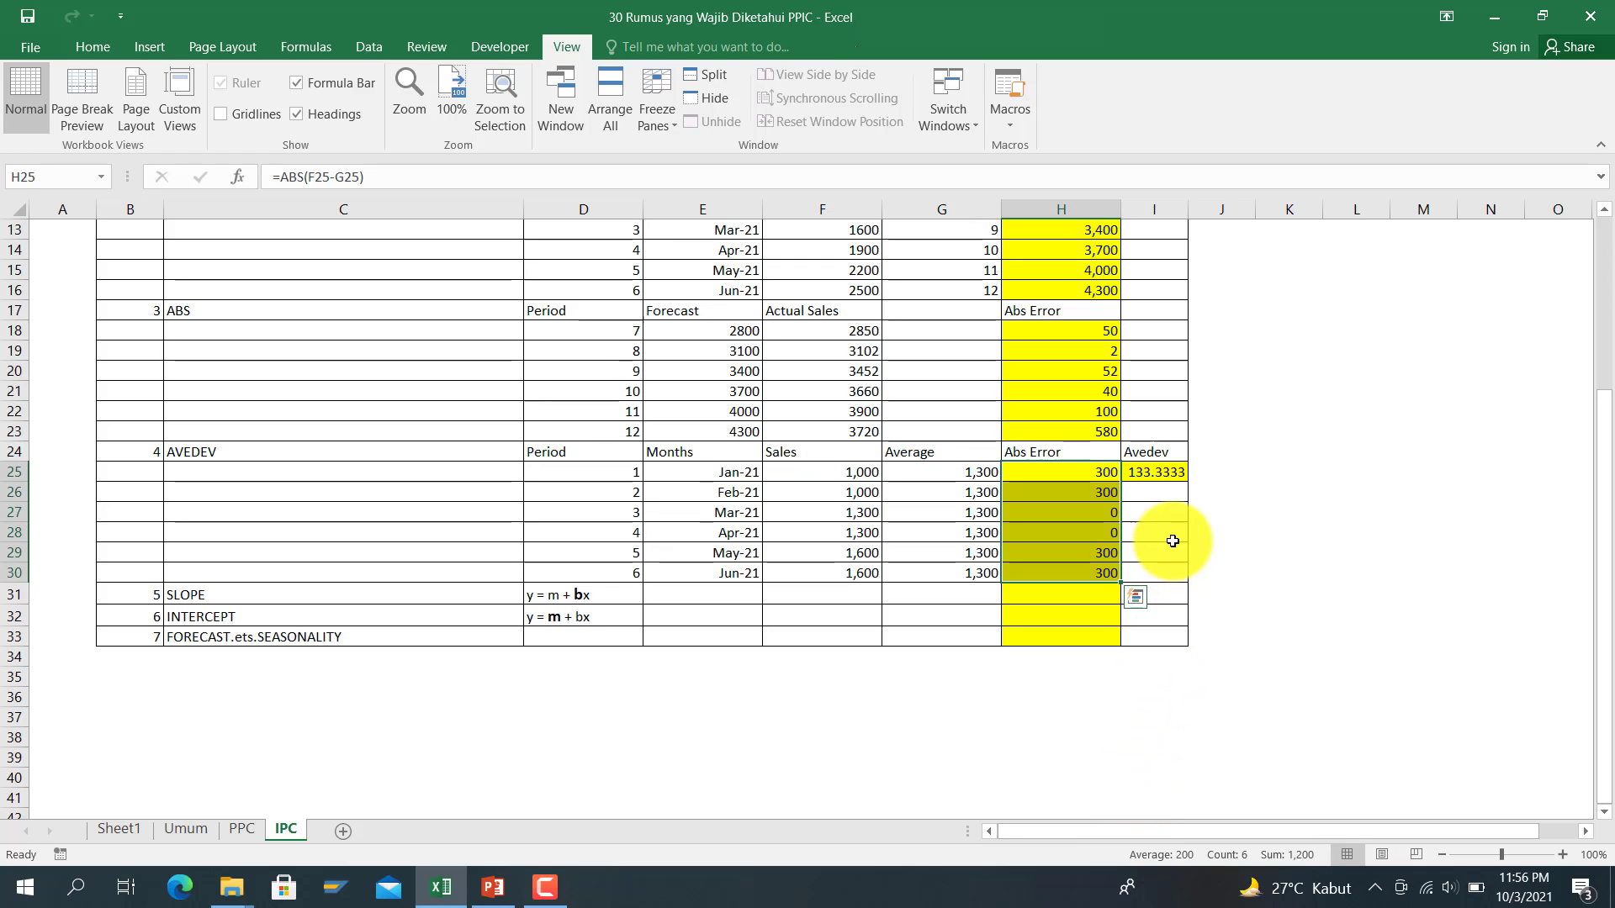
# Step: Replace I25 with =AVEDEV(F25:F30) over the Sales figures, returning 200
pyautogui.click(1167, 475)
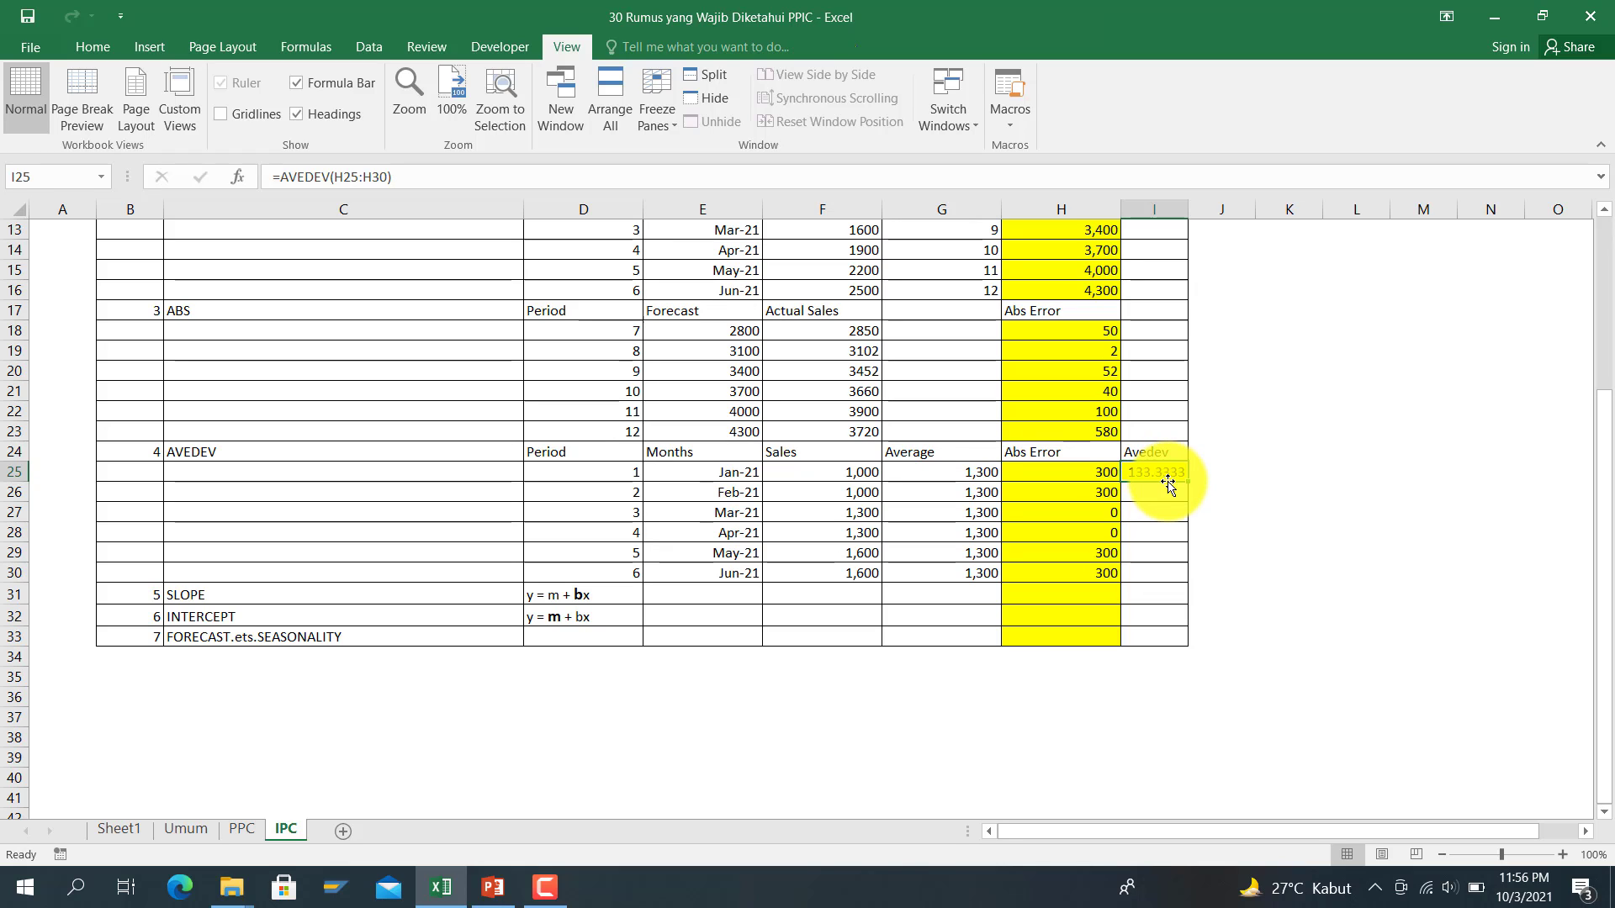
pyautogui.write('=avedev')
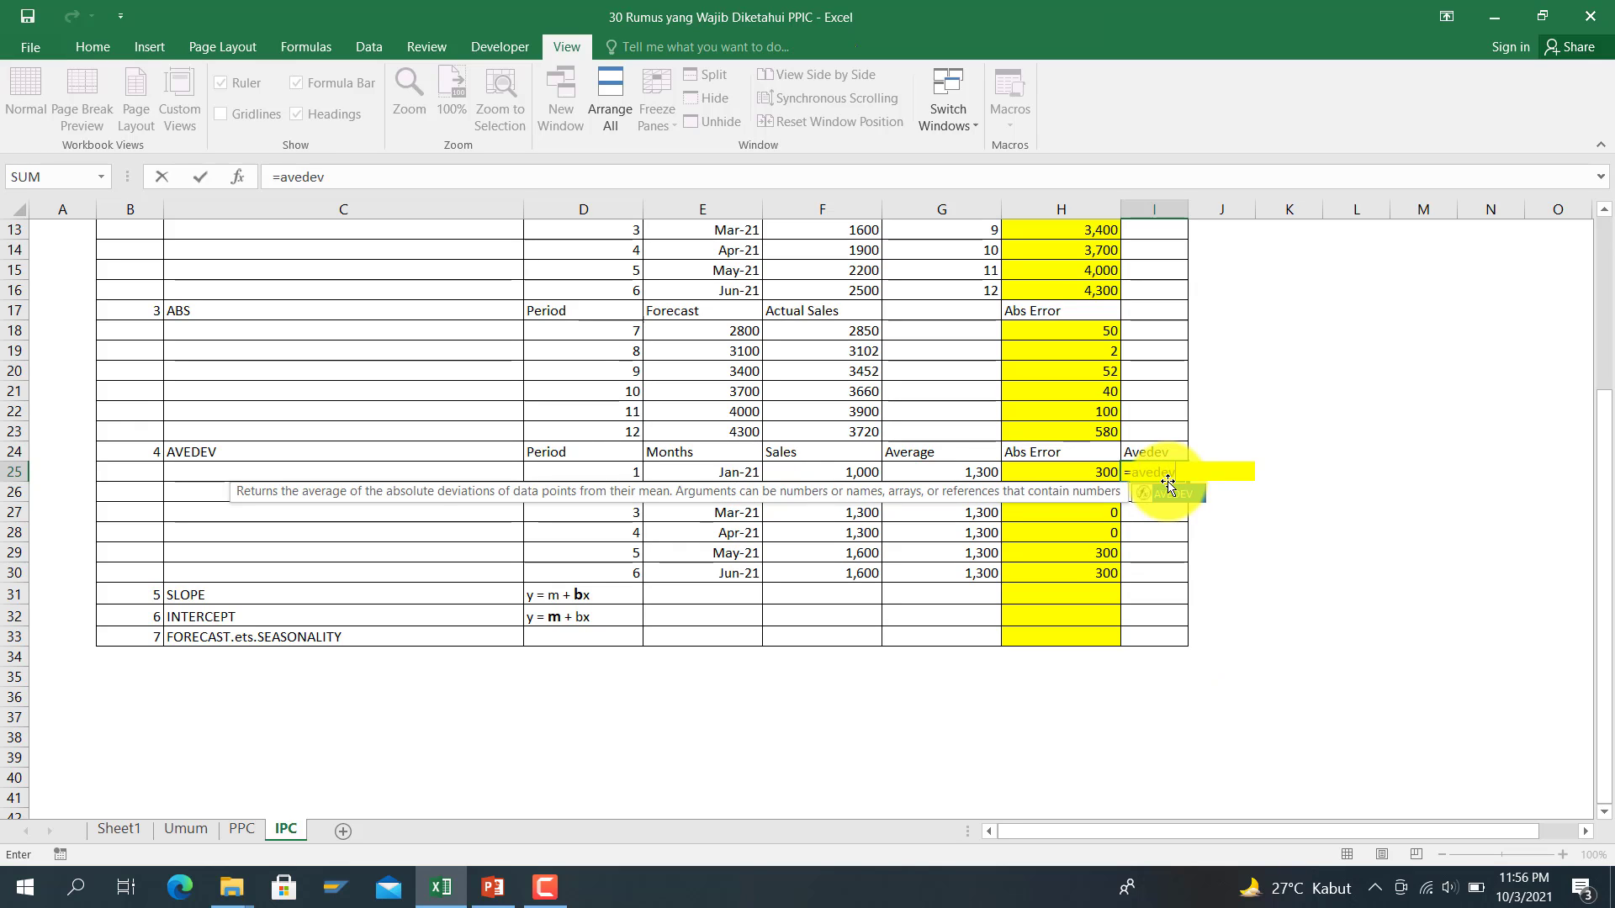
pyautogui.write('(')
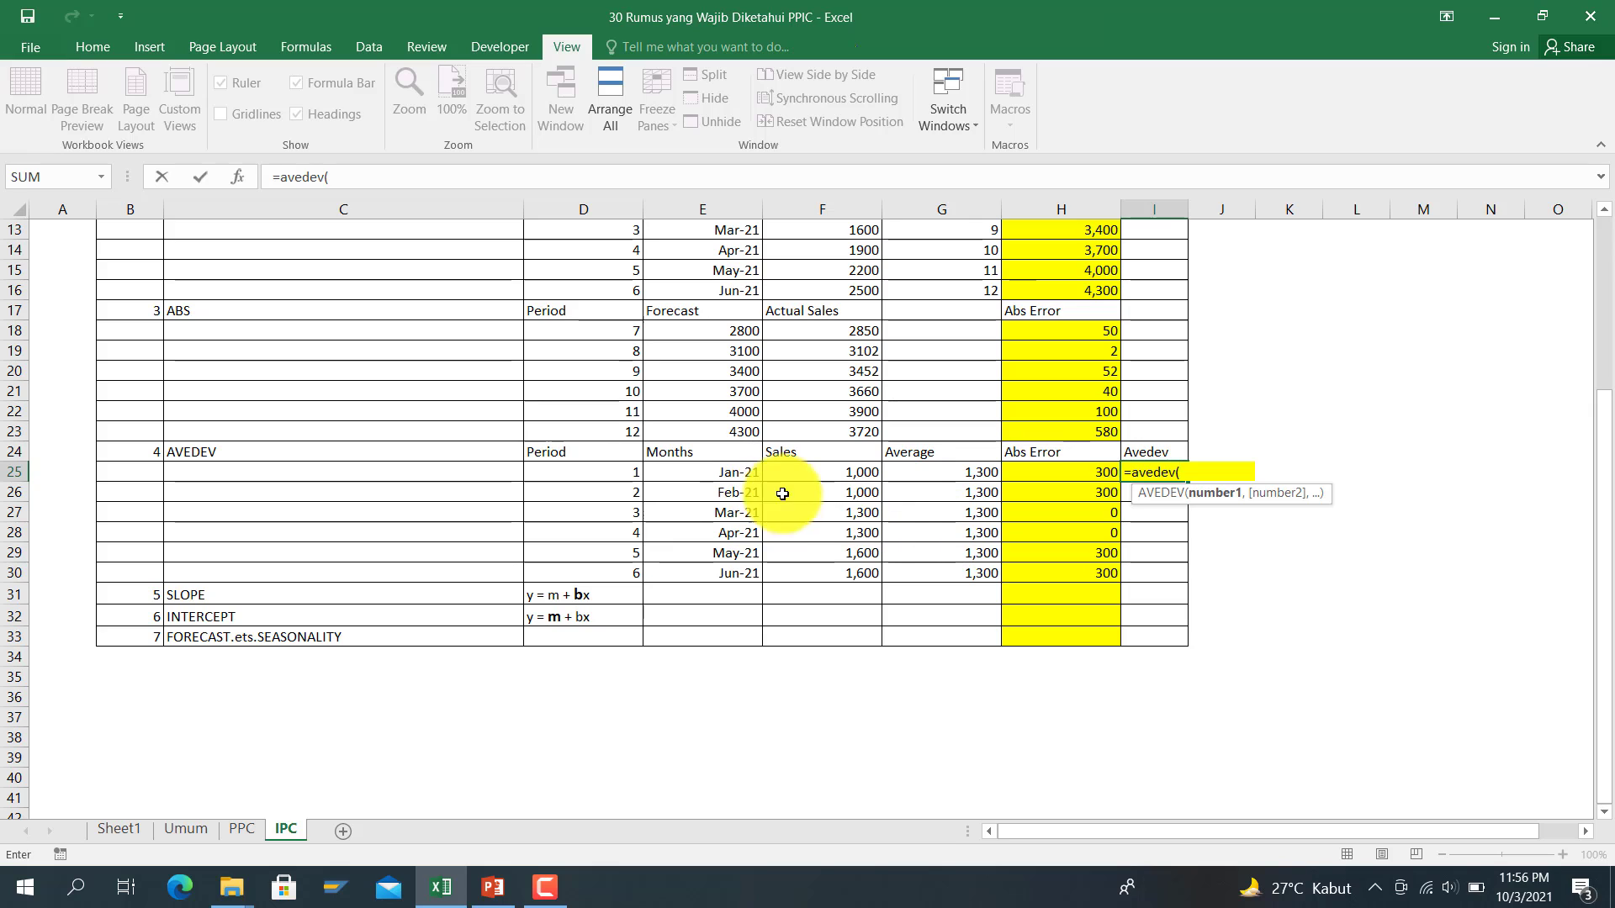
pyautogui.click(842, 476)
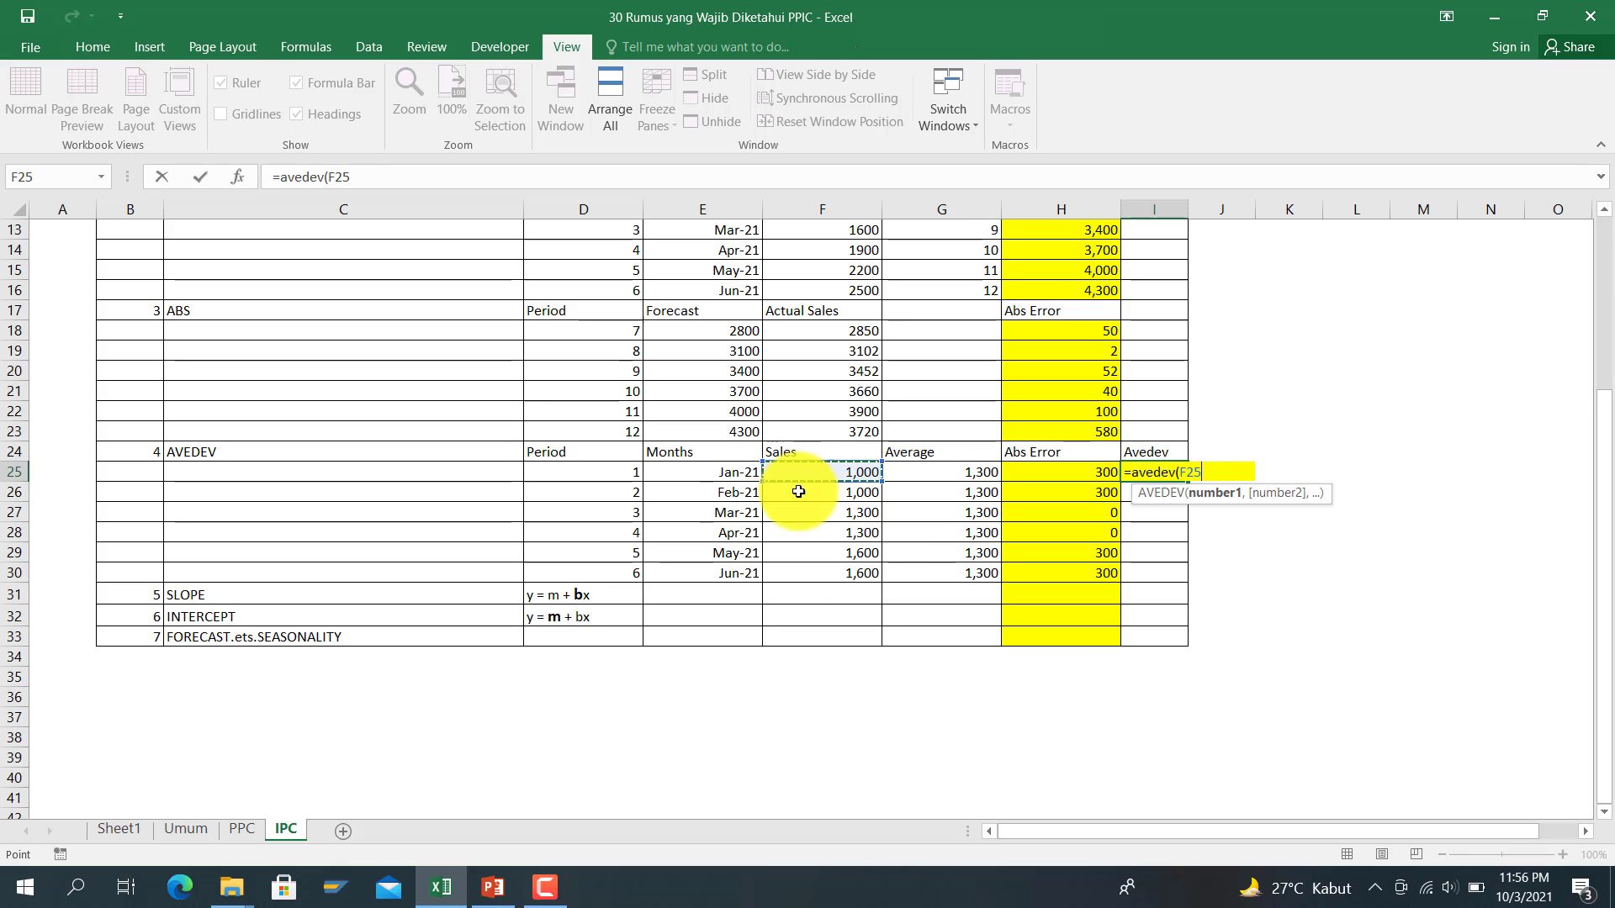
pyautogui.moveTo(782, 476); pyautogui.dragTo(796, 570)
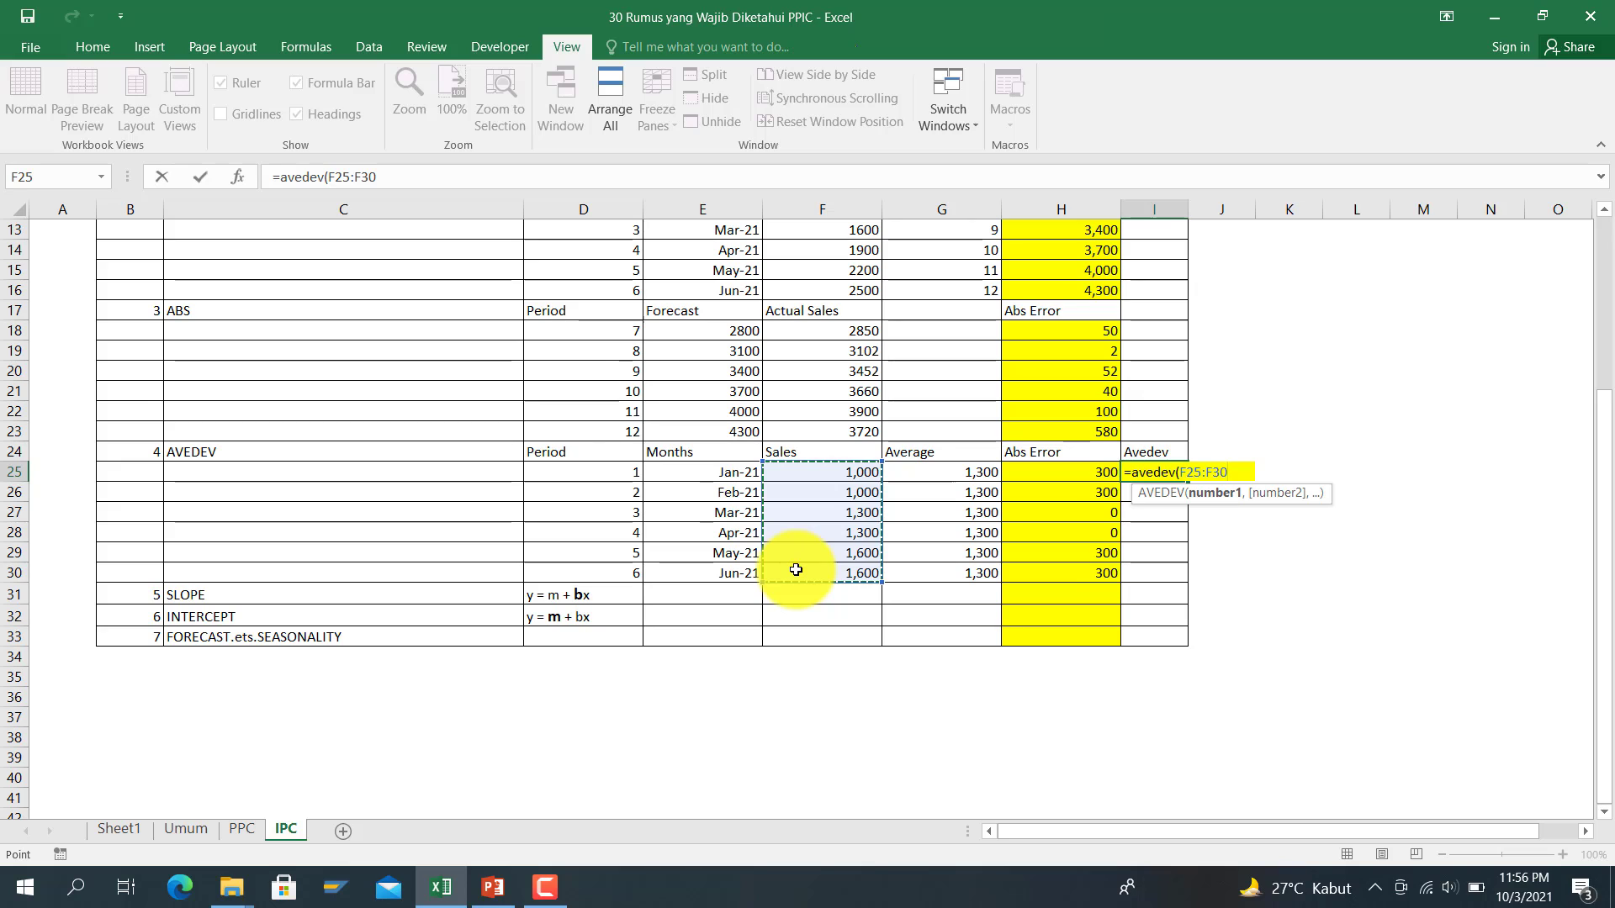
pyautogui.press('Return')
# Step: Step through the Sales, Average and Abs Error cells to check the AVEDEV table
pyautogui.press('Up')
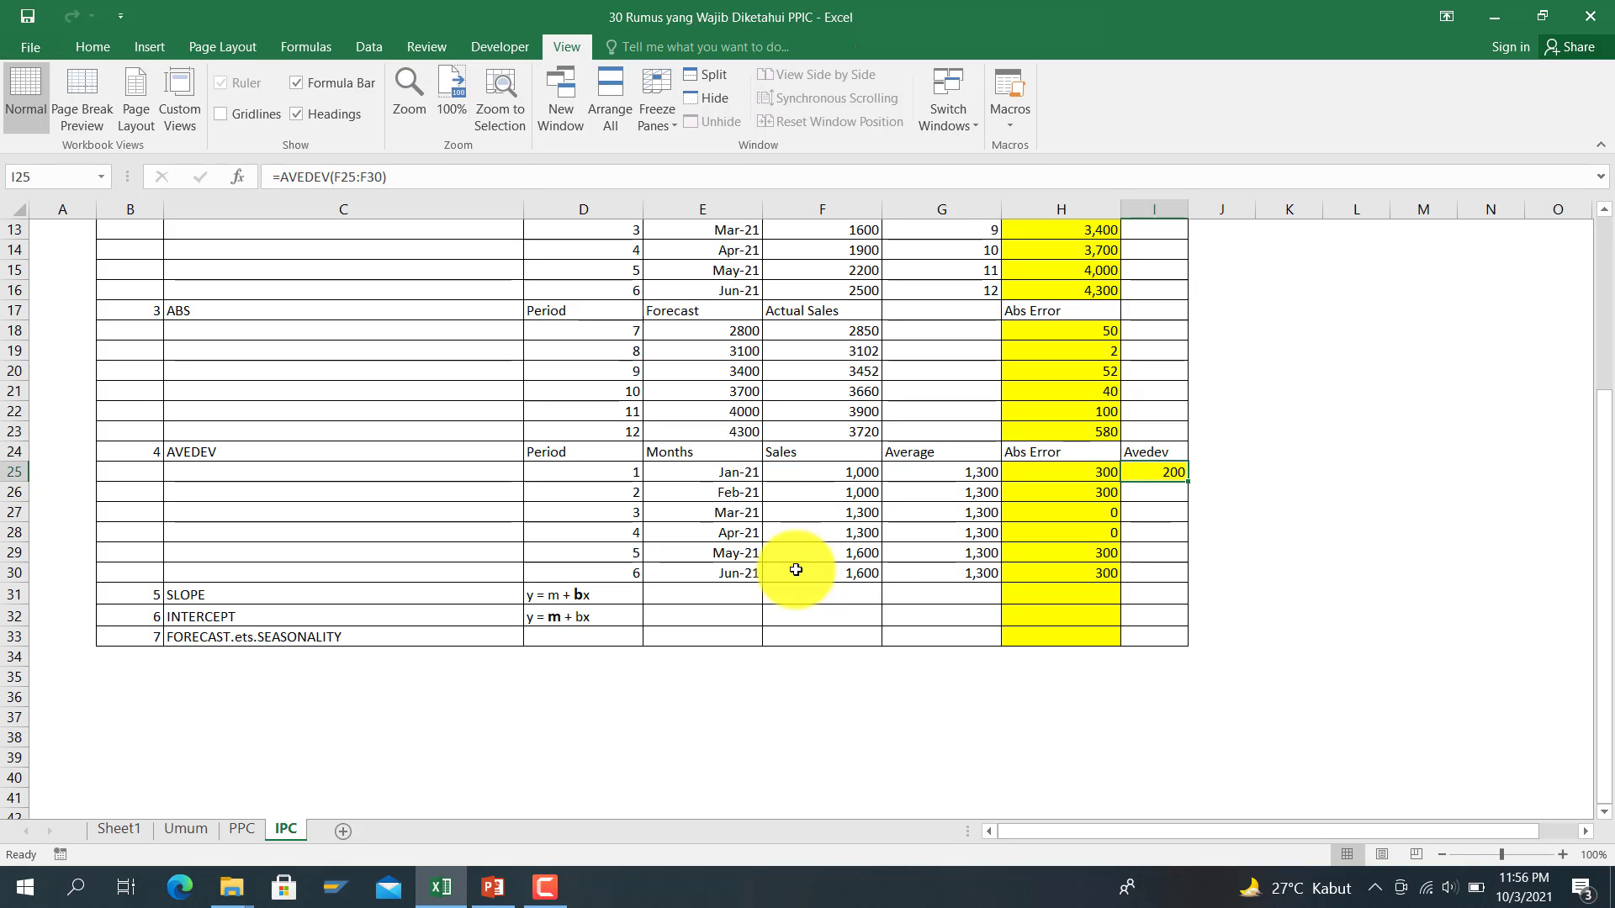
pyautogui.press('Left')
pyautogui.press('Left')
pyautogui.press('Left')
pyautogui.press('Left')
pyautogui.press('Right')
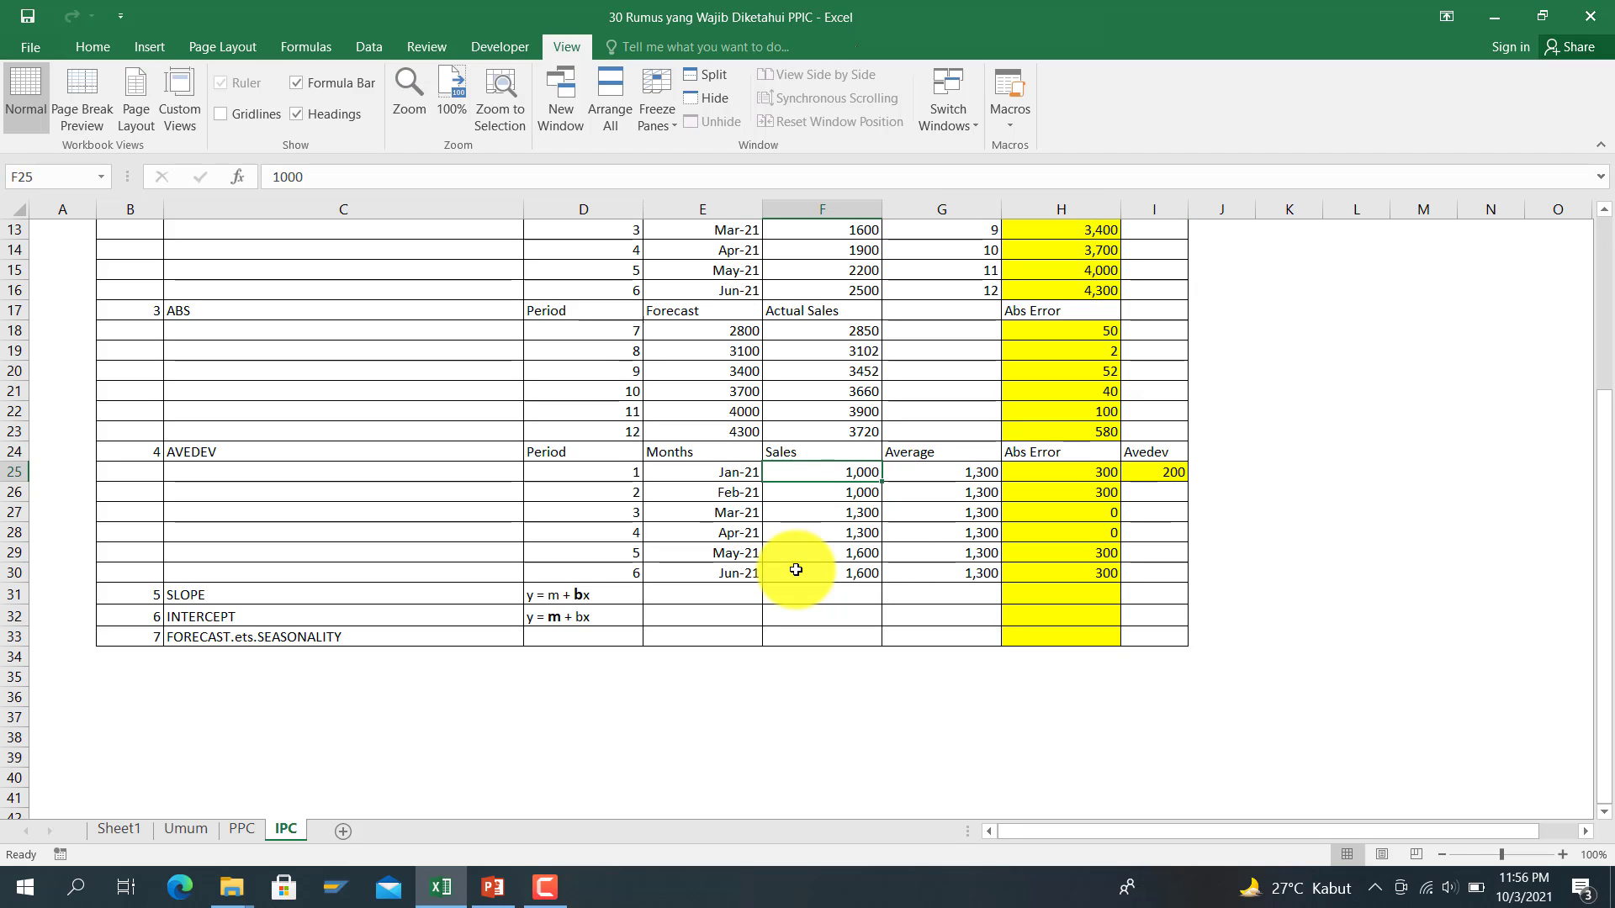
pyautogui.press('Down')
pyautogui.press('Down')
pyautogui.press('Down')
pyautogui.press('Down')
pyautogui.press('Down')
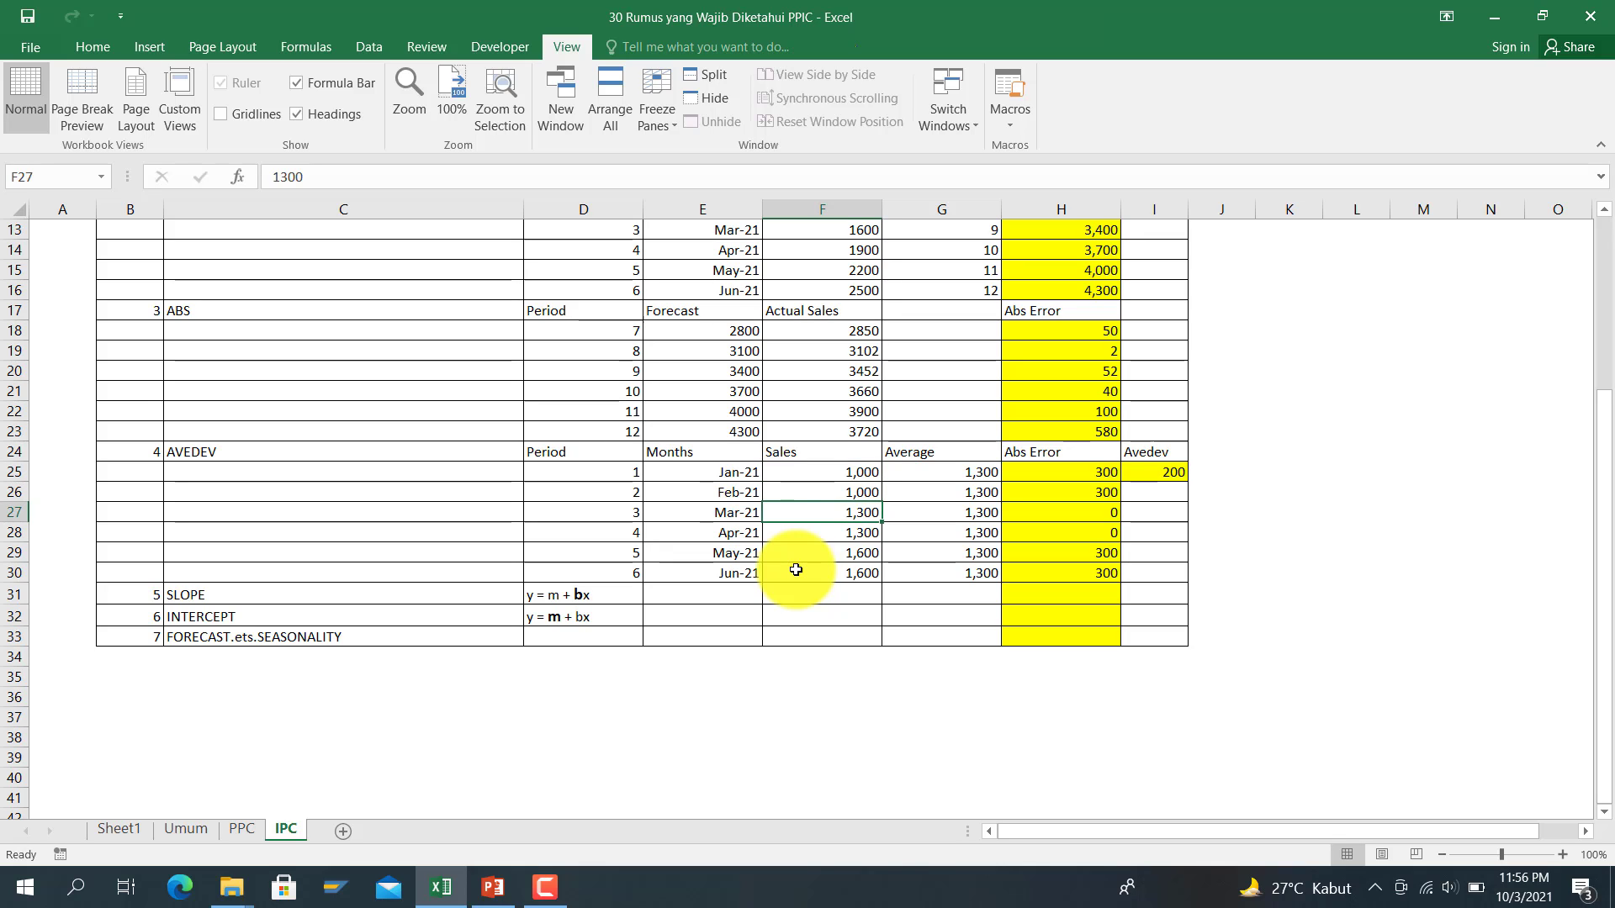
pyautogui.press('Right')
pyautogui.press('Up')
pyautogui.press('Up')
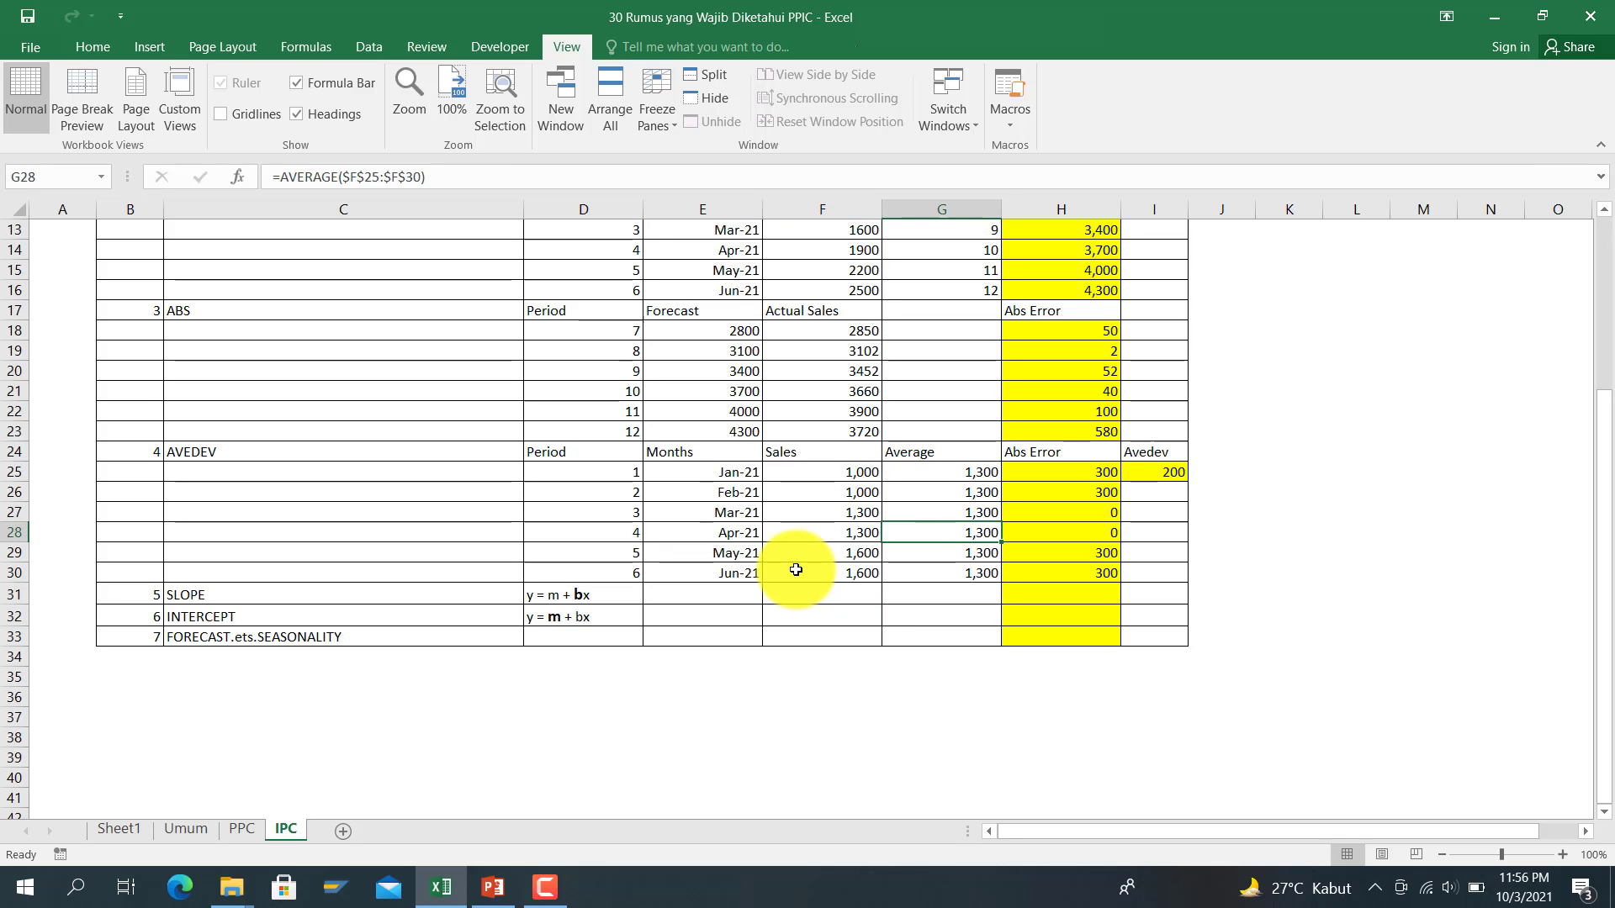
pyautogui.press('Up')
pyautogui.press('Up')
pyautogui.press('Right')
pyautogui.press('Right')
pyautogui.press('Up')
pyautogui.press('Left')
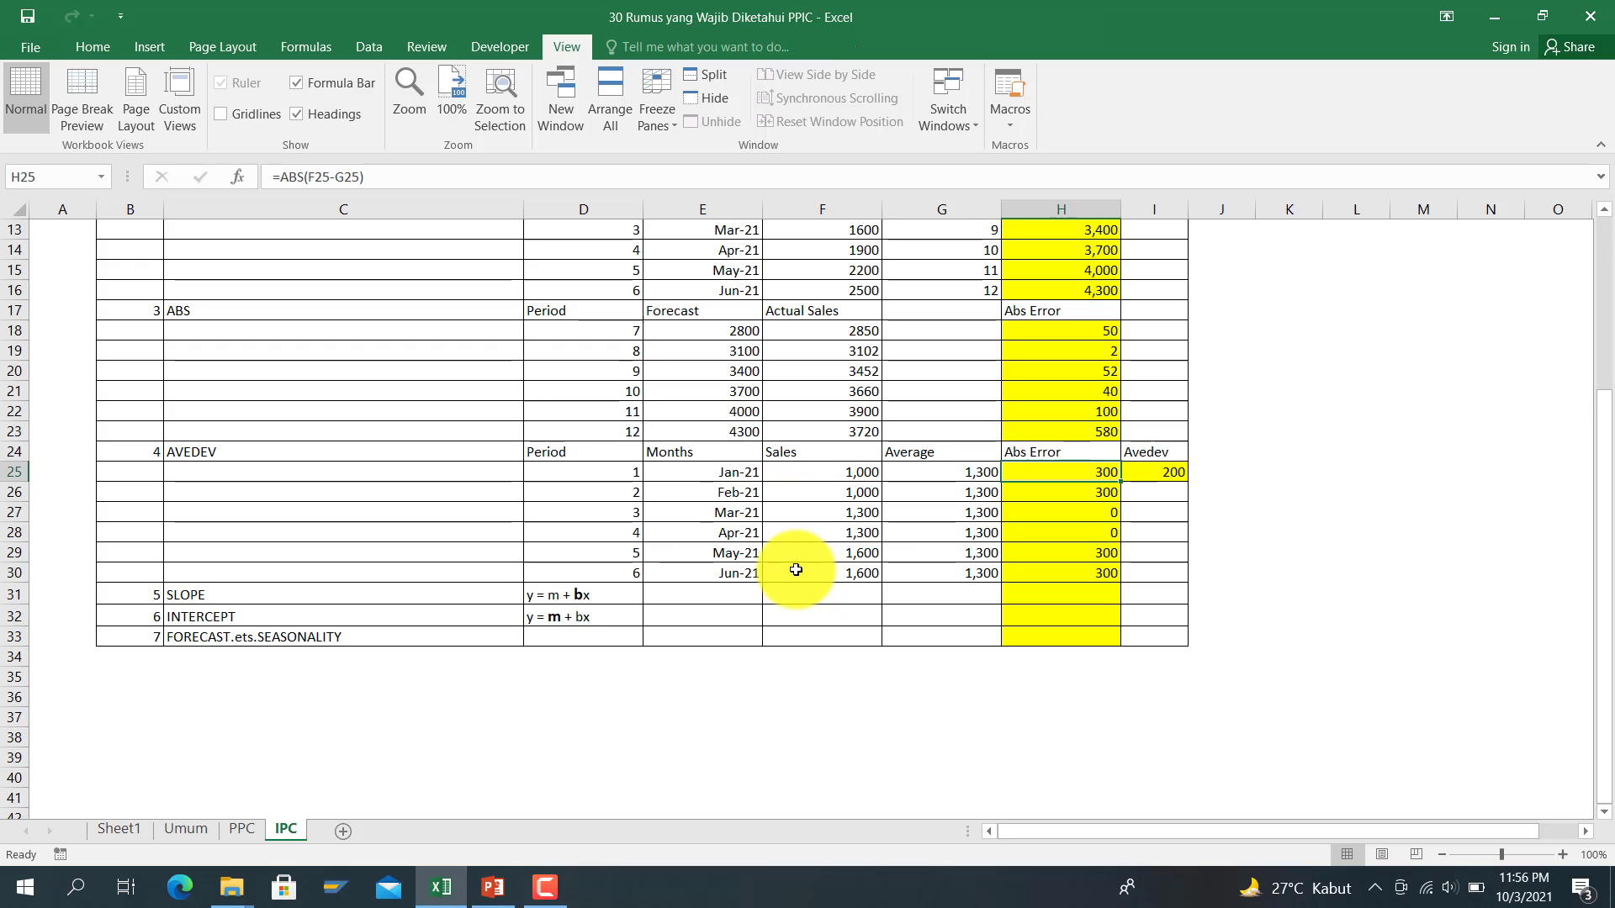
pyautogui.hotkey('shift', 'Down')
pyautogui.hotkey('shift', 'Down')
pyautogui.hotkey('shift', 'Down')
pyautogui.hotkey('shift', 'Down')
pyautogui.hotkey('shift', 'Down')
pyautogui.hotkey('shift', 'Down')
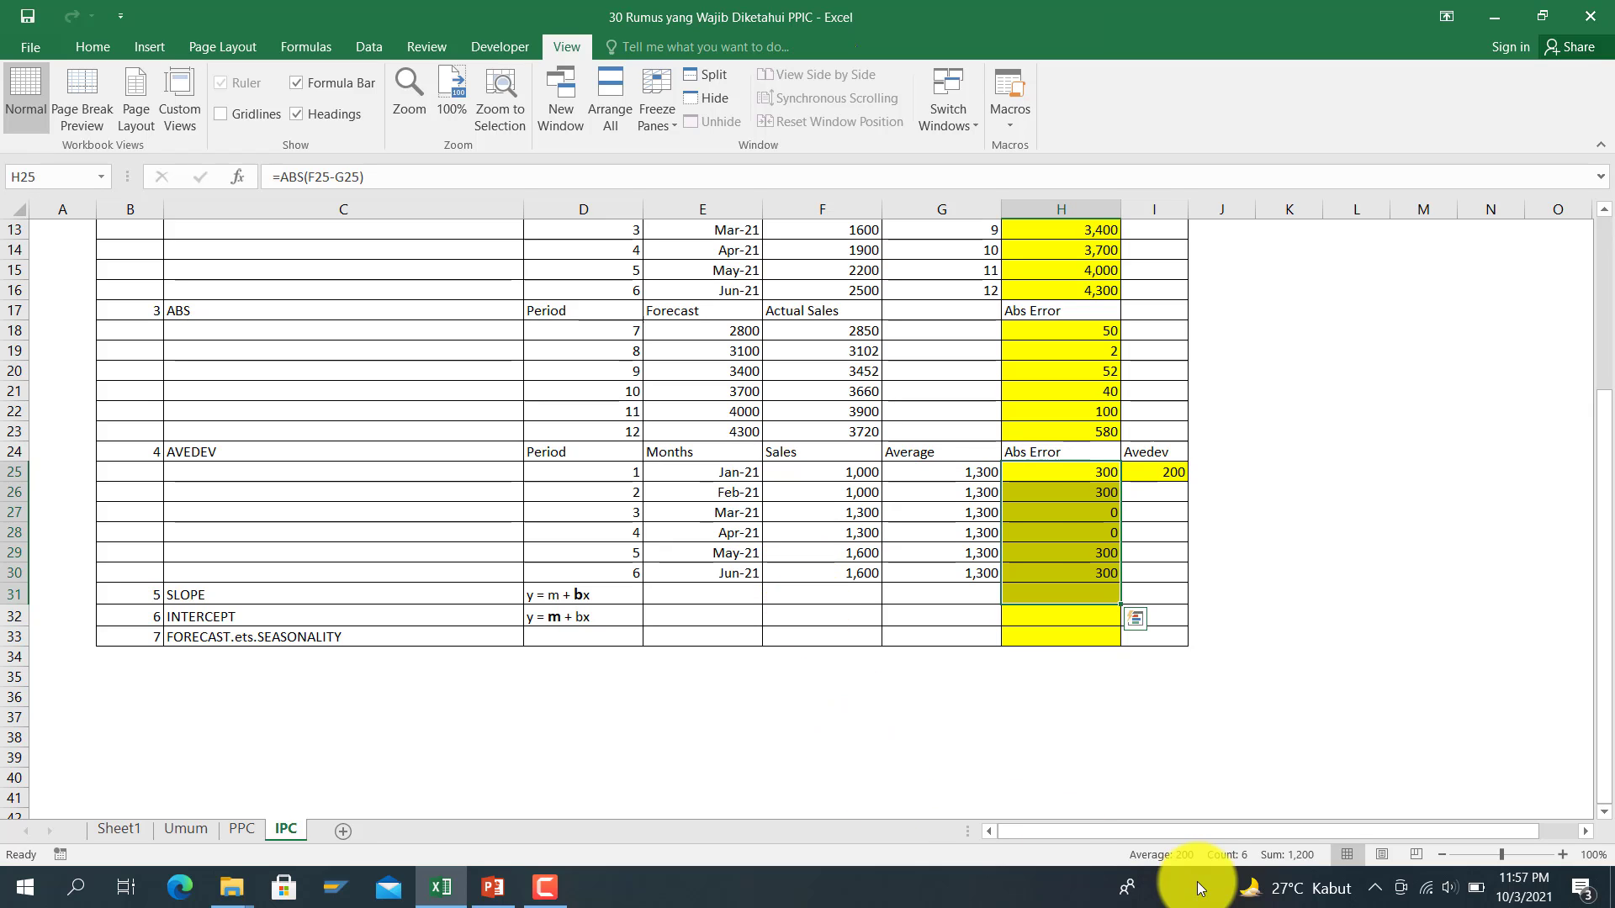
# Step: Compare the Abs Error values H25:H30 against the Avedev result in I25
pyautogui.click(1152, 475)
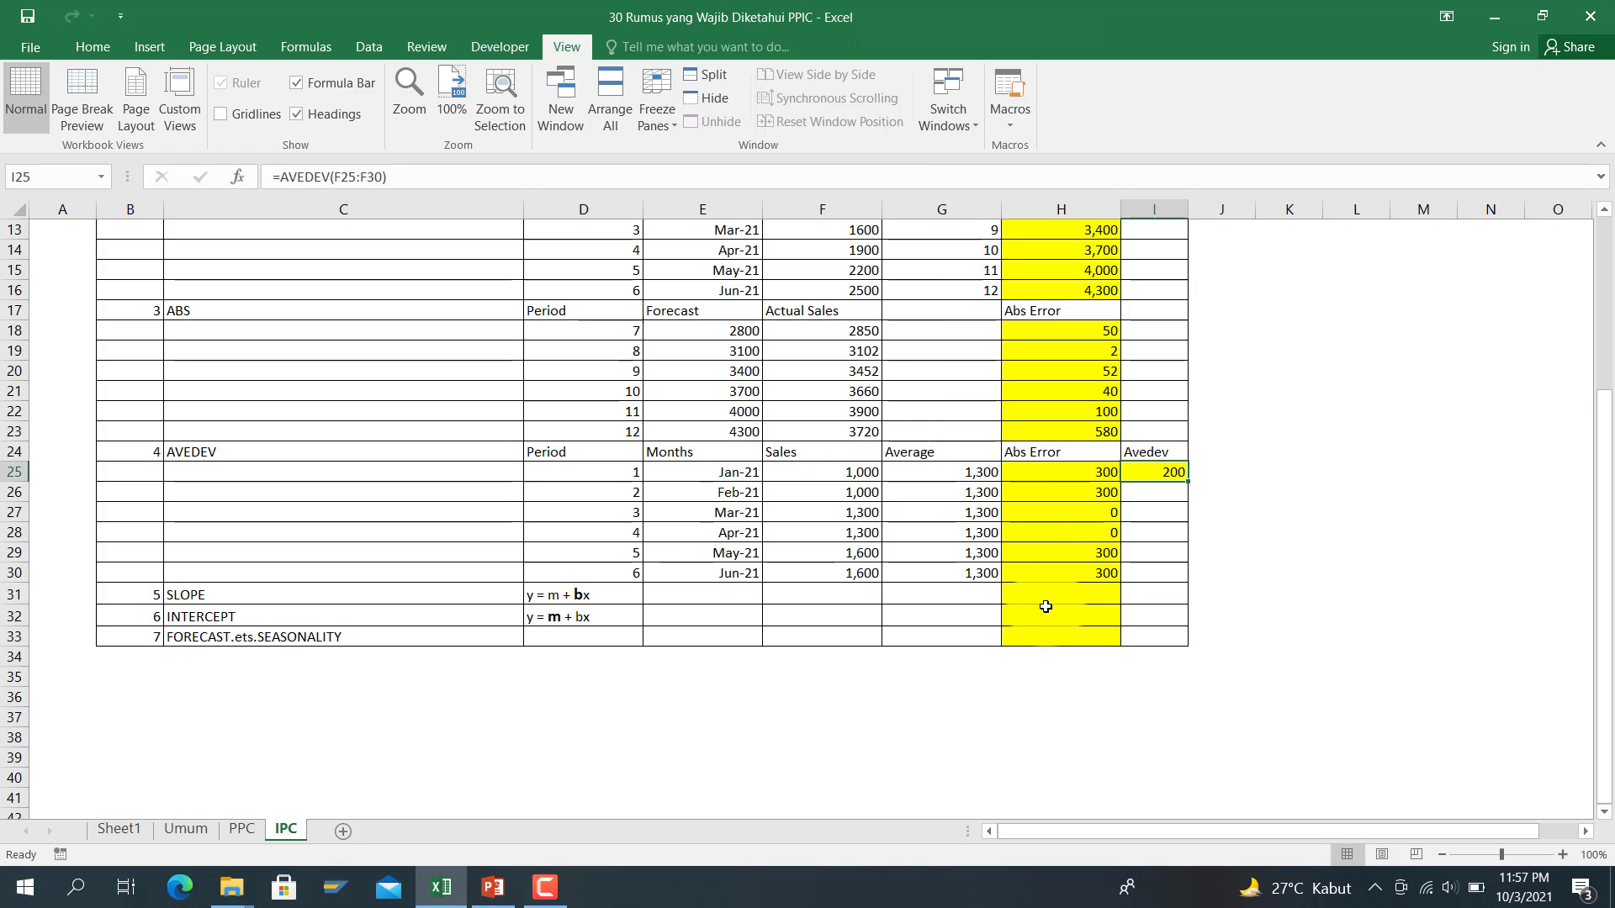
pyautogui.moveTo(1057, 481); pyautogui.dragTo(1112, 568)
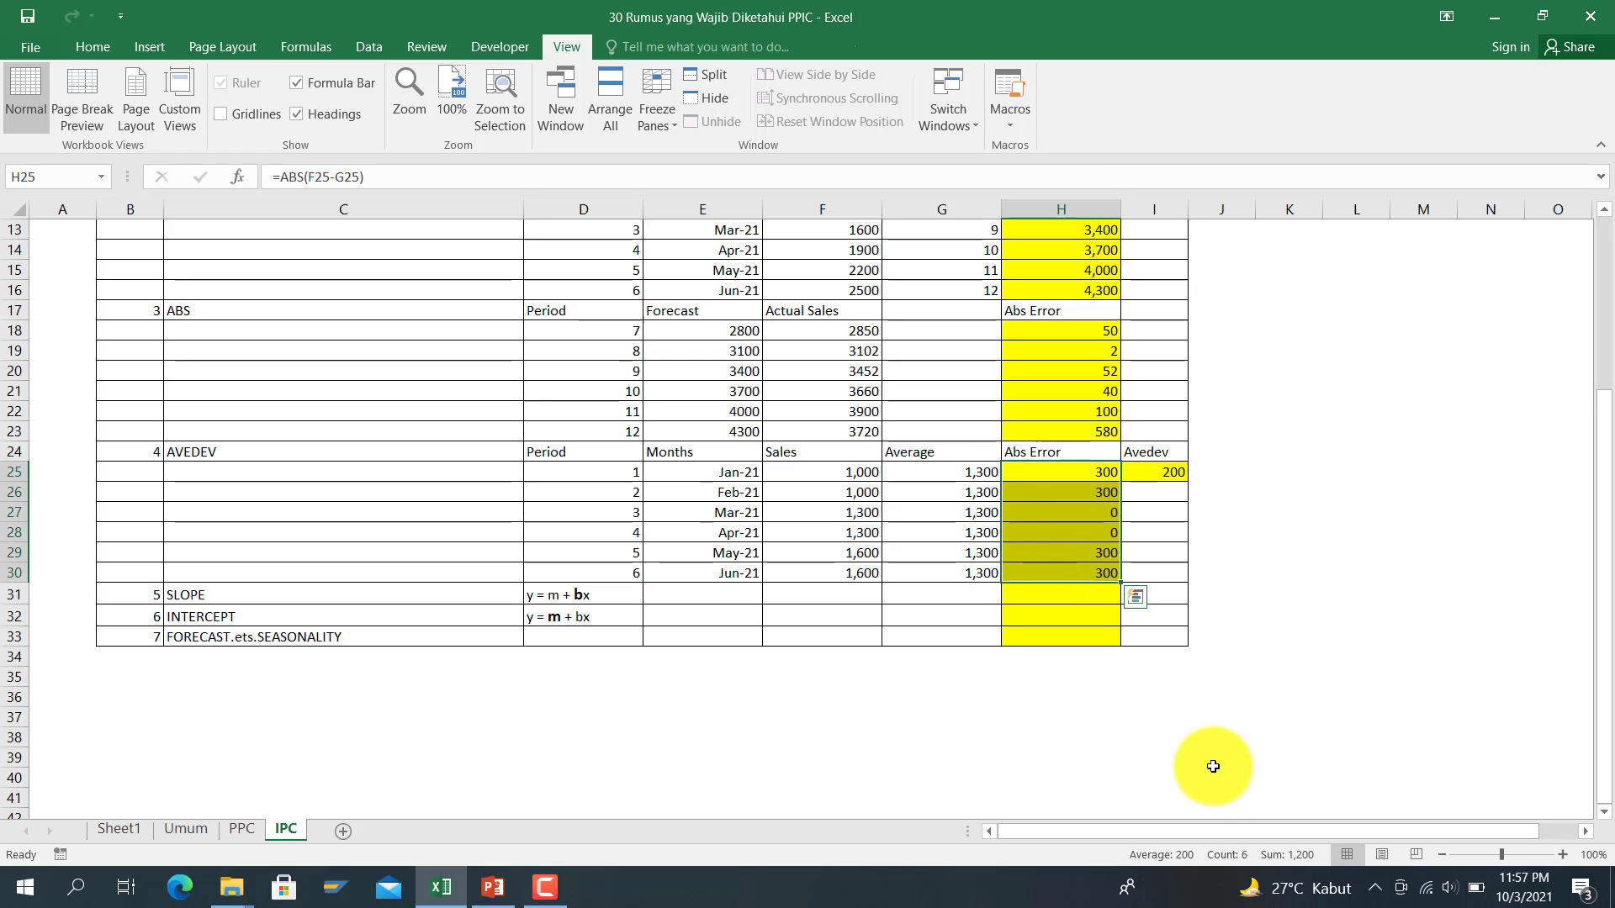
pyautogui.click(1136, 475)
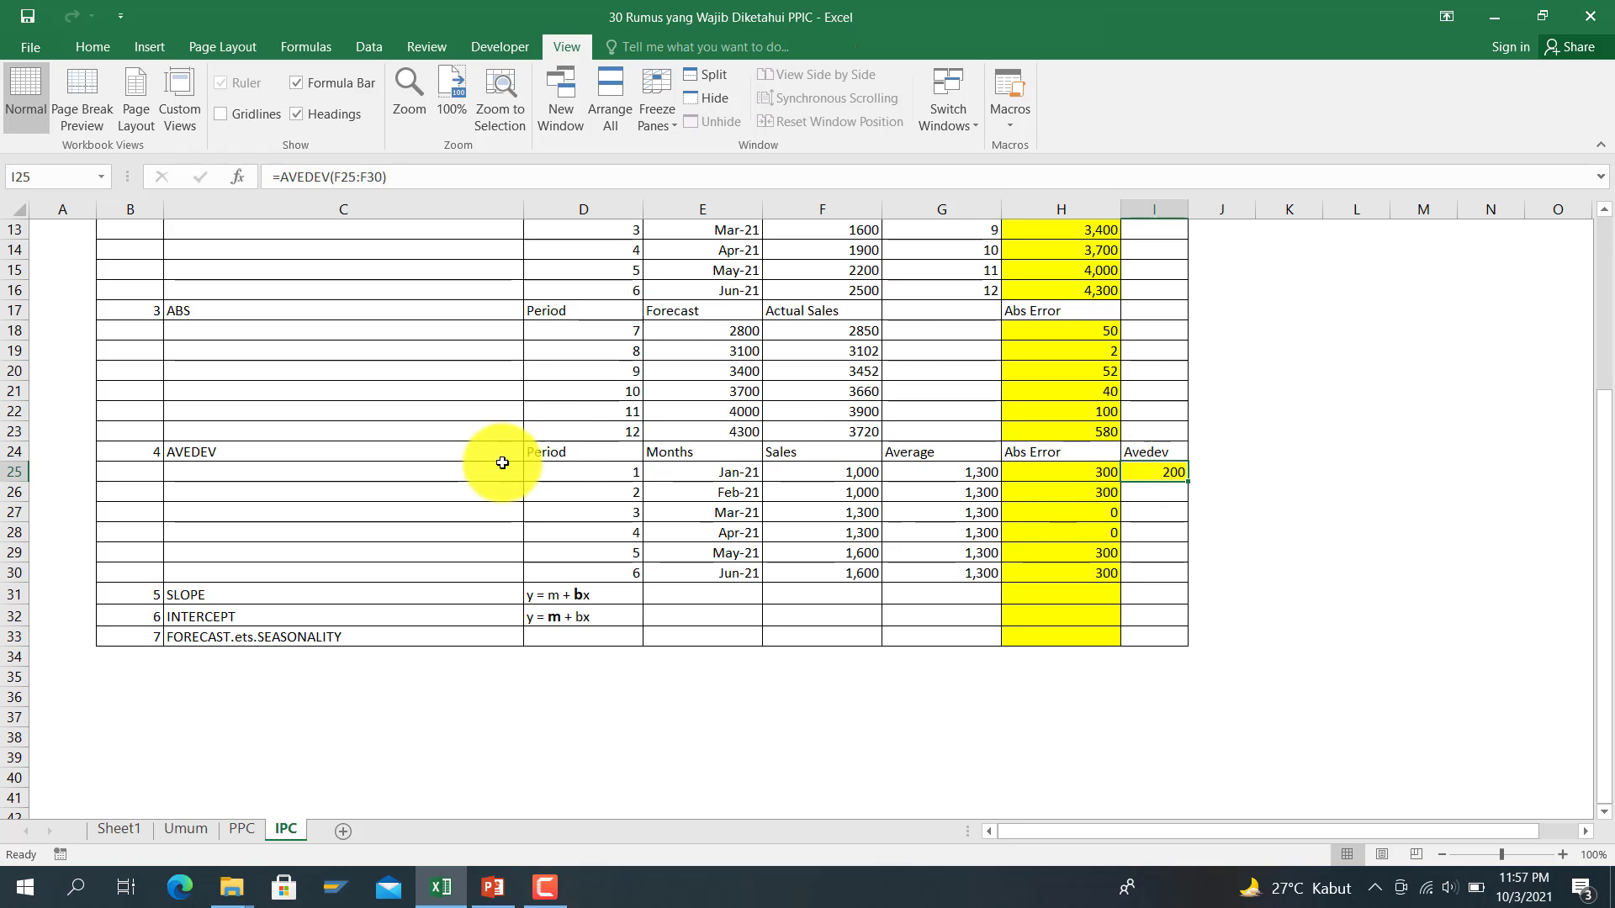
pyautogui.click(1031, 588)
pyautogui.scroll(2, 1031, 589)
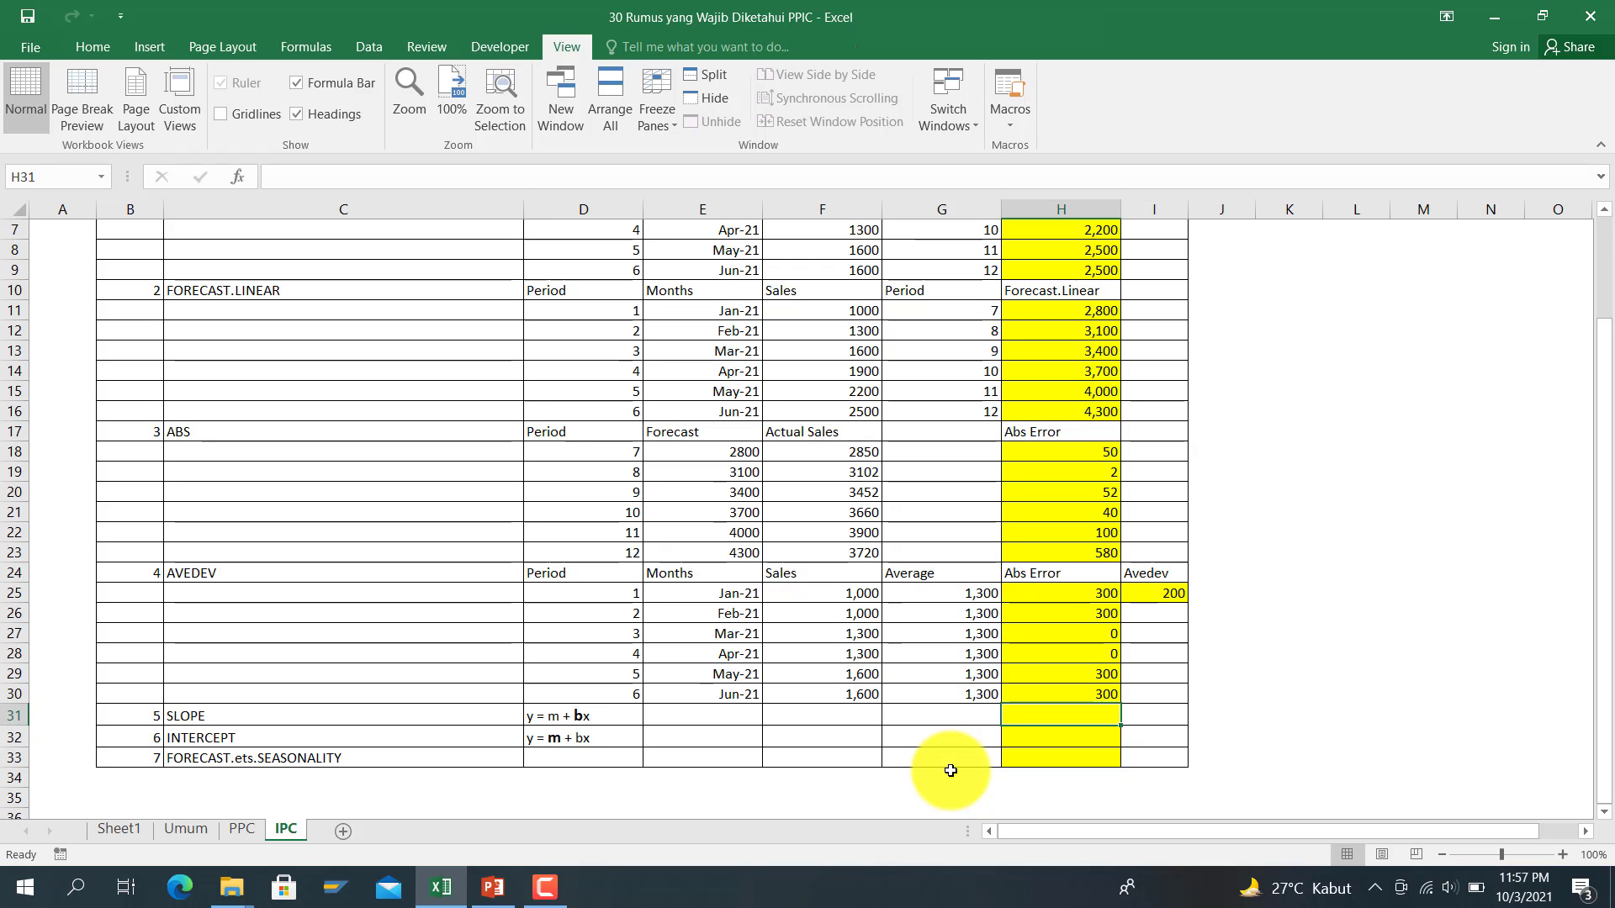
# Step: Build =SLOPE(F11:F16,D11:D16) in H31 from the sales and period ranges
pyautogui.write('=slopoo')
pyautogui.press('BackSpace')
pyautogui.press('BackSpace')
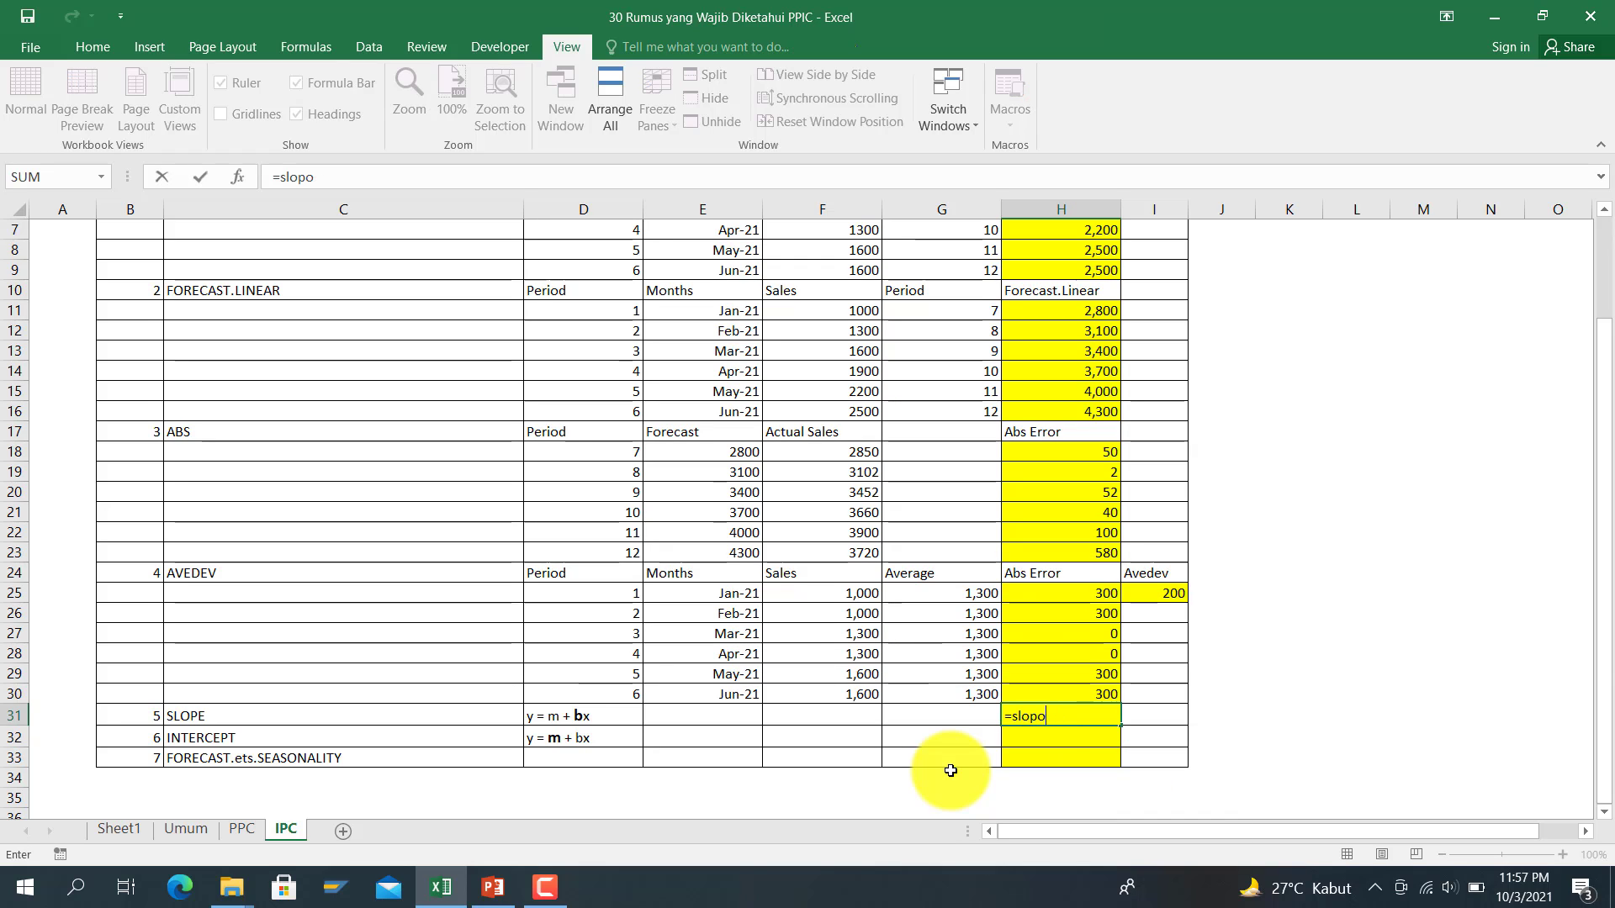
pyautogui.write('e(')
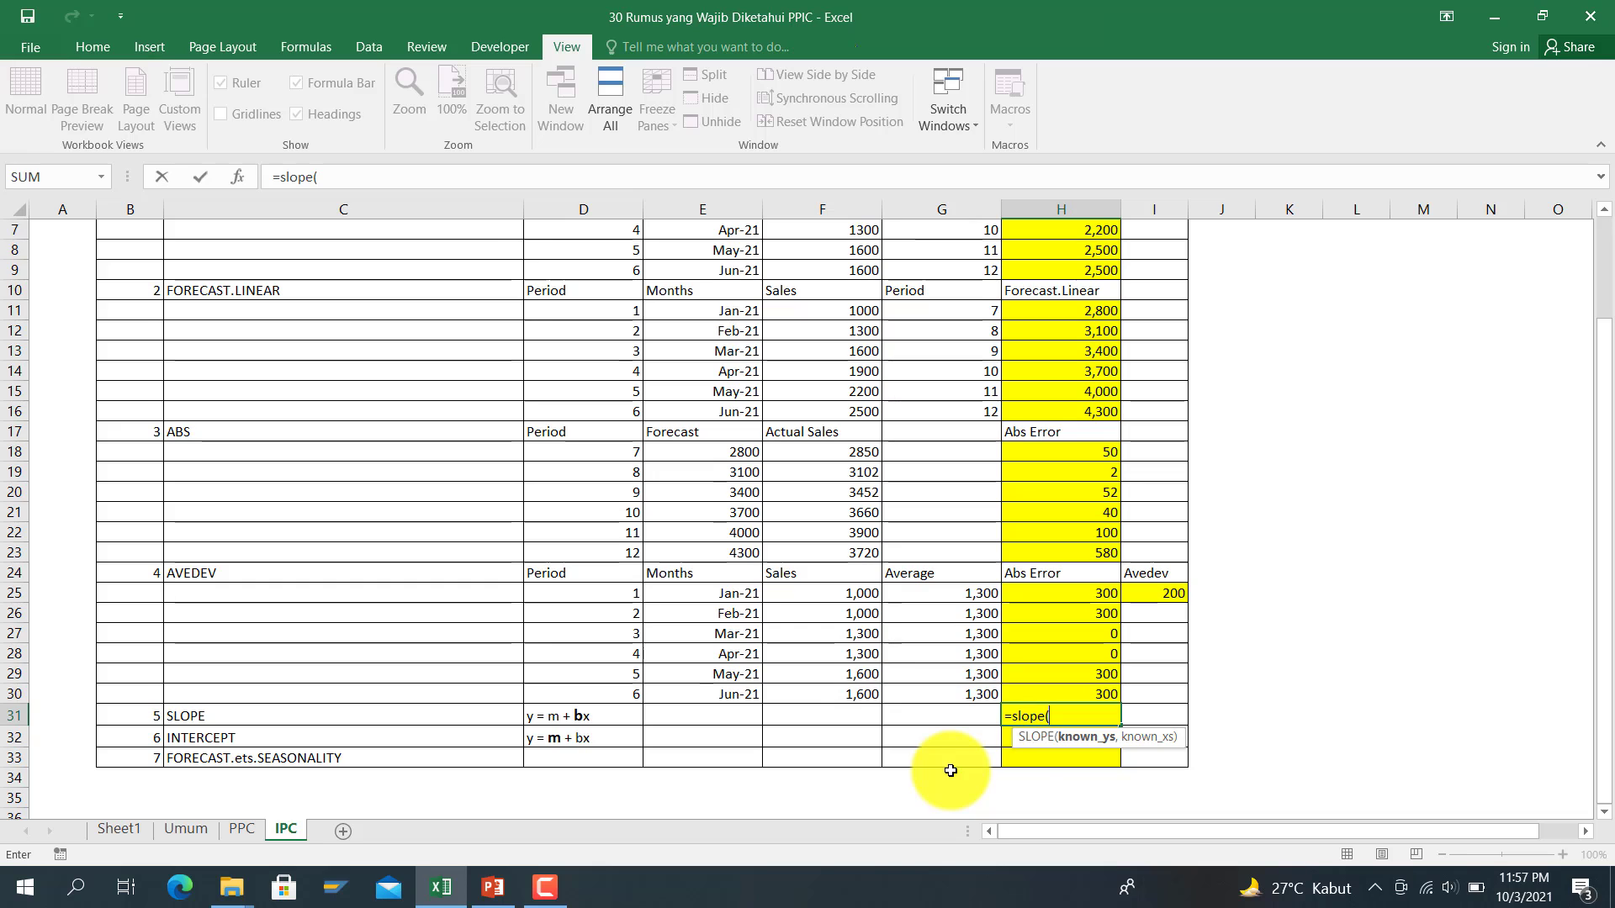
pyautogui.scroll(2, 948, 768)
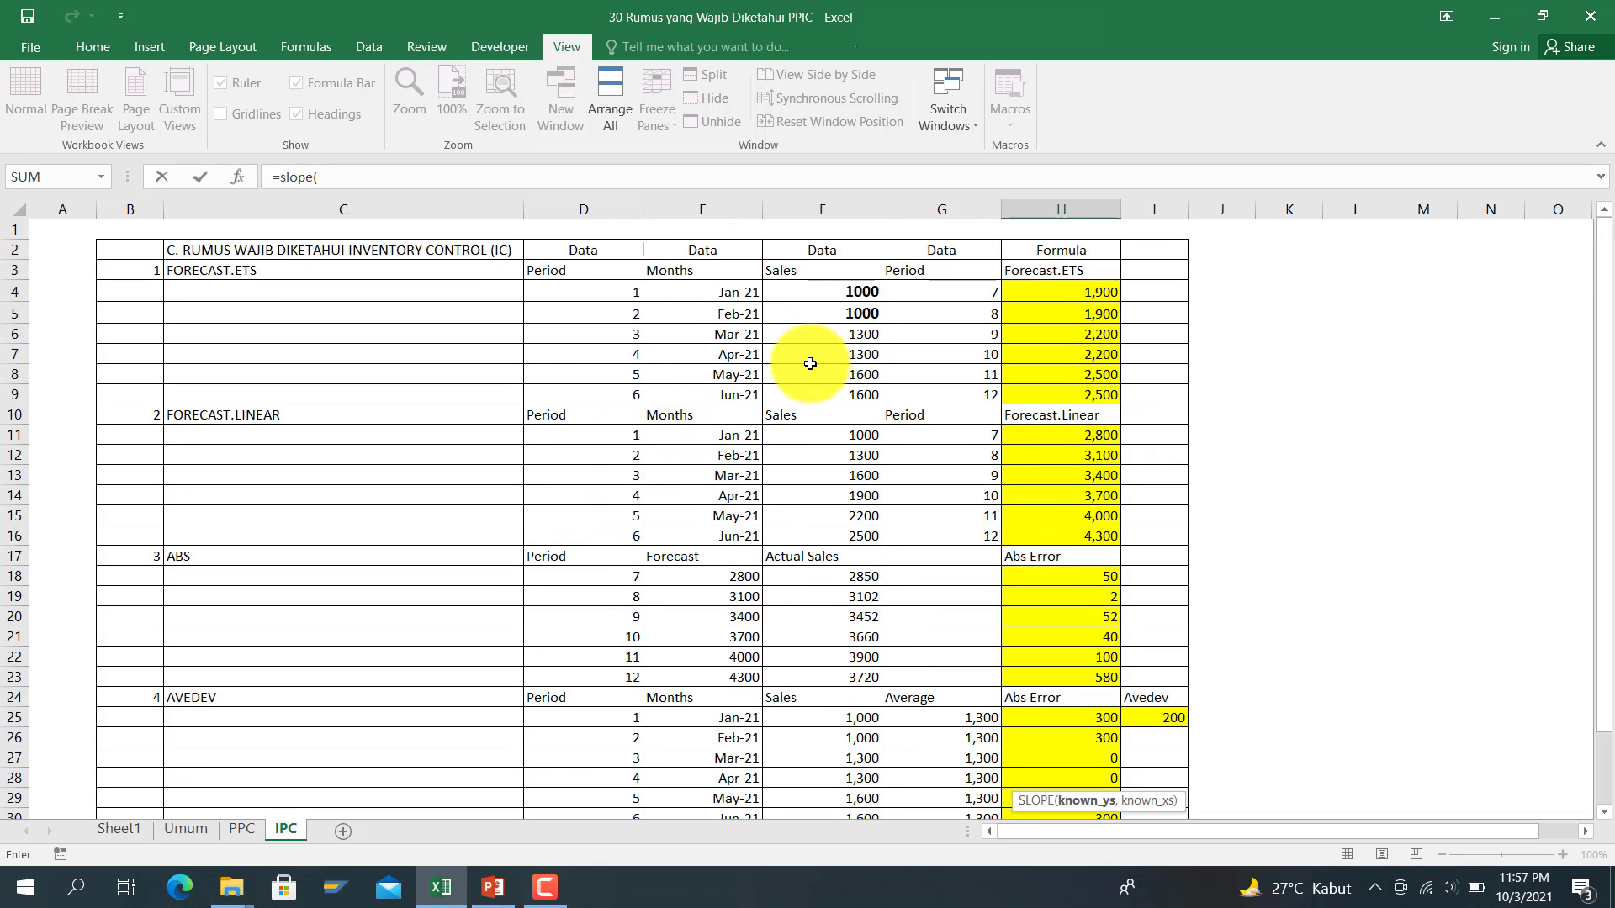
pyautogui.moveTo(854, 436); pyautogui.dragTo(845, 531)
pyautogui.write(',')
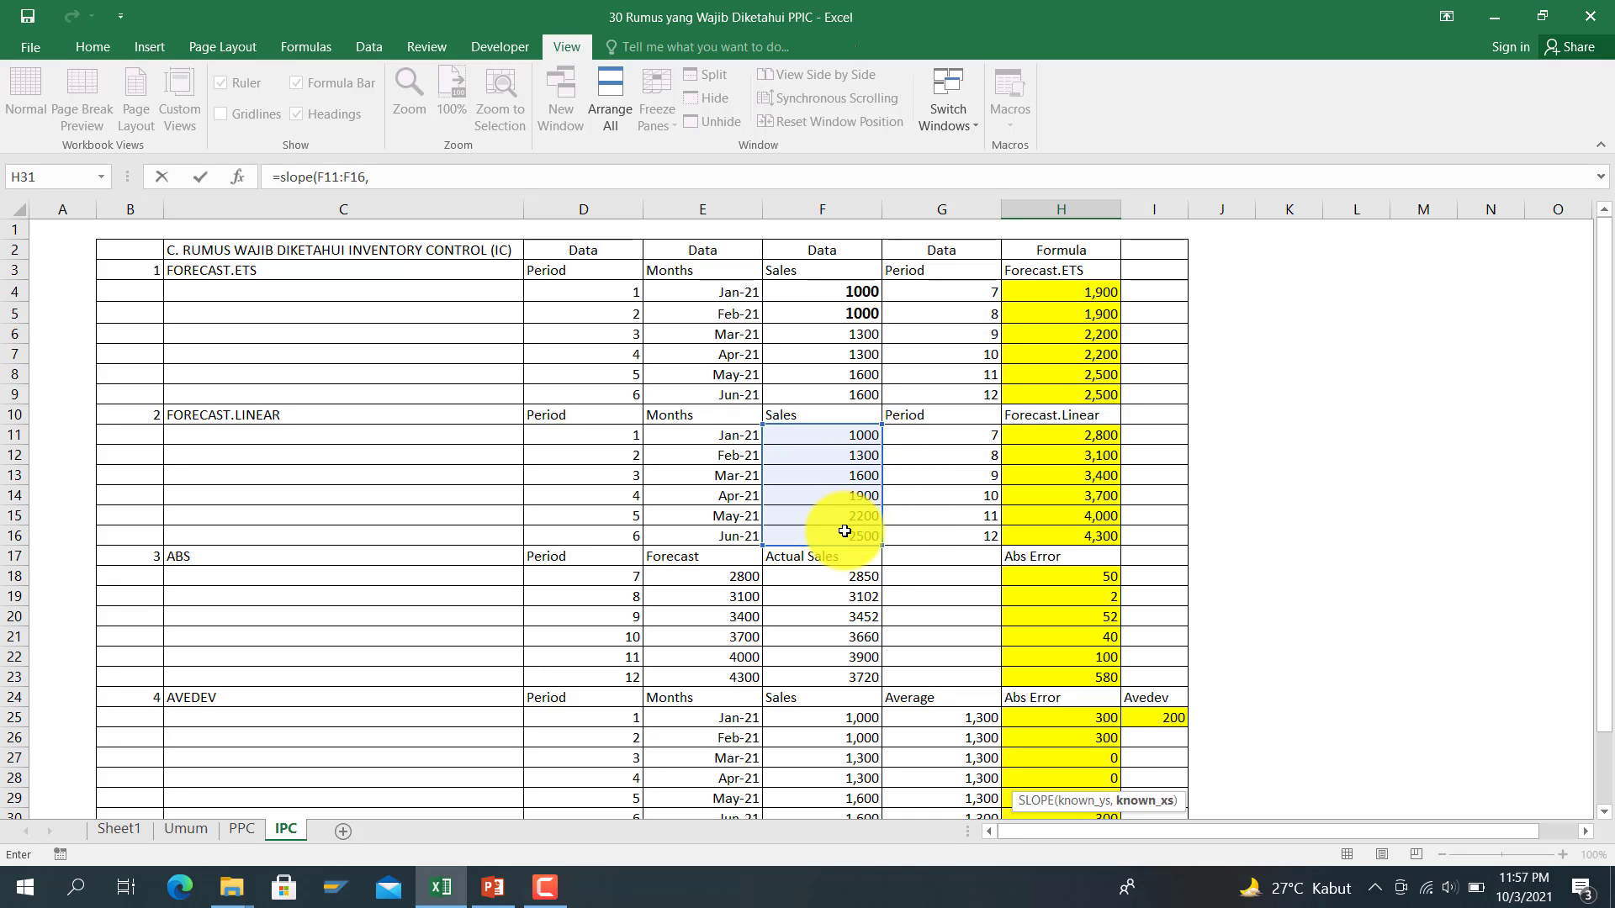
pyautogui.moveTo(598, 432); pyautogui.dragTo(607, 527)
# Step: Fix the stray parenthesis error and commit H31, giving a slope of 300
pyautogui.write('(')
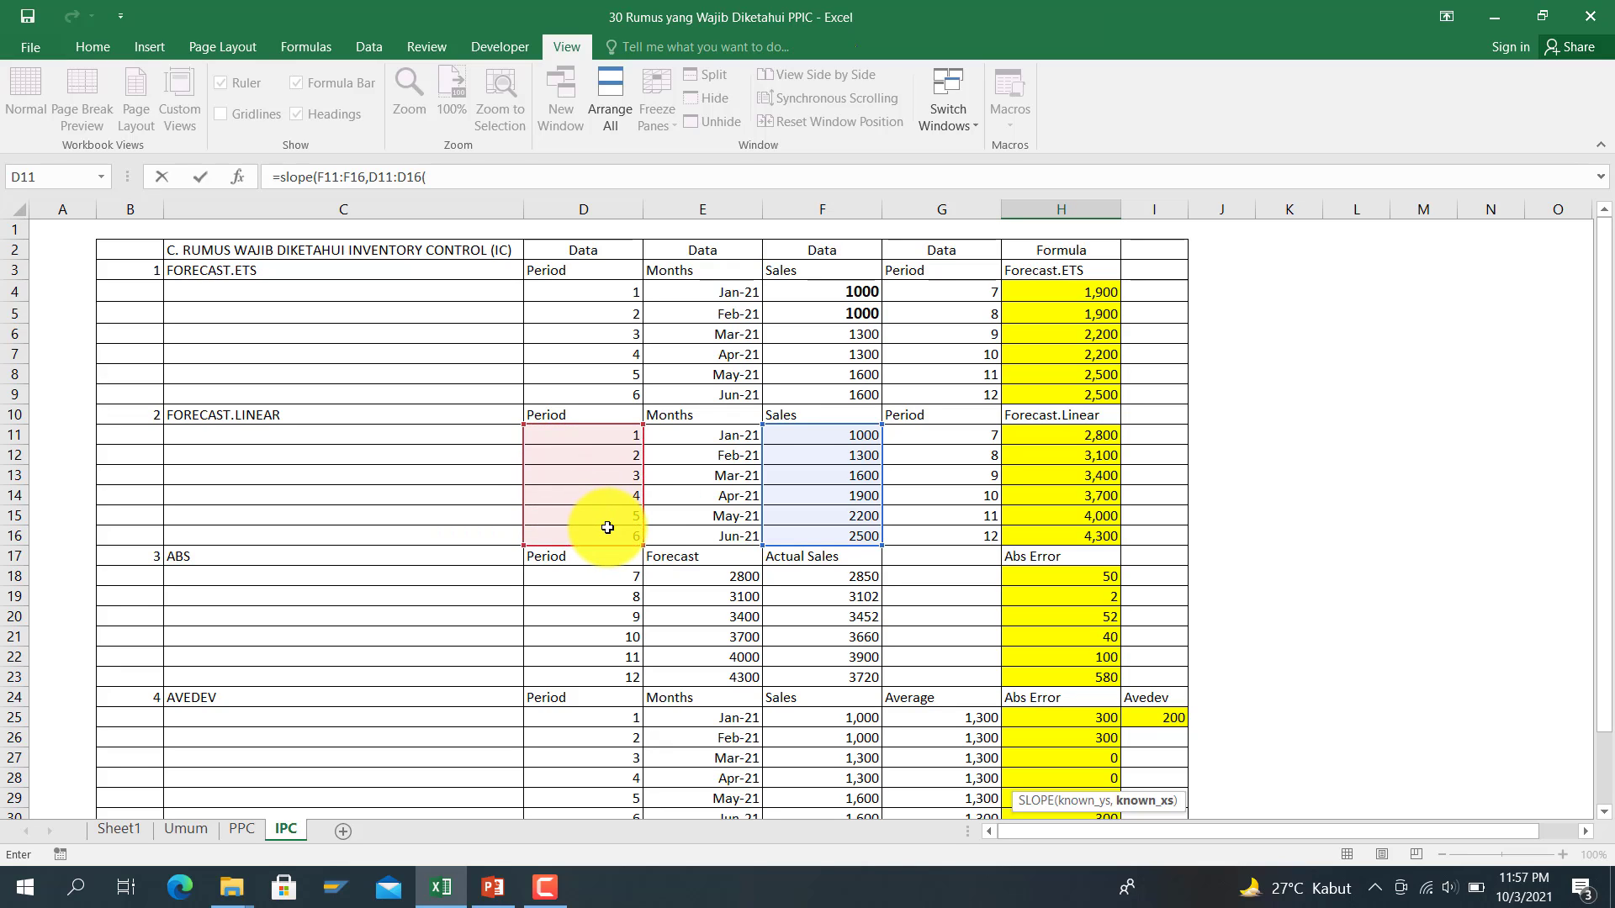
pyautogui.press('Return')
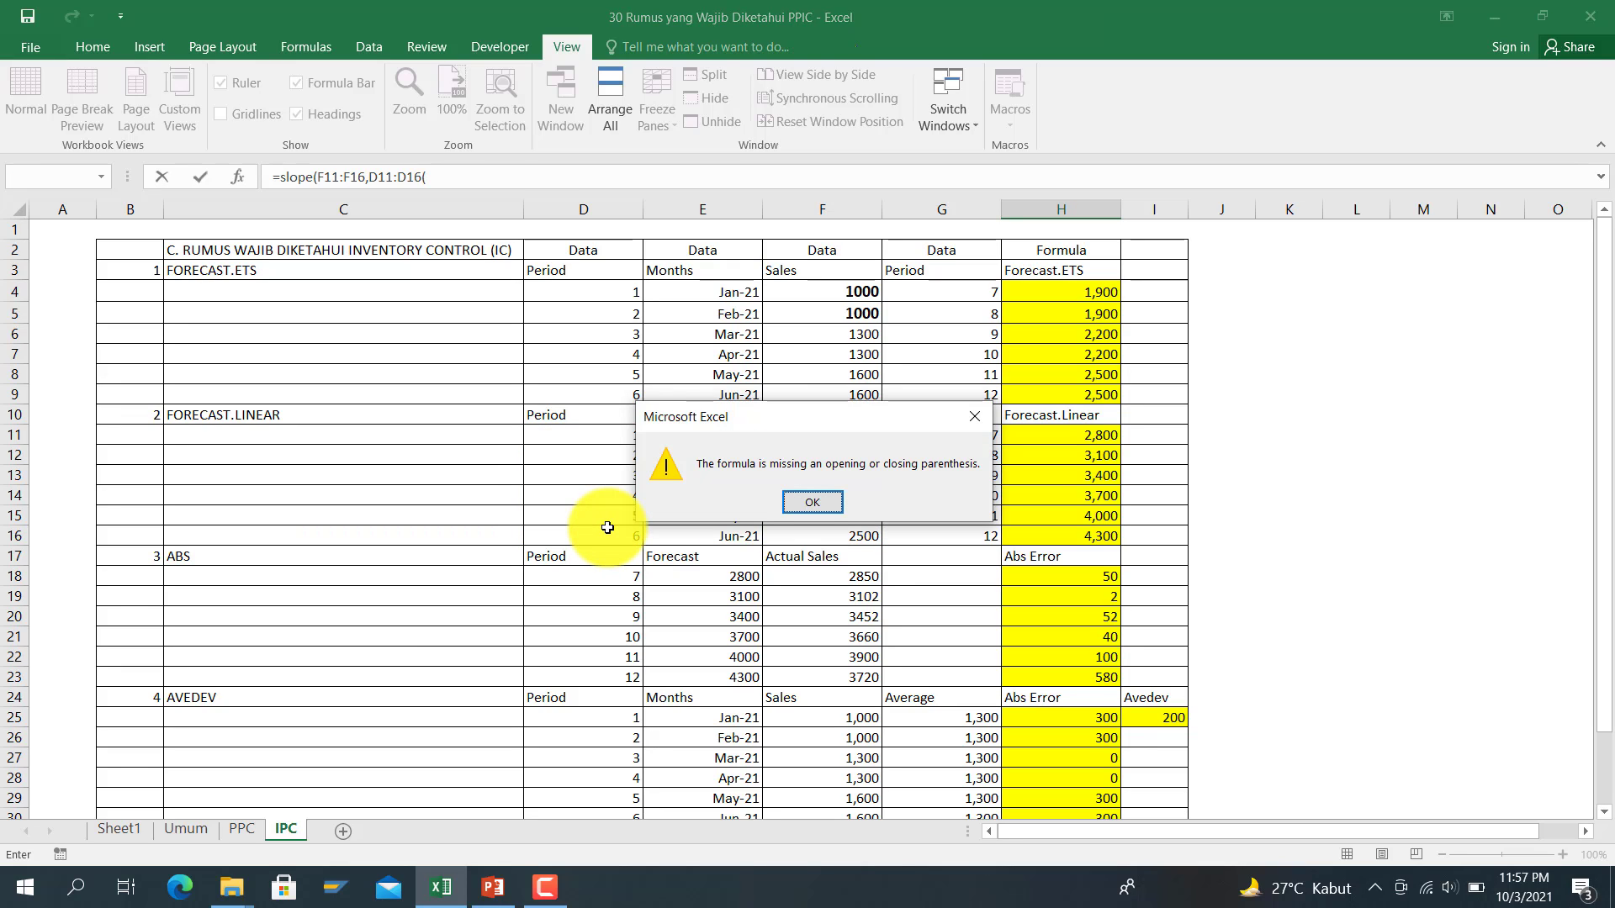
pyautogui.click(812, 502)
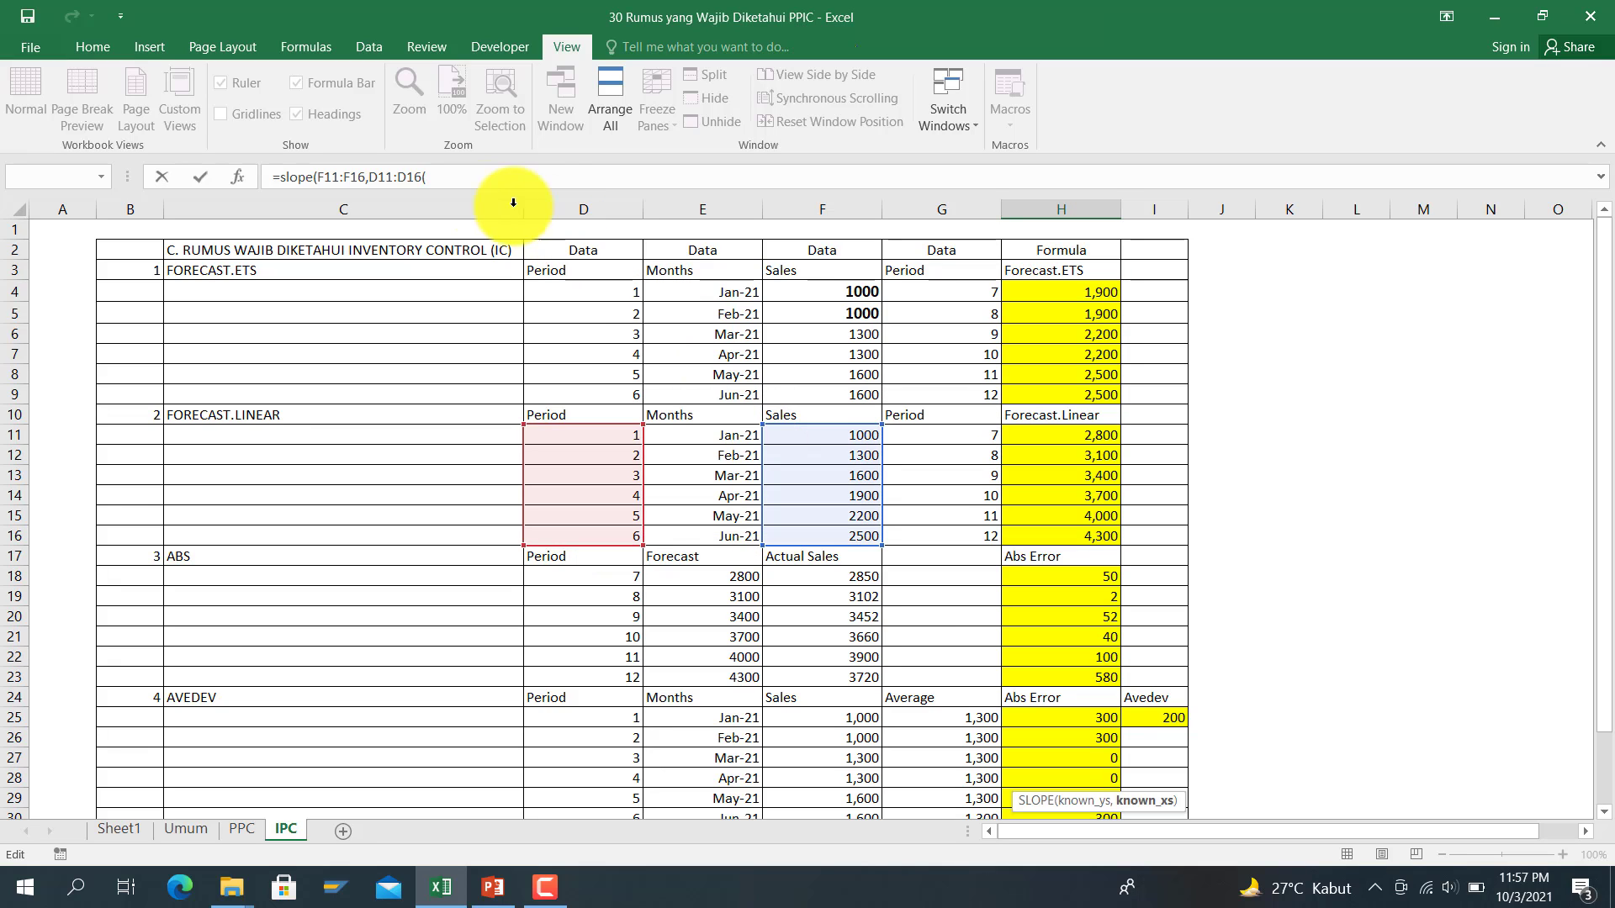
pyautogui.click(475, 178)
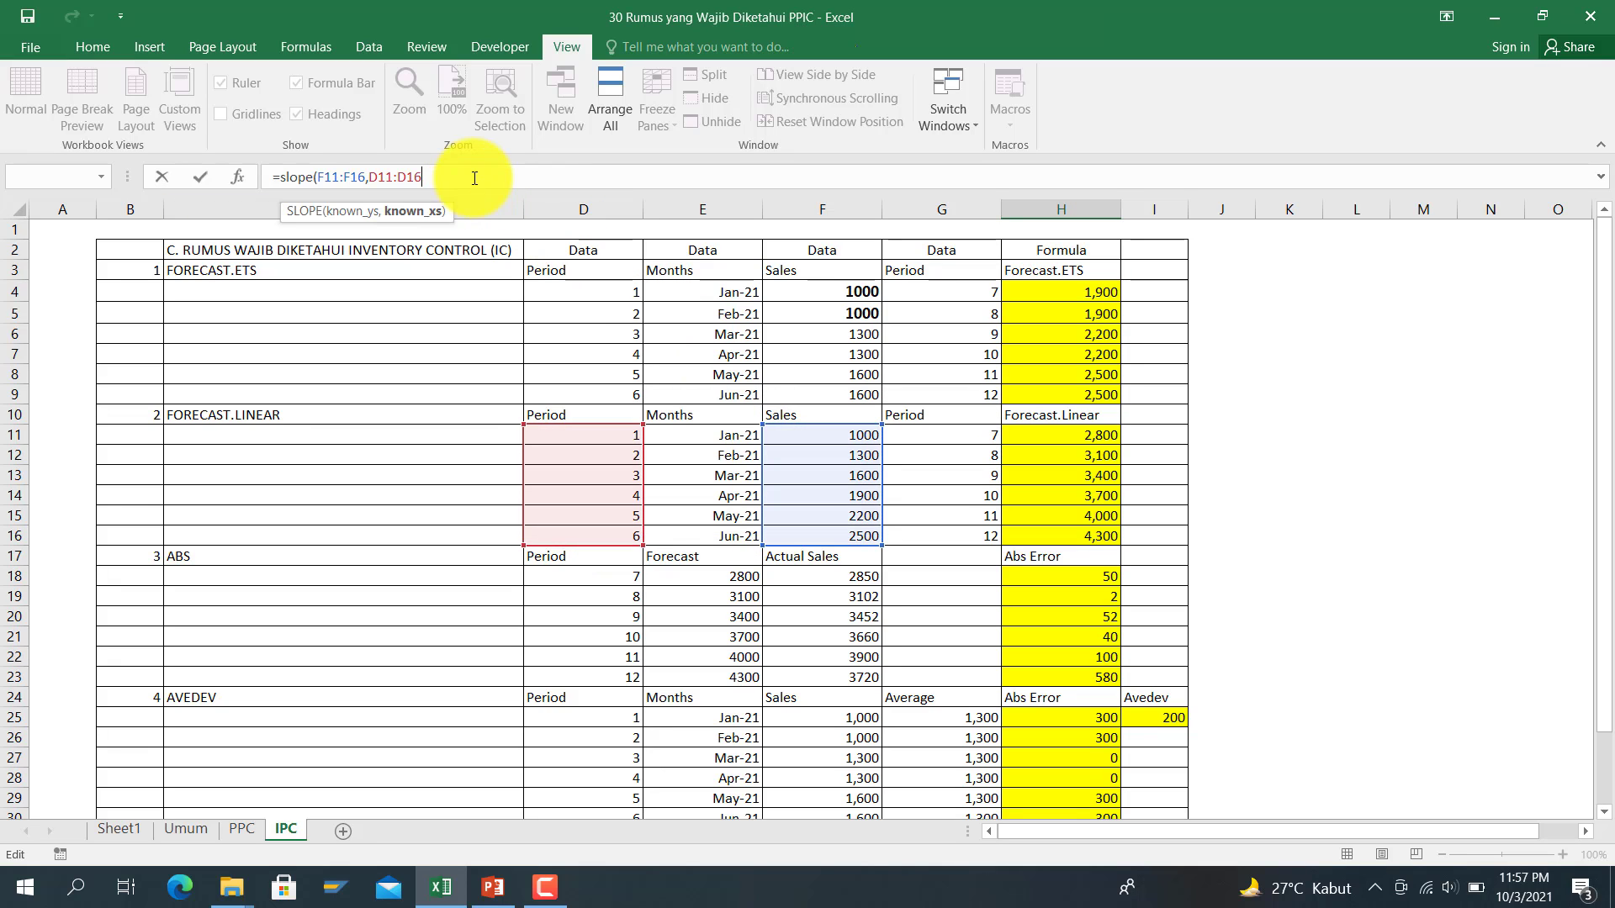
pyautogui.press('Return')
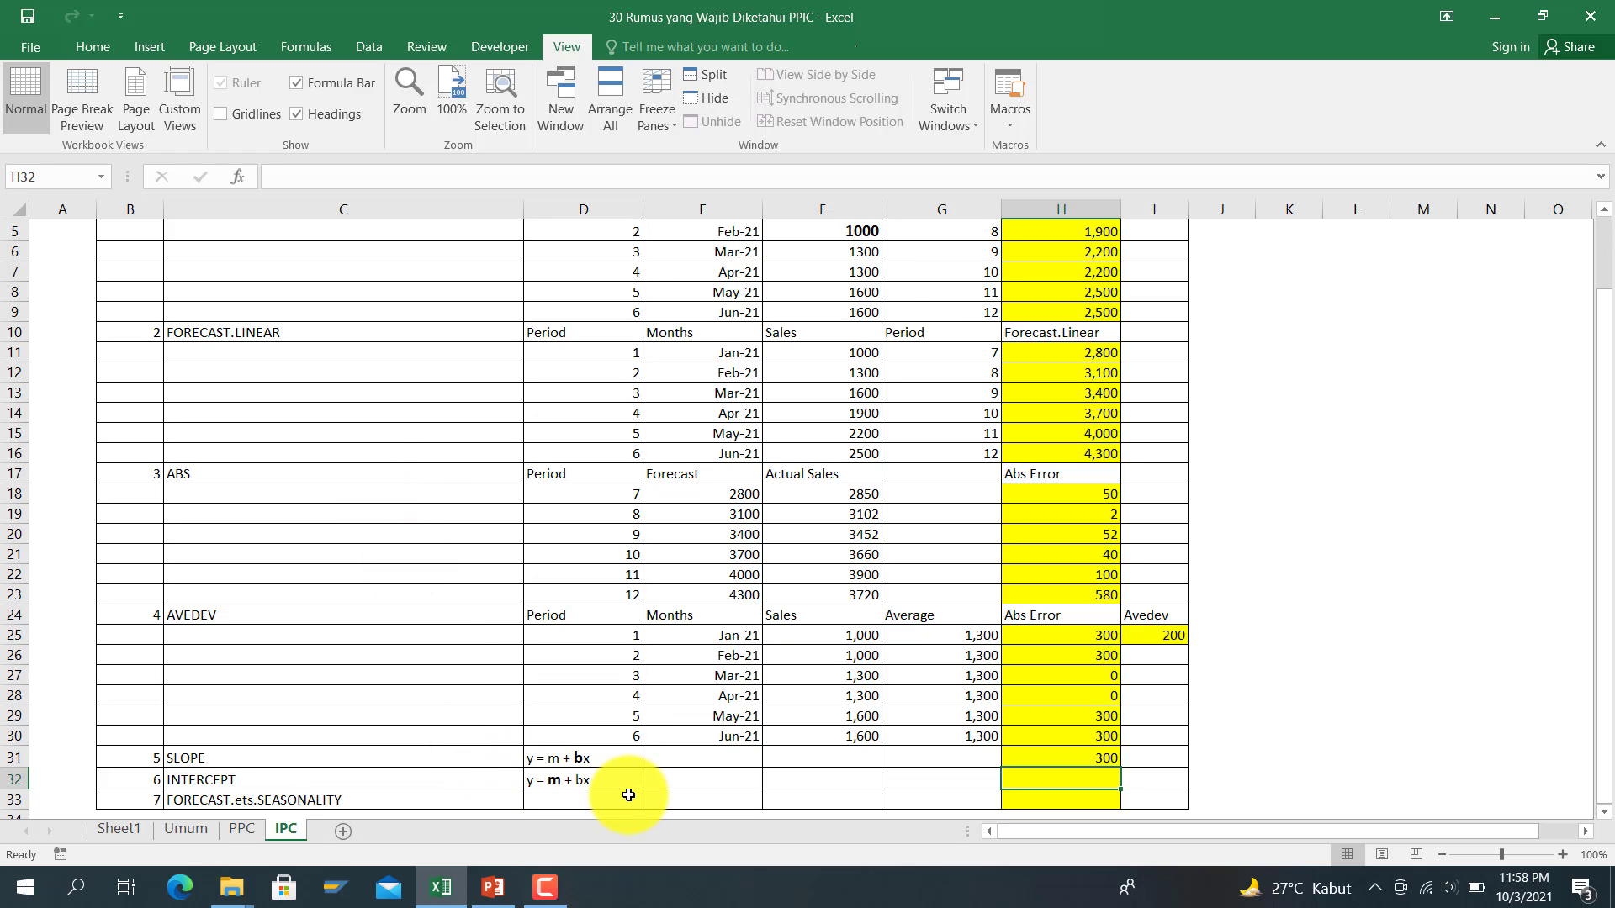
# Step: Enter =INTERCEPT(F11:F16,D11:D16) in H32, returning 700
pyautogui.write('=')
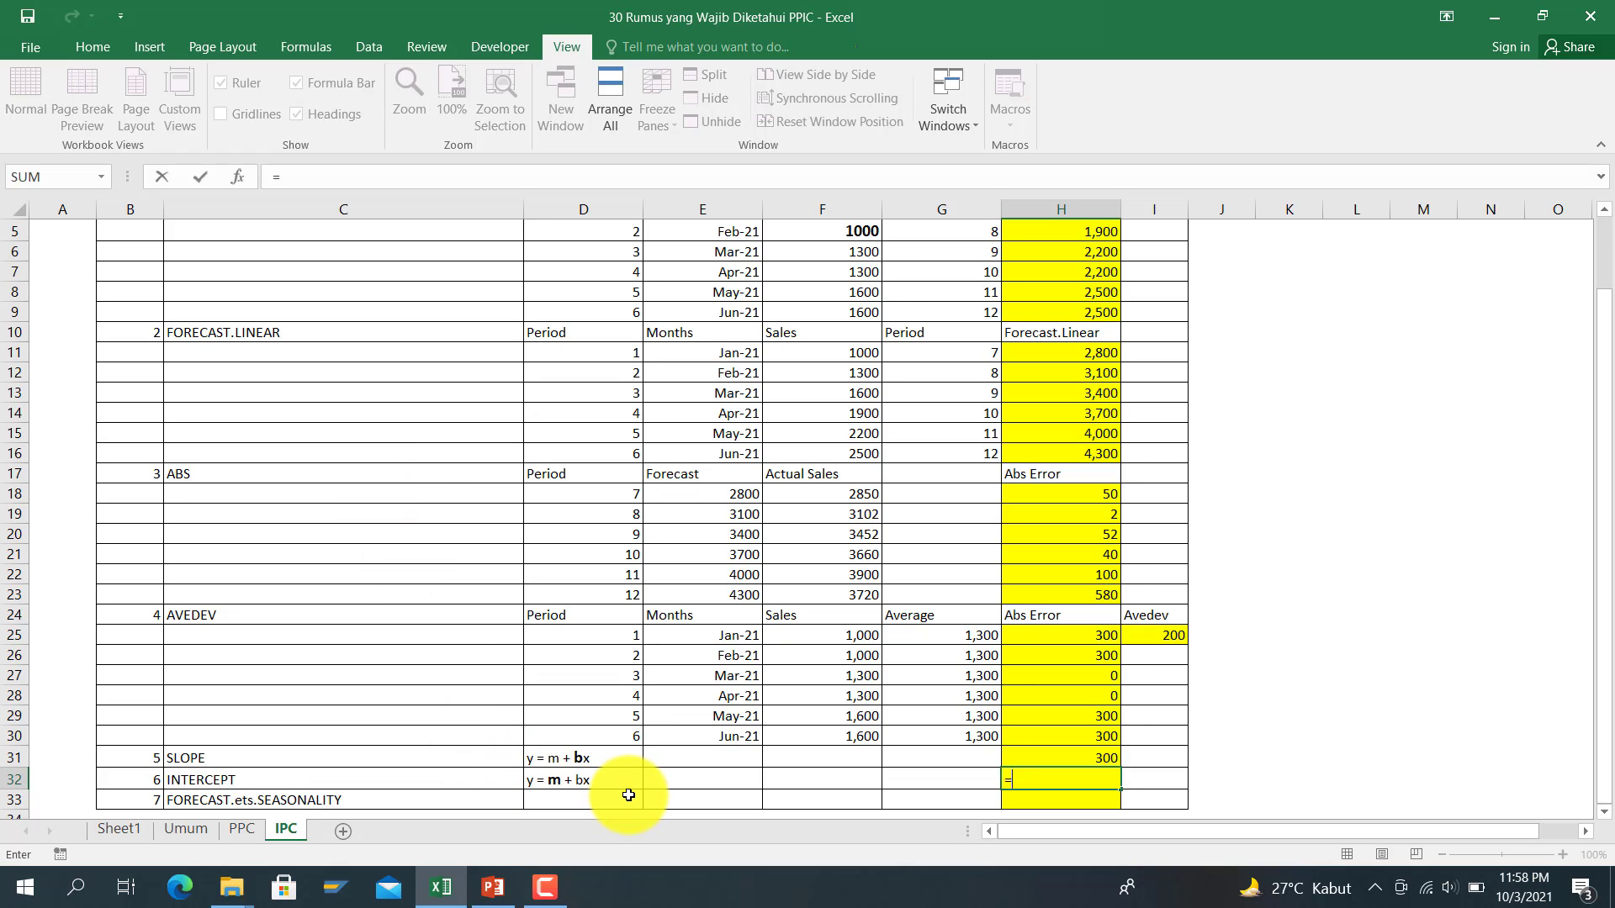
pyautogui.write('interce')
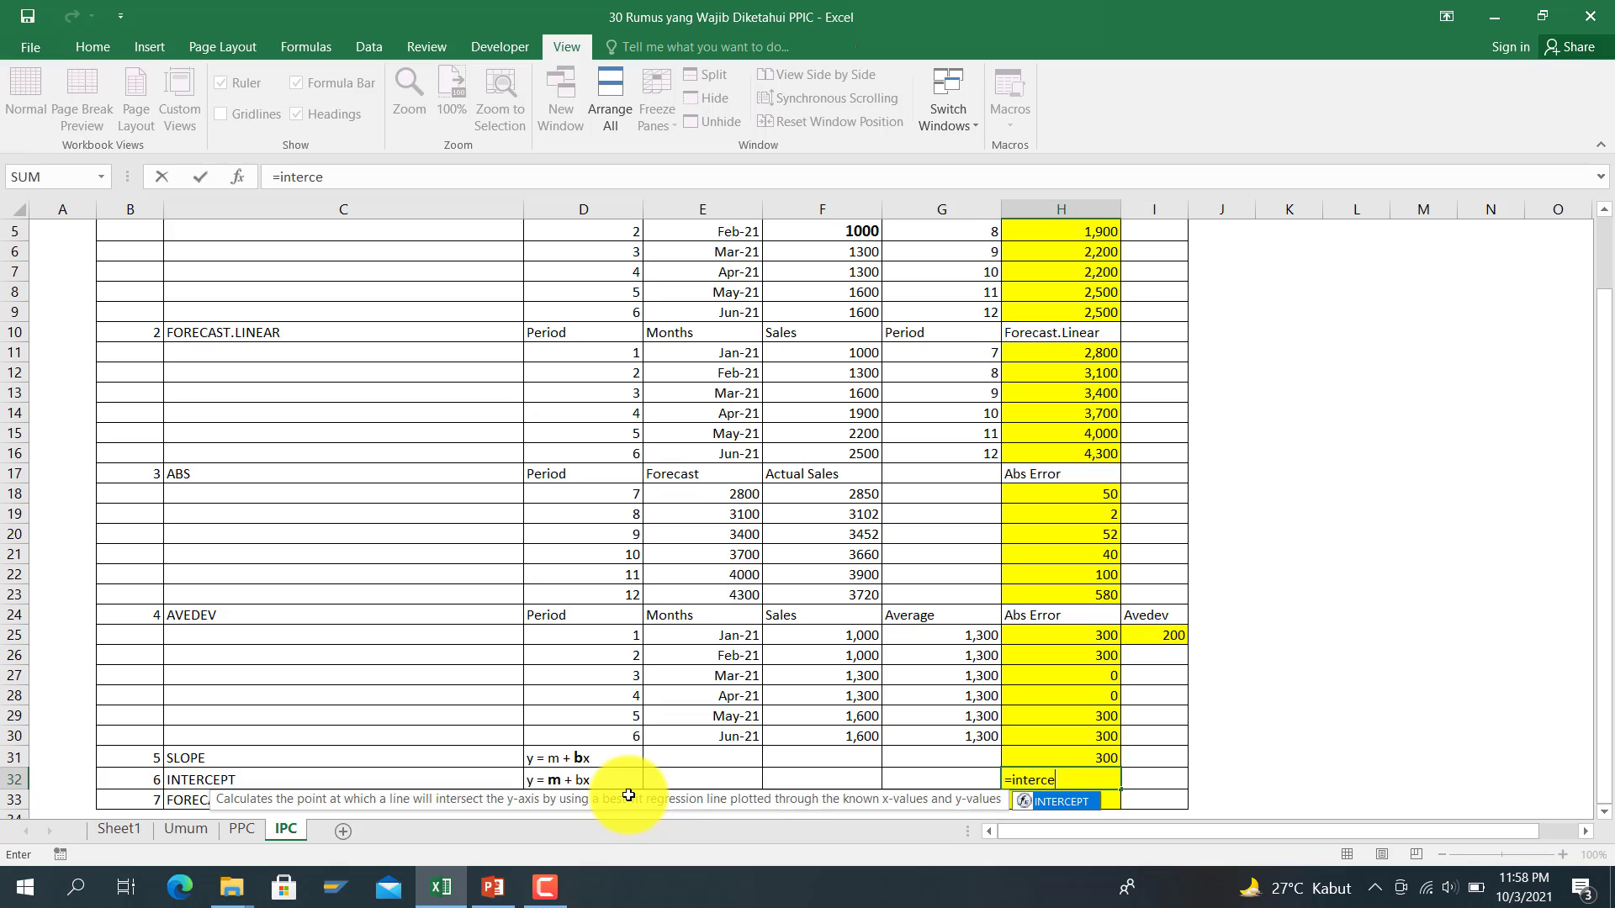
pyautogui.write('pt(')
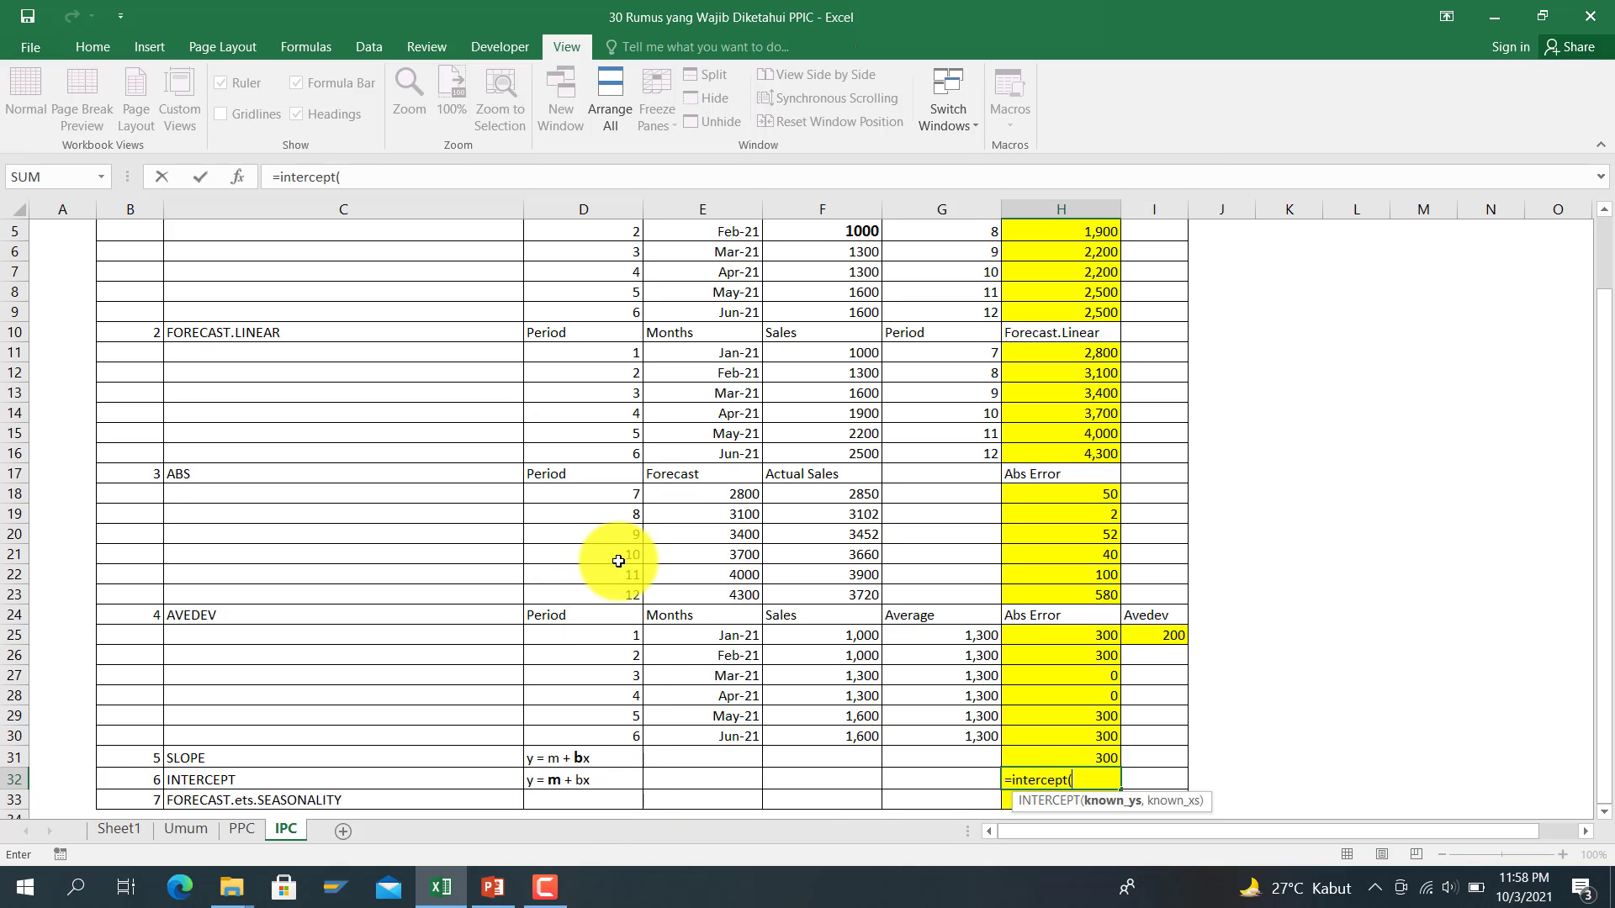
pyautogui.scroll(2, 620, 559)
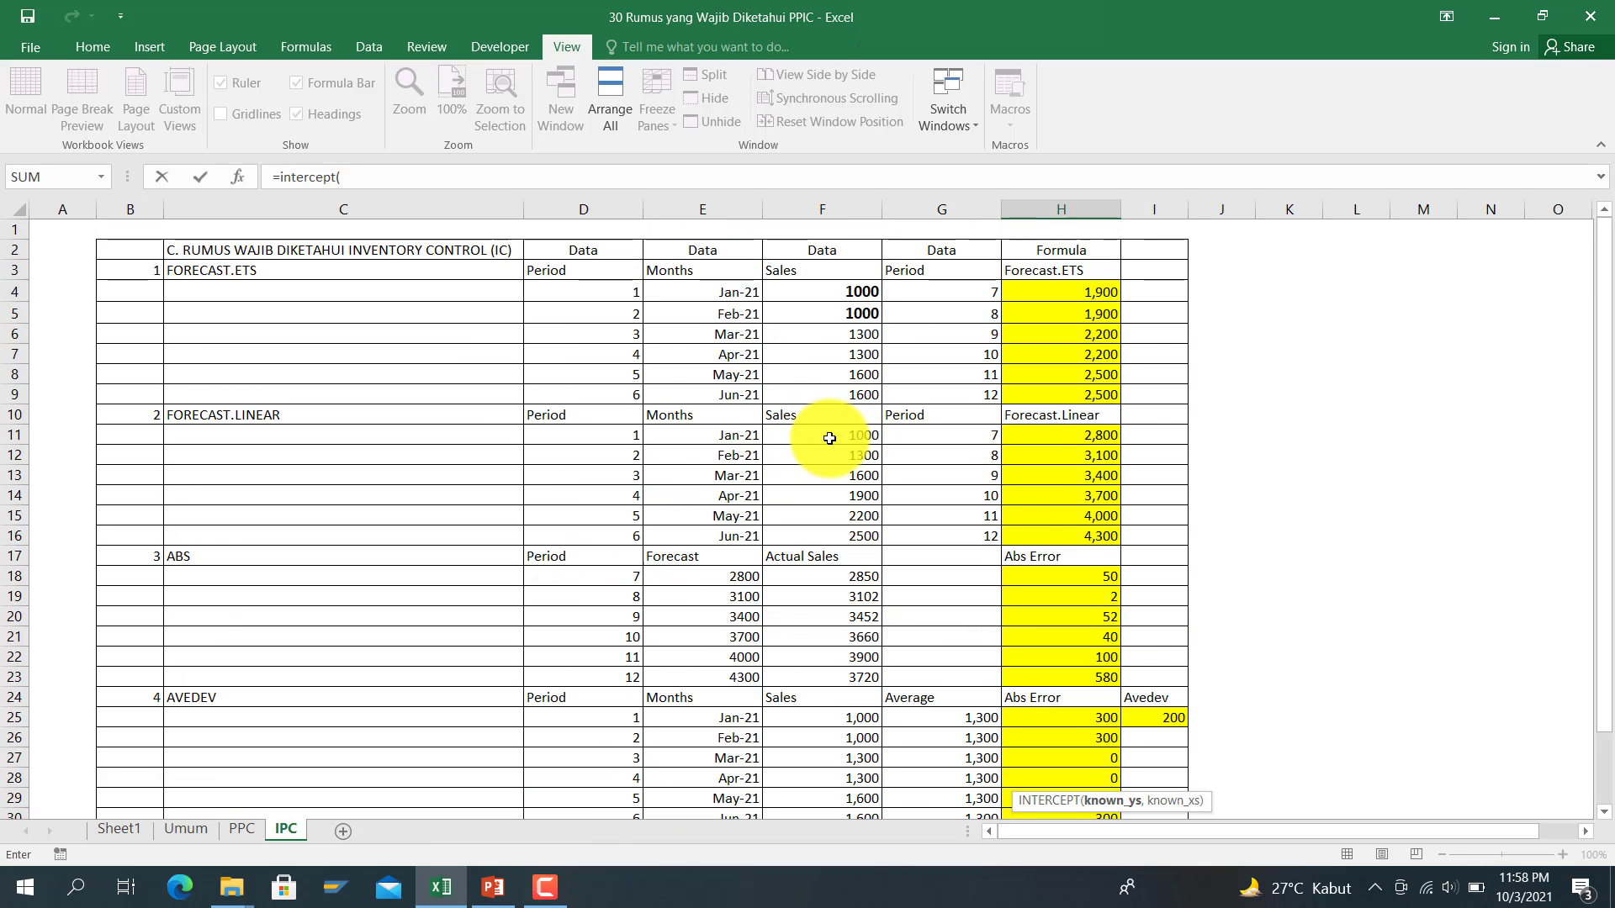
pyautogui.moveTo(828, 438); pyautogui.dragTo(844, 535)
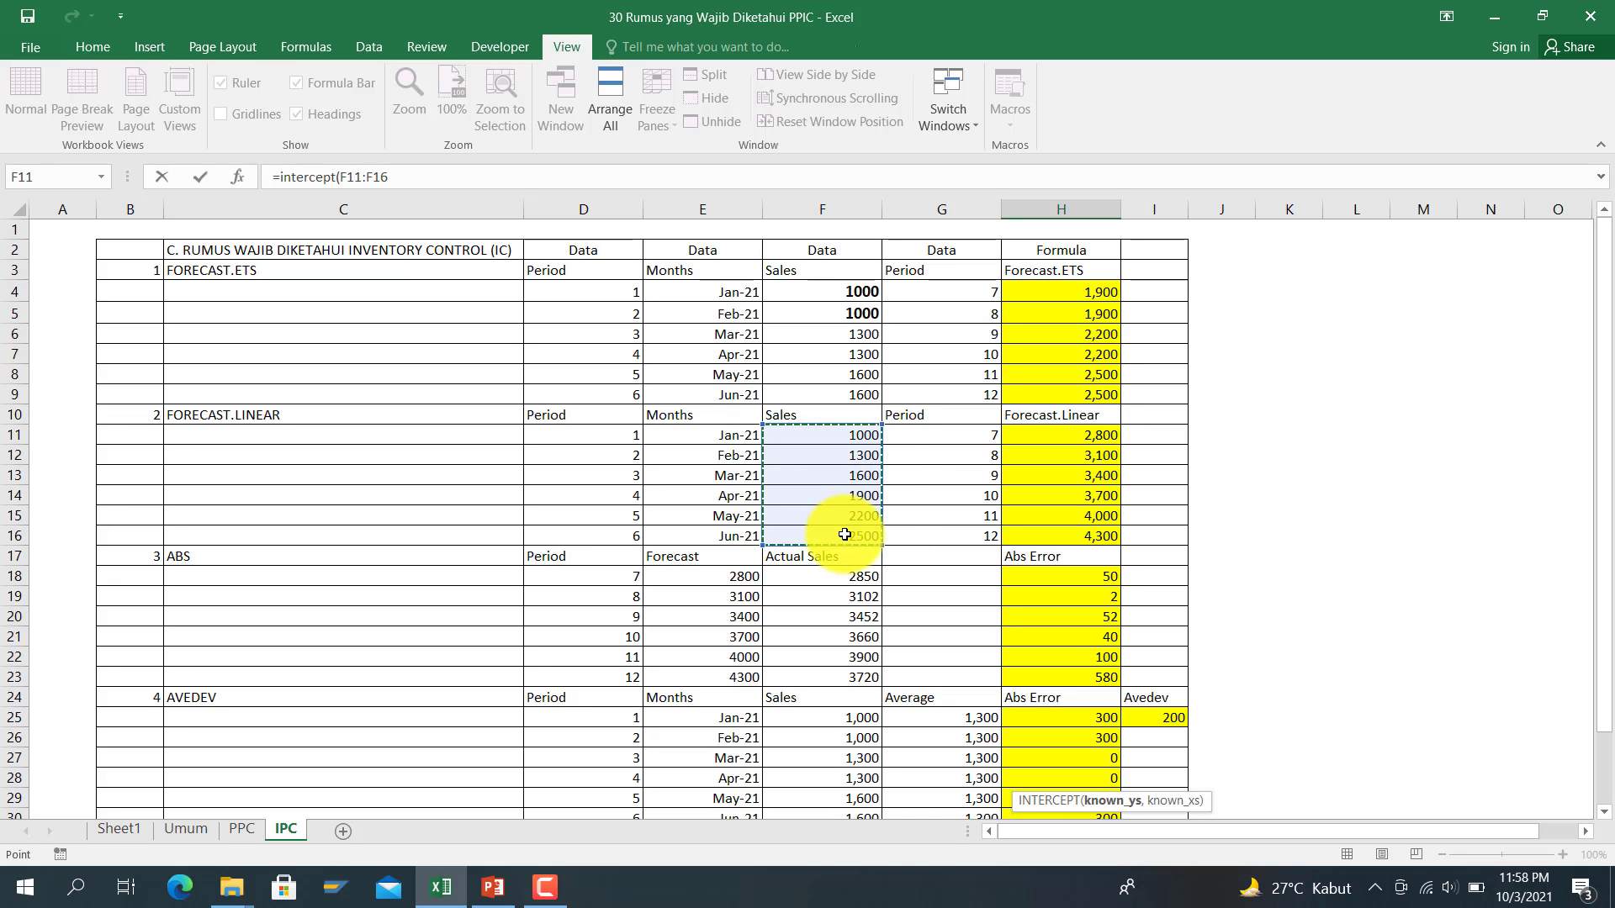
pyautogui.write(',')
pyautogui.moveTo(610, 435); pyautogui.dragTo(639, 539)
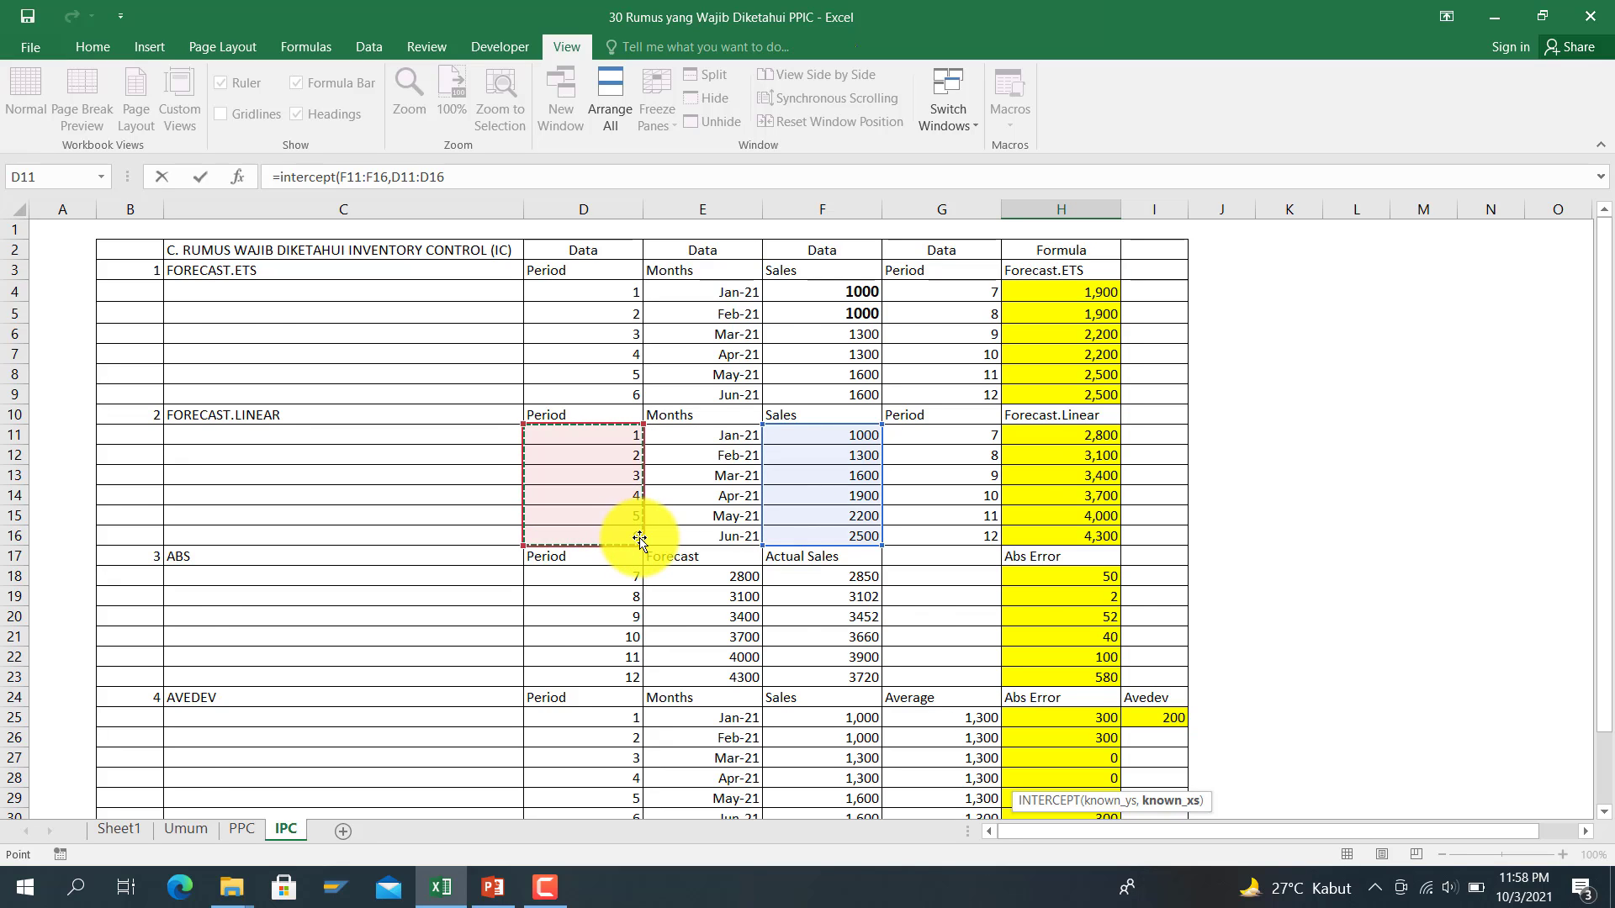
pyautogui.press('Return')
pyautogui.press('Up')
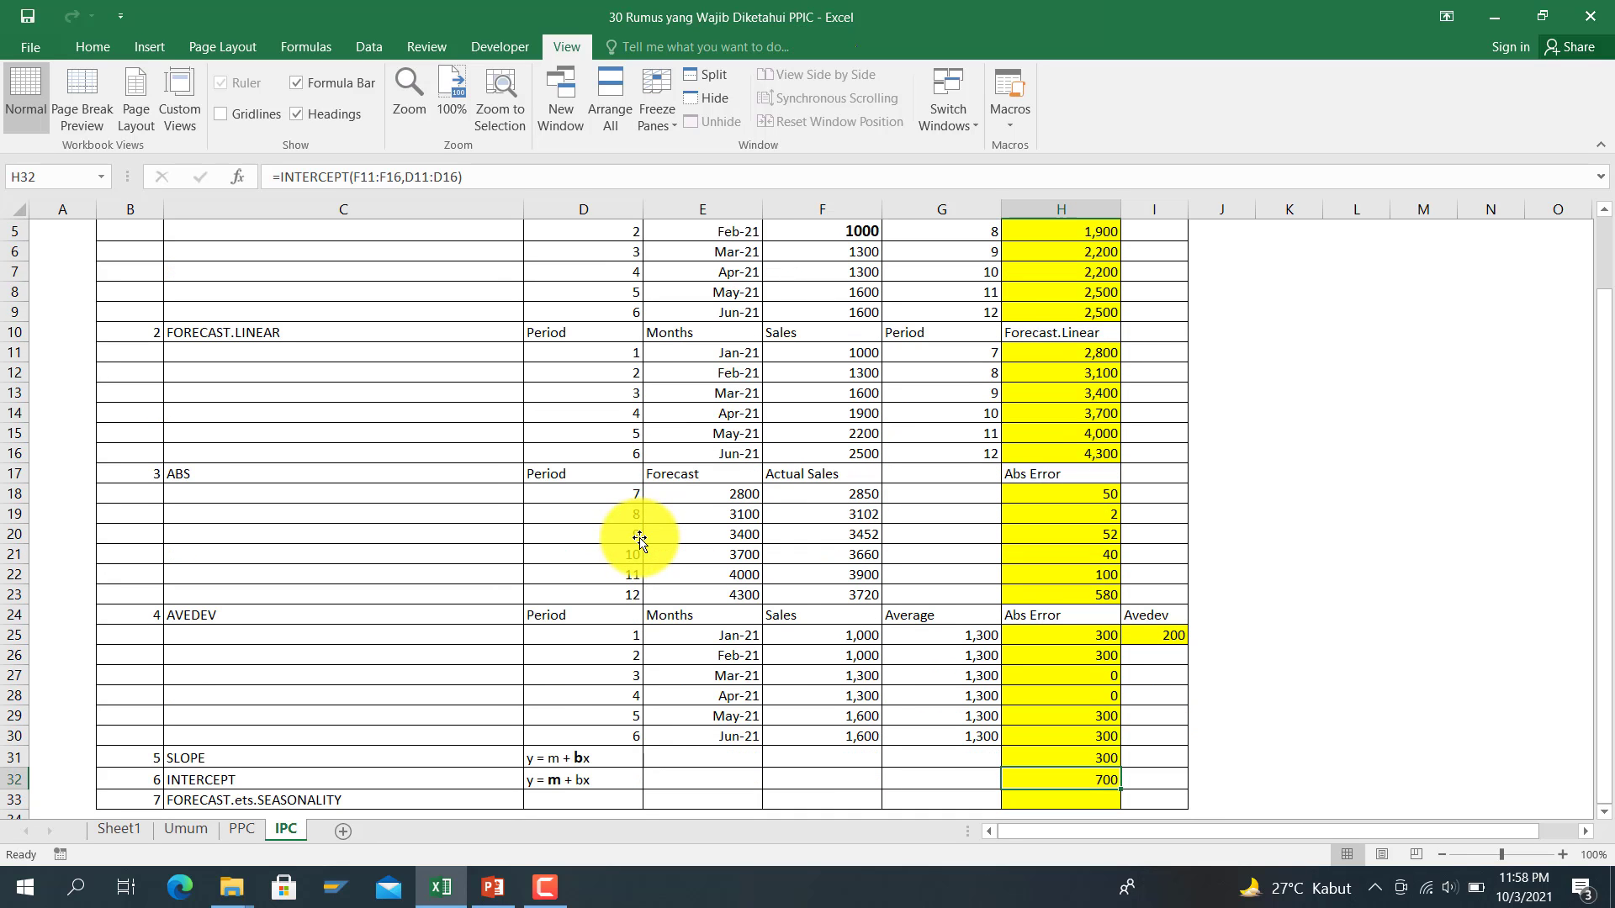
pyautogui.press('Down')
pyautogui.press('Down')
pyautogui.press('Down')
pyautogui.press('Up')
pyautogui.press('Up')
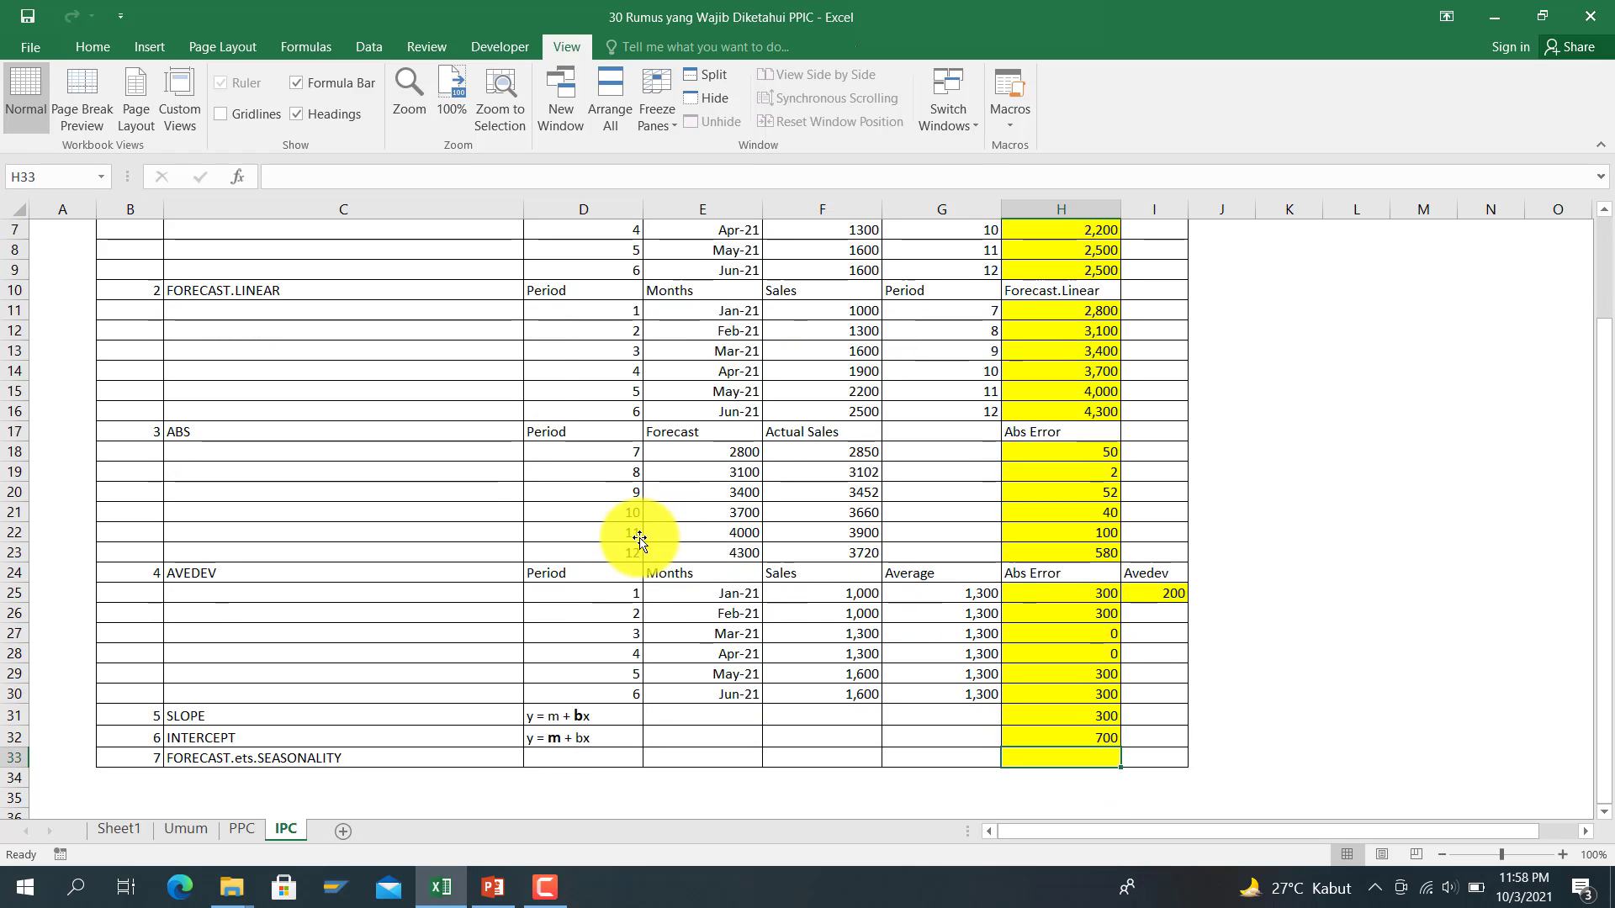
# Step: Enter =FORECAST.ETS.SEASONALITY(F4:F9,D4:D9,) in H33 using sales F4:F9 and periods D4:D9, returning 2
pyautogui.write('=fo')
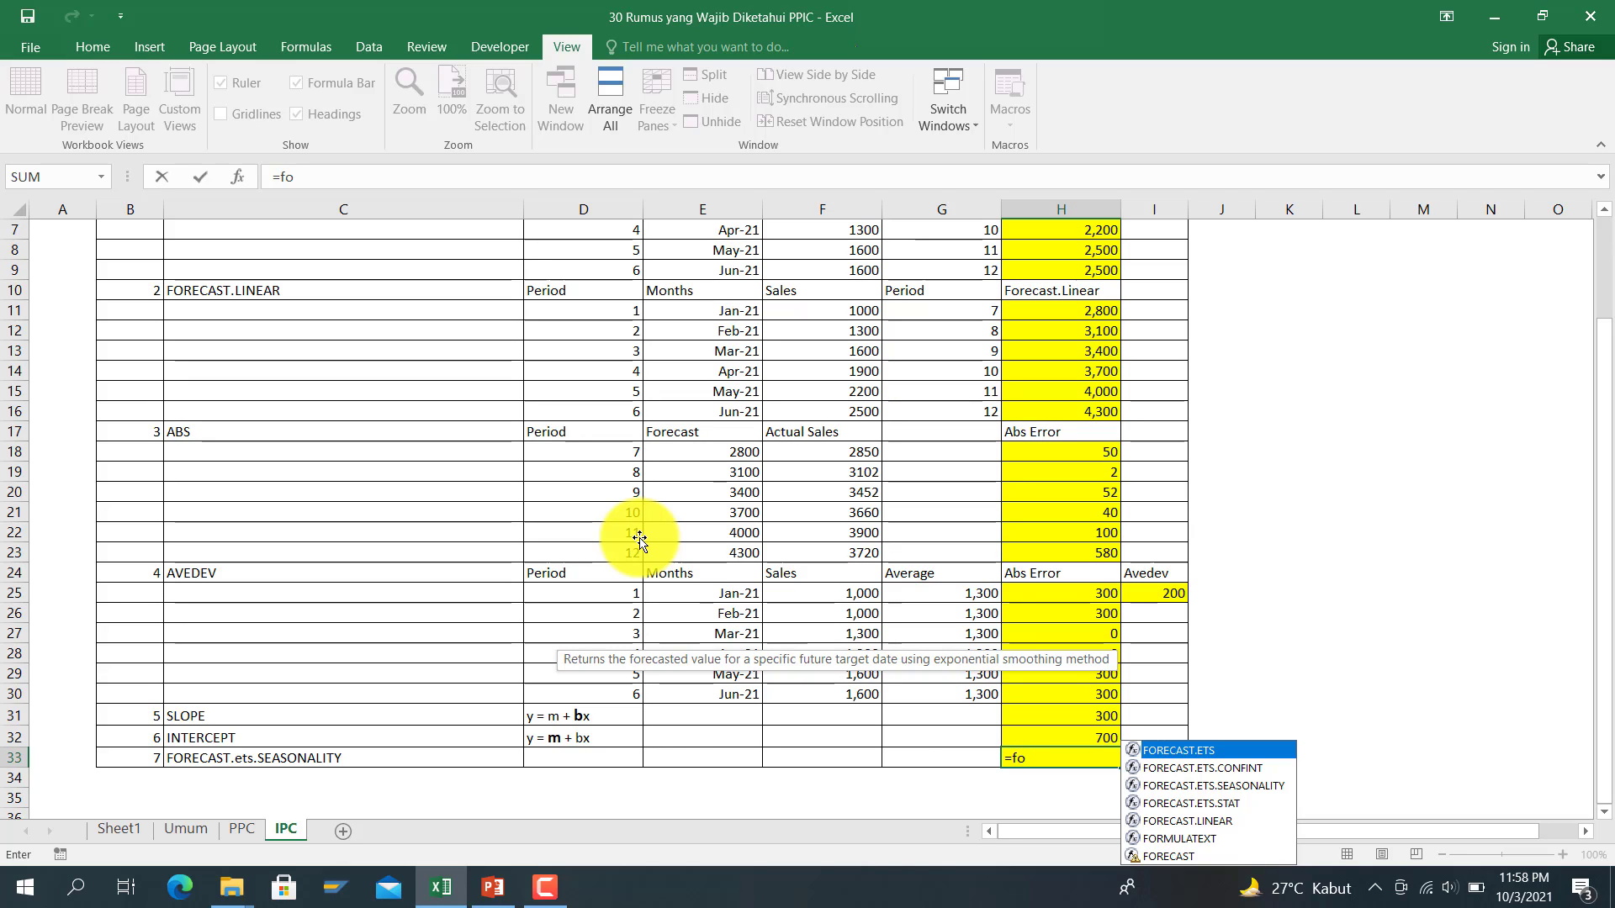
pyautogui.write('recast')
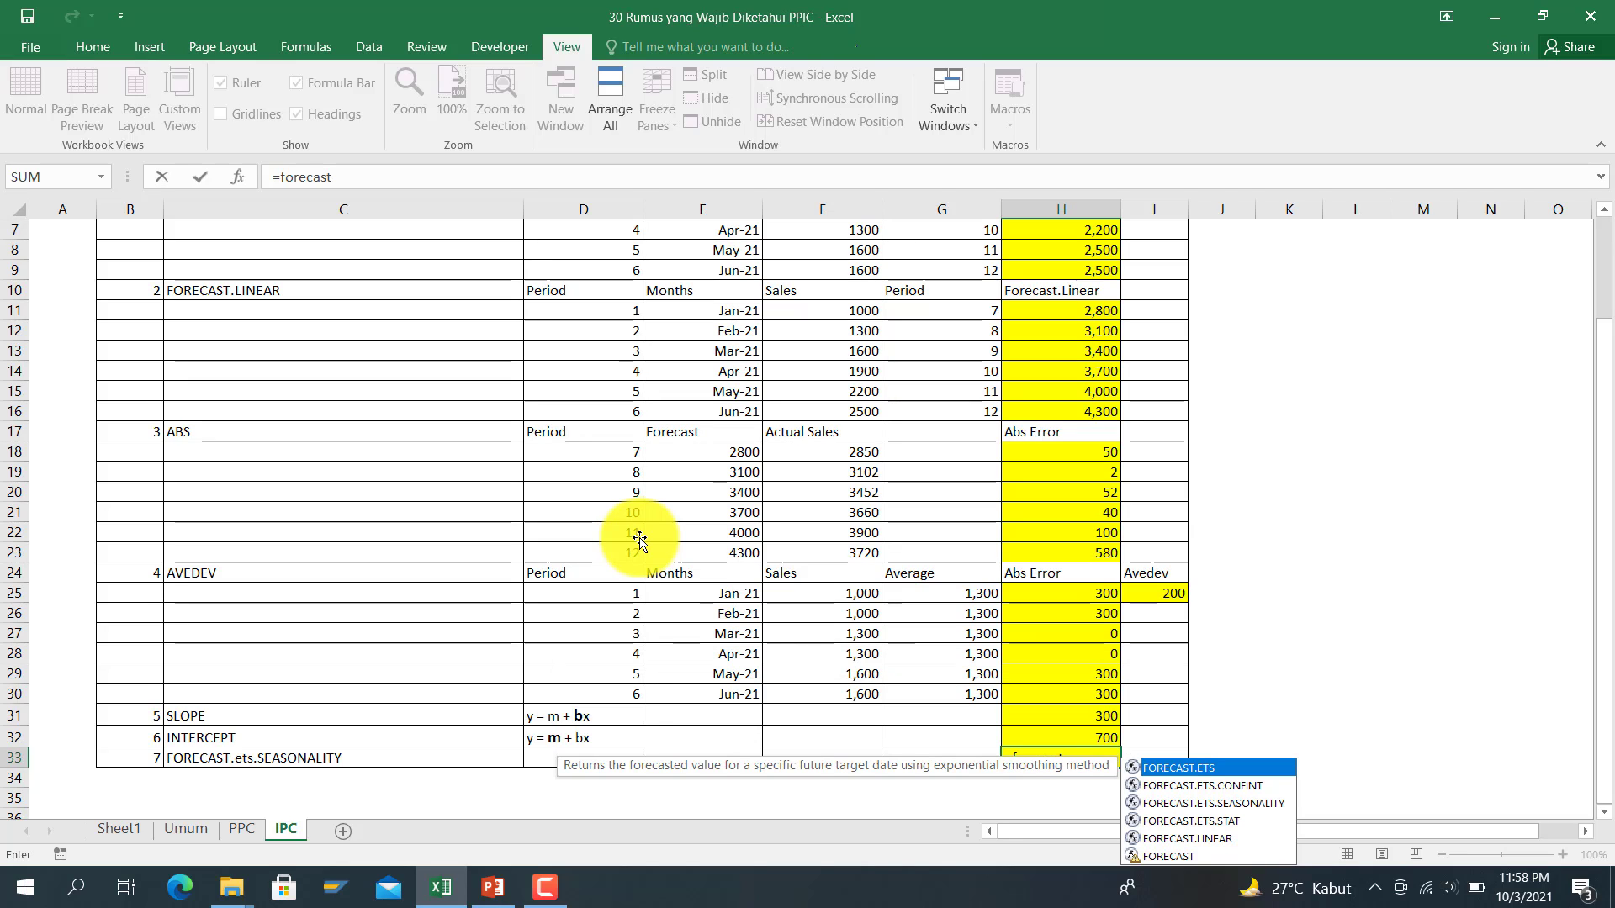
pyautogui.write('(')
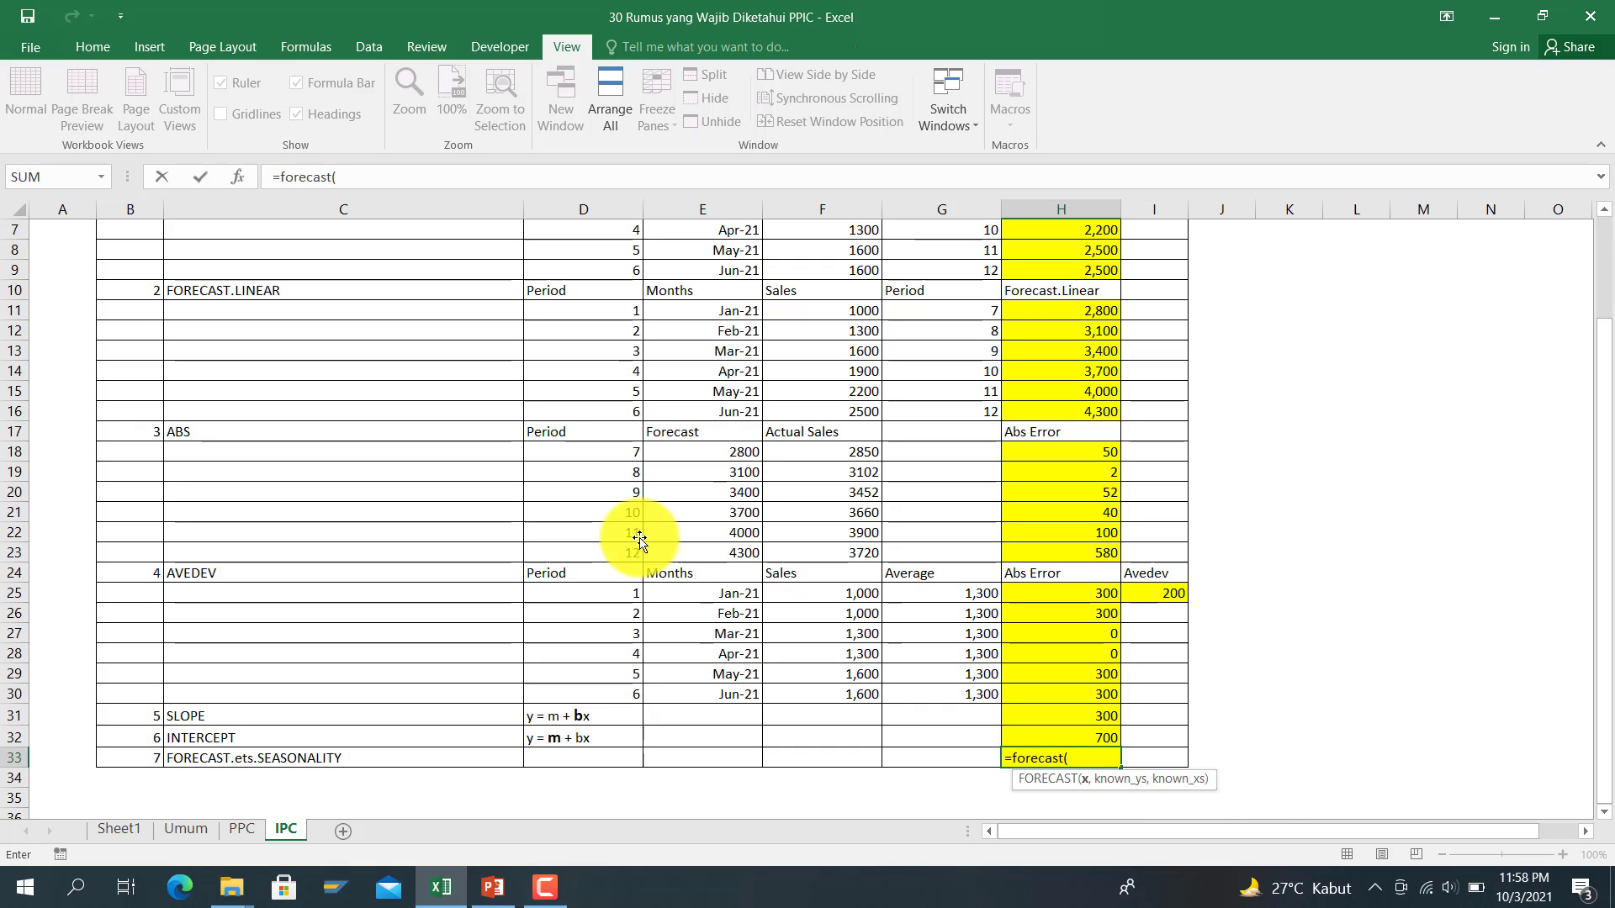
pyautogui.press('BackSpace')
pyautogui.write('.et')
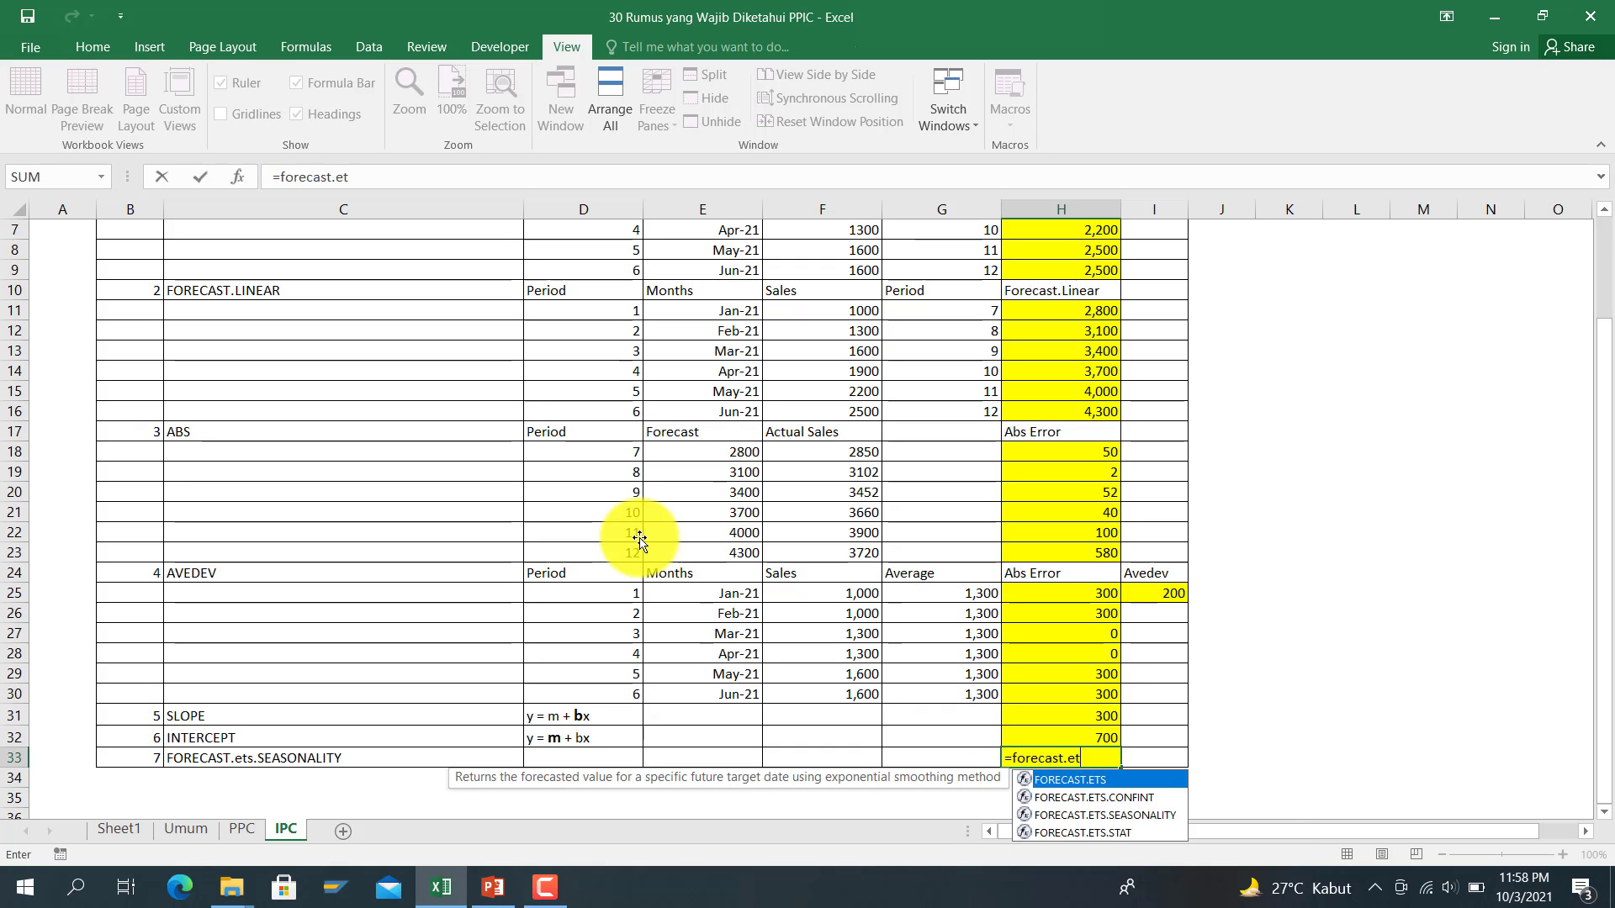
pyautogui.write('s.sea')
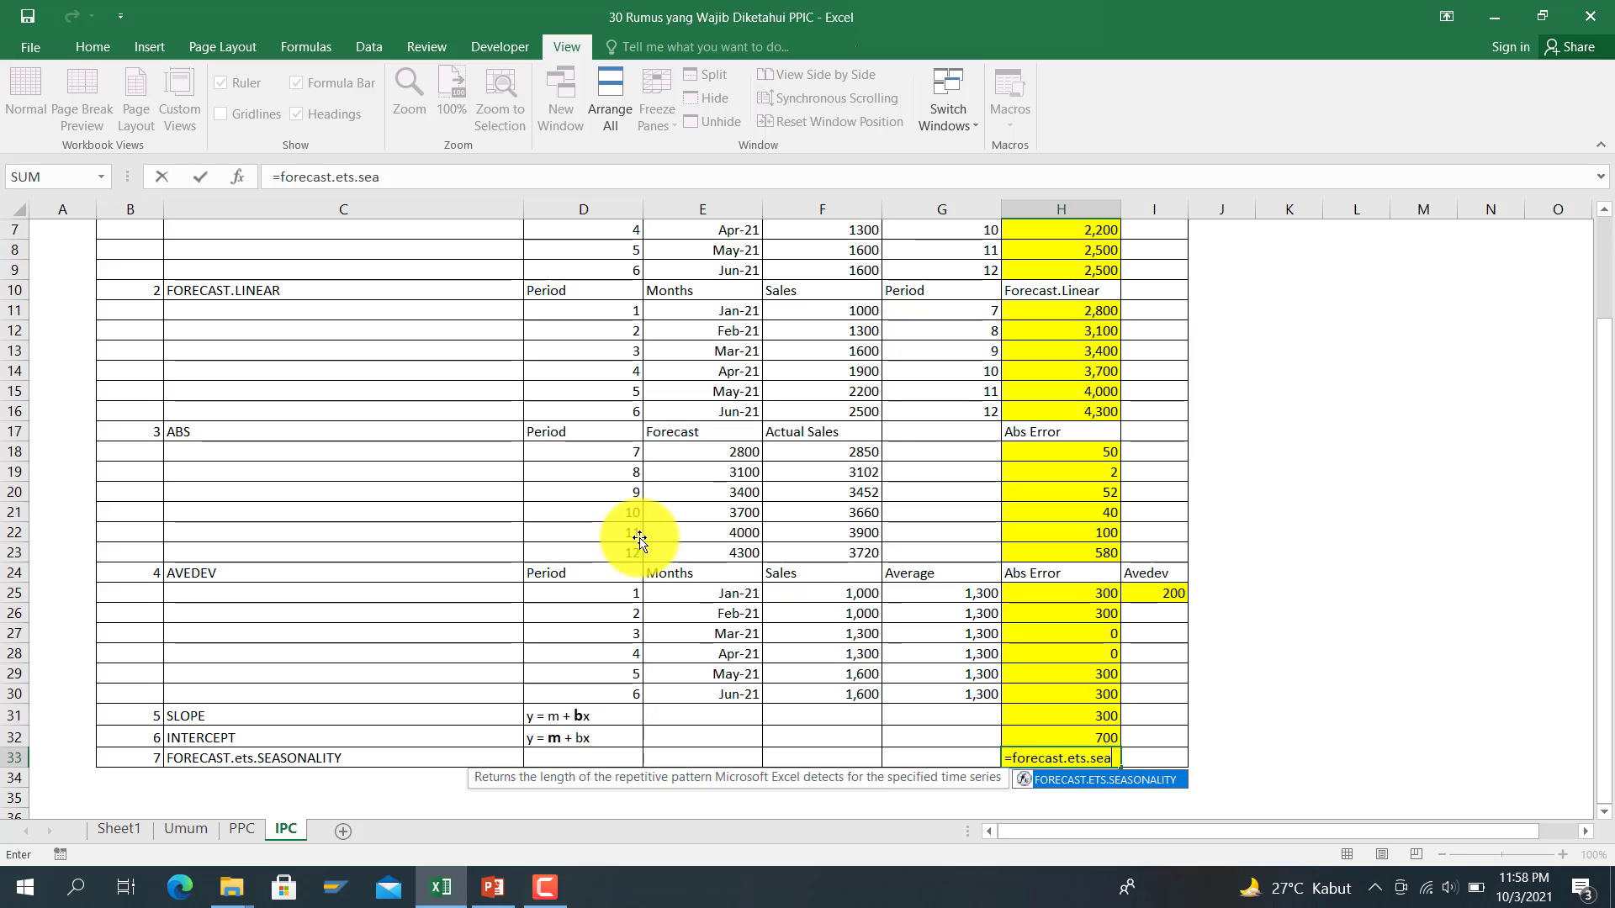
pyautogui.write('sonality')
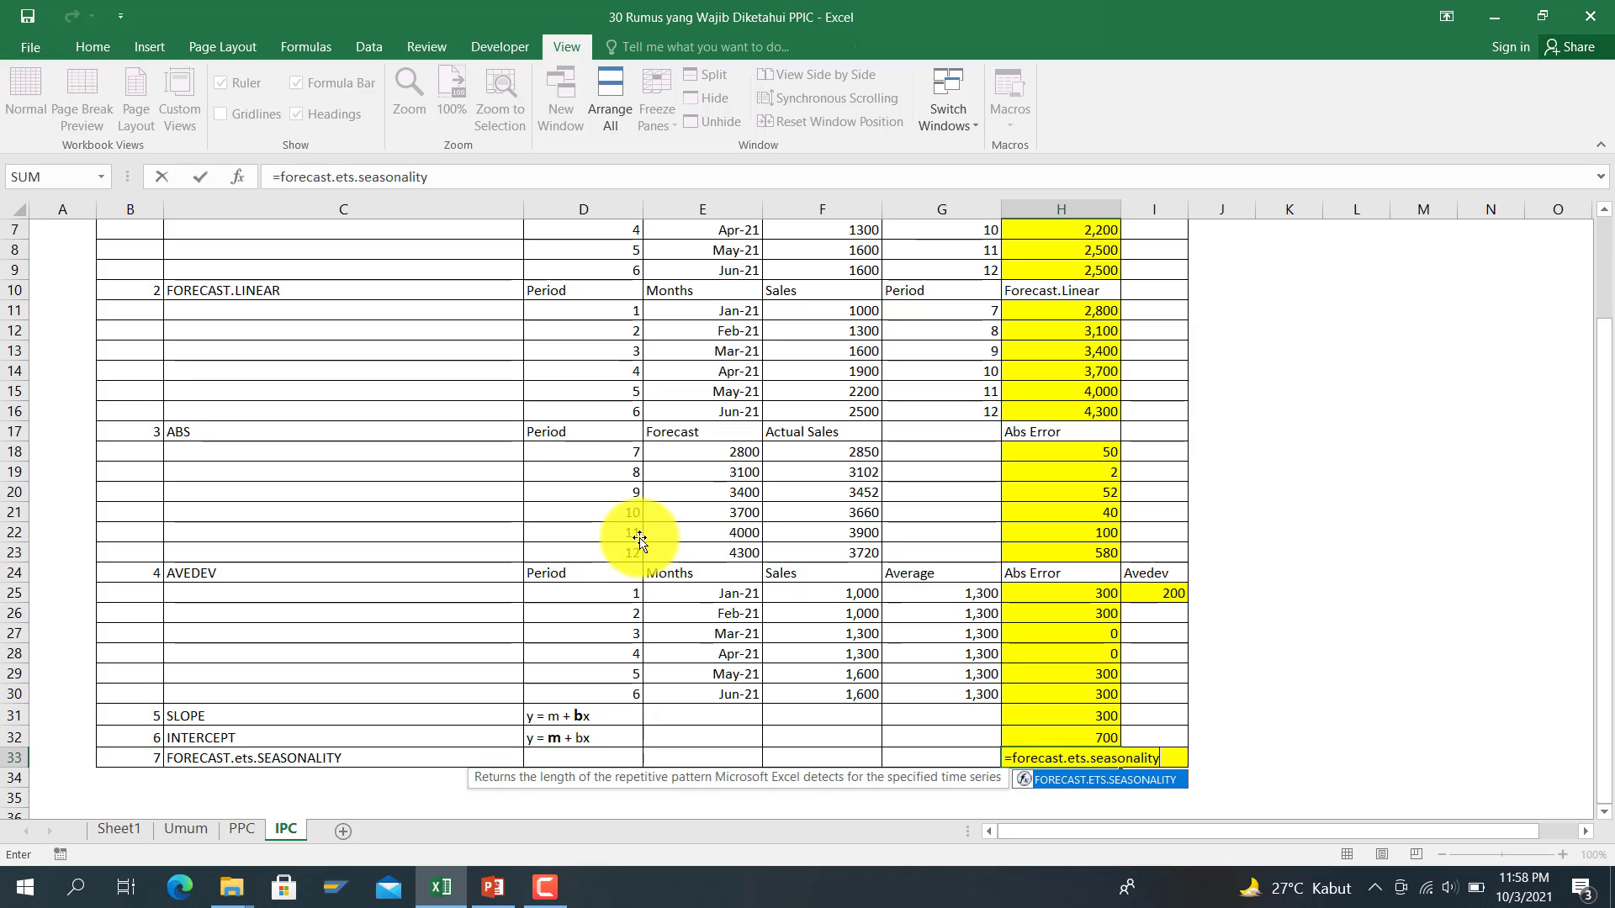
pyautogui.write('(')
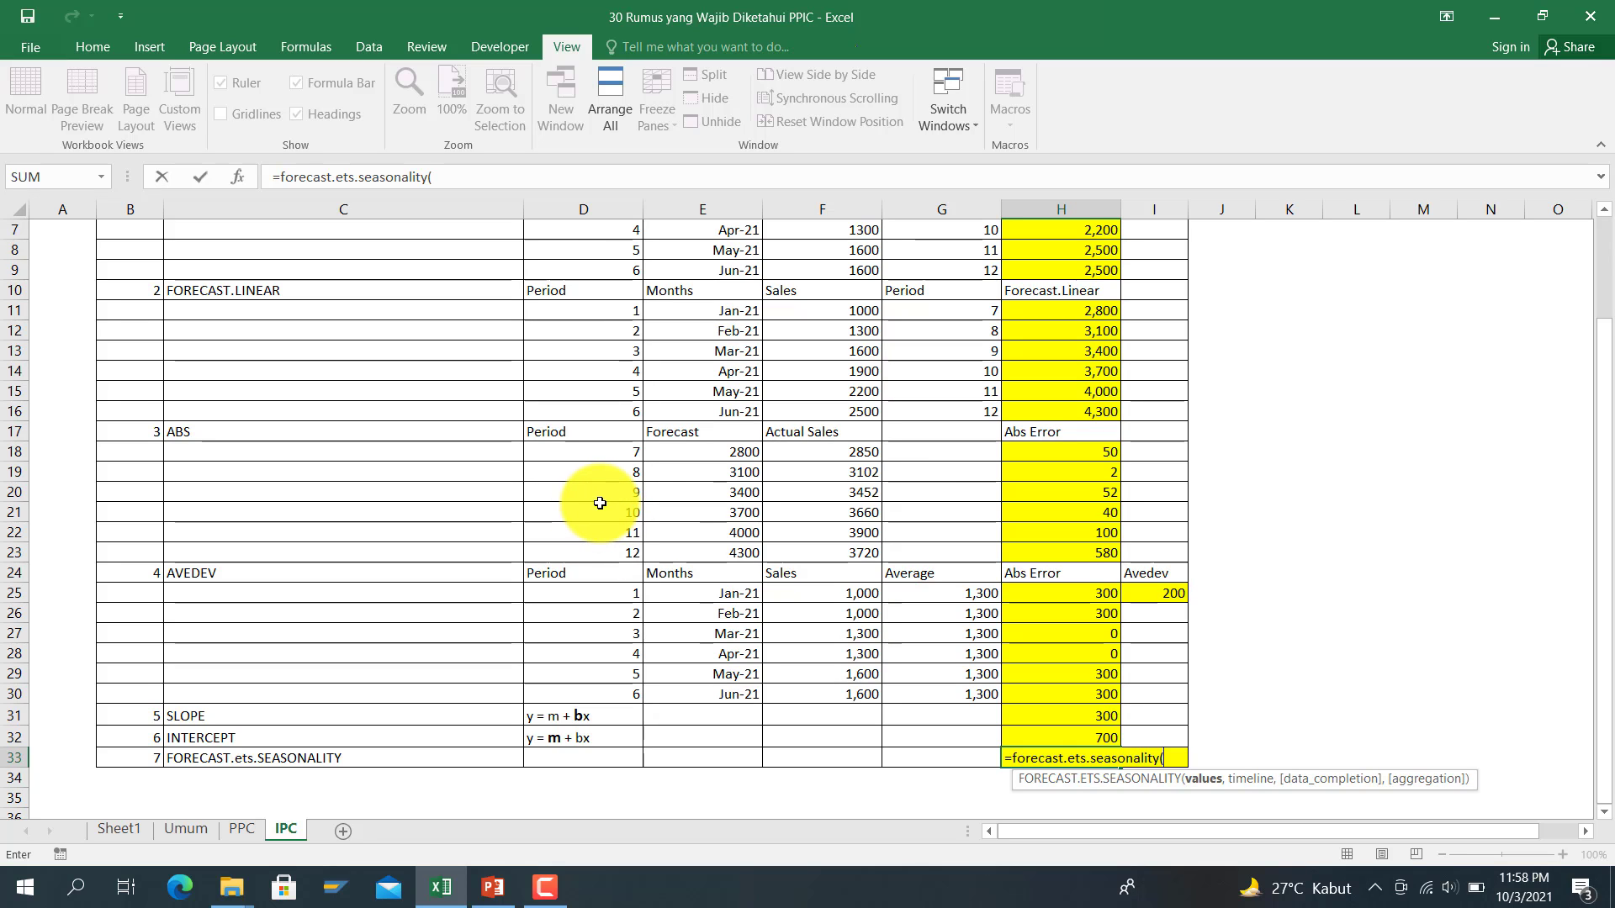
pyautogui.scroll(2, 599, 503)
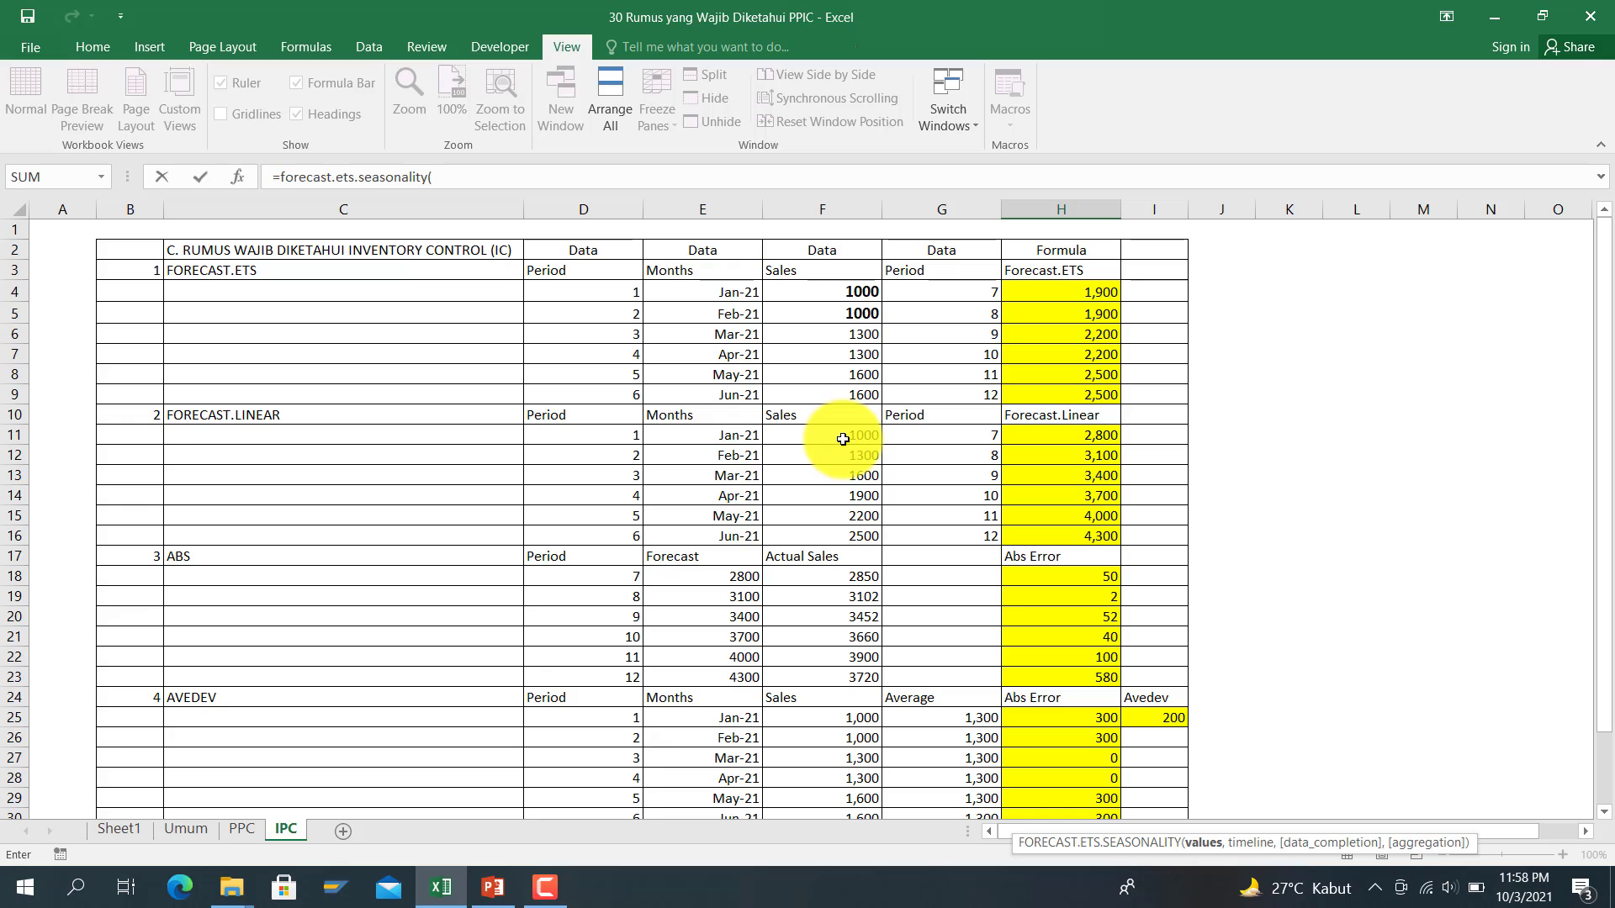
pyautogui.moveTo(850, 294); pyautogui.dragTo(847, 389)
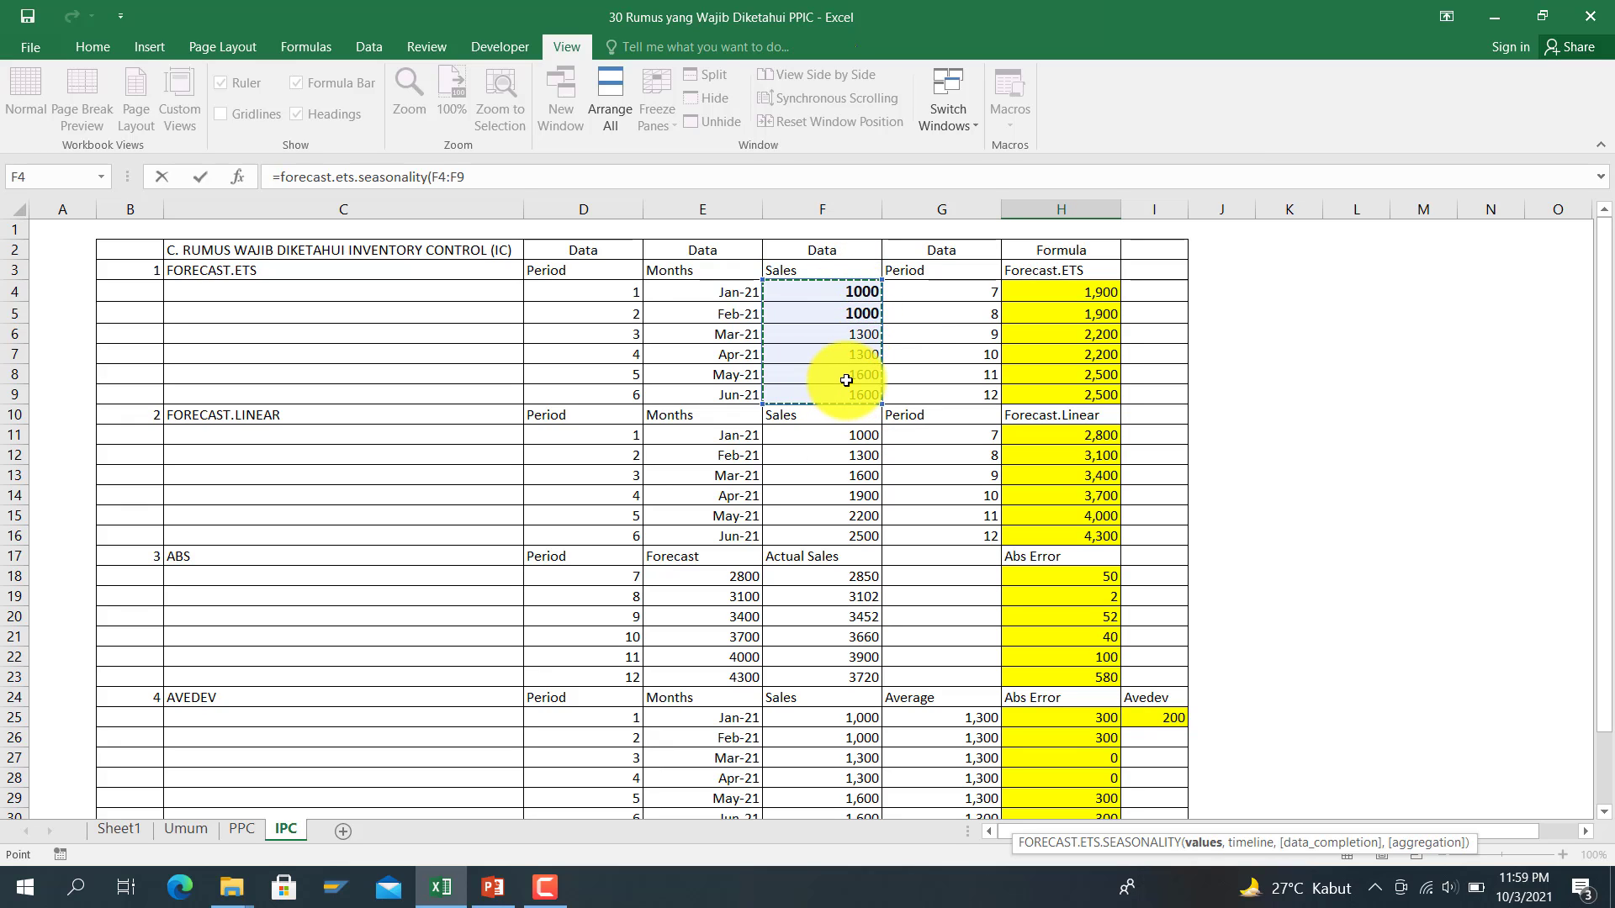
pyautogui.write(',')
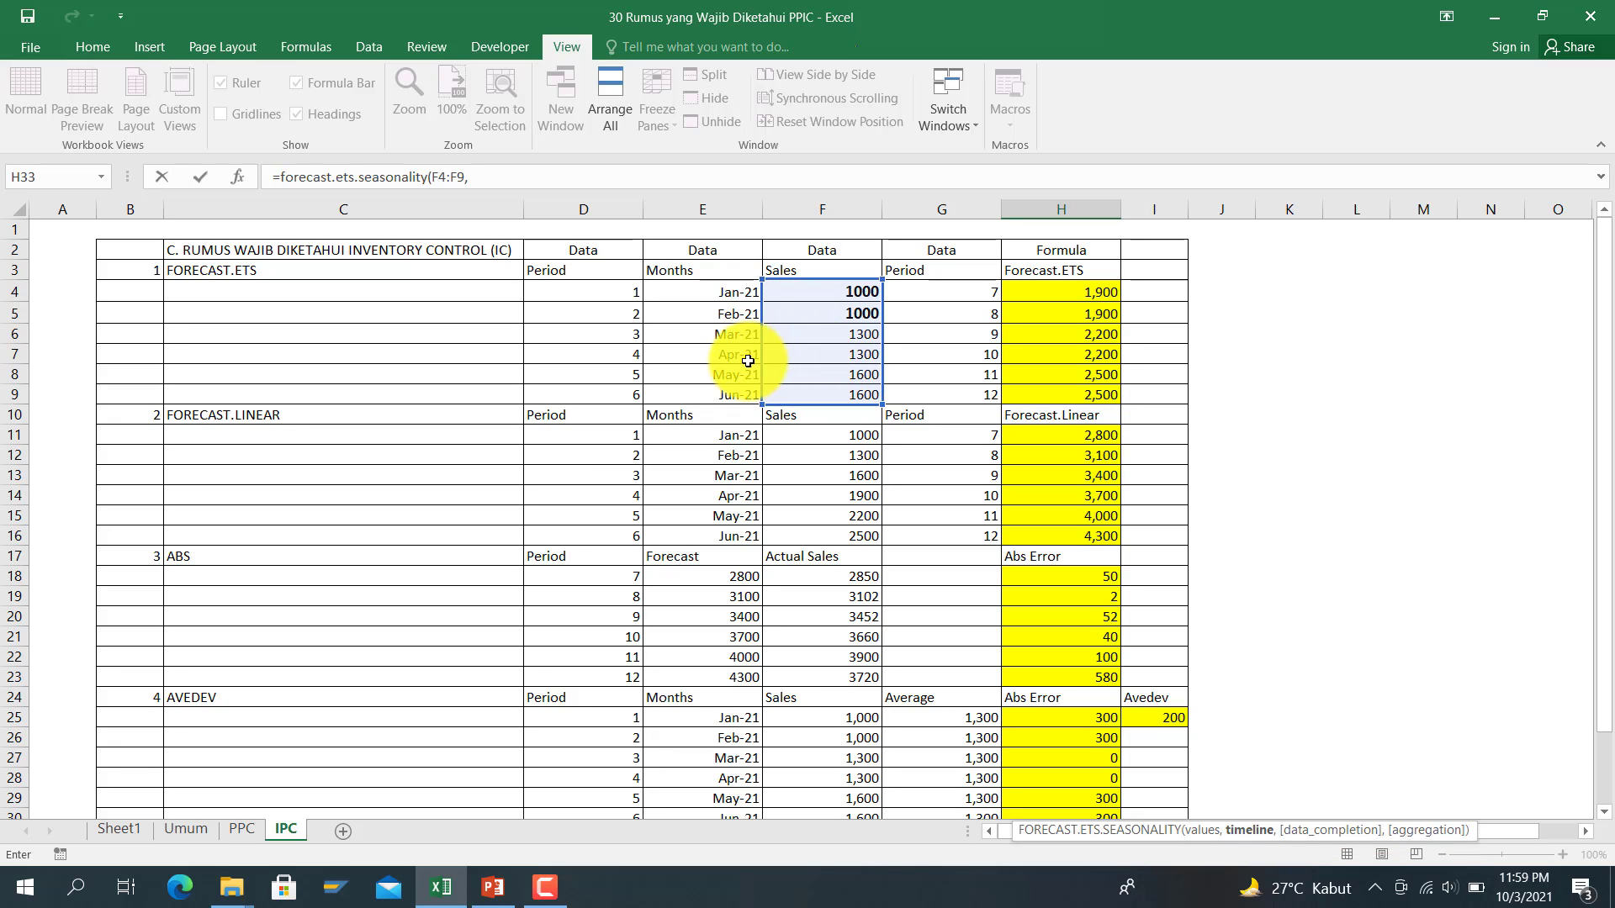
pyautogui.moveTo(587, 296); pyautogui.dragTo(606, 394)
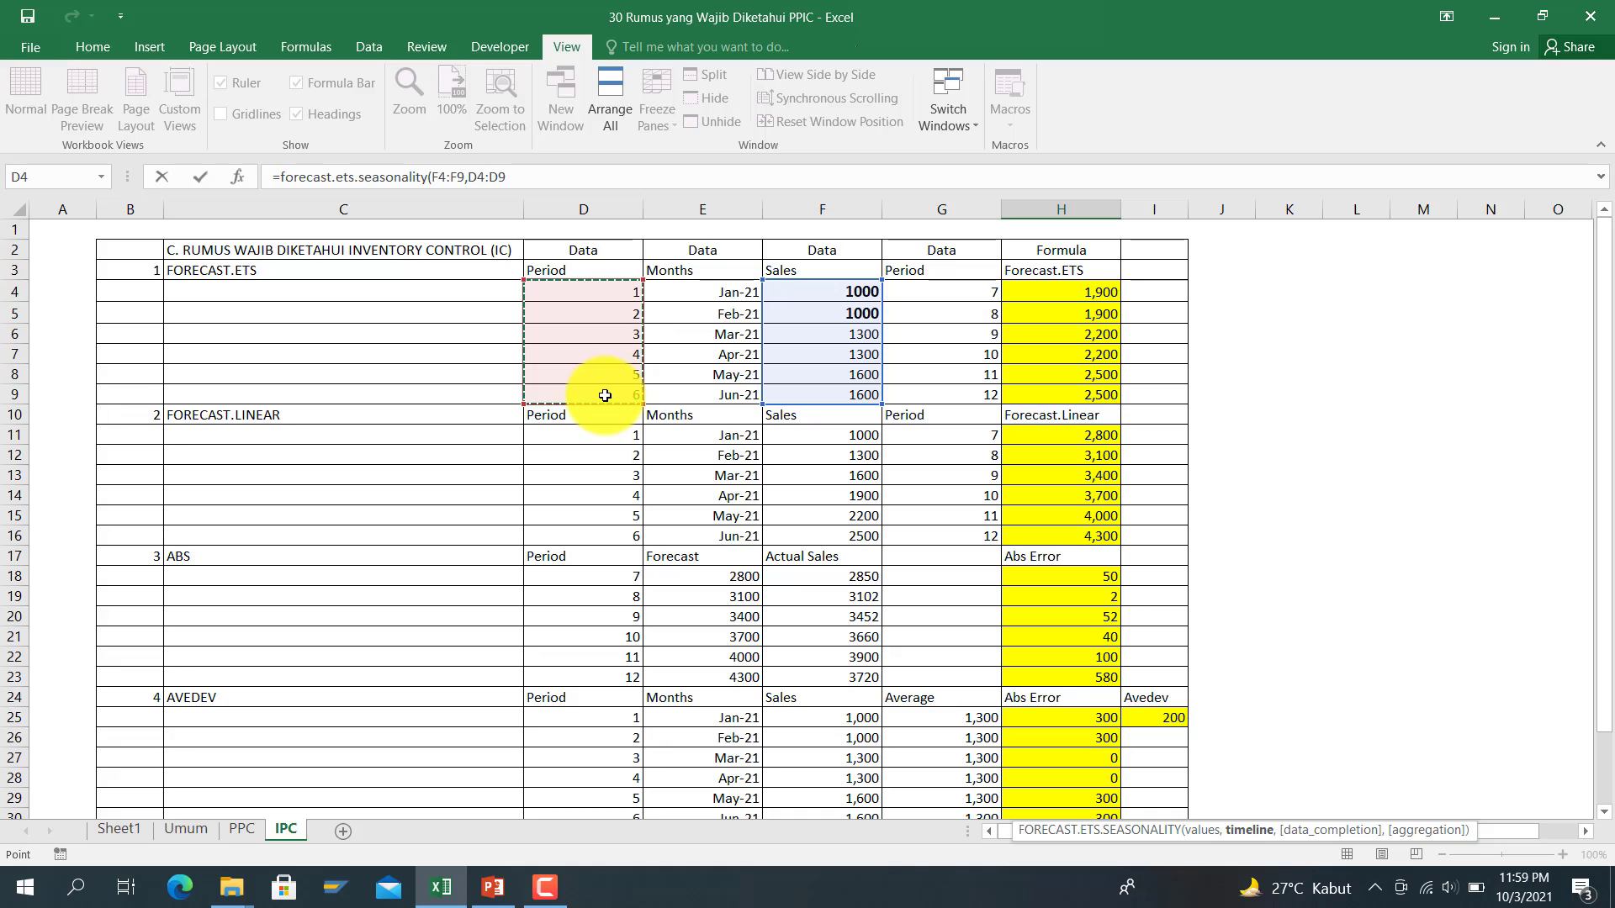
pyautogui.write(',')
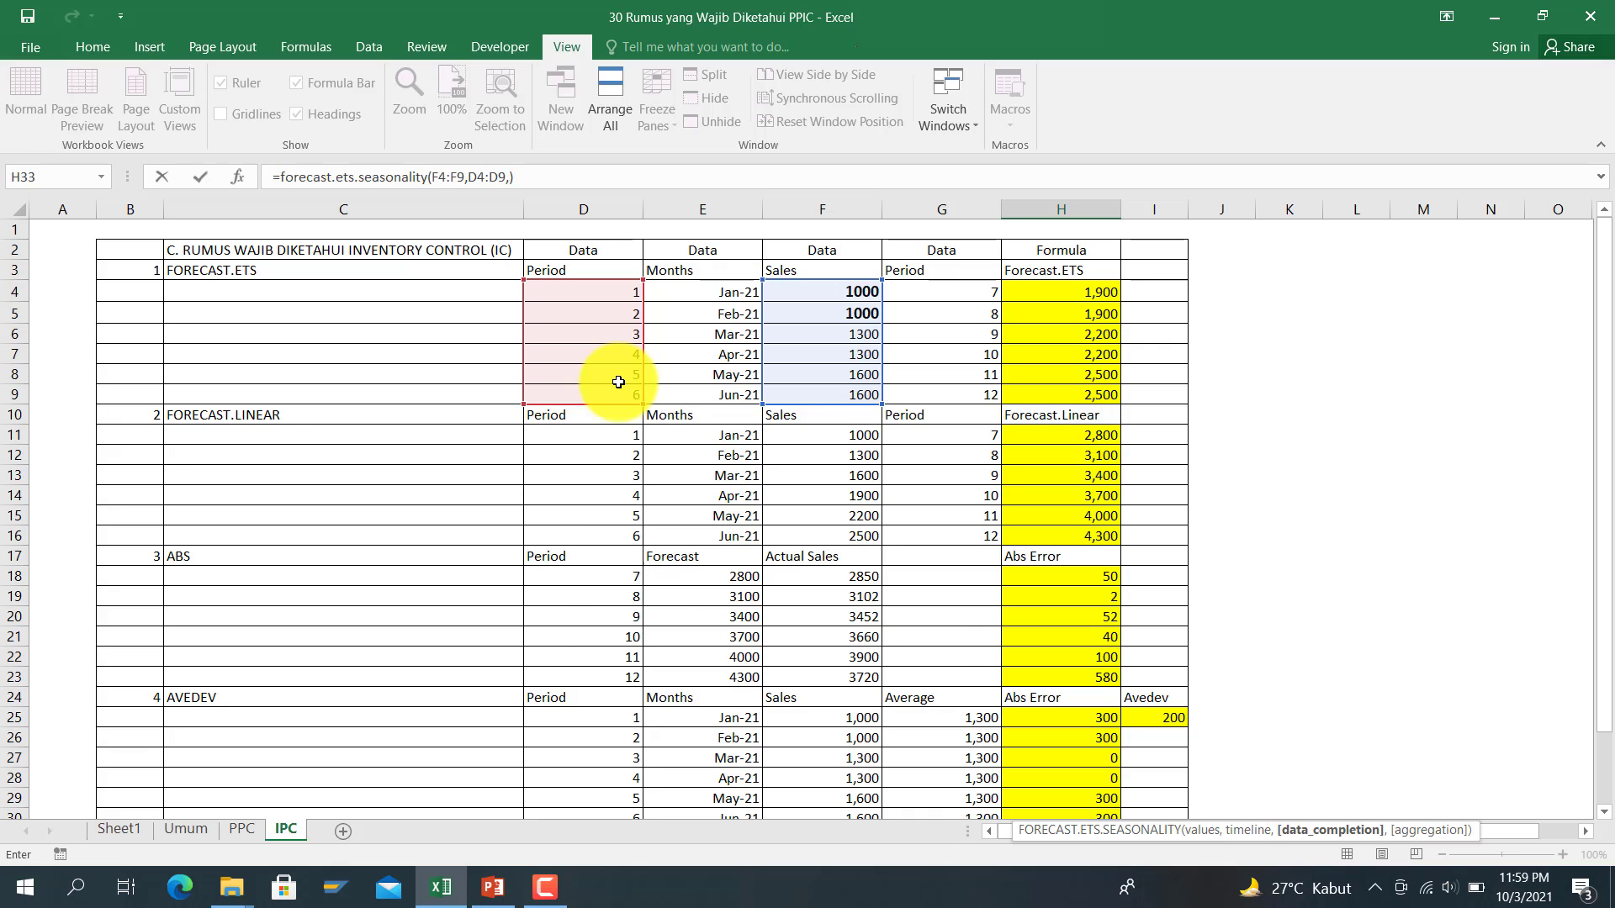
pyautogui.press('Return')
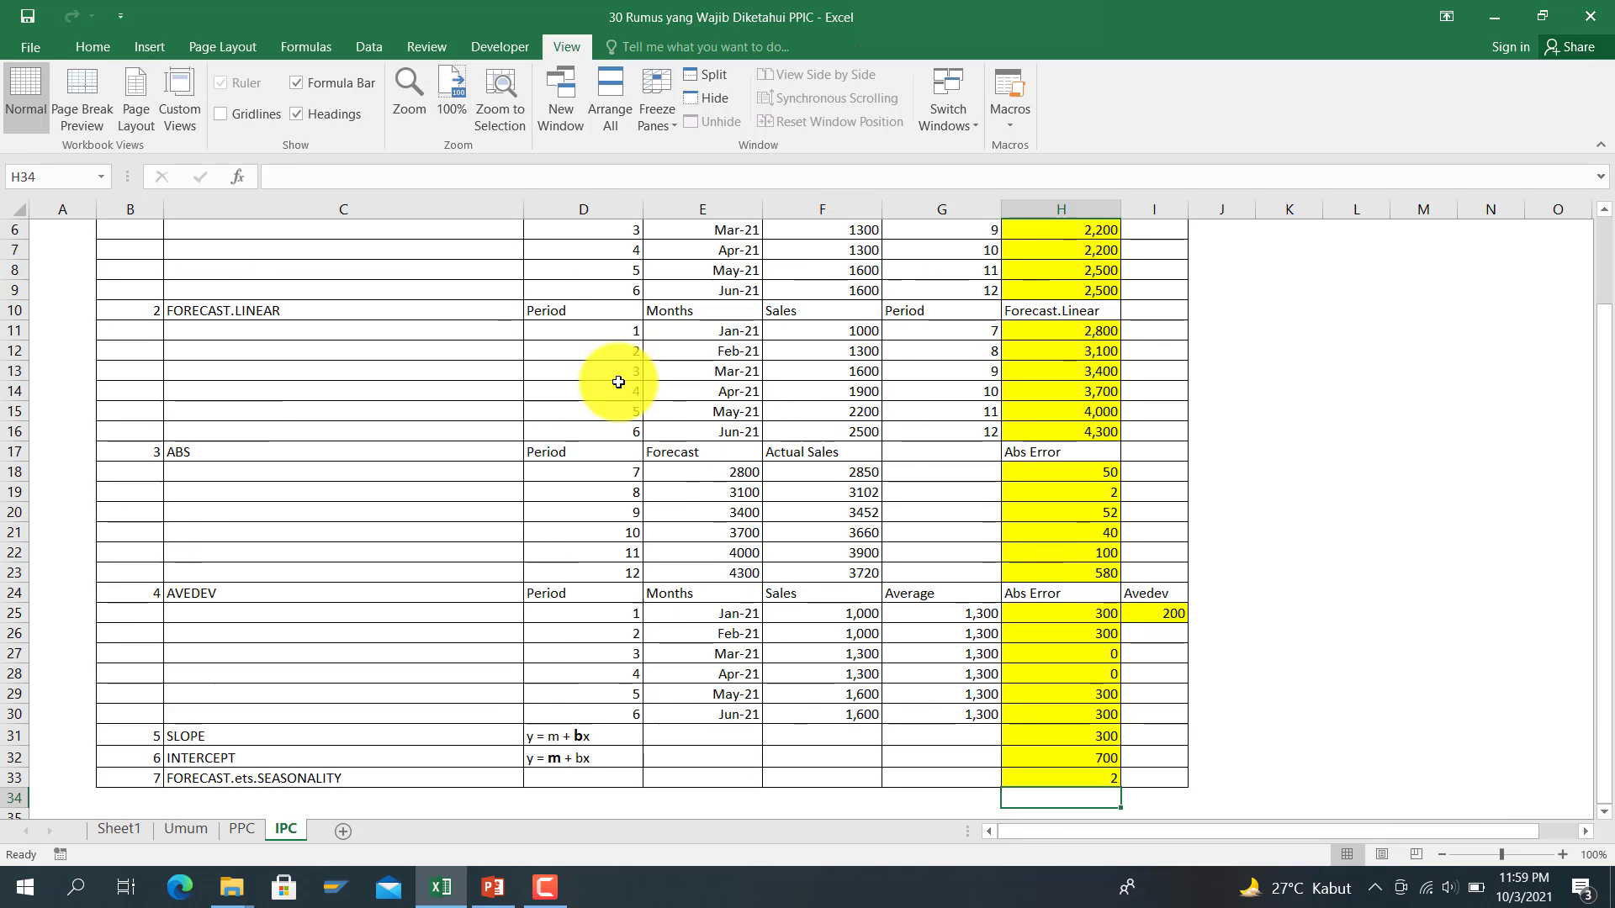
pyautogui.scroll(2, 959, 690)
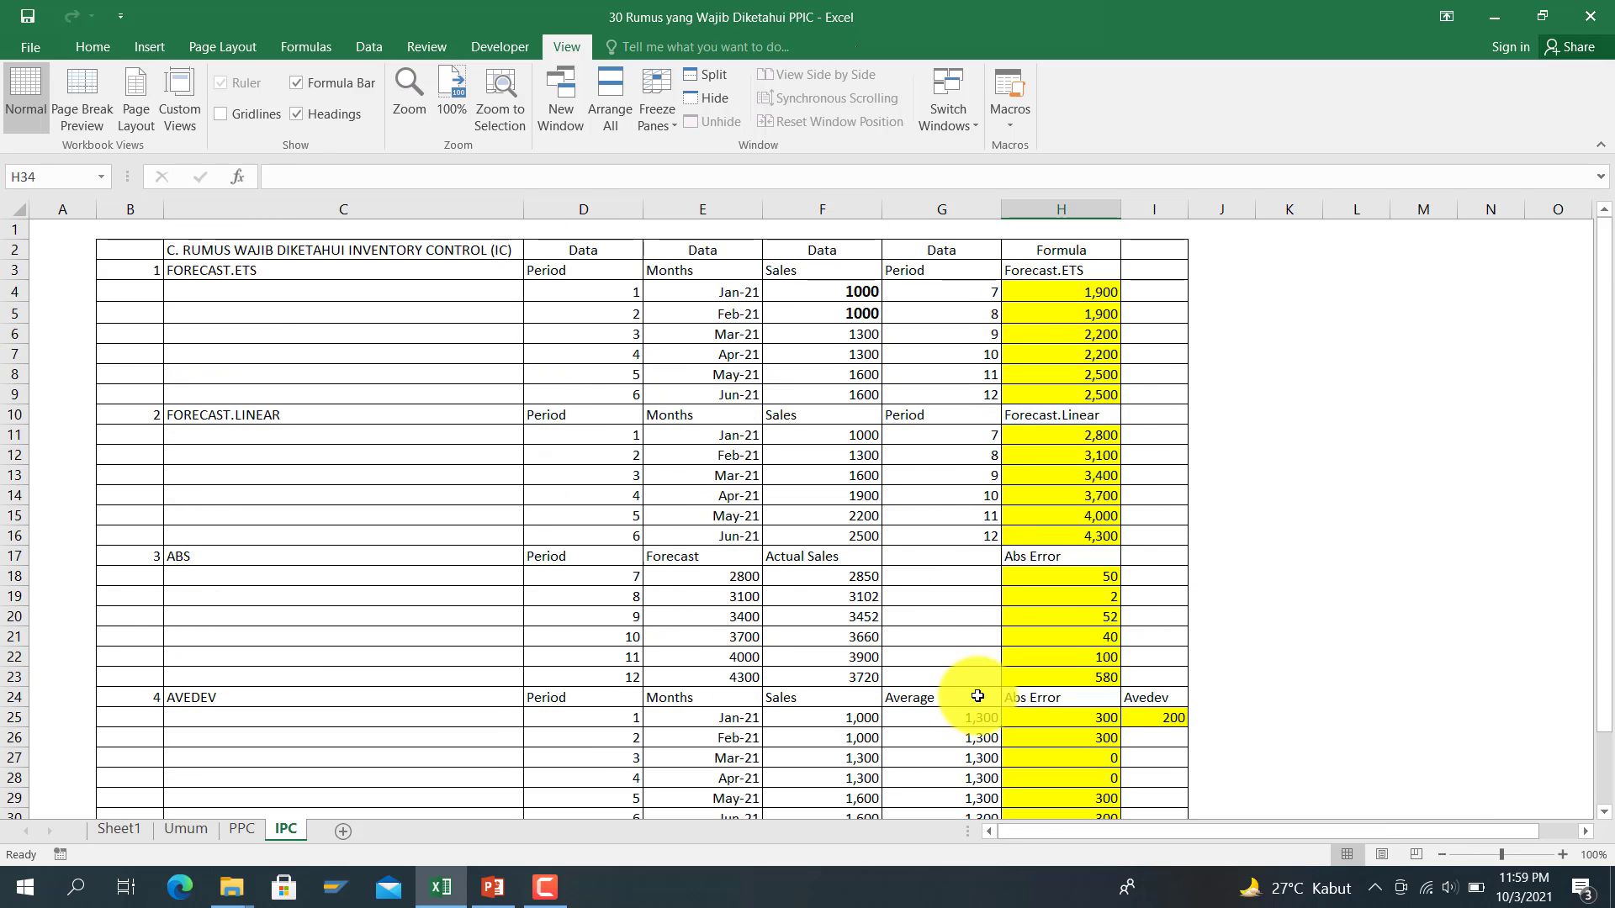
pyautogui.moveTo(815, 299); pyautogui.dragTo(803, 380)
pyautogui.click(805, 362)
pyautogui.scroll(-4, 808, 408)
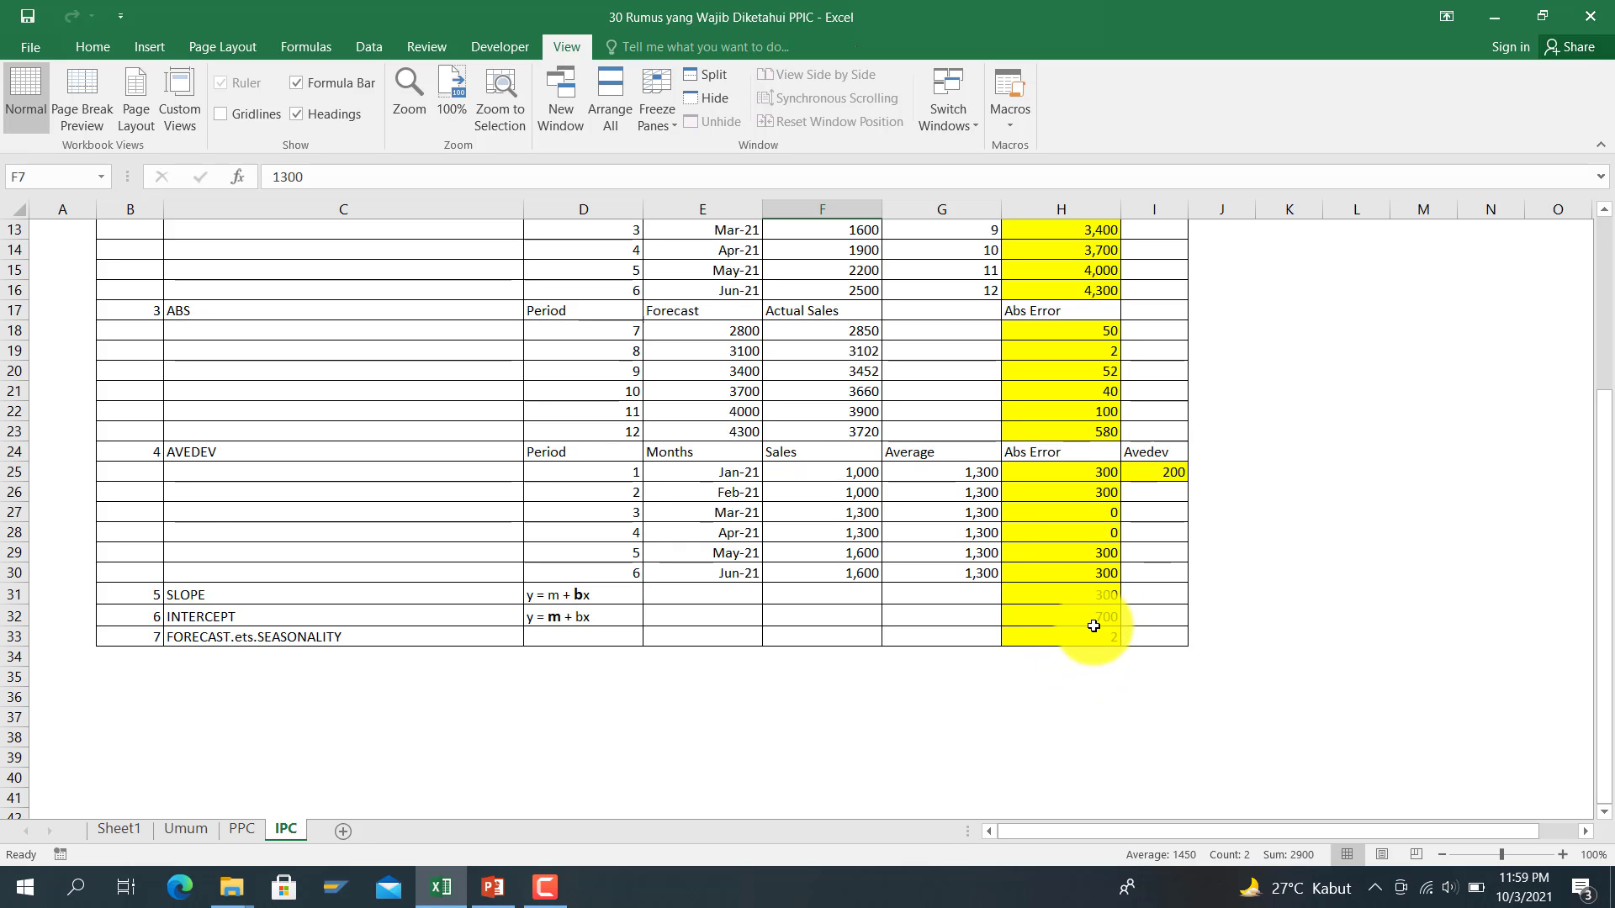
pyautogui.scroll(2, 1093, 625)
pyautogui.scroll(2, 1093, 625)
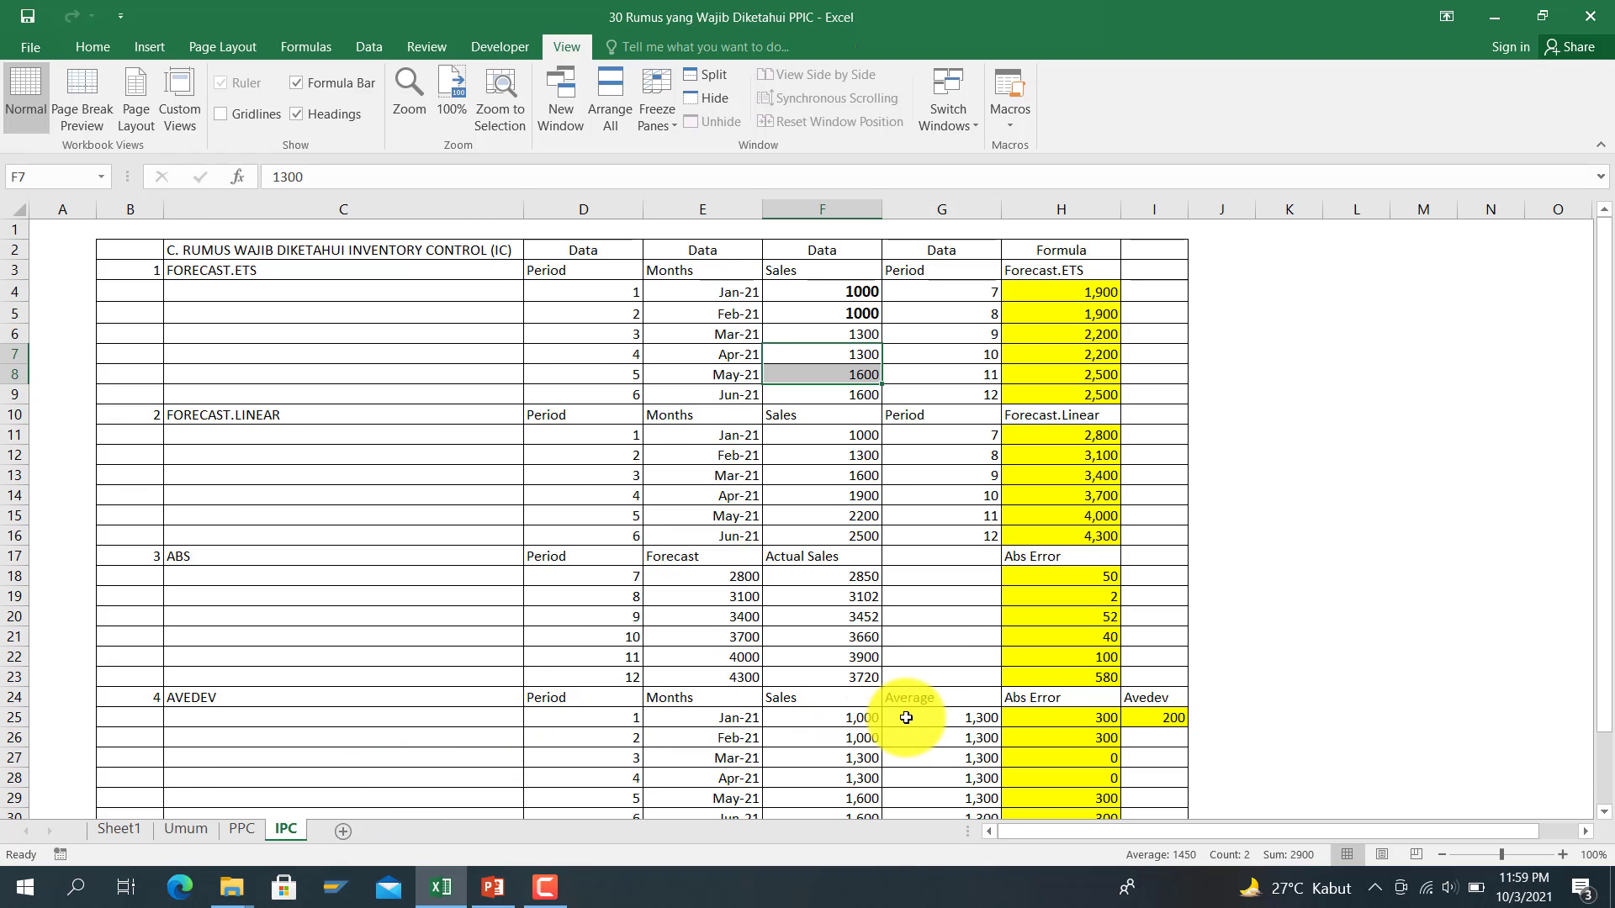
pyautogui.scroll(-2, 906, 717)
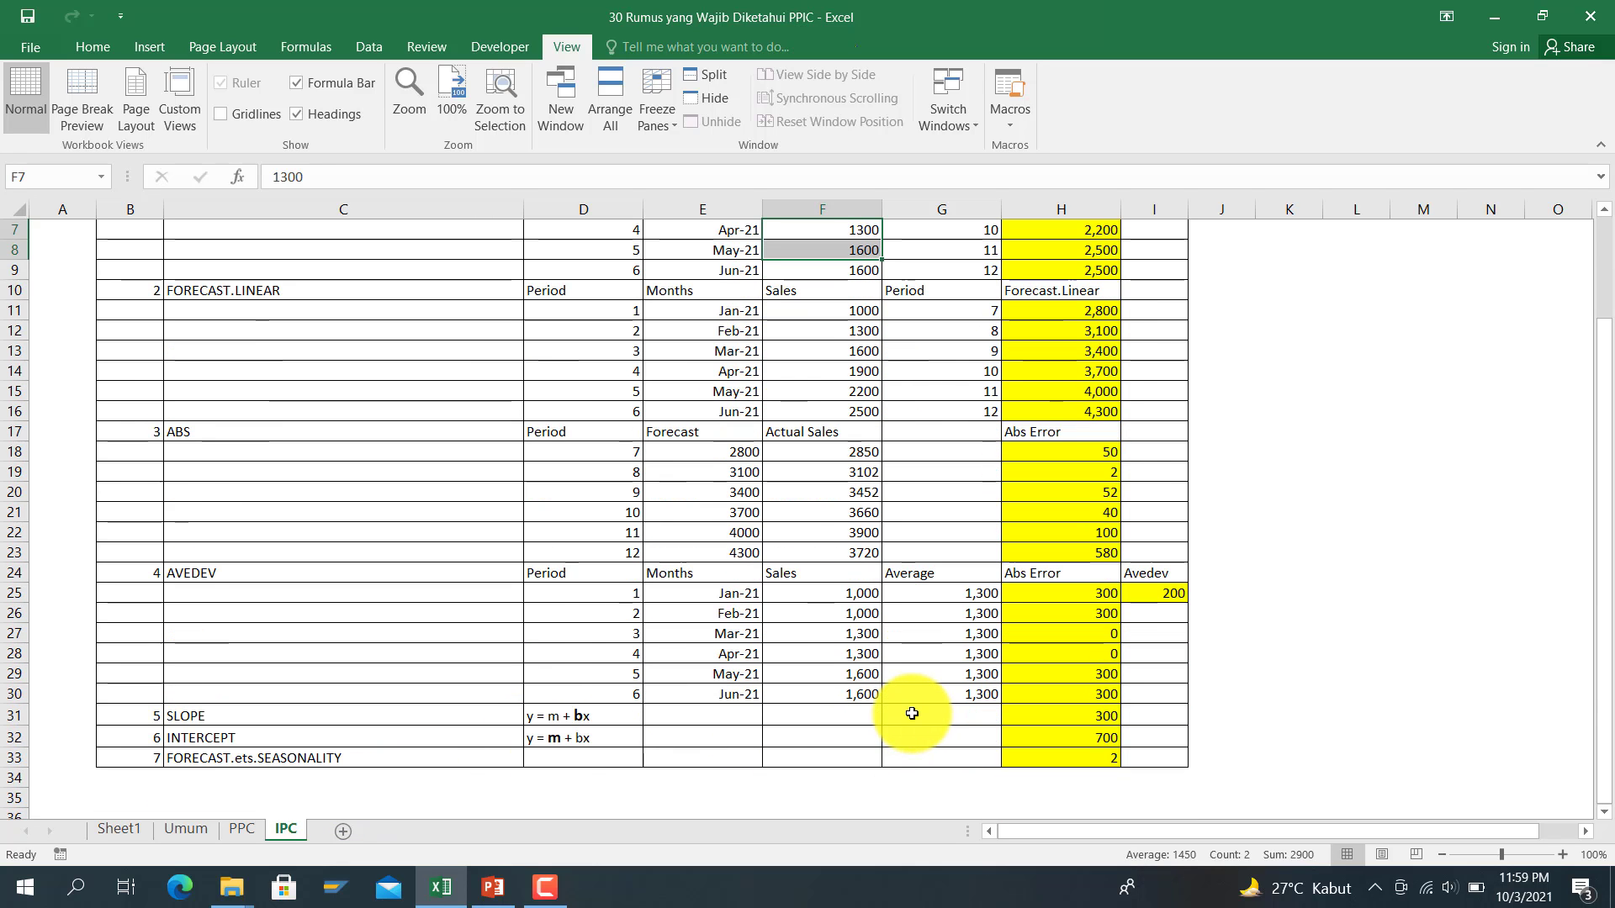